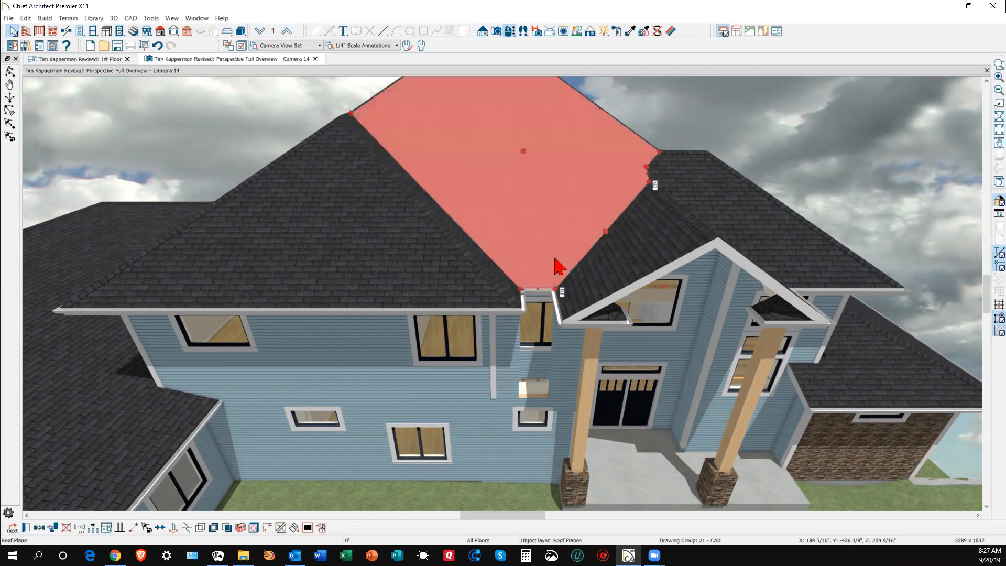
# - In the 1st Floor plan, zoom in and inspect the short roof plane by the wall
pyautogui.click(494, 296)
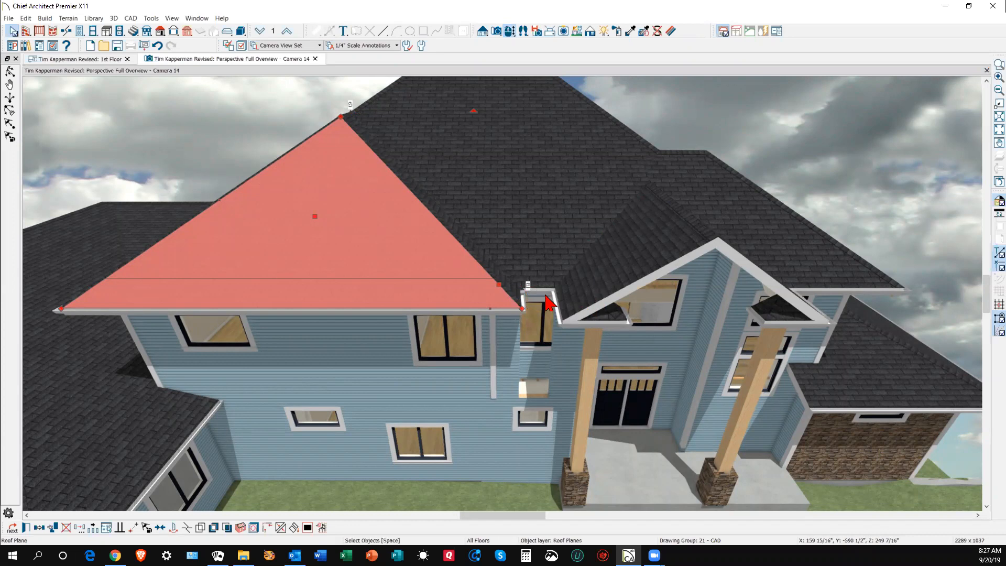
pyautogui.hotkey('ctrl', 'Tab')
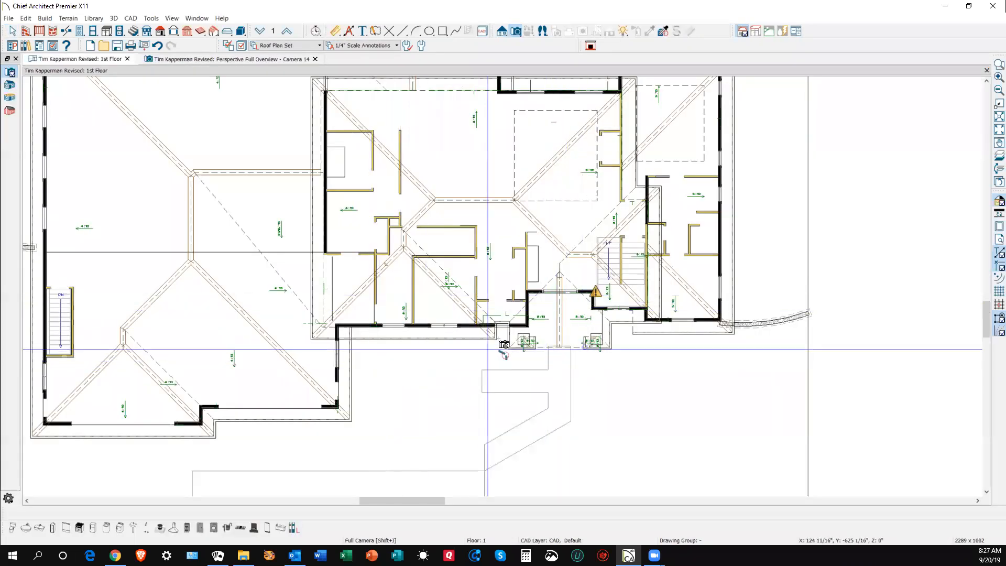
pyautogui.scroll(3, 503, 335)
pyautogui.scroll(4, 506, 338)
pyautogui.press('space')
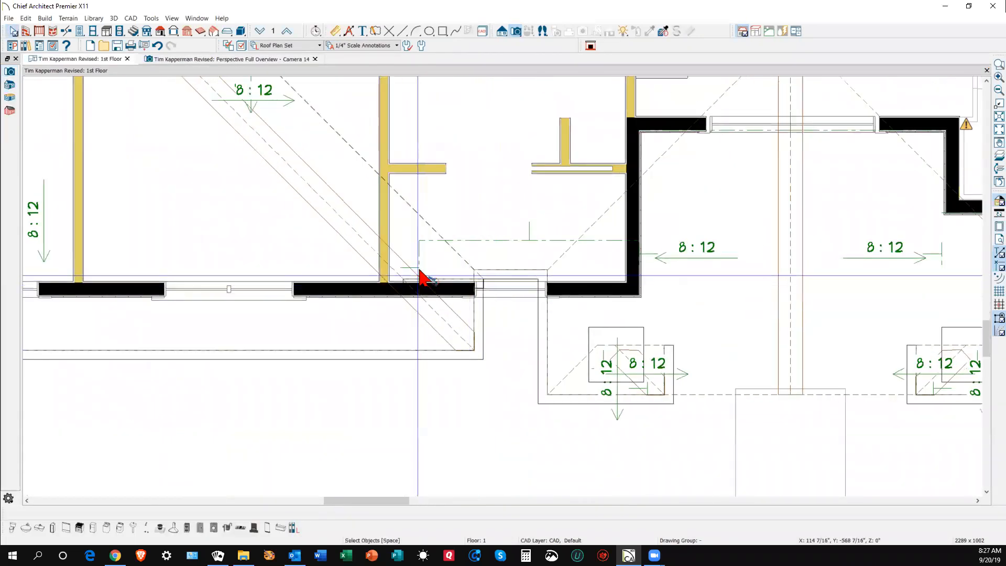
pyautogui.click(482, 320)
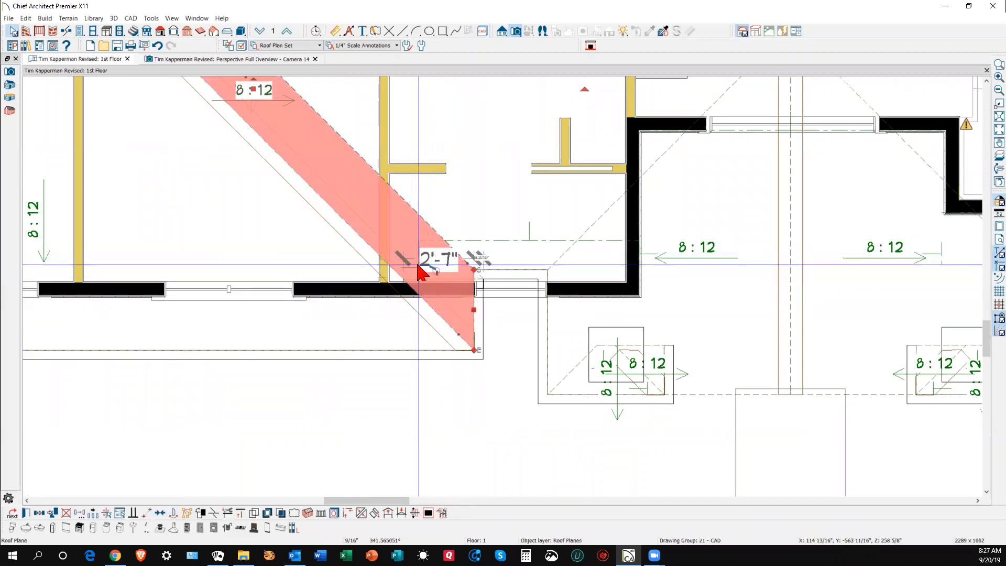
pyautogui.press('Escape')
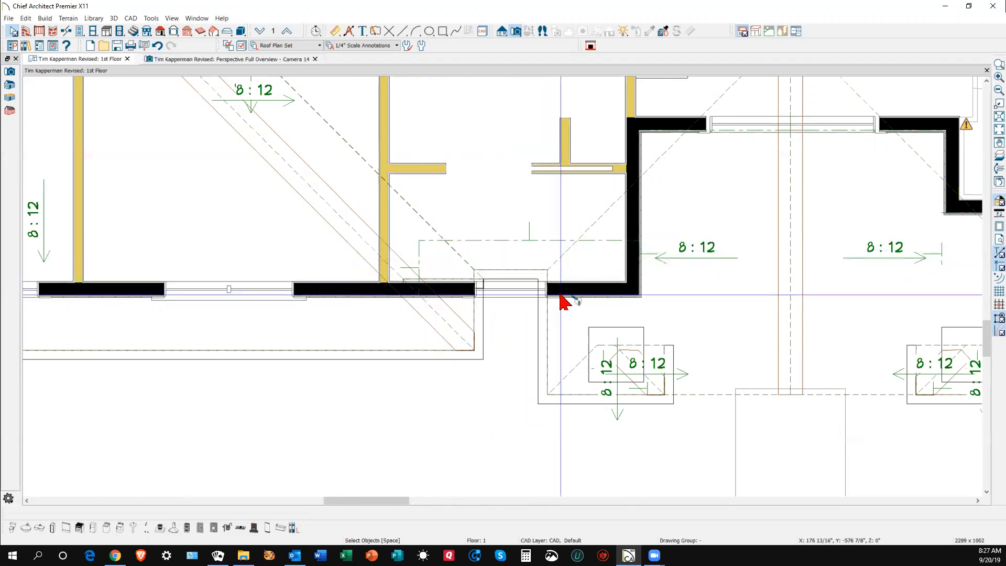
# - Delete the large central hip roof plane and the narrow diagonal roof plane
pyautogui.scroll(-5, 561, 301)
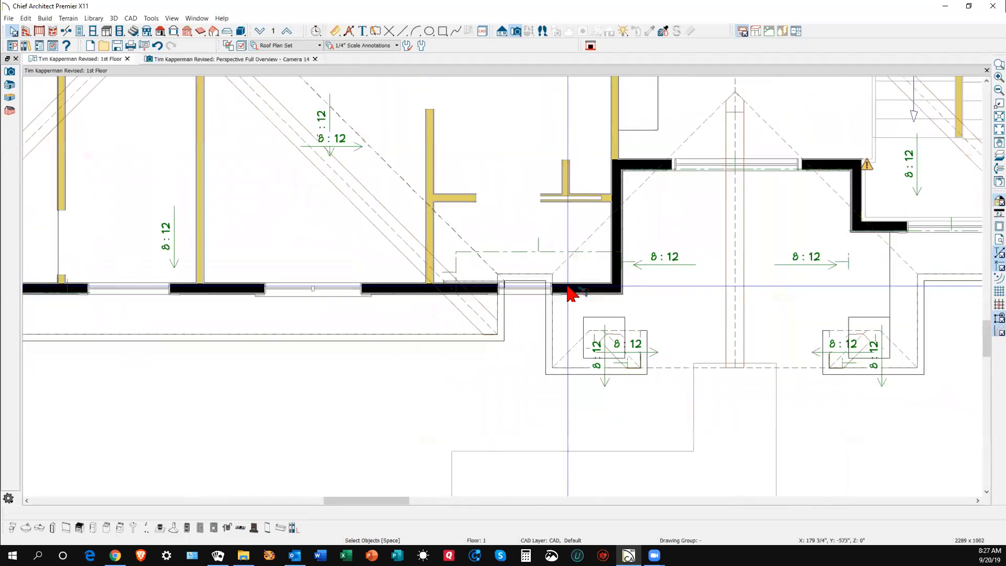
pyautogui.scroll(-2, 565, 309)
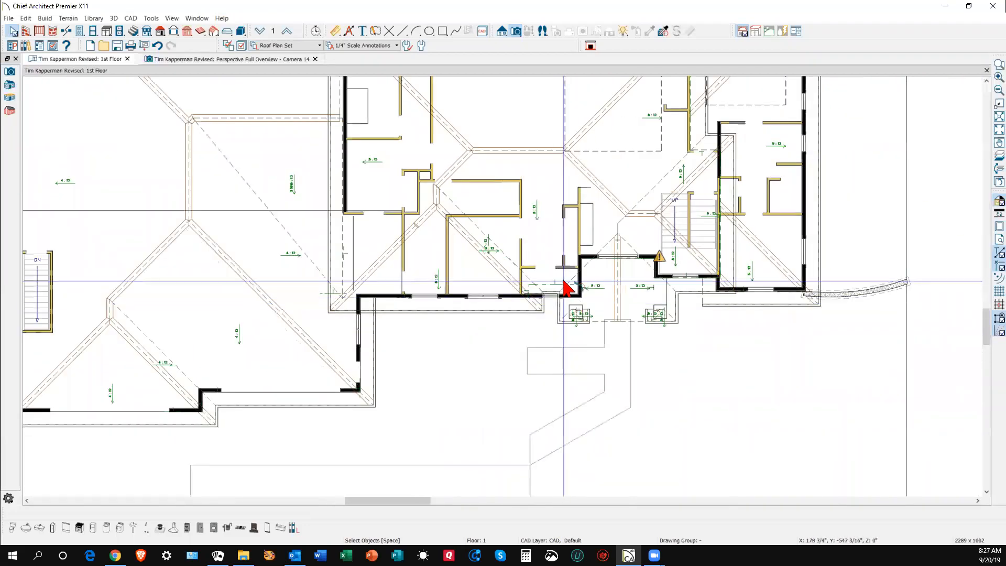
pyautogui.click(607, 240)
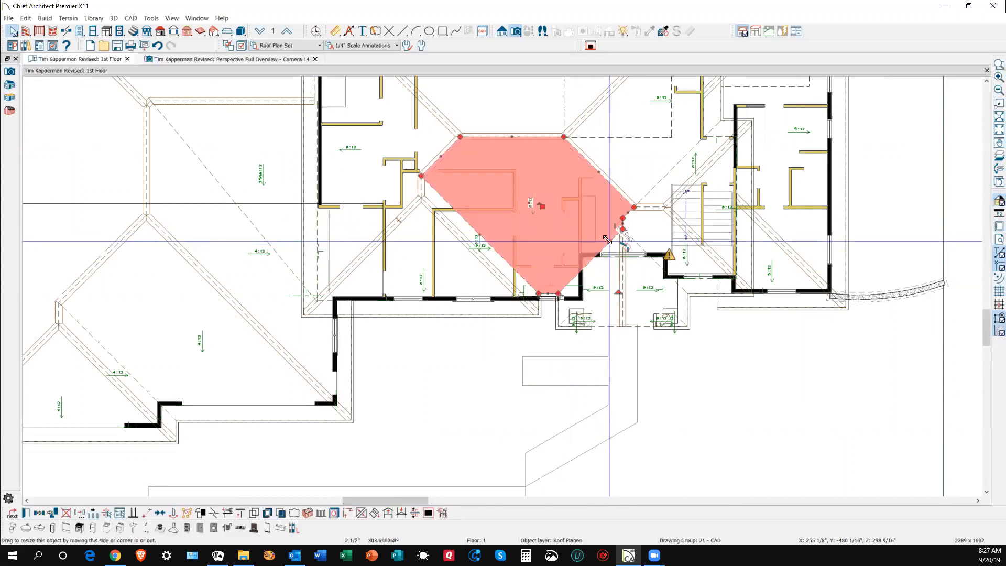
pyautogui.press('Delete')
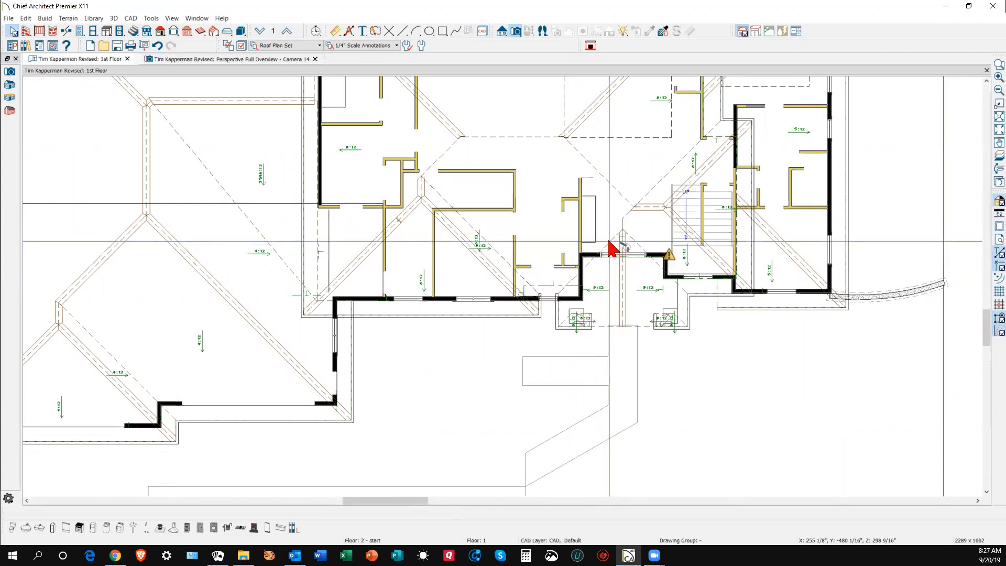
pyautogui.click(497, 254)
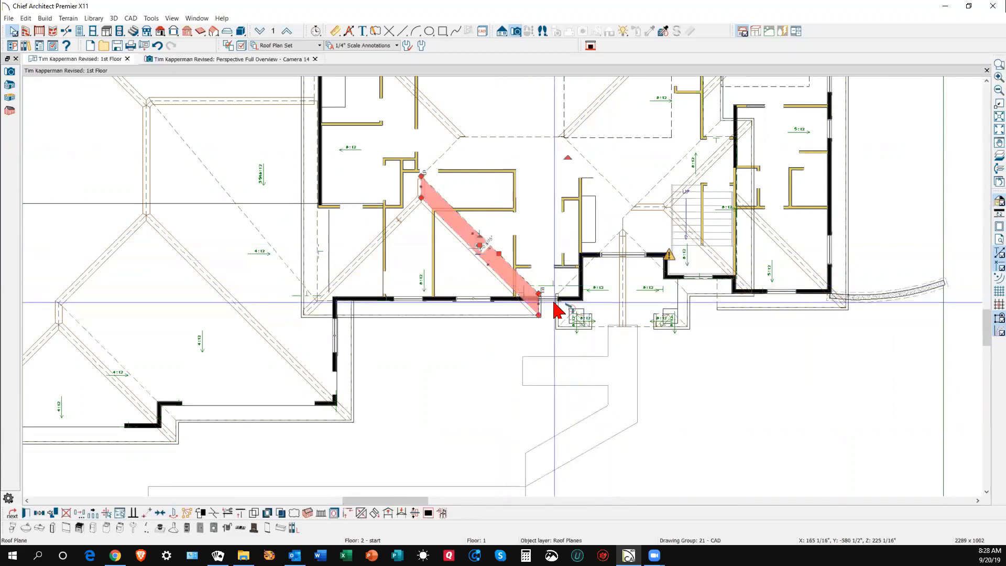
pyautogui.press('Delete')
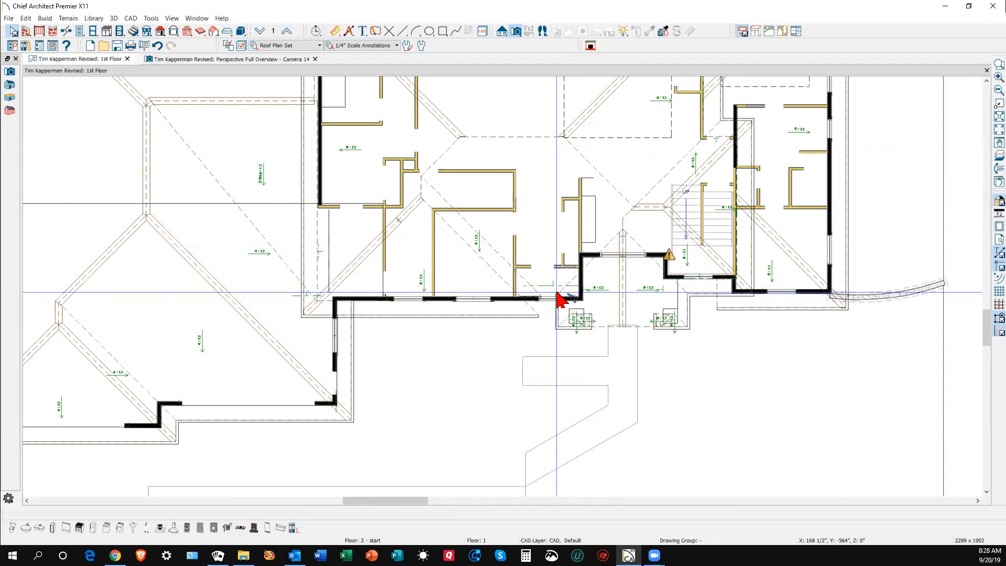
pyautogui.hotkey('ctrl', 'Tab')
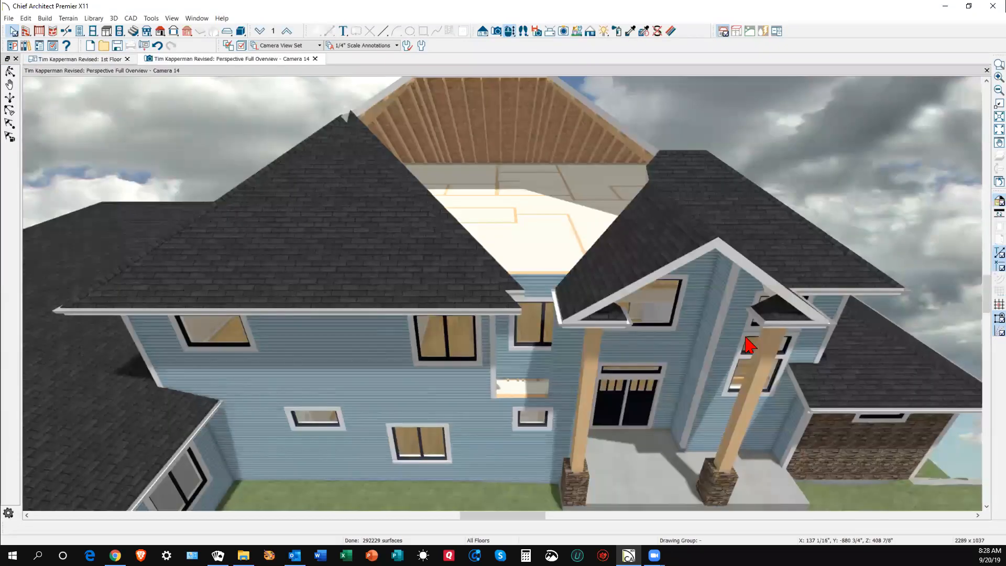
# - Delete the narrow leftover roof strip in the 3D view
pyautogui.scroll(2, 524, 298)
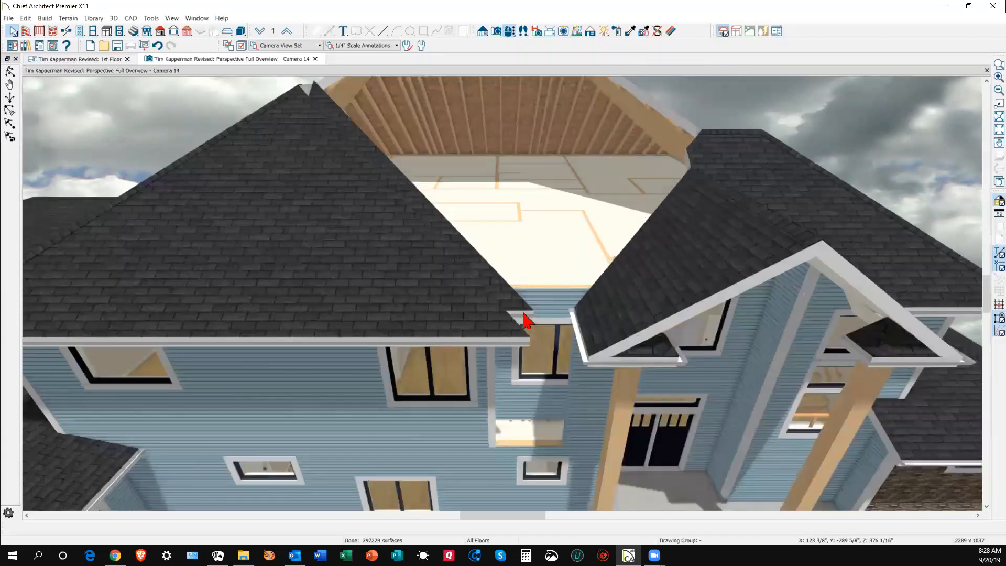
pyautogui.click(525, 308)
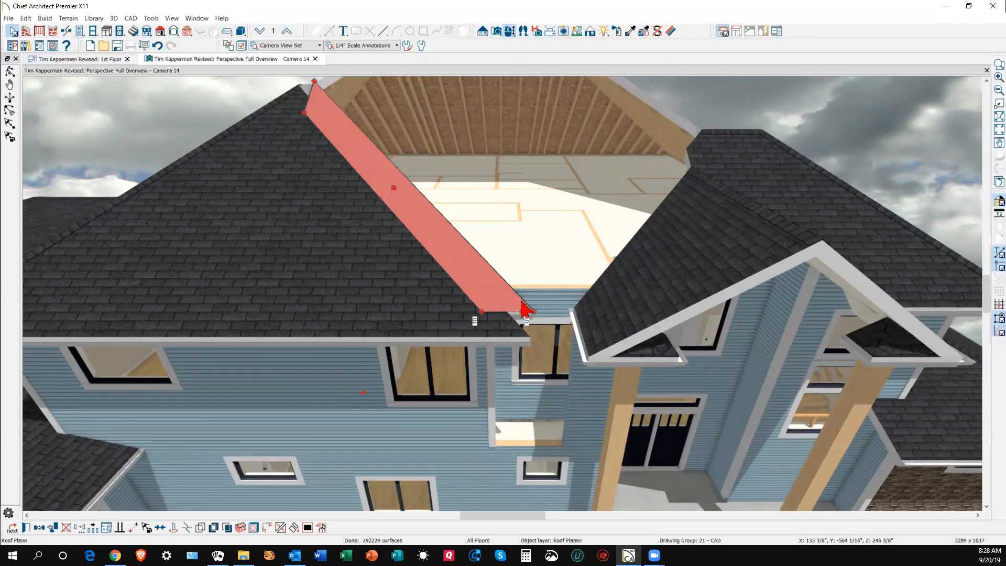
pyautogui.press('Delete')
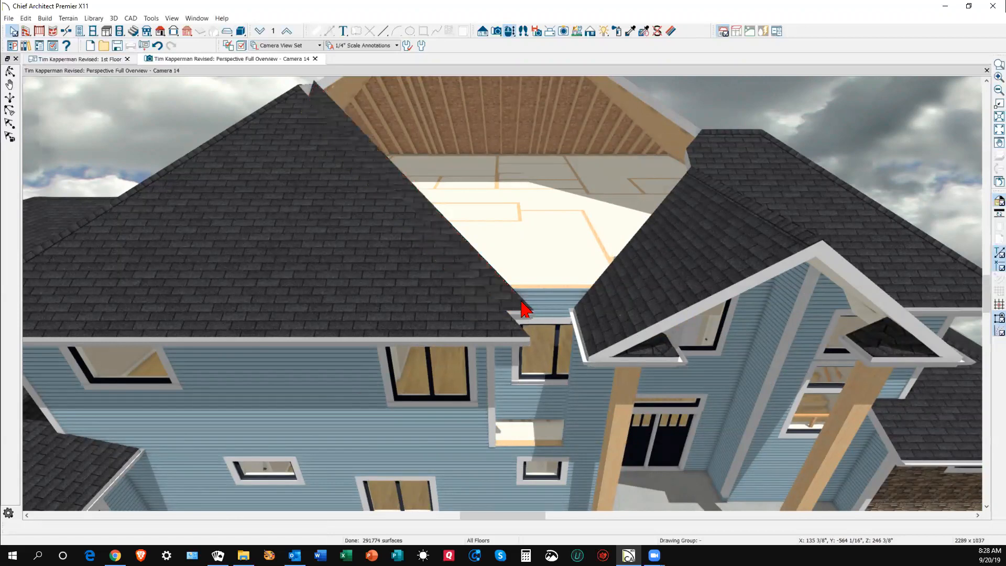
# - Join the left hip roof plane to the front gable roof plane
pyautogui.click(486, 299)
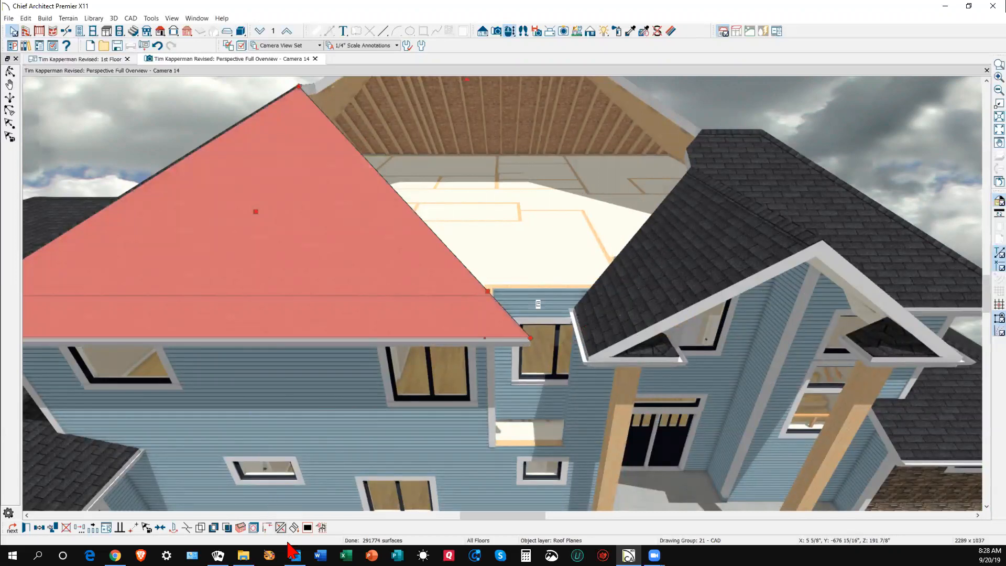
pyautogui.click(281, 526)
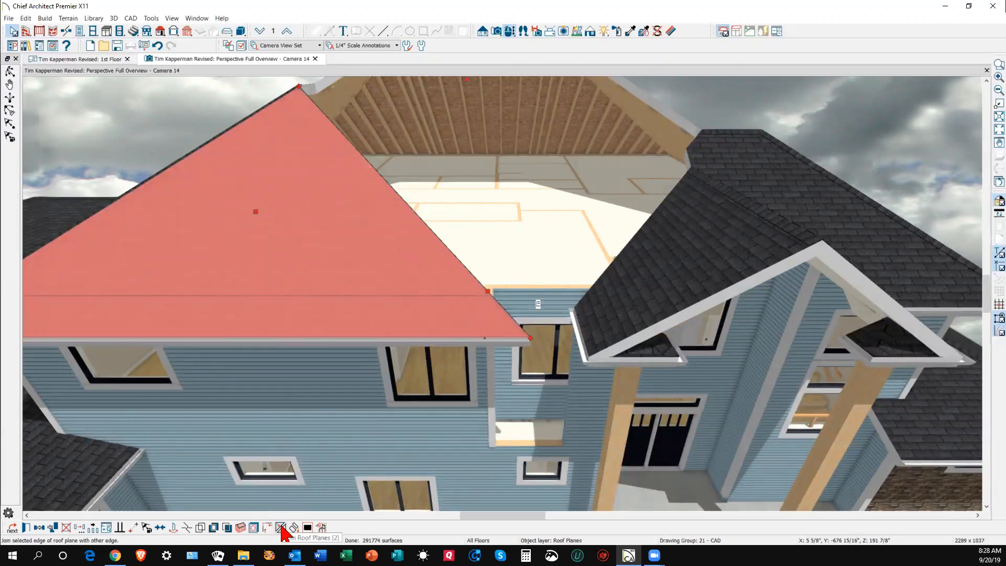
pyautogui.click(612, 267)
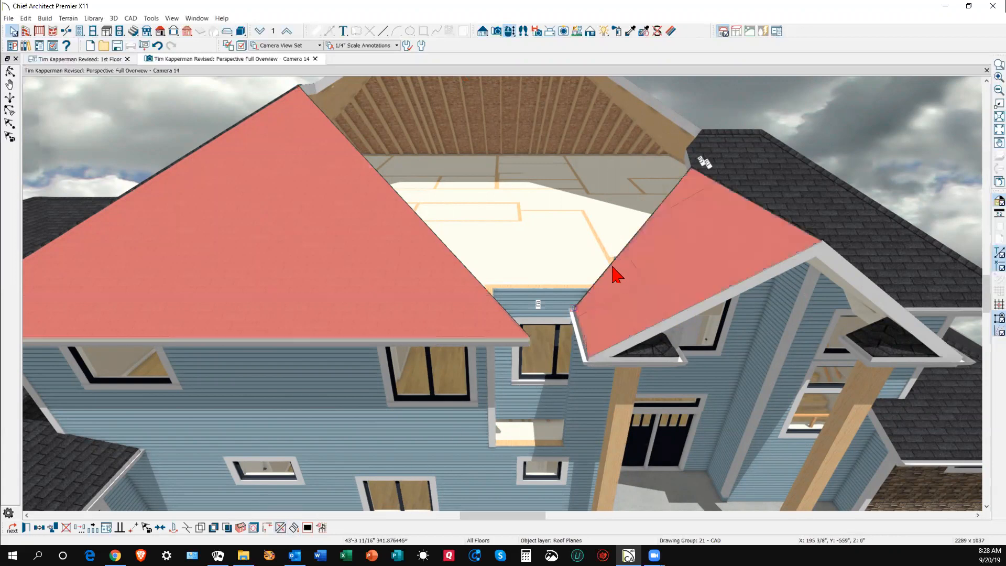
pyautogui.click(631, 283)
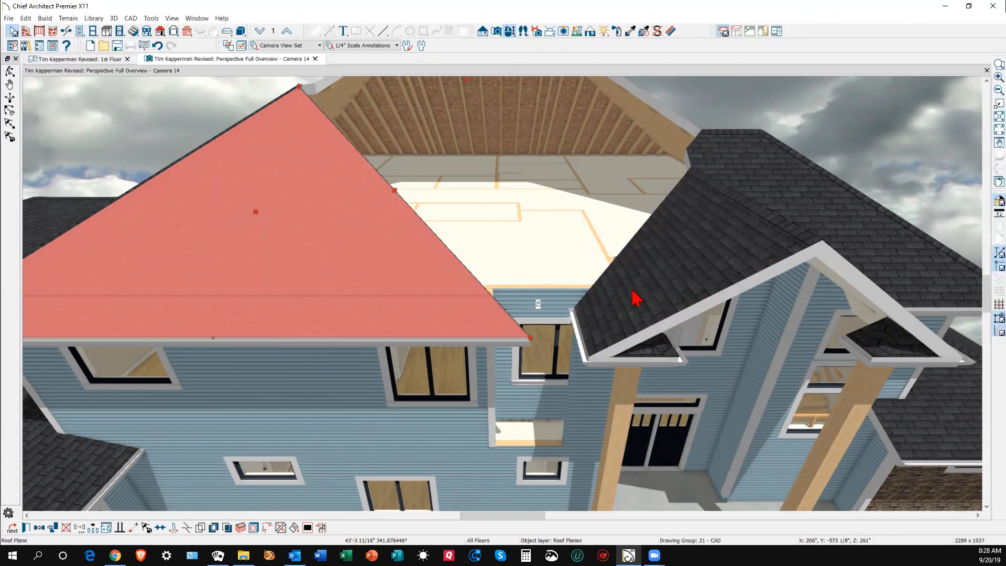
pyautogui.hotkey('ctrl', 'Tab')
pyautogui.scroll(1, 542, 236)
# - Add a break to the triangular roof plane's edge and drag out a corner to make it four-sided
pyautogui.scroll(1, 545, 230)
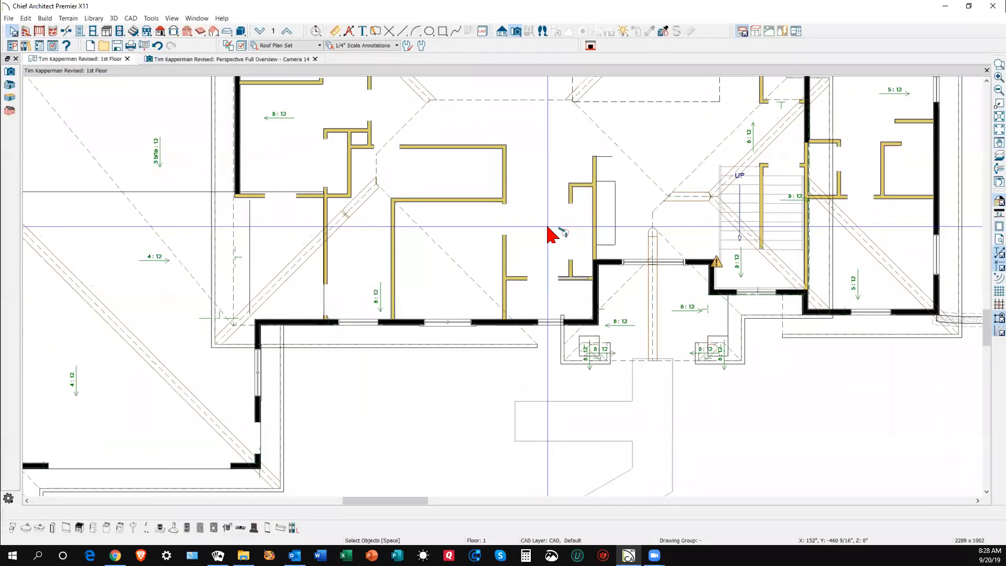
pyautogui.click(454, 266)
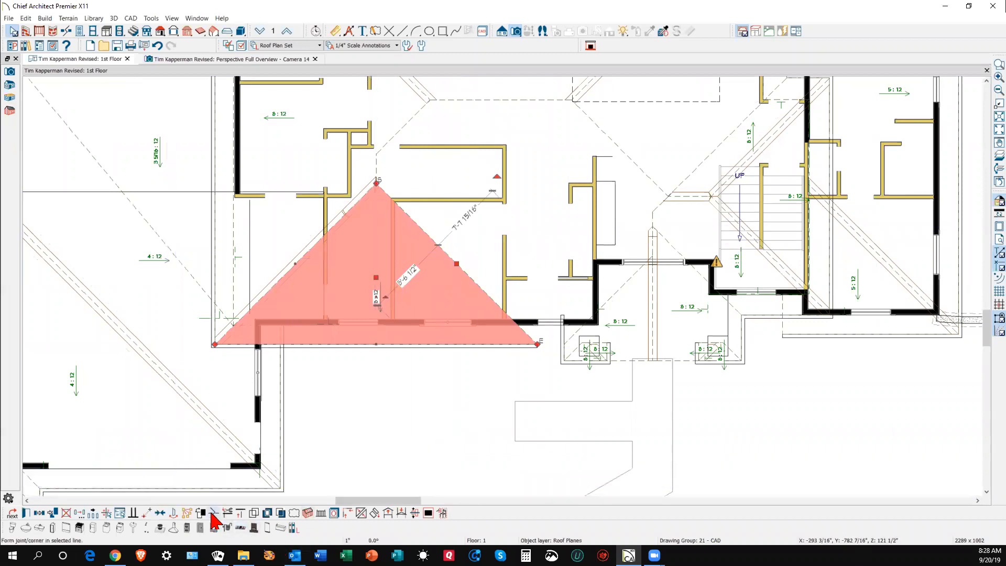
pyautogui.click(215, 512)
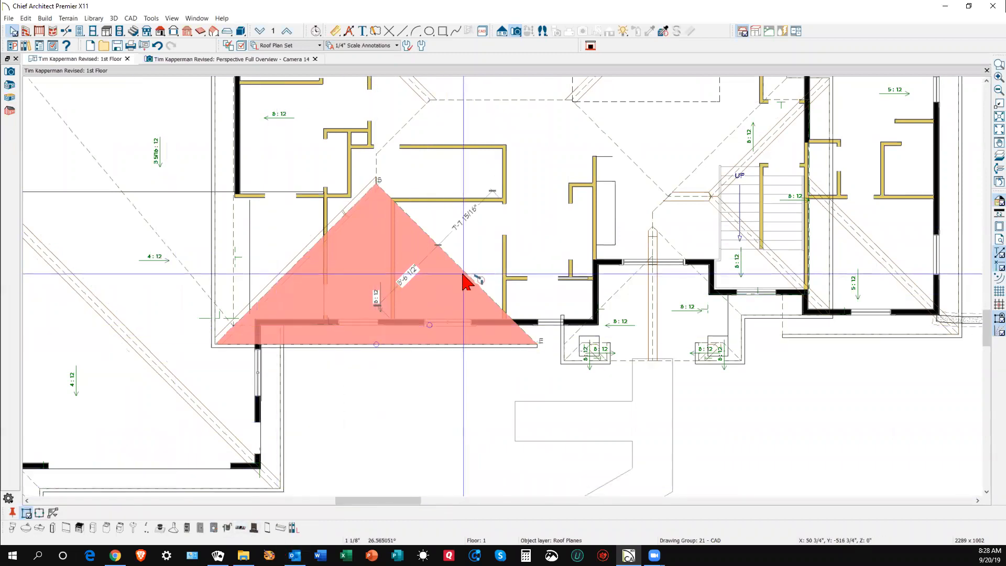
pyautogui.moveTo(463, 272); pyautogui.dragTo(613, 252)
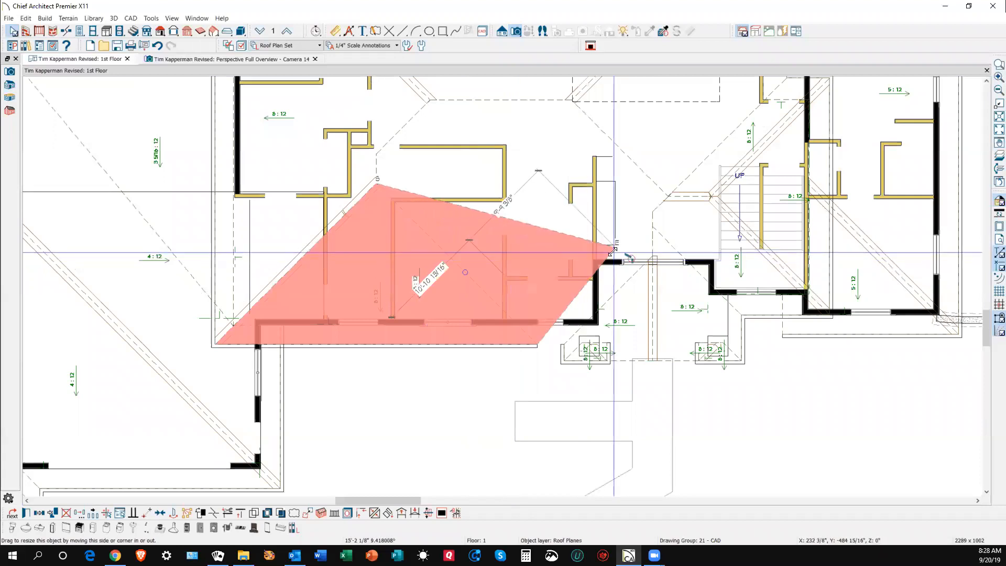
# - Join the reshaped roof plane with the roof plane on its right
pyautogui.rightClick(568, 305)
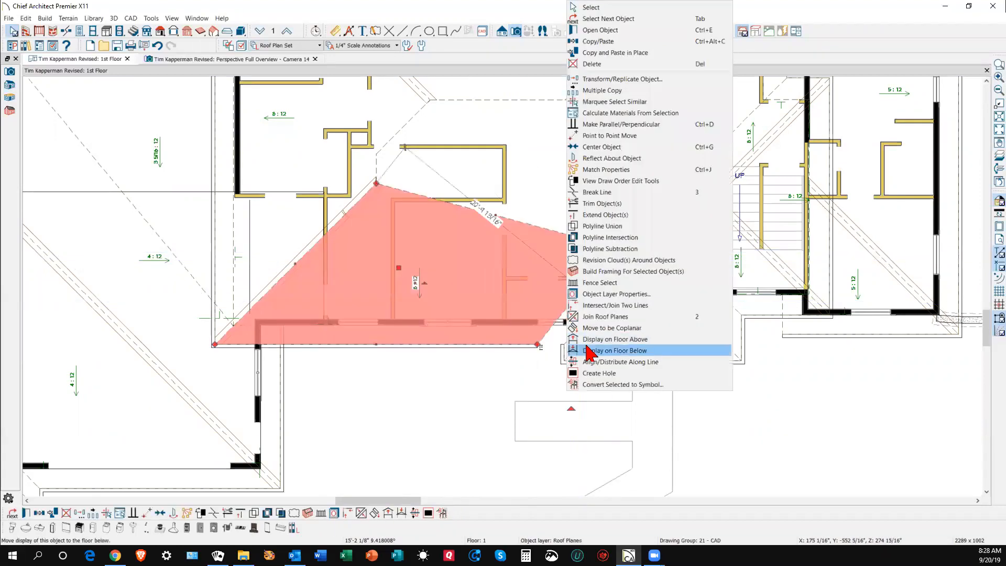
pyautogui.click(592, 317)
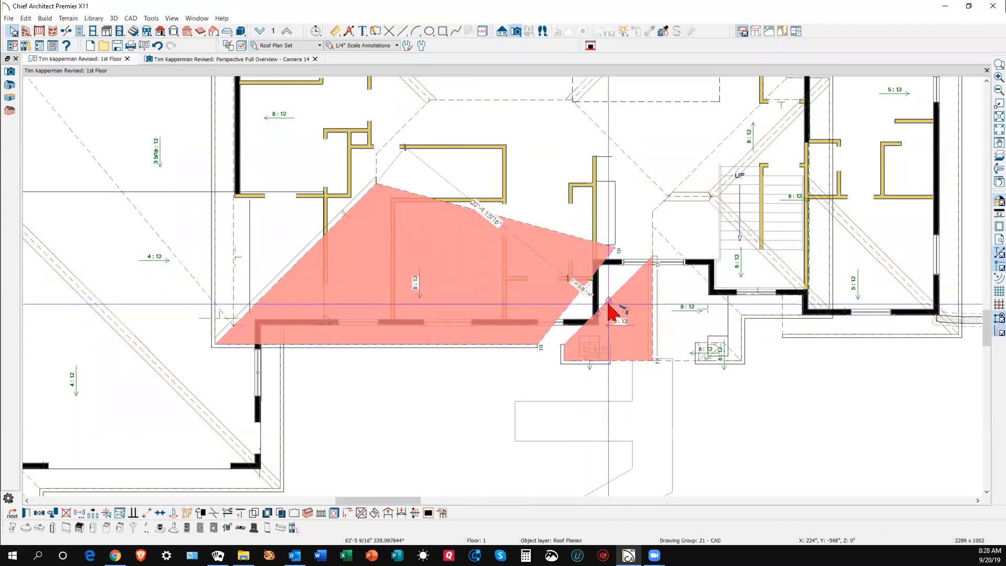
pyautogui.click(609, 306)
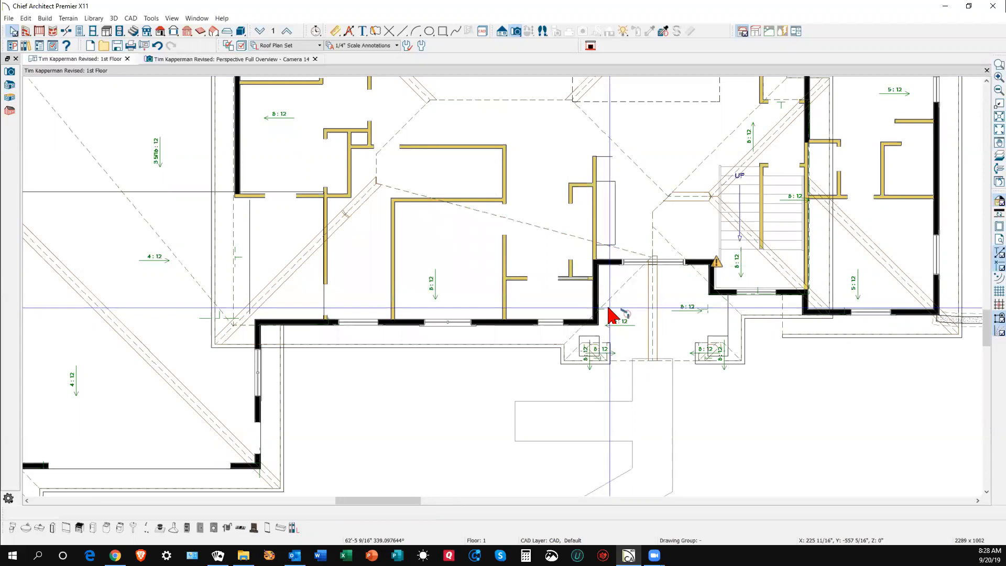
pyautogui.hotkey('ctrl', 'Tab')
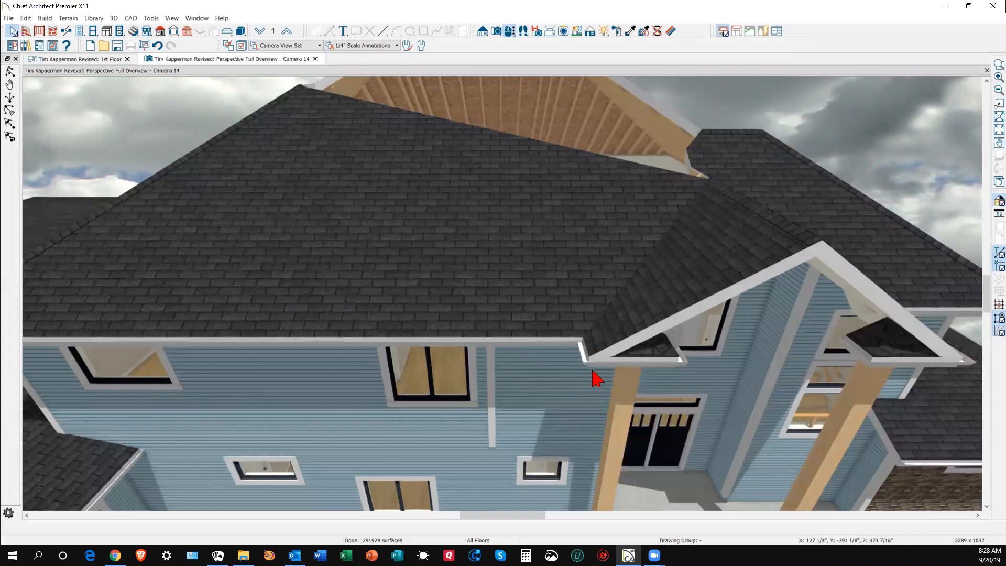
# - Stretch the front roof plane's top edge up to the ridge
pyautogui.scroll(-5, 438, 287)
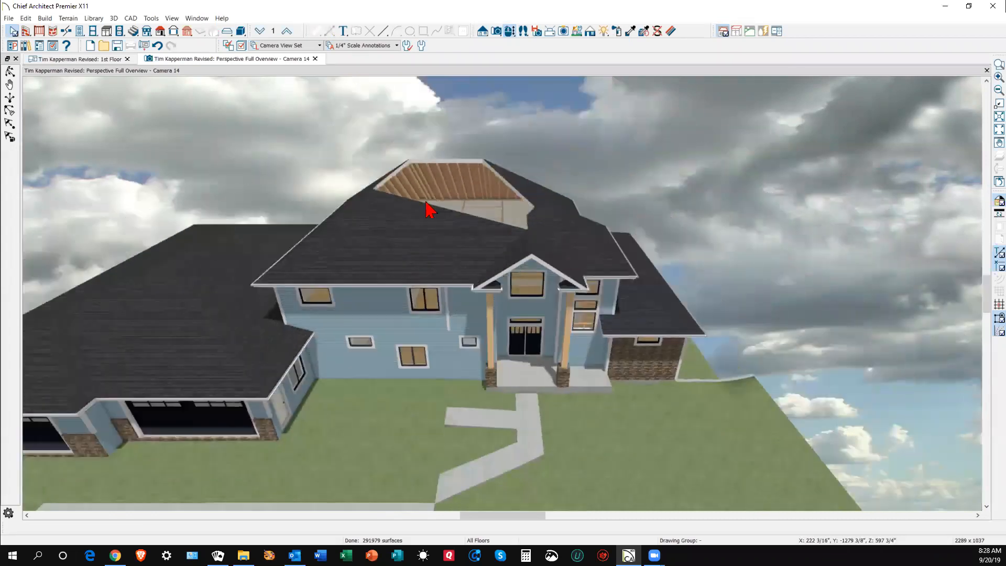
pyautogui.scroll(4, 412, 166)
pyautogui.scroll(2, 412, 166)
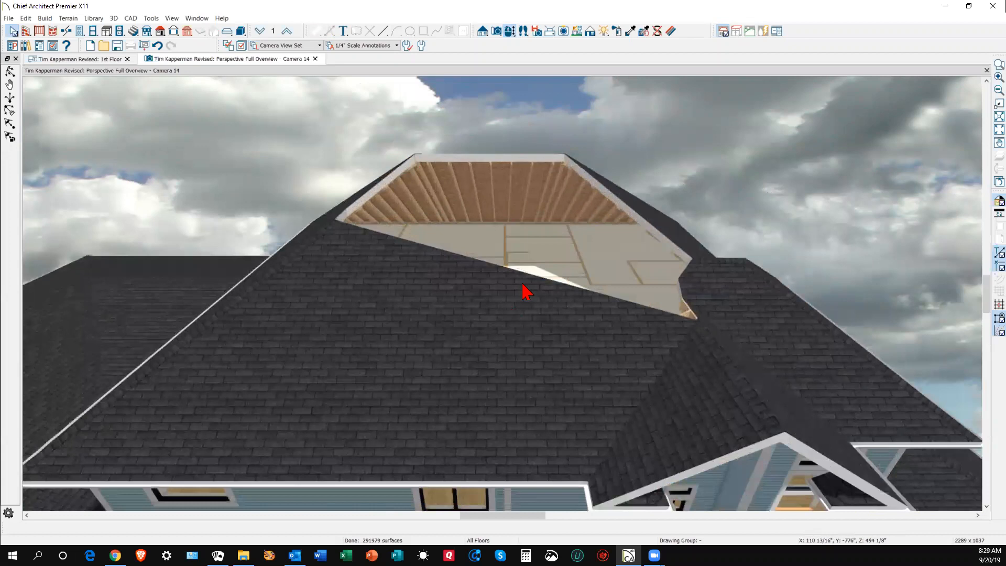
pyautogui.click(561, 359)
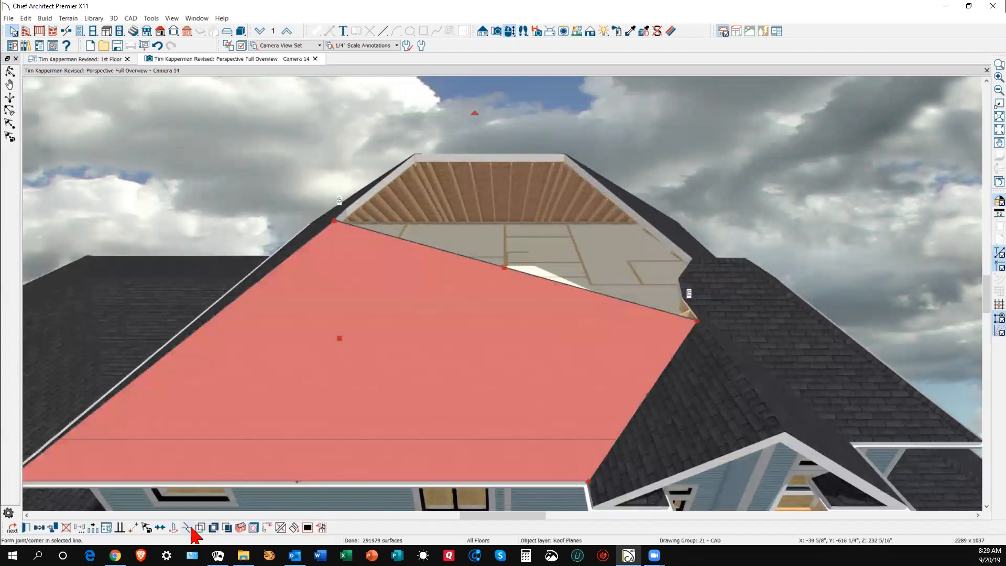
pyautogui.click(524, 273)
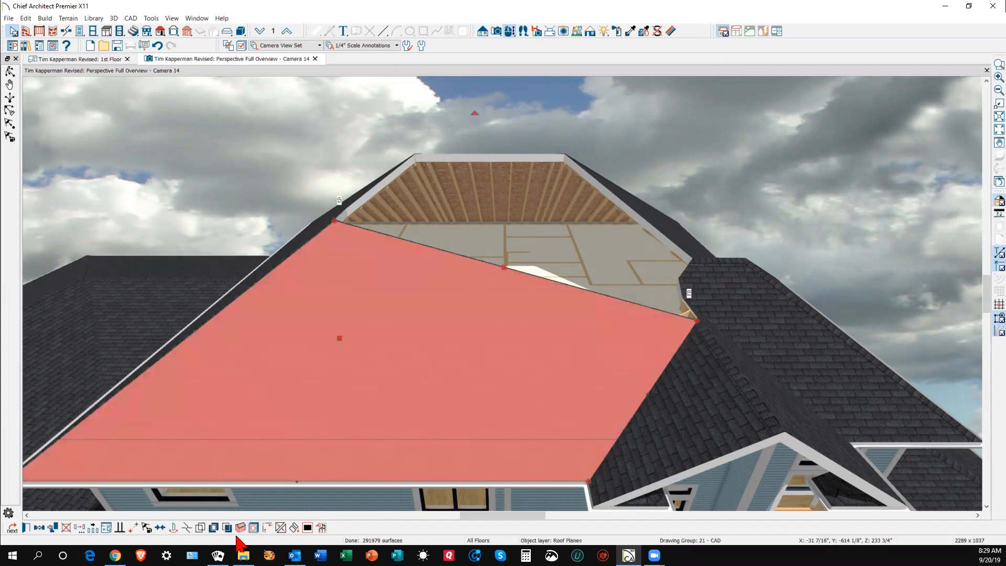
pyautogui.click(186, 528)
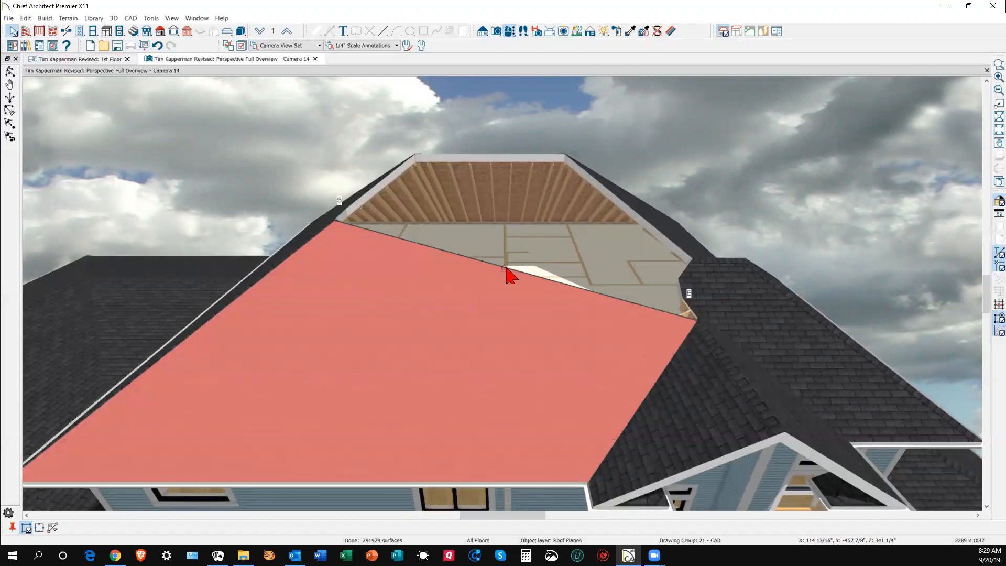
pyautogui.click(505, 268)
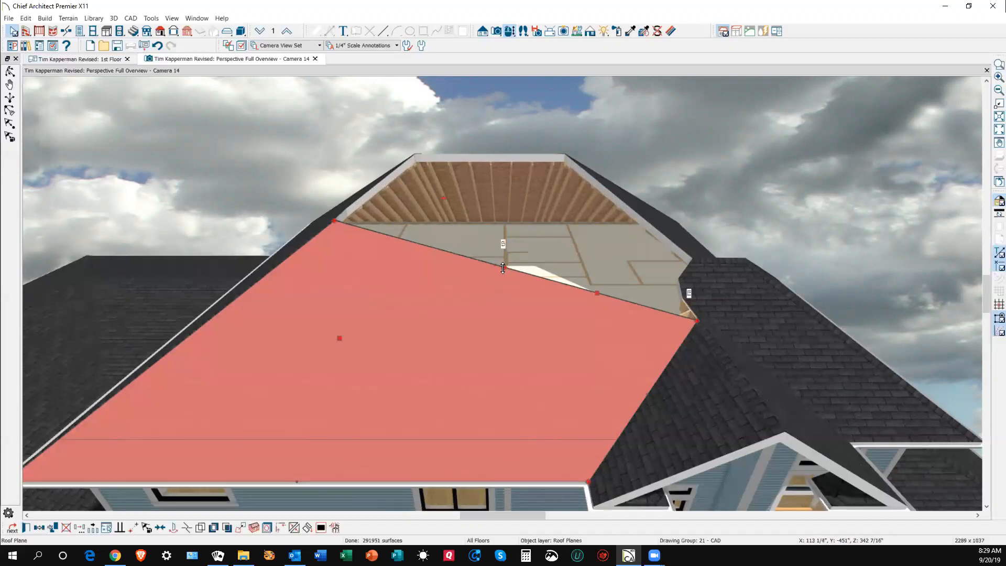
pyautogui.moveTo(503, 268); pyautogui.dragTo(600, 223)
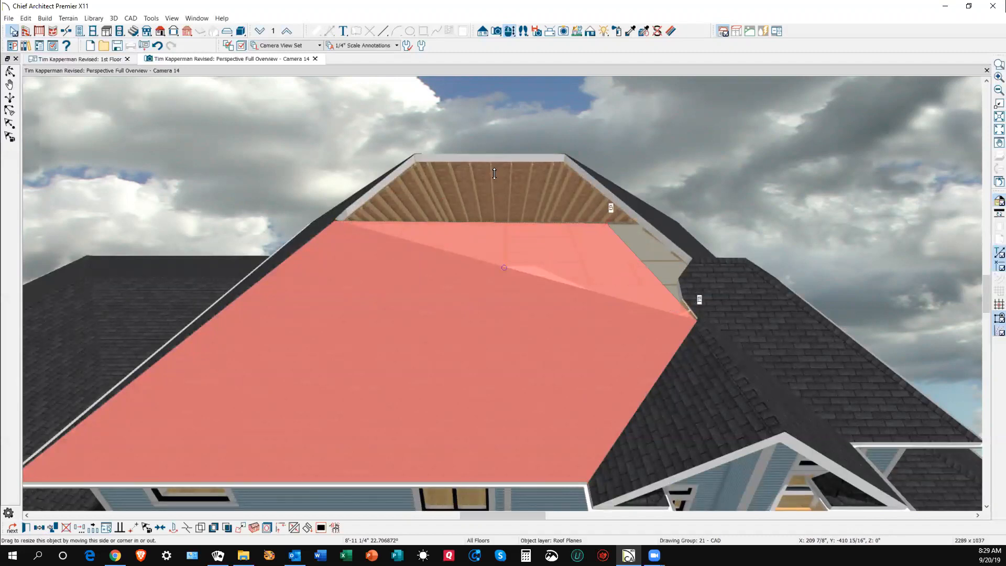
pyautogui.moveTo(494, 229); pyautogui.dragTo(495, 229)
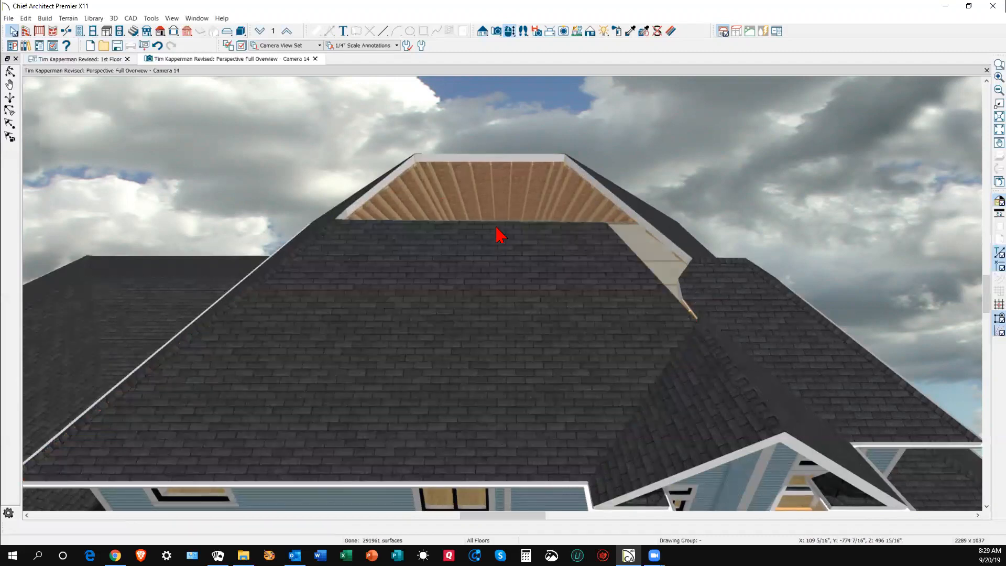
# - Make the front roof plane coplanar with the upper roof plane
pyautogui.rightClick(496, 228)
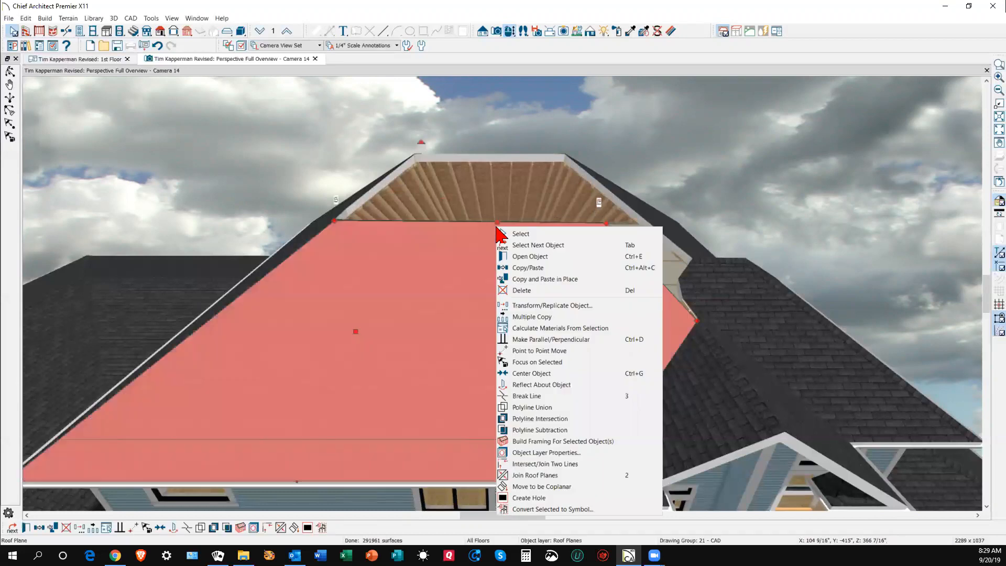
pyautogui.click(542, 487)
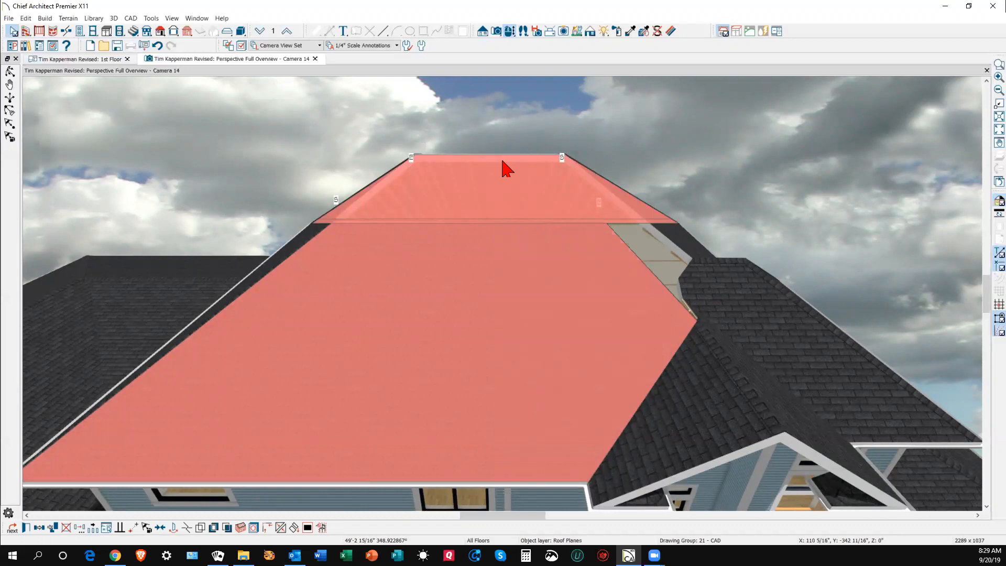
pyautogui.click(502, 163)
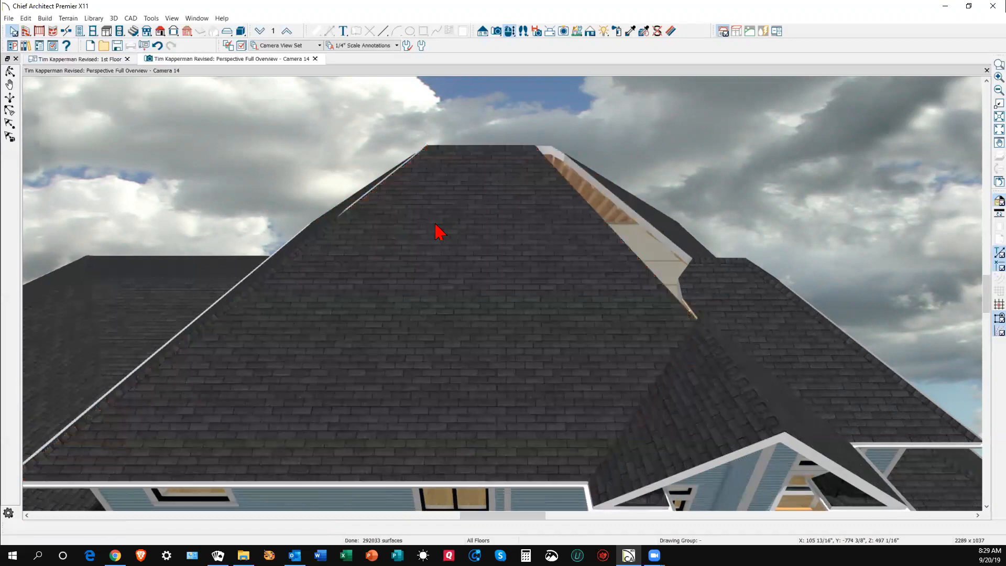
# - In the 1st Floor plan, remove the roof edge jog and align the plane's corners along the diagonal hip
pyautogui.hotkey('ctrl', 'Tab')
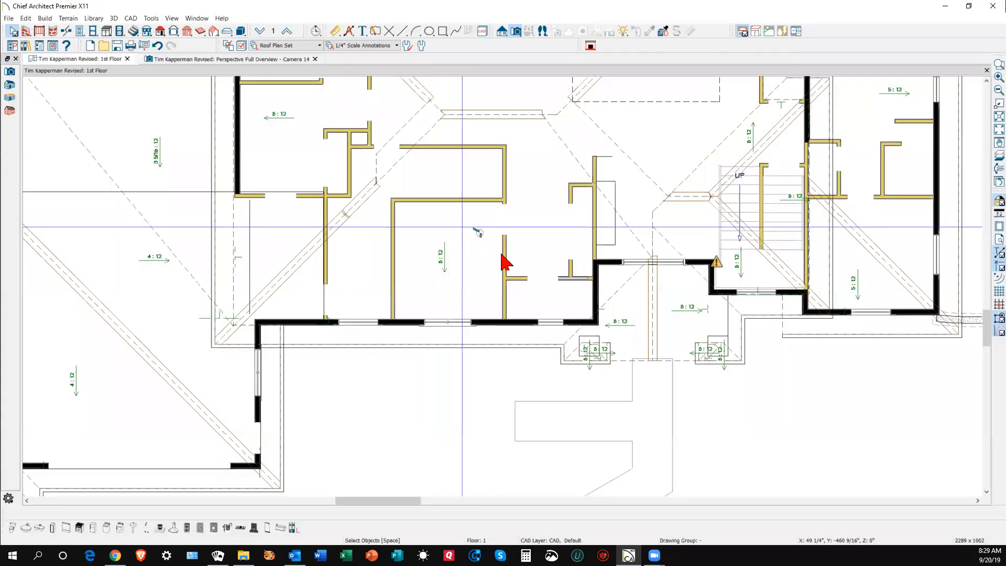
pyautogui.scroll(-6, 519, 279)
pyautogui.scroll(5, 410, 194)
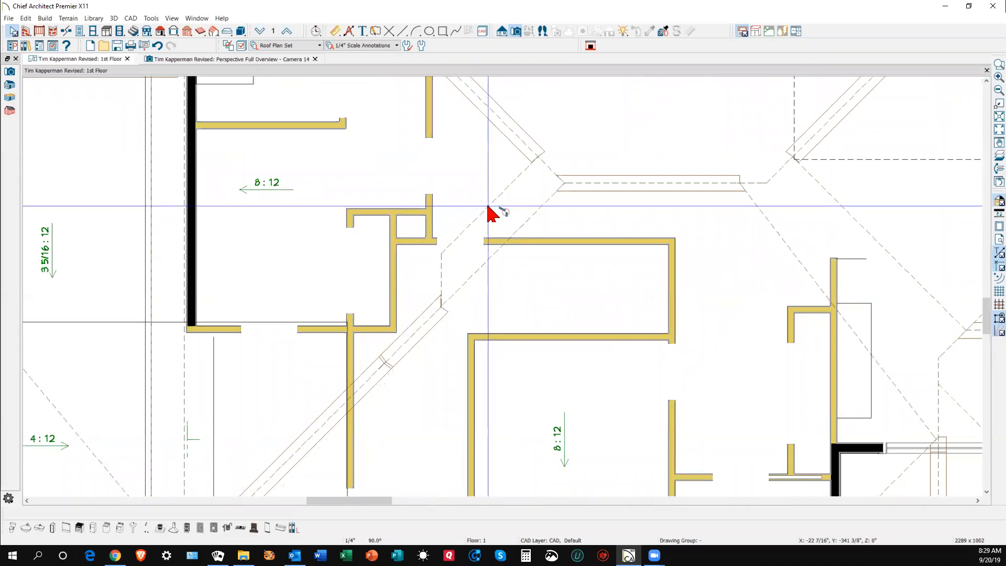
pyautogui.click(489, 209)
pyautogui.moveTo(441, 255); pyautogui.dragTo(535, 158)
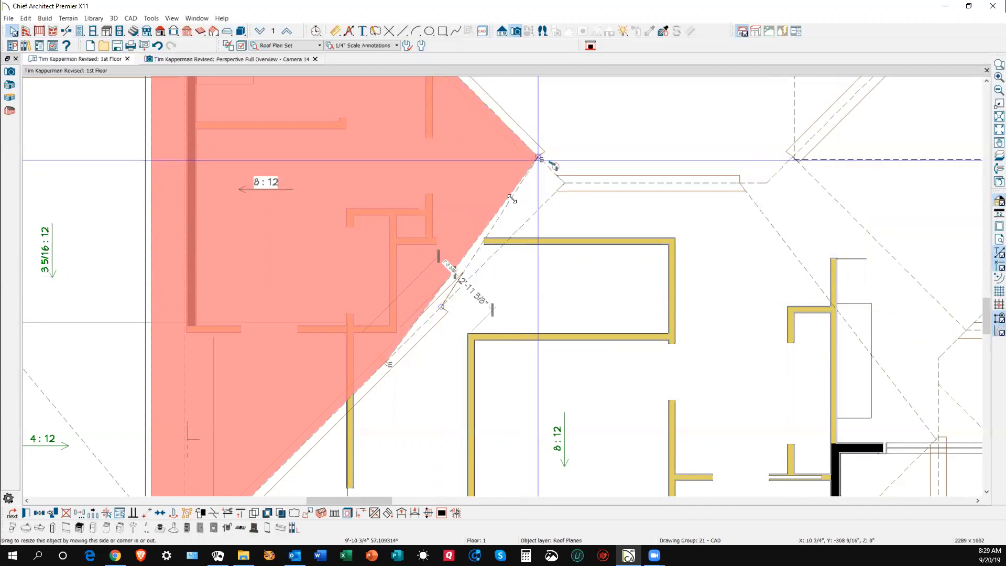
pyautogui.moveTo(512, 199); pyautogui.dragTo(516, 205)
pyautogui.moveTo(383, 360); pyautogui.dragTo(537, 156)
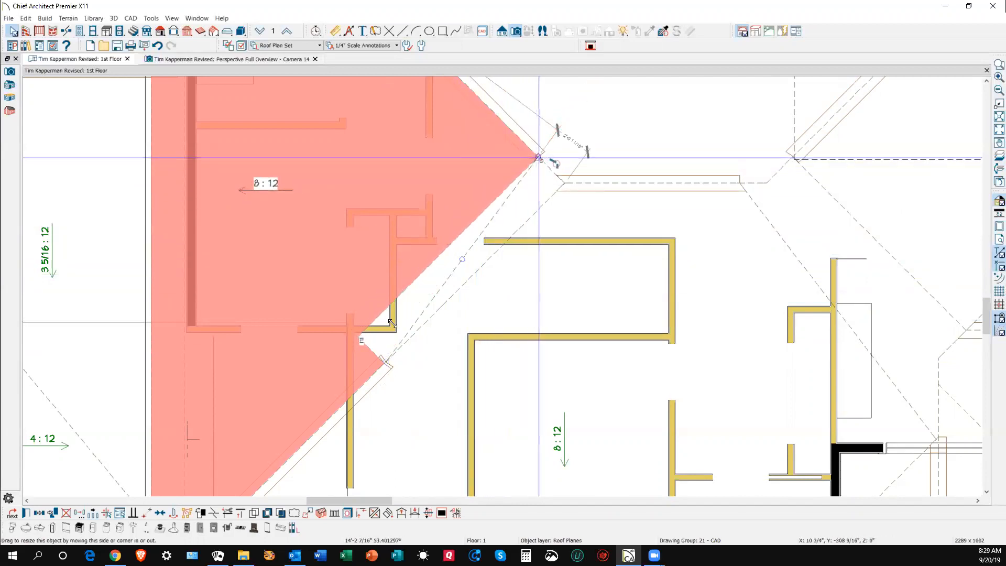
pyautogui.moveTo(358, 337); pyautogui.dragTo(539, 158)
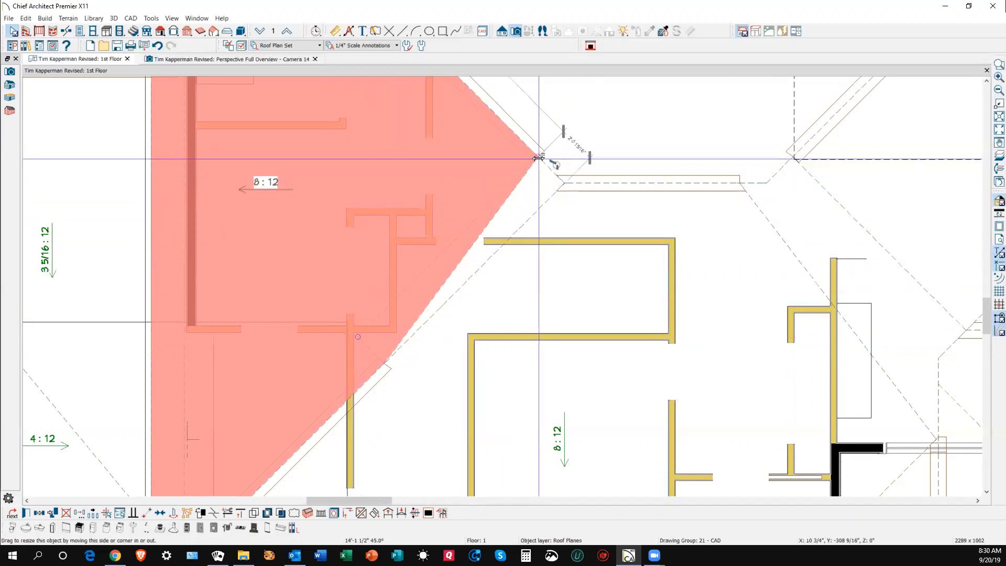
pyautogui.click(392, 365)
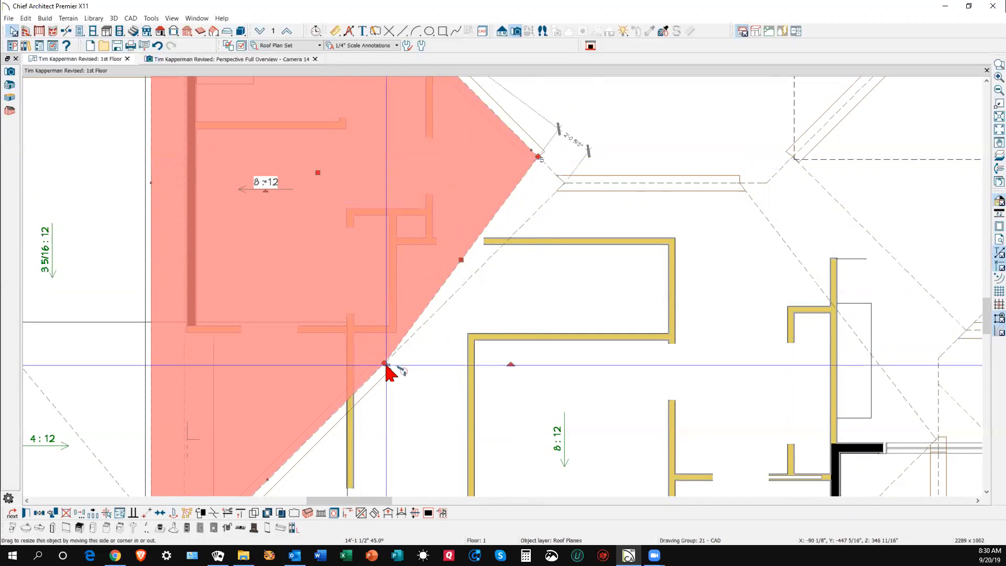
pyautogui.moveTo(383, 362); pyautogui.dragTo(535, 158)
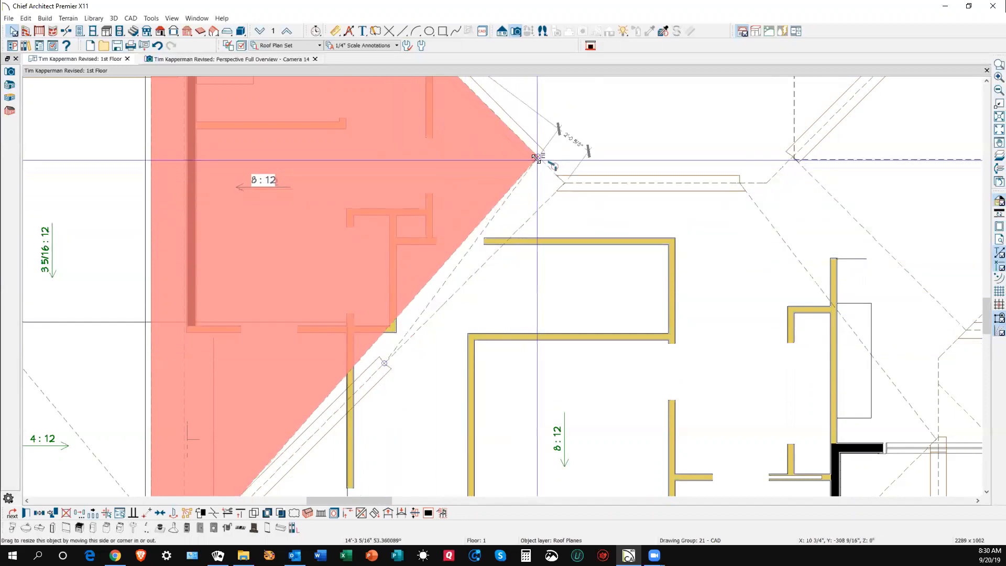
# - Join the reshaped roof plane to the adjacent roof plane
pyautogui.rightClick(451, 261)
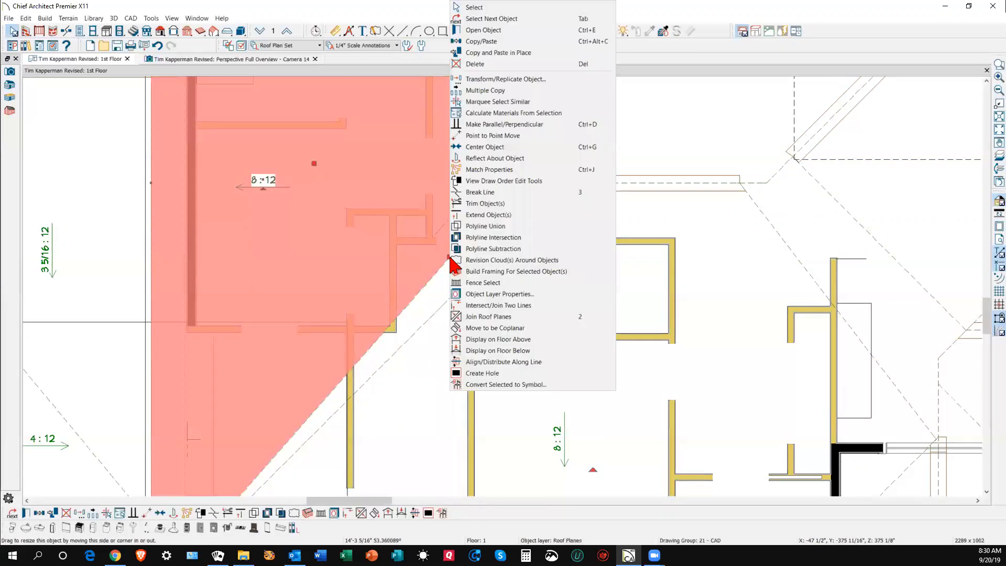
pyautogui.click(479, 317)
pyautogui.click(464, 287)
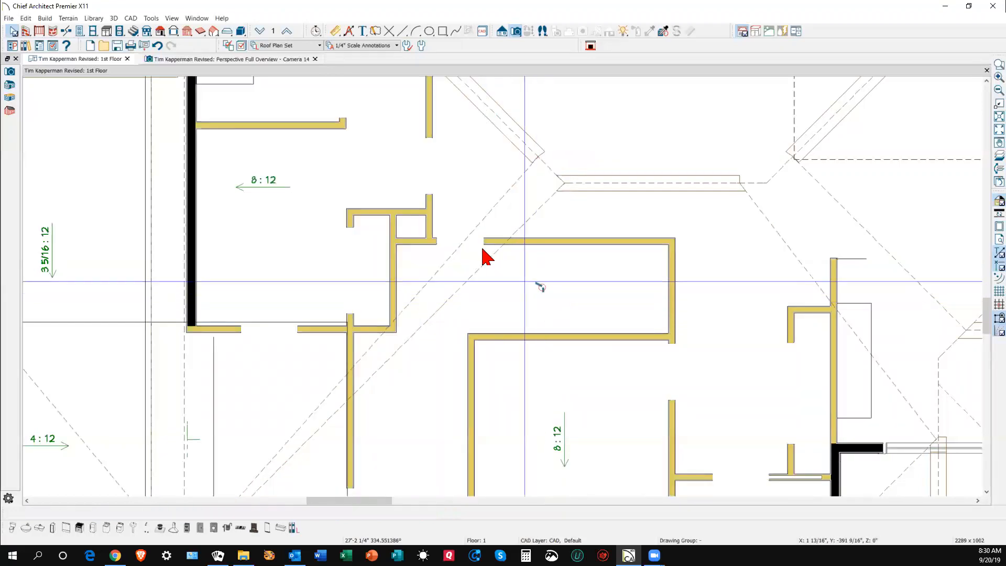
pyautogui.rightClick(458, 243)
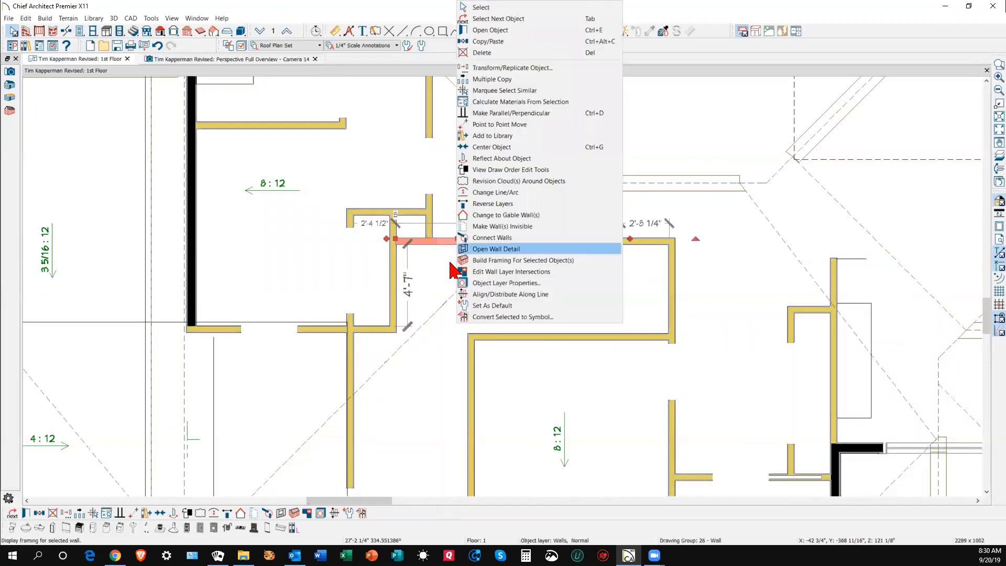
pyautogui.click(443, 279)
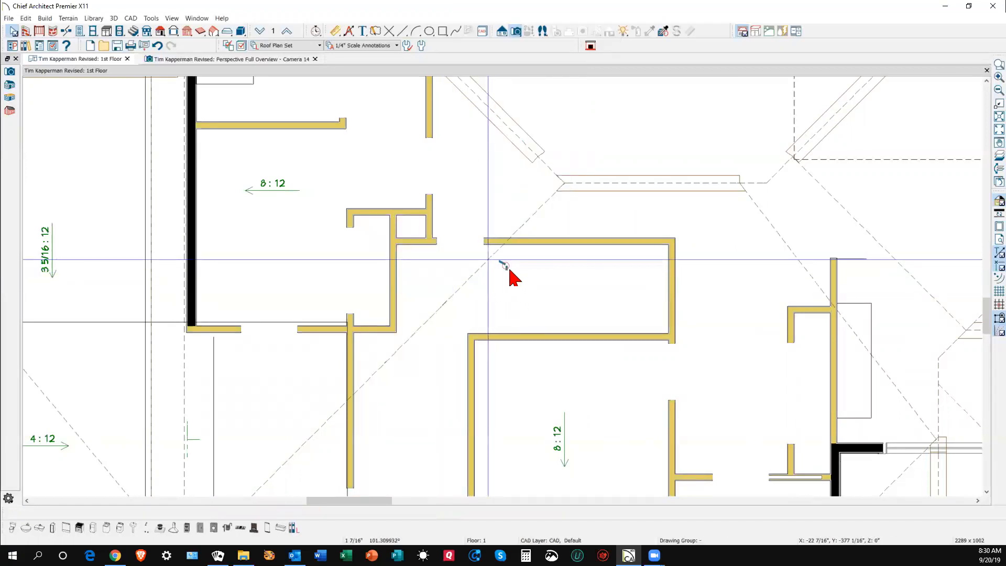
pyautogui.scroll(-3, 492, 233)
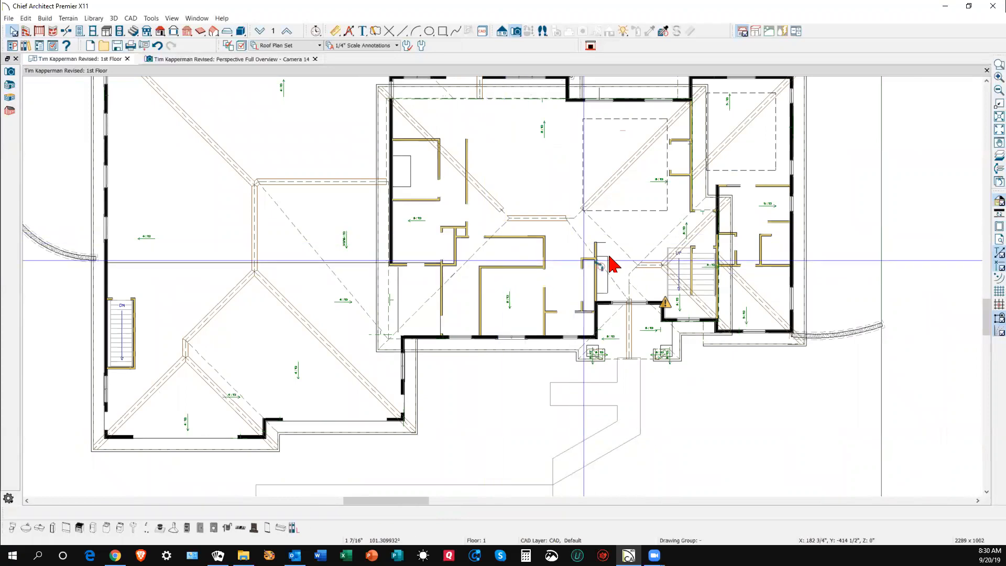
pyautogui.hotkey('ctrl', 'Tab')
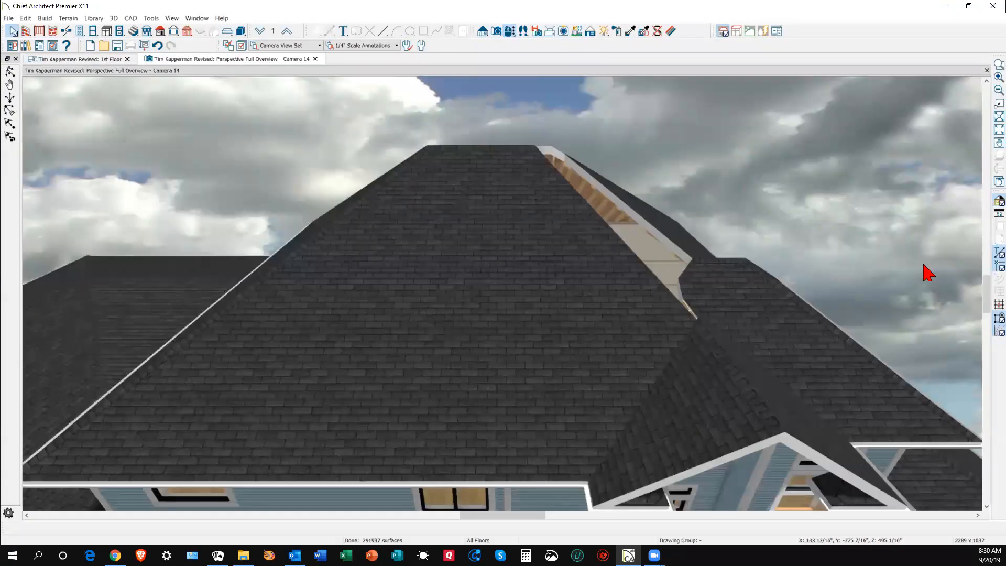
# - Orbit to the valley gap and reshape the small valley roof plane's edge
pyautogui.click(9, 74)
pyautogui.moveTo(545, 276); pyautogui.dragTo(529, 273)
pyautogui.press('Escape')
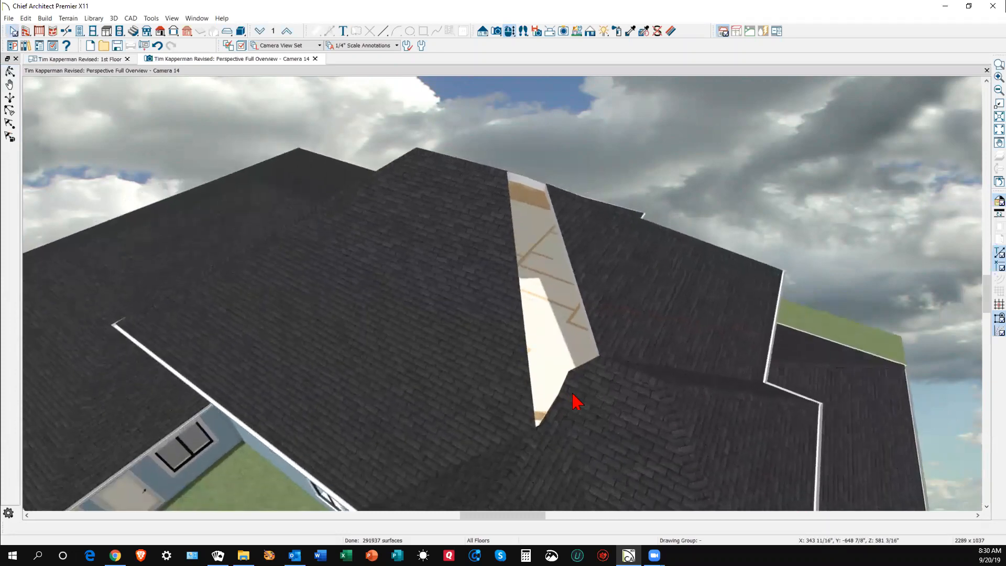
pyautogui.click(574, 394)
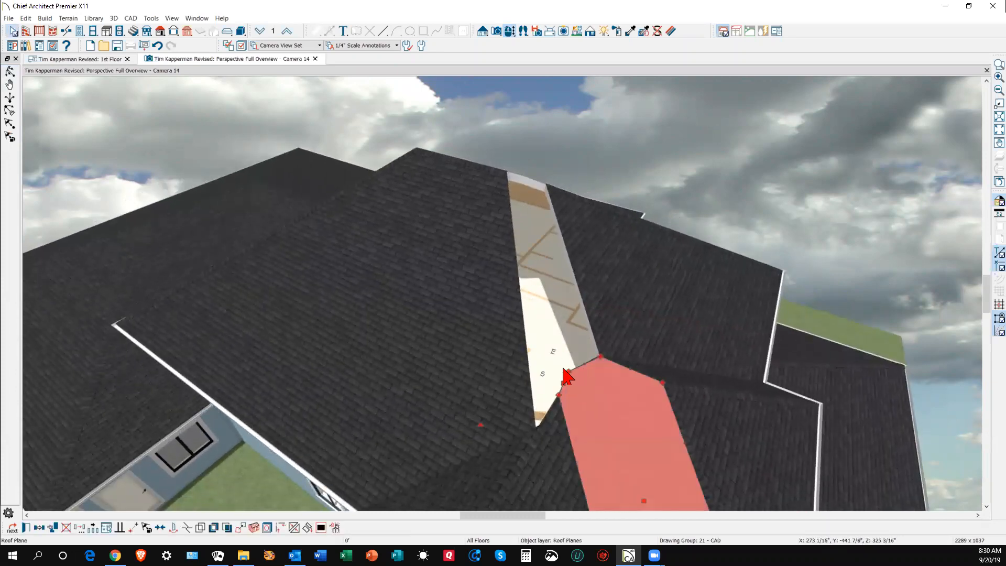
pyautogui.moveTo(568, 368); pyautogui.dragTo(556, 392)
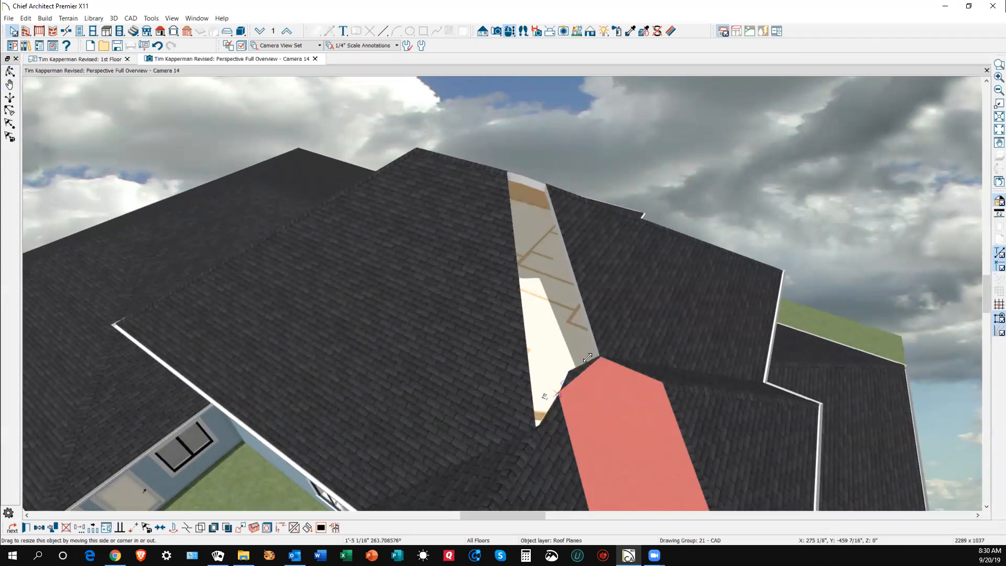
pyautogui.scroll(-2, 577, 342)
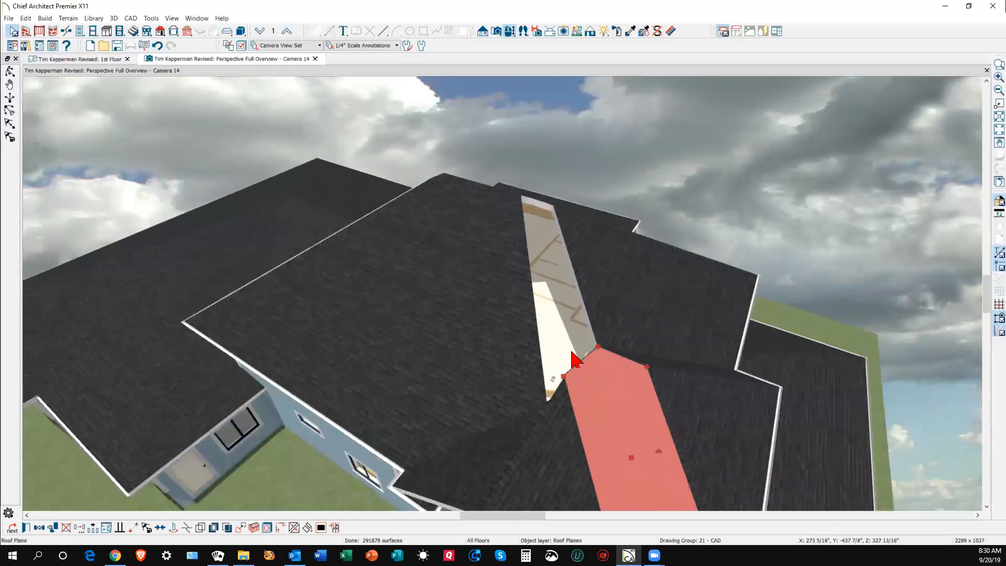
pyautogui.press('Escape')
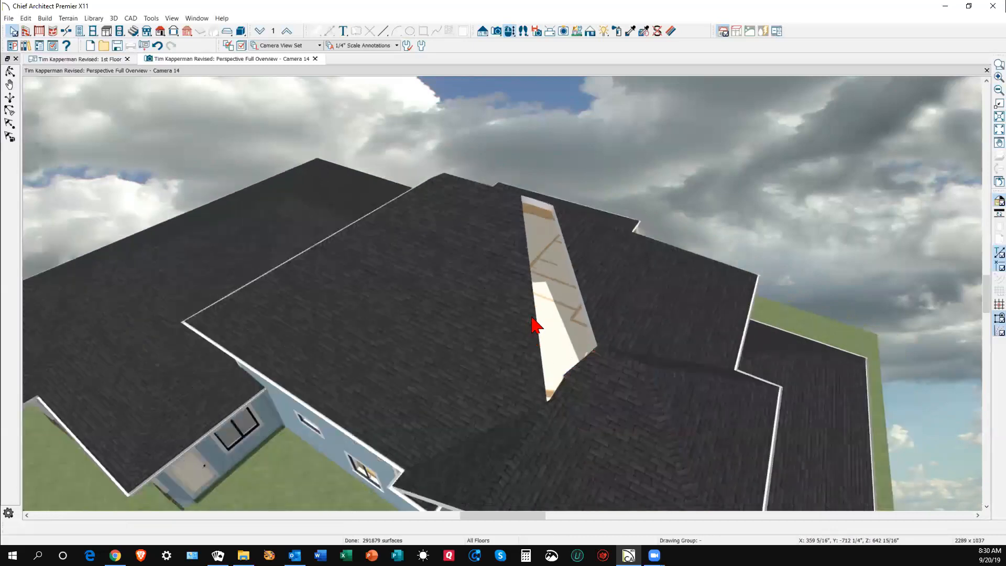
# - Join the large left roof plane's edge to the right roof plane's edge
pyautogui.click(538, 308)
pyautogui.press('Escape')
pyautogui.click(526, 261)
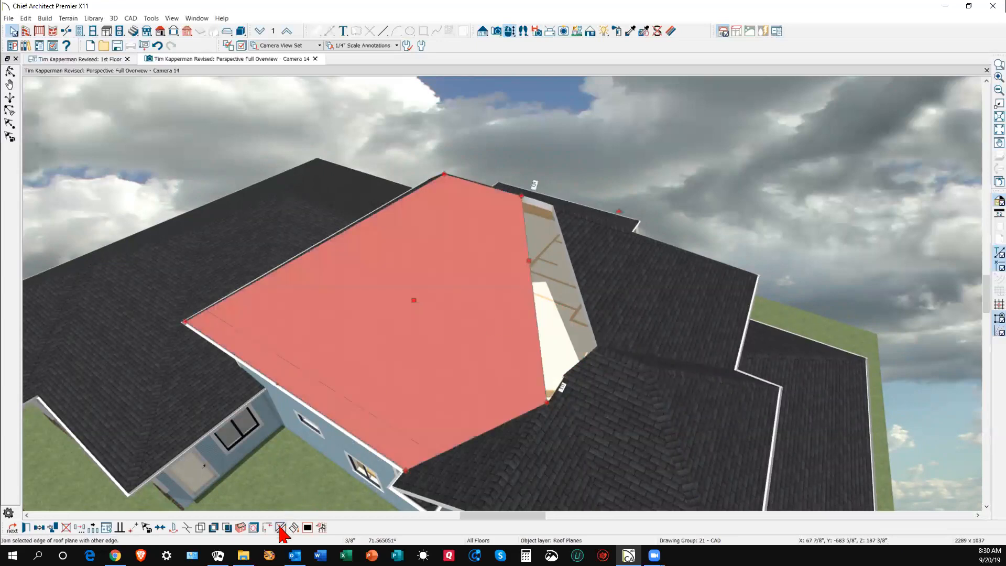
pyautogui.click(285, 528)
pyautogui.click(578, 310)
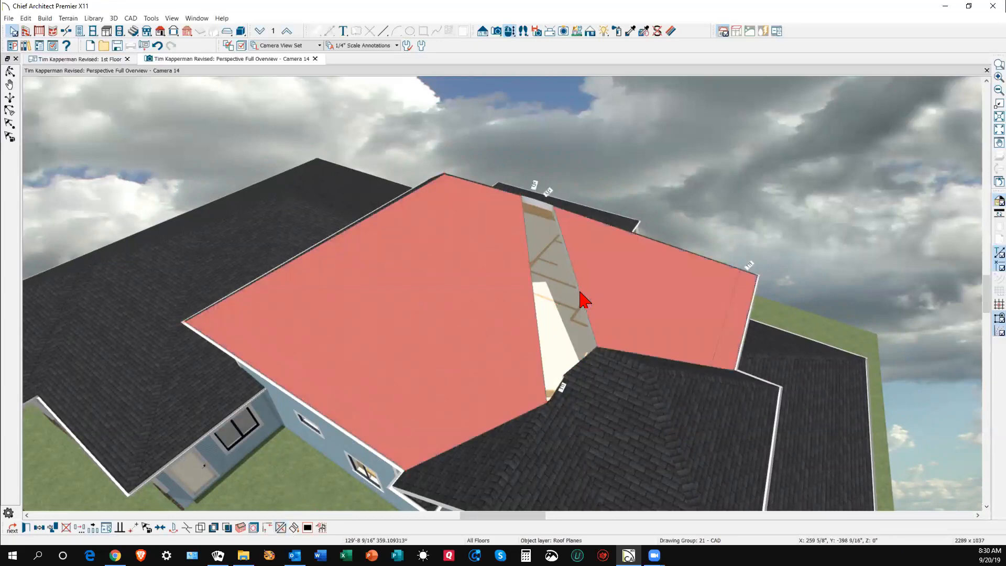
pyautogui.click(660, 306)
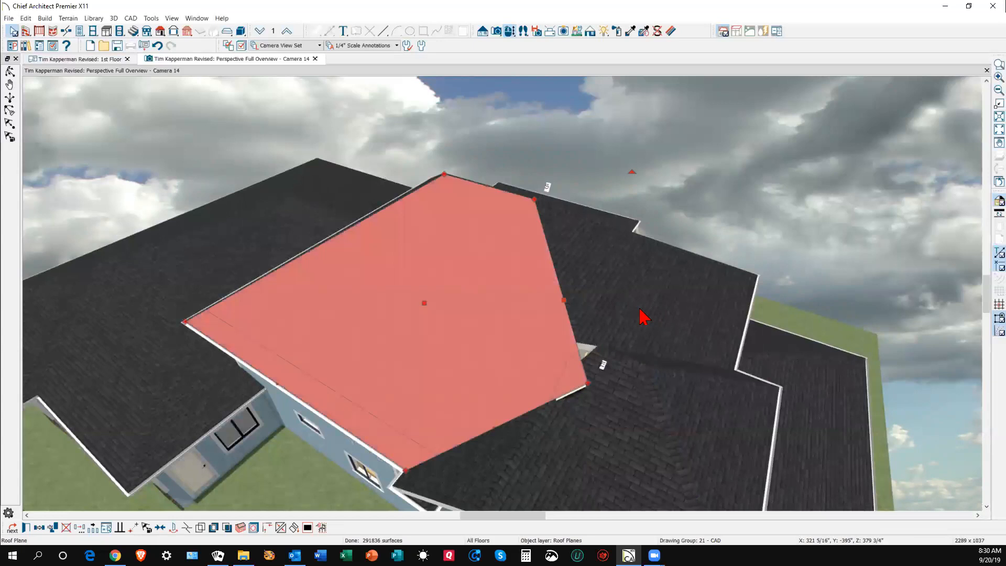
pyautogui.press('Escape')
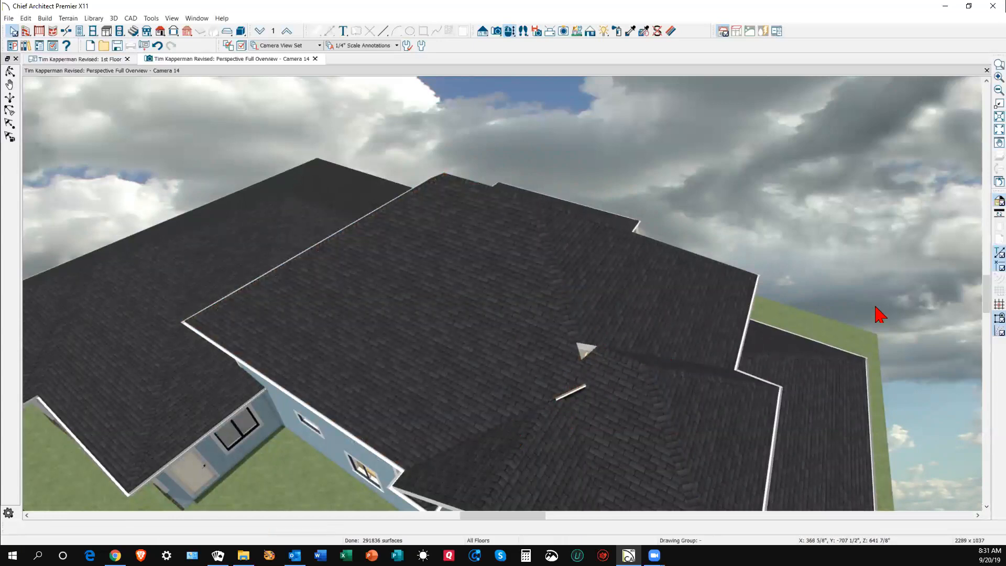
pyautogui.hotkey('ctrl', 'Tab')
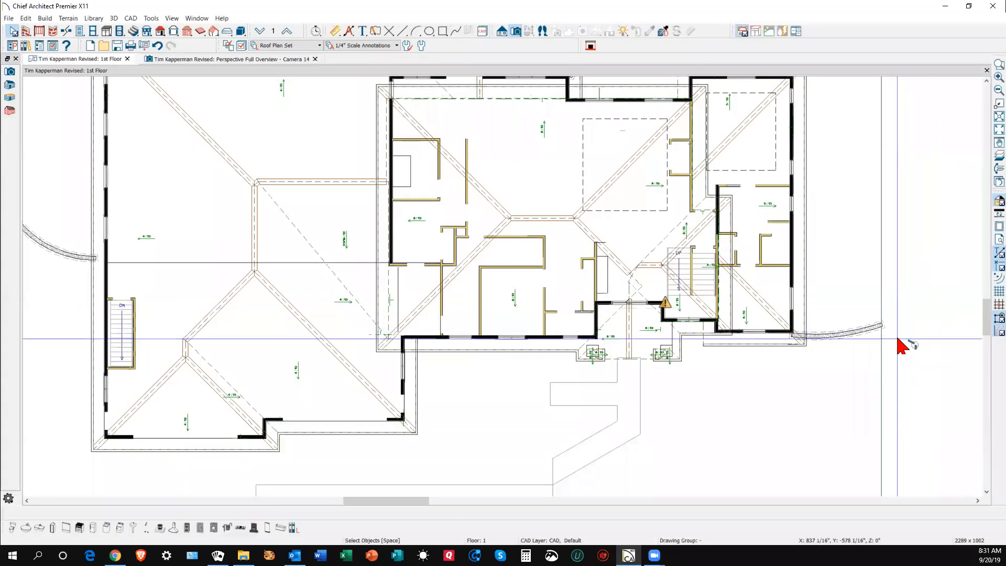
# - Break the large roof plane's edge near the valley and pull its corner toward the valley
pyautogui.scroll(6, 637, 287)
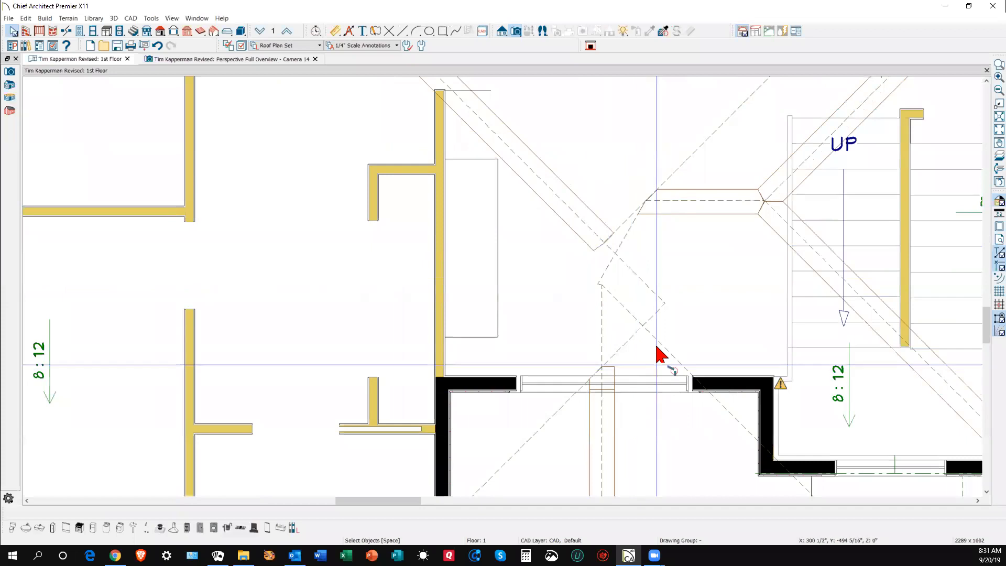
pyautogui.scroll(-2, 666, 291)
pyautogui.scroll(-1, 665, 291)
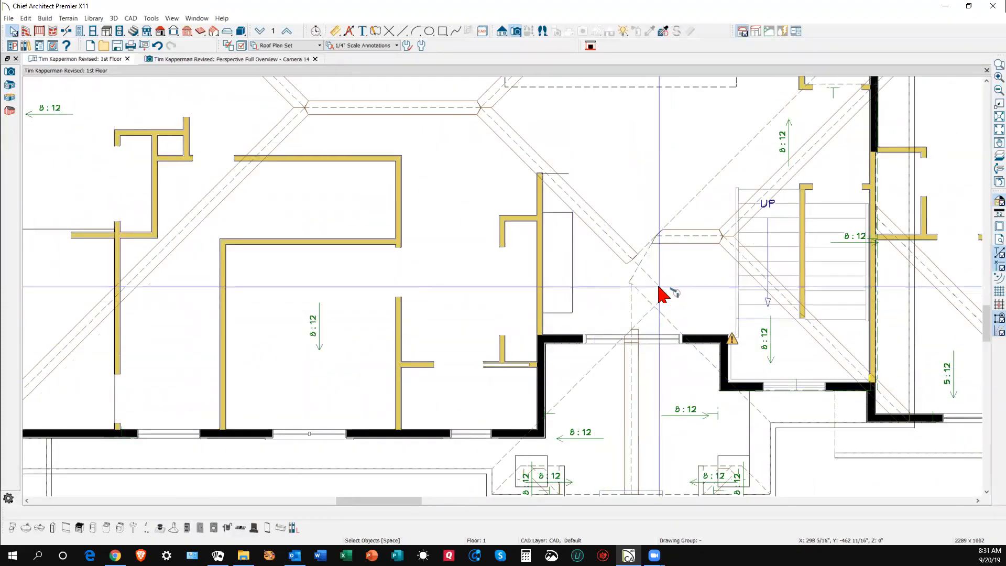
pyautogui.click(657, 287)
pyautogui.press('Escape')
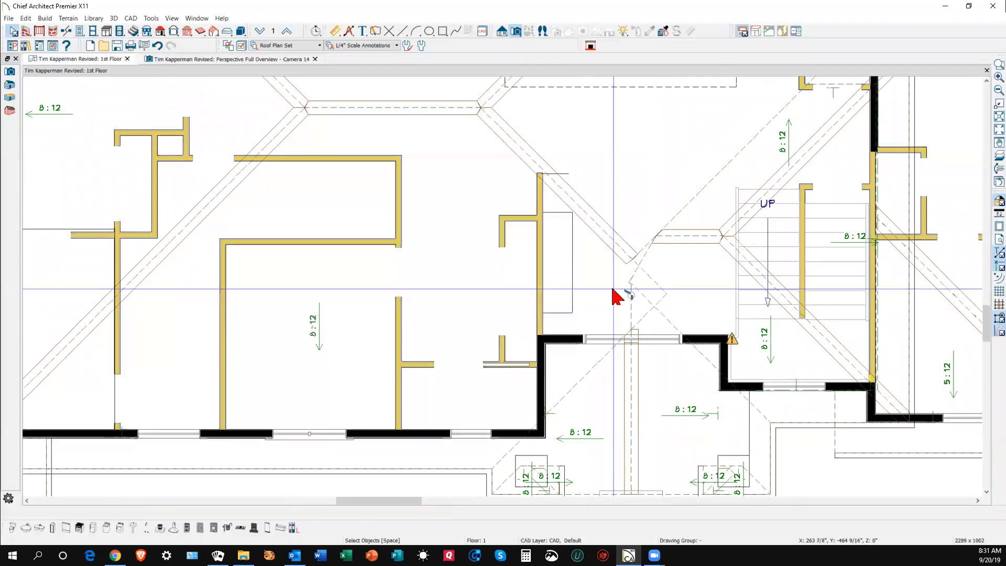
pyautogui.click(665, 287)
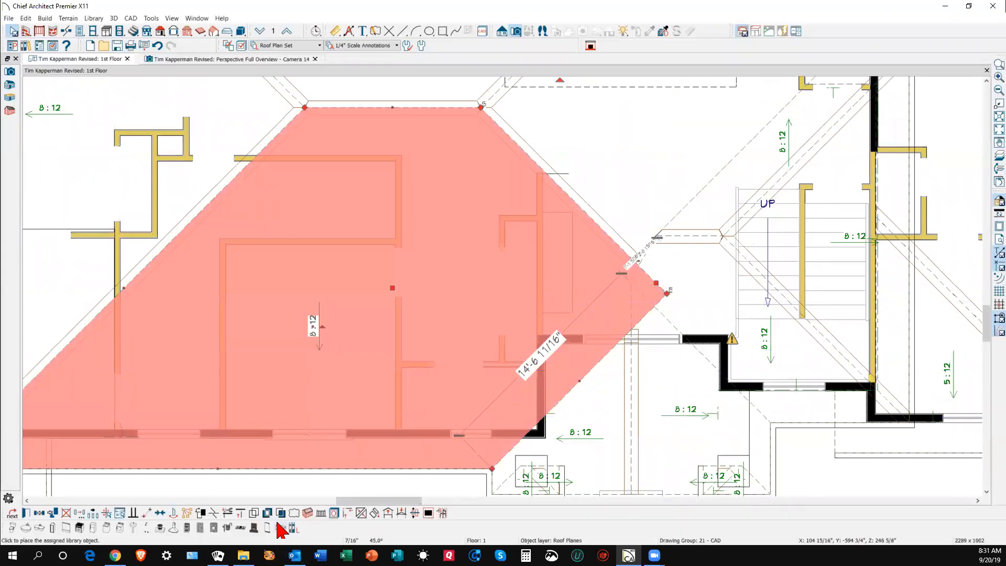
pyautogui.click(212, 514)
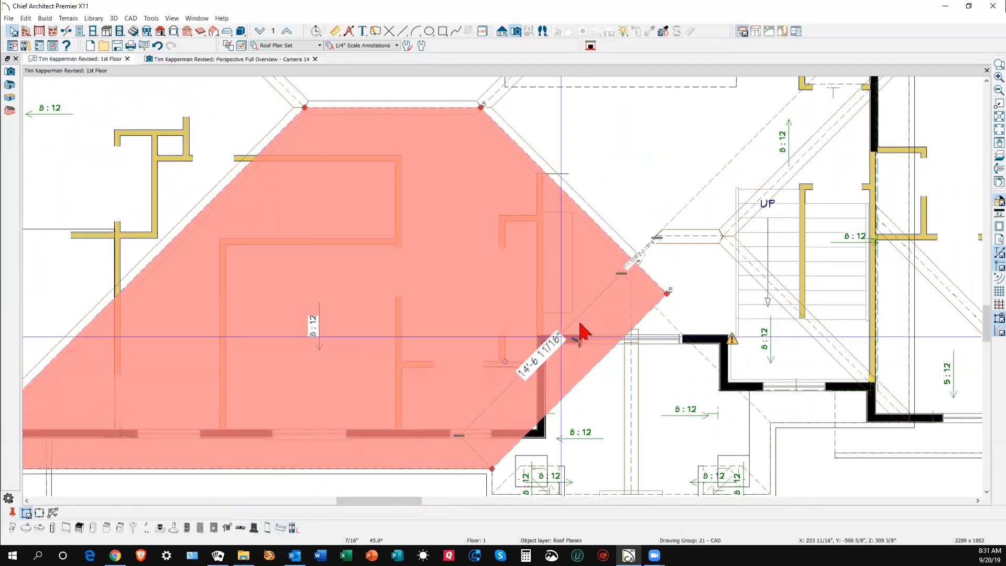
pyautogui.click(639, 266)
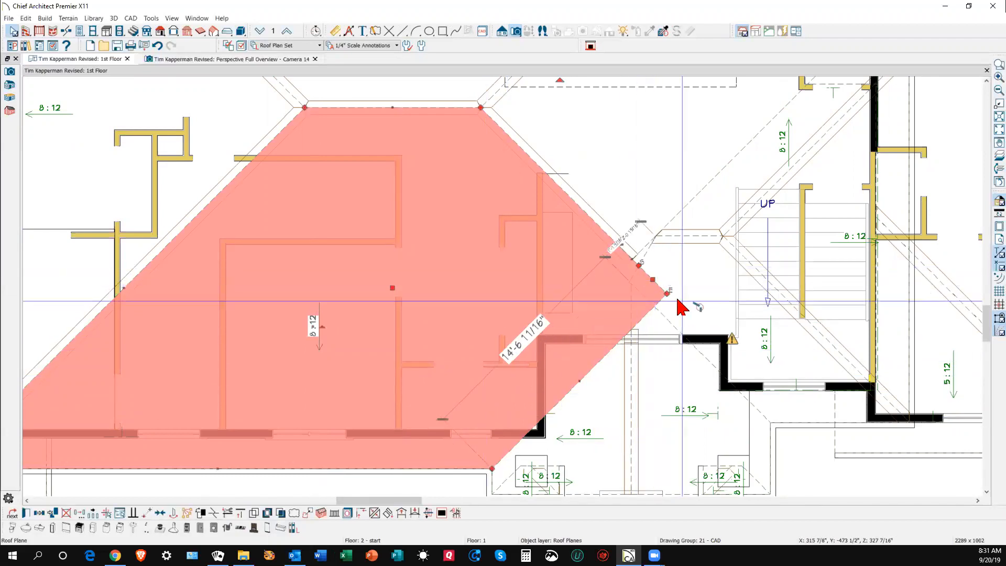
pyautogui.moveTo(666, 294); pyautogui.dragTo(636, 323)
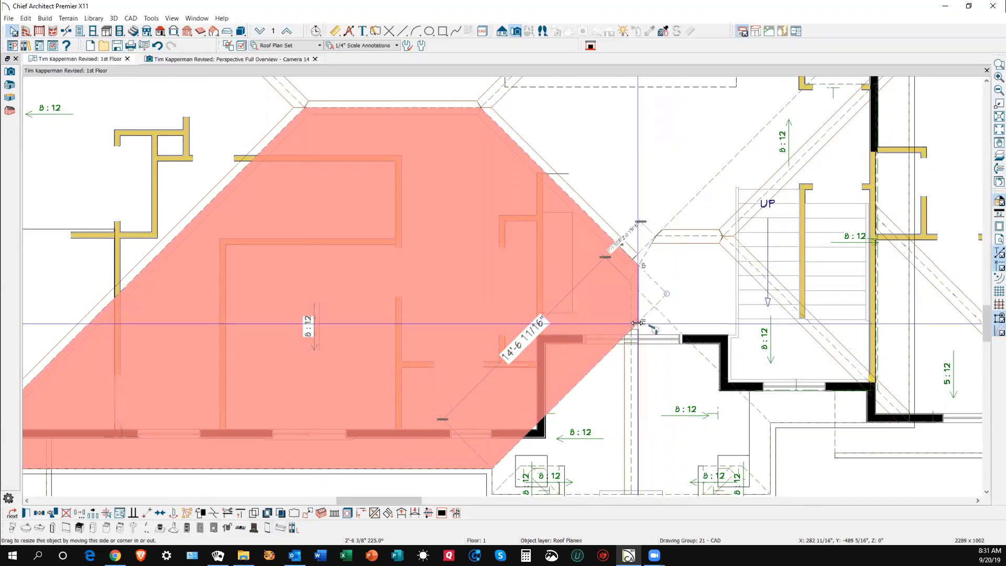
pyautogui.click(693, 329)
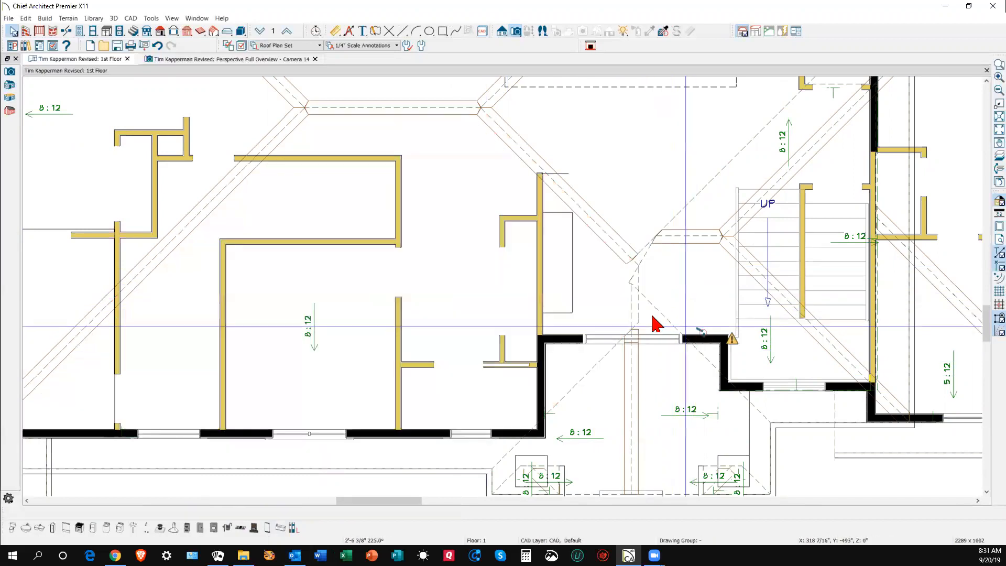
# - Try joining the smaller roof plane over the stairs to the large plane; dismiss the crossing-edges warning
pyautogui.click(645, 258)
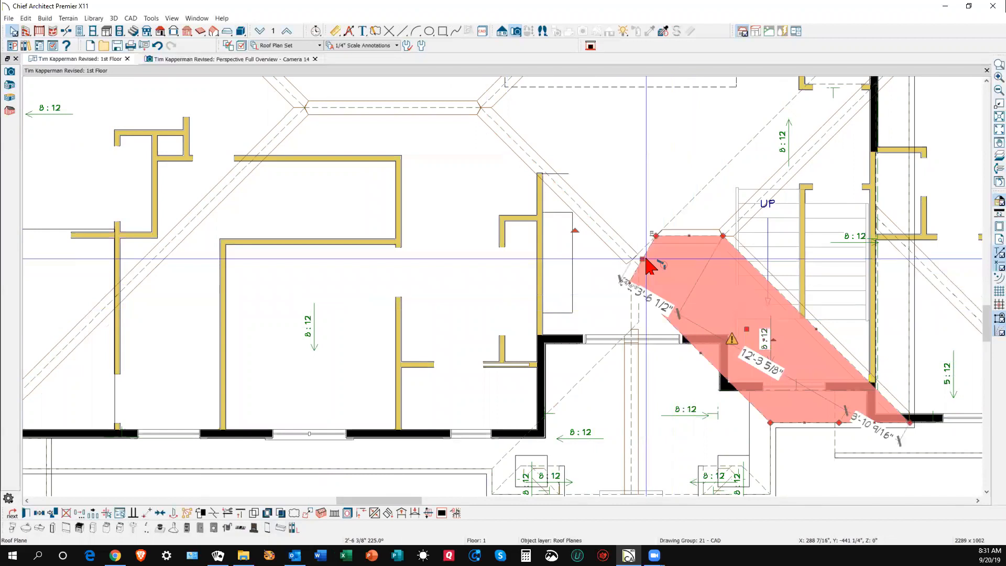
pyautogui.click(375, 513)
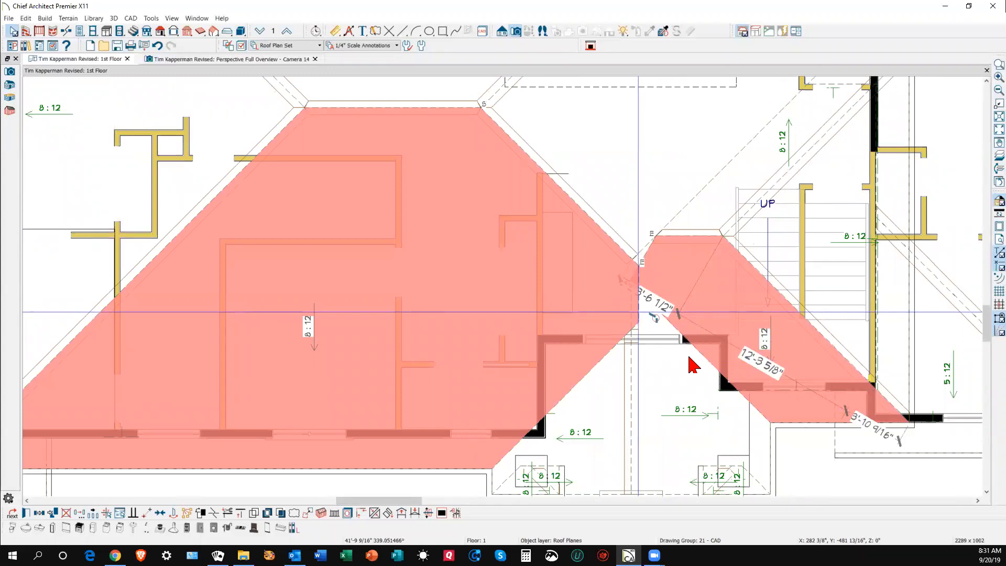
pyautogui.click(652, 315)
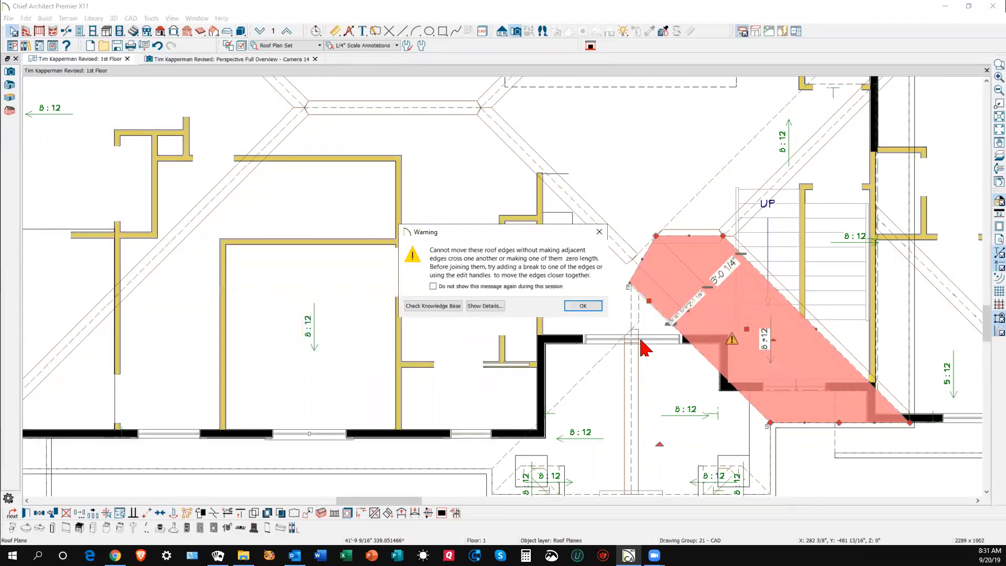
pyautogui.click(584, 306)
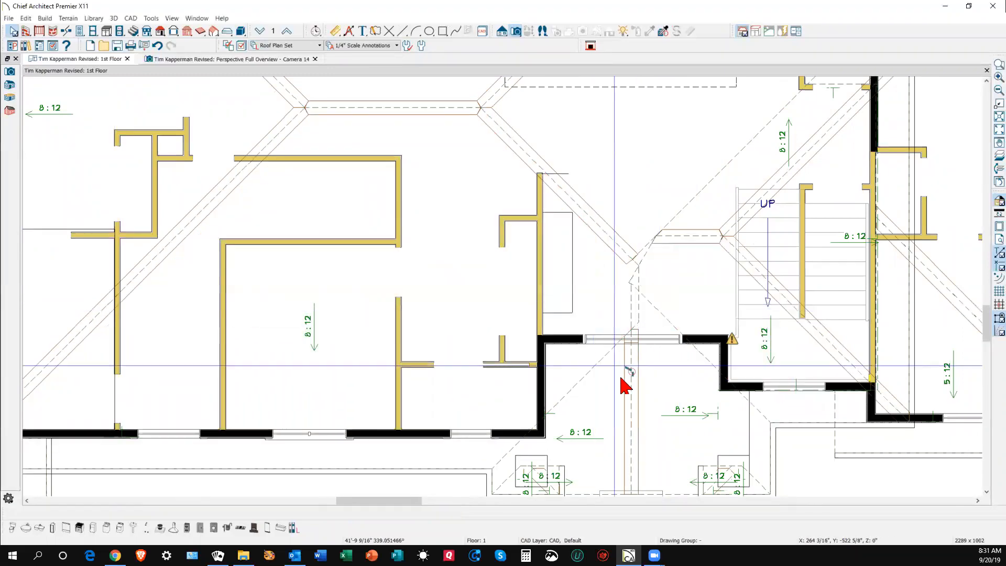
pyautogui.scroll(2, 669, 331)
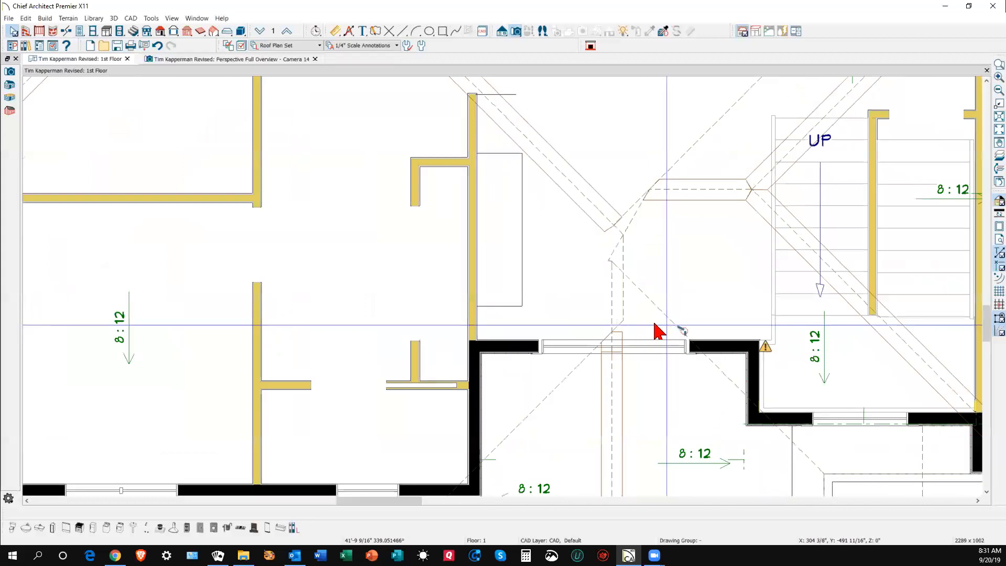
pyautogui.hotkey('ctrl', 'Tab')
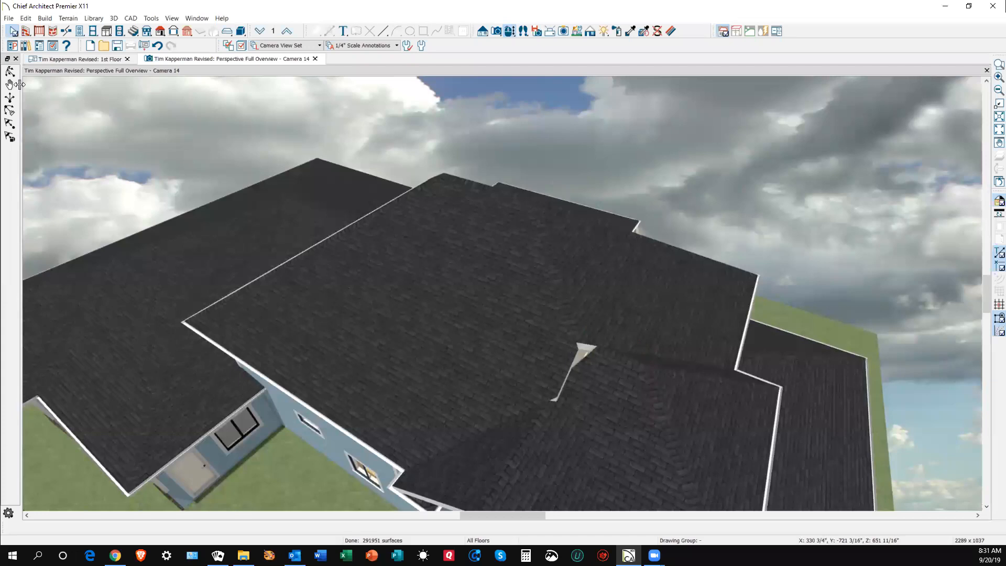
# - Switch to a technical-illustration rendering style and orbit the camera to look down on the roof valley
pyautogui.click(589, 32)
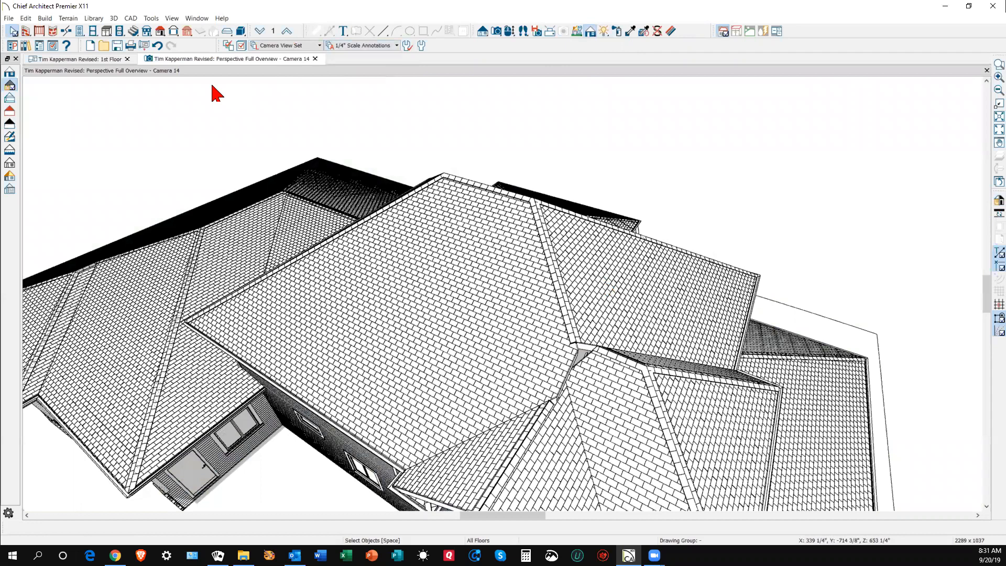
pyautogui.click(114, 19)
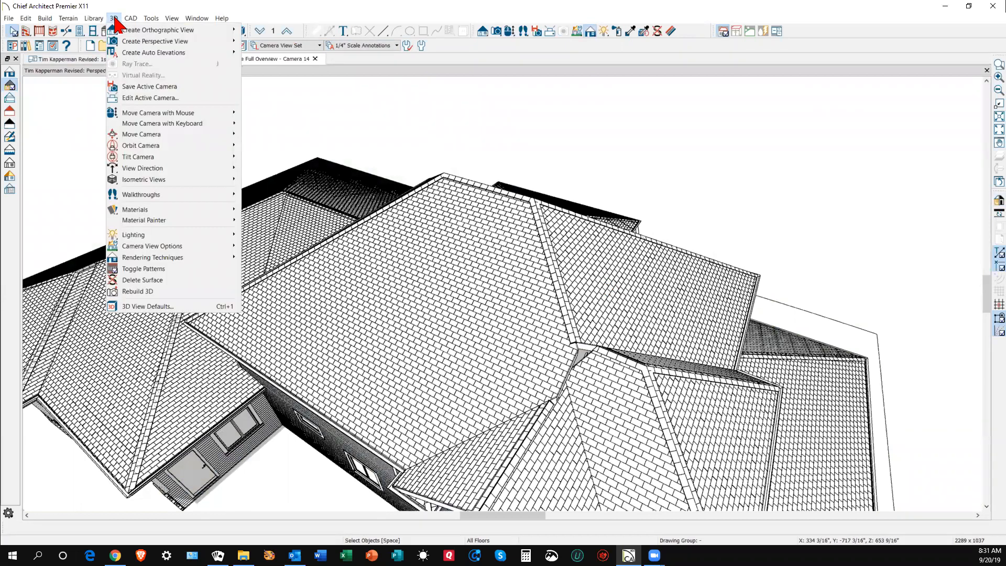
pyautogui.click(490, 55)
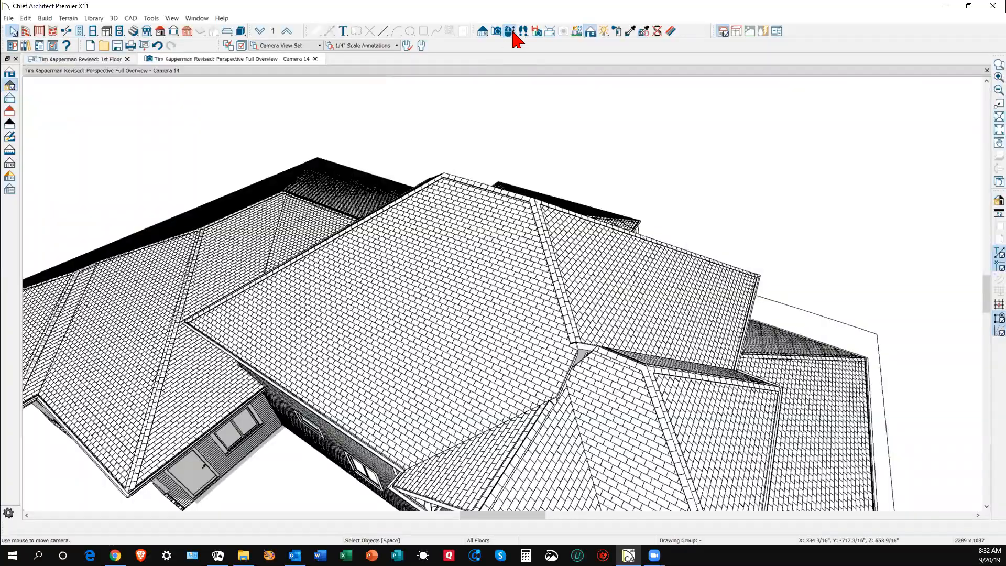
pyautogui.click(512, 32)
pyautogui.moveTo(480, 201); pyautogui.dragTo(537, 285)
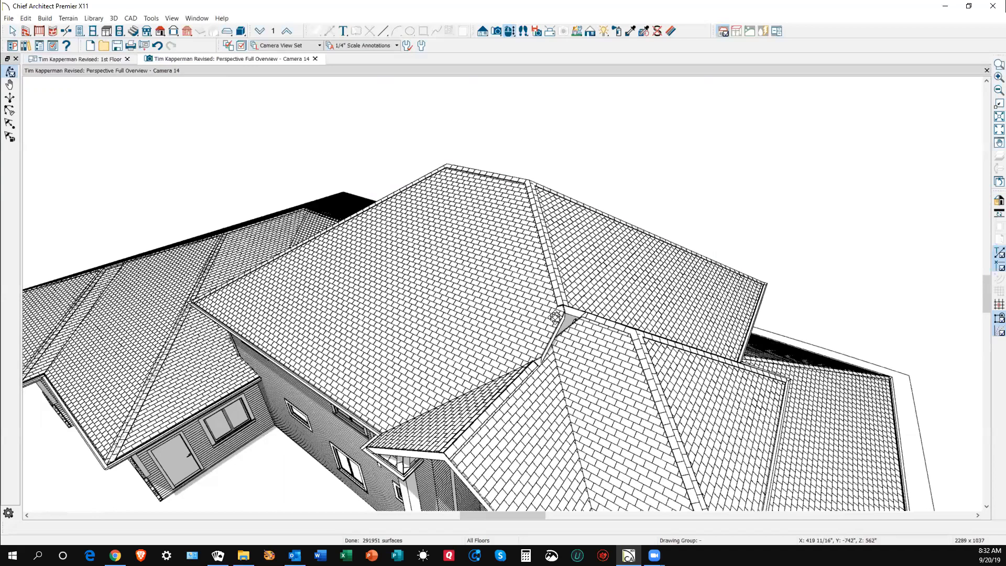
# - Try joining the roof plane below the valley to the large left plane; dismiss the failure warning
pyautogui.scroll(5, 555, 336)
pyautogui.scroll(-5, 553, 330)
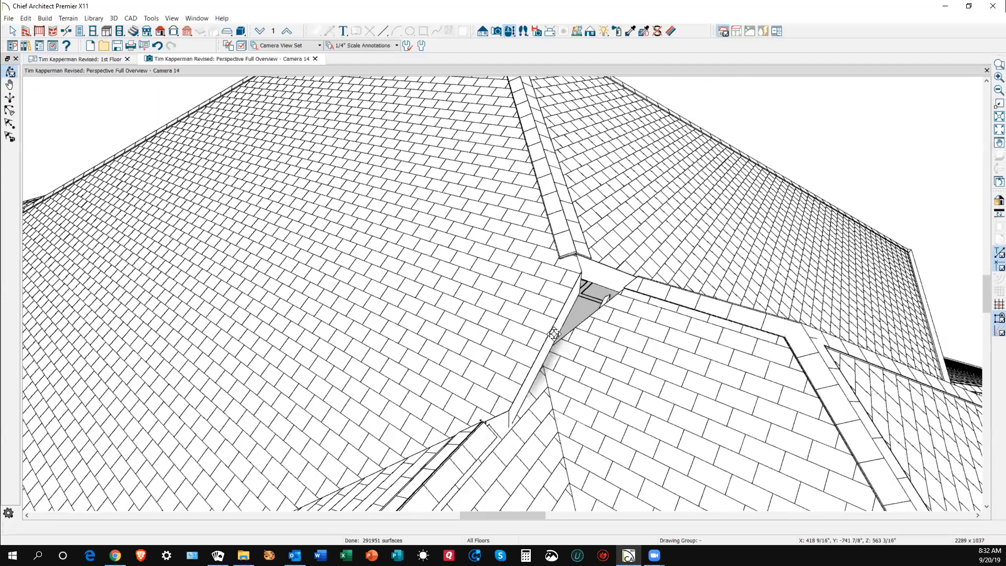
pyautogui.press('space')
pyautogui.click(583, 341)
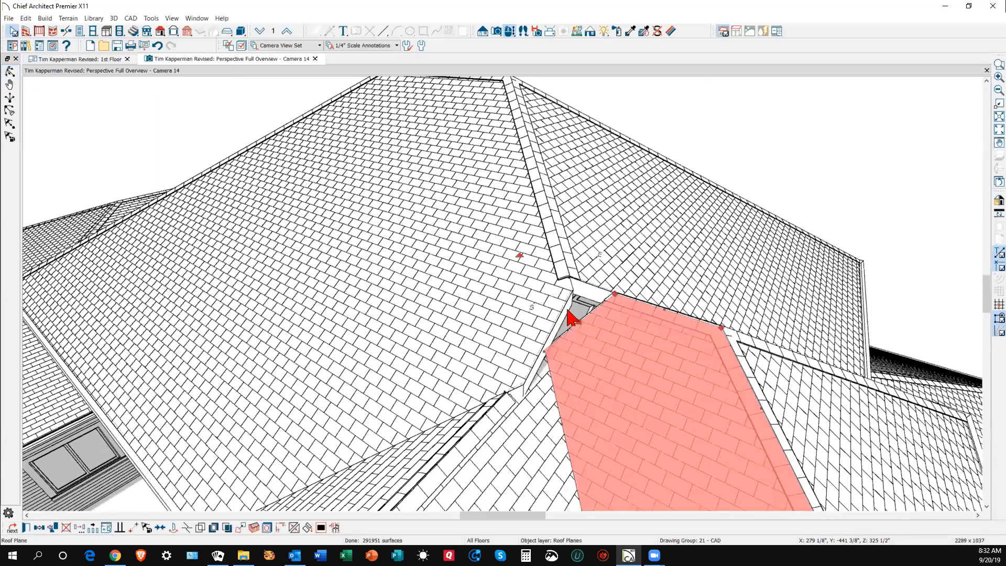
pyautogui.click(295, 528)
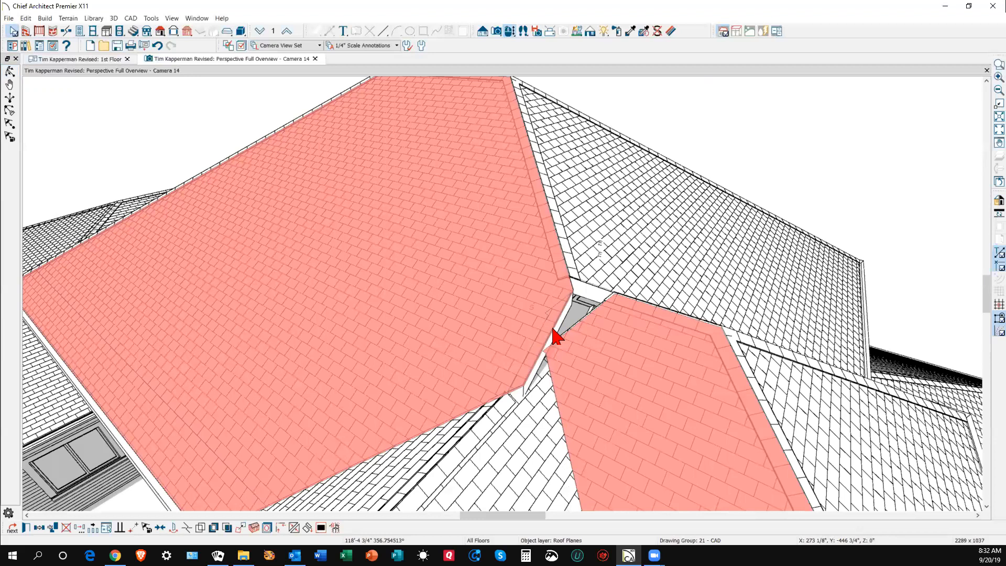
pyautogui.click(556, 336)
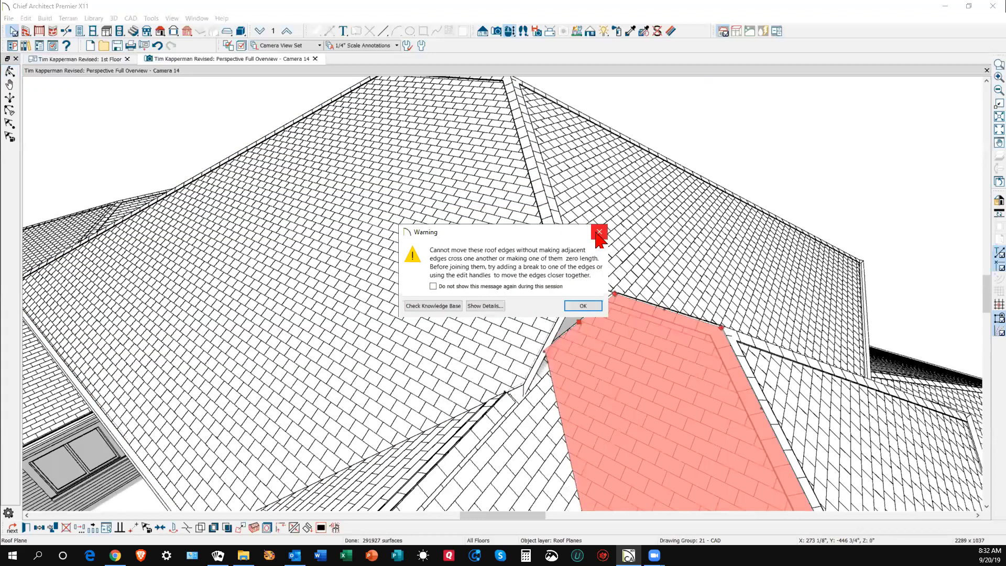
pyautogui.click(581, 307)
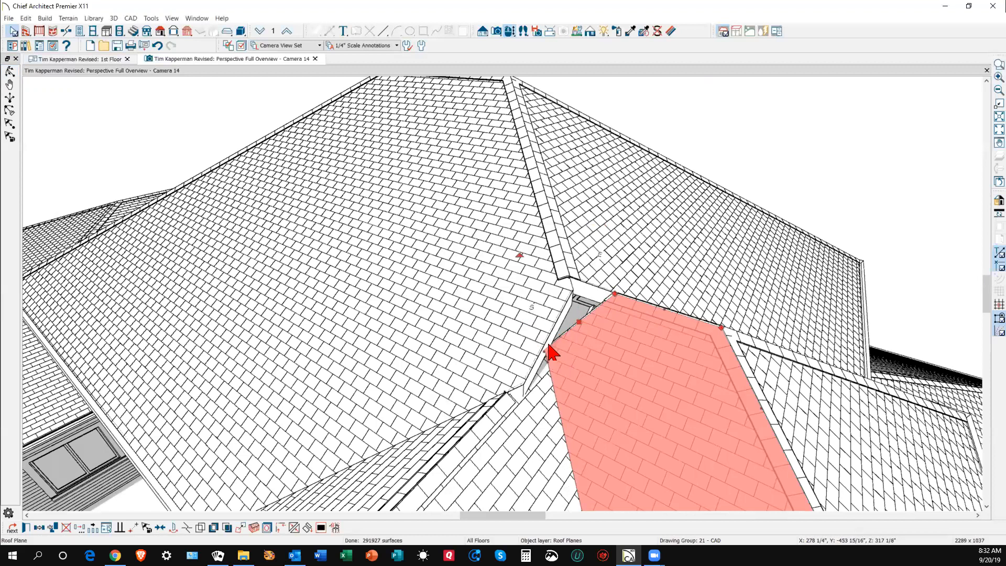
# - Stretch the valley plane's edges toward its neighbour, keeping pitch and height unchanged
pyautogui.moveTo(579, 322); pyautogui.dragTo(553, 299)
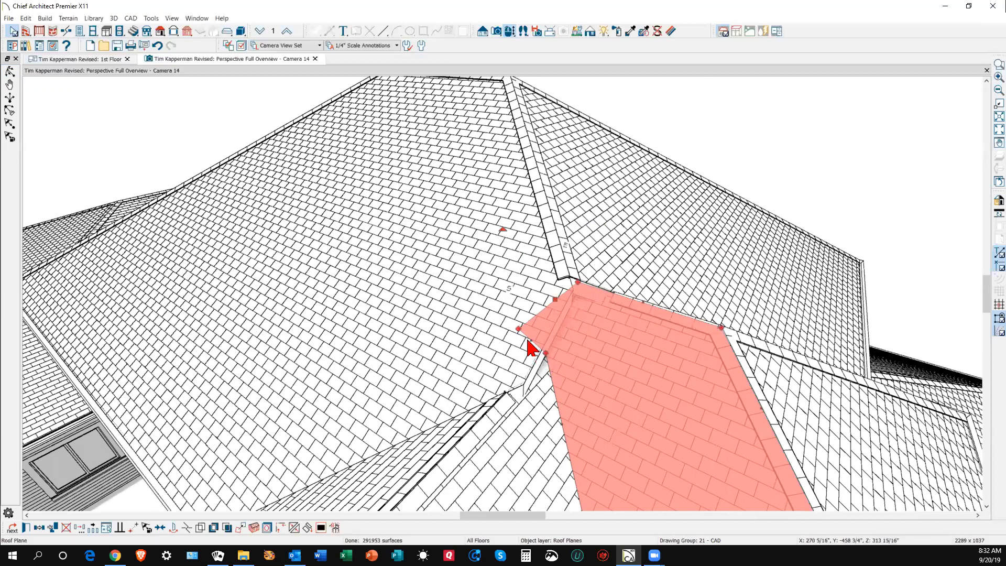
pyautogui.moveTo(519, 330); pyautogui.dragTo(542, 353)
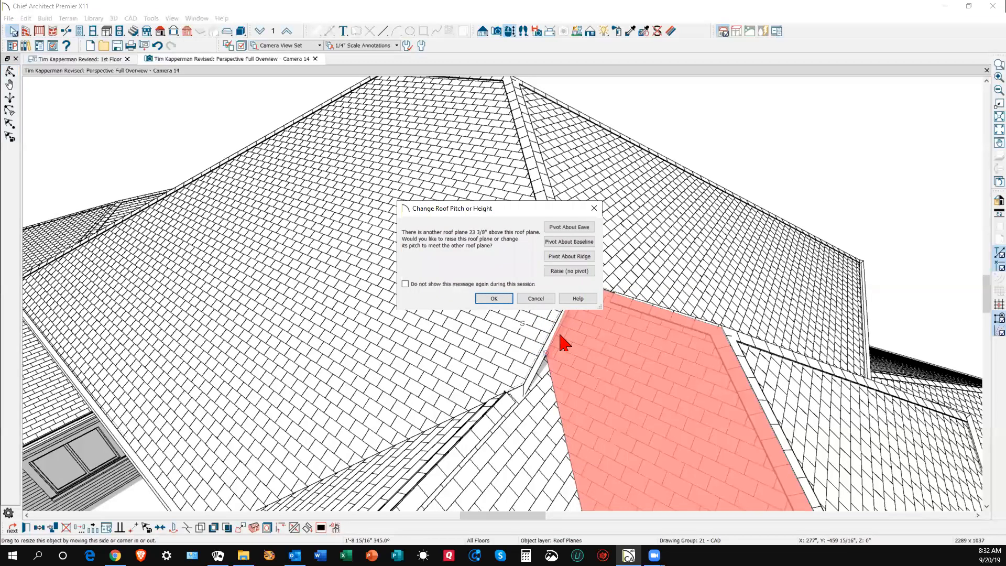
pyautogui.click(415, 288)
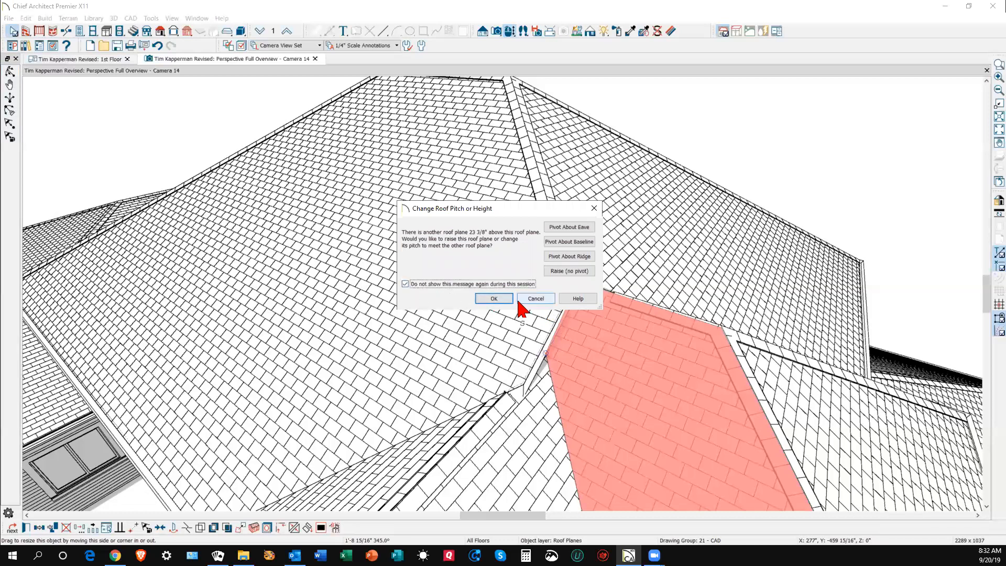
pyautogui.click(536, 298)
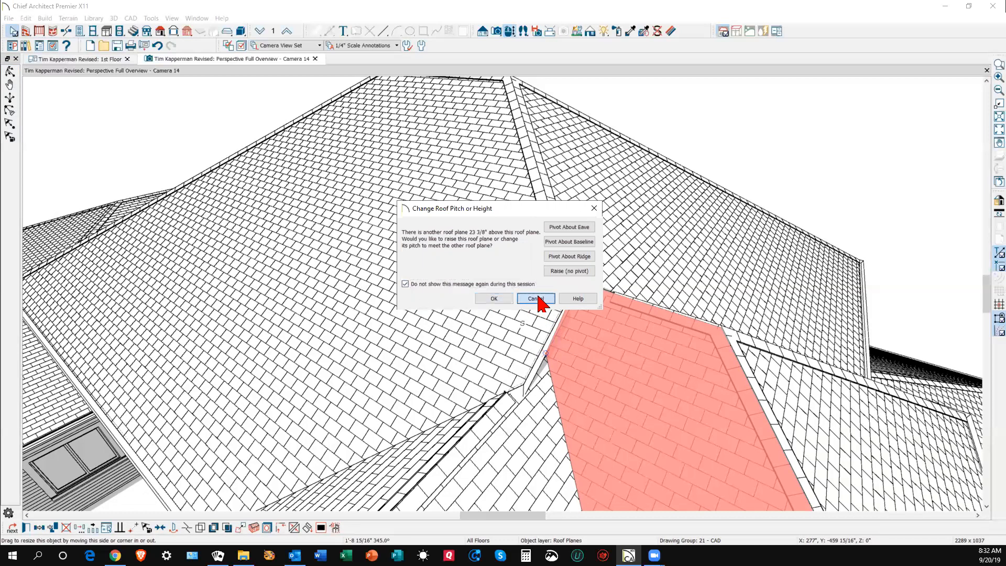
# - Retry joining the valley plane to the large left plane and dismiss the roof edge warning
pyautogui.rightClick(564, 321)
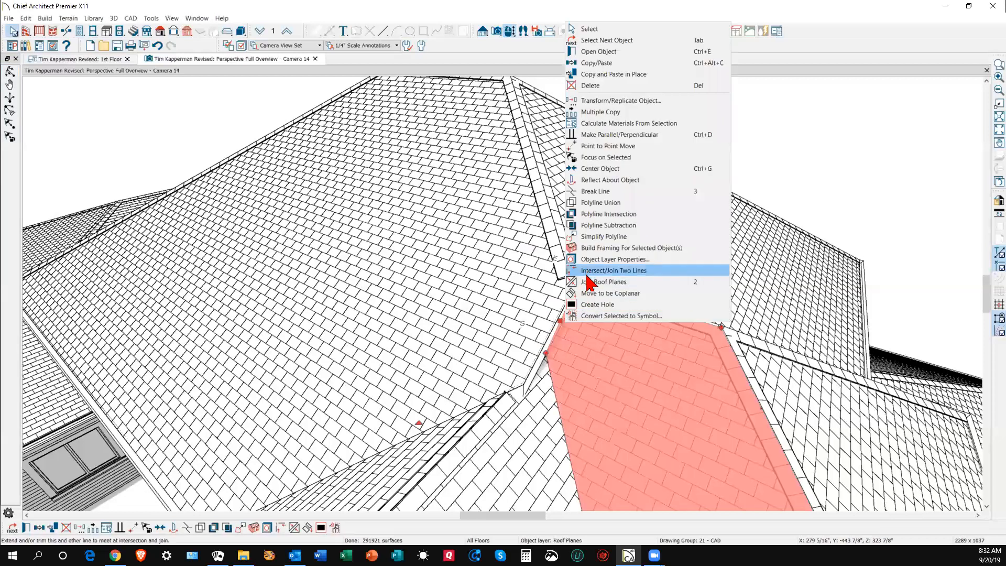
pyautogui.click(603, 282)
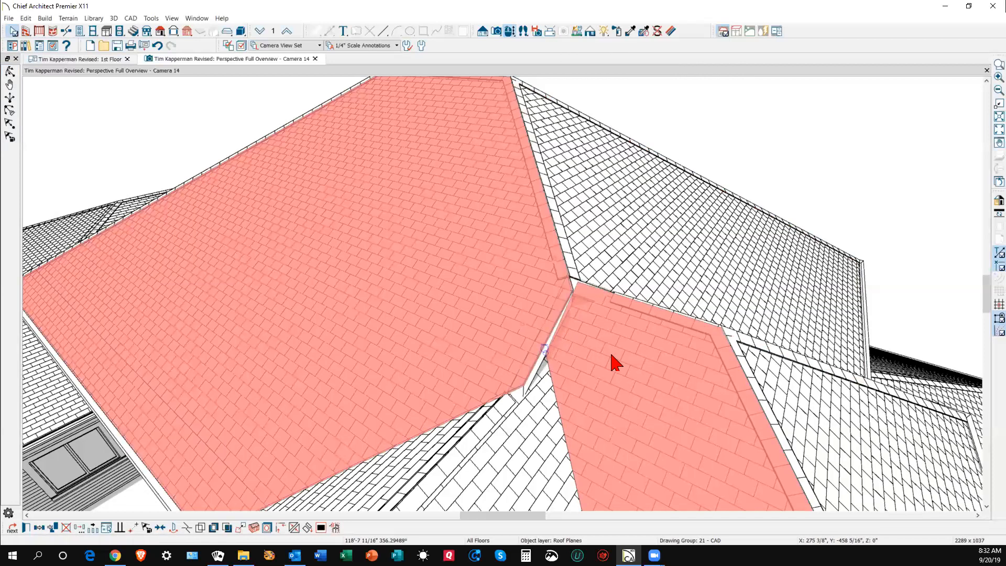
pyautogui.click(625, 365)
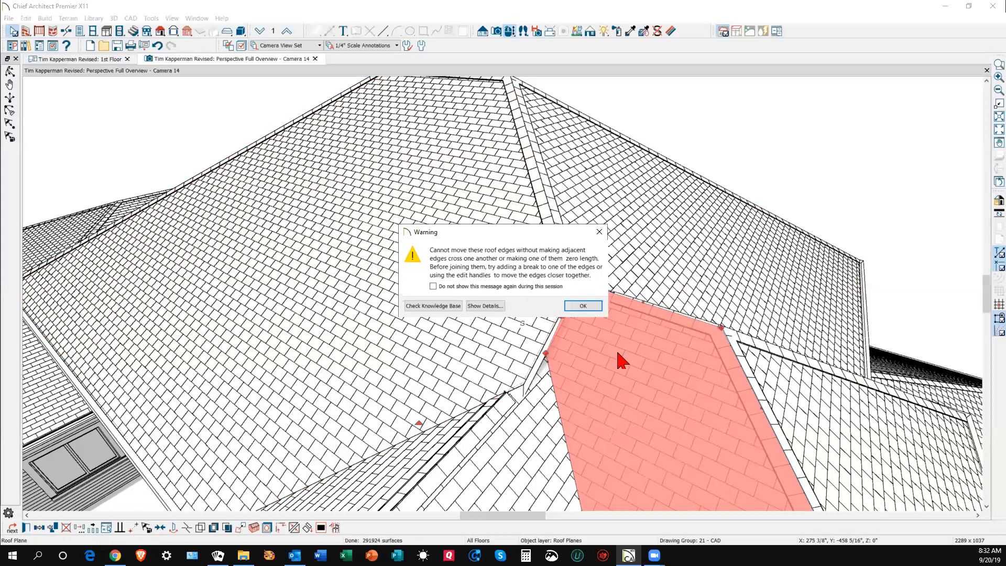
pyautogui.click(583, 306)
# - Pull the large left roof plane's edge inward toward the valley
pyautogui.click(549, 350)
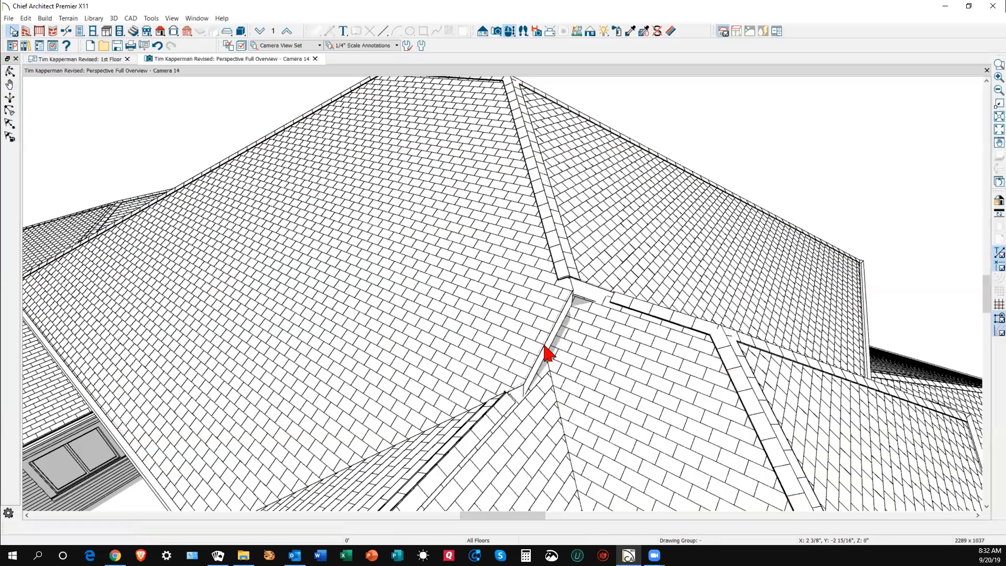
pyautogui.moveTo(549, 336)
pyautogui.mouseDown()
pyautogui.moveTo(507, 322)
pyautogui.moveTo(519, 336)
pyautogui.moveTo(546, 329)
pyautogui.mouseUp()
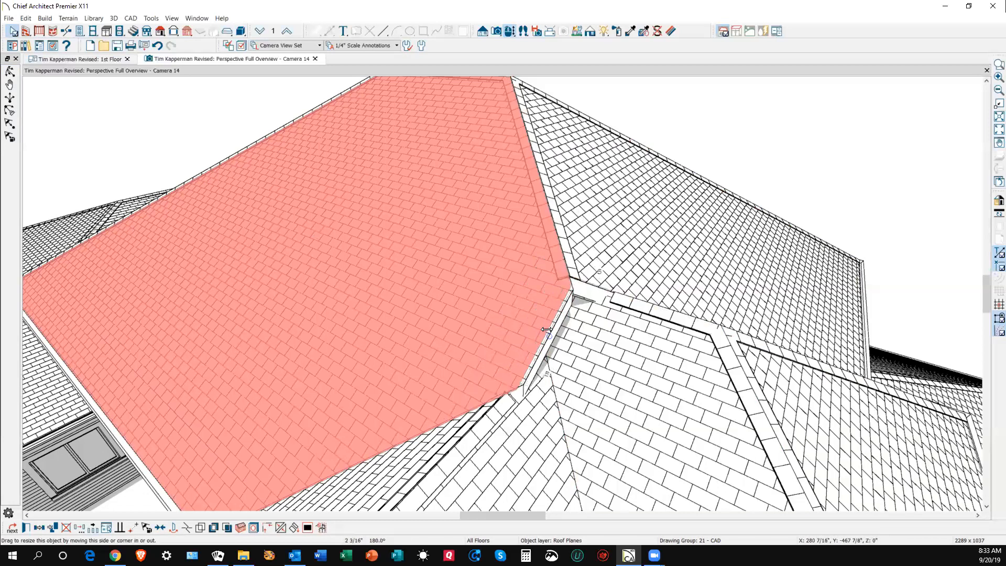
pyautogui.click(598, 352)
pyautogui.click(562, 346)
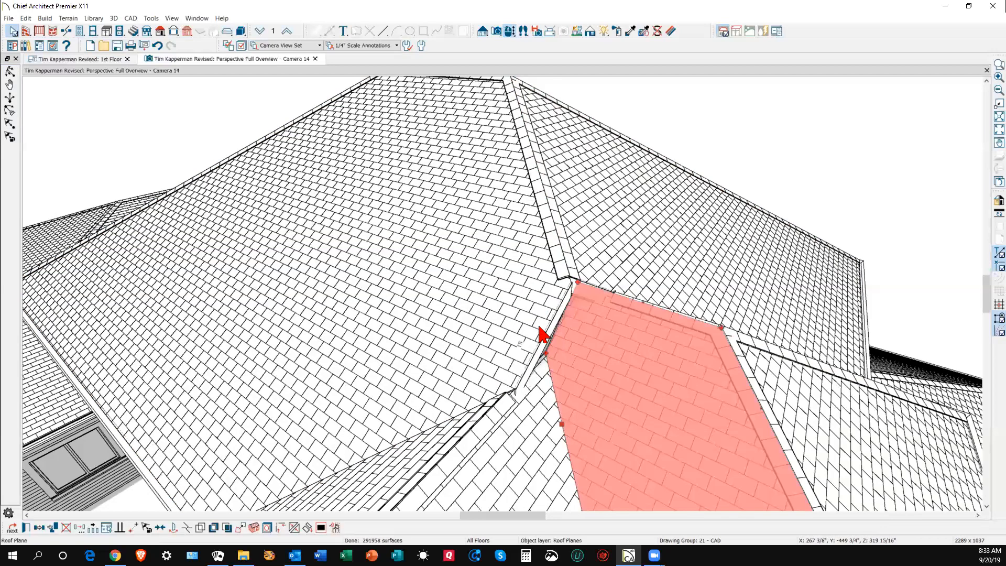
pyautogui.scroll(-10, 542, 335)
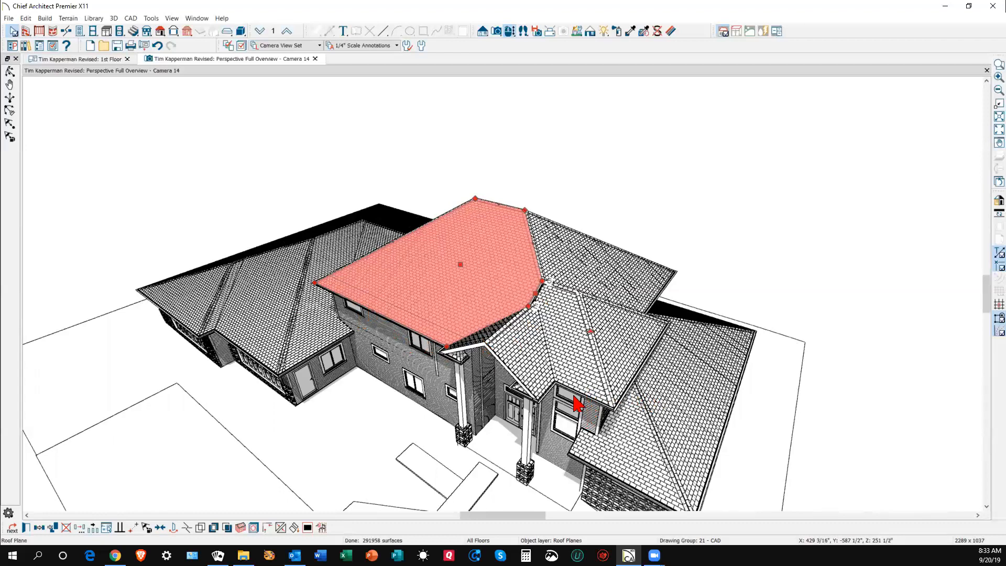
pyautogui.scroll(5, 539, 278)
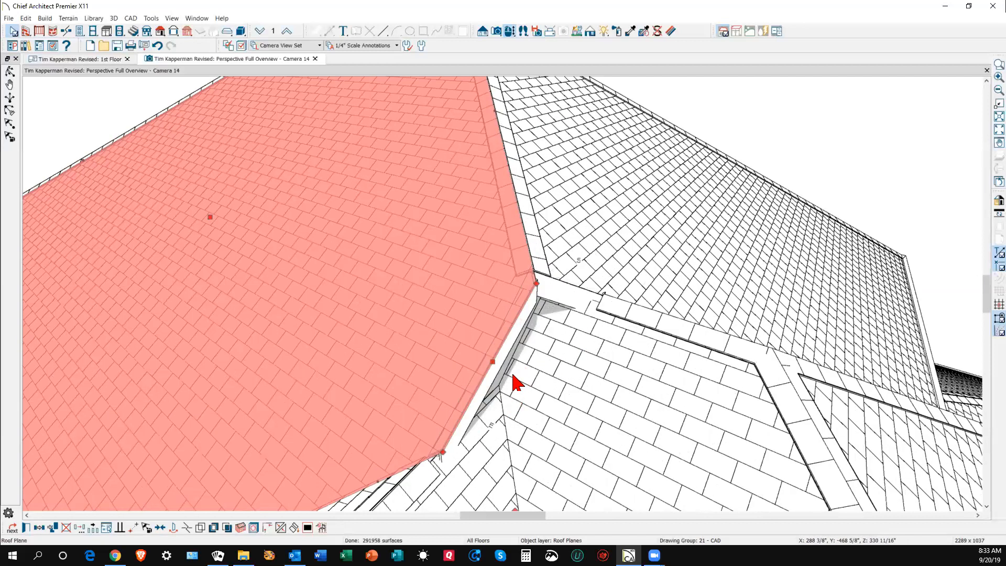
pyautogui.hotkey('ctrl', 'Tab')
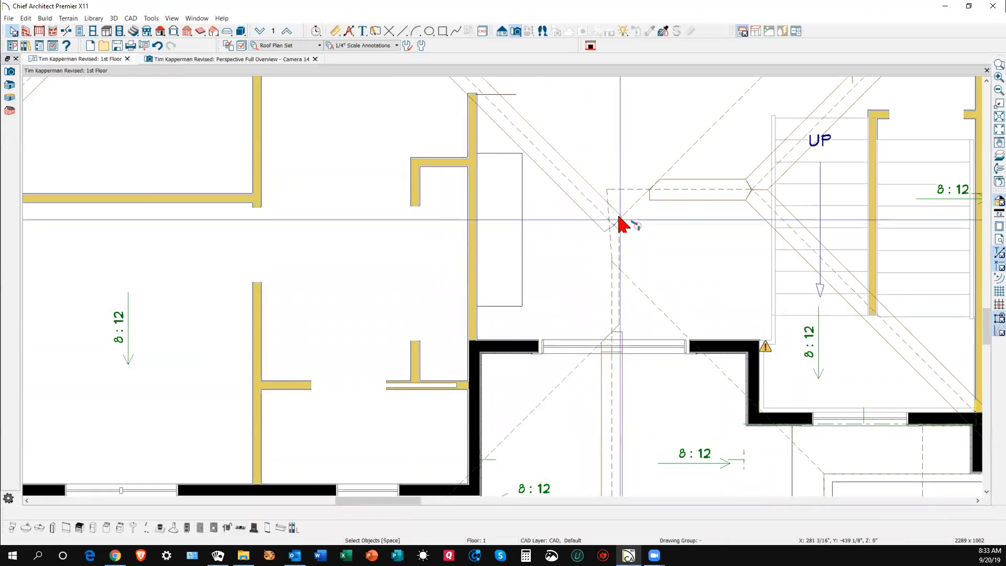
# - In the plan, shrink the roof plane by moving its corner inward
pyautogui.scroll(3, 620, 223)
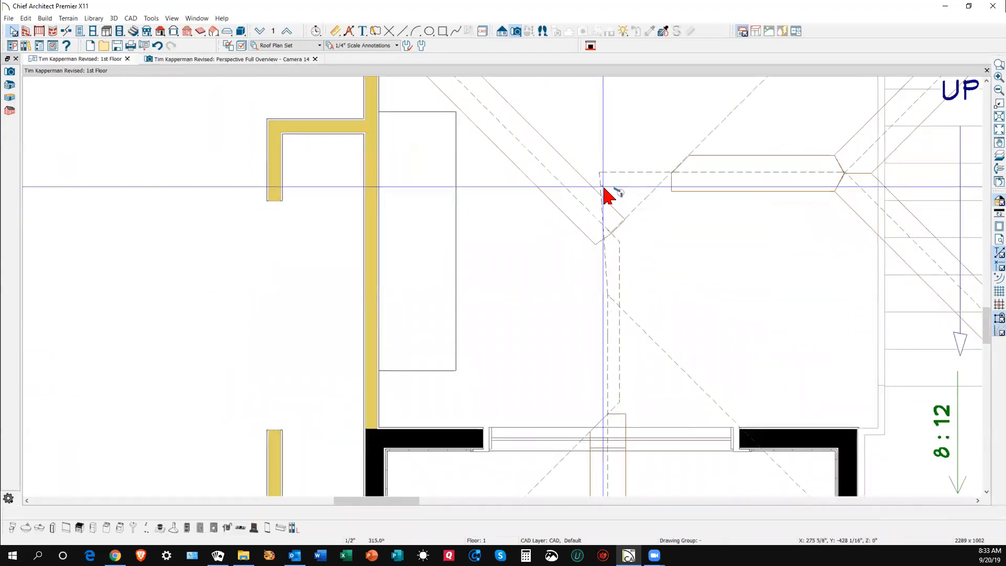
pyautogui.click(604, 189)
pyautogui.moveTo(597, 172); pyautogui.dragTo(692, 183)
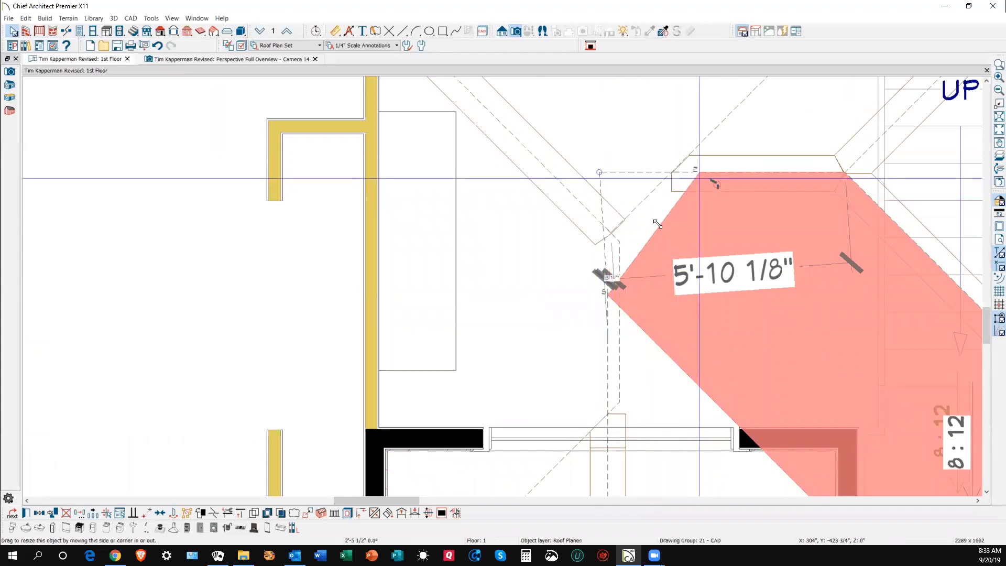
pyautogui.press('Escape')
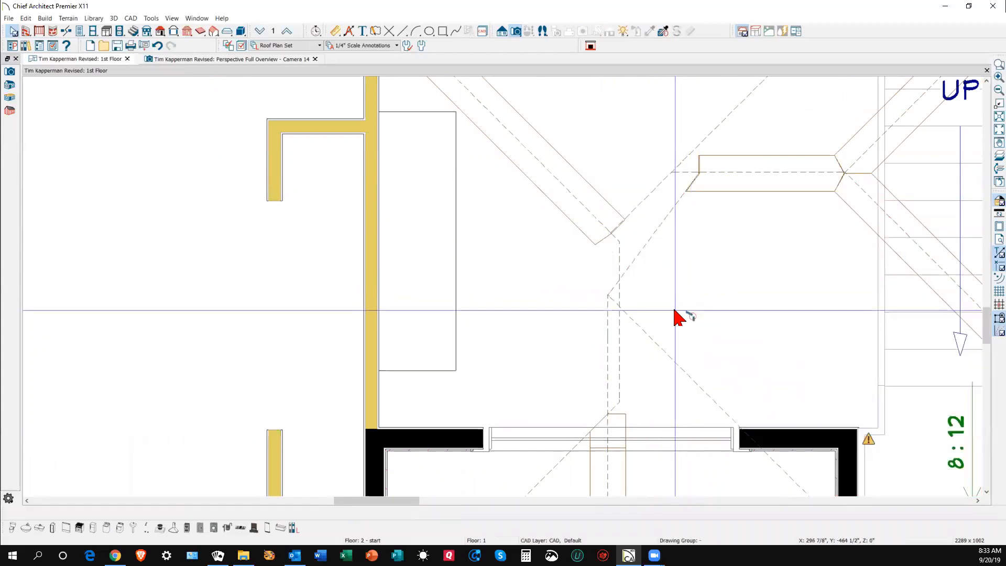
pyautogui.scroll(-2, 671, 302)
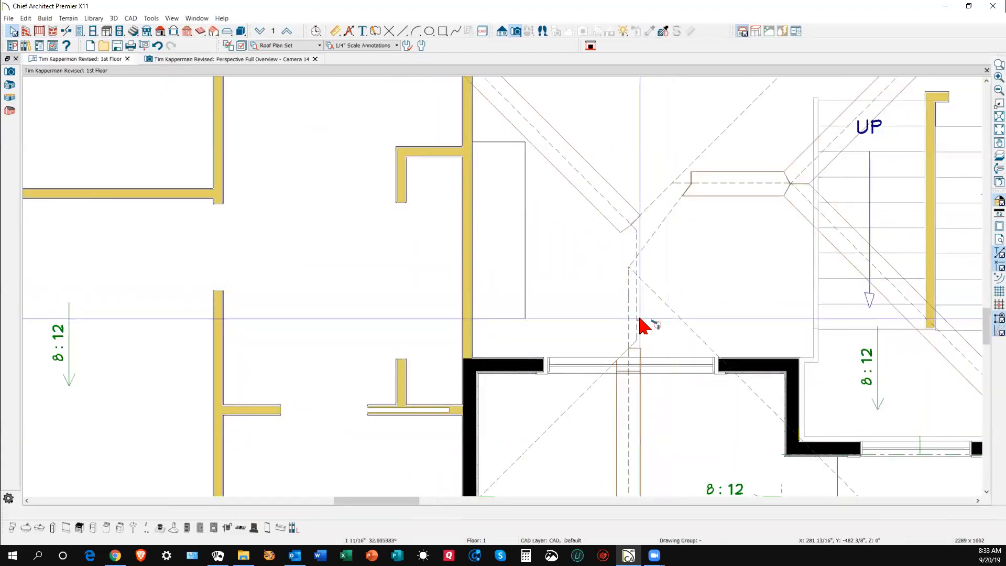
pyautogui.click(639, 319)
pyautogui.scroll(-2, 643, 304)
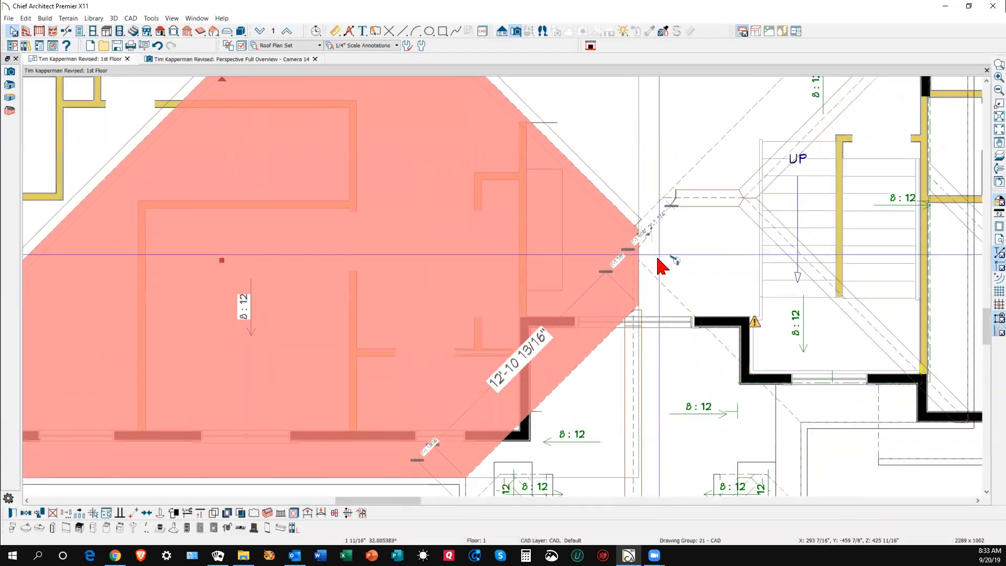
pyautogui.scroll(3, 657, 269)
pyautogui.press('Escape')
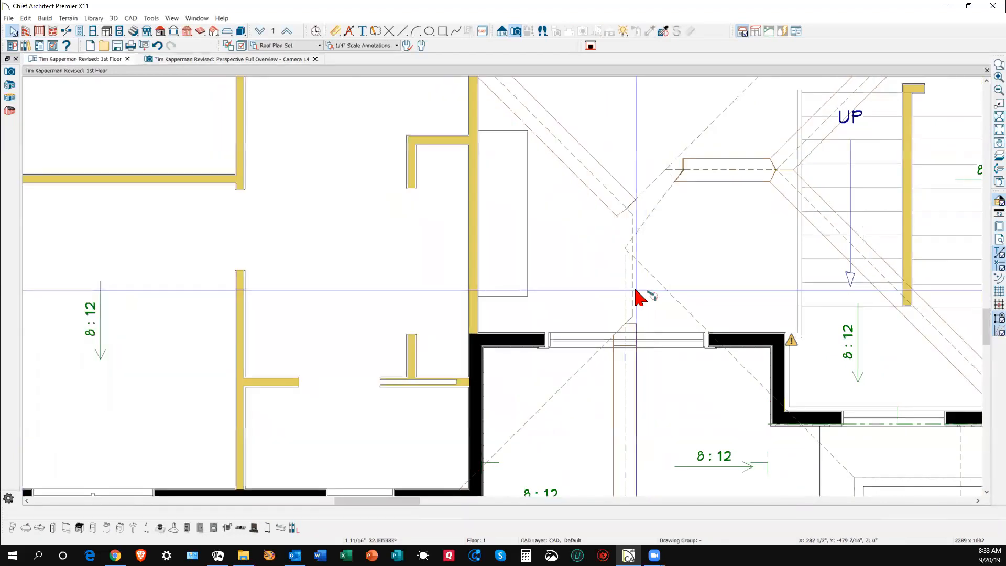
# - Extend the small triangular roof plane's edge downward about 1'-11"
pyautogui.click(624, 315)
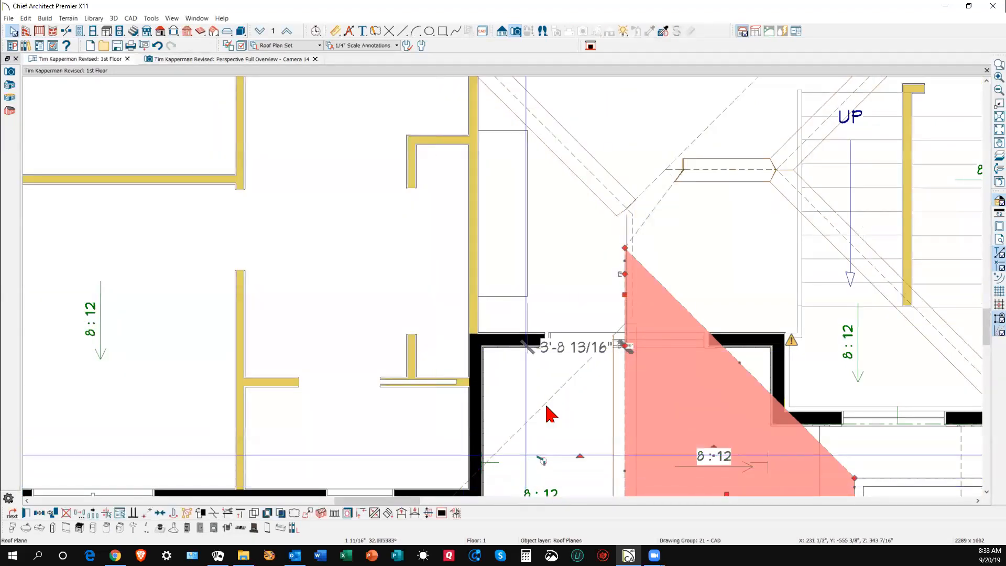
pyautogui.scroll(4, 602, 319)
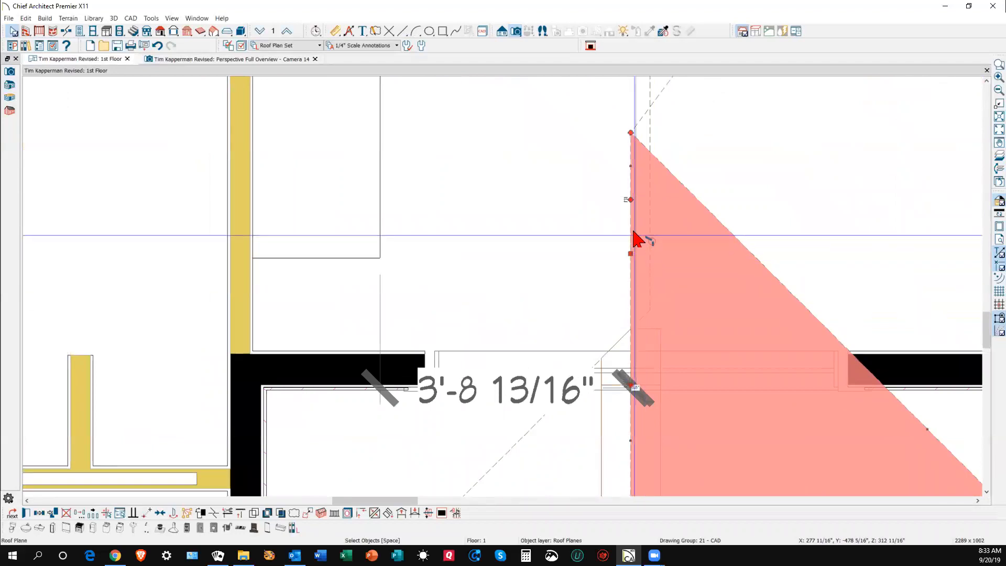
pyautogui.moveTo(630, 200); pyautogui.dragTo(675, 310)
pyautogui.scroll(-5, 675, 311)
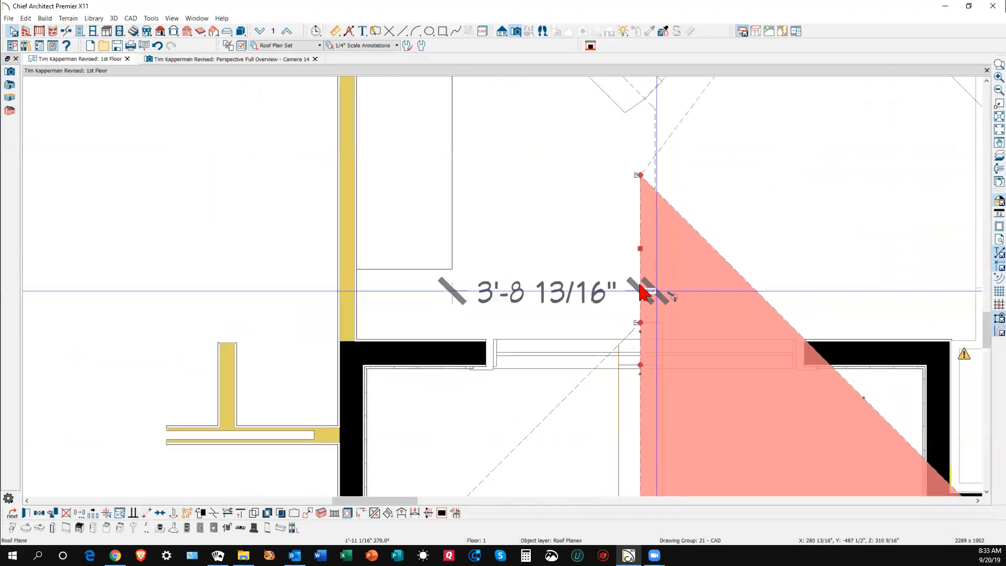
pyautogui.press('Escape')
# - Attempt to join the triangle plane to another plane, then refresh the plan display
pyautogui.click(647, 269)
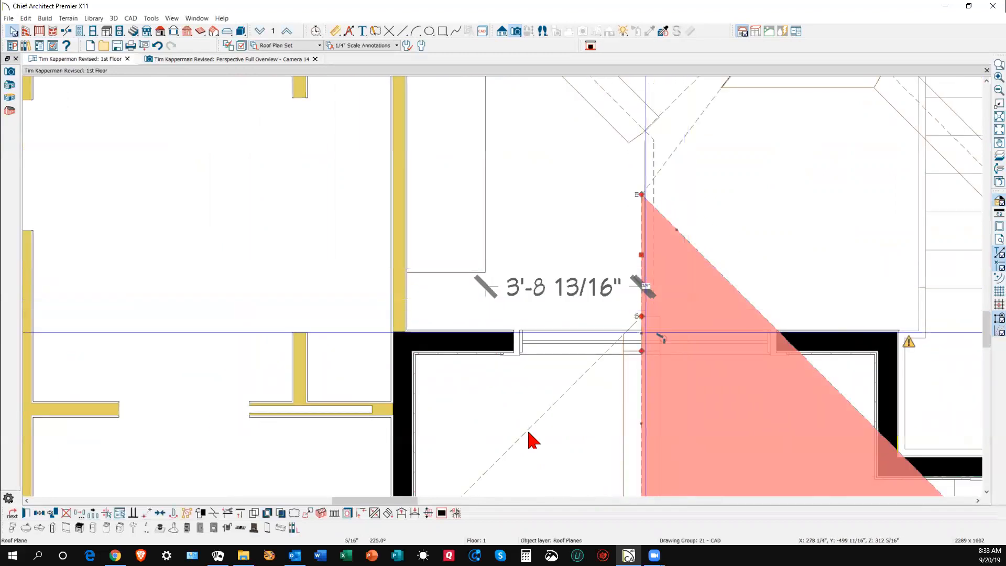
pyautogui.click(375, 513)
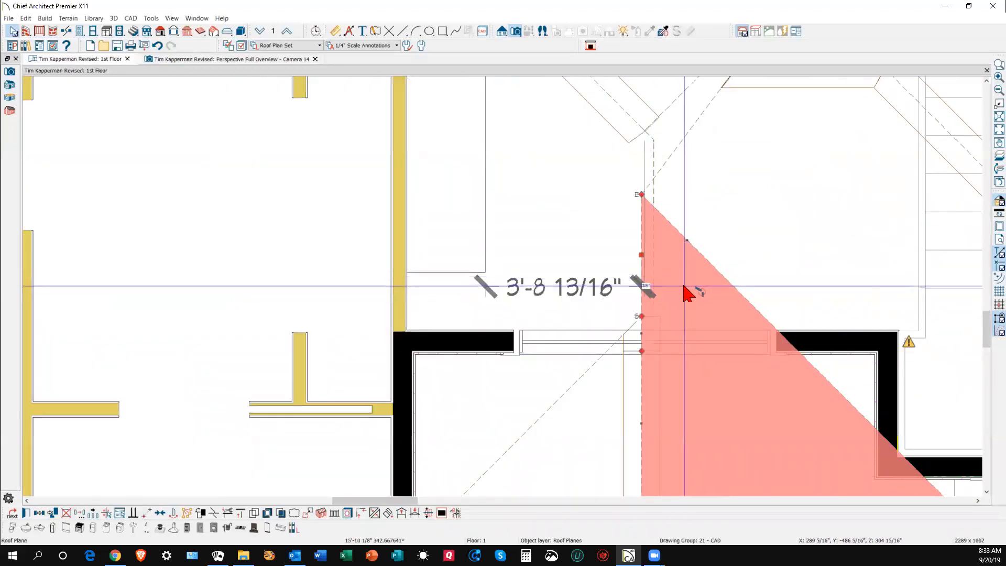
pyautogui.click(658, 262)
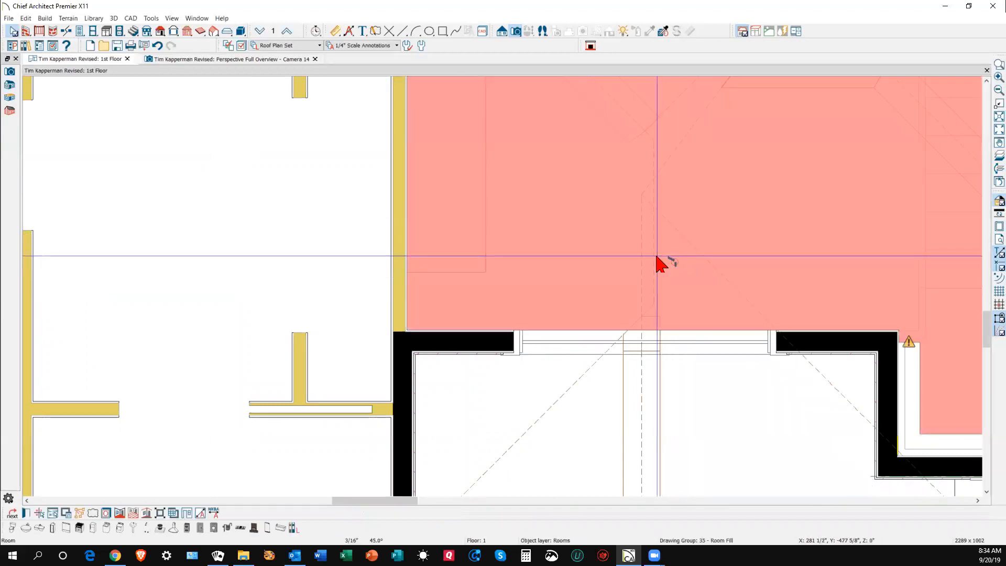
pyautogui.press('Escape')
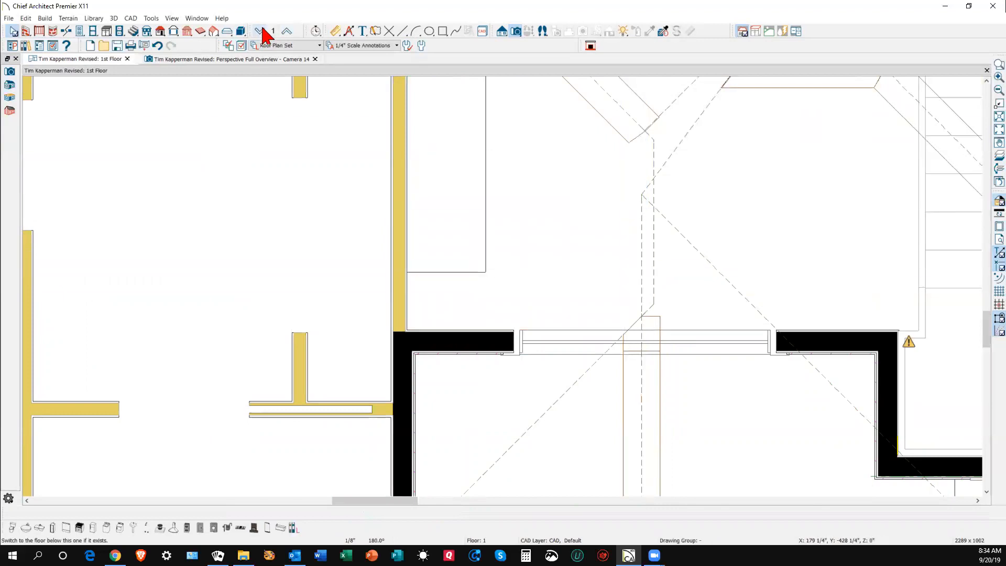
pyautogui.click(173, 20)
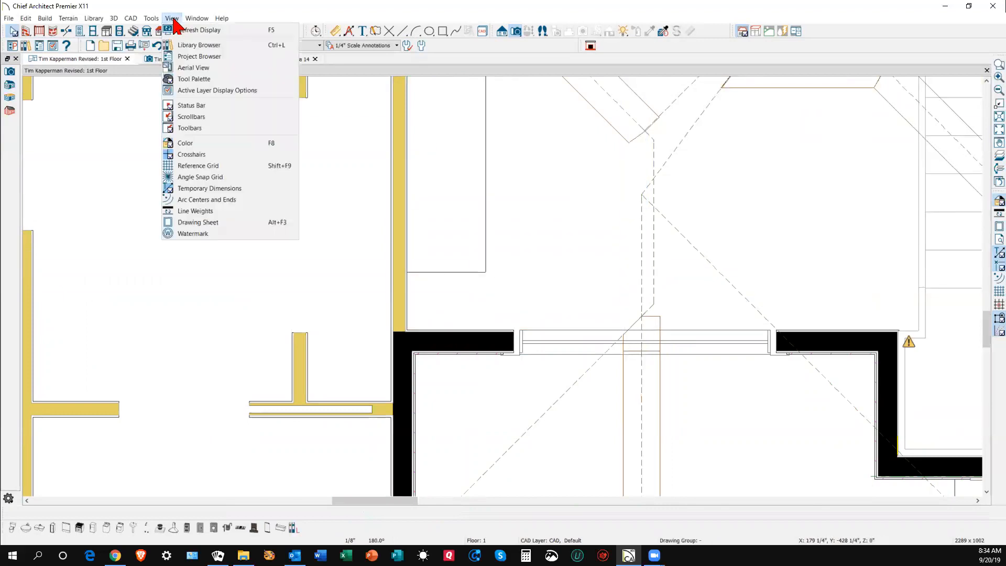
pyautogui.click(195, 30)
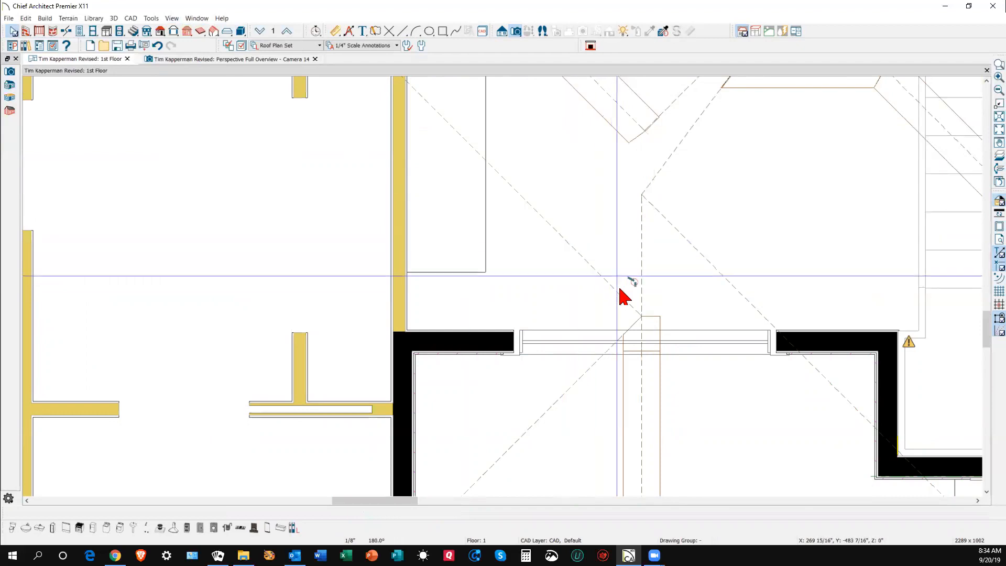
pyautogui.scroll(-2, 623, 296)
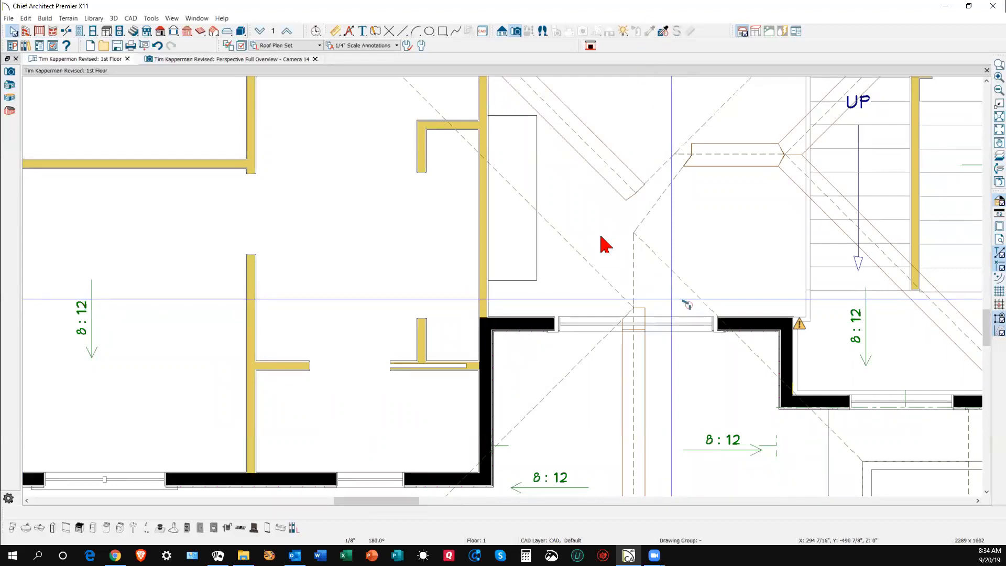
pyautogui.hotkey('ctrl', 'Tab')
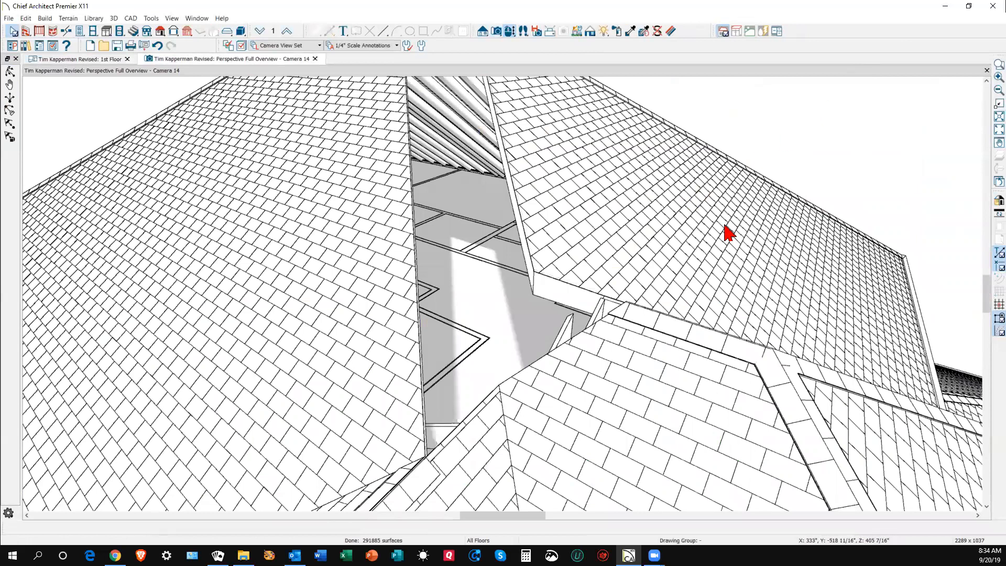
# - Join the right upper roof plane to the left roof plane to close the gap
pyautogui.scroll(-3, 711, 291)
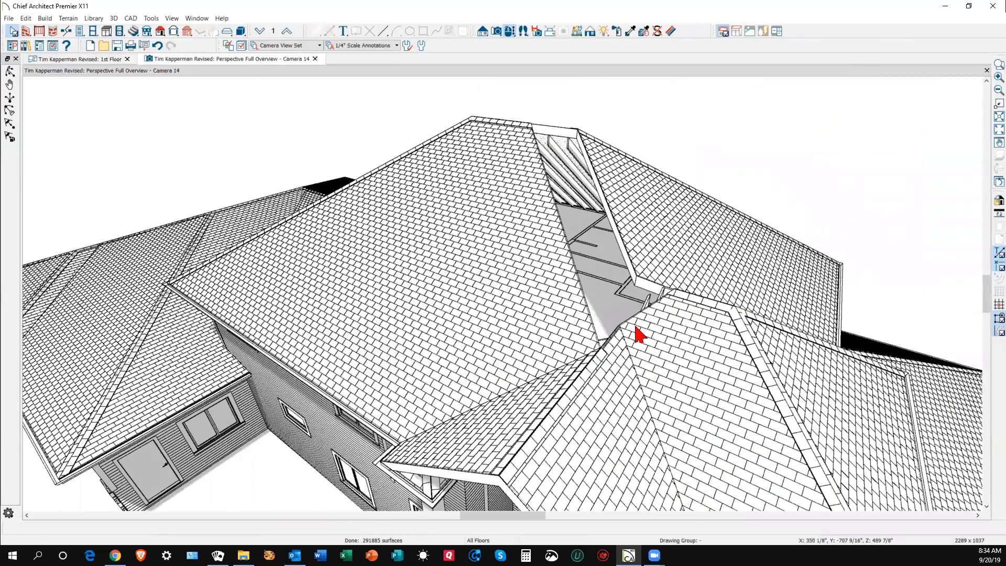
pyautogui.click(628, 251)
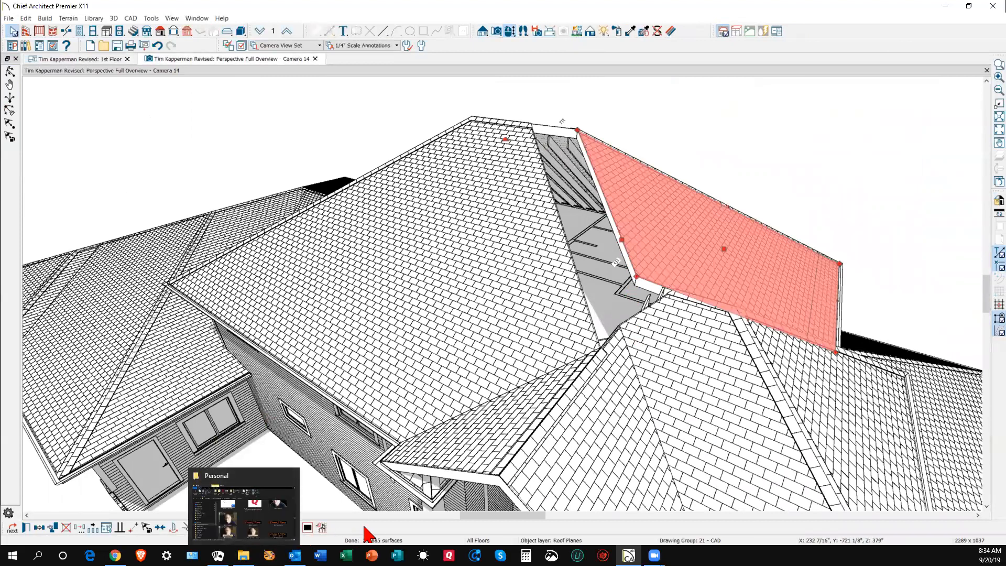
pyautogui.click(280, 529)
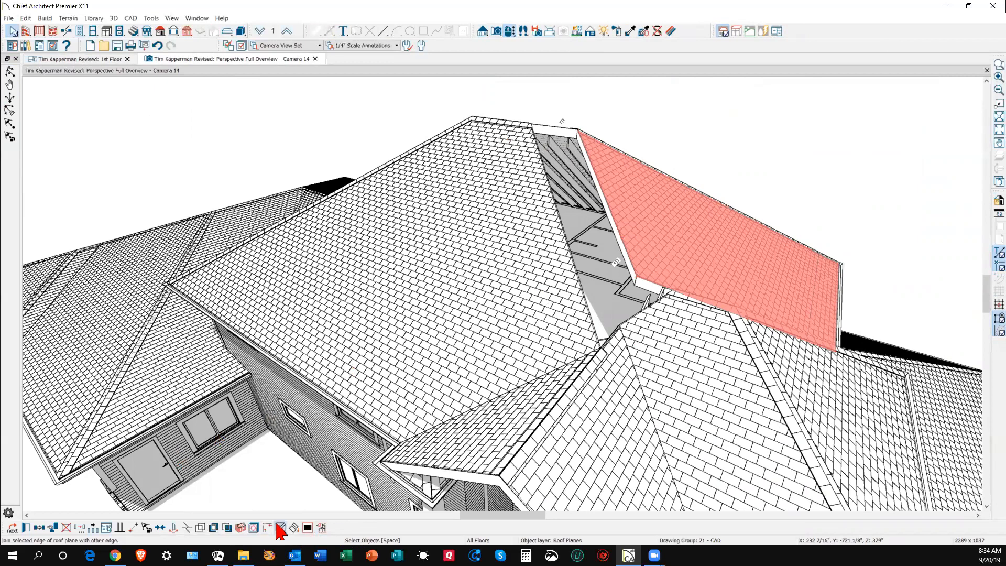
pyautogui.click(563, 234)
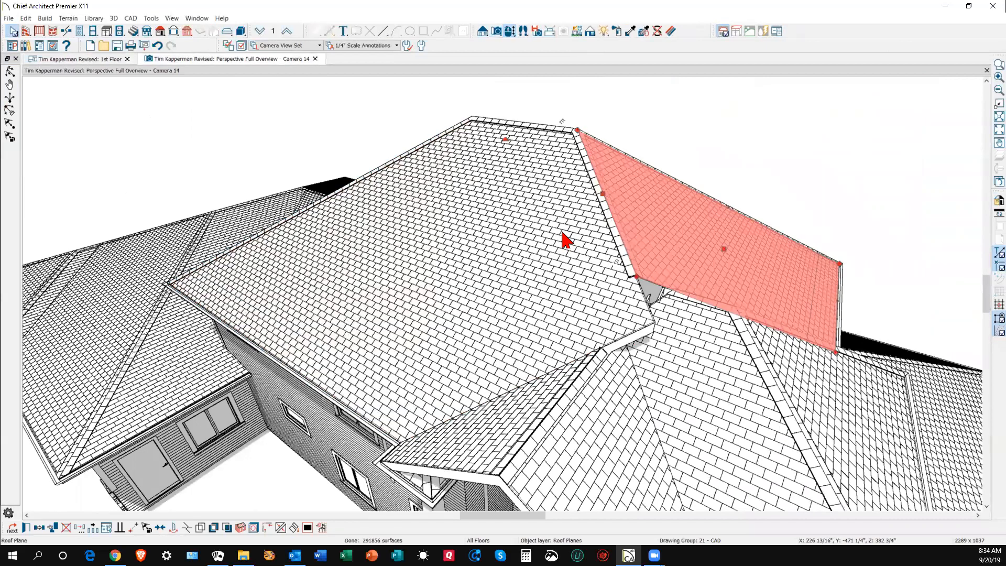
pyautogui.scroll(4, 625, 289)
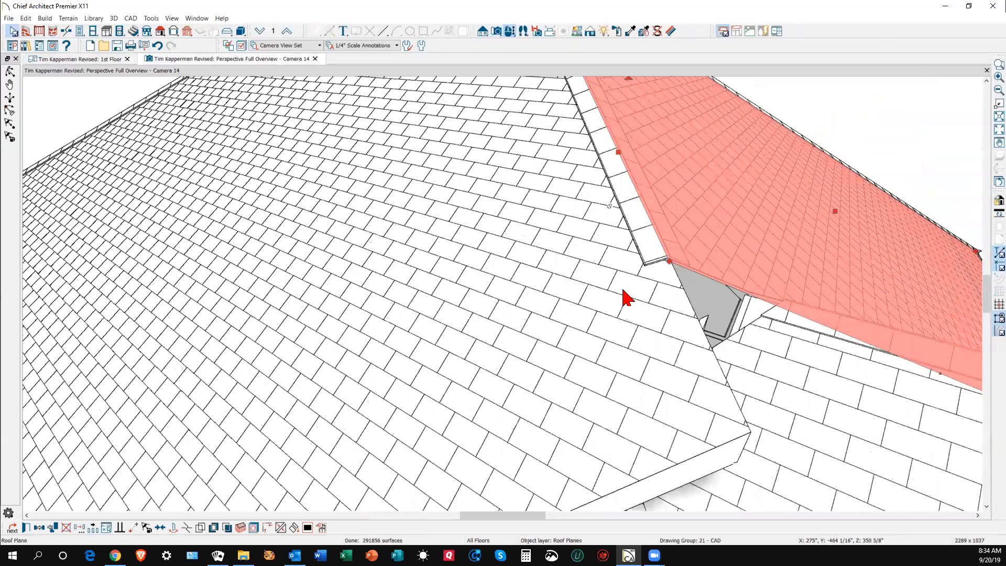
pyautogui.scroll(-4, 626, 298)
# - Shrink the large left plane back from the valley and stretch the lower-right plane's upper edge toward it
pyautogui.click(623, 342)
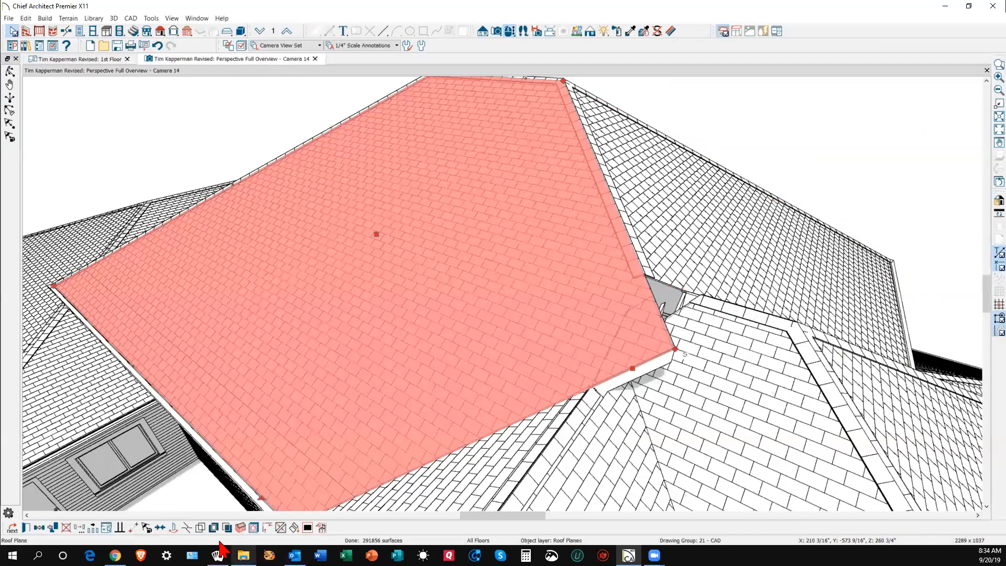
pyautogui.click(188, 528)
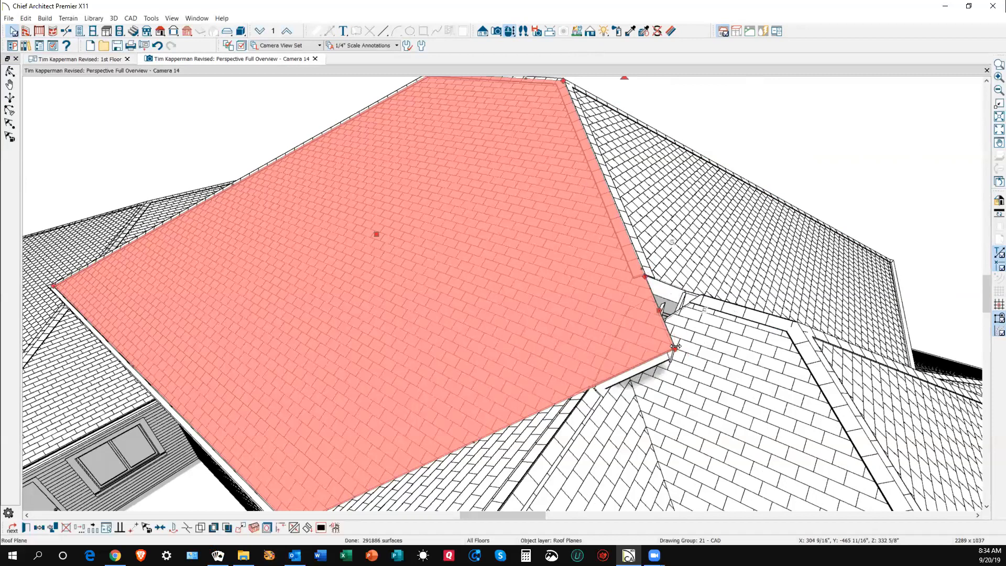
pyautogui.moveTo(676, 347); pyautogui.dragTo(593, 386)
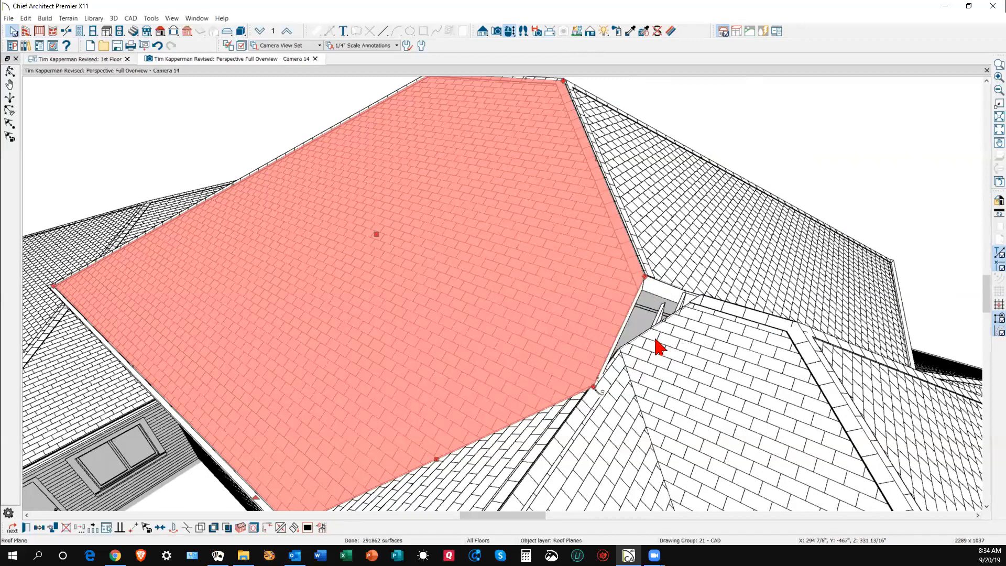
pyautogui.click(683, 321)
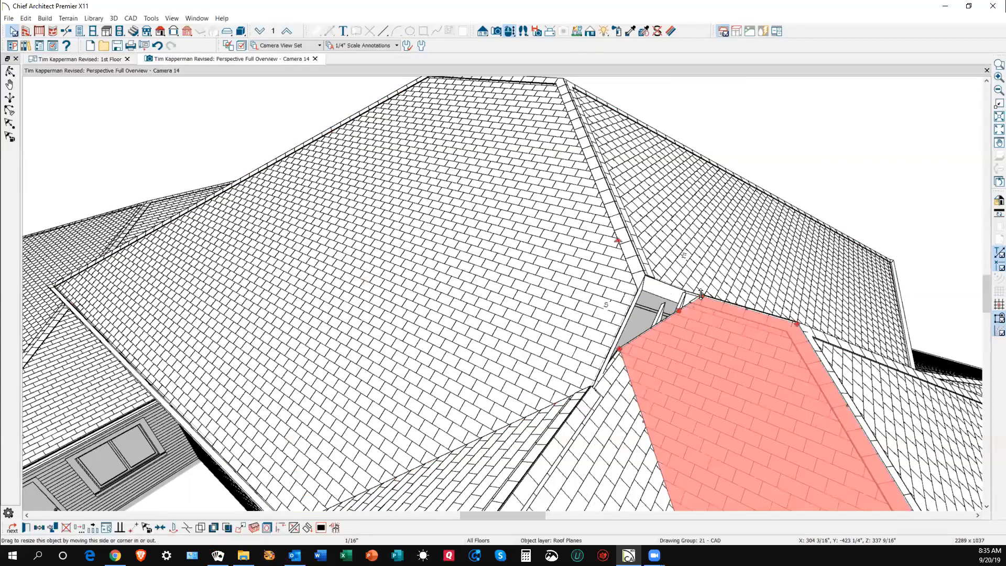
pyautogui.moveTo(702, 300); pyautogui.dragTo(644, 274)
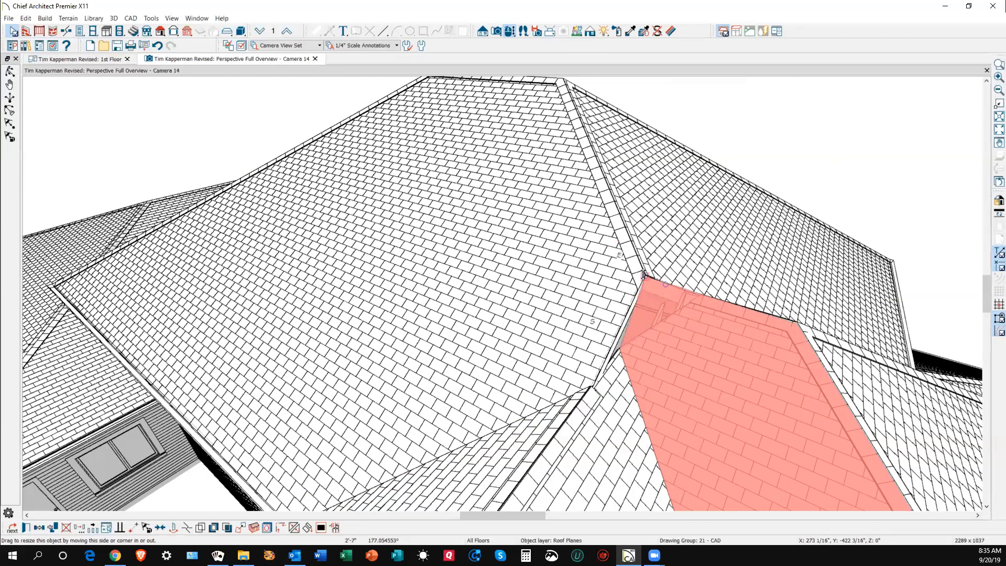
# - Try joining the upper-right plane to its neighbour and dismiss the crossing-edges warning
pyautogui.rightClick(703, 281)
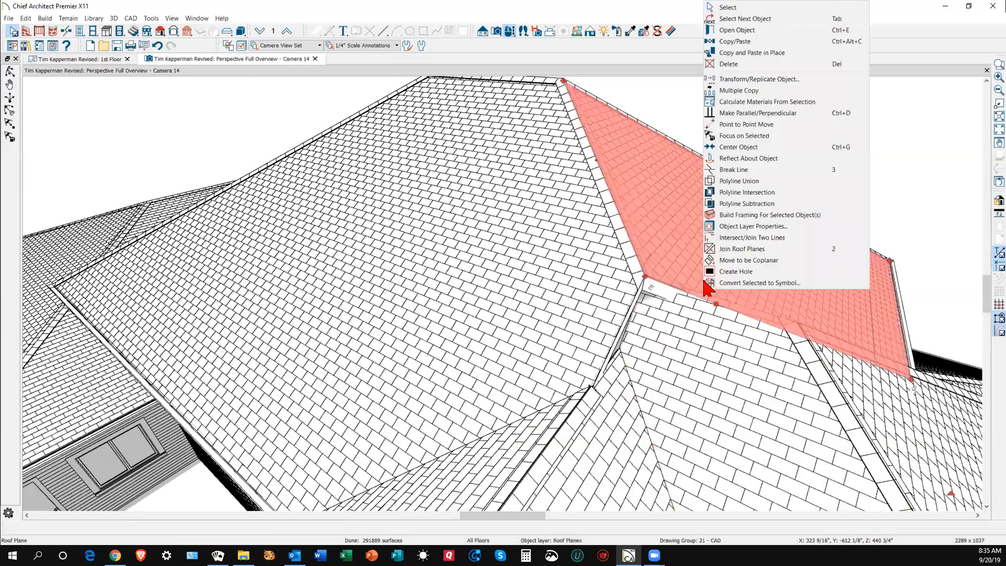
pyautogui.click(724, 250)
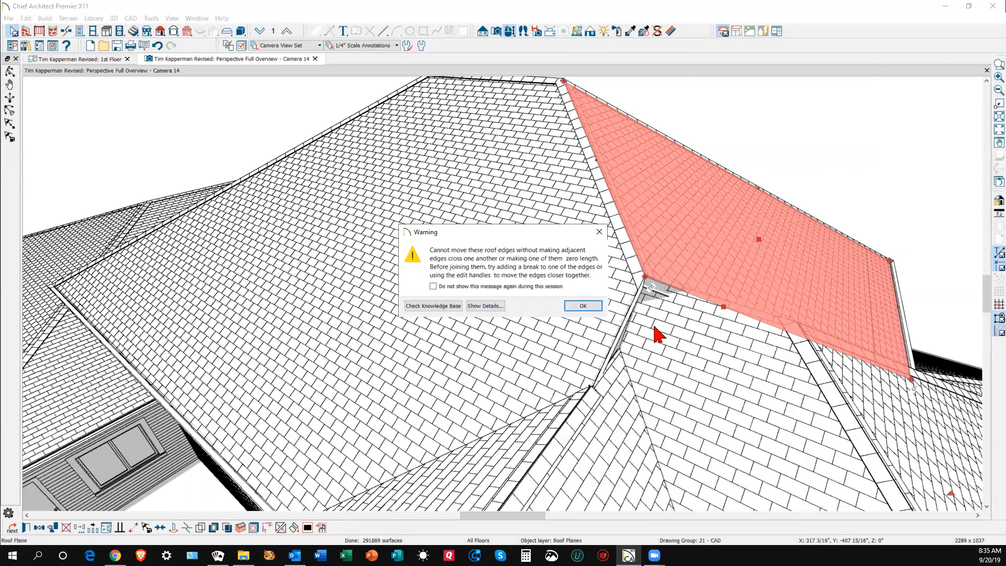
pyautogui.click(597, 307)
pyautogui.click(884, 150)
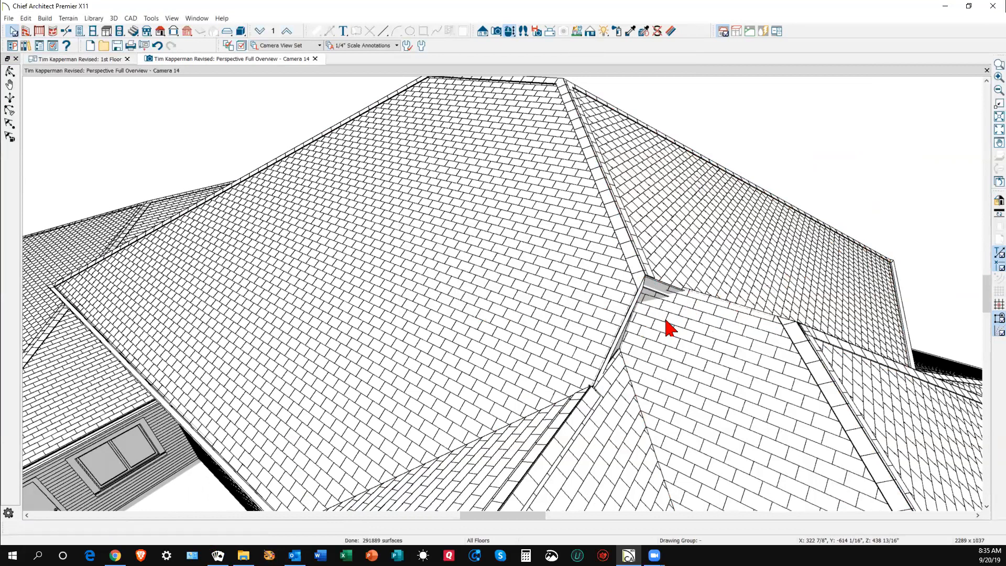
pyautogui.scroll(2, 668, 338)
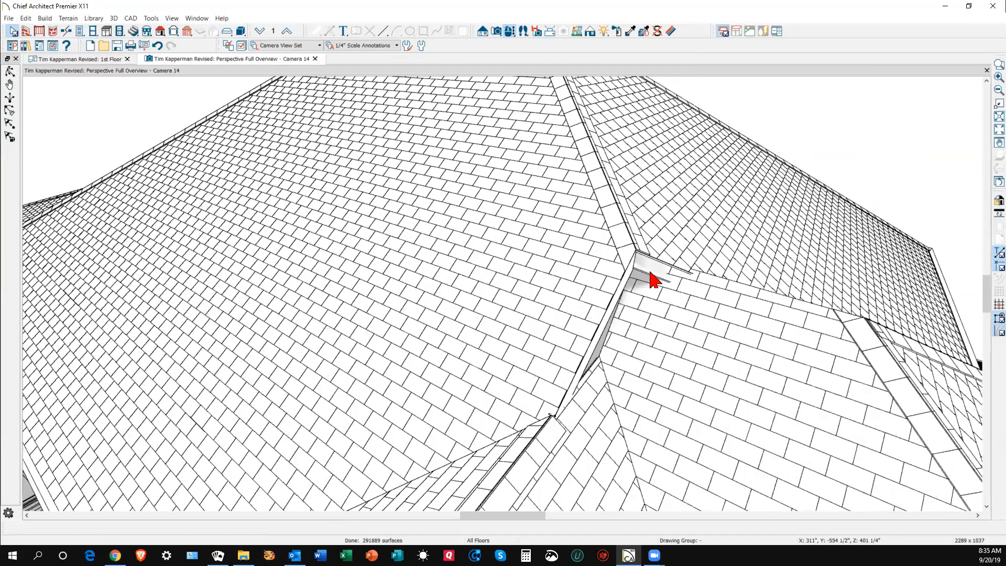
# - Extend the lower-right plane's top corner along the ridge and move the valley triangle's apex up-left
pyautogui.click(671, 297)
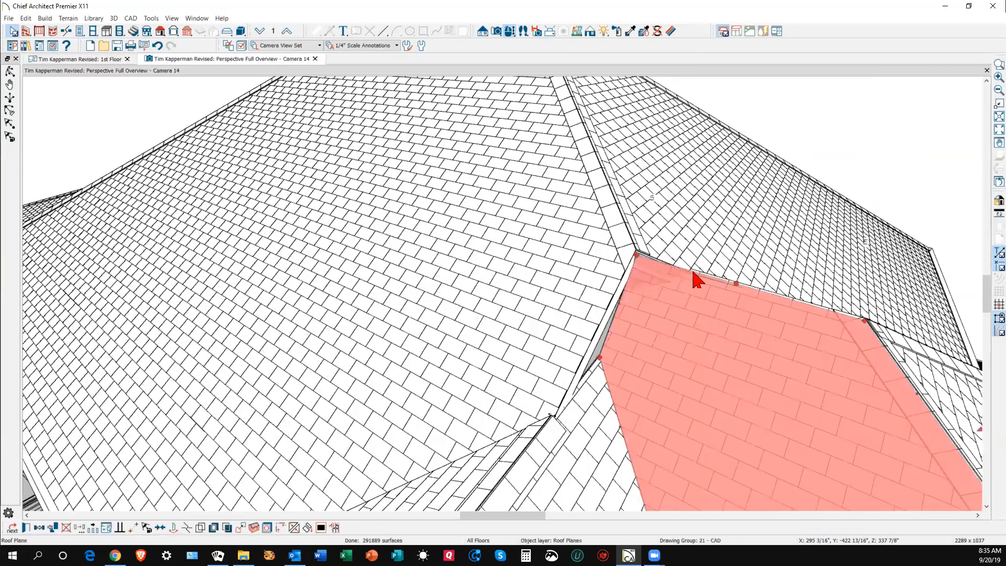
pyautogui.moveTo(636, 254); pyautogui.dragTo(688, 270)
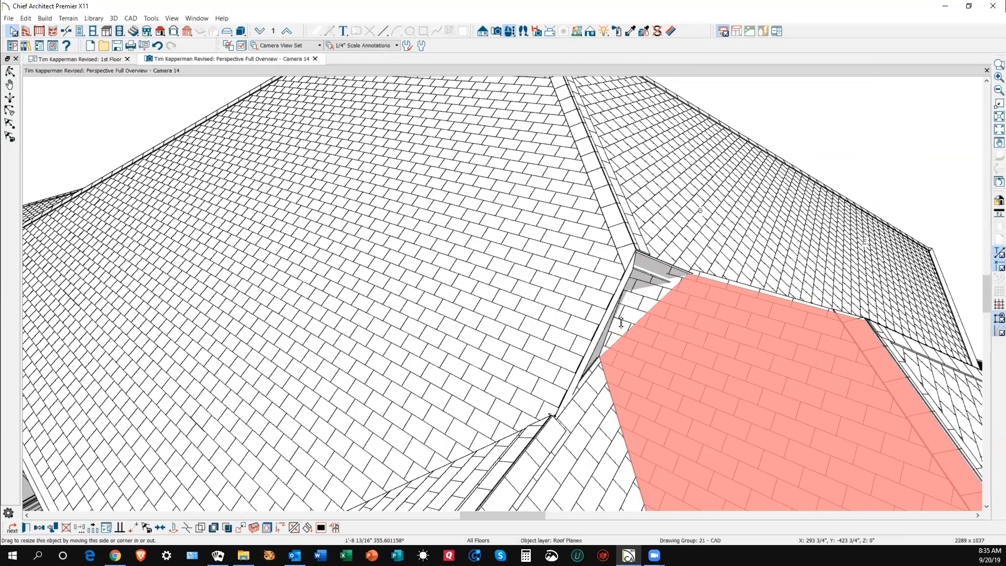
pyautogui.click(597, 374)
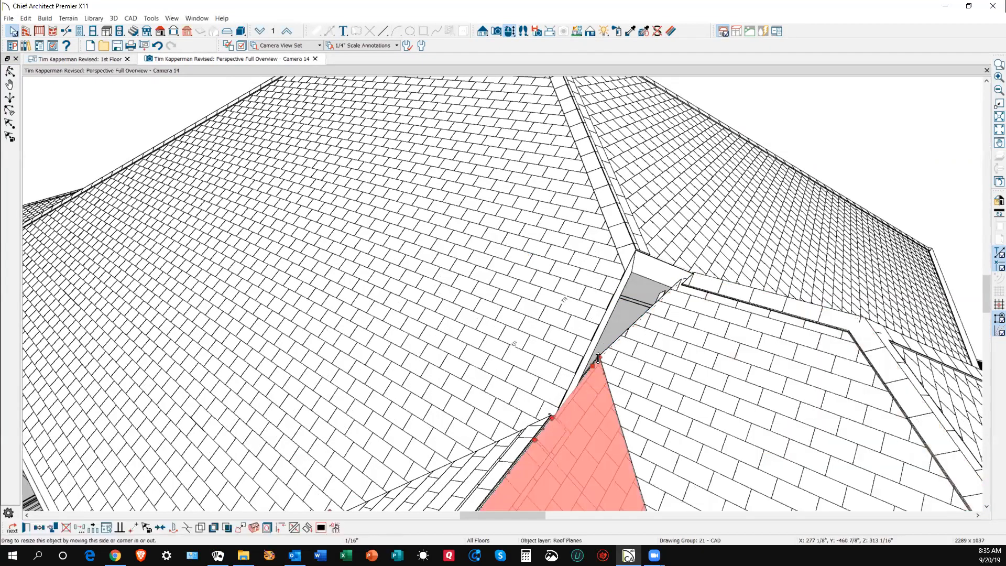
pyautogui.moveTo(599, 357); pyautogui.dragTo(591, 337)
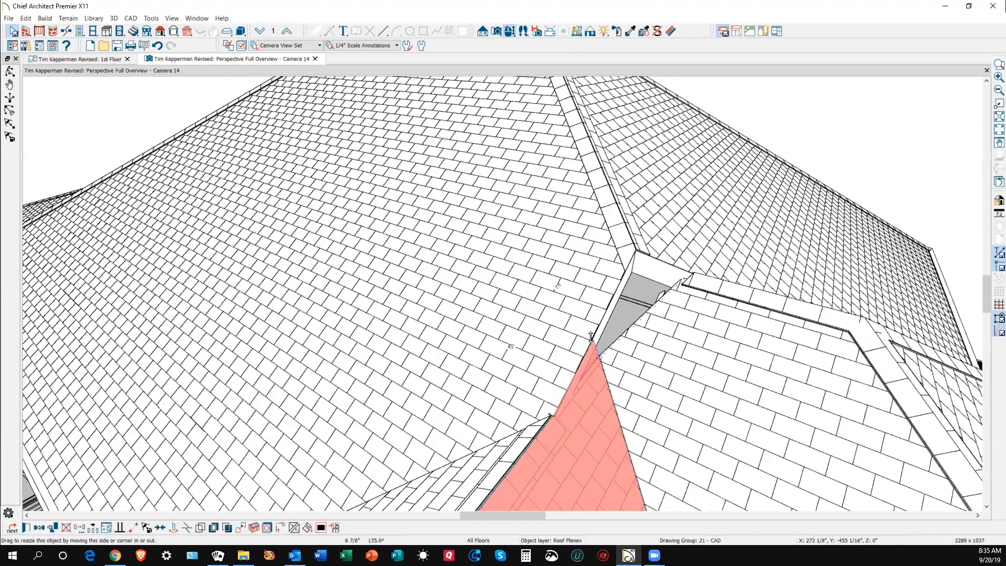
# - Join the small triangular valley plane into the large left roof plane
pyautogui.rightClick(575, 361)
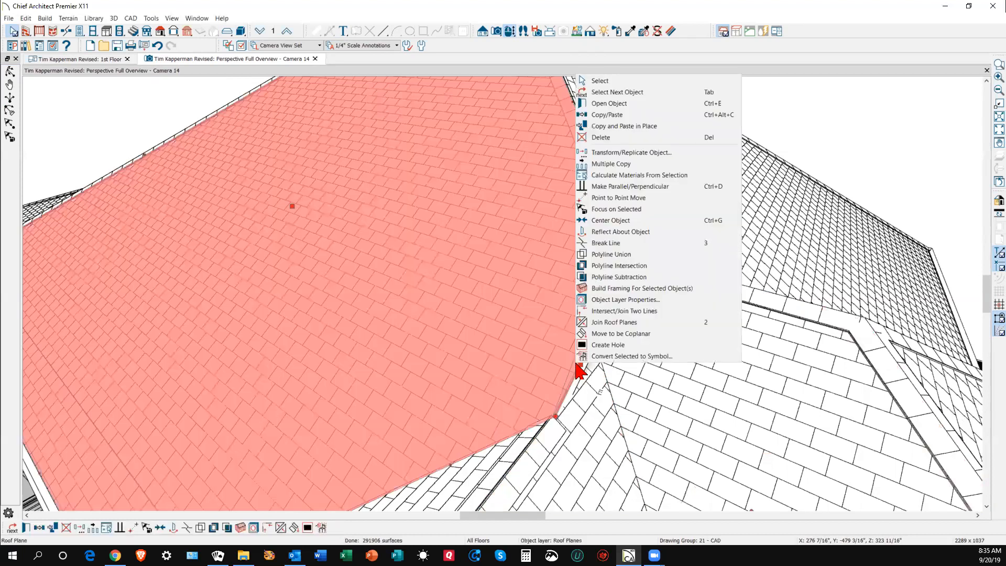
pyautogui.click(603, 323)
pyautogui.click(590, 386)
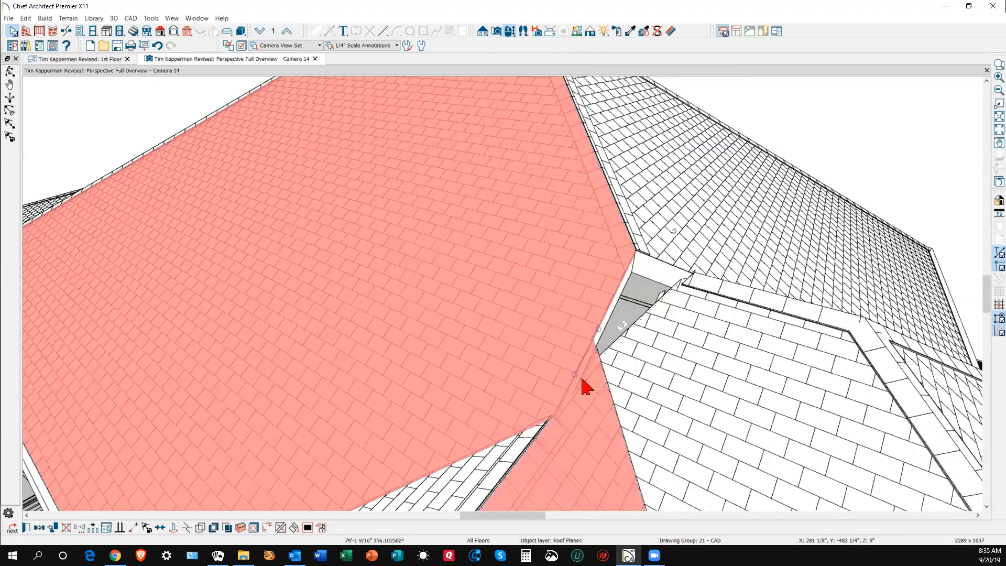
pyautogui.click(583, 381)
pyautogui.press('Escape')
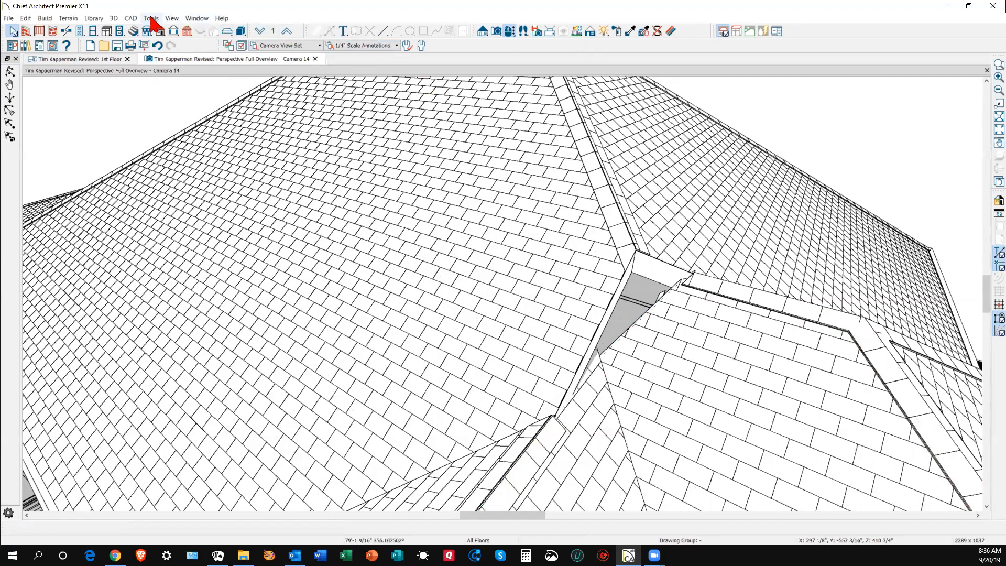
# - Refresh the 3D display, zoom out, and orbit round to the front of the house
pyautogui.click(171, 19)
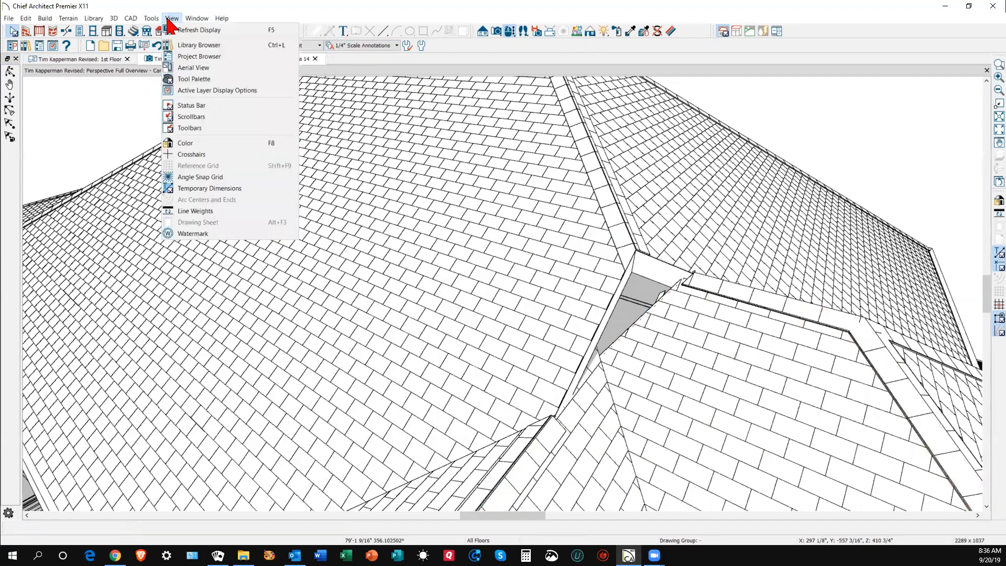
pyautogui.click(195, 31)
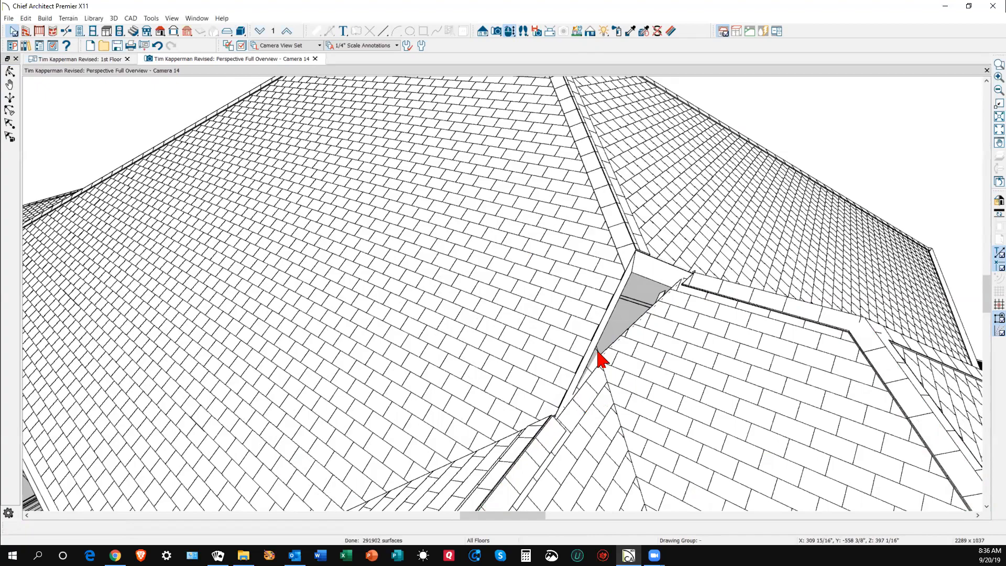
pyautogui.scroll(-5, 571, 243)
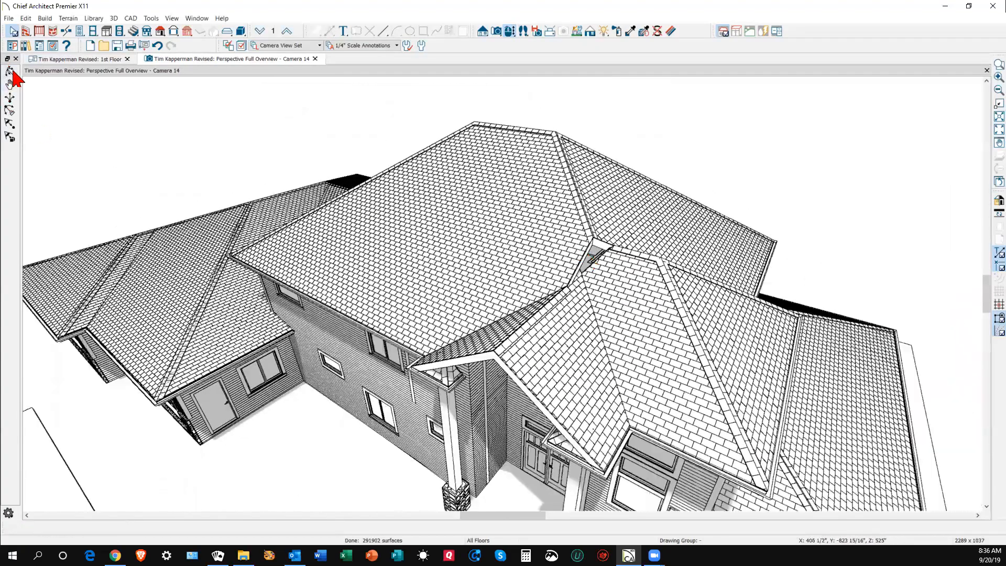
pyautogui.click(10, 72)
pyautogui.moveTo(426, 225); pyautogui.dragTo(488, 200)
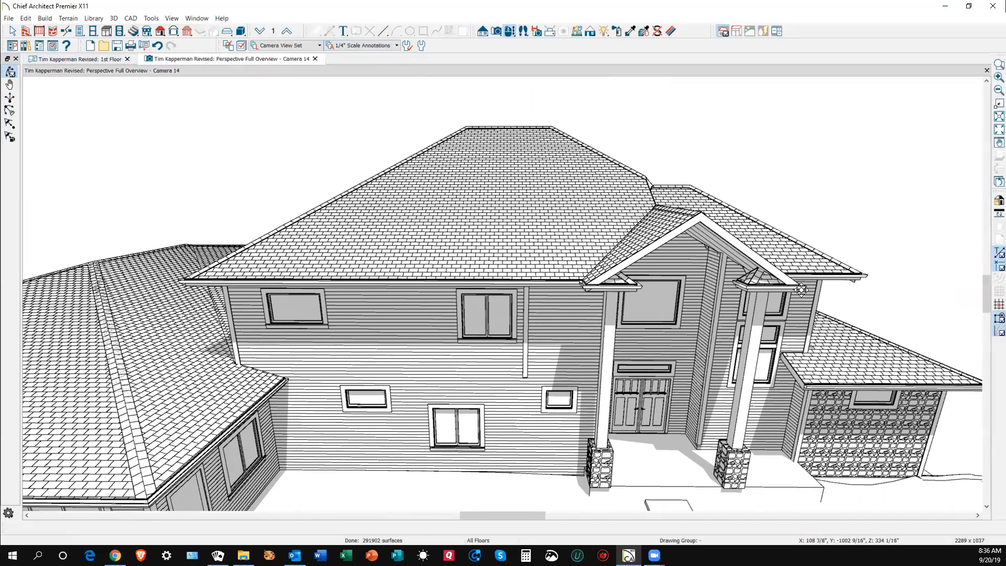
# - Delete the stray corner board from the front wall, then orbit to look down on the roof
pyautogui.press('space')
pyautogui.click(526, 351)
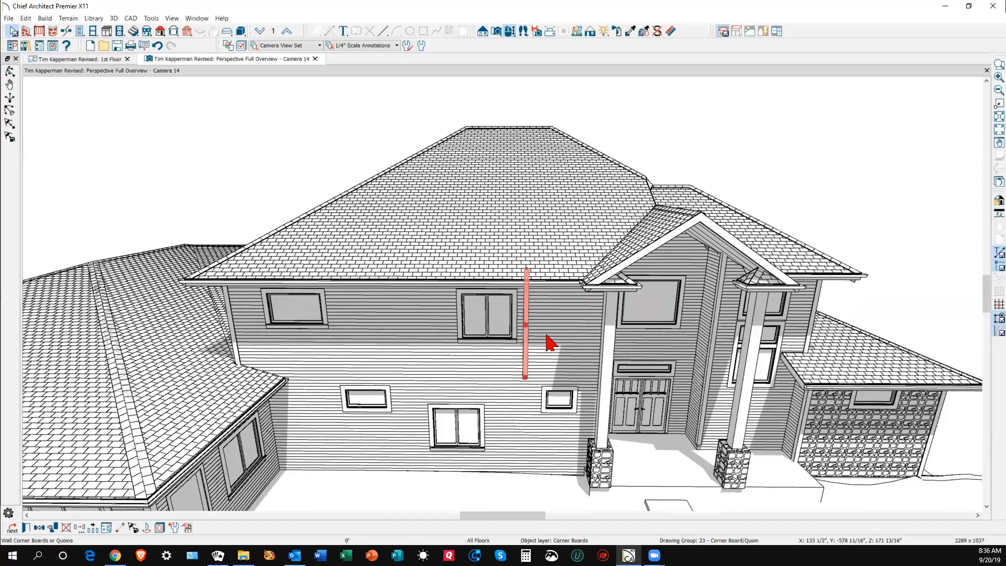
pyautogui.press('Delete')
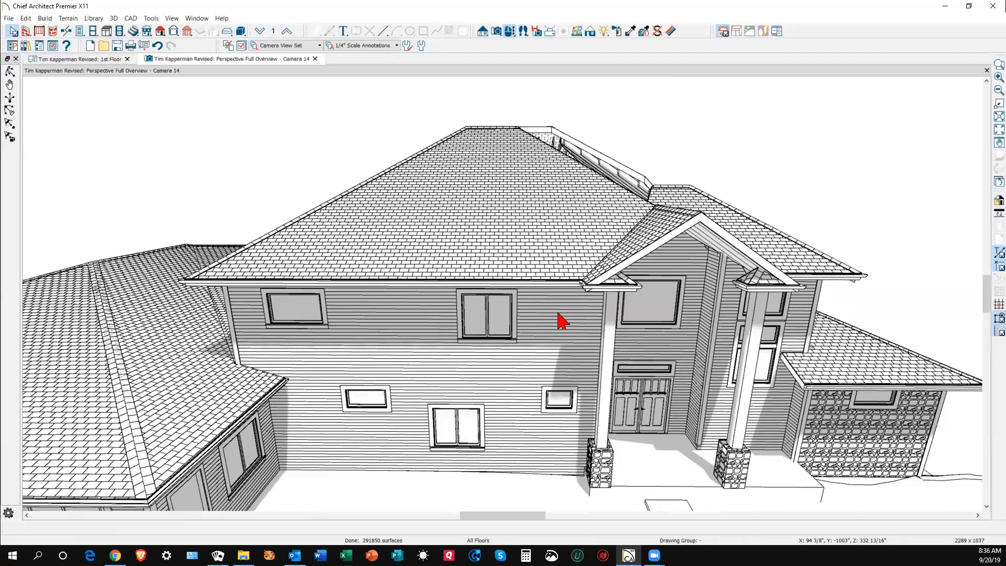
pyautogui.click(9, 72)
pyautogui.moveTo(482, 173); pyautogui.dragTo(501, 276)
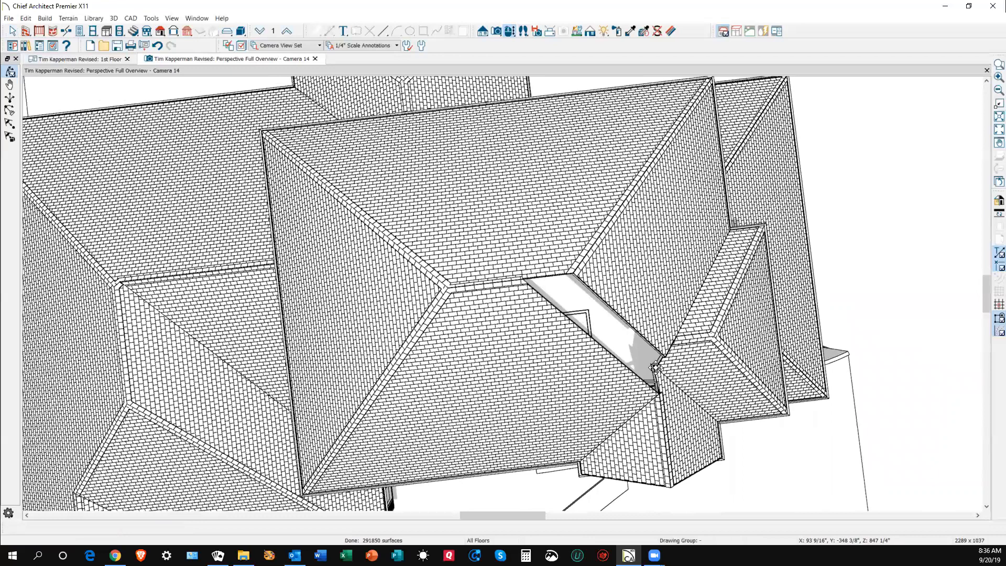
# - Join the lower hip roof plane to the right plane, then orbit to check the valley
pyautogui.press('space')
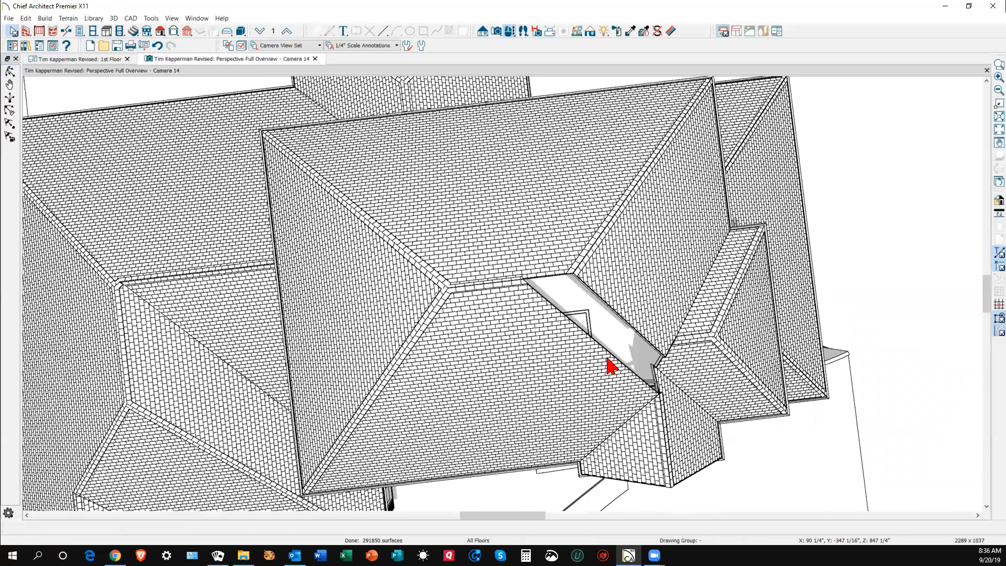
pyautogui.rightClick(607, 359)
pyautogui.click(627, 317)
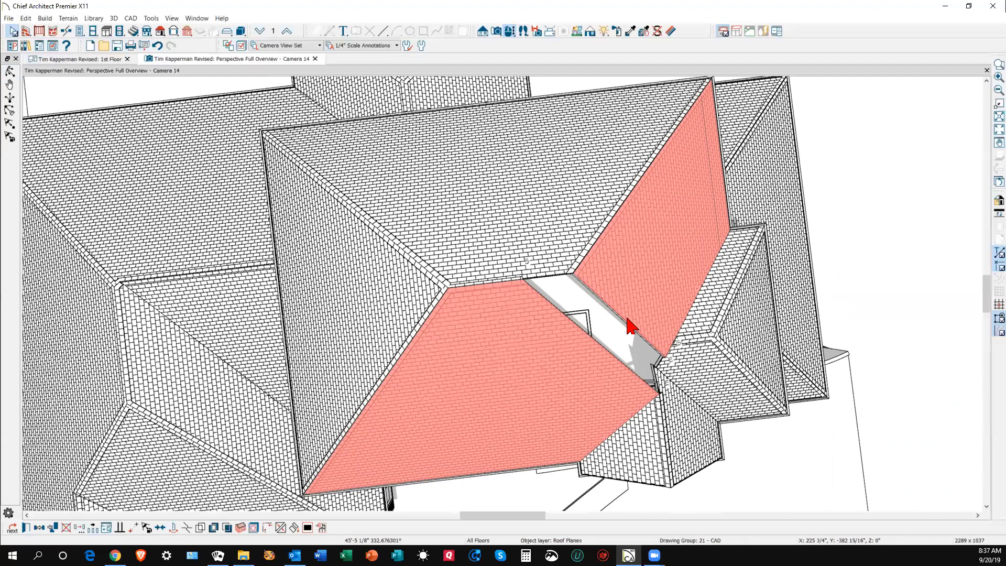
pyautogui.click(627, 317)
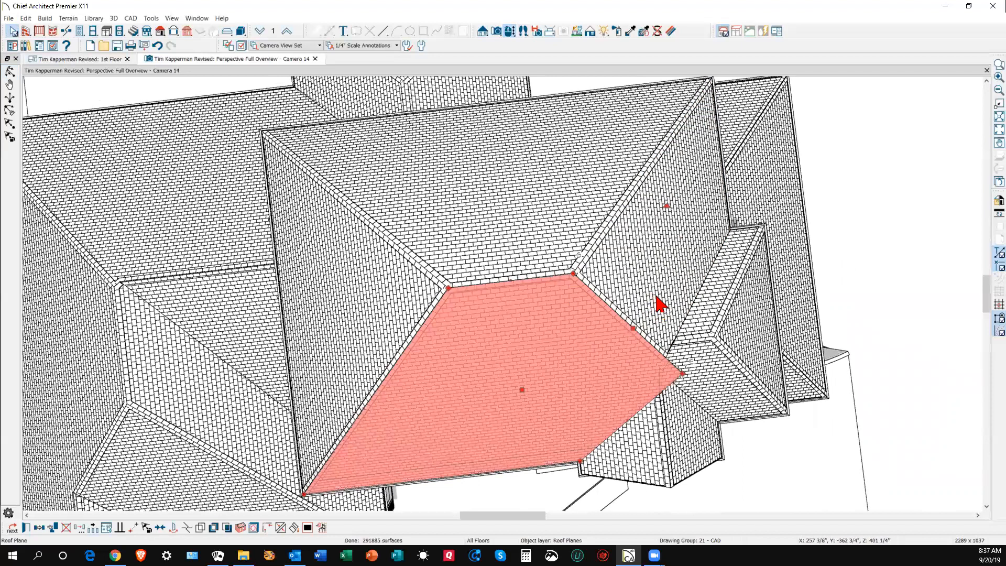
pyautogui.press('Escape')
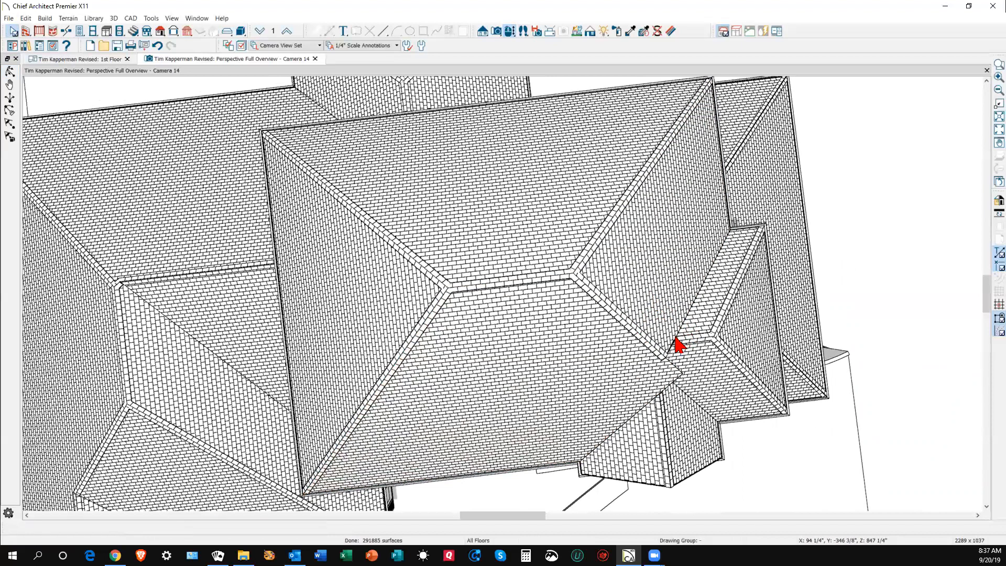
pyautogui.click(10, 72)
pyautogui.moveTo(526, 284); pyautogui.dragTo(399, 221)
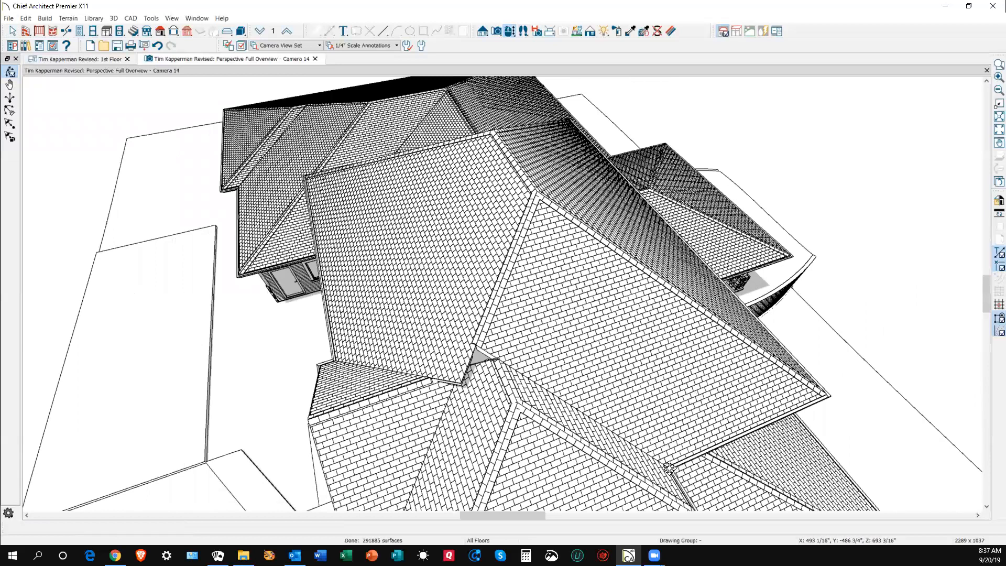
# - Join the lower roof strip to the larger roof plane
pyautogui.press('space')
pyautogui.rightClick(593, 429)
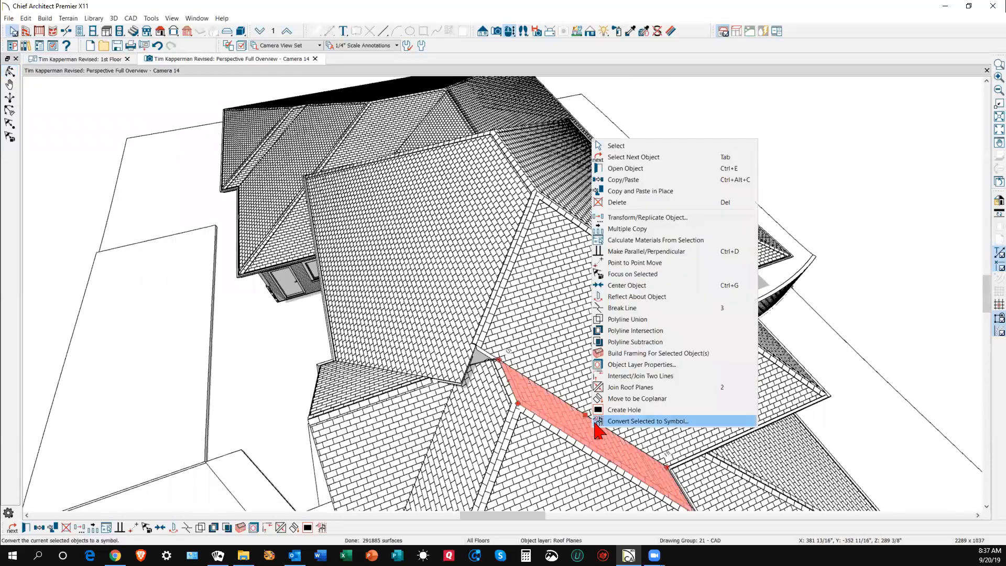
pyautogui.click(606, 406)
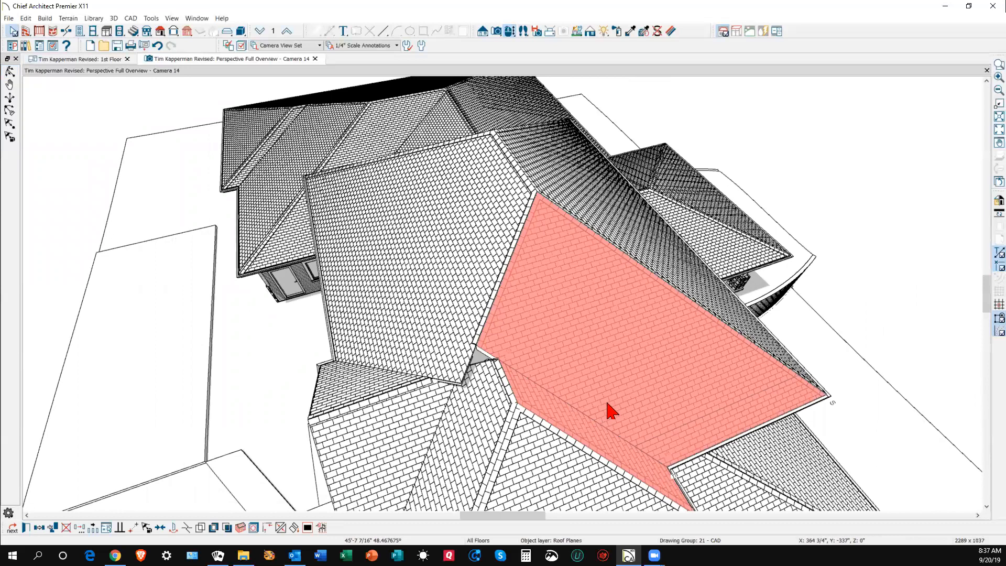
pyautogui.press('Escape')
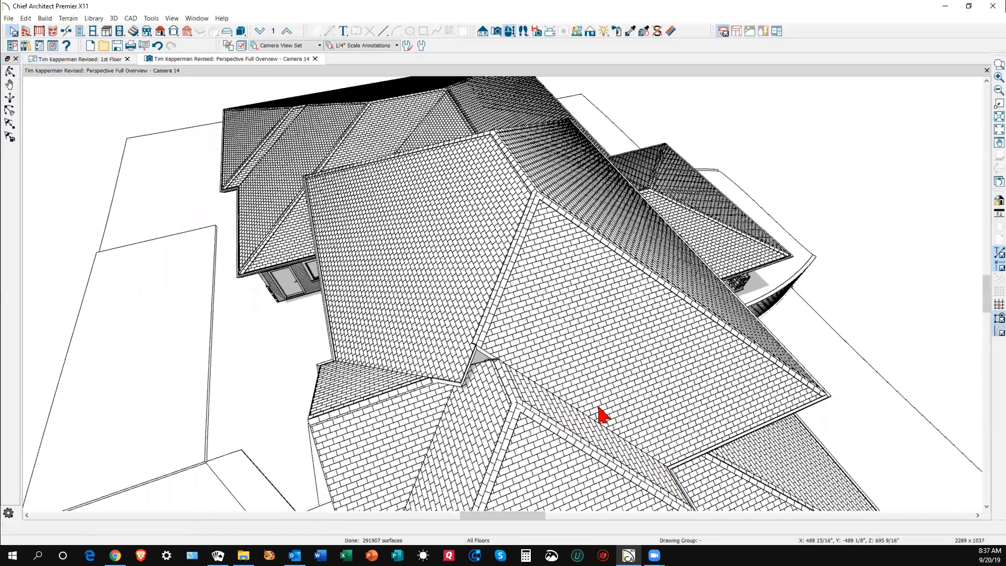
# - Zoom in on the valley and select the roof plane beside the gap
pyautogui.scroll(3, 494, 374)
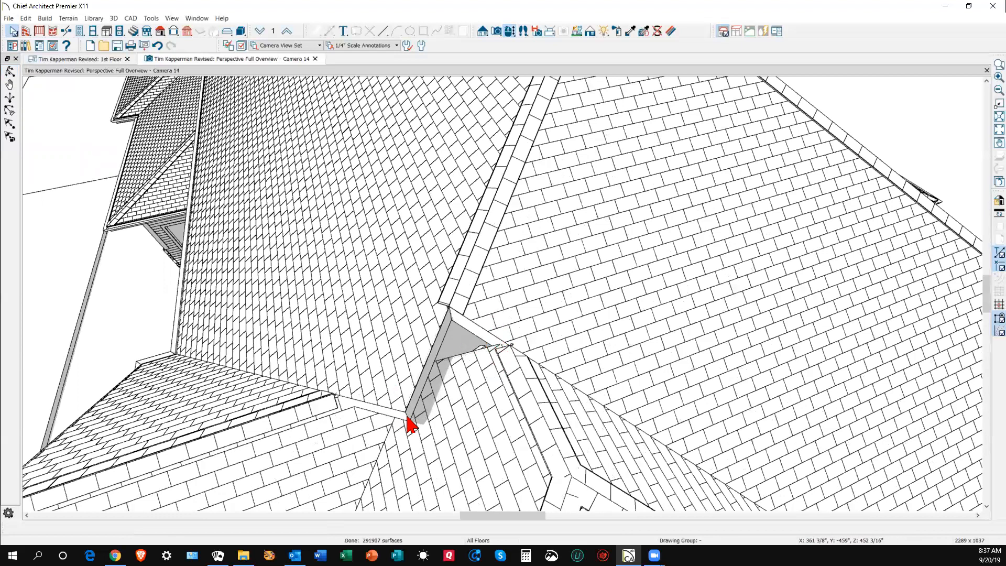
pyautogui.scroll(-4, 493, 356)
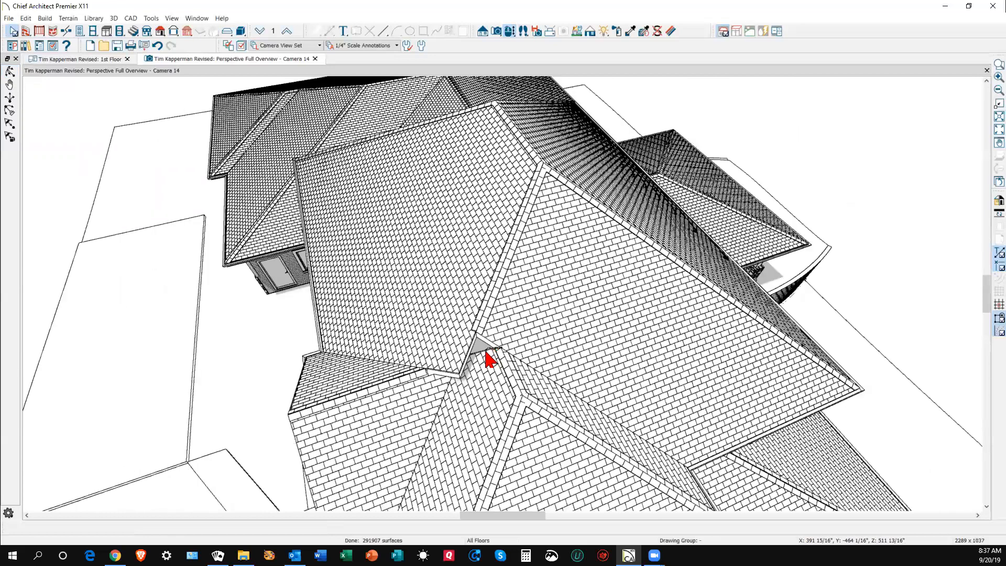
pyautogui.scroll(3, 478, 364)
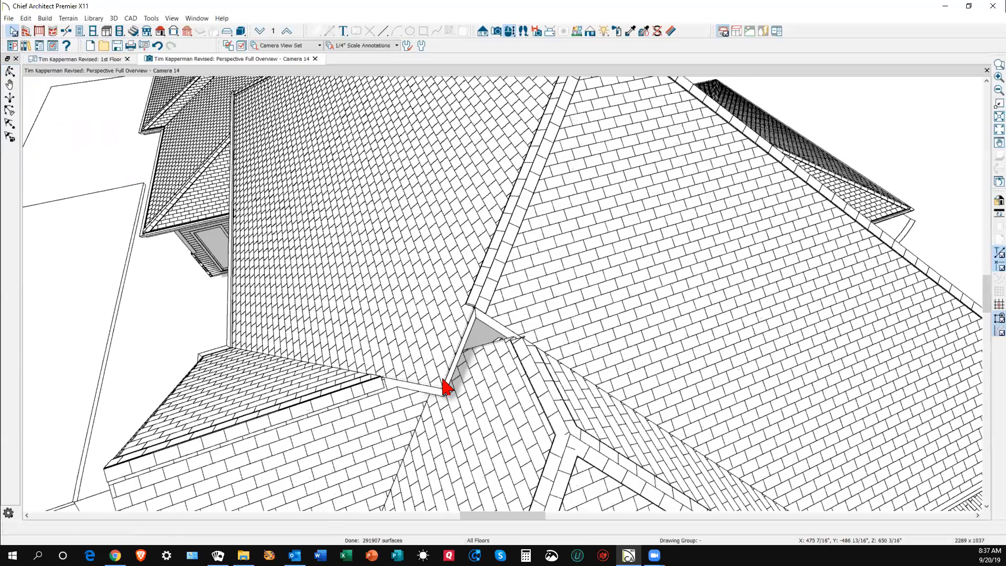
pyautogui.click(404, 418)
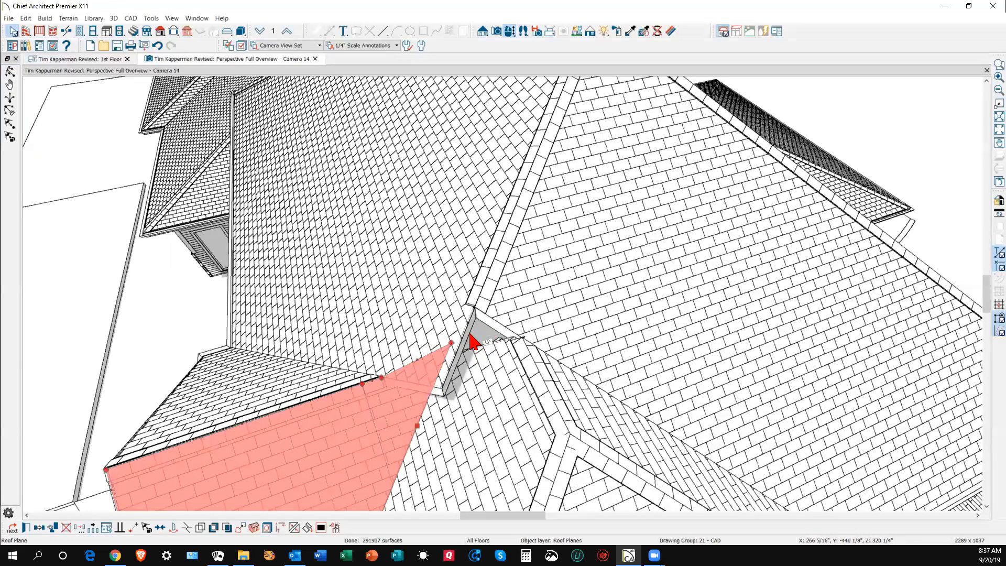
# - In the 1st Floor plan, pull the small triangular valley plane's top corner down to shrink it
pyautogui.hotkey('ctrl', 'Tab')
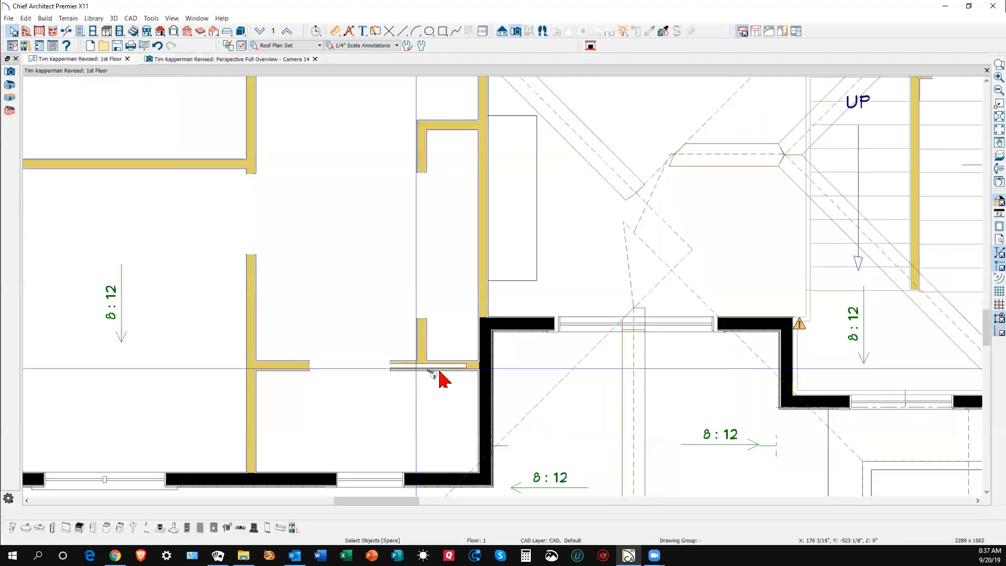
pyautogui.scroll(-3, 495, 317)
pyautogui.scroll(2, 634, 301)
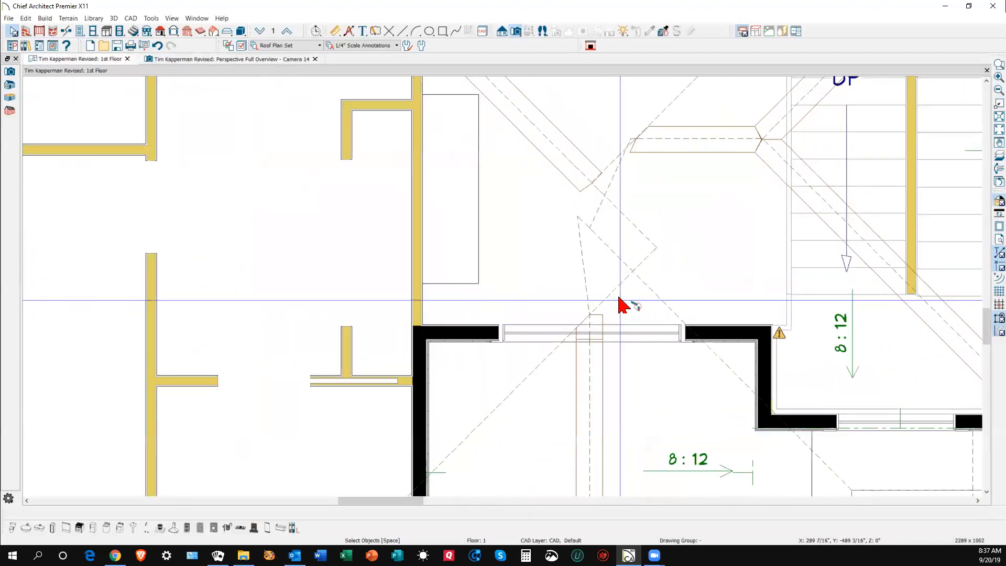
pyautogui.click(592, 256)
pyautogui.moveTo(591, 253); pyautogui.dragTo(588, 309)
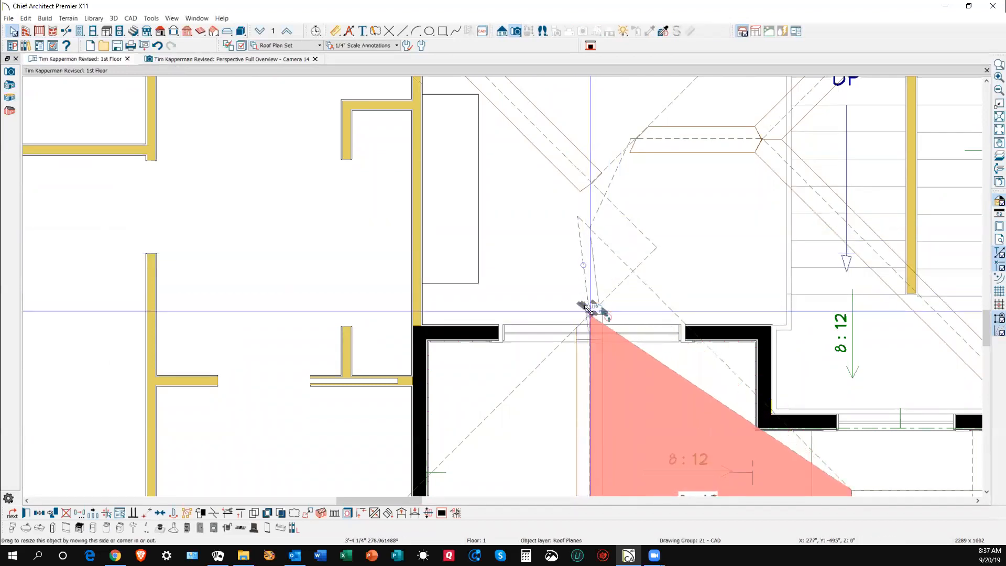
pyautogui.press('Escape')
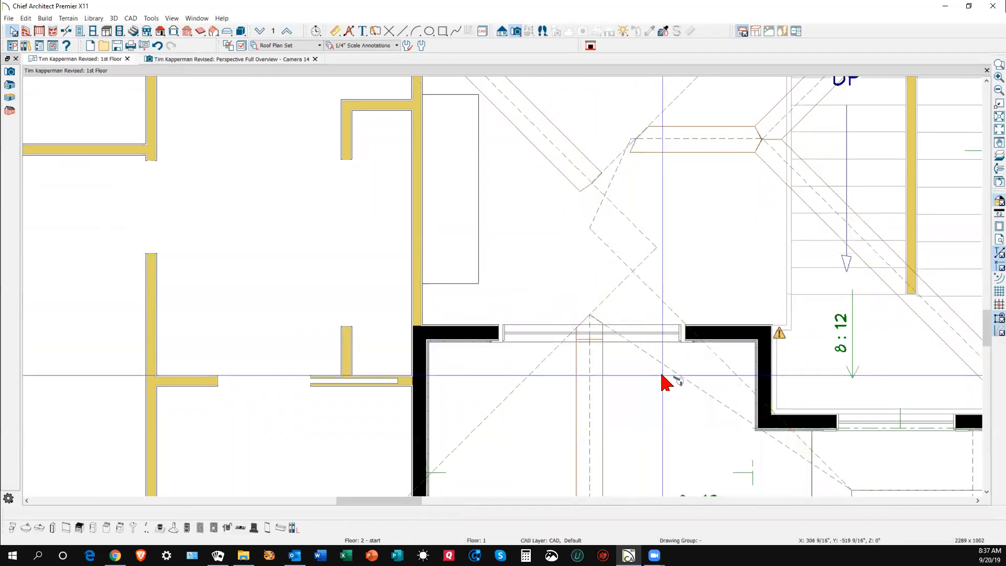
# - Stretch the triangular roof plane's corner up to the valley line
pyautogui.click(669, 371)
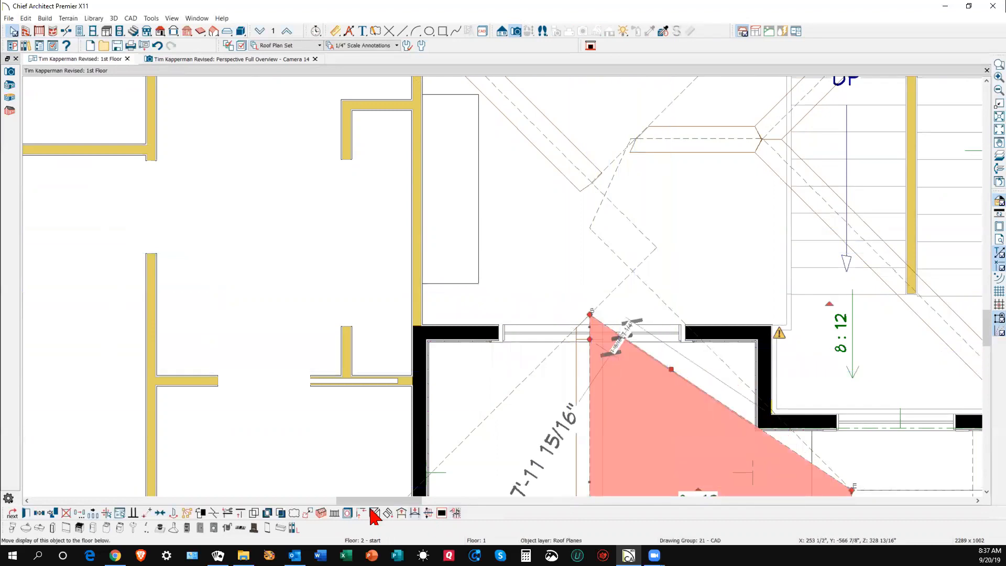
pyautogui.moveTo(606, 414); pyautogui.dragTo(676, 314)
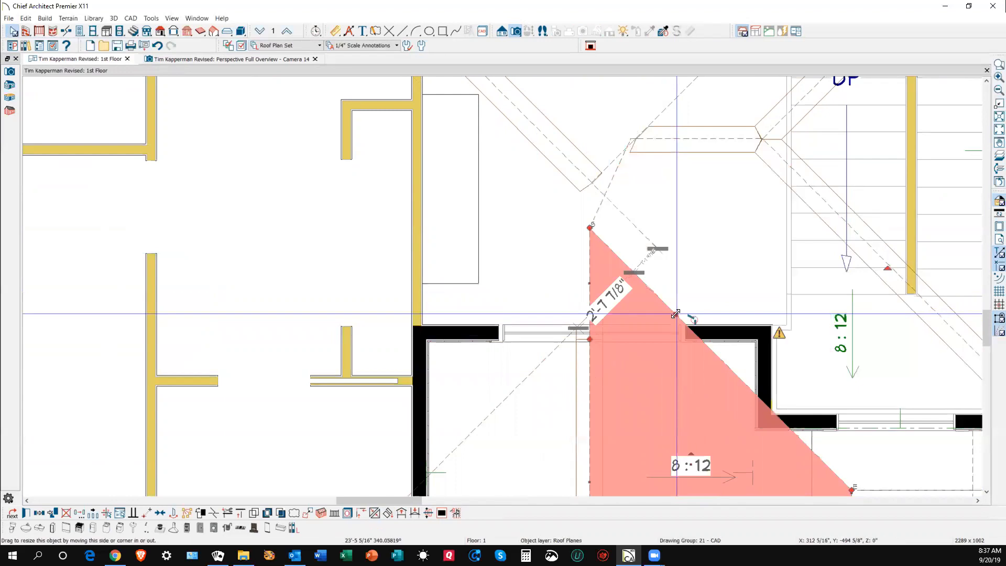
pyautogui.press('Escape')
pyautogui.scroll(-2, 675, 317)
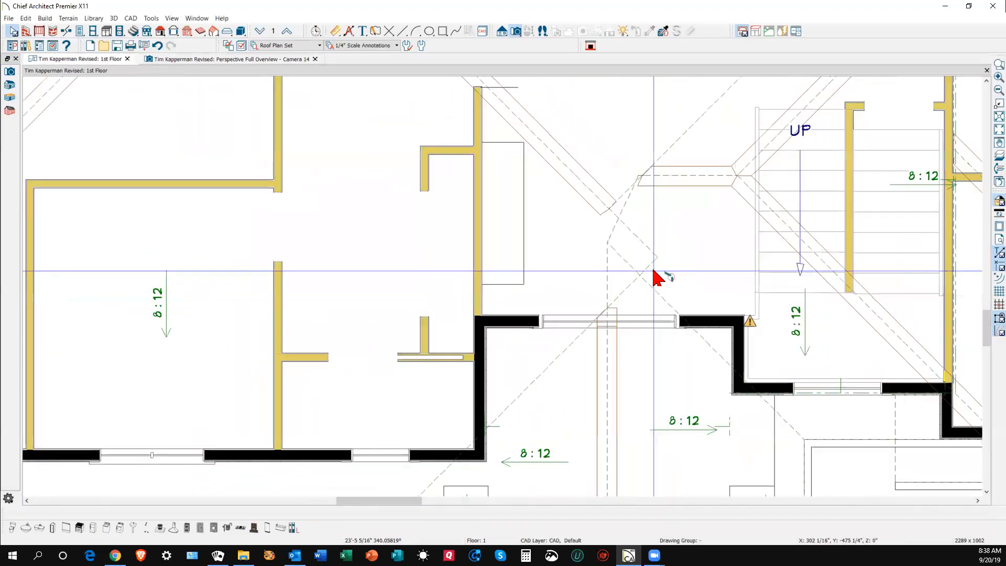
pyautogui.scroll(3, 584, 242)
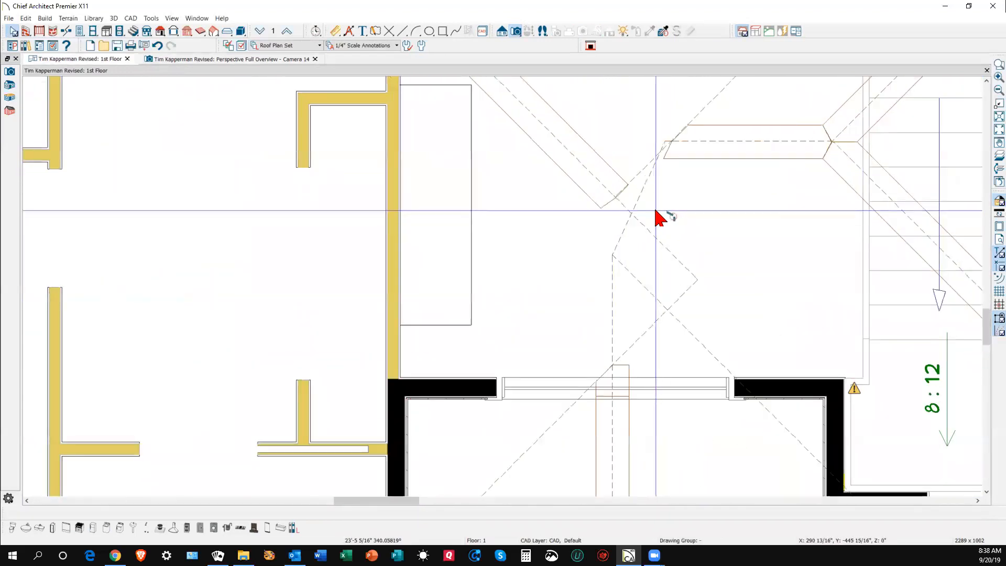
pyautogui.scroll(-3, 663, 231)
pyautogui.scroll(2, 681, 188)
# - Reposition an edge of the upper roof plane near the stairs
pyautogui.click(707, 176)
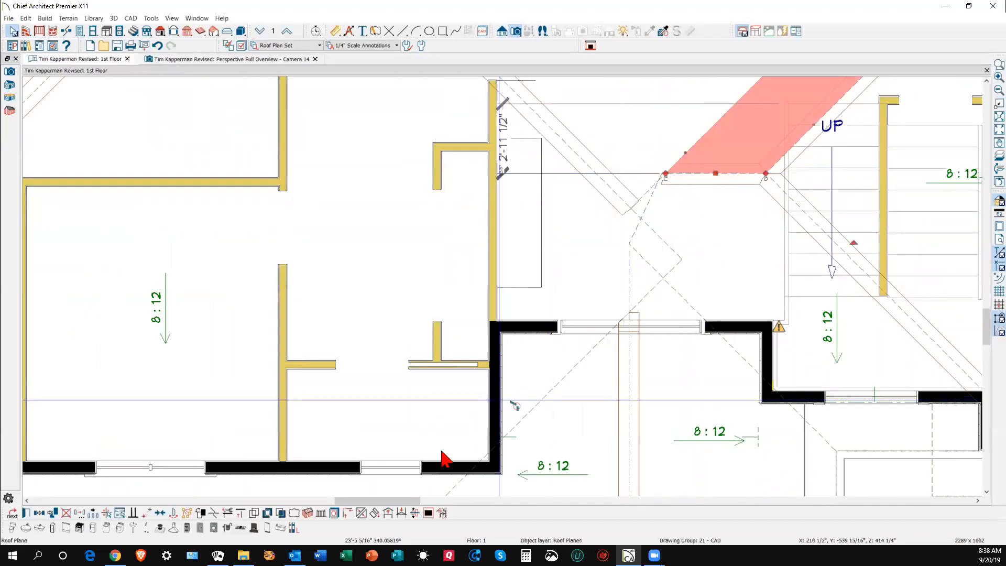
pyautogui.click(361, 513)
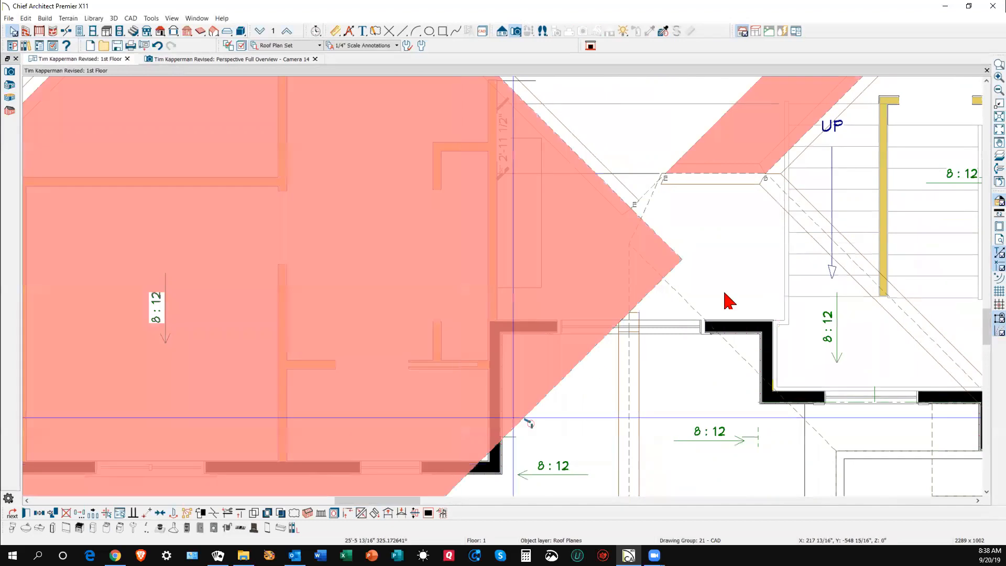
pyautogui.click(717, 187)
# - Move the lower roof plane's top-left corner onto the valley line and return to Camera 14
pyautogui.scroll(4, 681, 190)
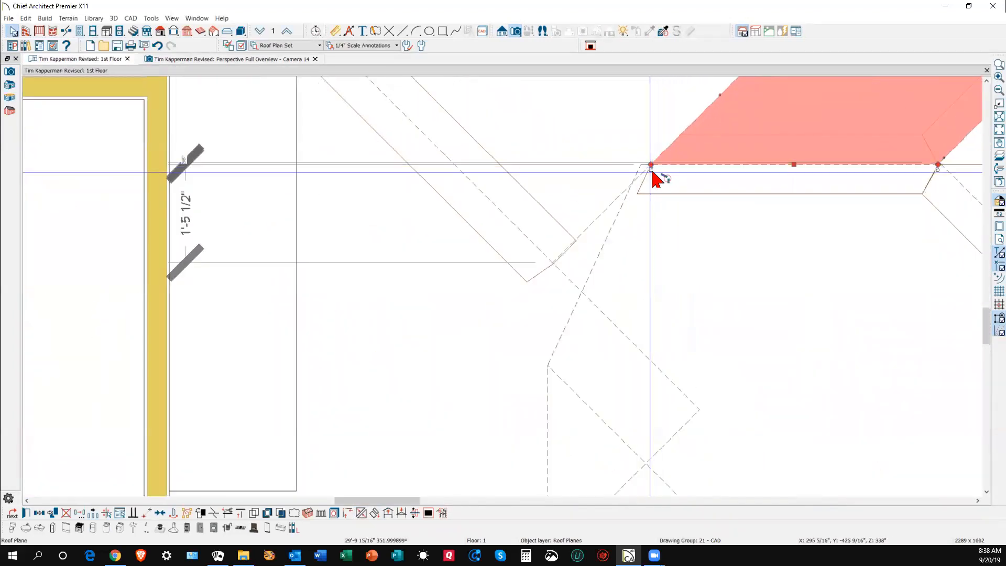
pyautogui.click(614, 222)
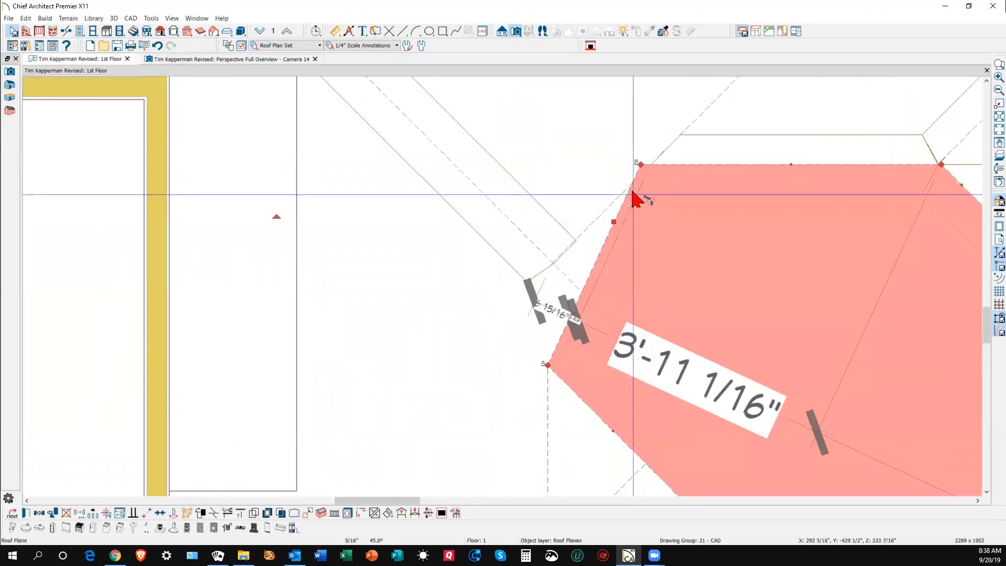
pyautogui.moveTo(640, 164); pyautogui.dragTo(645, 163)
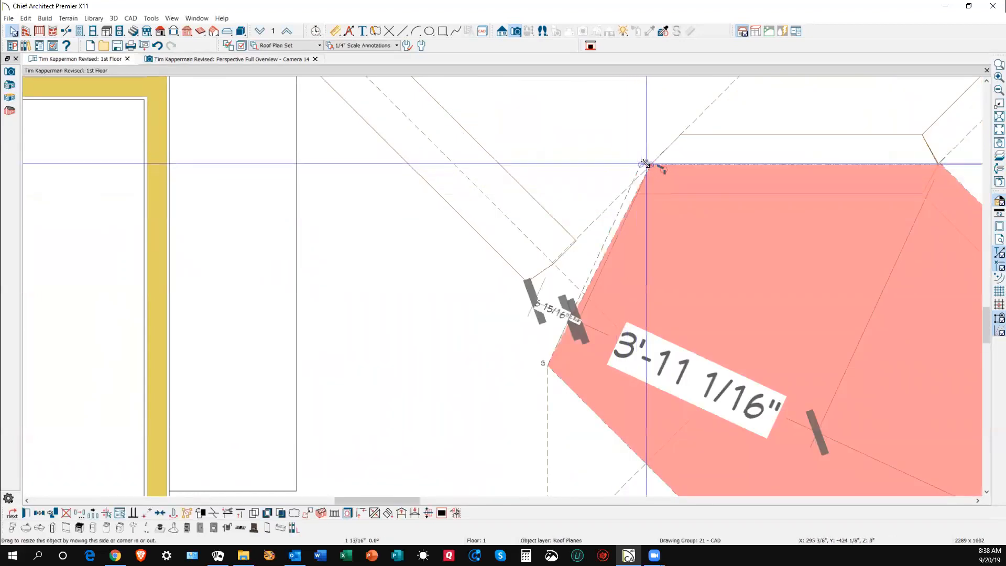
pyautogui.press('Escape')
pyautogui.scroll(-3, 684, 202)
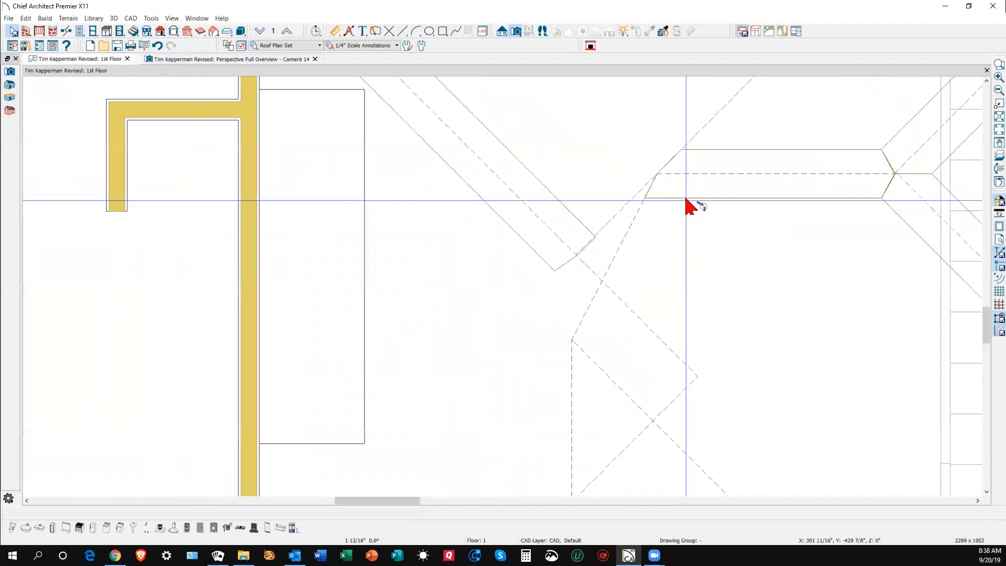
pyautogui.scroll(-1, 689, 278)
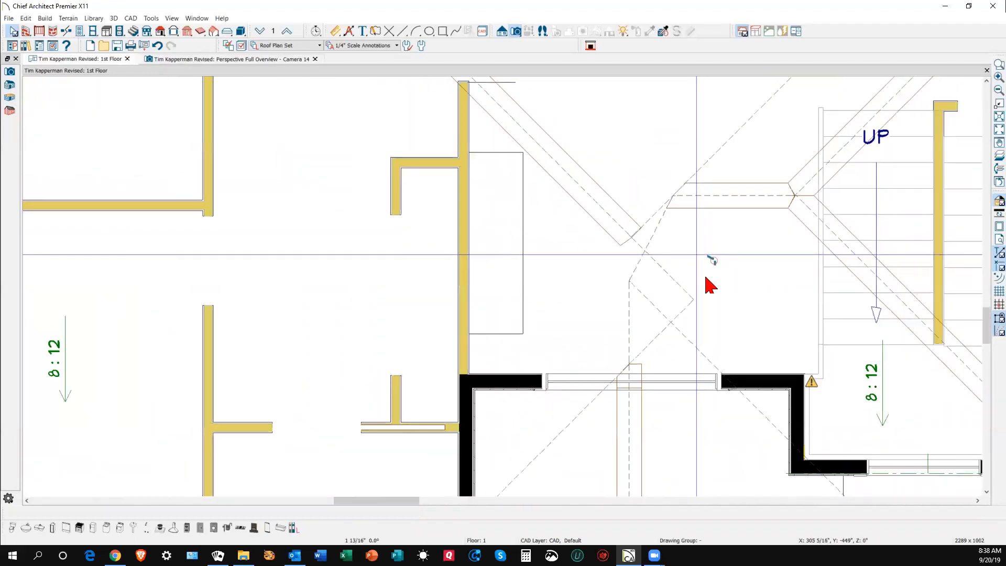
pyautogui.hotkey('ctrl', 'Tab')
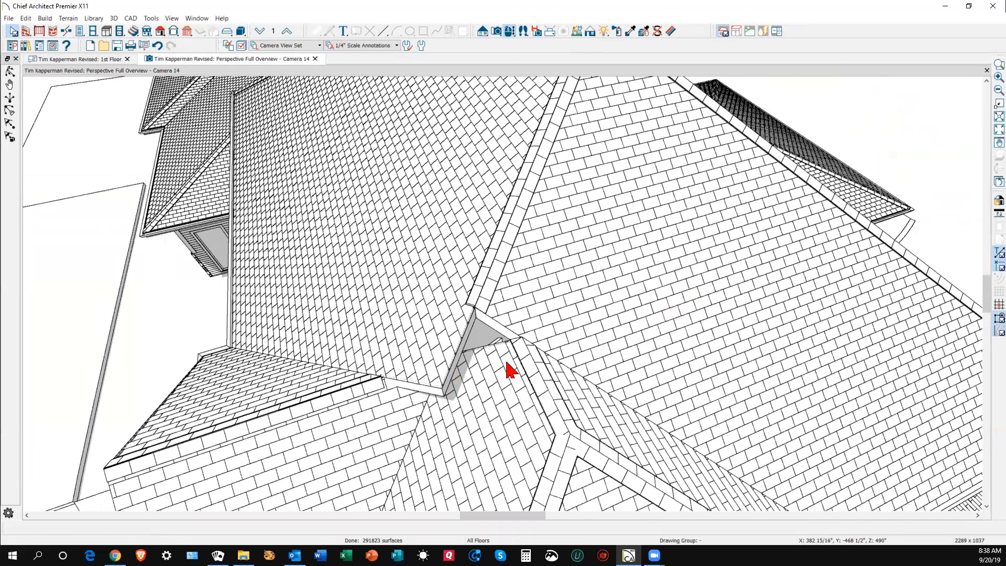
pyautogui.scroll(3, 499, 356)
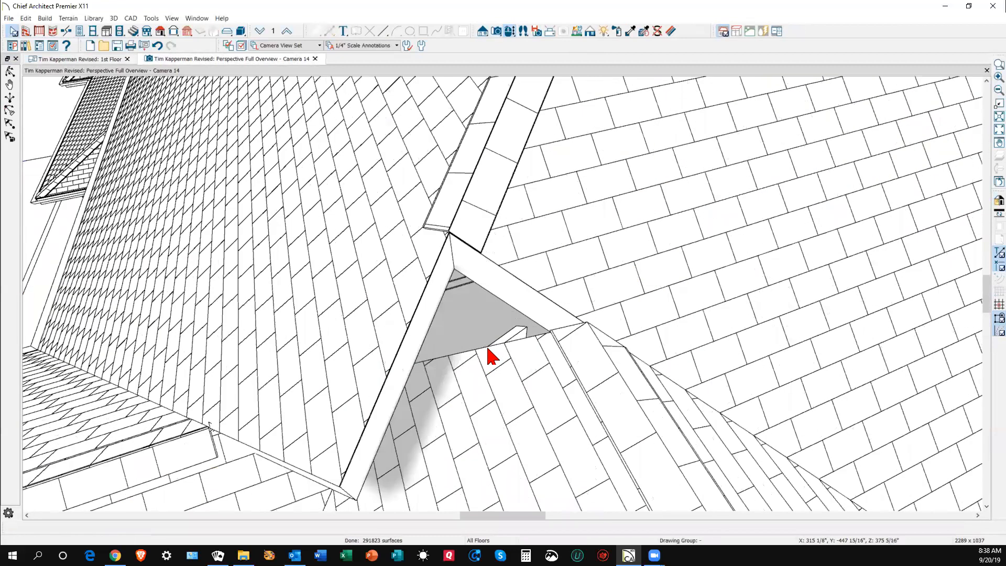
pyautogui.scroll(-3, 489, 354)
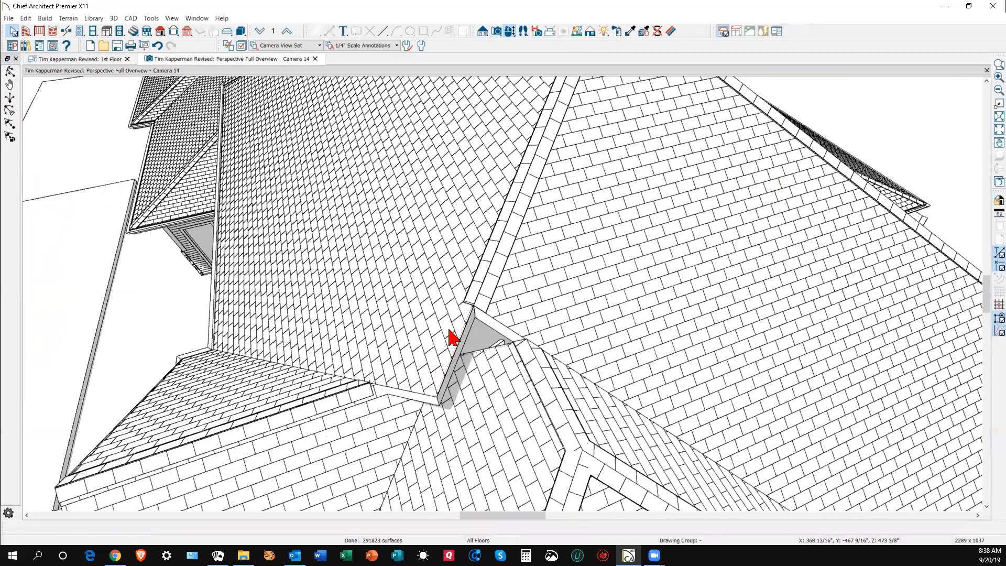
pyautogui.click(443, 307)
pyautogui.click(558, 297)
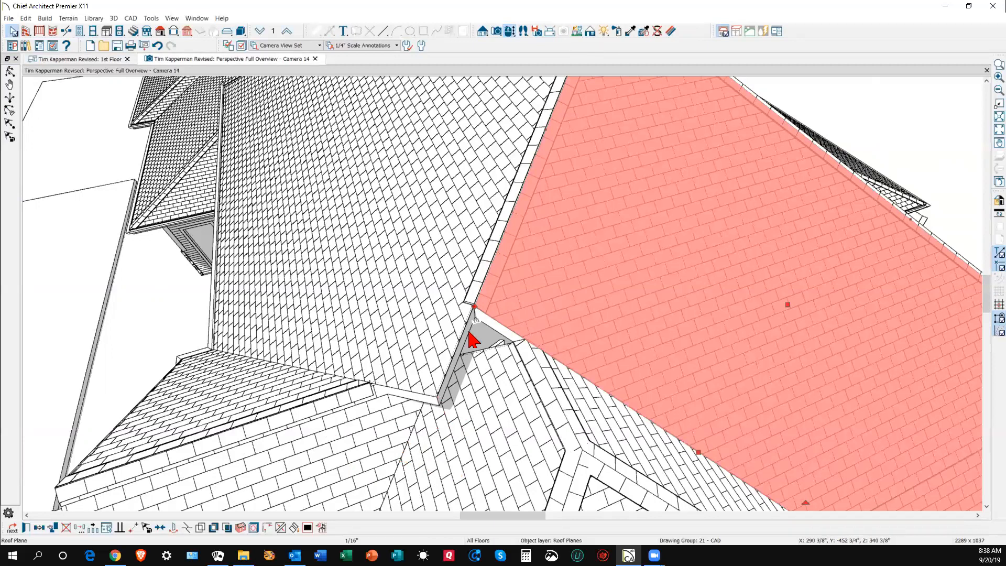
# - Pull the left hip plane's lower corner up-left to shorten it, and join it to the lower roof plane
pyautogui.scroll(4, 410, 384)
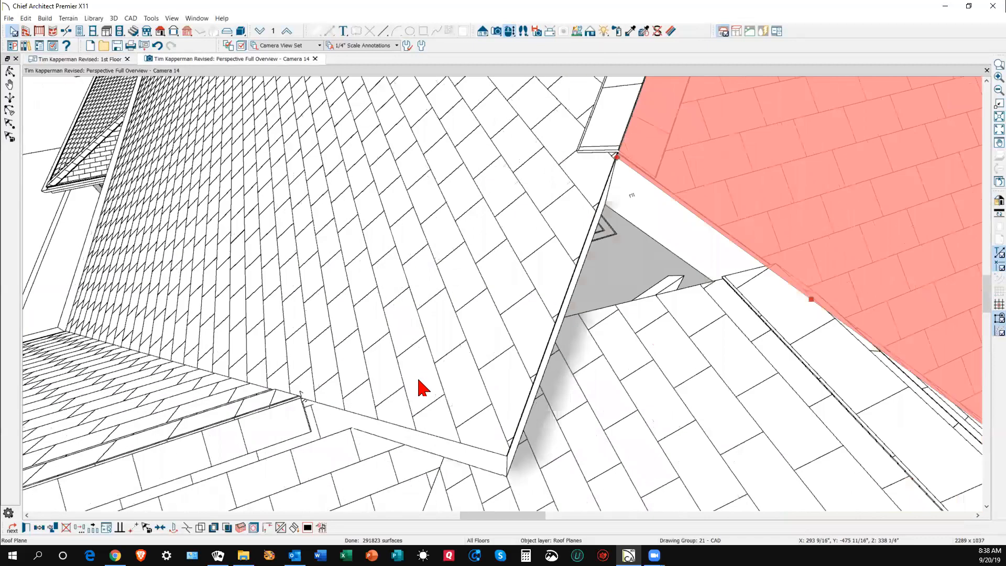
pyautogui.click(420, 386)
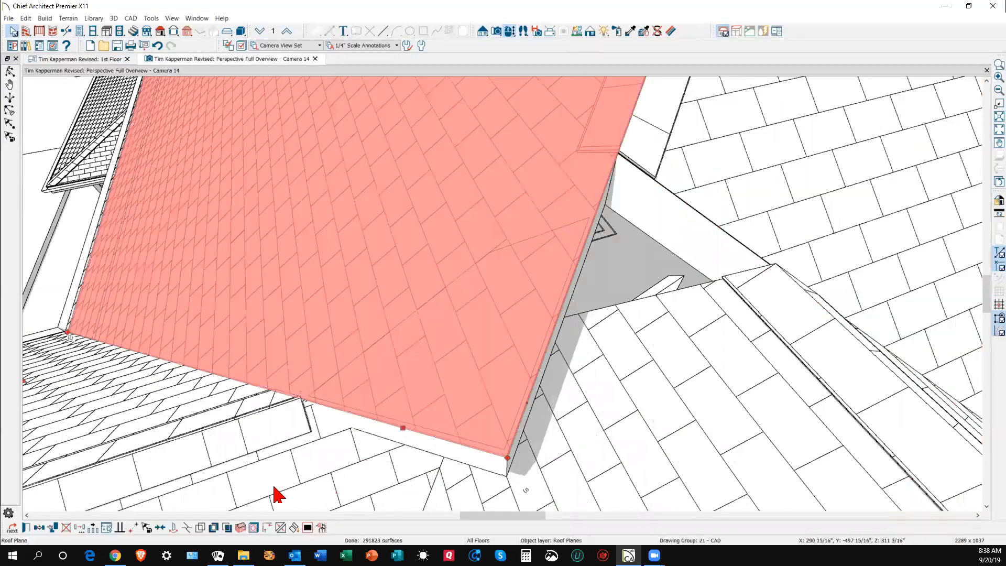
pyautogui.click(200, 527)
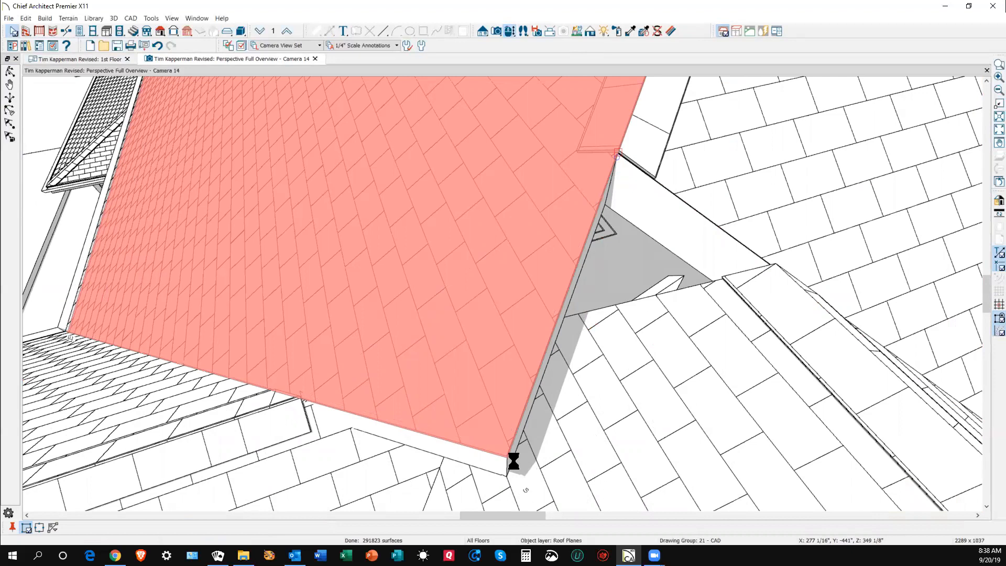
pyautogui.moveTo(506, 458); pyautogui.dragTo(299, 398)
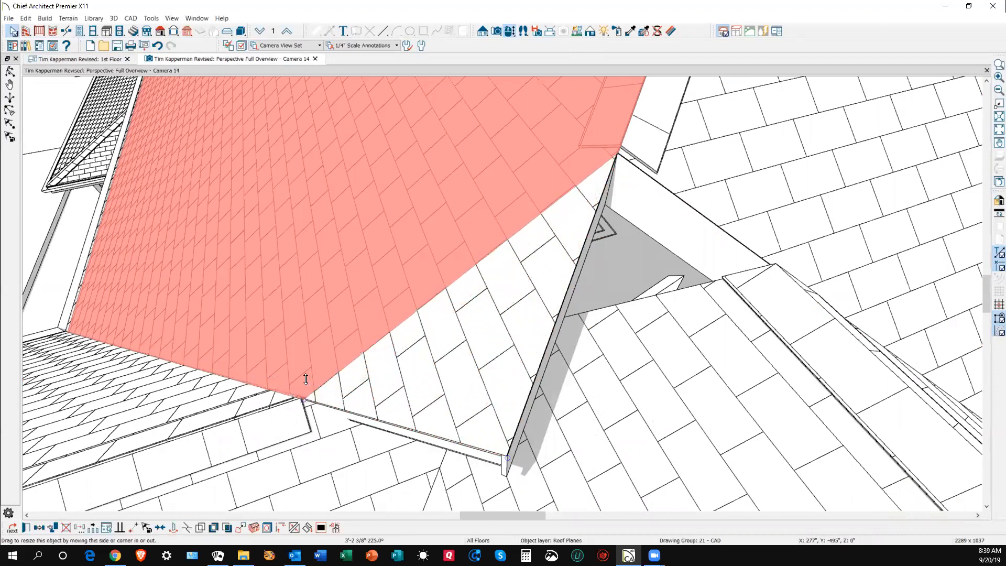
pyautogui.rightClick(218, 375)
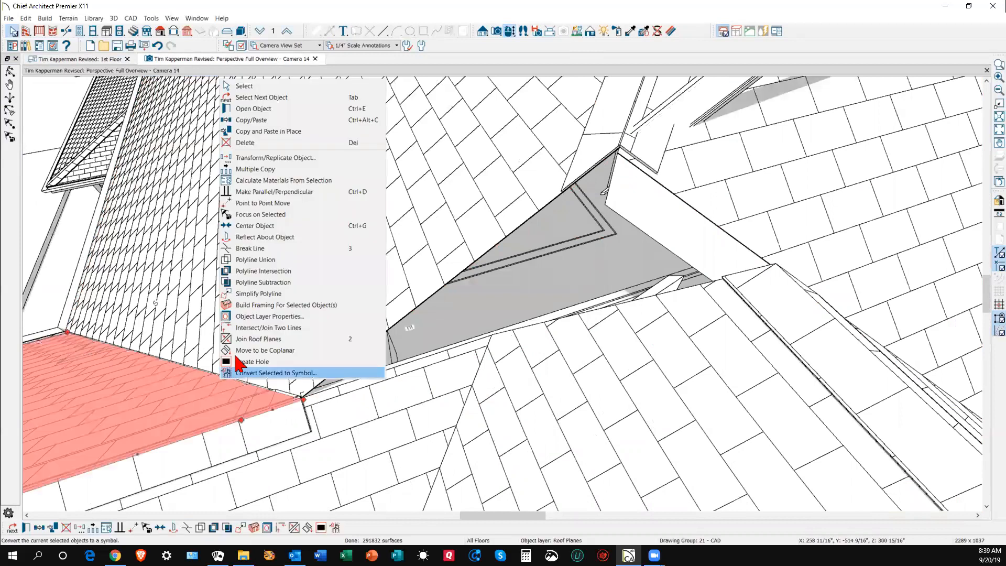
pyautogui.click(246, 338)
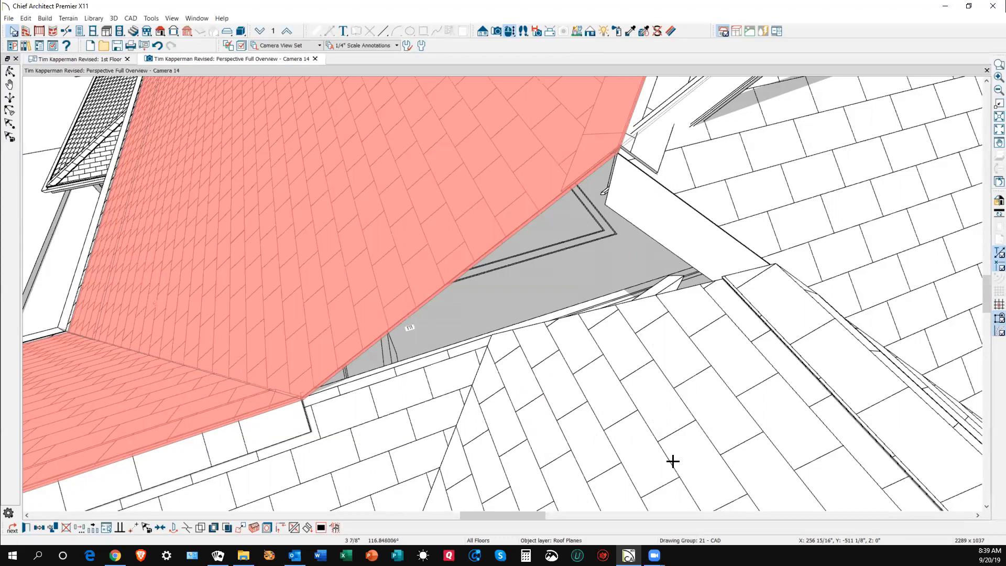
pyautogui.press('Escape')
# - In the 1st Floor plan, stretch the triangular roof plane's edge slightly at the ridge intersection
pyautogui.hotkey('ctrl', 'Tab')
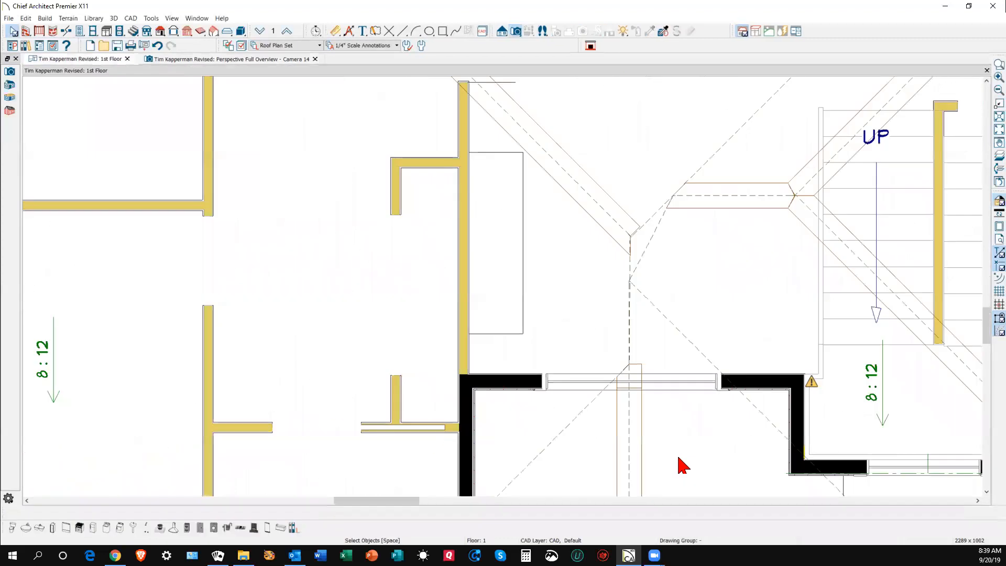
pyautogui.scroll(4, 652, 273)
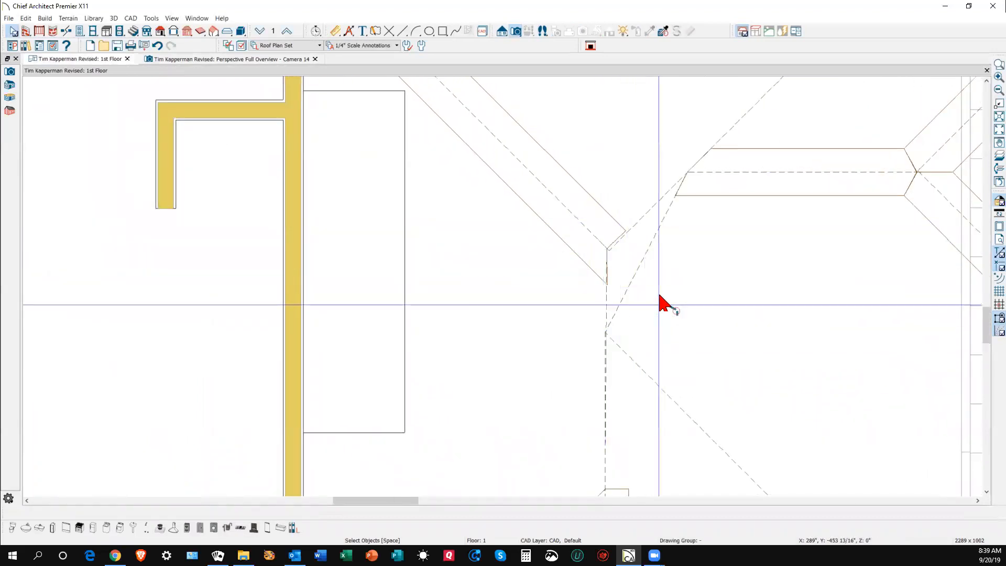
pyautogui.scroll(-1, 631, 247)
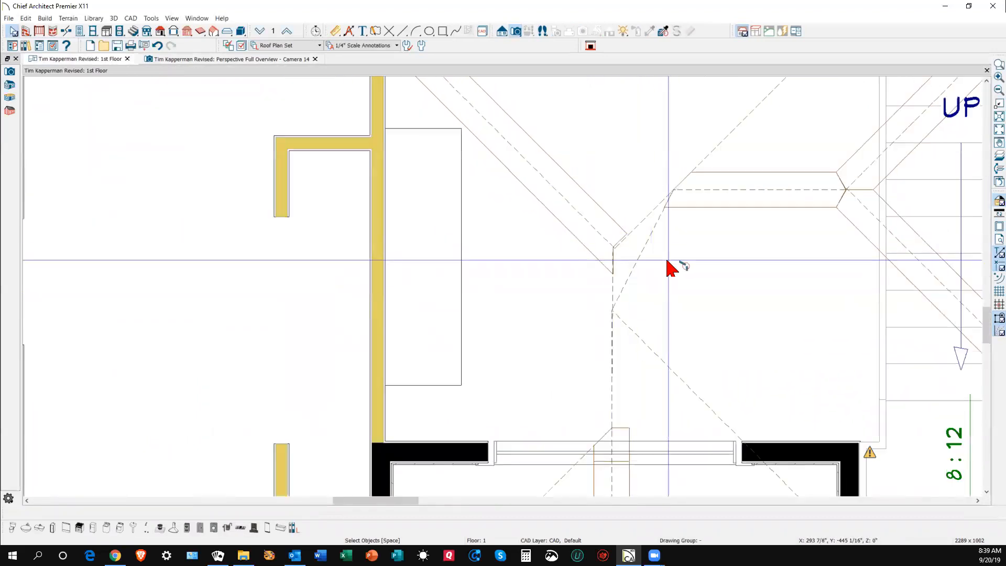
pyautogui.click(644, 219)
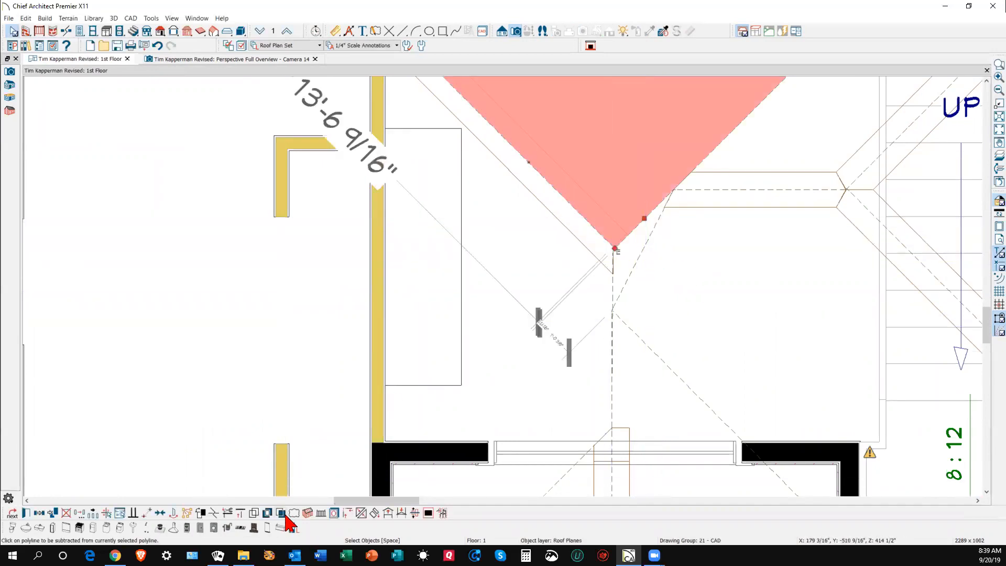
pyautogui.click(211, 512)
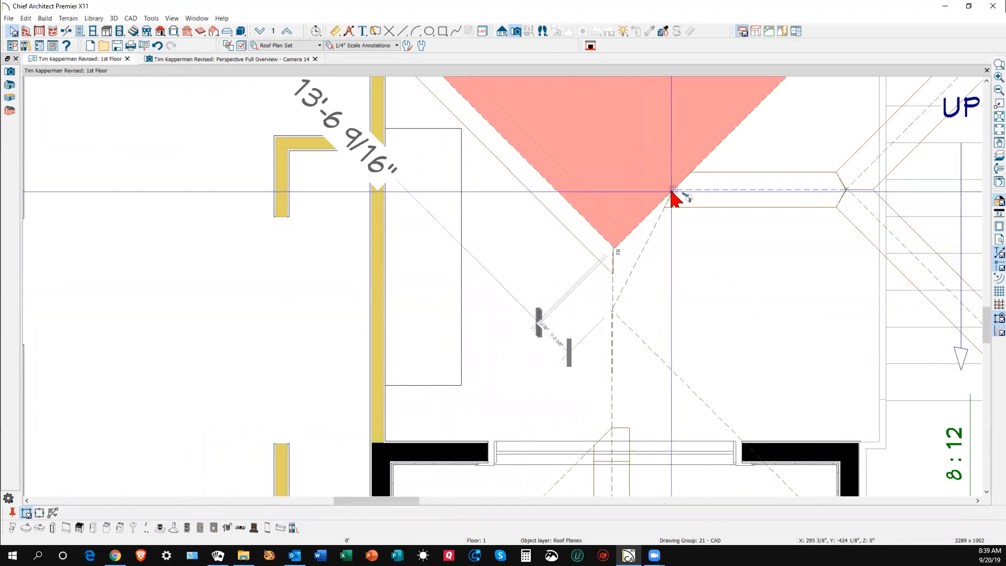
pyautogui.click(642, 220)
pyautogui.moveTo(643, 221)
pyautogui.mouseDown()
pyautogui.moveTo(659, 254)
pyautogui.moveTo(644, 273)
pyautogui.mouseUp()
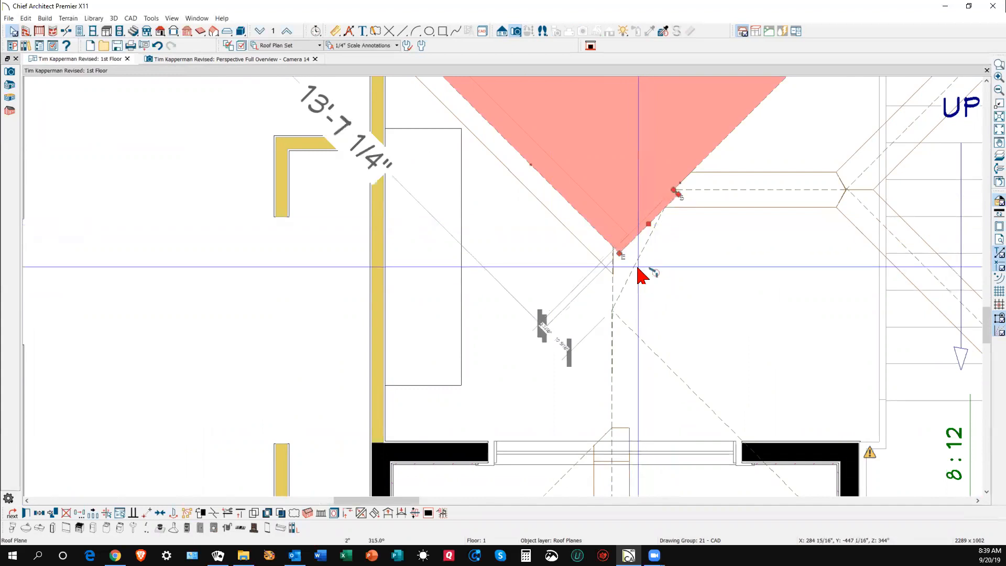
# - Try joining the triangle to the right roof plane, then drag its right corner onto the adjacent edge
pyautogui.click(348, 515)
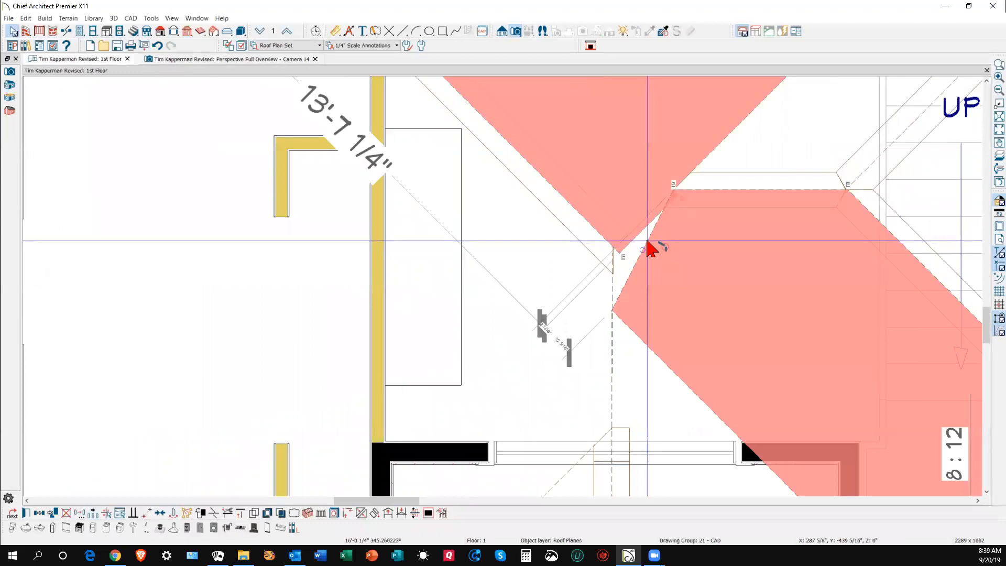
pyautogui.click(680, 261)
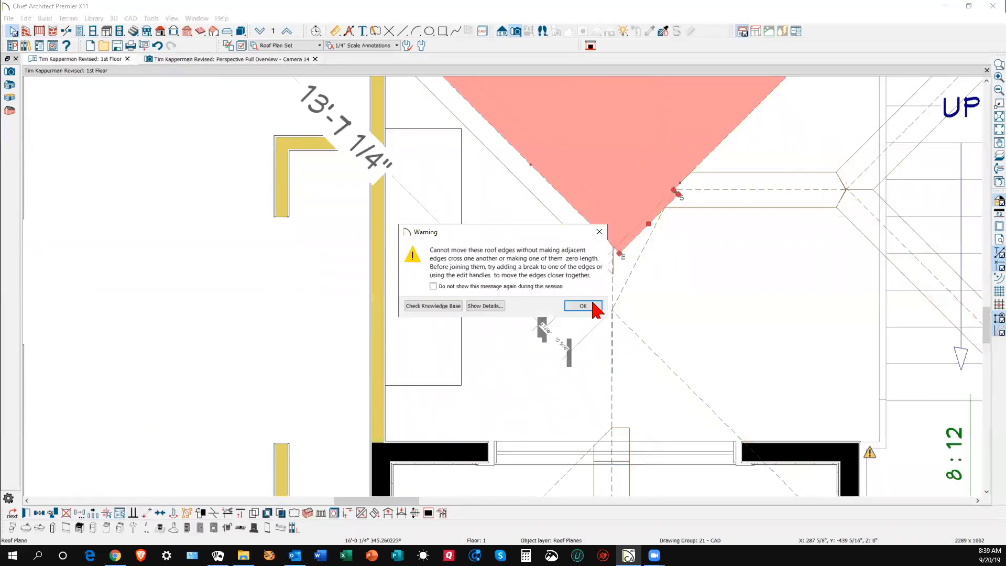
pyautogui.click(592, 306)
pyautogui.scroll(6, 680, 192)
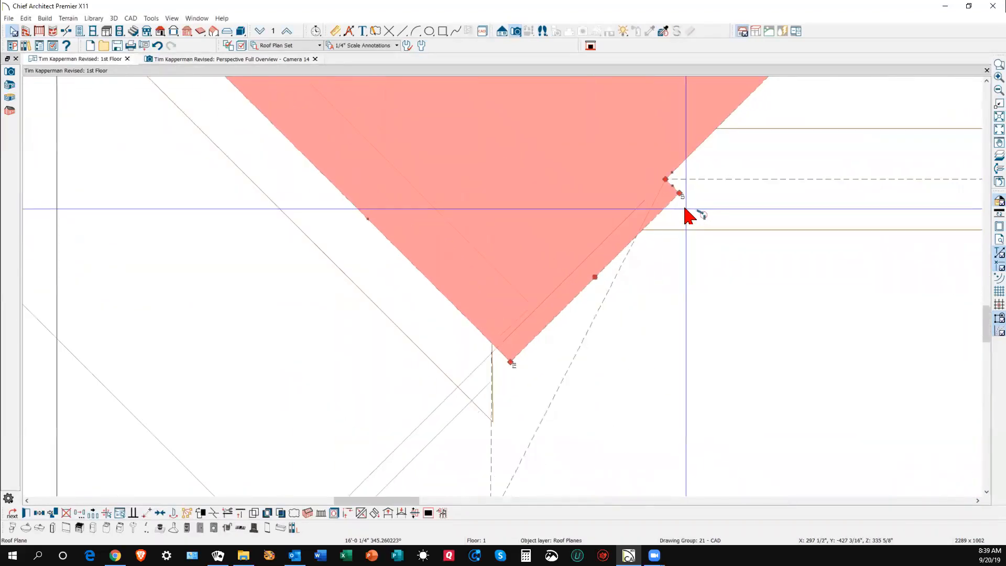
pyautogui.scroll(2, 681, 192)
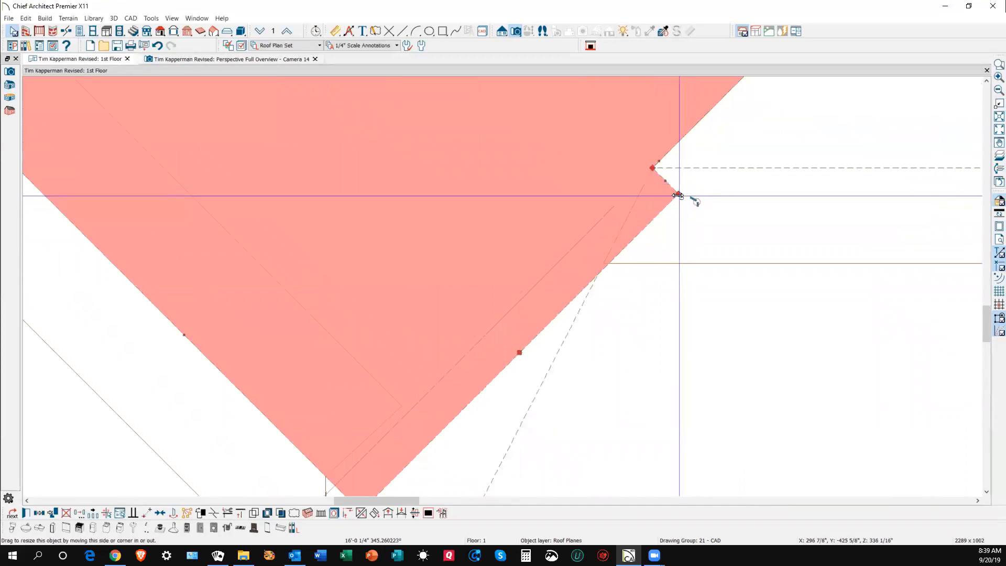
pyautogui.moveTo(663, 188)
pyautogui.mouseDown()
pyautogui.moveTo(654, 168)
pyautogui.moveTo(656, 176)
pyautogui.mouseUp()
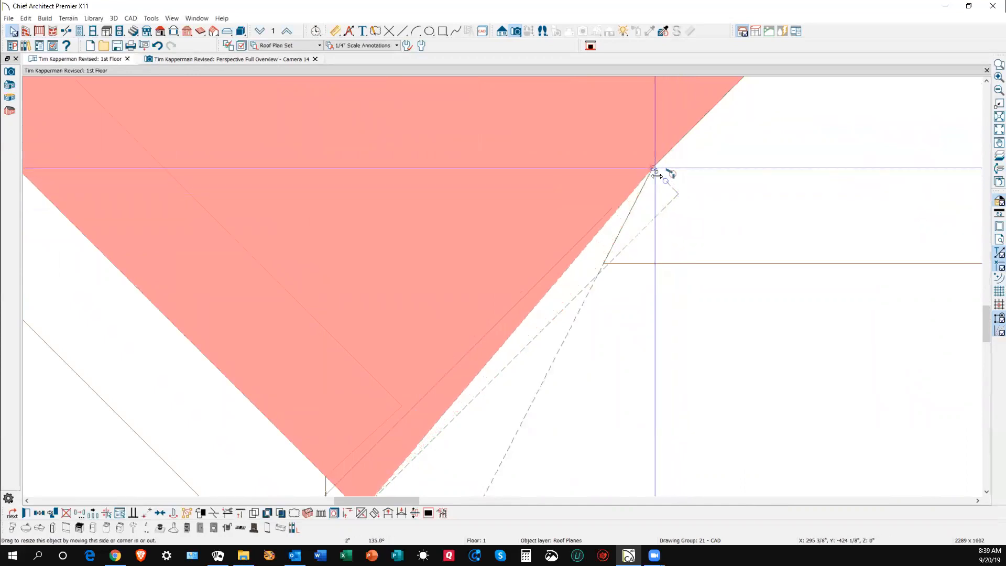
# - Attempt to join the plane's short lower edge to the dashed roof edge; the join is refused
pyautogui.scroll(-4, 655, 202)
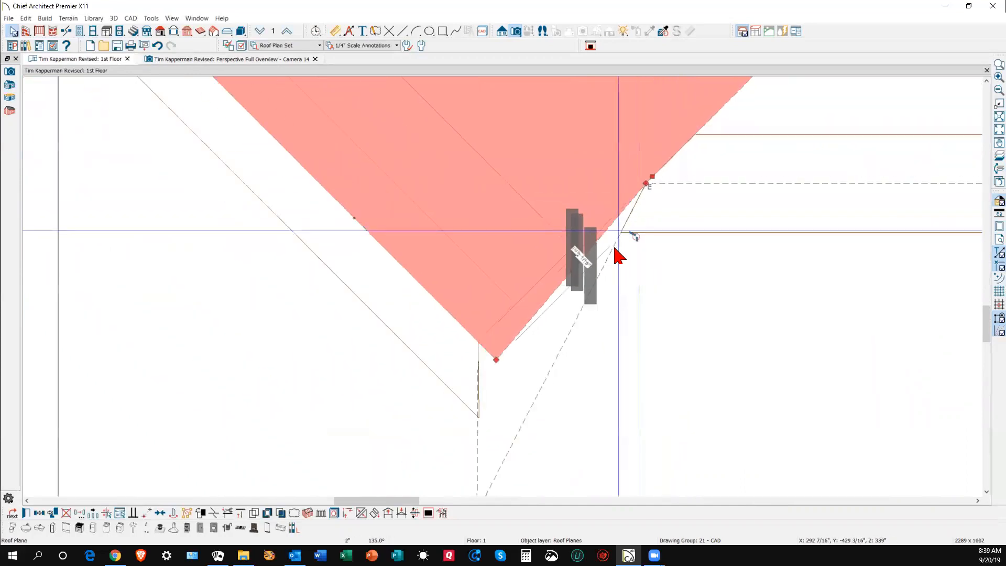
pyautogui.click(564, 281)
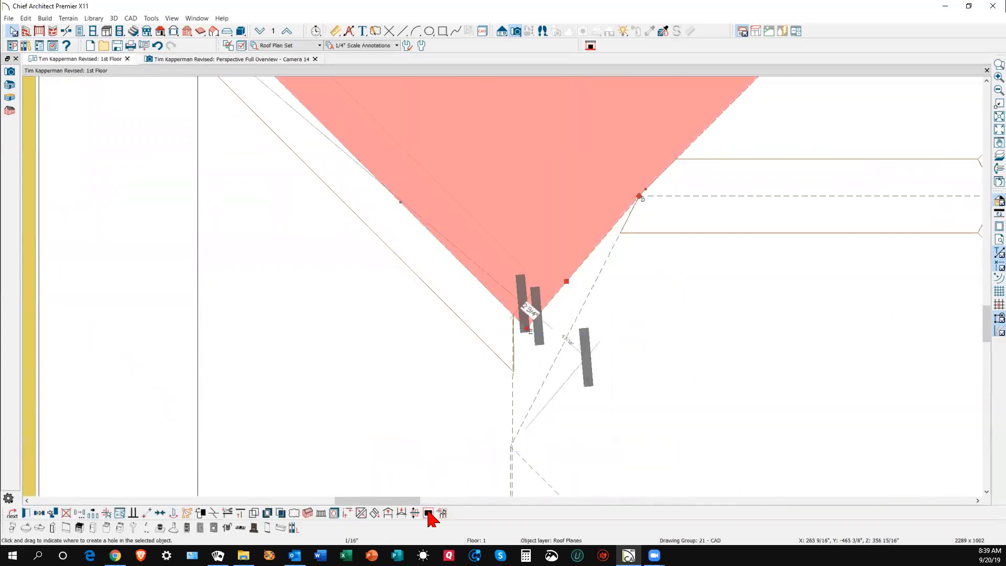
pyautogui.click(361, 513)
pyautogui.click(577, 318)
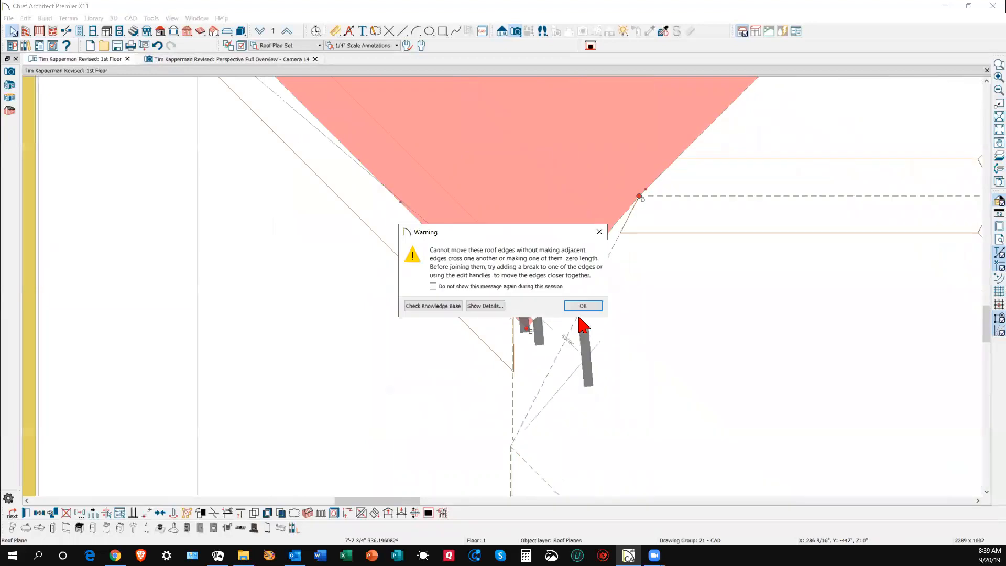
pyautogui.click(582, 306)
pyautogui.click(658, 338)
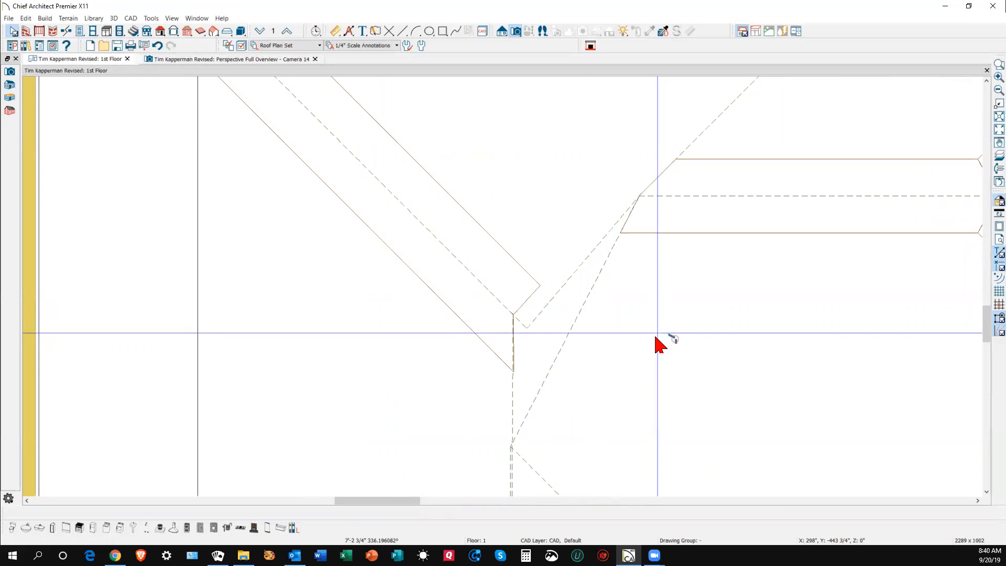
pyautogui.hotkey('ctrl', 'Tab')
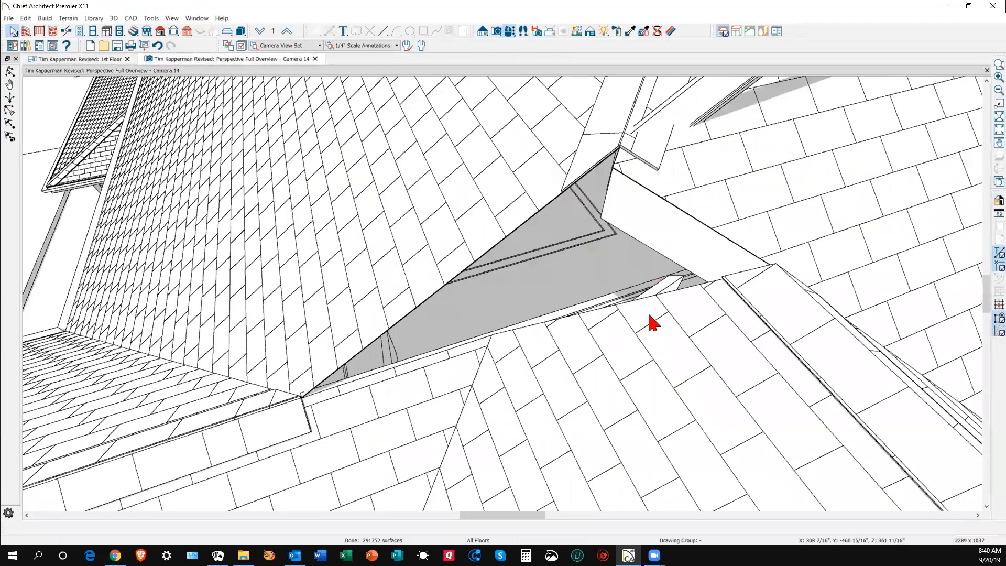
# - Pull the upper-right roof plane's lower edge up toward the valley corner in 3D
pyautogui.click(655, 308)
pyautogui.click(686, 207)
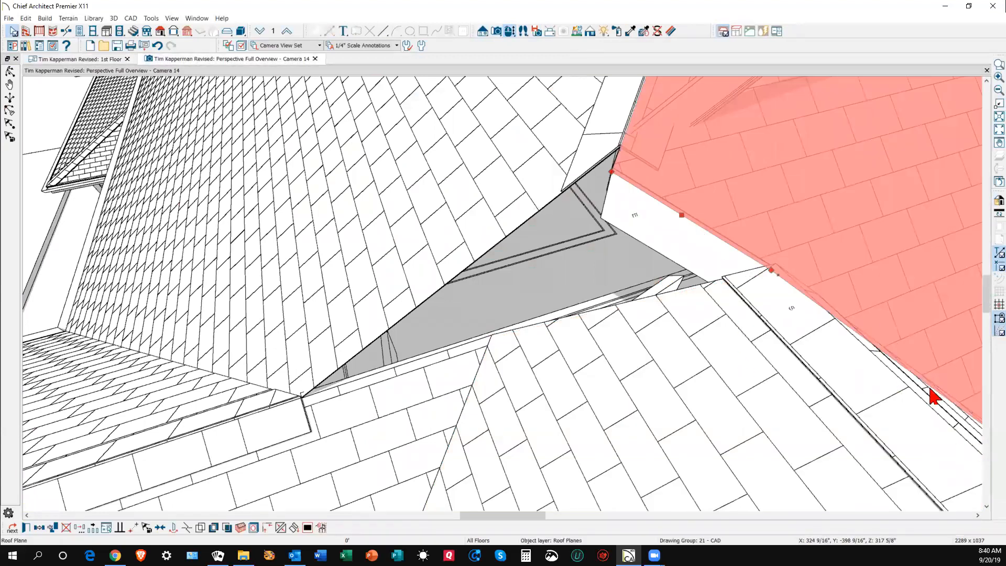
pyautogui.press('Escape')
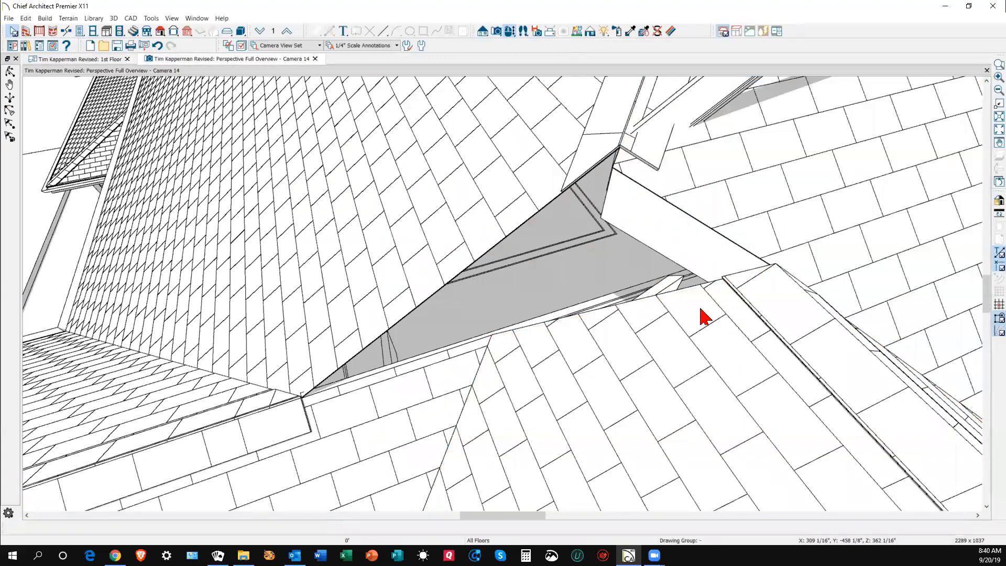
pyautogui.click(740, 254)
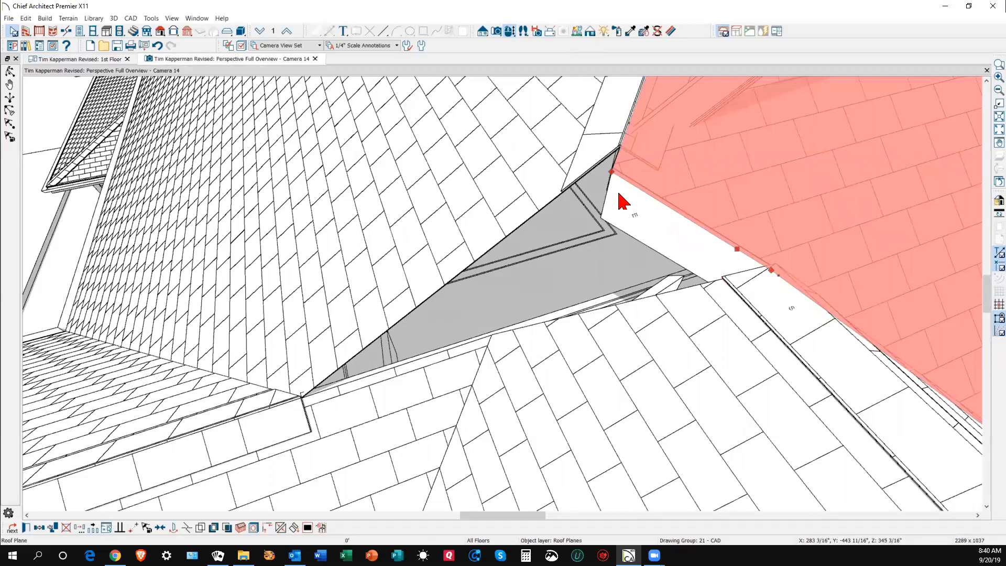
pyautogui.moveTo(613, 171); pyautogui.dragTo(620, 145)
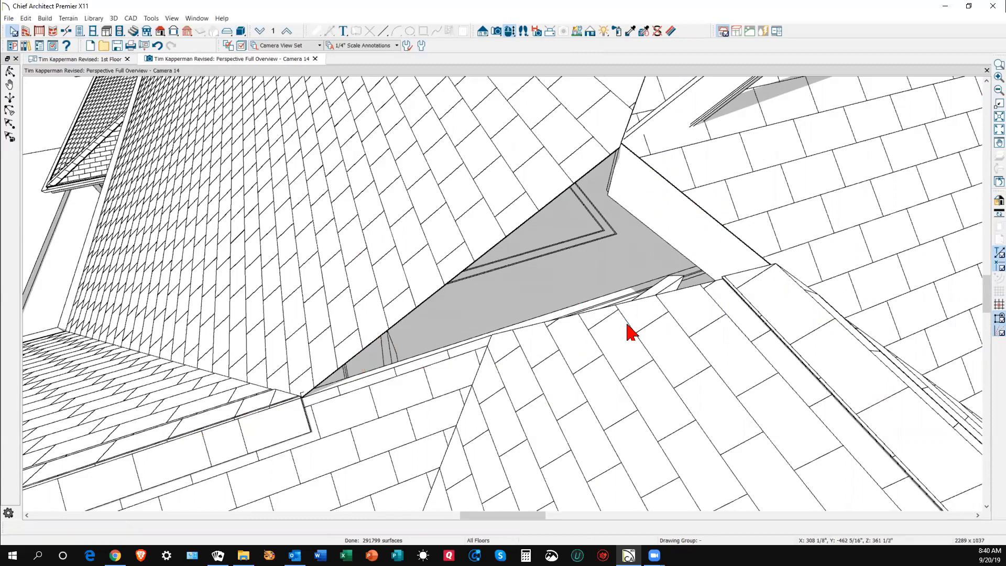
# - Zoom out to inspect the second-floor hip roof, then return to the full 1st Floor plan
pyautogui.scroll(-10, 628, 325)
pyautogui.scroll(-2, 628, 327)
pyautogui.scroll(10, 623, 366)
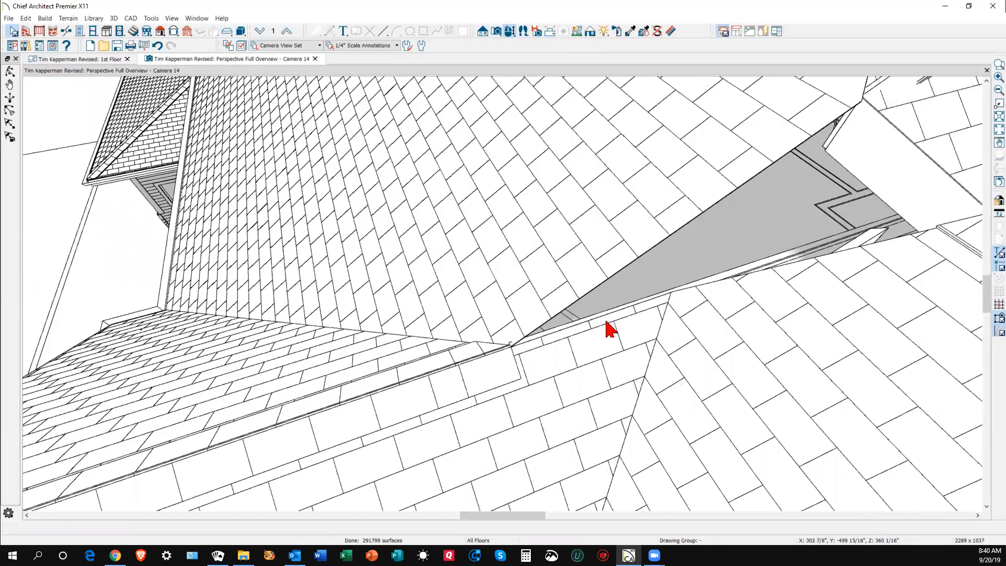
pyautogui.scroll(-5, 601, 336)
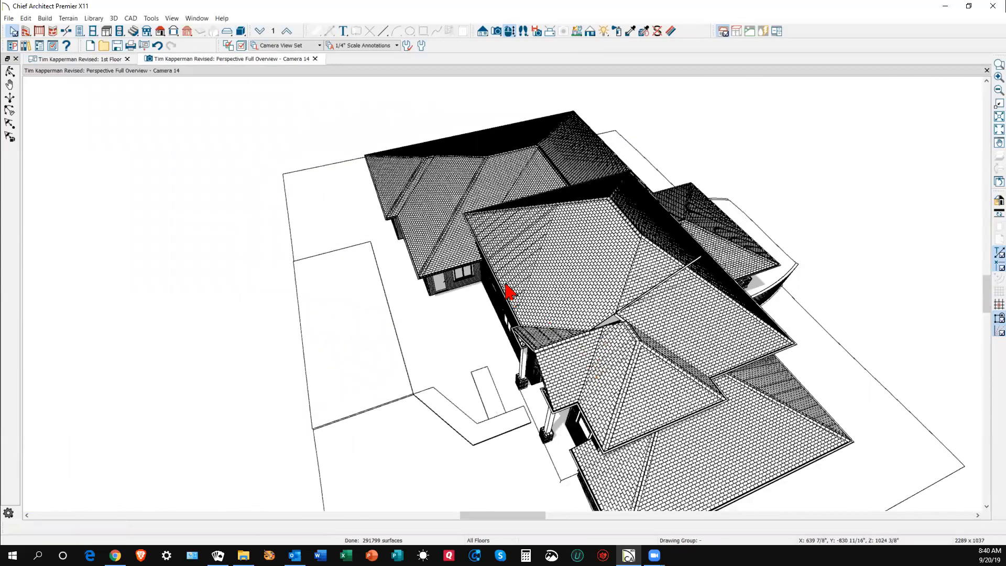
pyautogui.click(507, 291)
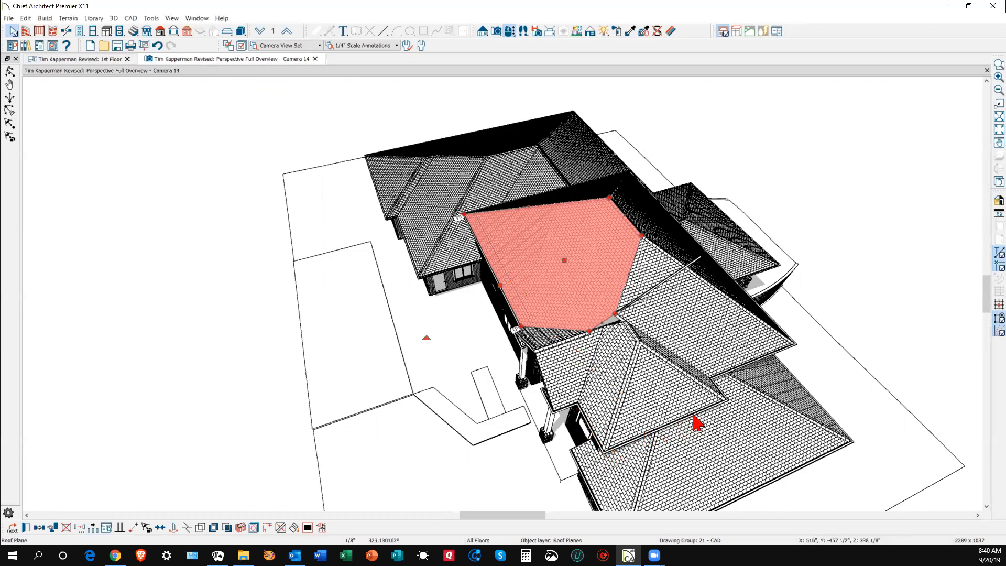
pyautogui.press('Escape')
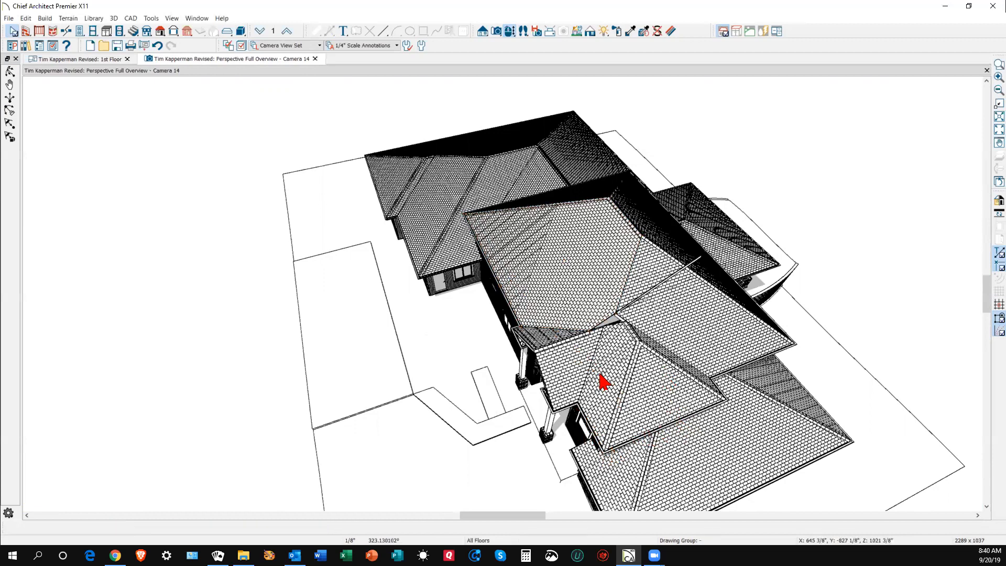
pyautogui.hotkey('ctrl', 'Tab')
pyautogui.scroll(-6, 605, 335)
pyautogui.scroll(-5, 596, 289)
pyautogui.scroll(2, 714, 422)
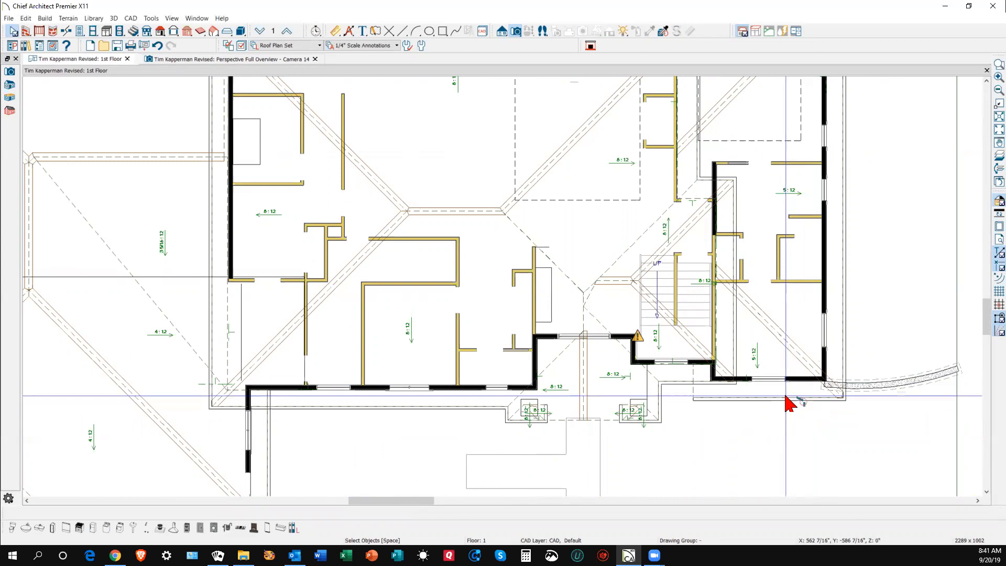
# - Check the 2nd floor, then select the 2'-2 7/16" unconnected wall flagged beside the 1st-floor stair
pyautogui.click(285, 31)
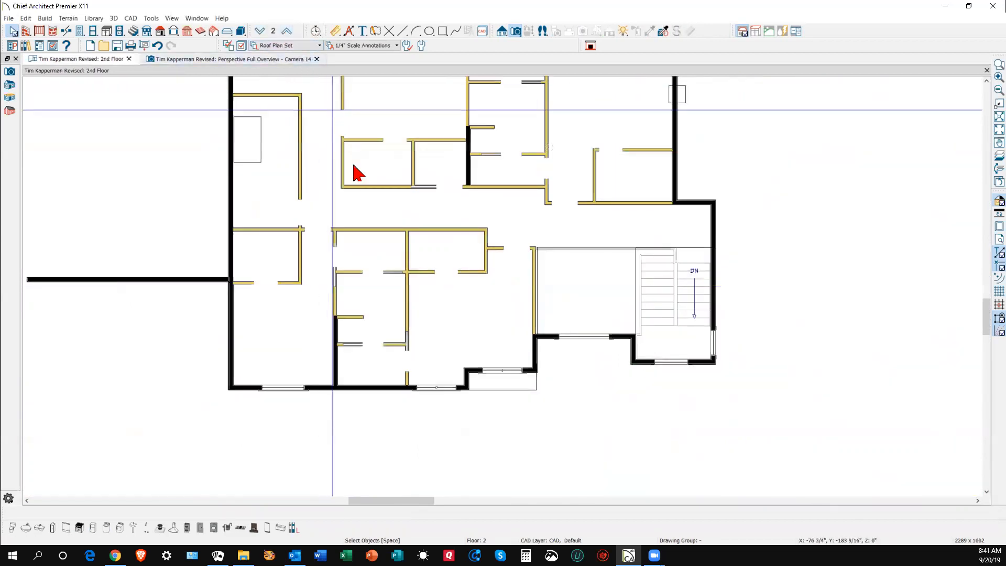
pyautogui.click(260, 32)
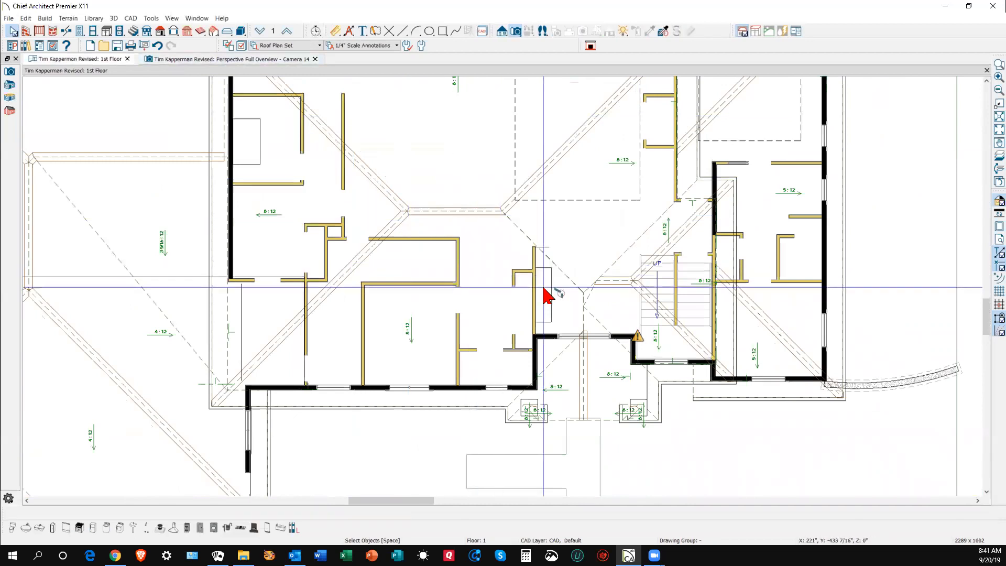
pyautogui.scroll(5, 635, 342)
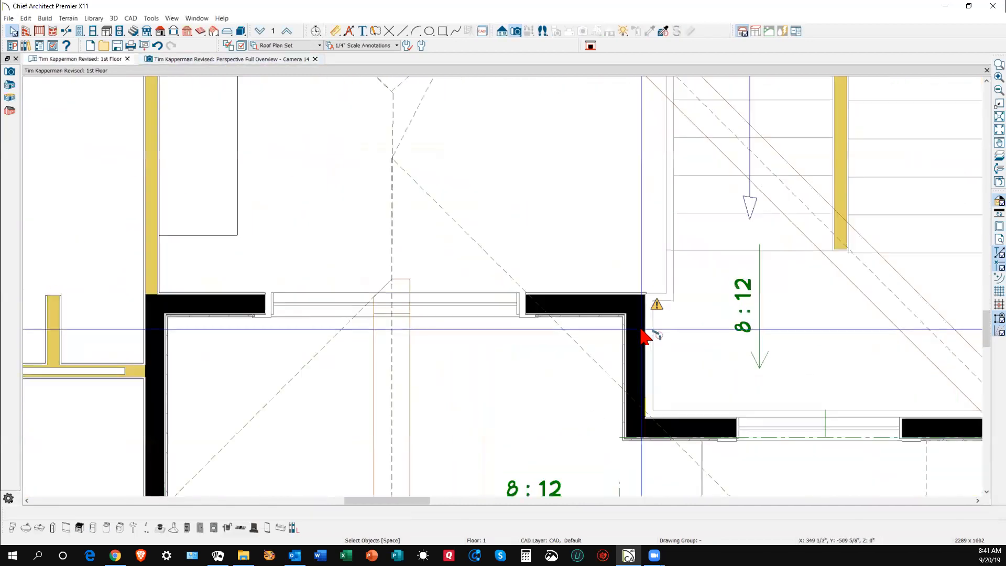
pyautogui.scroll(3, 644, 335)
pyautogui.click(672, 292)
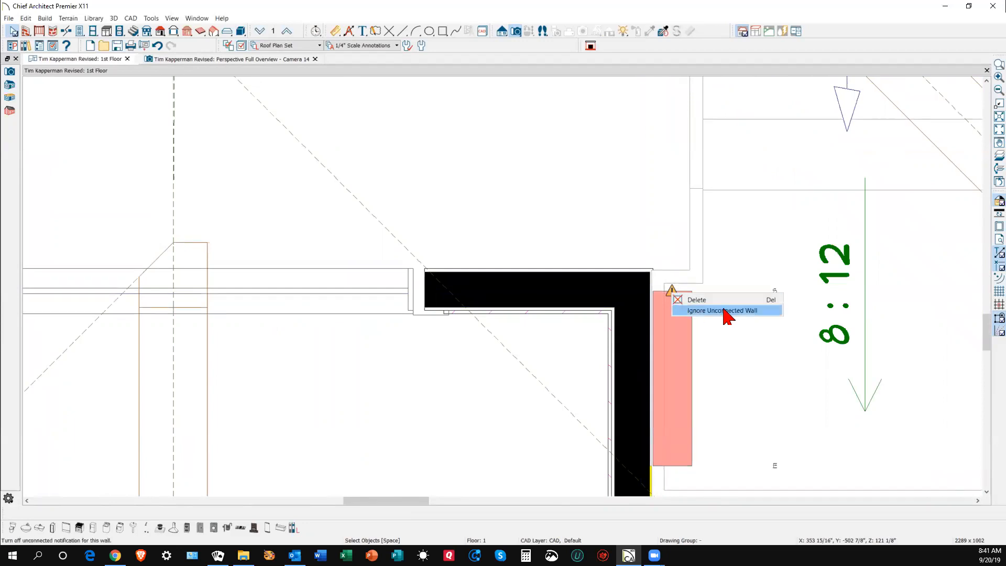
pyautogui.click(666, 330)
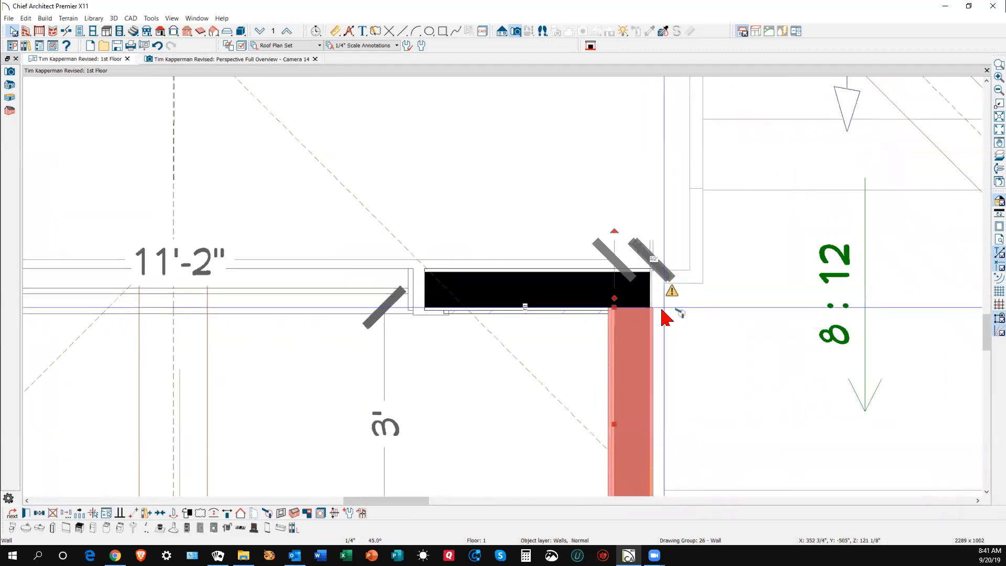
pyautogui.scroll(-2, 665, 317)
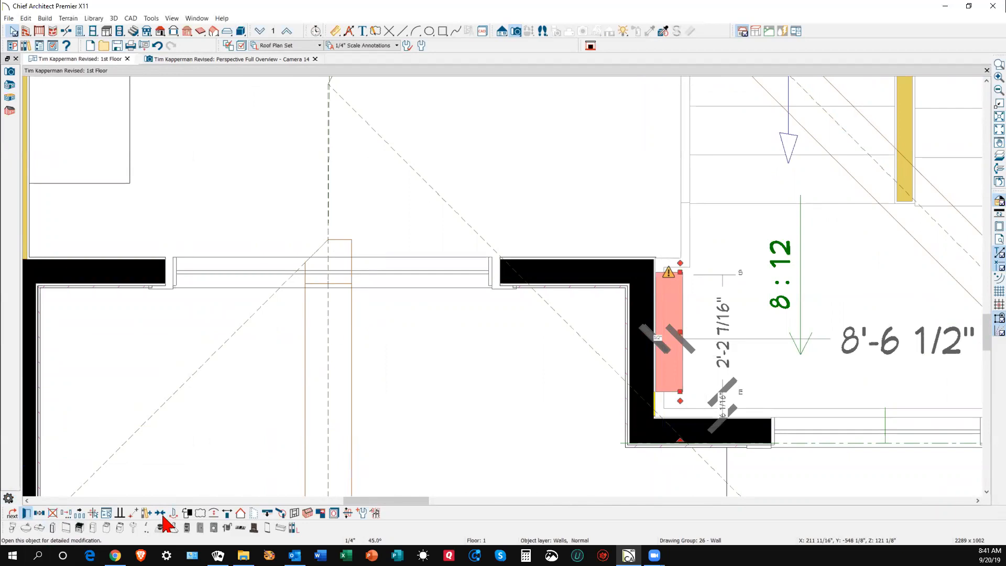
# - Inspect the short wall's specification and try lengthening it toward the corner, then cancel
pyautogui.click(26, 514)
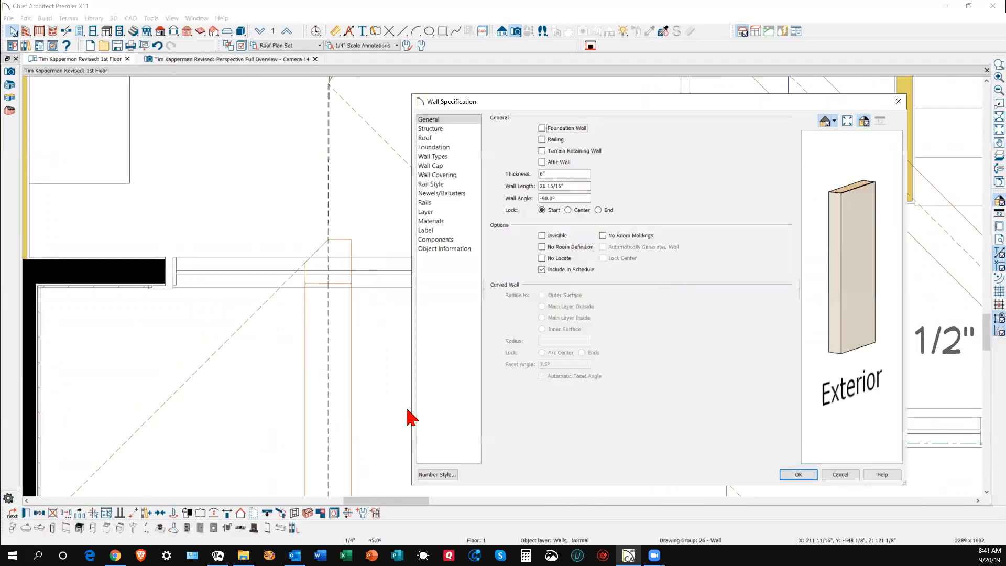
pyautogui.click(840, 474)
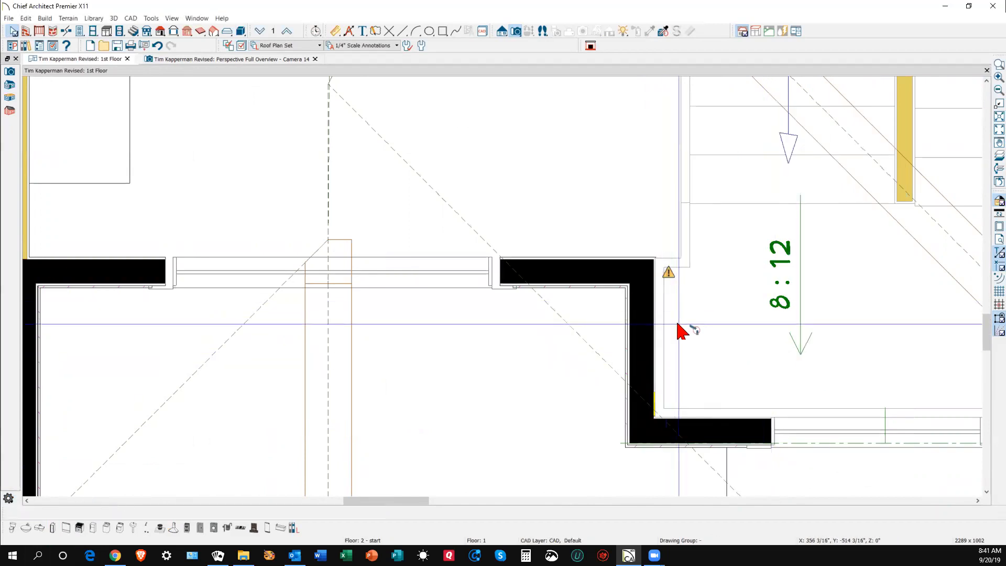
pyautogui.click(678, 323)
pyautogui.moveTo(680, 272); pyautogui.dragTo(675, 254)
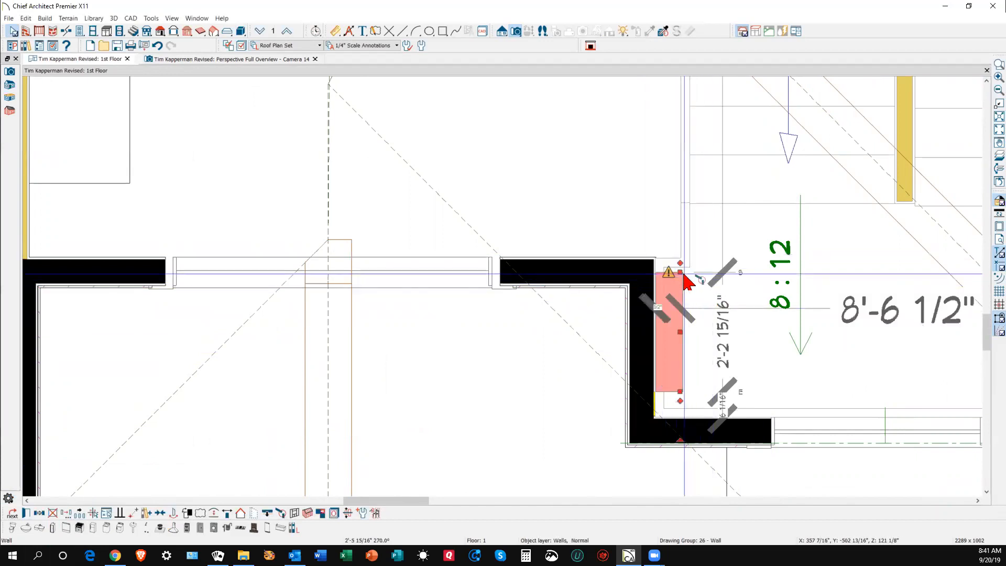
pyautogui.press('Delete')
# - Inspect the stair landing's specification beside the corner without changing it
pyautogui.click(688, 237)
pyautogui.scroll(-2, 577, 354)
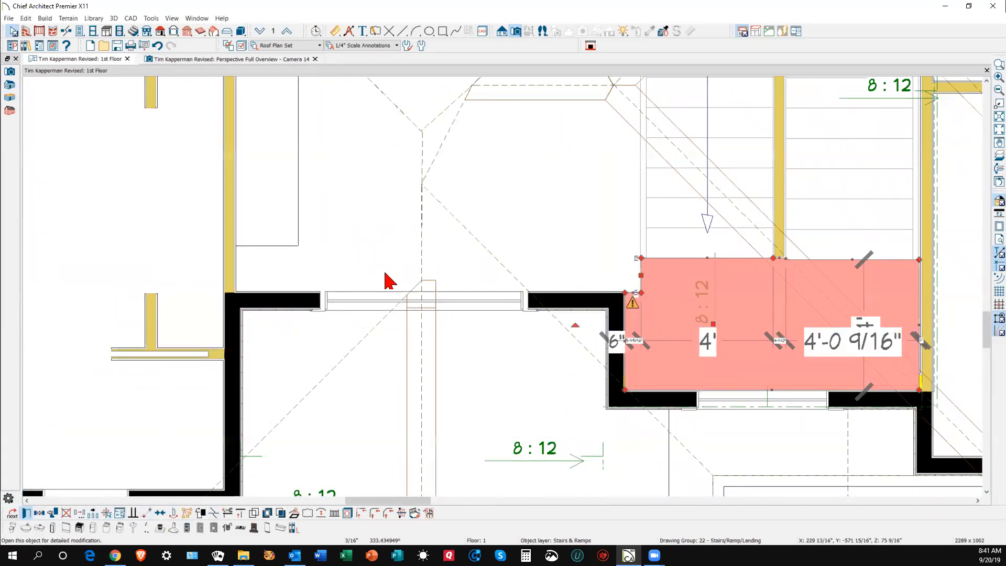
pyautogui.click(27, 512)
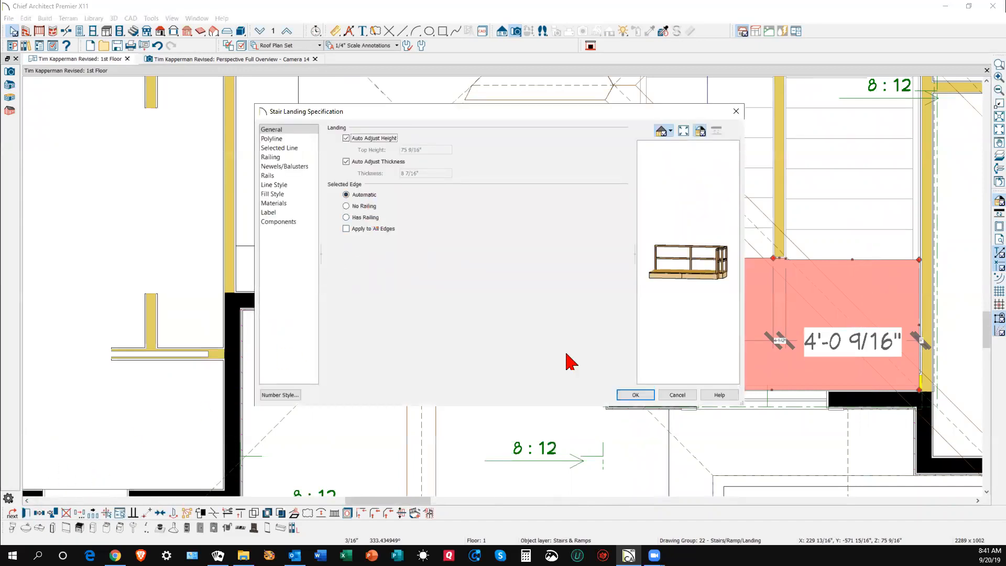
pyautogui.click(677, 396)
pyautogui.press('Escape')
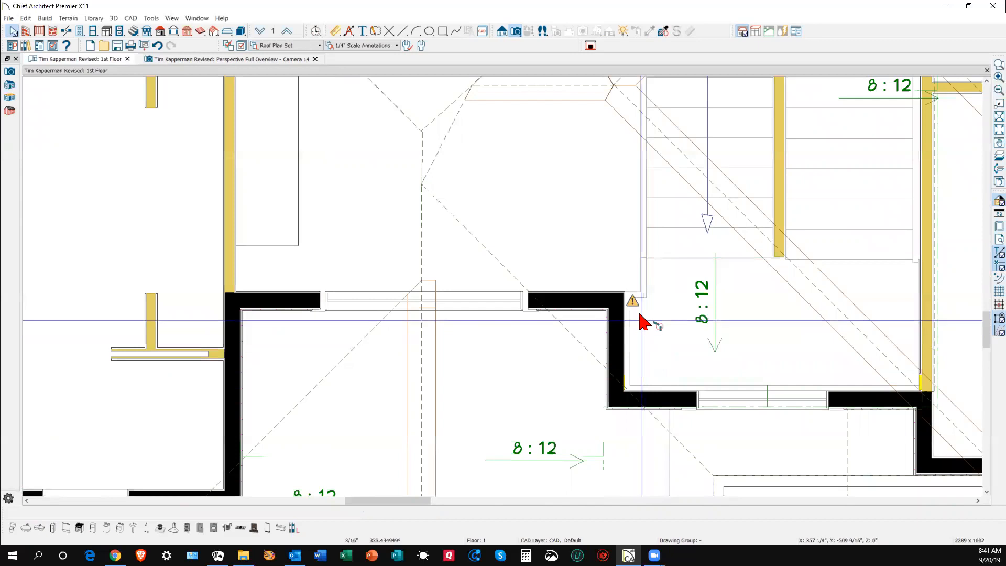
pyautogui.scroll(3, 642, 327)
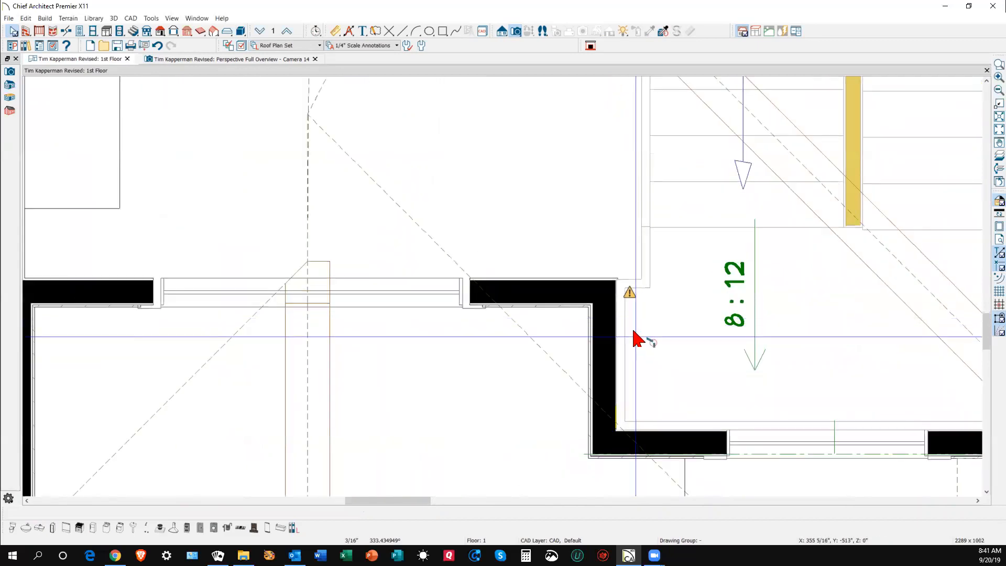
# - Stretch the top wall's right end to the corner and extend the vertical wall up to meet it
pyautogui.click(597, 301)
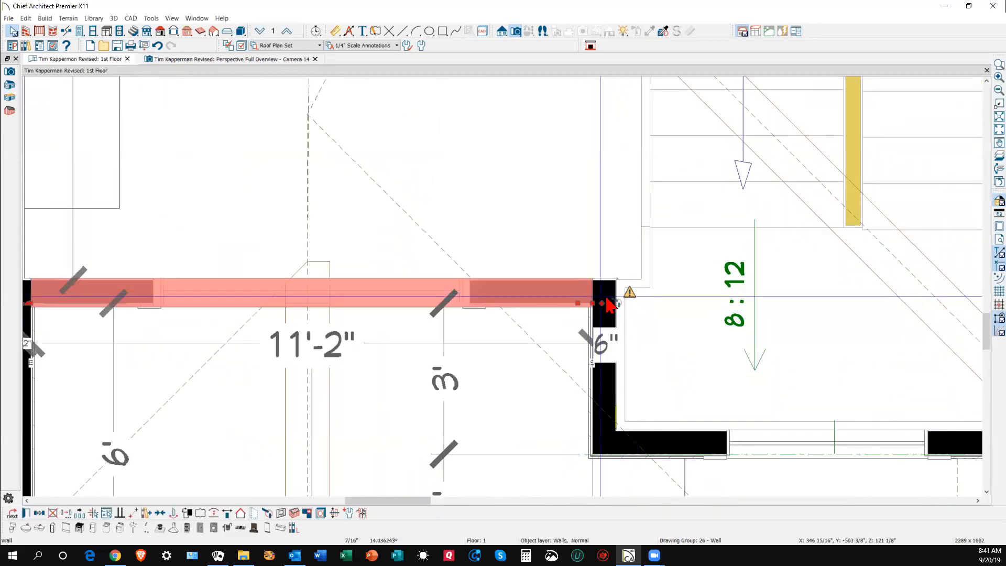
pyautogui.moveTo(608, 303); pyautogui.dragTo(603, 320)
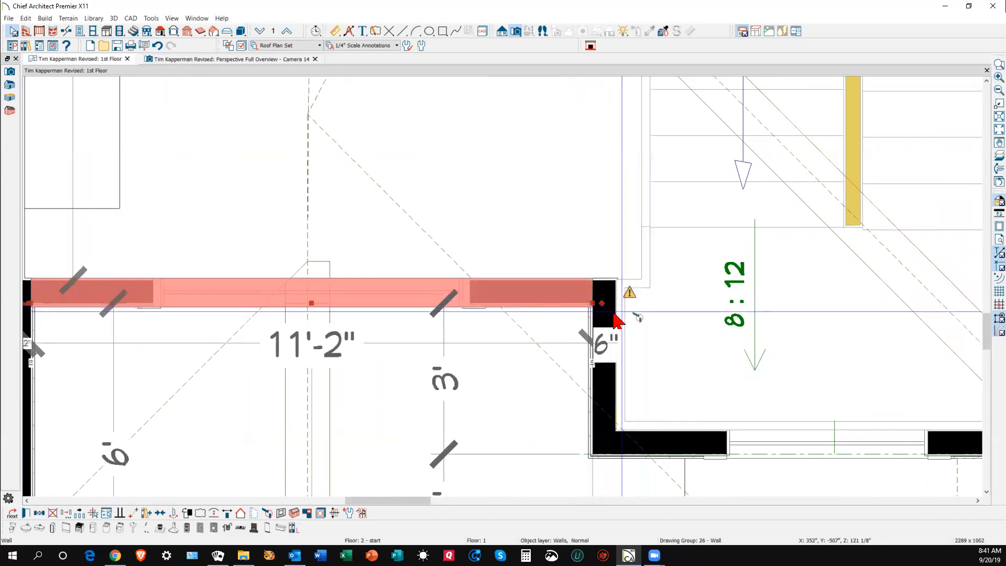
pyautogui.click(613, 380)
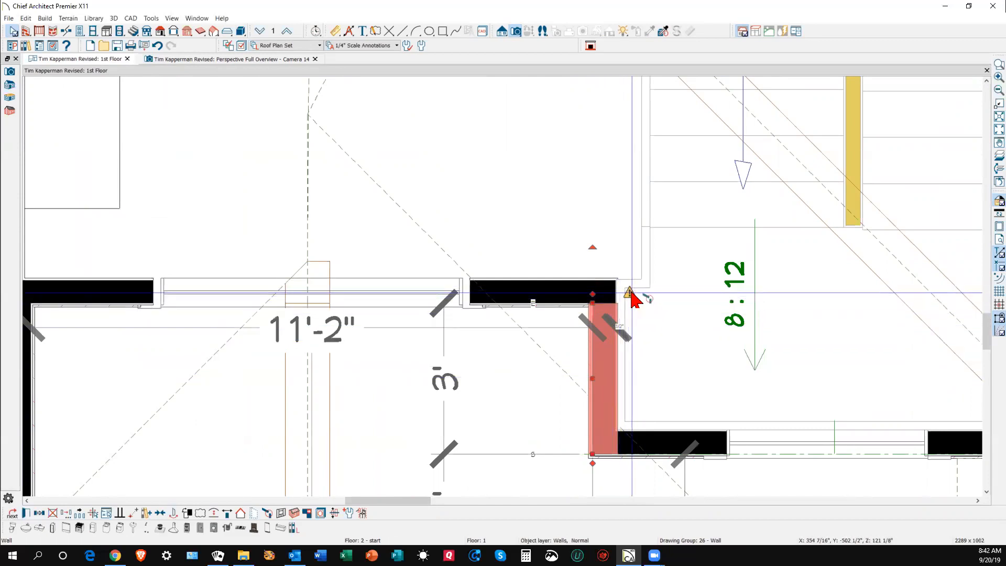
pyautogui.moveTo(594, 312); pyautogui.dragTo(658, 337)
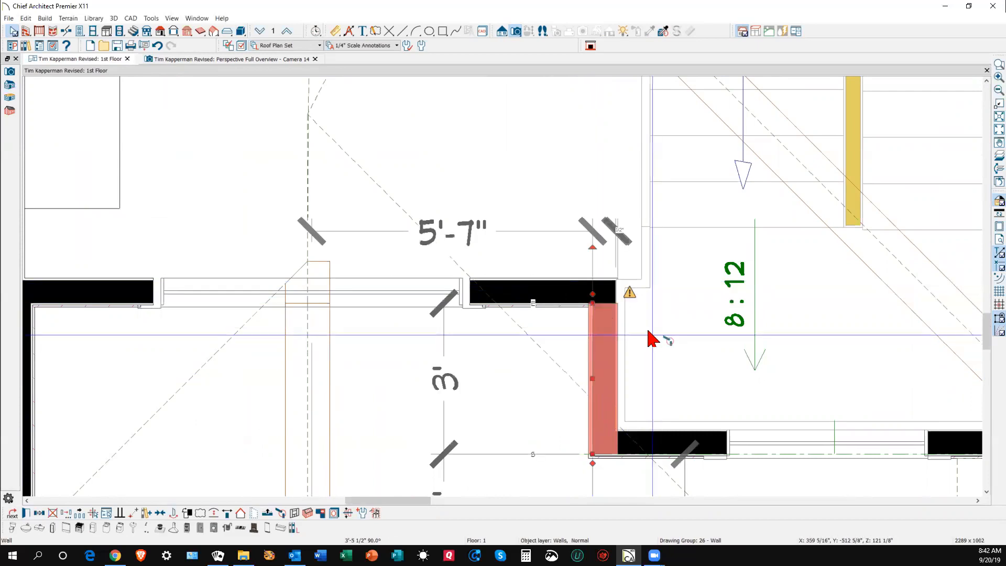
pyautogui.scroll(2, 621, 317)
pyautogui.scroll(-1, 626, 320)
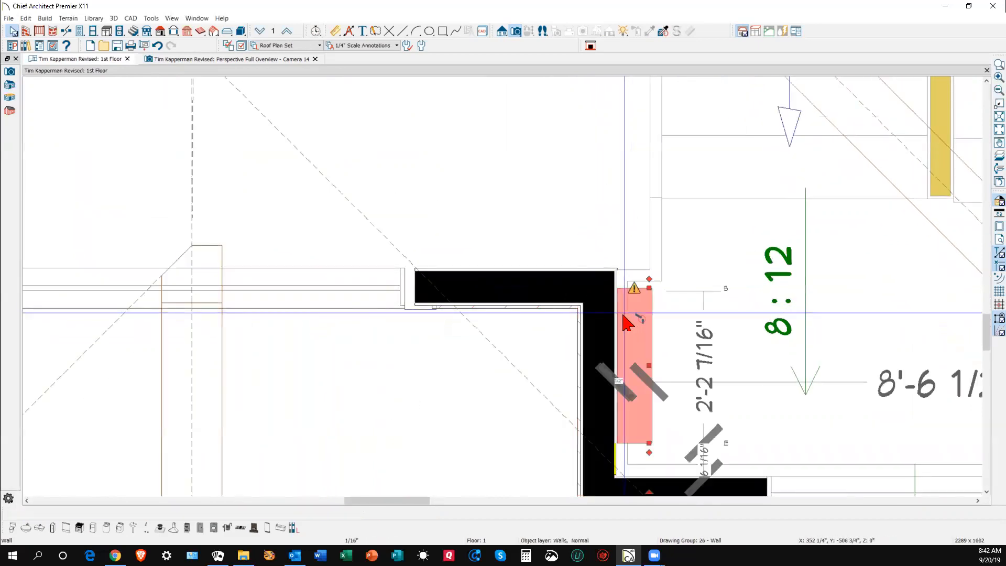
pyautogui.scroll(-1, 637, 333)
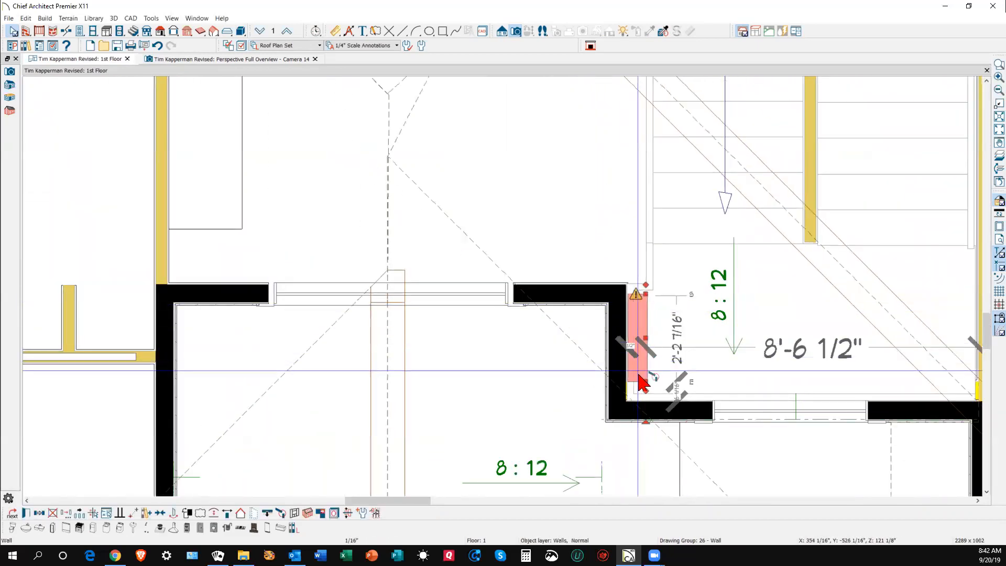
# - Check the horizontal wall, short vertical wall, stair landing and room fill at the corner, then clear the selection
pyautogui.click(648, 393)
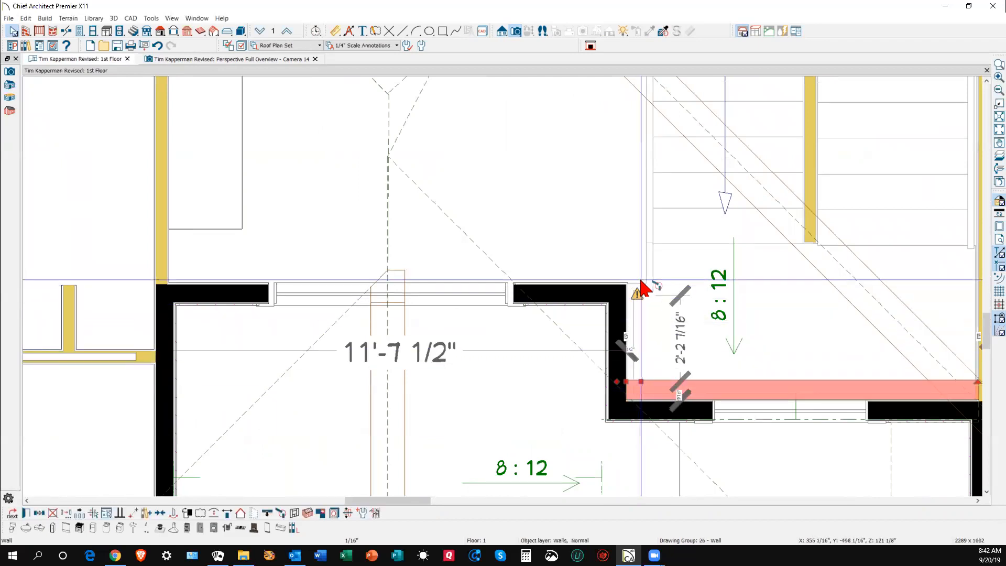
pyautogui.click(641, 298)
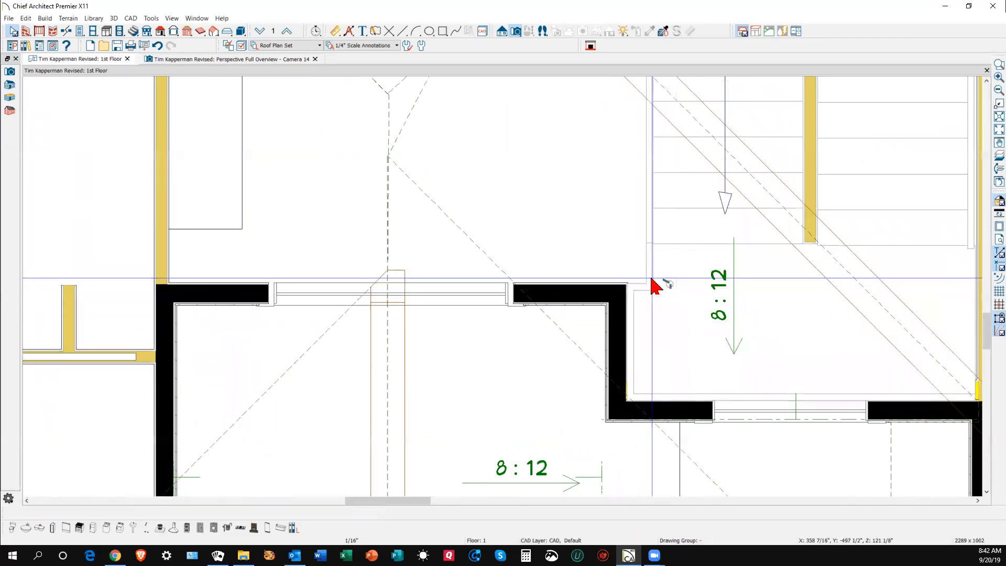
pyautogui.click(649, 289)
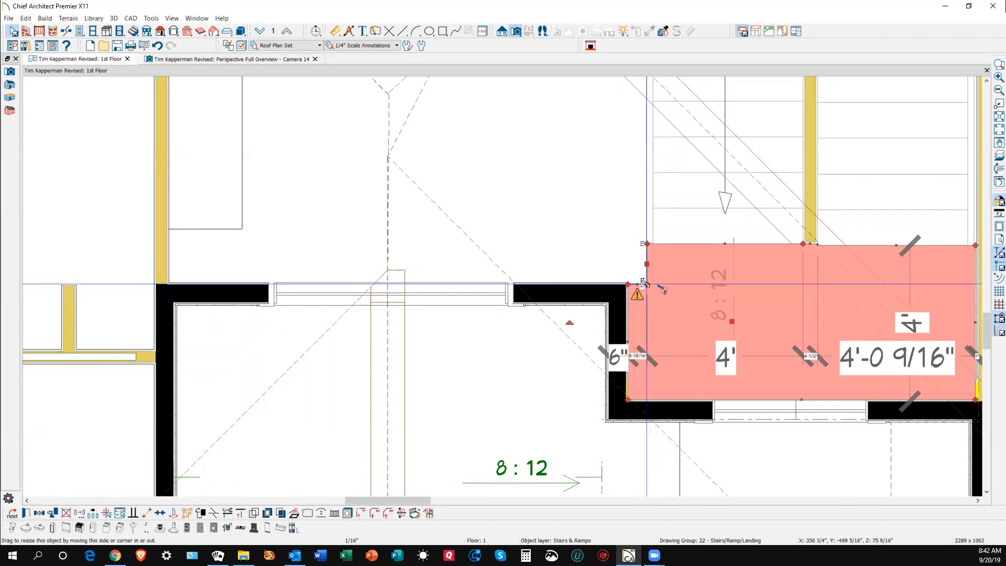
pyautogui.click(645, 288)
pyautogui.click(644, 306)
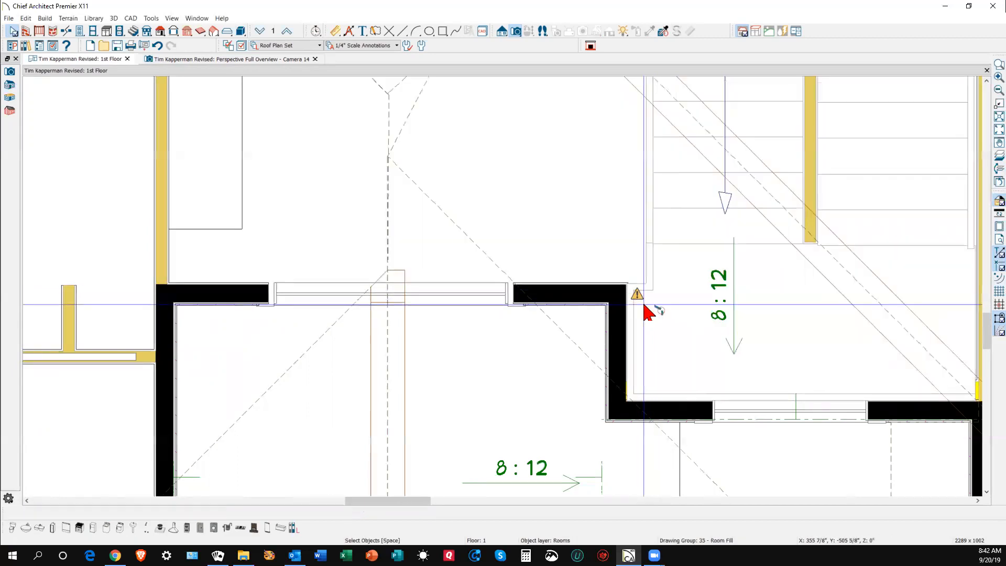
pyautogui.scroll(6, 643, 304)
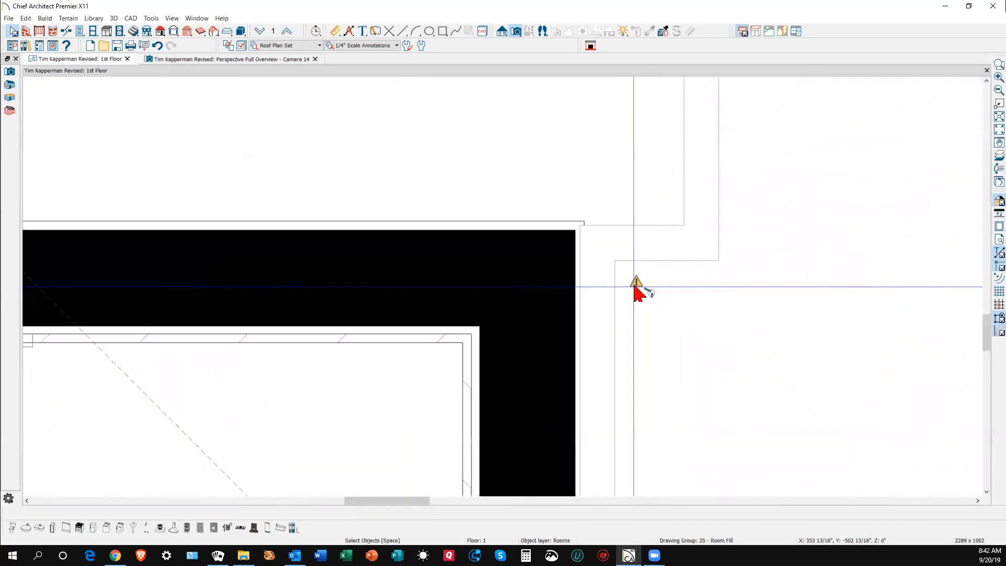
# - Apply Ignore Unconnected Wall to the short wall by the stair landing and zoom out to review
pyautogui.rightClick(636, 288)
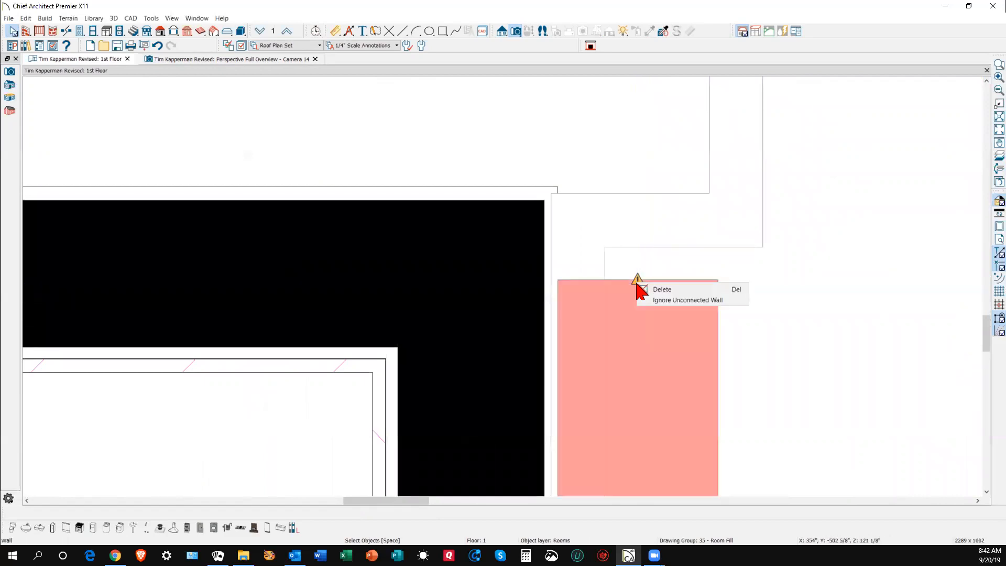
pyautogui.click(659, 301)
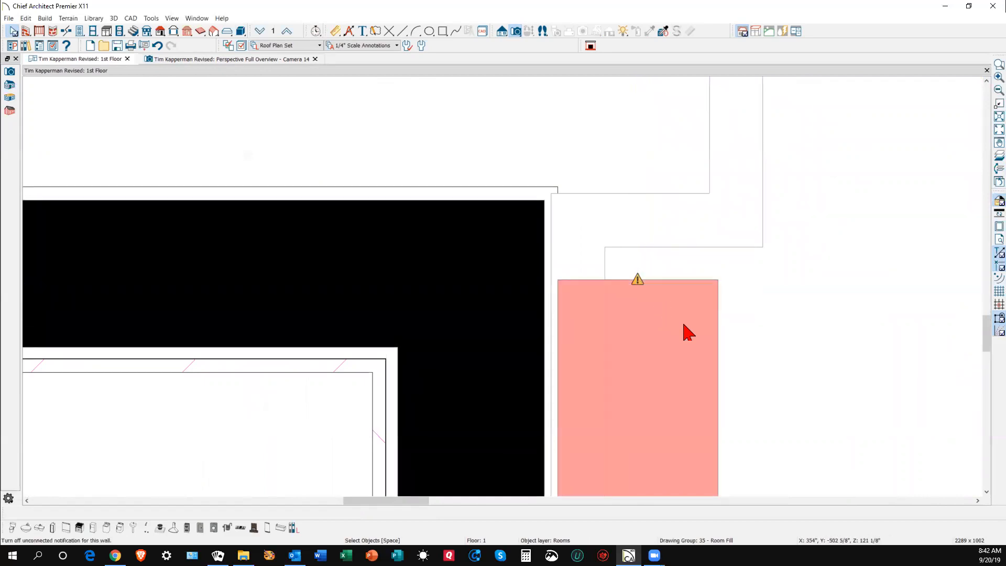
pyautogui.scroll(-4, 685, 333)
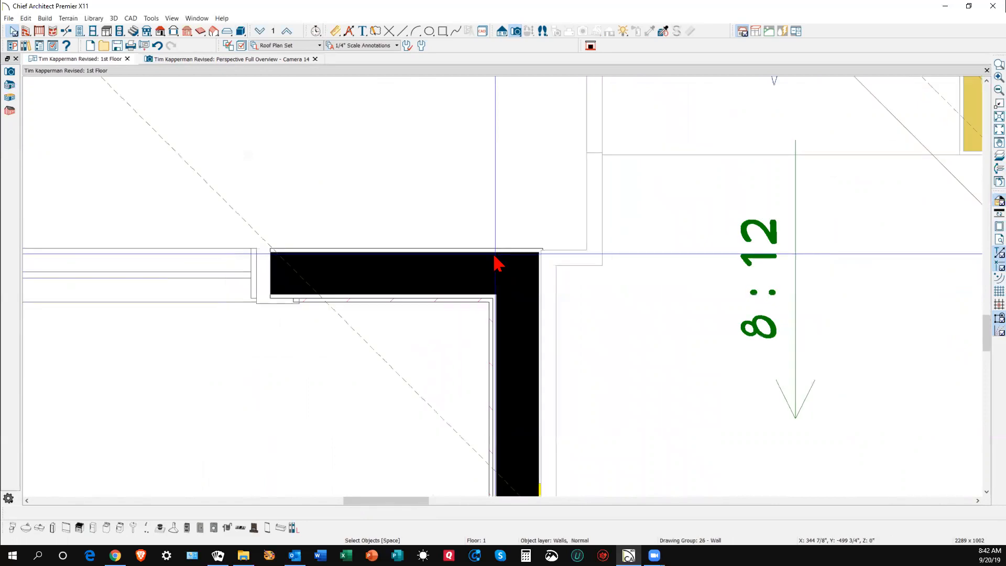
pyautogui.scroll(-5, 497, 262)
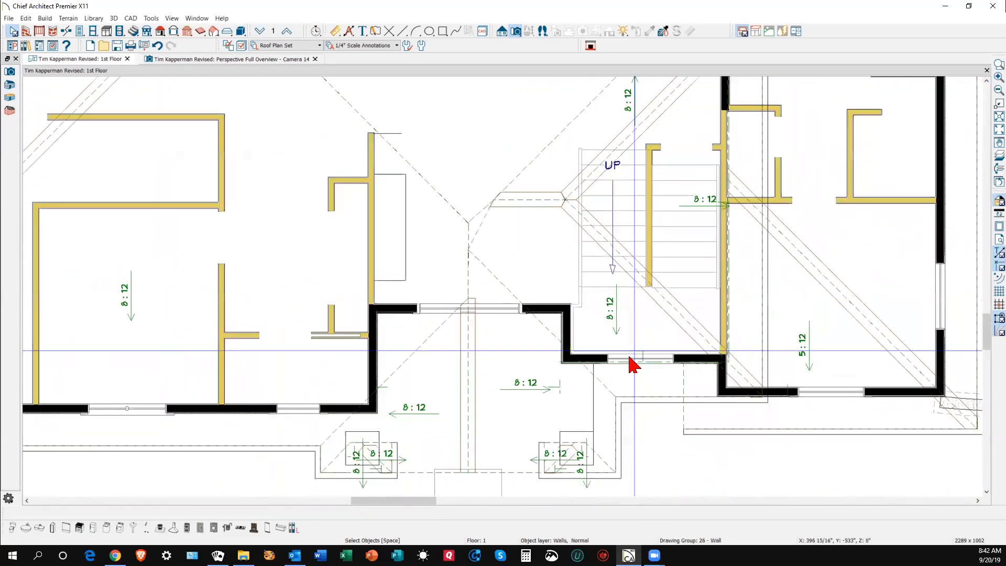
pyautogui.scroll(-3, 631, 361)
pyautogui.scroll(4, 511, 273)
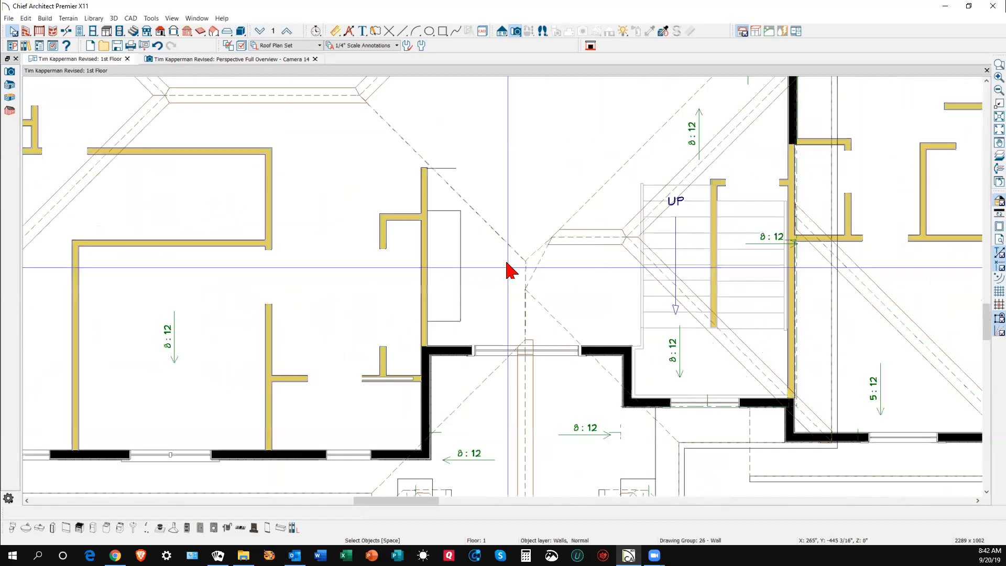
pyautogui.scroll(3, 508, 269)
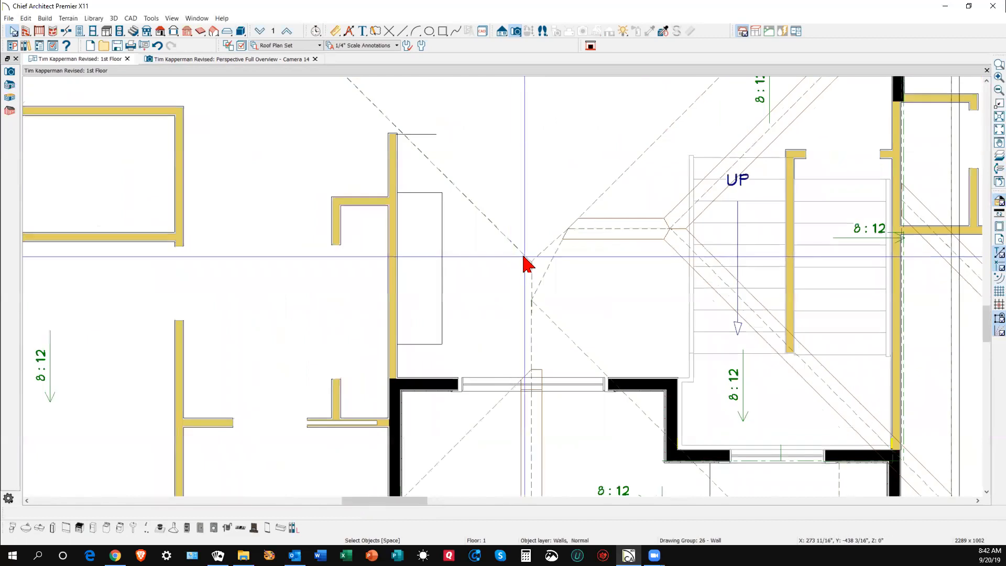
pyautogui.scroll(2, 526, 261)
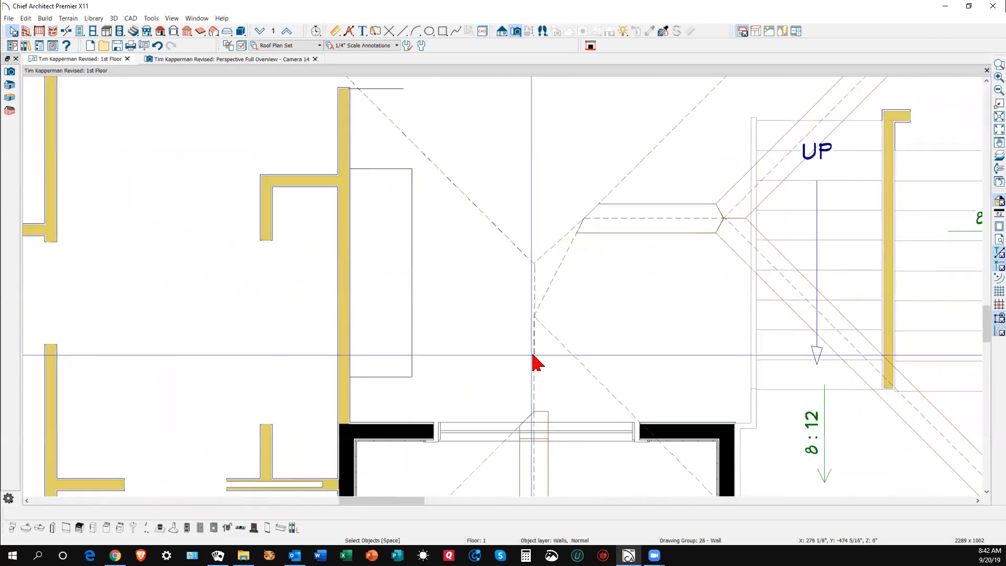
# - Use Join Roof Planes to connect the small triangular entry roof plane to its neighbouring plane
pyautogui.rightClick(538, 360)
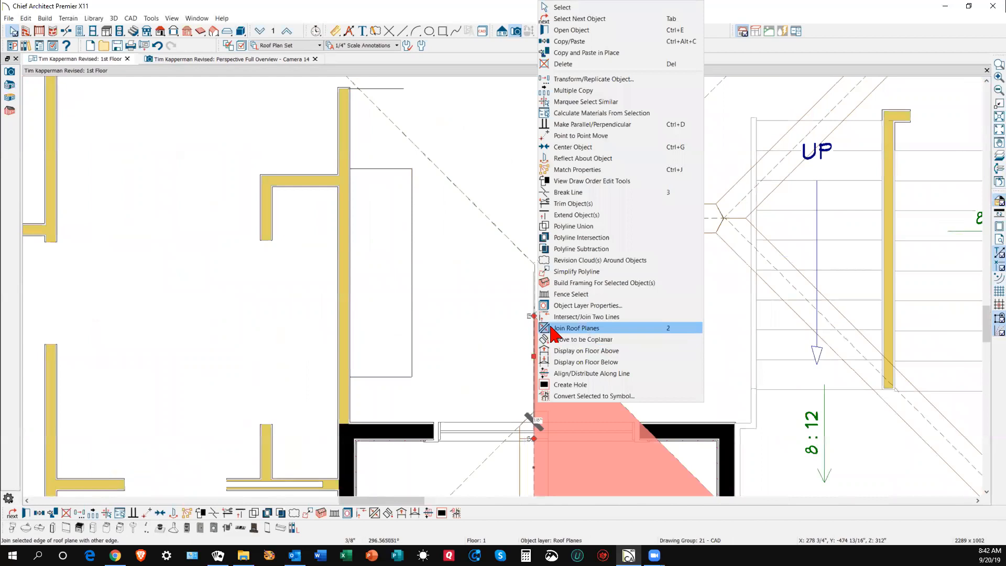
pyautogui.click(550, 329)
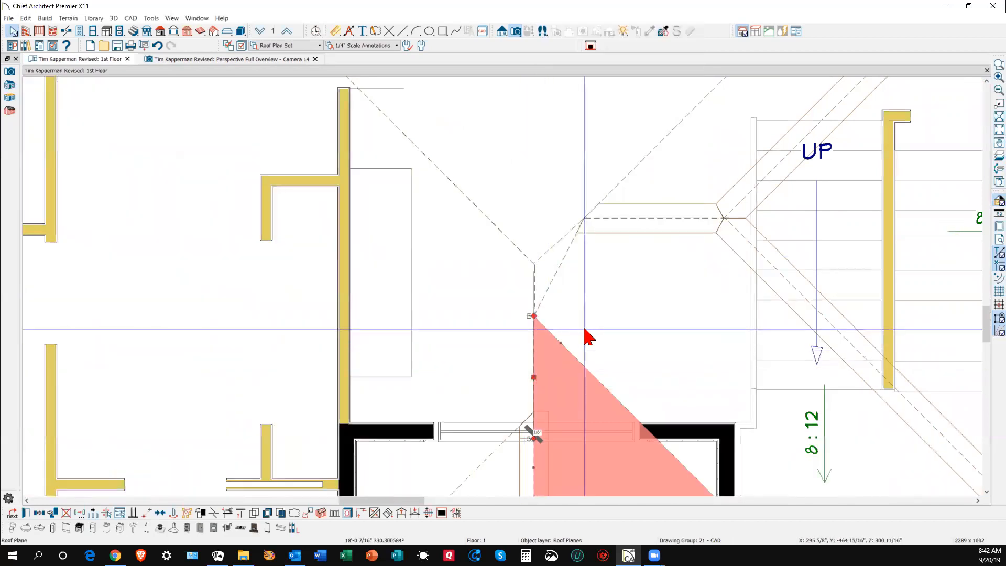
pyautogui.click(587, 336)
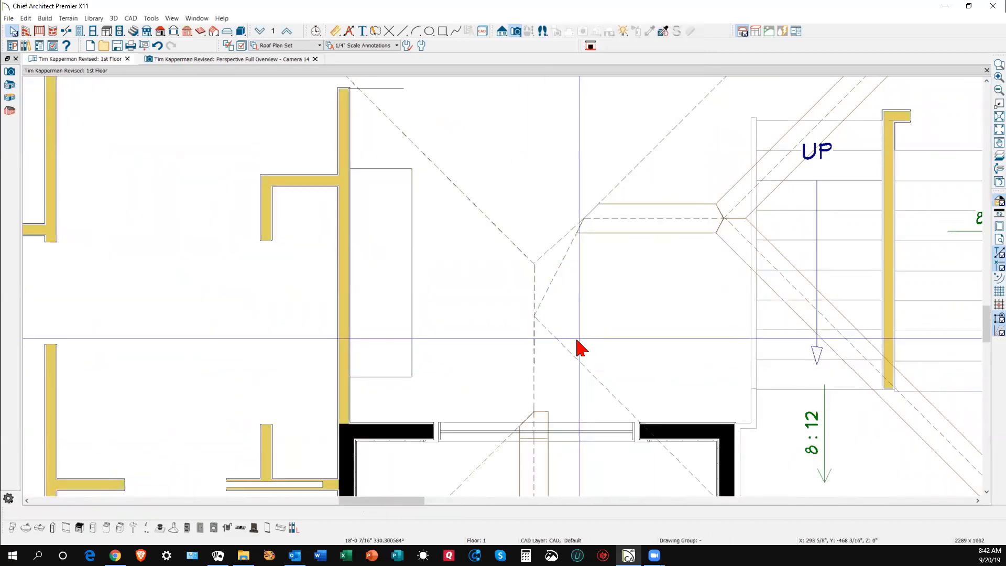
pyautogui.scroll(-2, 589, 287)
pyautogui.scroll(-1, 596, 287)
pyautogui.scroll(-1, 624, 378)
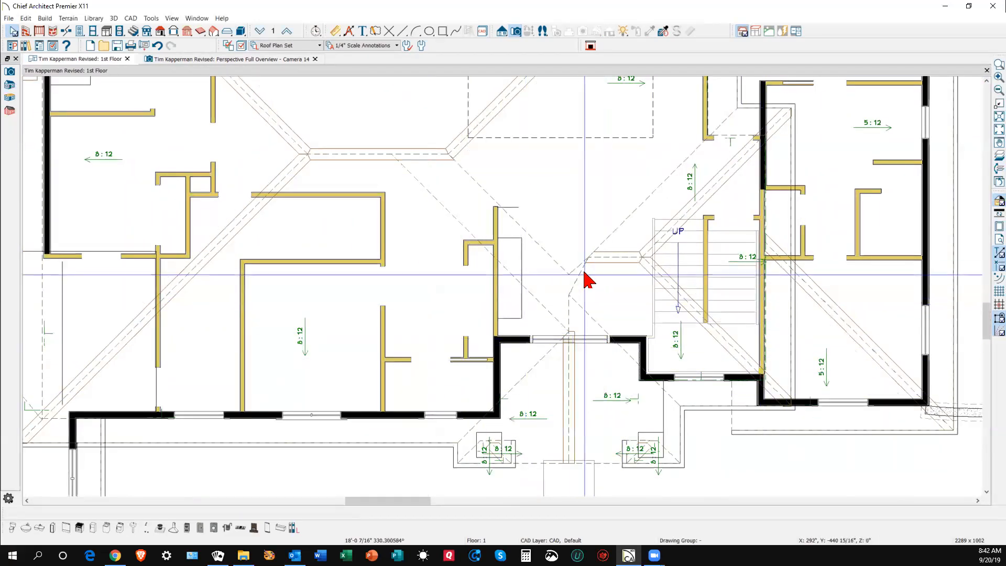
pyautogui.scroll(2, 577, 262)
pyautogui.scroll(2, 555, 258)
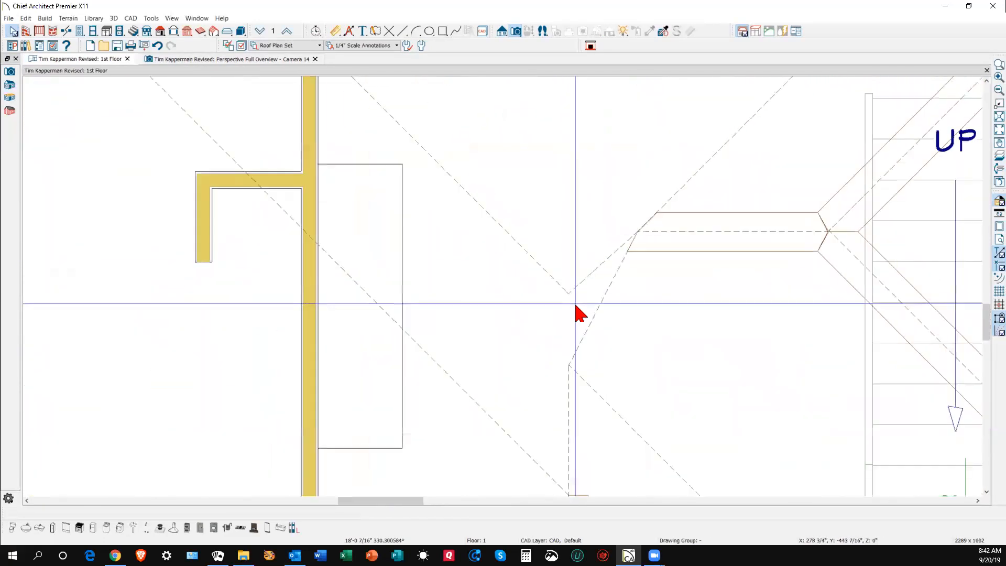
# - Draw a new 4:12 roof plane and drag its corners into a triangle in the valley
pyautogui.click(160, 31)
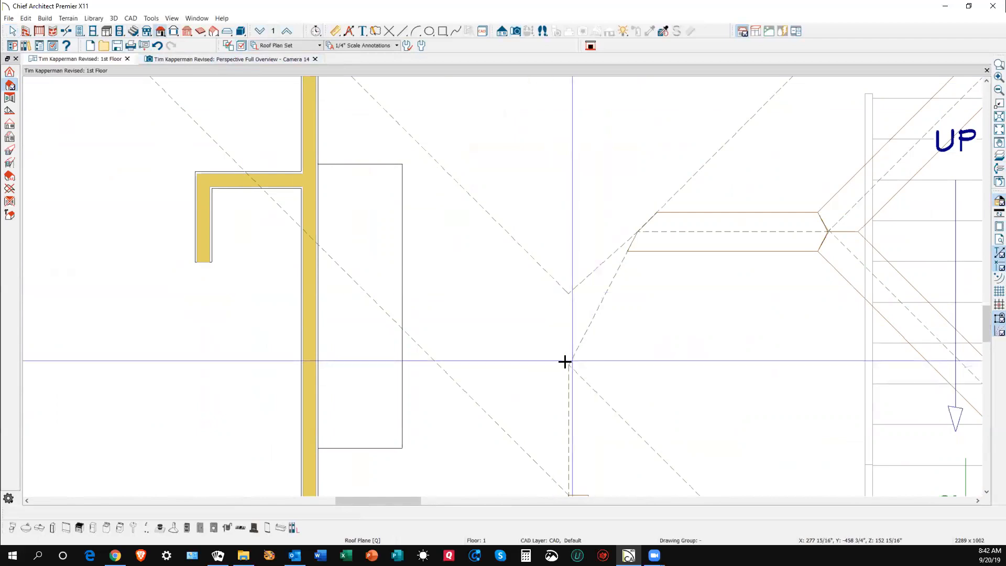
pyautogui.moveTo(569, 365); pyautogui.dragTo(590, 365)
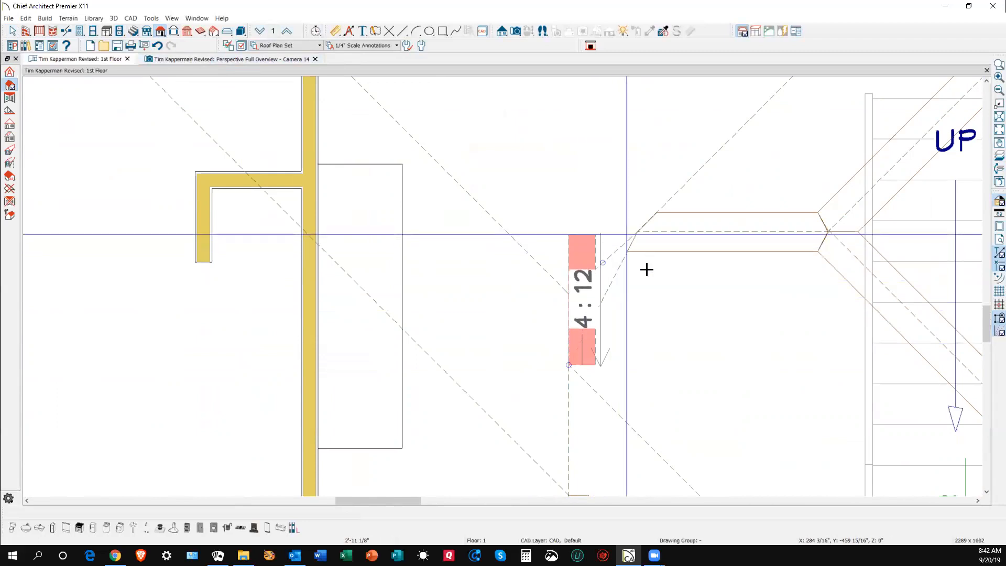
pyautogui.click(605, 286)
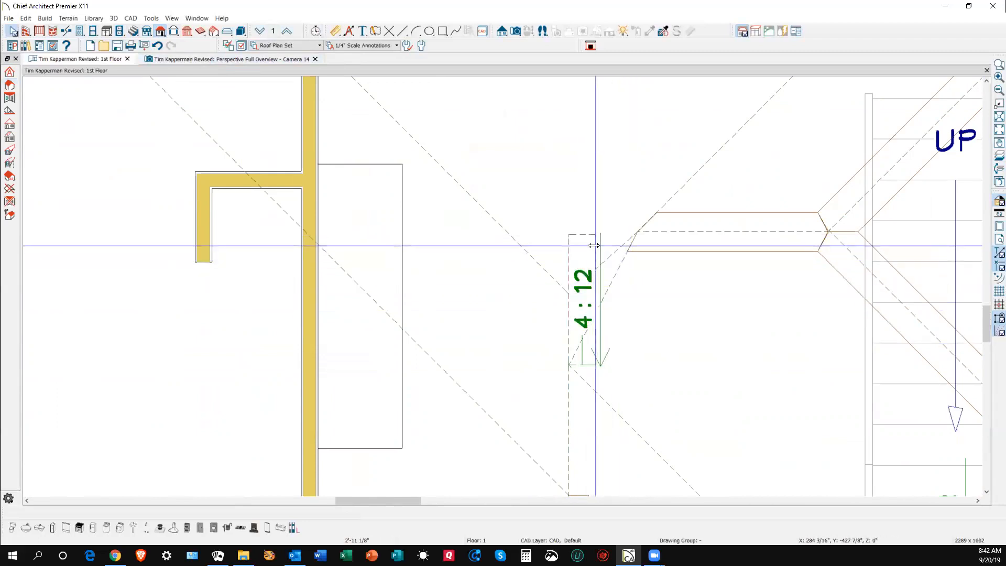
pyautogui.moveTo(596, 234); pyautogui.dragTo(635, 230)
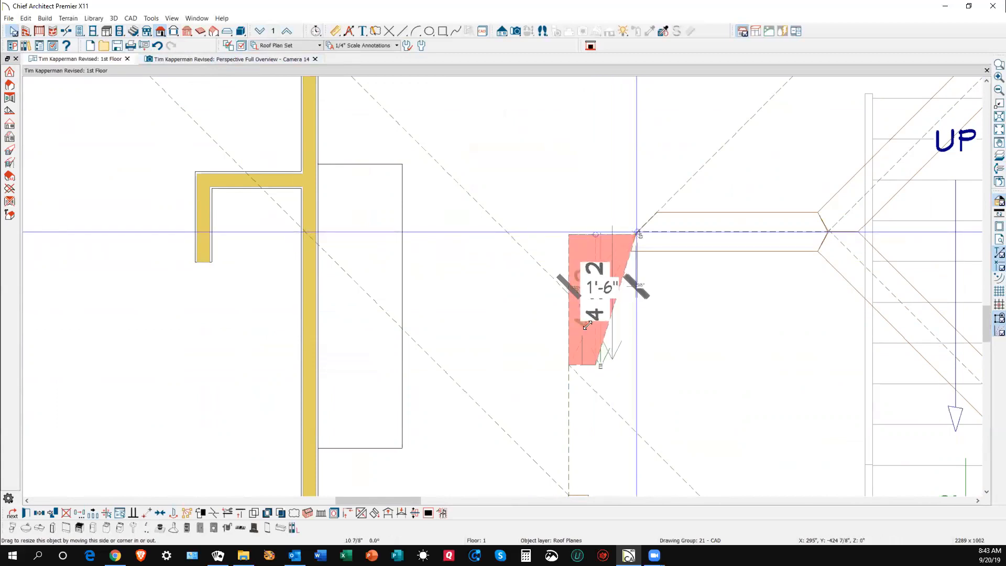
pyautogui.moveTo(596, 364); pyautogui.dragTo(577, 370)
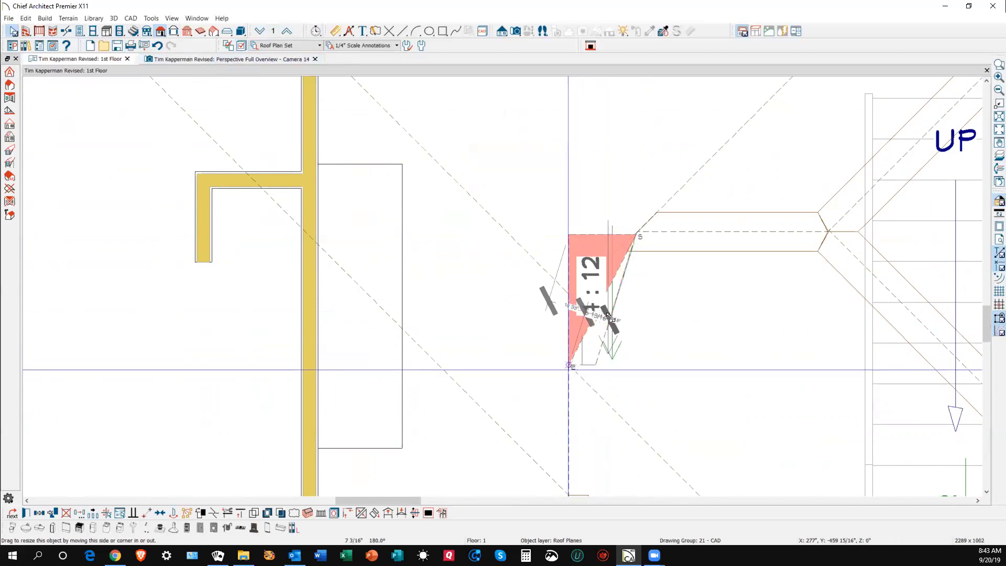
pyautogui.press('Escape')
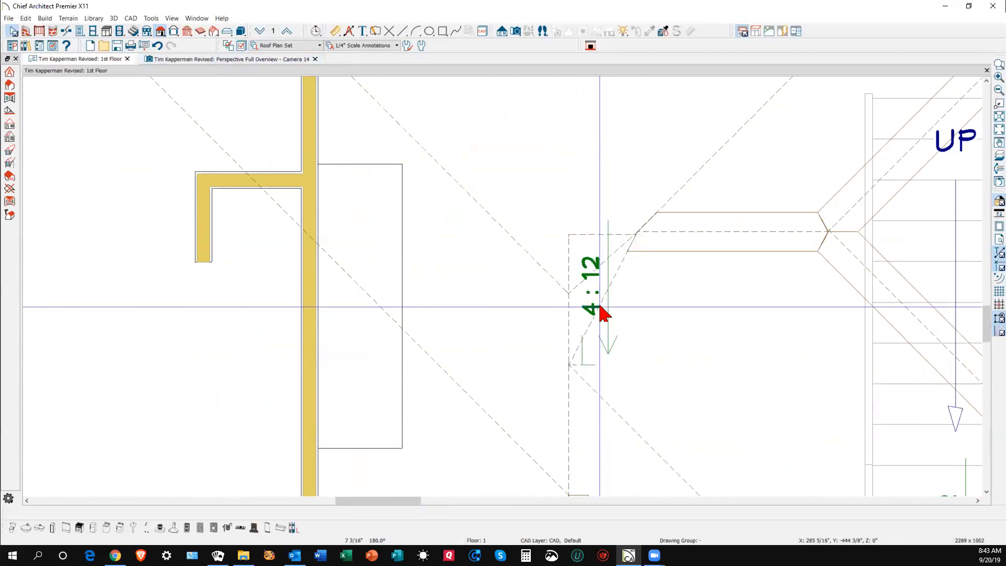
# - Pull the triangle's top corner down along the valley, then view the roof in Camera 14
pyautogui.click(581, 242)
pyautogui.moveTo(570, 235); pyautogui.dragTo(568, 294)
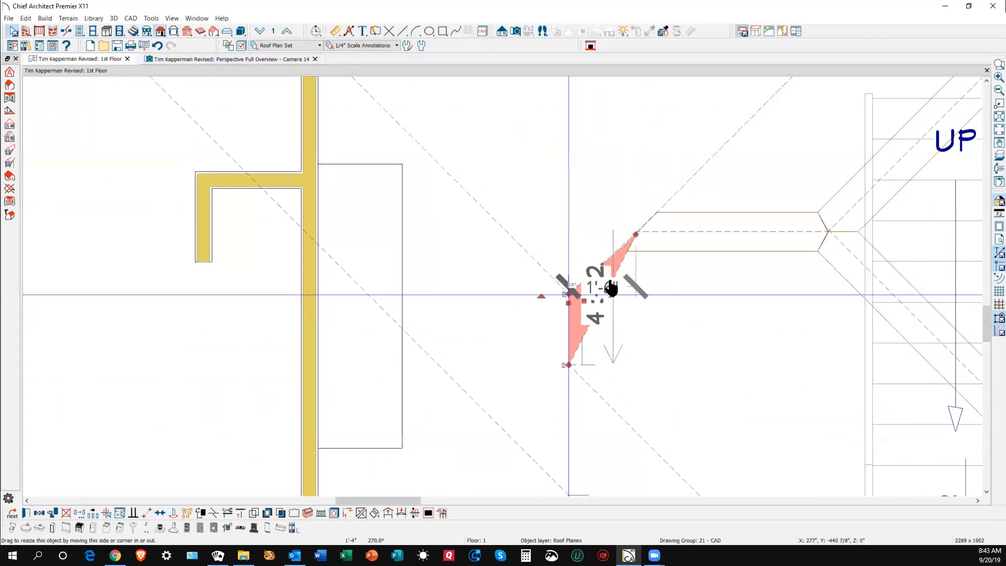
pyautogui.press('Escape')
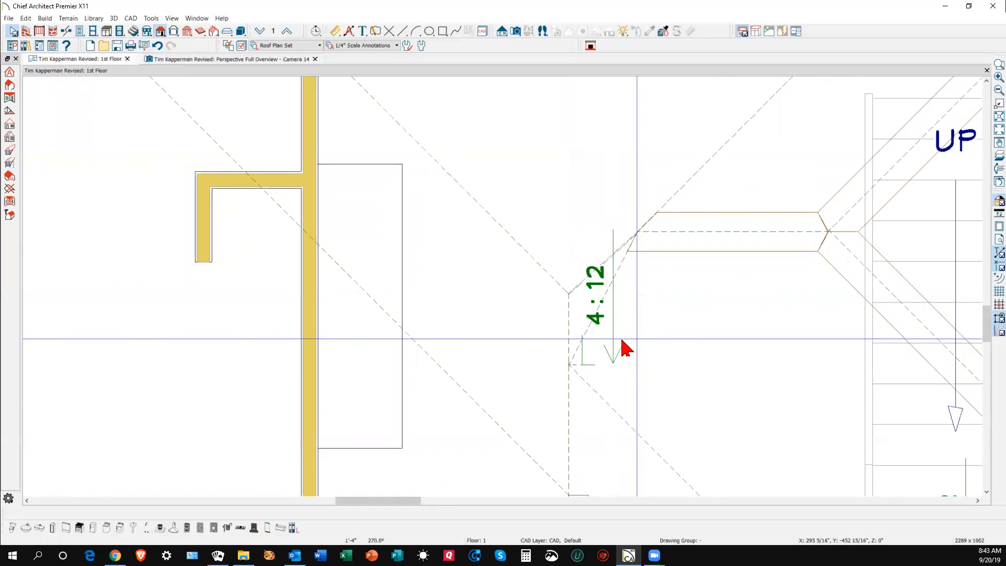
pyautogui.hotkey('ctrl', 'Tab')
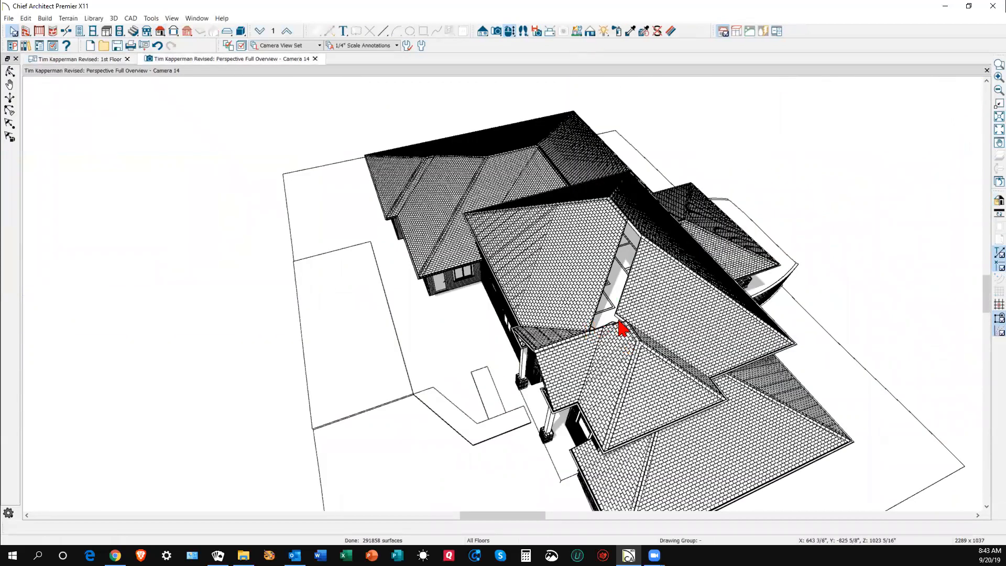
# - Join the right hip plane to the left hip plane to close the valley gap, then return to 1st Floor
pyautogui.scroll(4, 622, 328)
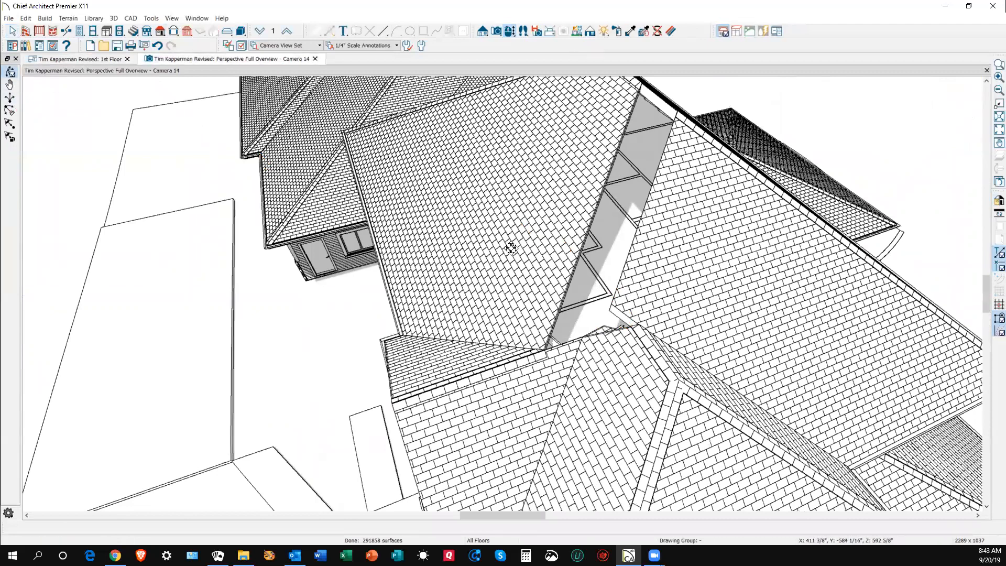
pyautogui.scroll(3, 515, 230)
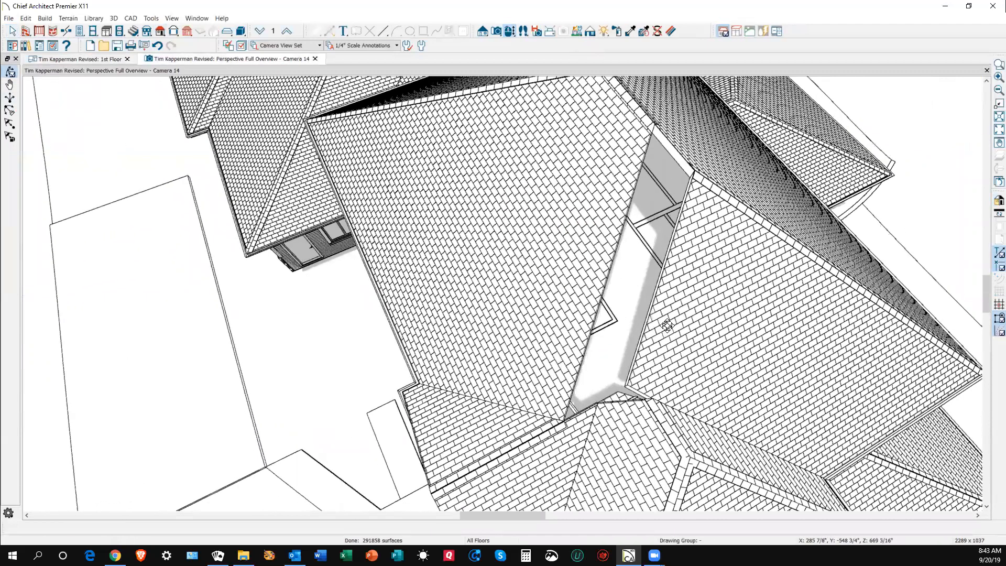
pyautogui.rightClick(656, 306)
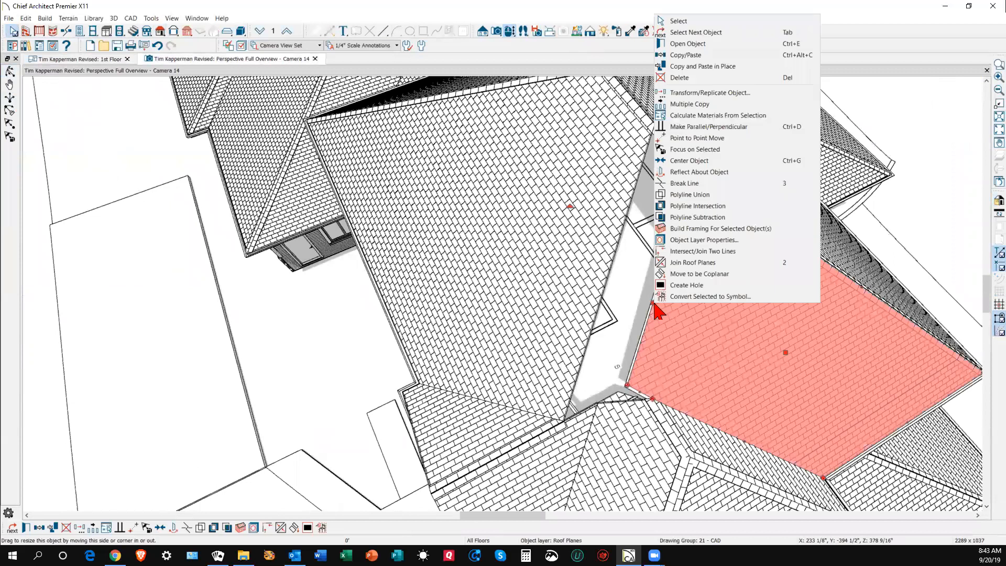
pyautogui.click(668, 265)
pyautogui.click(602, 302)
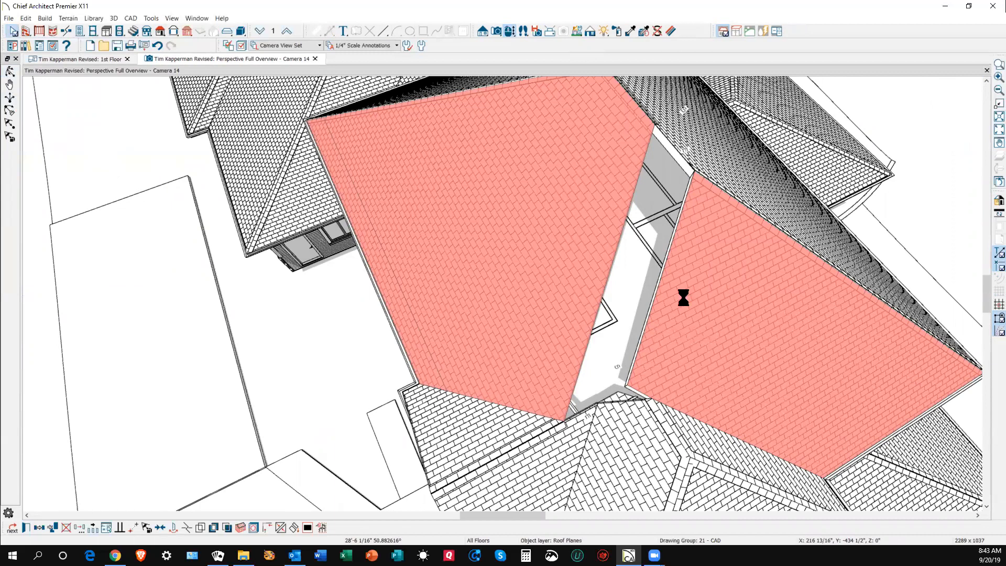
pyautogui.press('Escape')
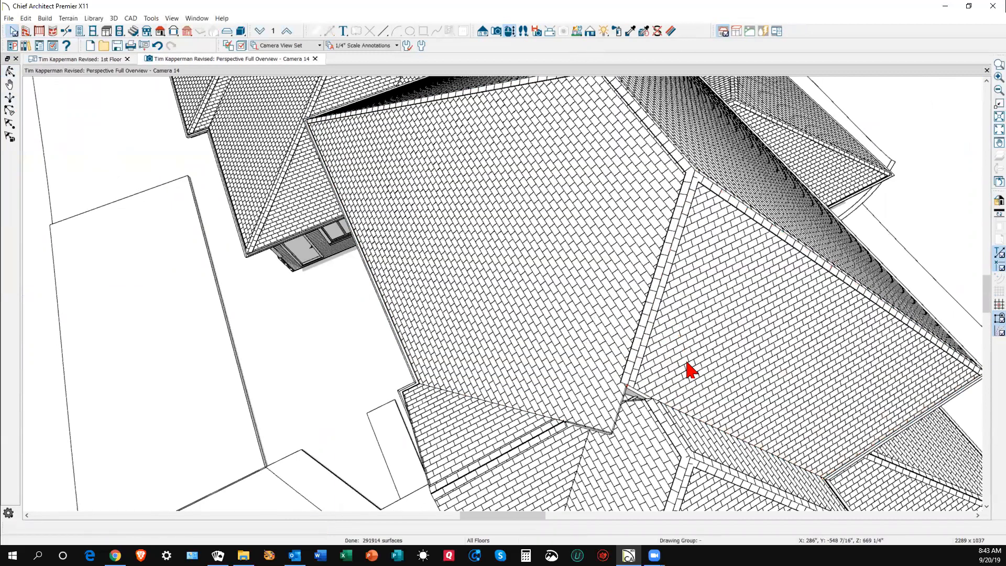
pyautogui.hotkey('ctrl', 'Tab')
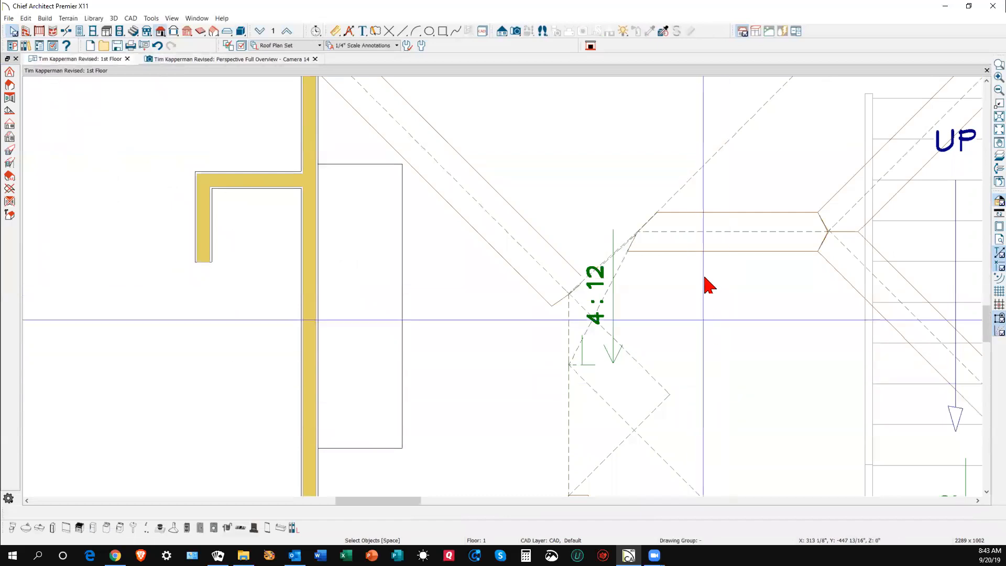
# - Drag the large left roof plane's corner to the valley point, shortening its edge to 13'-6 1/8", then view Camera 14
pyautogui.scroll(-2, 700, 328)
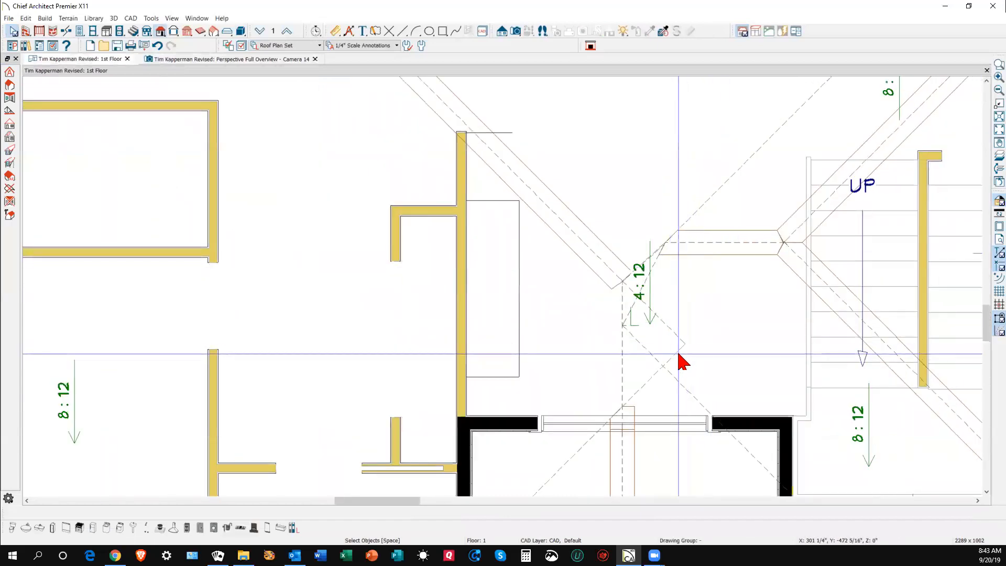
pyautogui.click(681, 355)
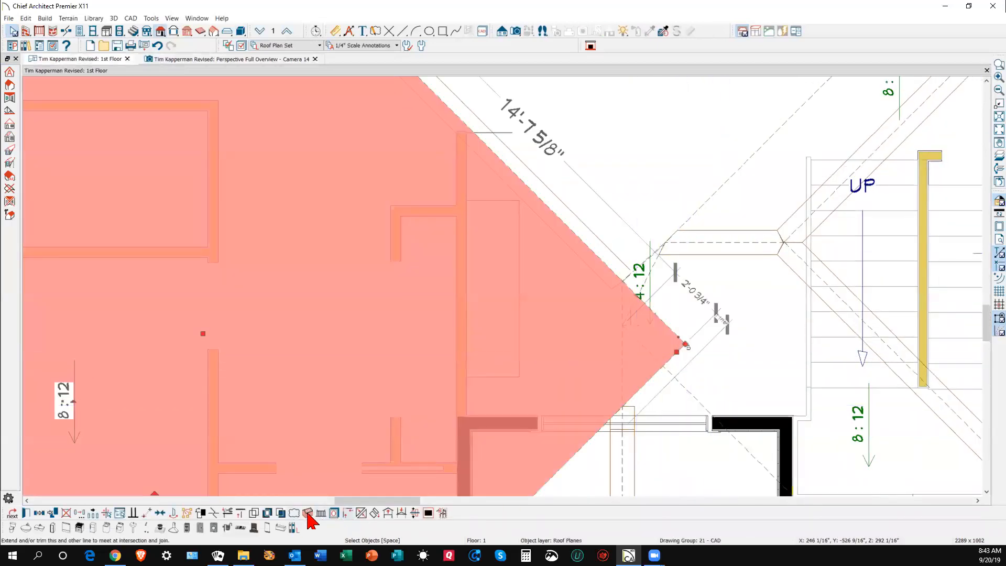
pyautogui.click(213, 513)
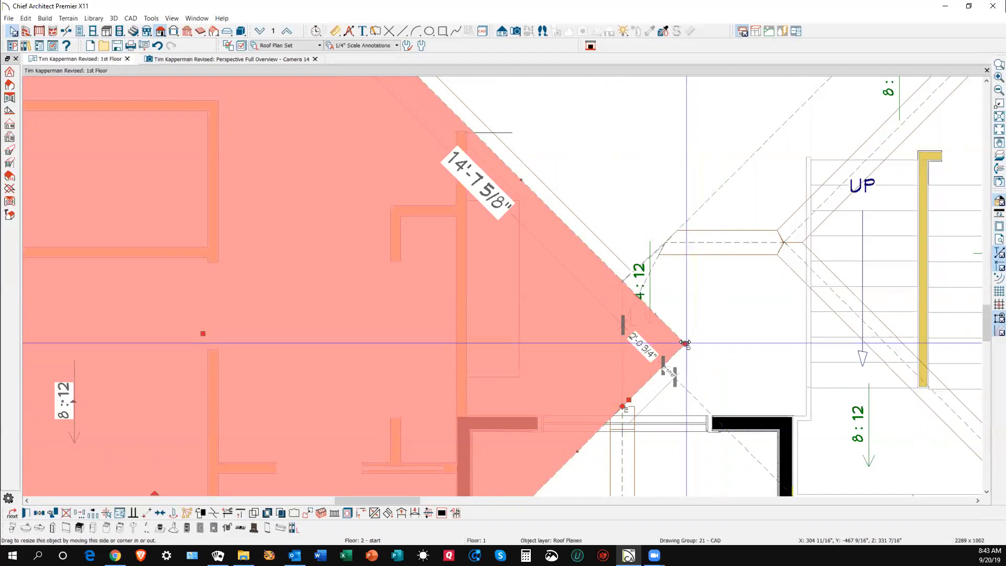
pyautogui.moveTo(679, 337); pyautogui.dragTo(621, 284)
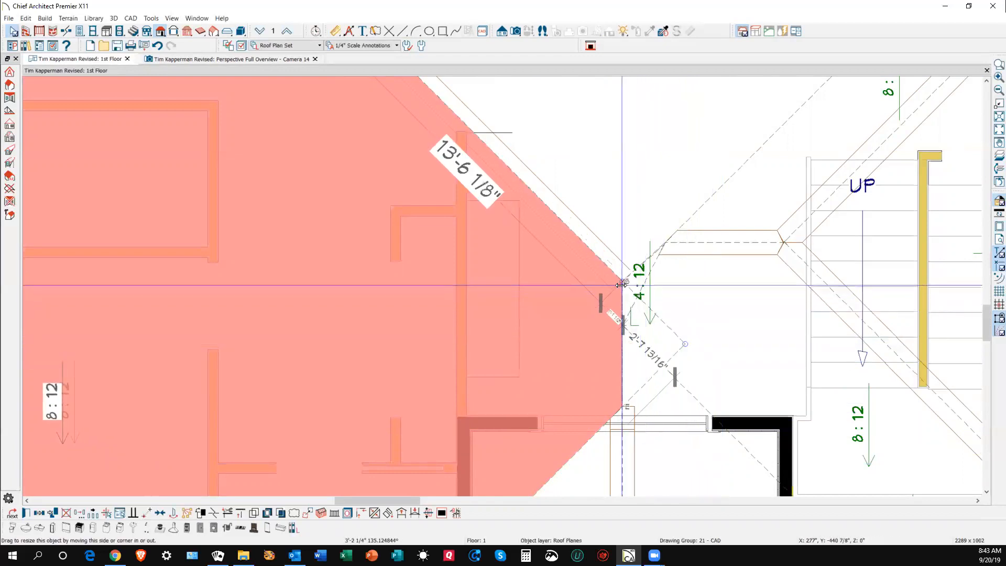
pyautogui.click(690, 361)
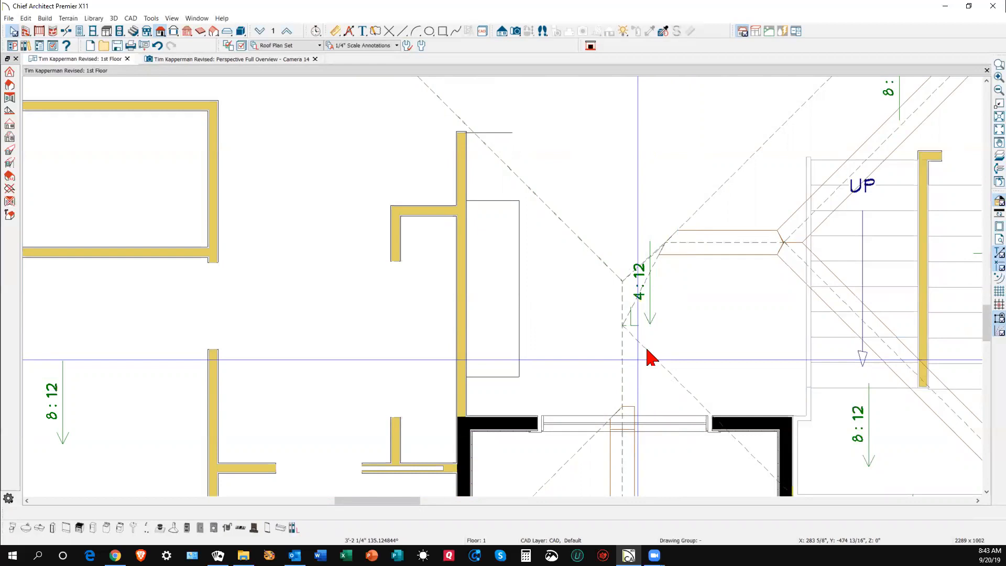
pyautogui.hotkey('ctrl', 'Tab')
# - Move the small triangular valley roof plane up with Transform/Replicate, Z Delta 12
pyautogui.scroll(5, 621, 413)
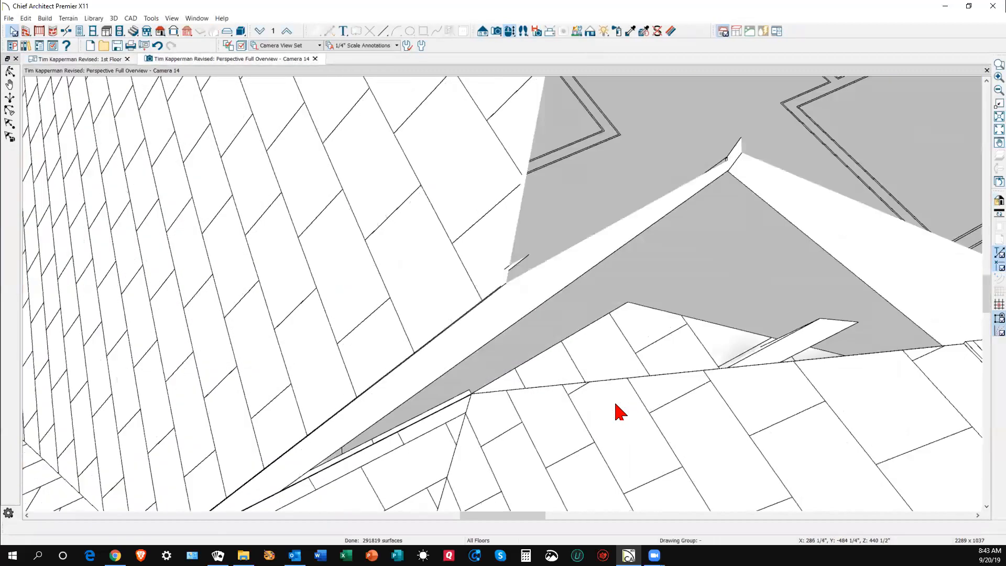
pyautogui.scroll(-5, 620, 413)
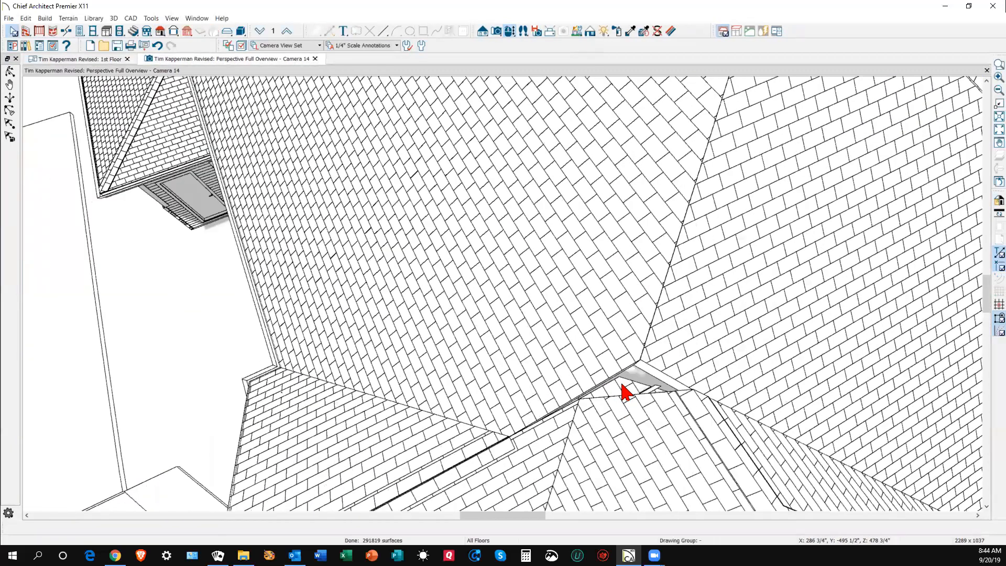
pyautogui.click(625, 392)
pyautogui.click(201, 527)
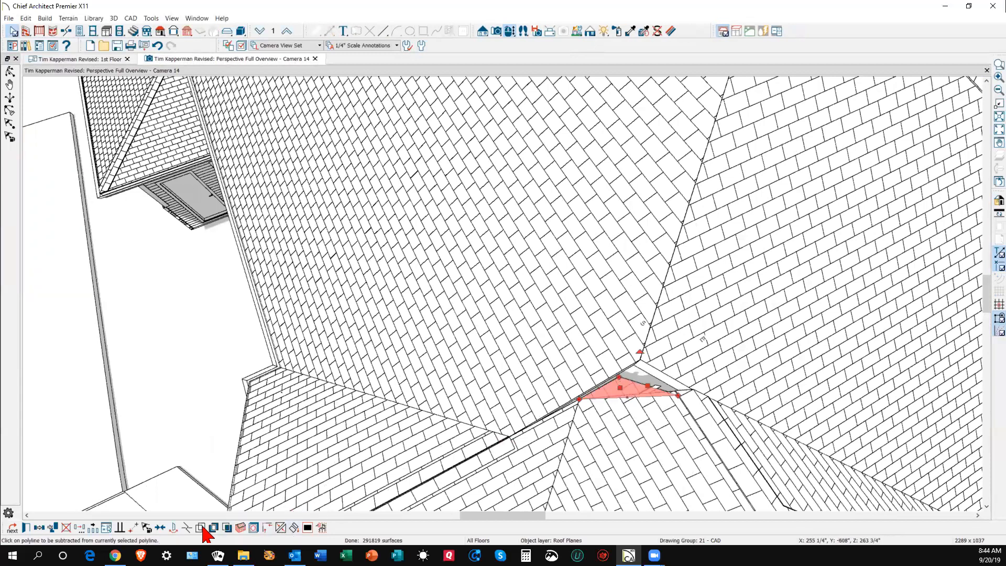
pyautogui.click(81, 529)
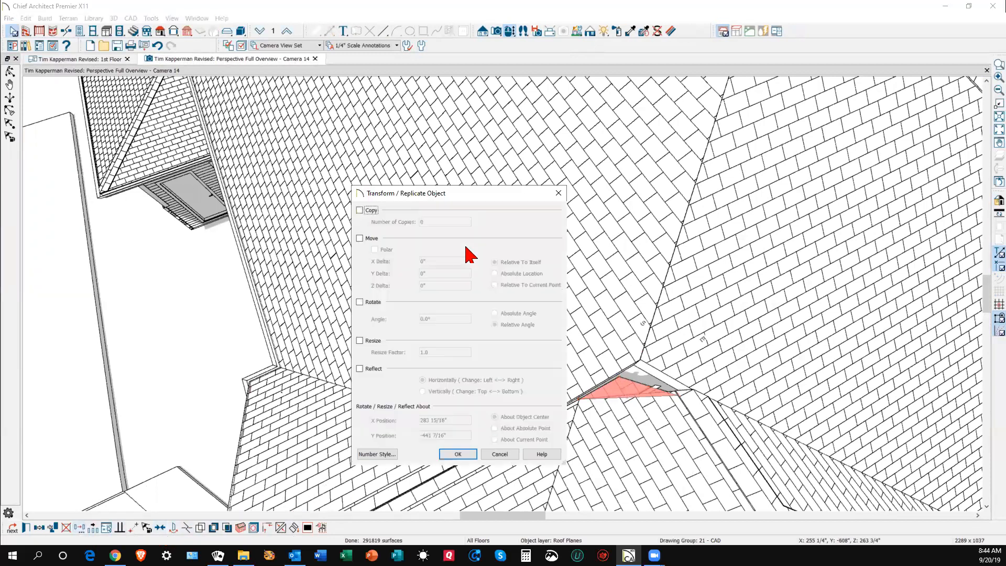
pyautogui.click(377, 242)
pyautogui.doubleClick(440, 285)
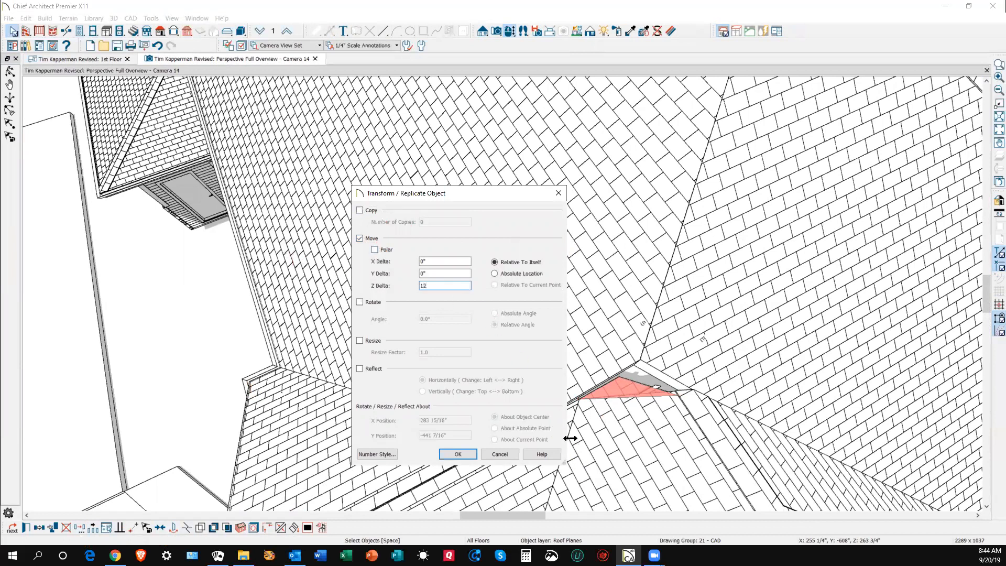
pyautogui.click(471, 455)
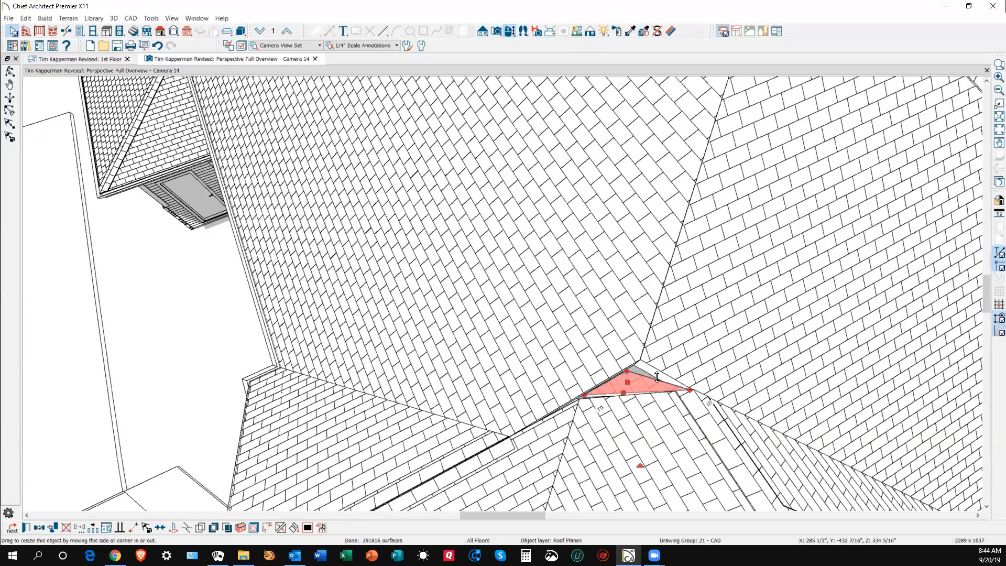
pyautogui.scroll(5, 664, 394)
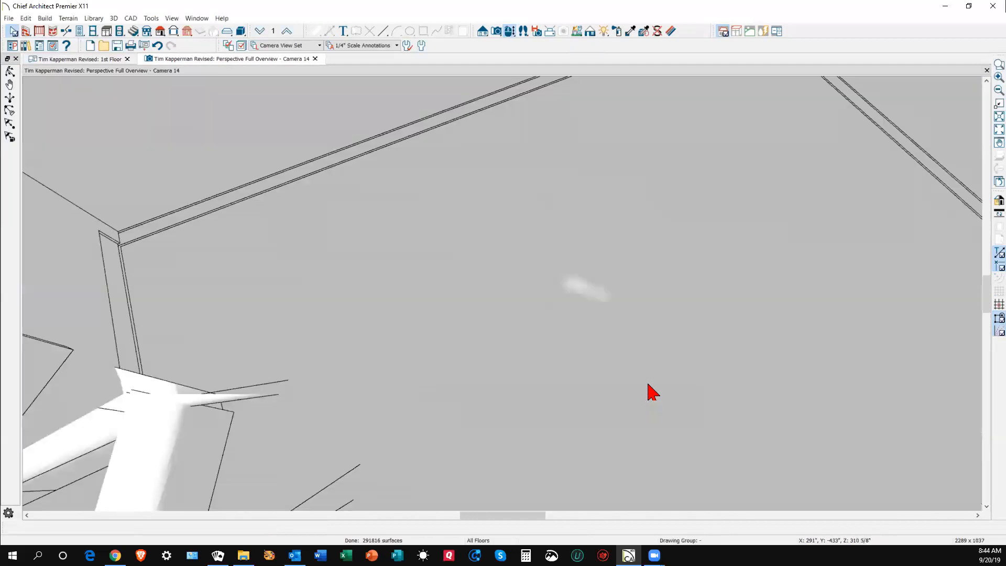
pyautogui.scroll(-3, 652, 391)
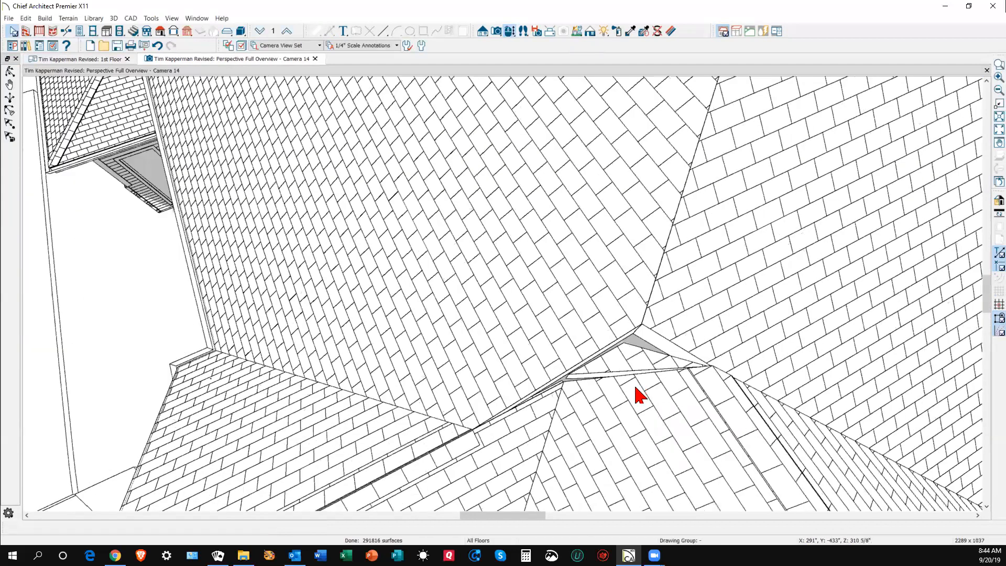
pyautogui.rightClick(637, 381)
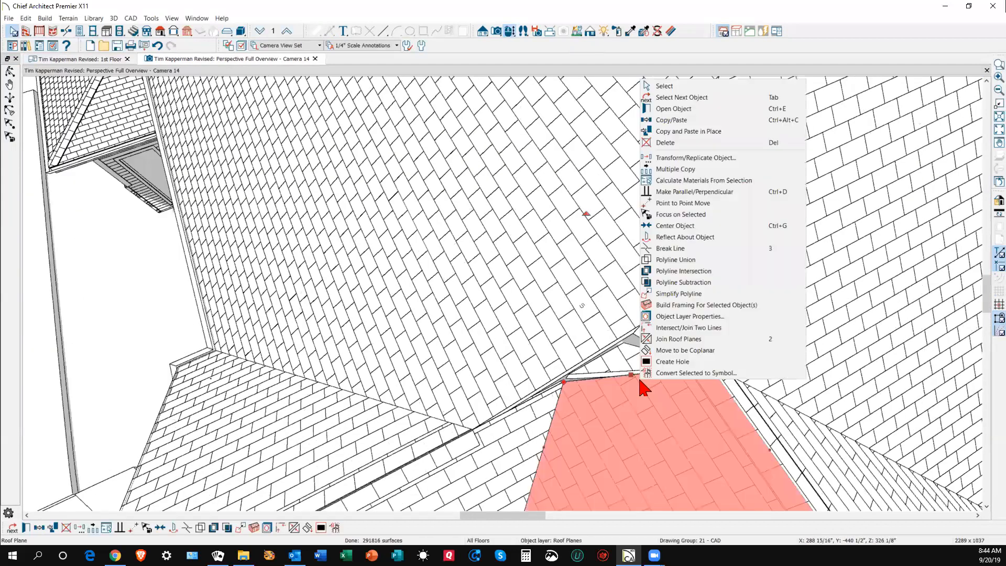
pyautogui.click(662, 351)
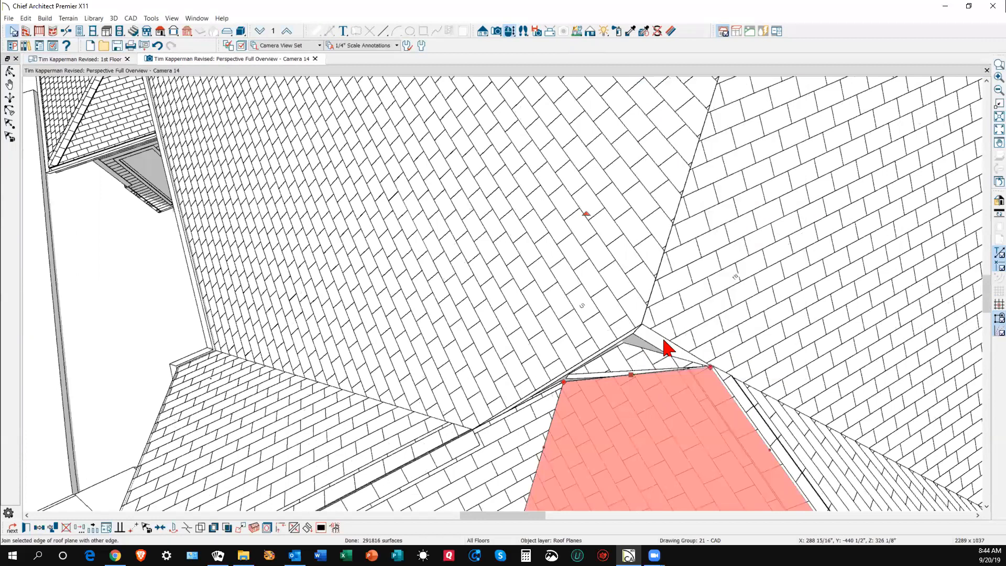
pyautogui.click(691, 364)
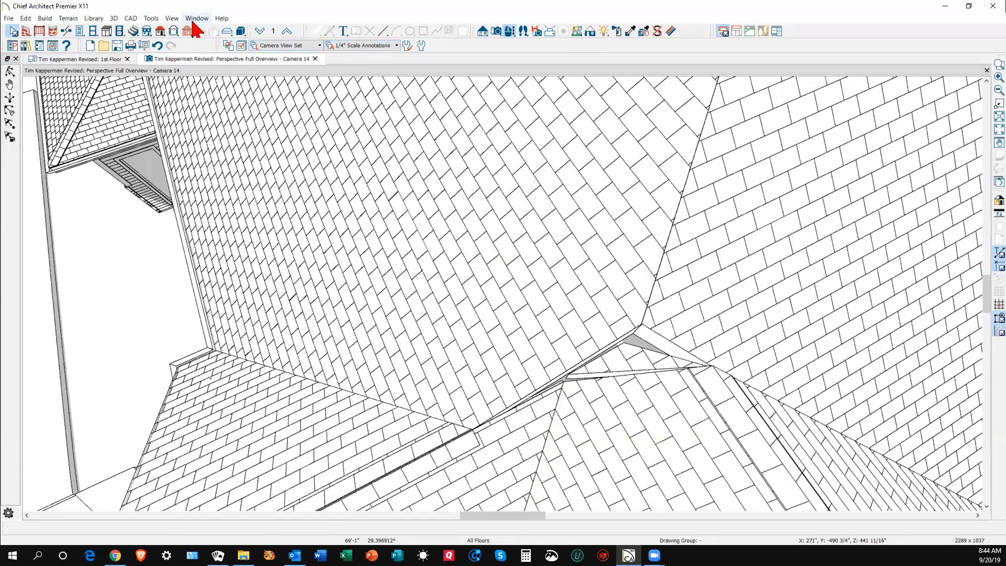
pyautogui.click(152, 18)
pyautogui.moveTo(172, 33)
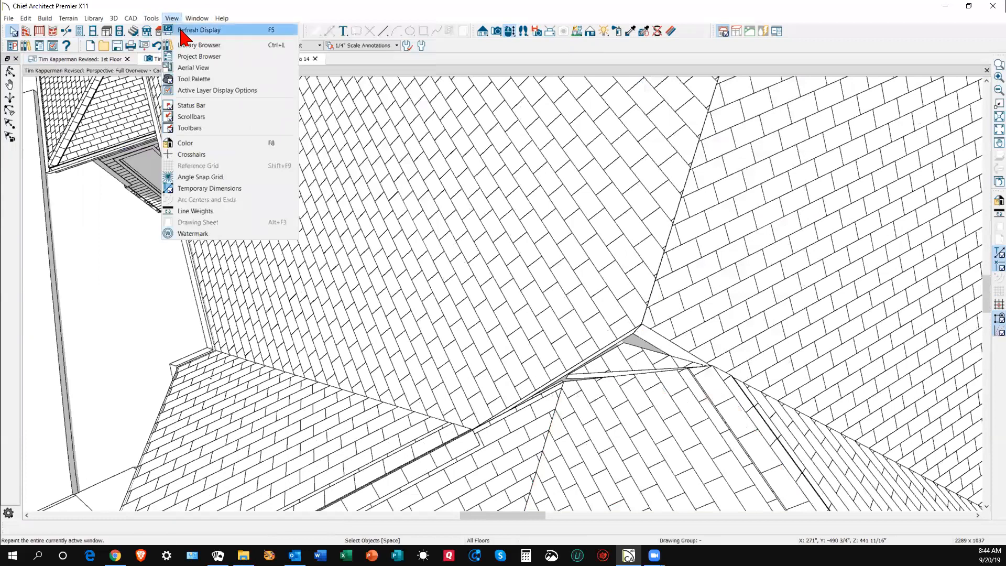
pyautogui.click(181, 31)
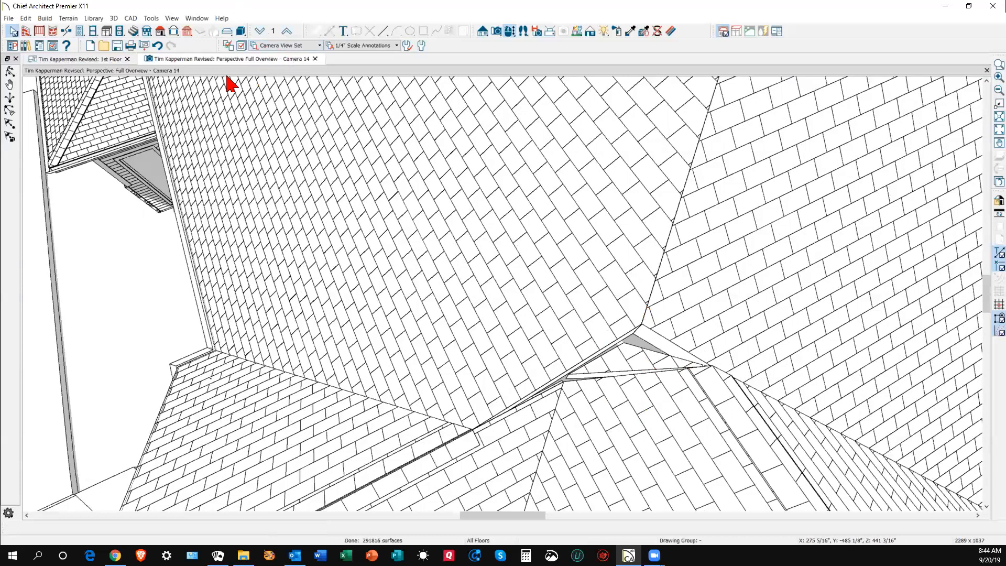
# - Refresh the 3D display and reselect the large triangular roof plane at the valley
pyautogui.click(151, 19)
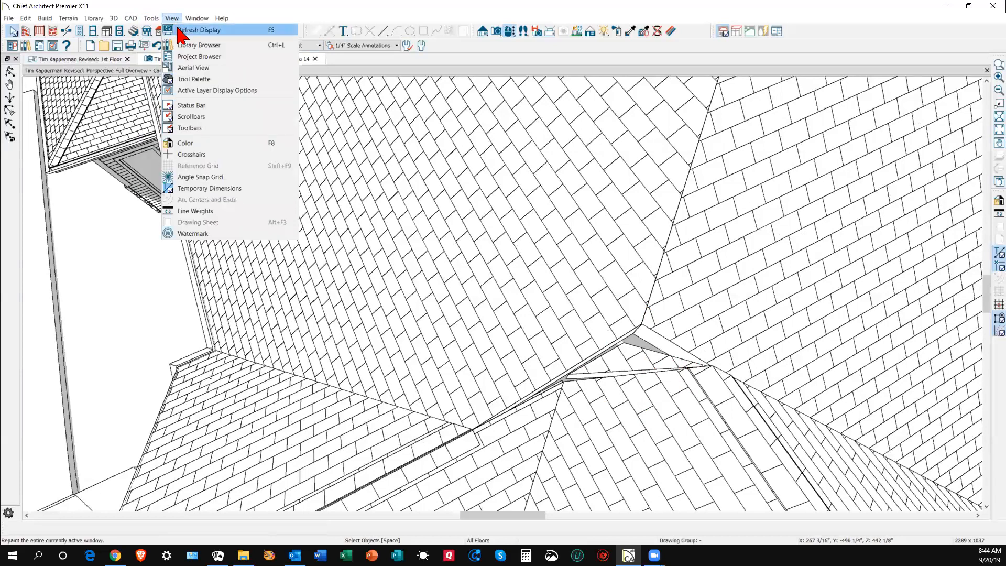
pyautogui.click(181, 30)
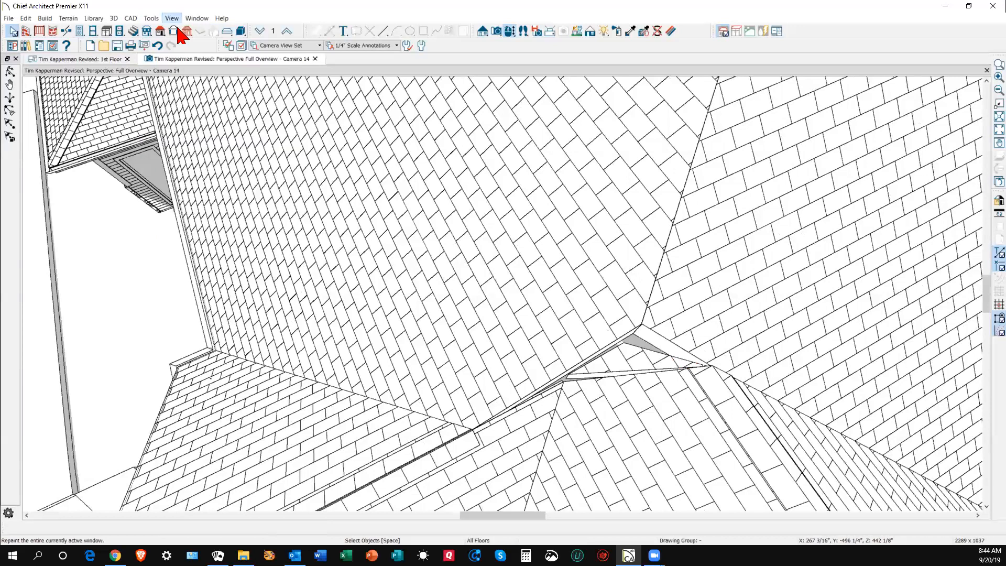
pyautogui.click(615, 329)
pyautogui.click(643, 366)
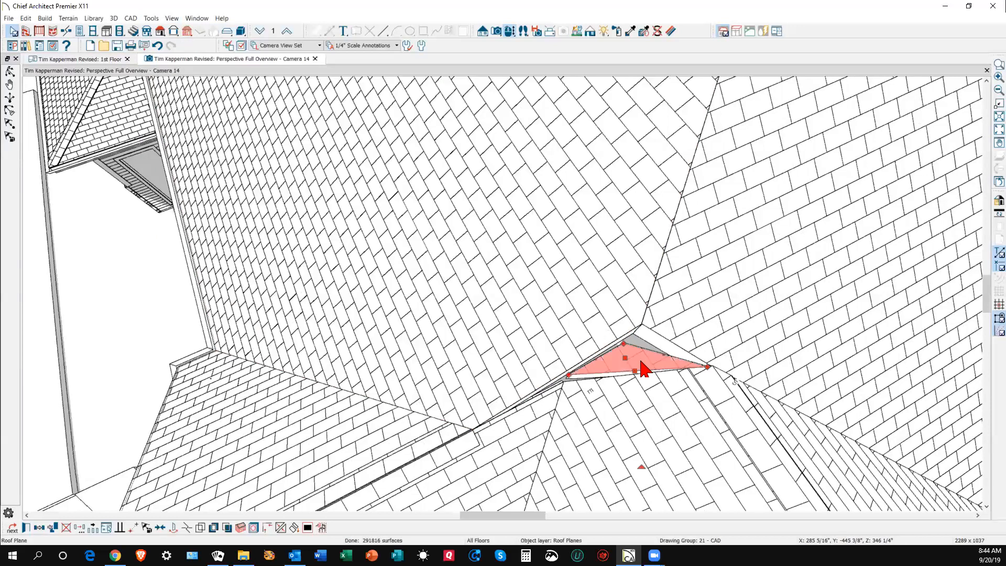
pyautogui.click(647, 394)
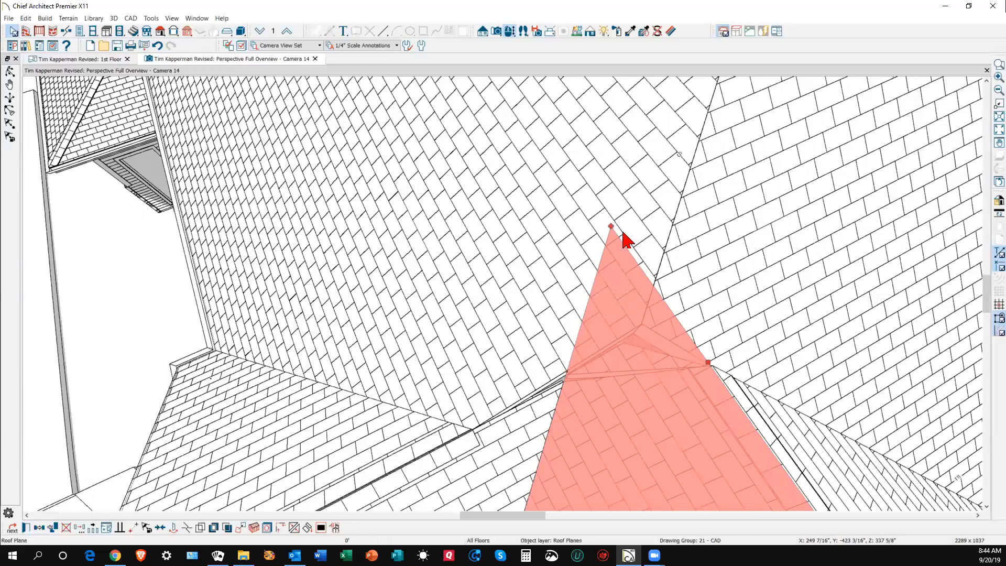
pyautogui.press('Escape')
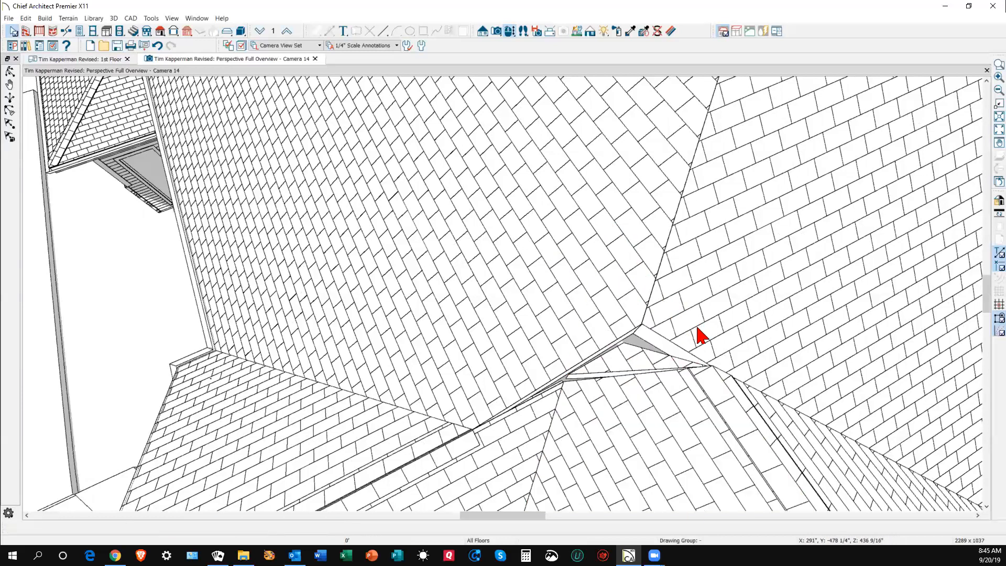
pyautogui.click(657, 389)
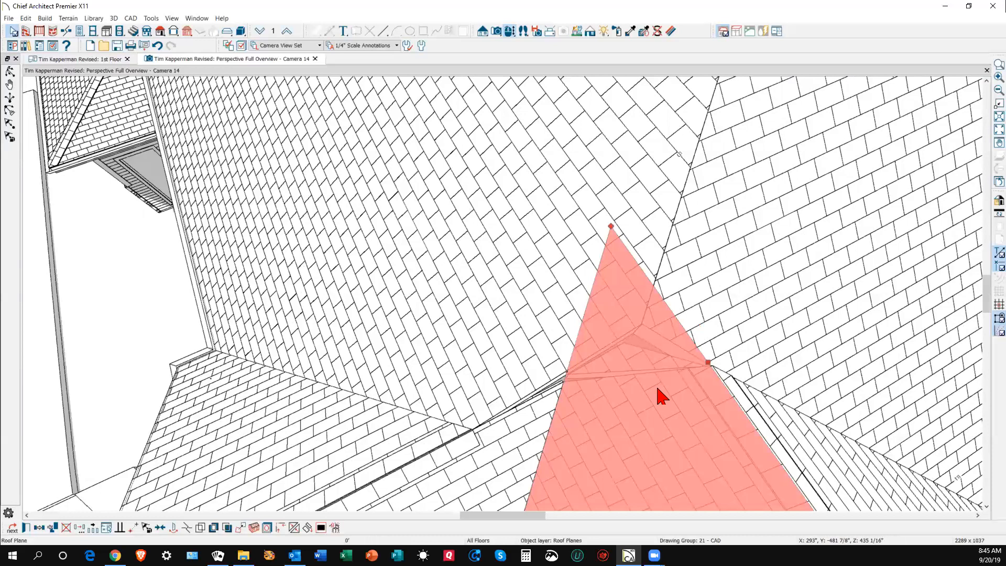
# - Move its edge, use Form Joint/Corner, and pull the apex down to the hip junction, then show 1st Floor
pyautogui.scroll(-2, 712, 285)
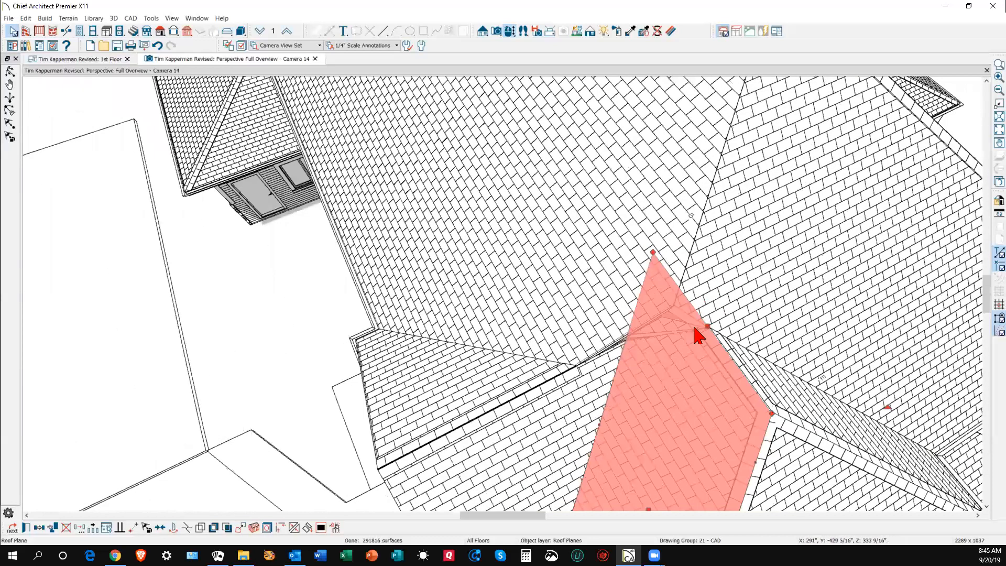
pyautogui.moveTo(695, 329); pyautogui.dragTo(708, 354)
pyautogui.scroll(3, 708, 349)
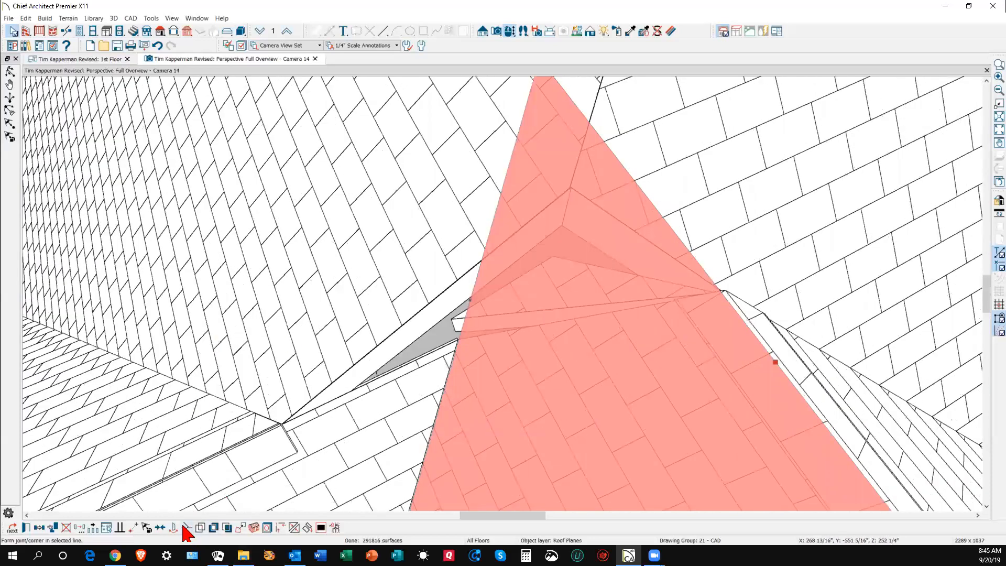
pyautogui.click(186, 527)
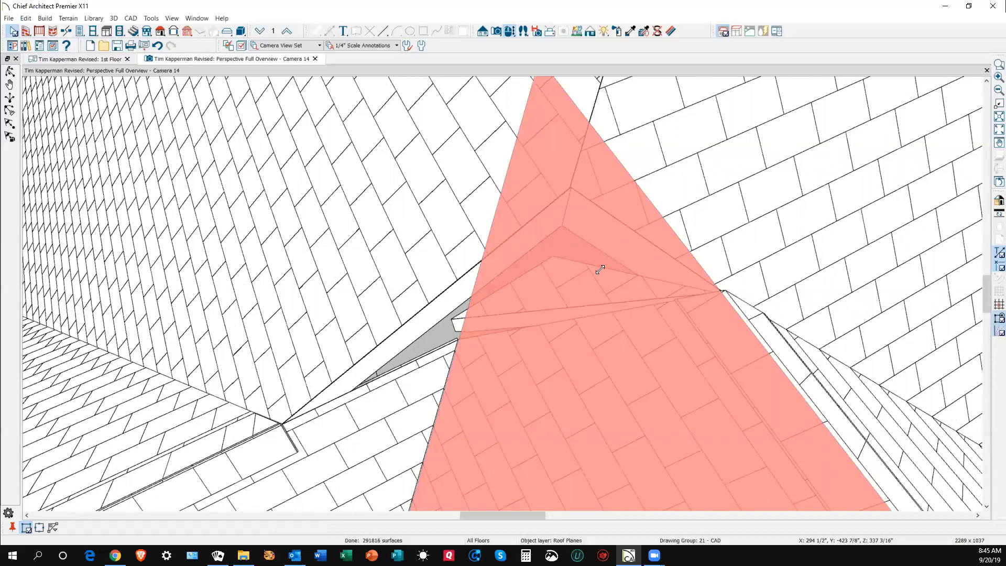
pyautogui.scroll(-3, 600, 269)
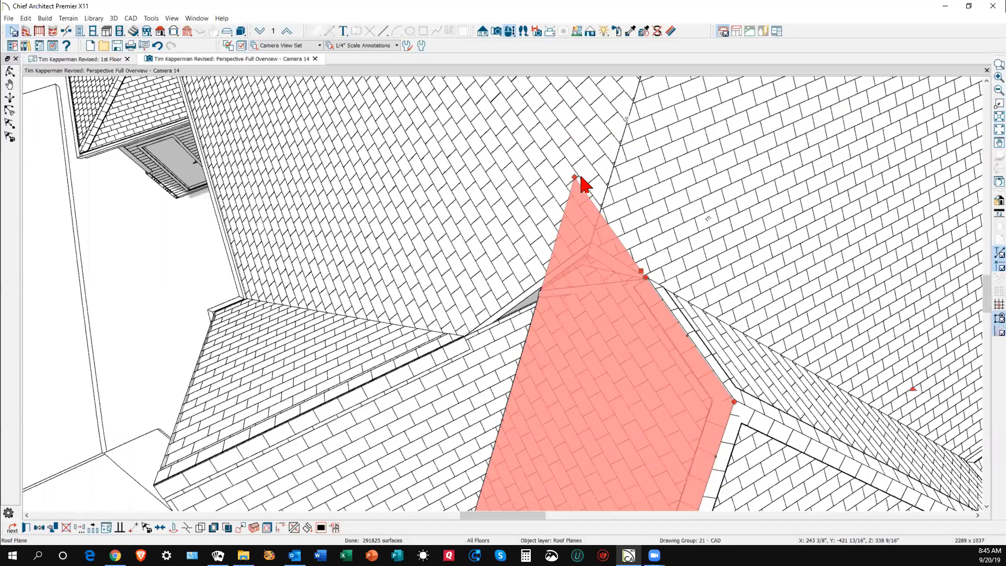
pyautogui.moveTo(574, 177); pyautogui.dragTo(539, 296)
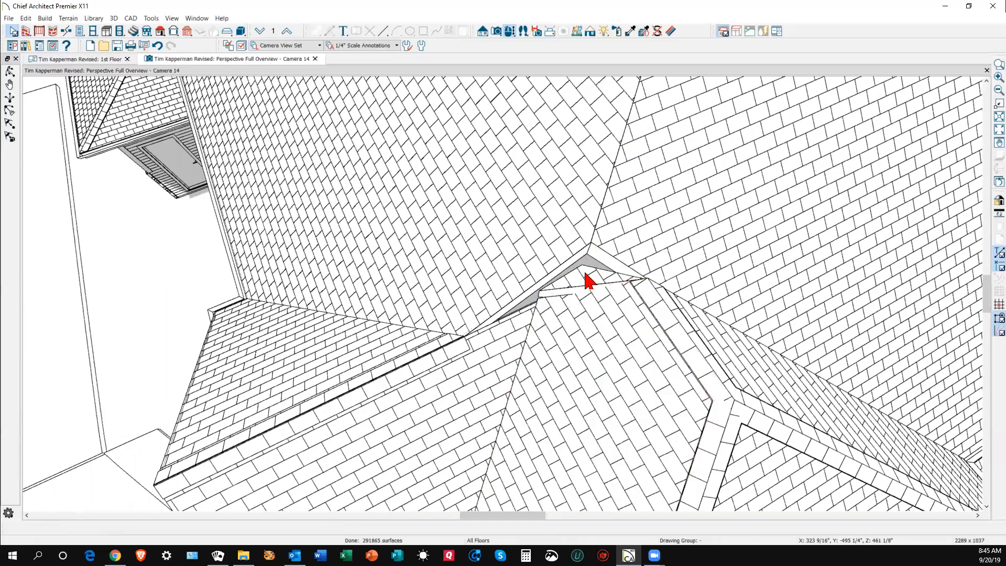
pyautogui.click(496, 30)
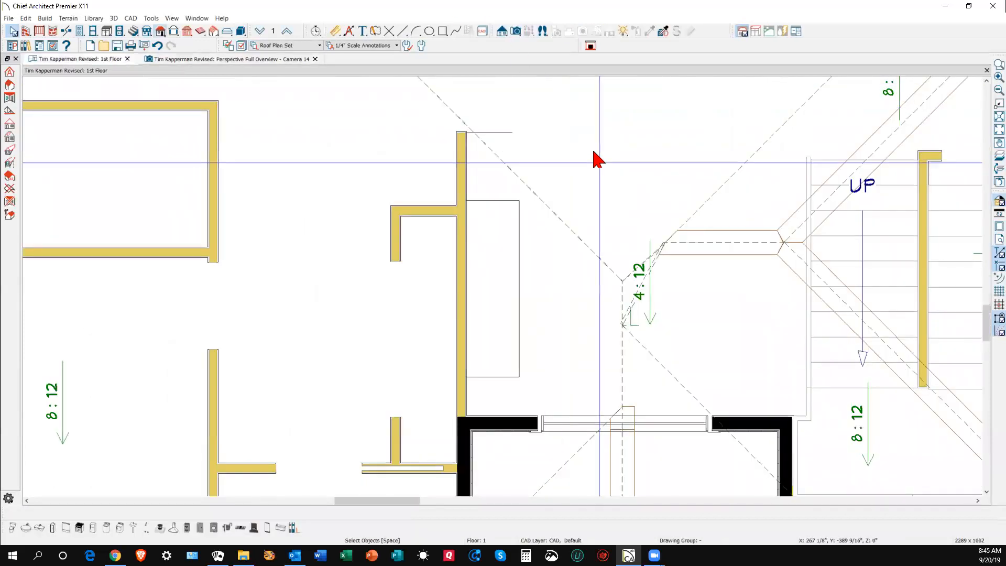
# - Draw backclipped Cross Section 1 across the roof valley, zoom in on the rafters, then return to the plan
pyautogui.click(502, 31)
pyautogui.click(10, 85)
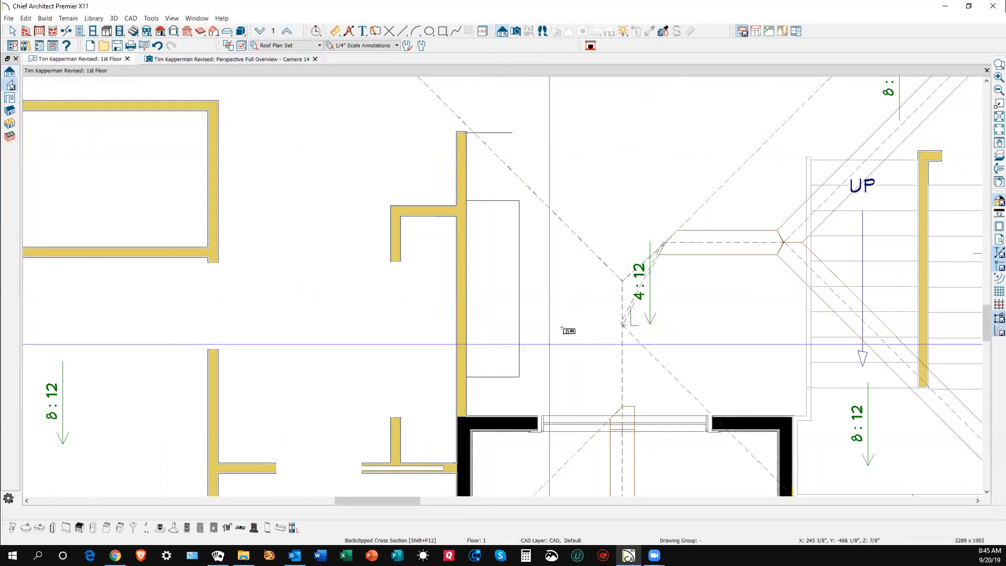
pyautogui.moveTo(682, 316); pyautogui.dragTo(600, 315)
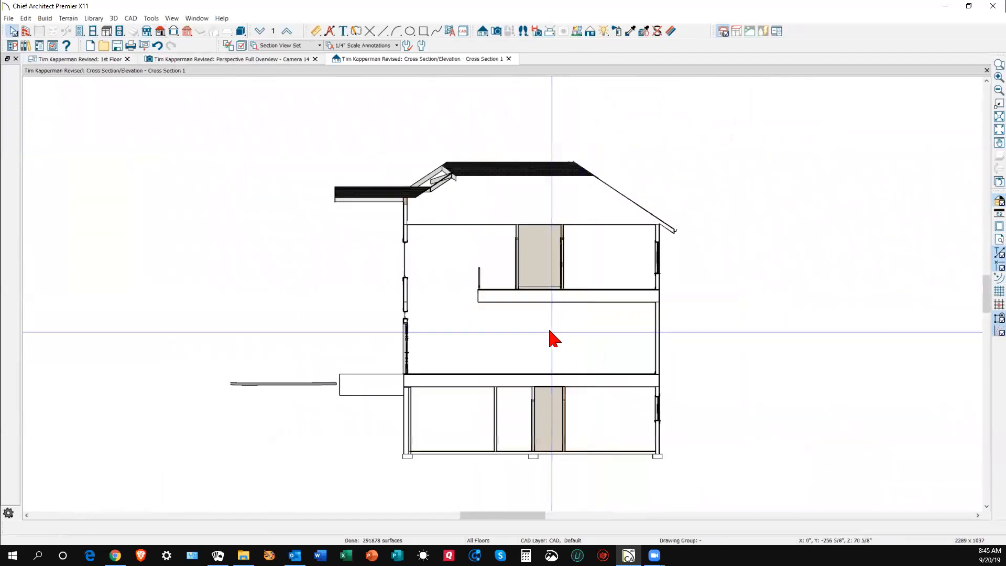
pyautogui.scroll(4, 387, 163)
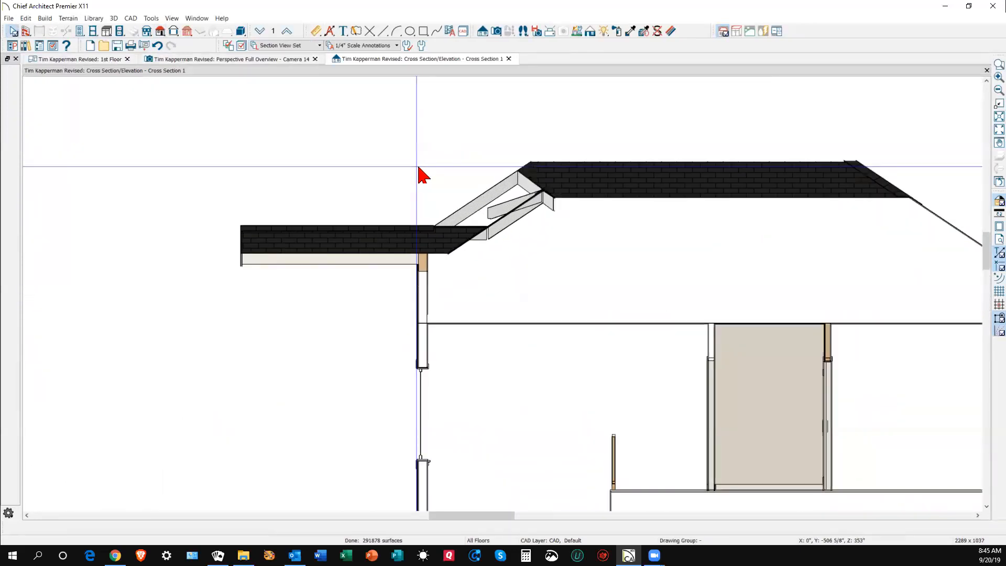
pyautogui.scroll(3, 417, 169)
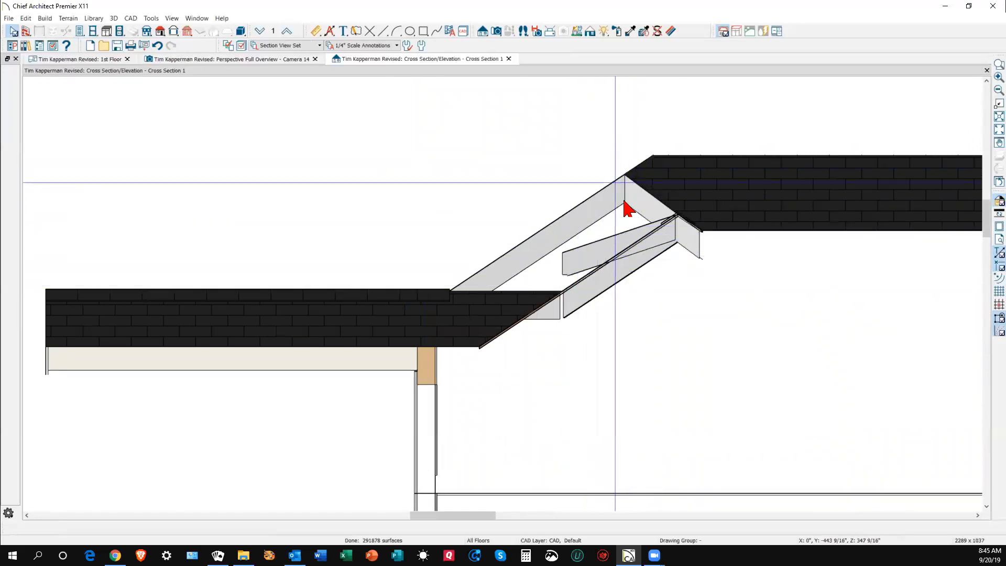
pyautogui.hotkey('ctrl', 'Tab')
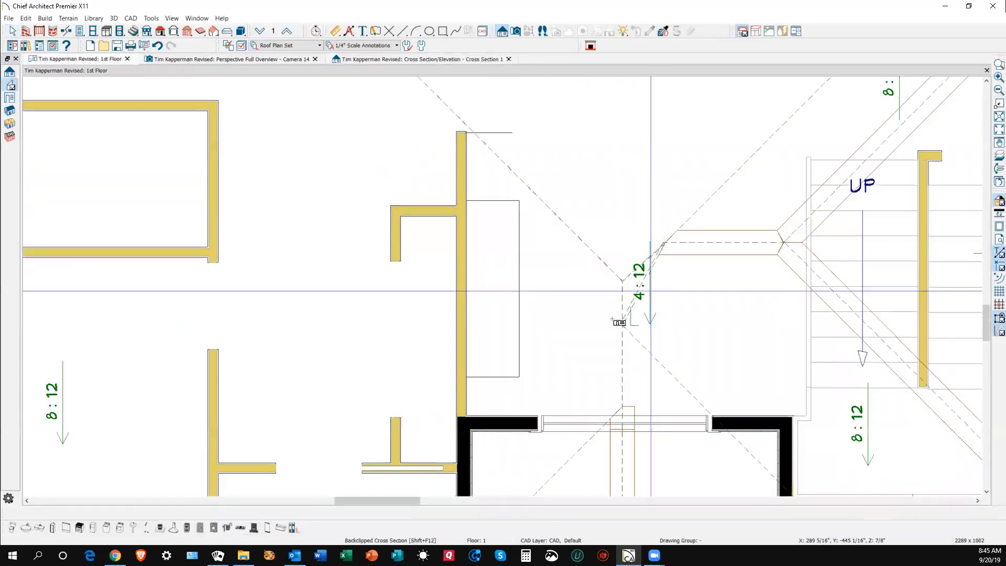
# - Rotate the small roof plane beside the 4:12 pitch by -90°
pyautogui.scroll(4, 638, 298)
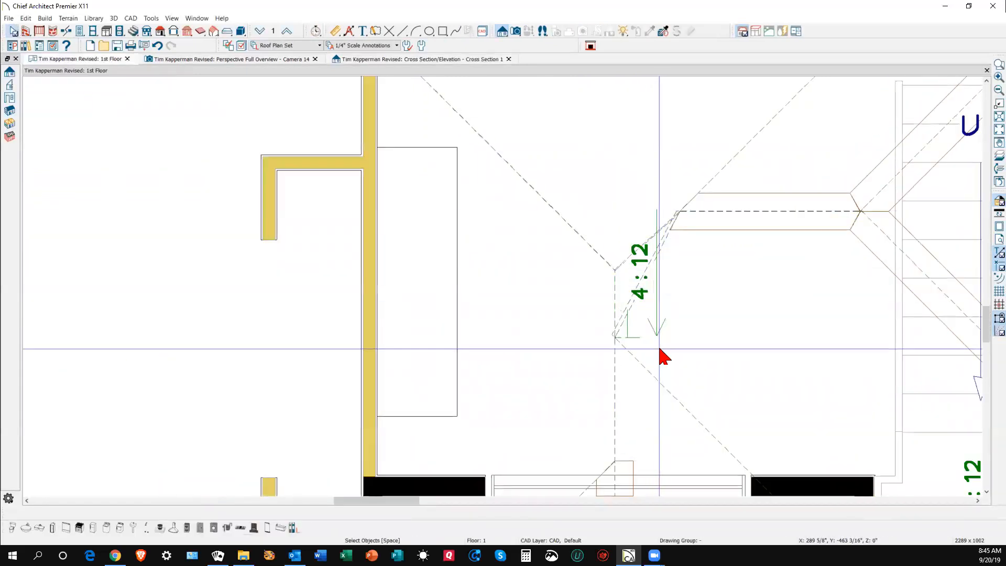
pyautogui.click(625, 288)
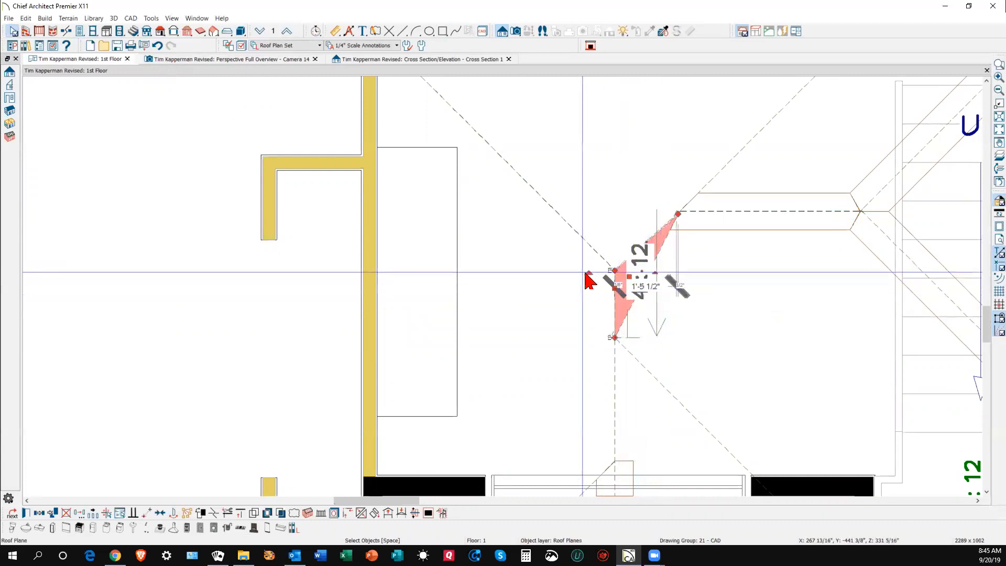
pyautogui.moveTo(588, 274); pyautogui.dragTo(644, 199)
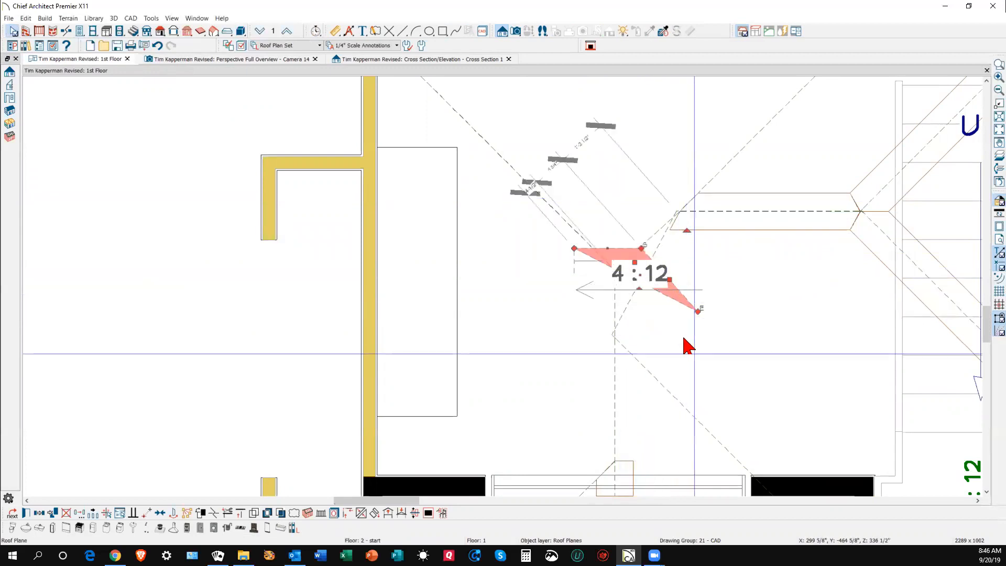
pyautogui.press('Escape')
# - Drag the small plane's corners into a narrow triangle that fits the valley
pyautogui.click(696, 310)
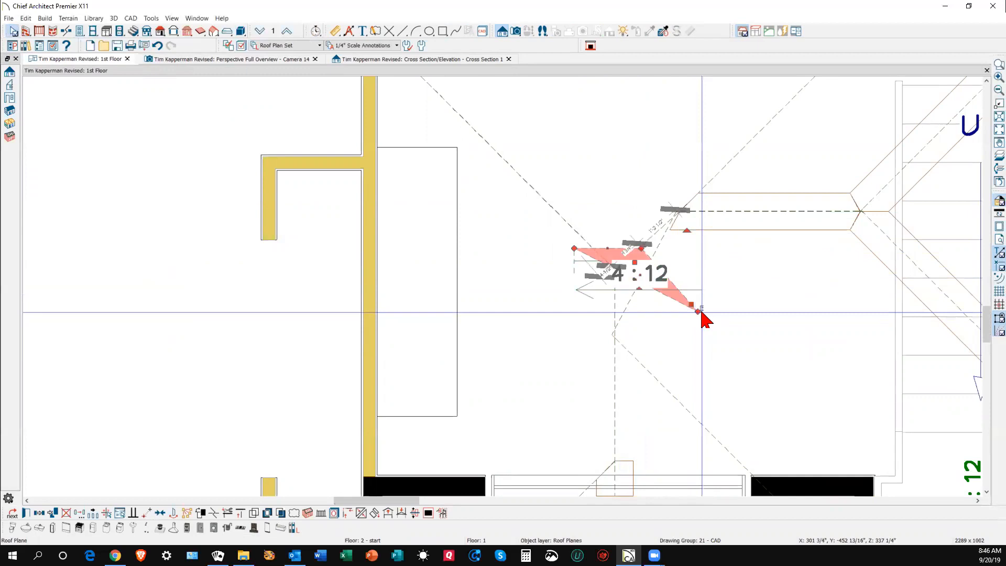
pyautogui.moveTo(696, 310); pyautogui.dragTo(613, 322)
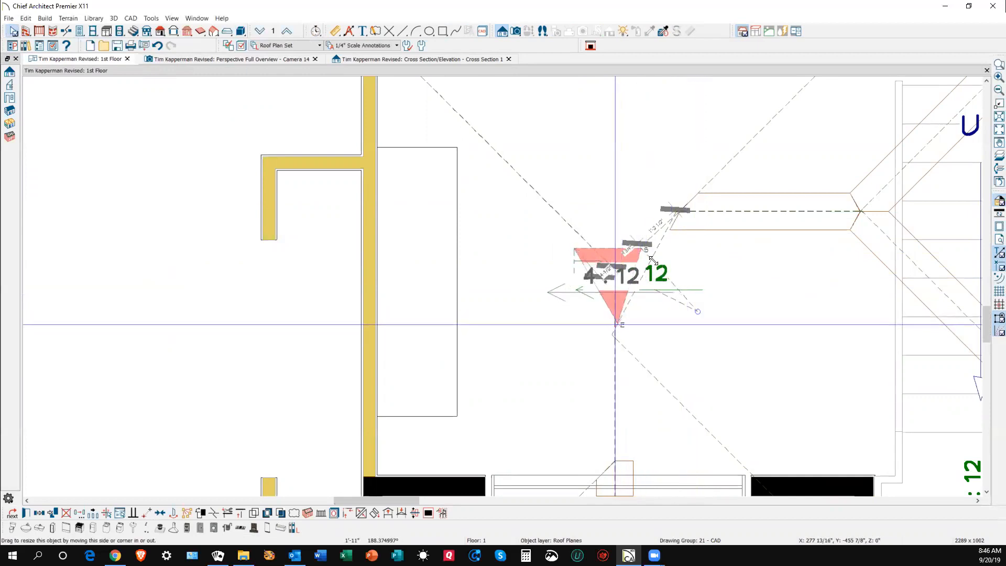
pyautogui.moveTo(643, 249); pyautogui.dragTo(667, 224)
pyautogui.moveTo(582, 254); pyautogui.dragTo(614, 272)
pyautogui.click(696, 244)
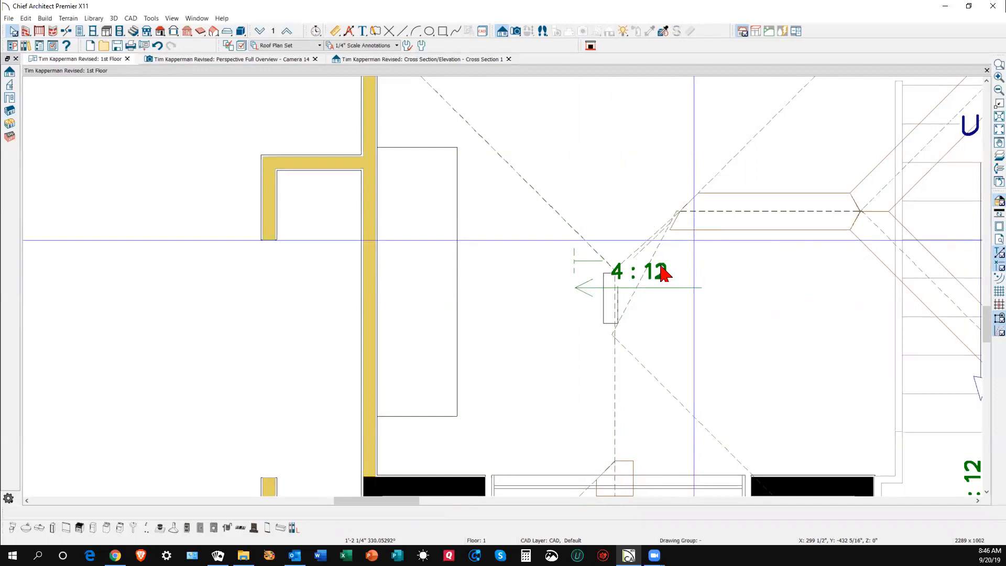
# - Check the reshaped valley triangle in the Camera 14 view and select it
pyautogui.hotkey('ctrl', 'Tab')
pyautogui.scroll(4, 594, 274)
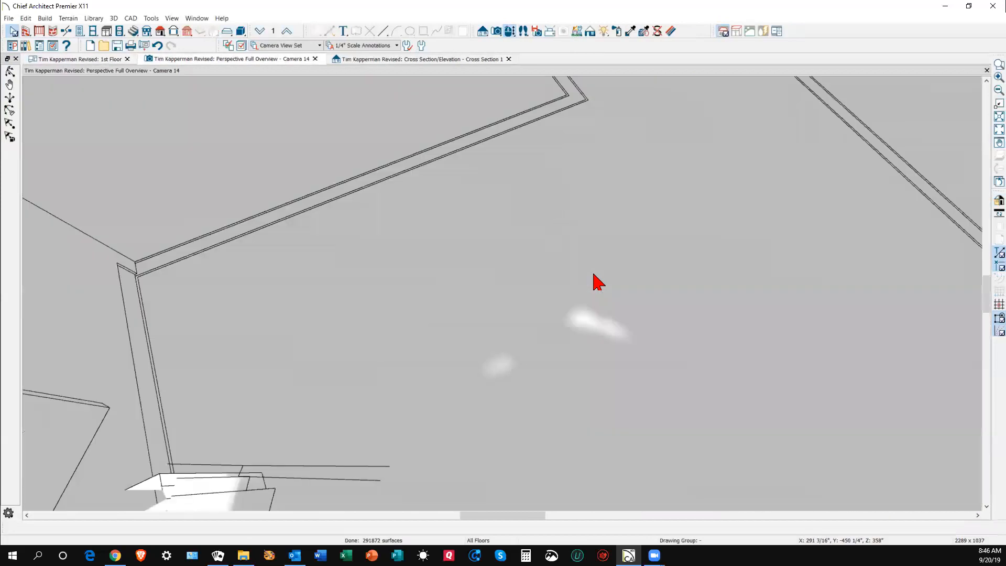
pyautogui.scroll(-2, 594, 274)
pyautogui.click(587, 284)
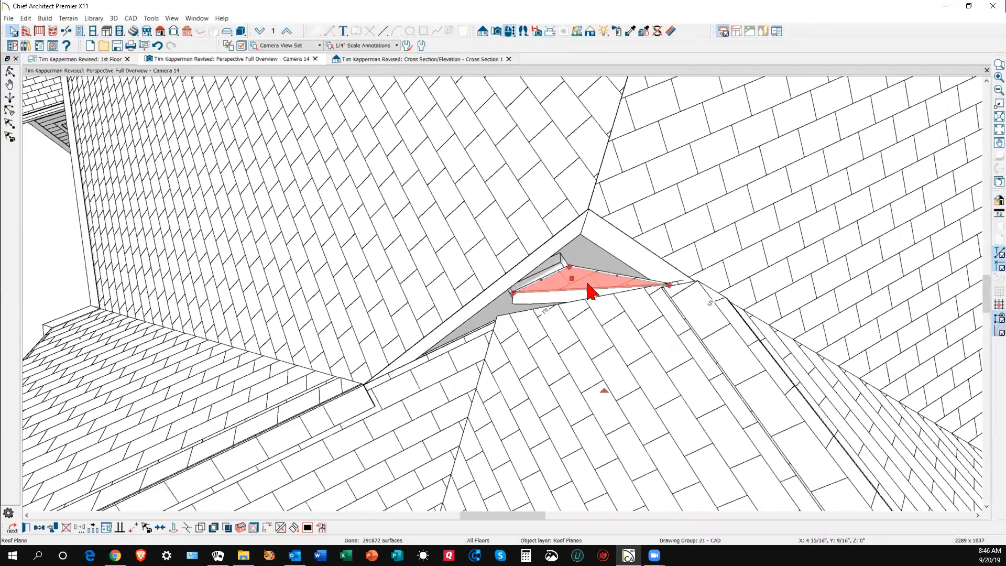
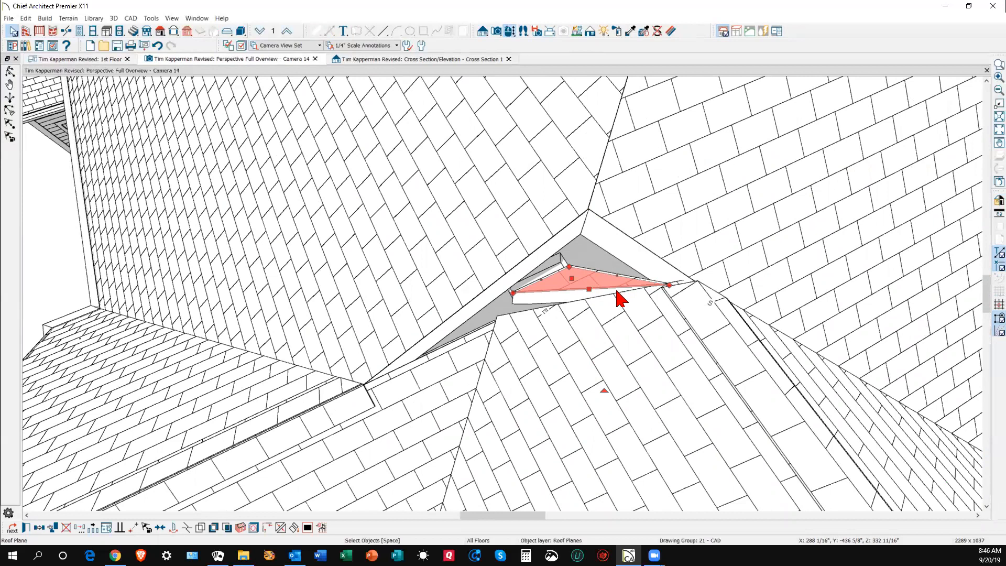
# - On the 1st Floor plan, turn the 4:12 roof plane a quarter turn and stretch its end outward
pyautogui.hotkey('ctrl', 'Tab')
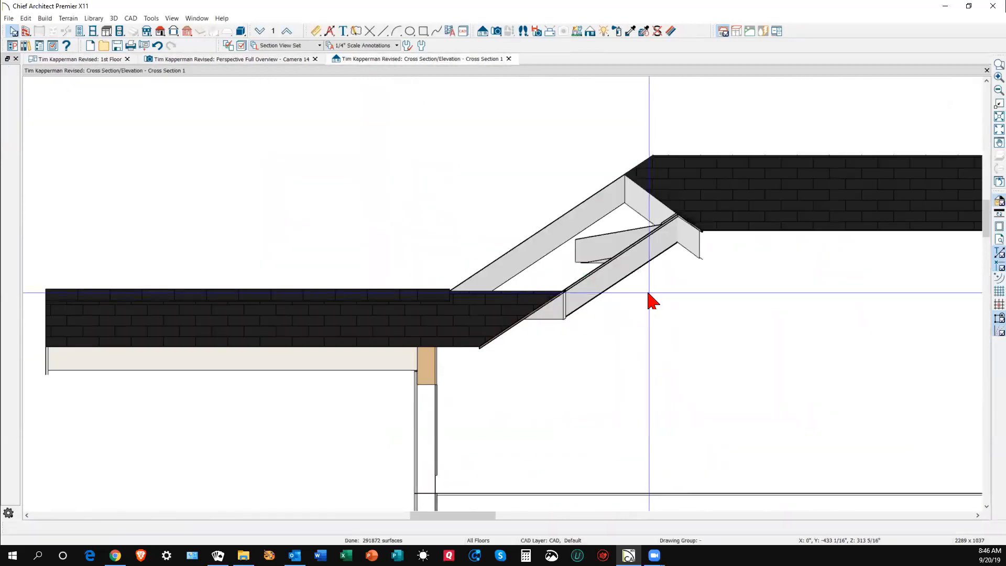
pyautogui.hotkey('ctrl', 'Tab')
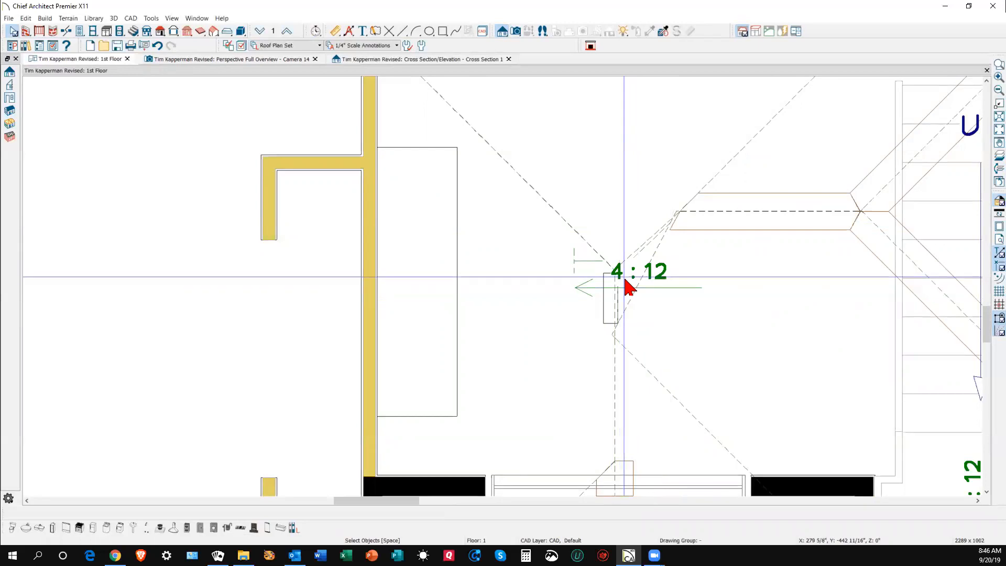
pyautogui.click(635, 274)
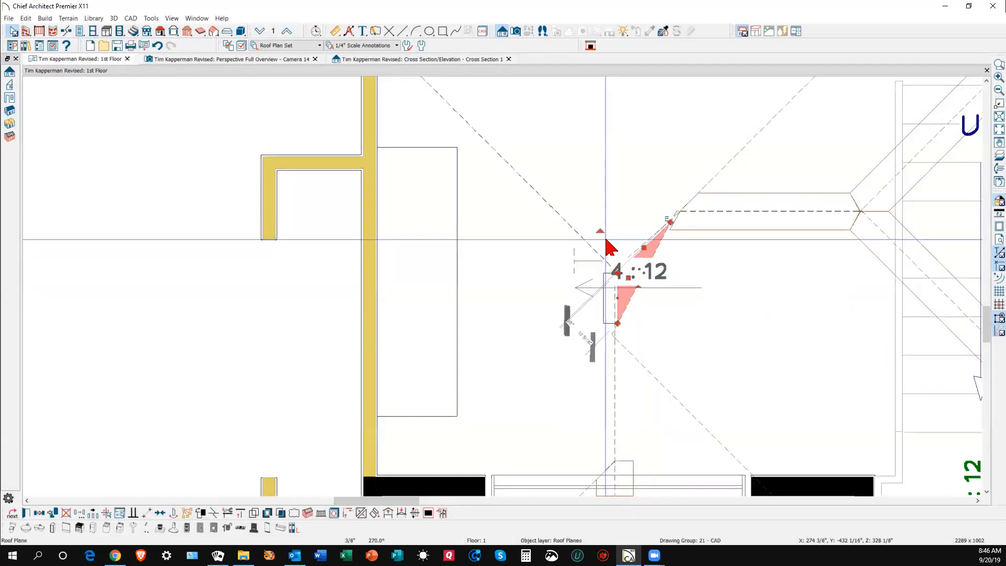
pyautogui.moveTo(600, 229)
pyautogui.mouseDown()
pyautogui.moveTo(641, 220)
pyautogui.moveTo(696, 241)
pyautogui.mouseUp()
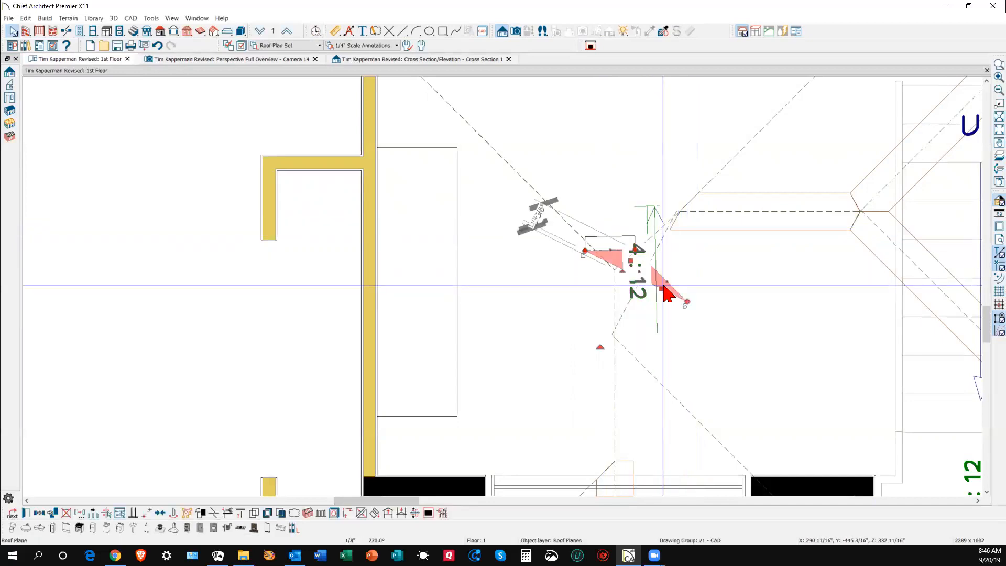
pyautogui.moveTo(686, 301); pyautogui.dragTo(617, 327)
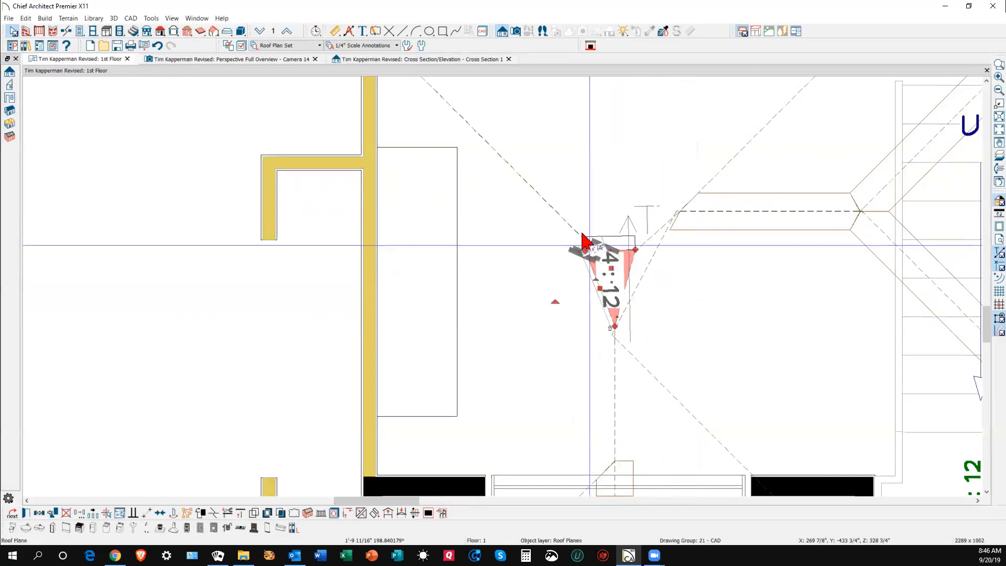
pyautogui.click(242, 46)
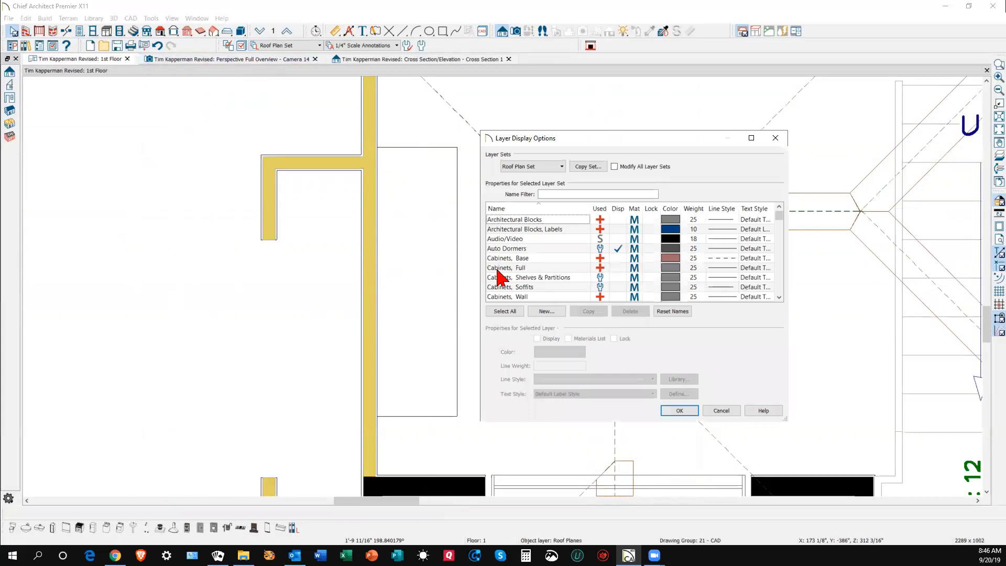
pyautogui.press('r')
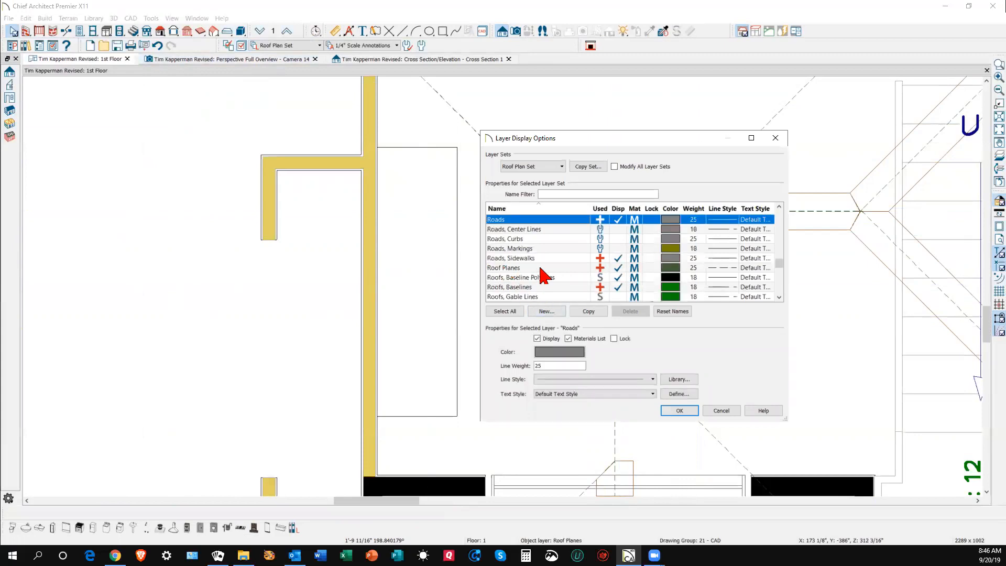
pyautogui.scroll(-1, 559, 264)
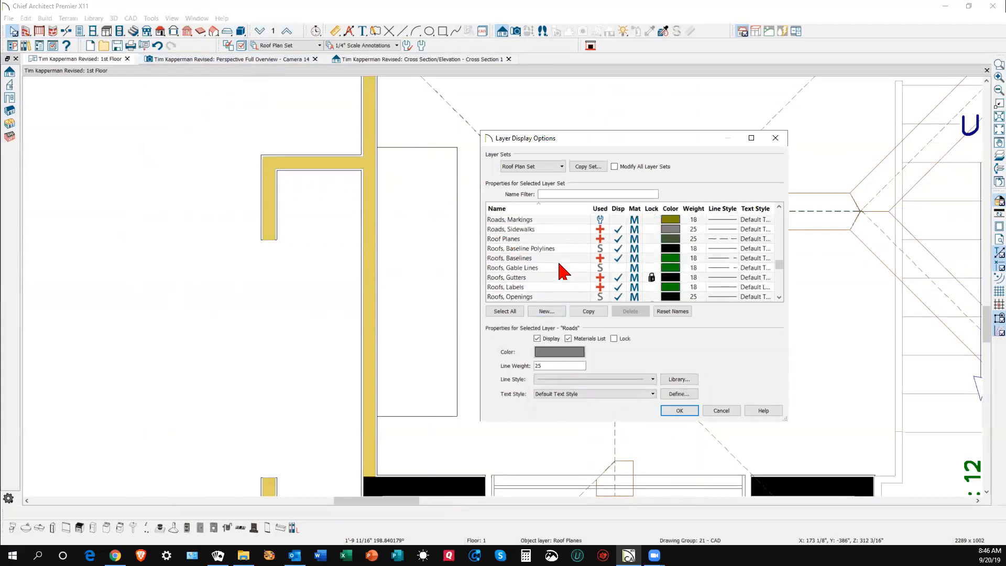
pyautogui.click(623, 279)
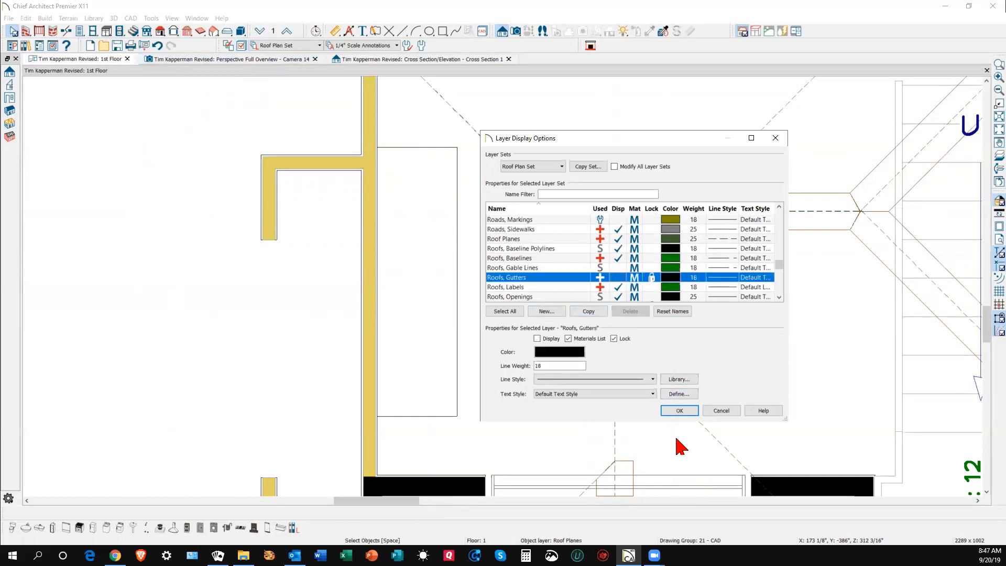
pyautogui.click(680, 411)
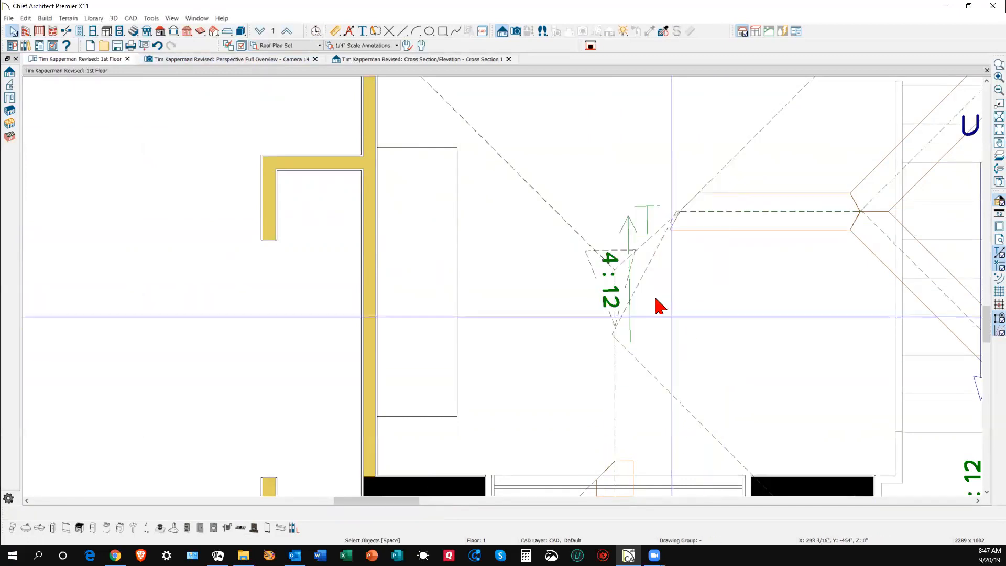
# - Reshape the 4:12 roof plane by pulling one corner up-right and the left corner down-right
pyautogui.scroll(2, 629, 278)
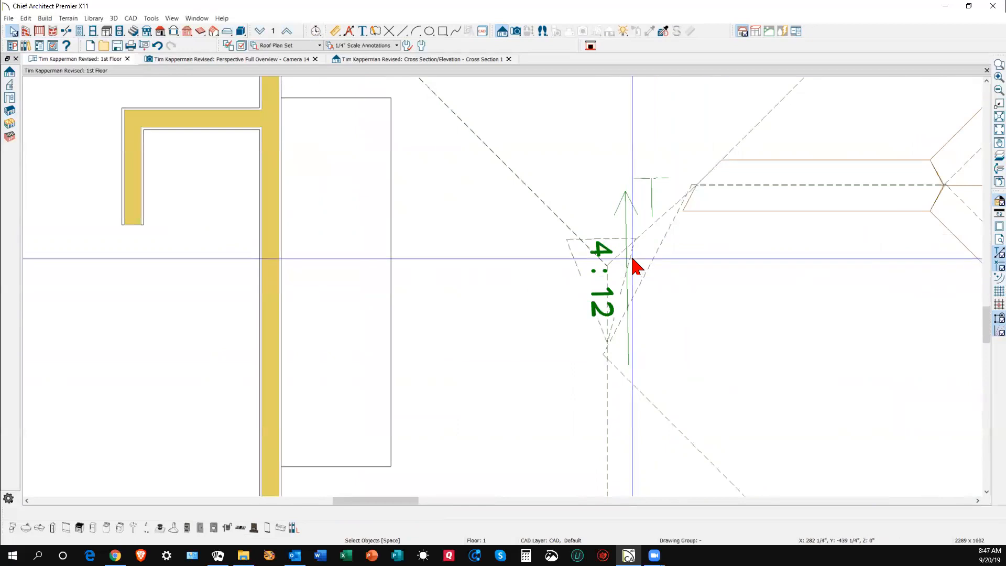
pyautogui.click(636, 264)
pyautogui.moveTo(635, 238); pyautogui.dragTo(685, 195)
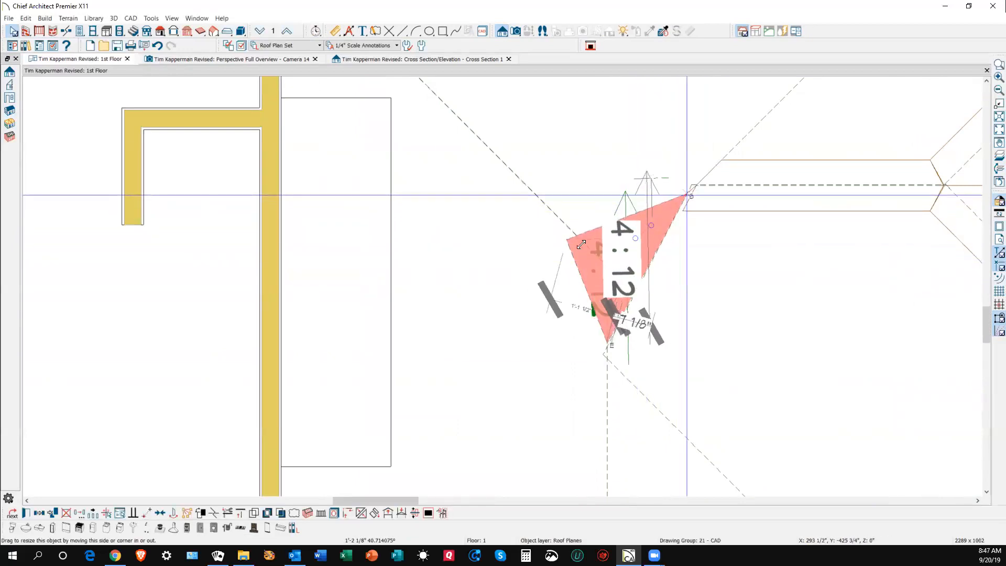
pyautogui.moveTo(567, 238); pyautogui.dragTo(603, 266)
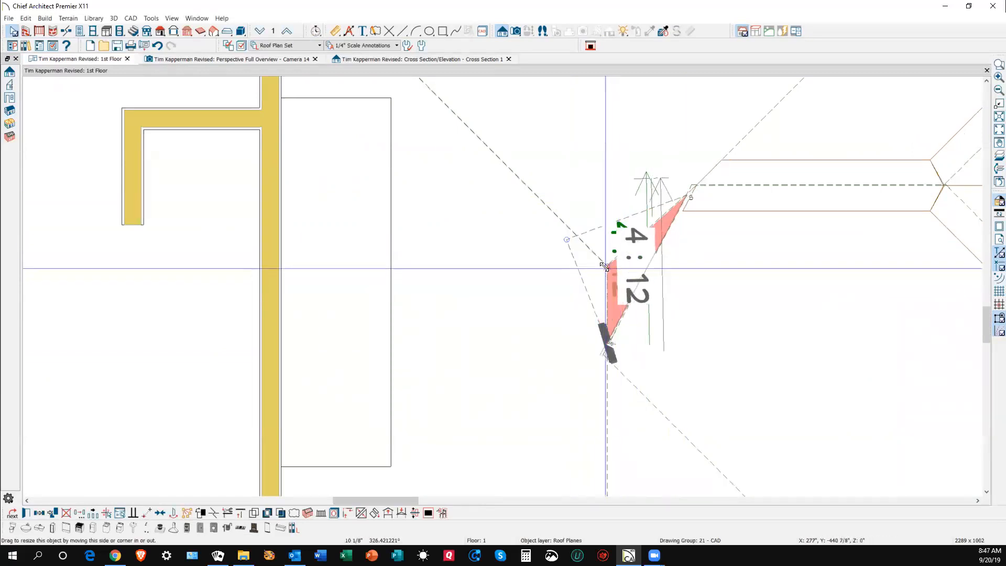
pyautogui.click(796, 338)
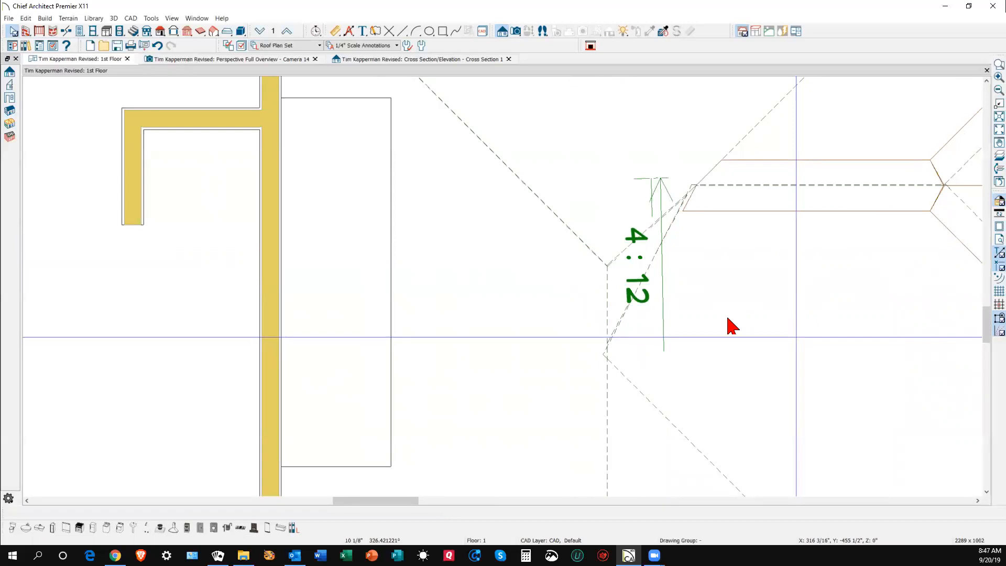
# - In the Camera 14 view, rotate the small valley roof plane around its center to a new angle
pyautogui.hotkey('ctrl', 'Tab')
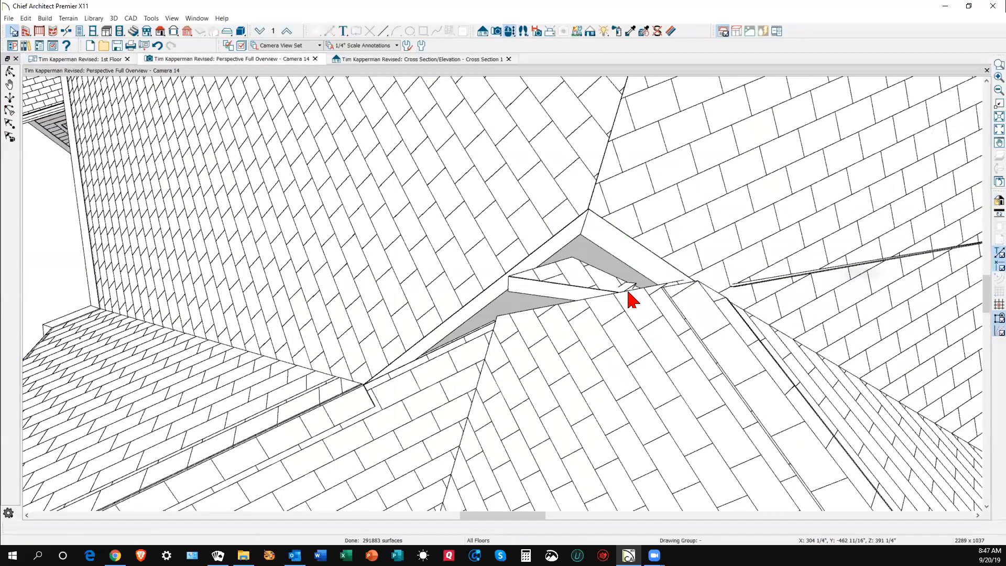
pyautogui.scroll(4, 587, 285)
pyautogui.scroll(-3, 587, 286)
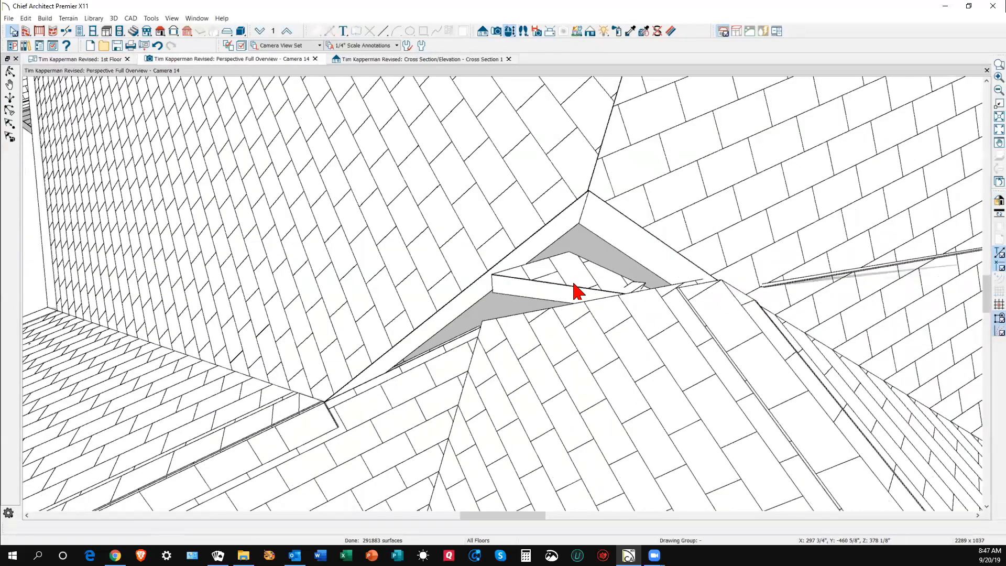
pyautogui.click(577, 291)
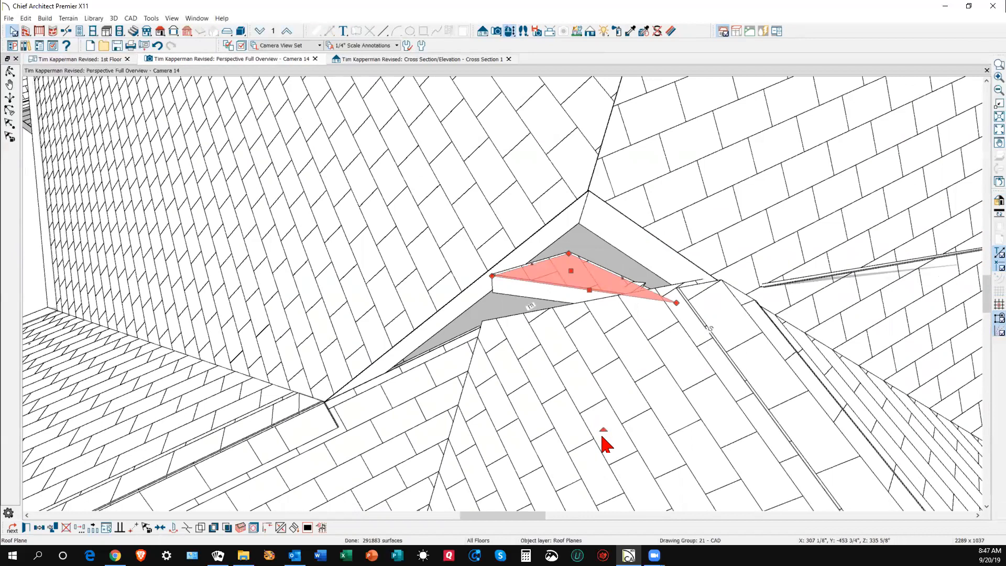
pyautogui.moveTo(603, 430); pyautogui.dragTo(493, 215)
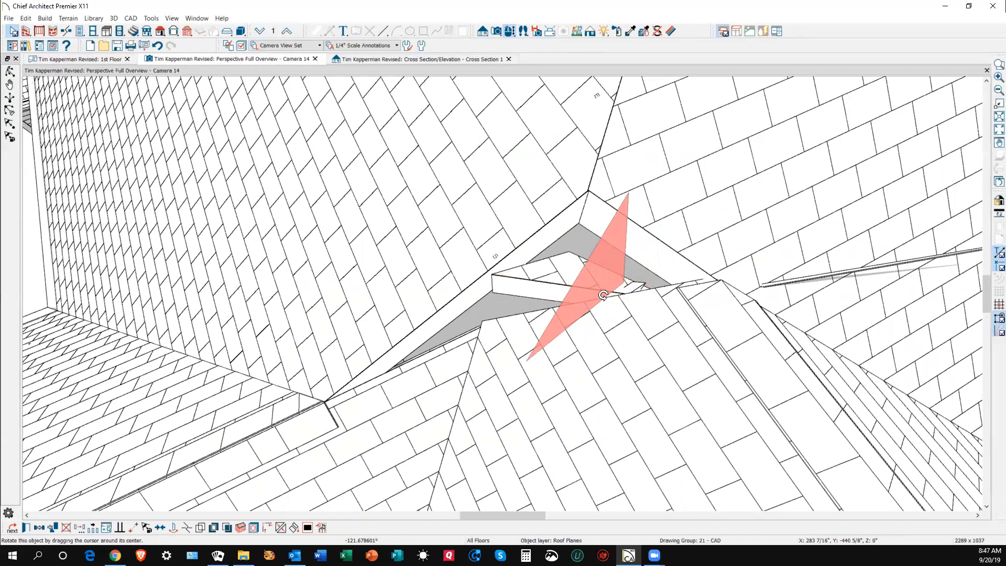
pyautogui.press('Escape')
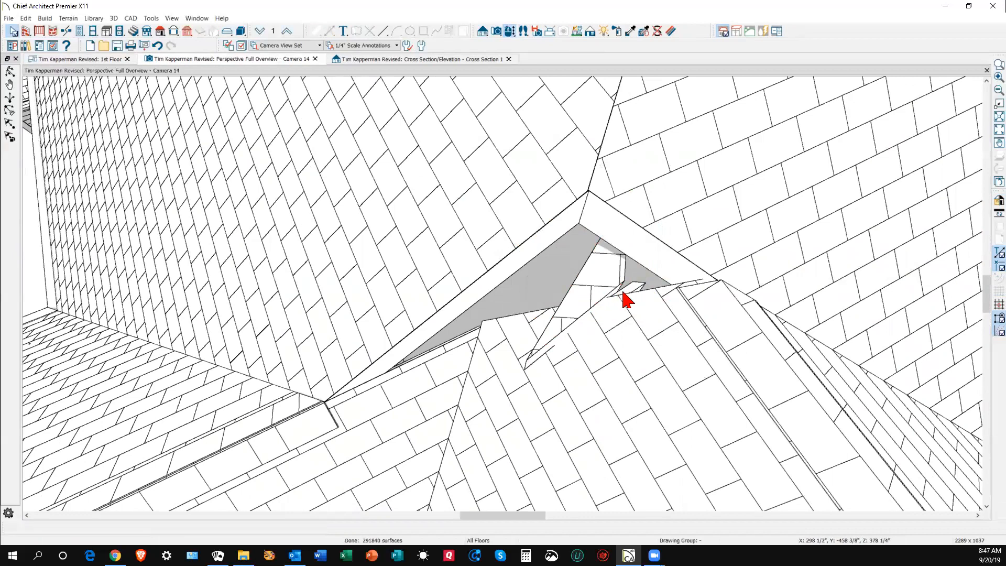
pyautogui.hotkey('ctrl', 'Tab')
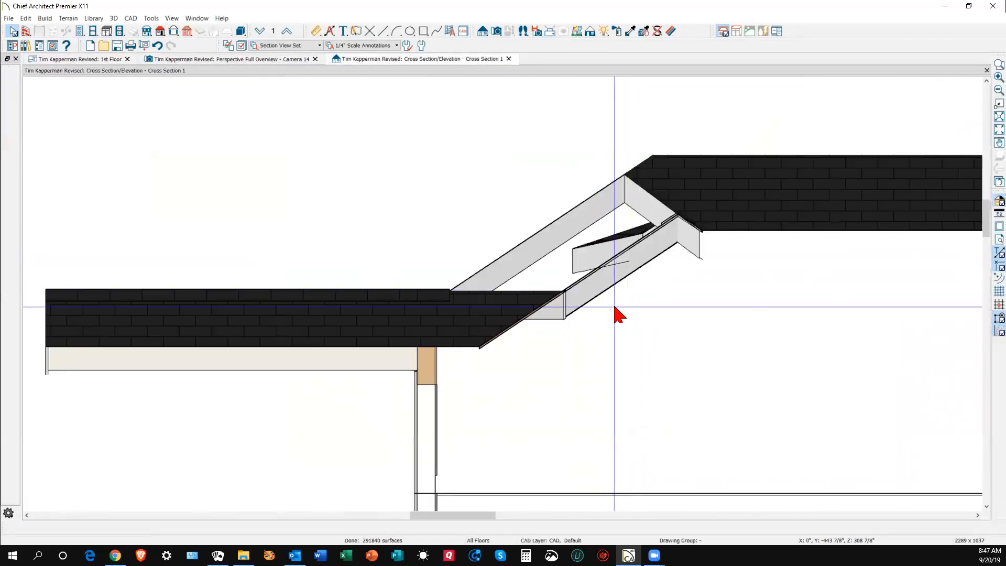
# - Rotate the 4:12 roof plane about 10 degrees on the 1st Floor plan
pyautogui.hotkey('ctrl', 'Tab')
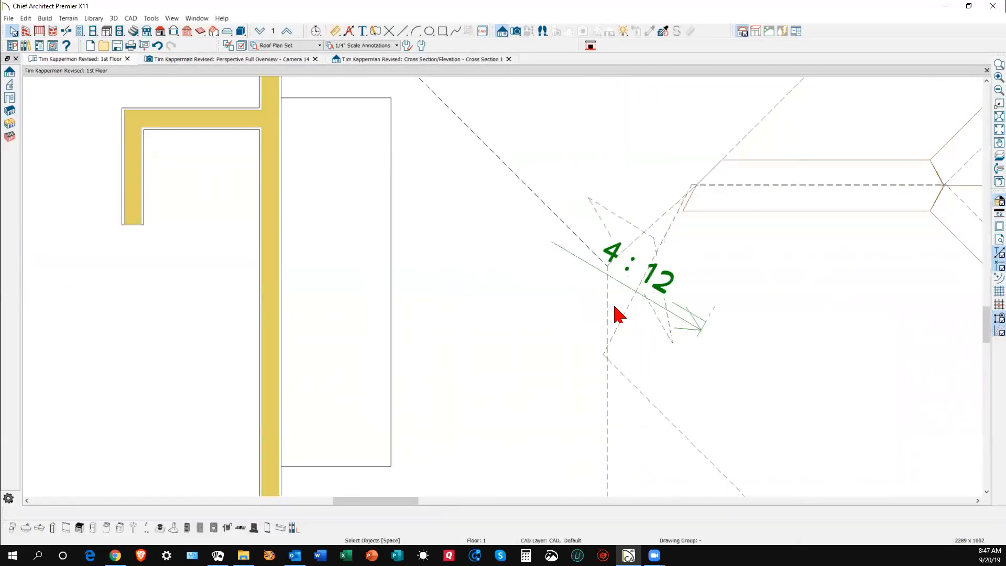
pyautogui.click(667, 287)
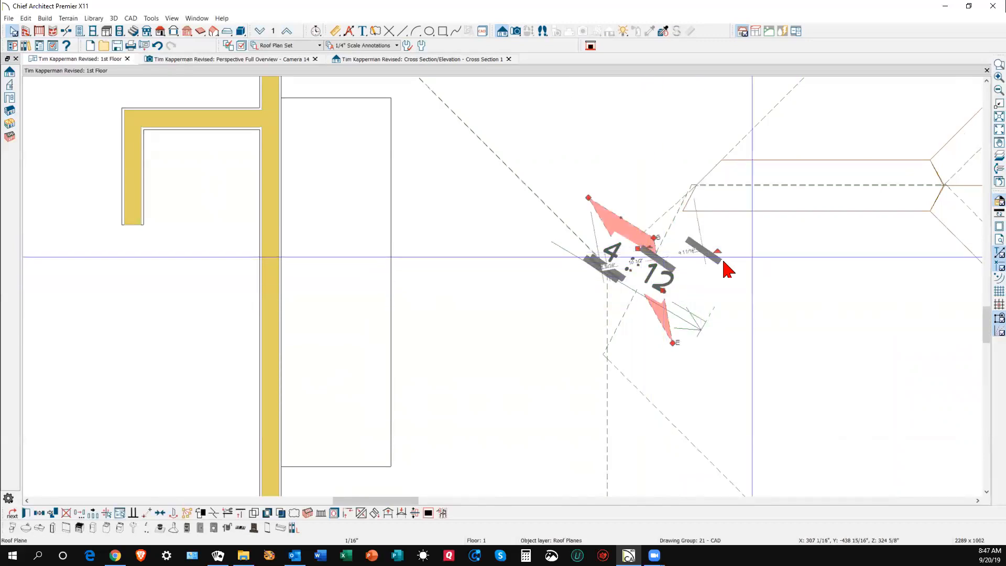
pyautogui.moveTo(718, 252); pyautogui.dragTo(711, 324)
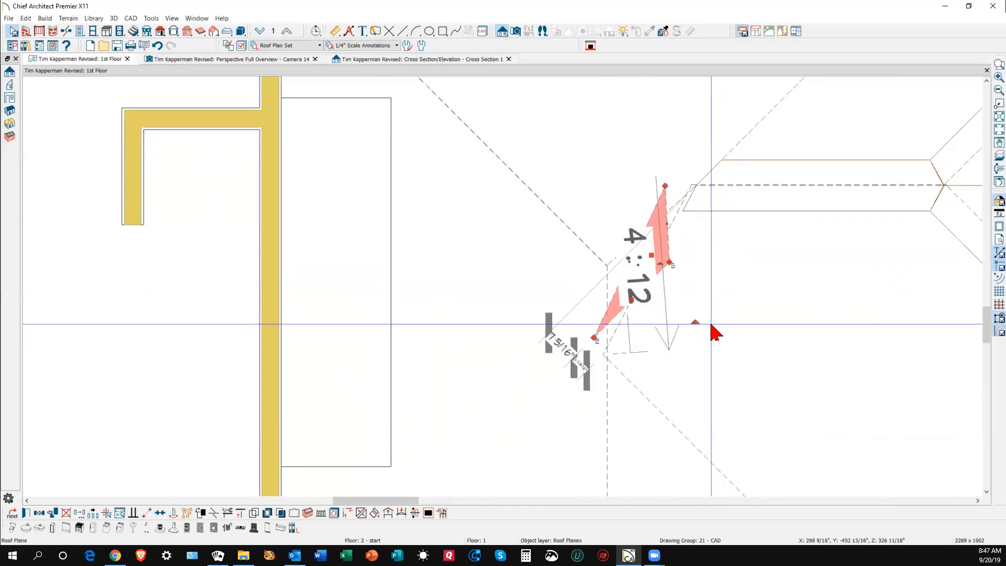
pyautogui.press('Escape')
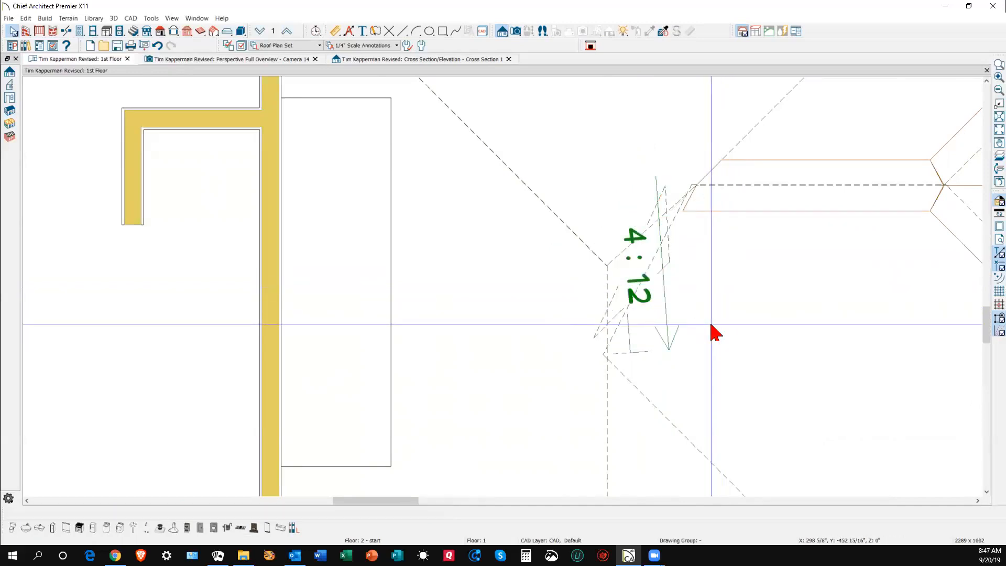
# - Widen the plane's side down-right and pull its top corner to reshape it
pyautogui.click(623, 278)
pyautogui.click(622, 283)
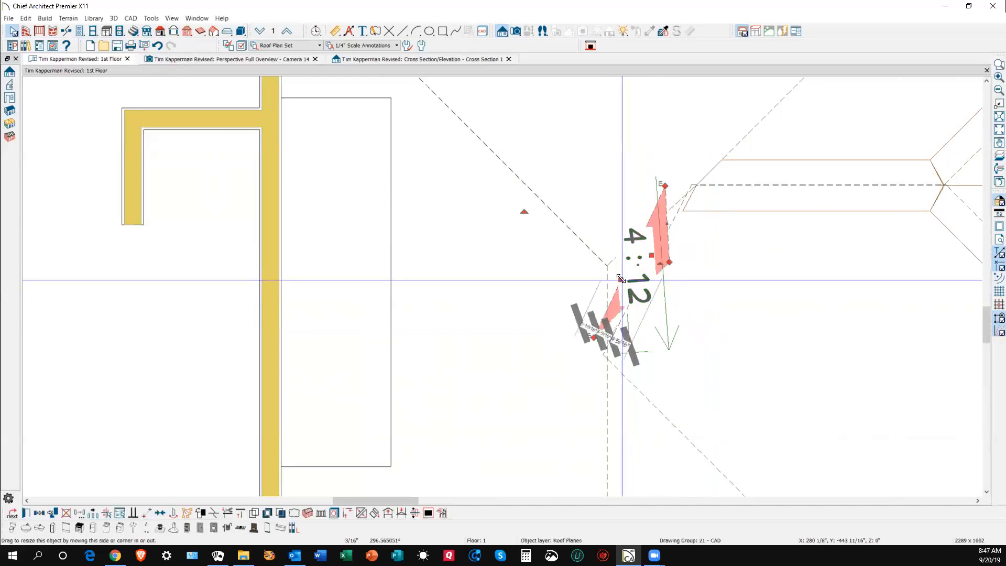
pyautogui.moveTo(595, 336); pyautogui.dragTo(607, 348)
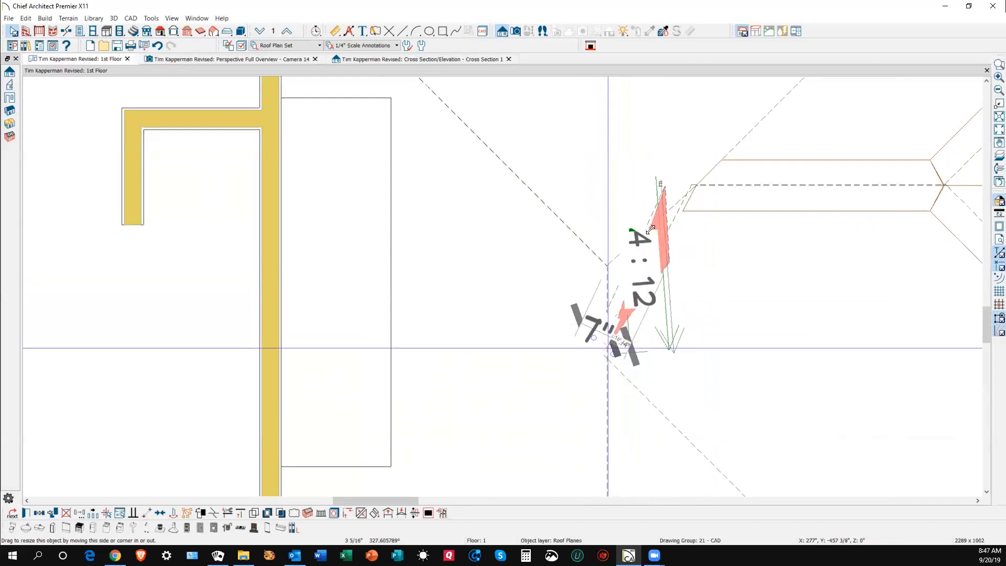
pyautogui.moveTo(657, 190); pyautogui.dragTo(741, 216)
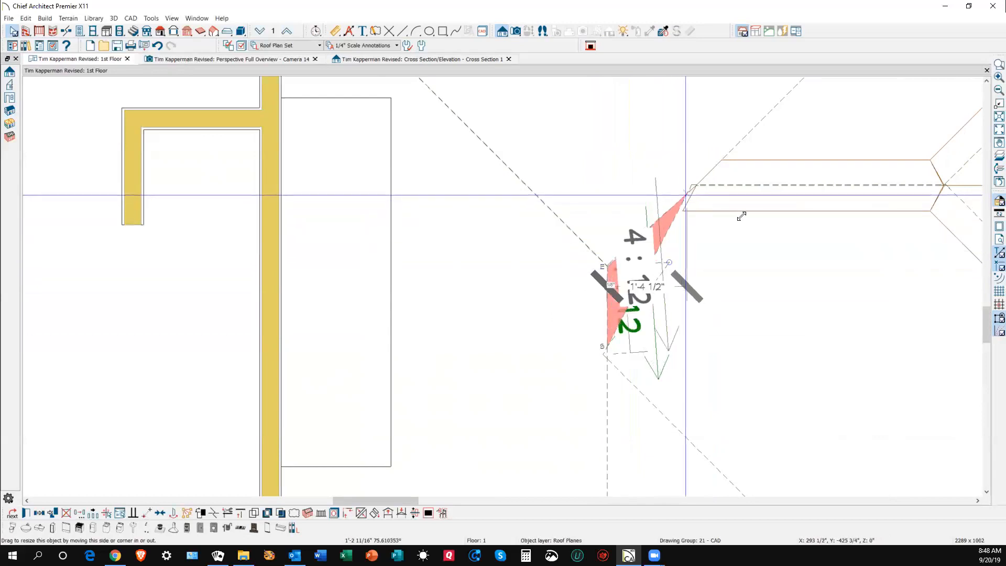
pyautogui.click(738, 261)
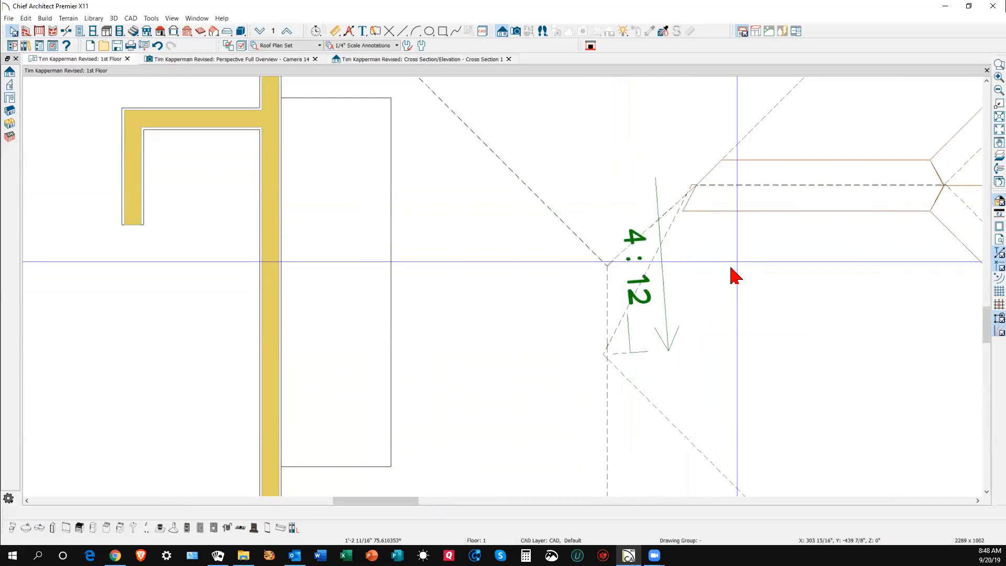
# - Orbit the 3D camera around the roof valley to inspect the triangular roof plane there
pyautogui.hotkey('ctrl', 'Tab')
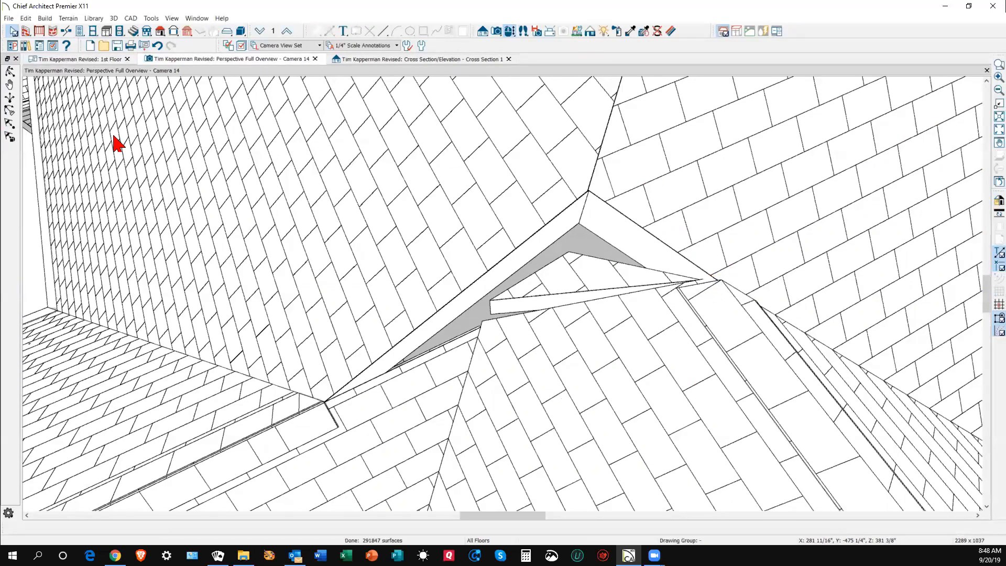
pyautogui.click(10, 72)
pyautogui.moveTo(369, 227); pyautogui.dragTo(499, 243)
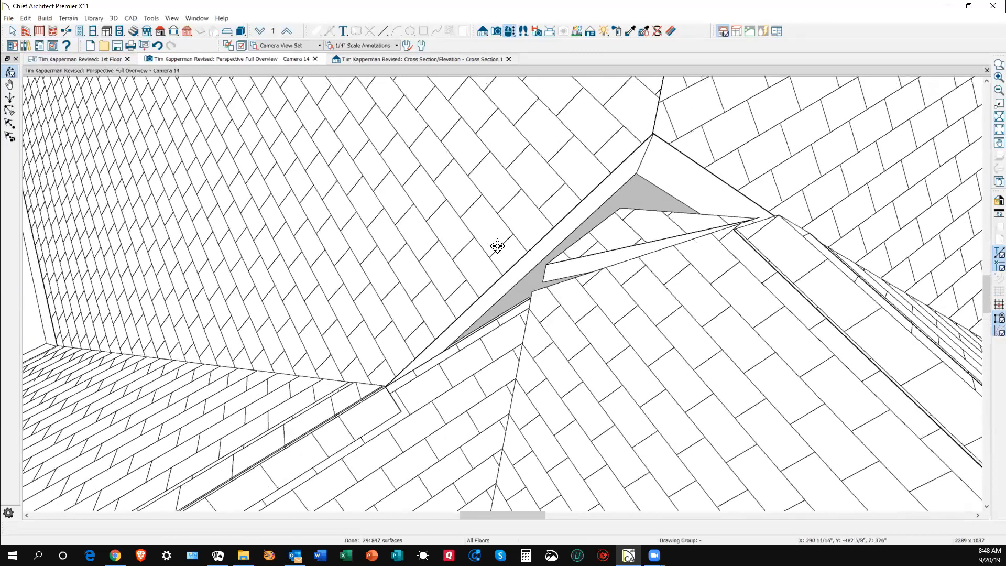
pyautogui.press('Escape')
pyautogui.click(617, 245)
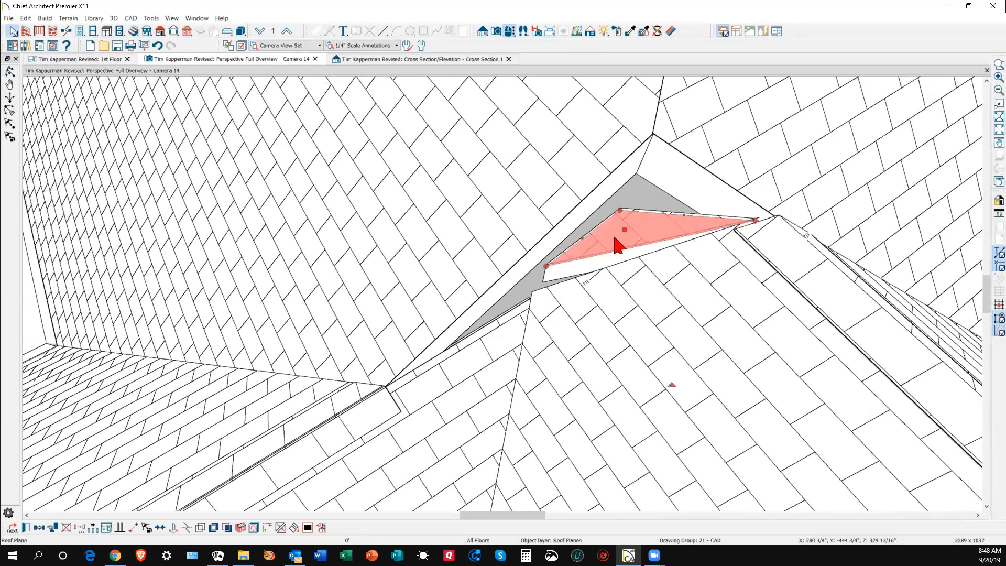
pyautogui.press('Delete')
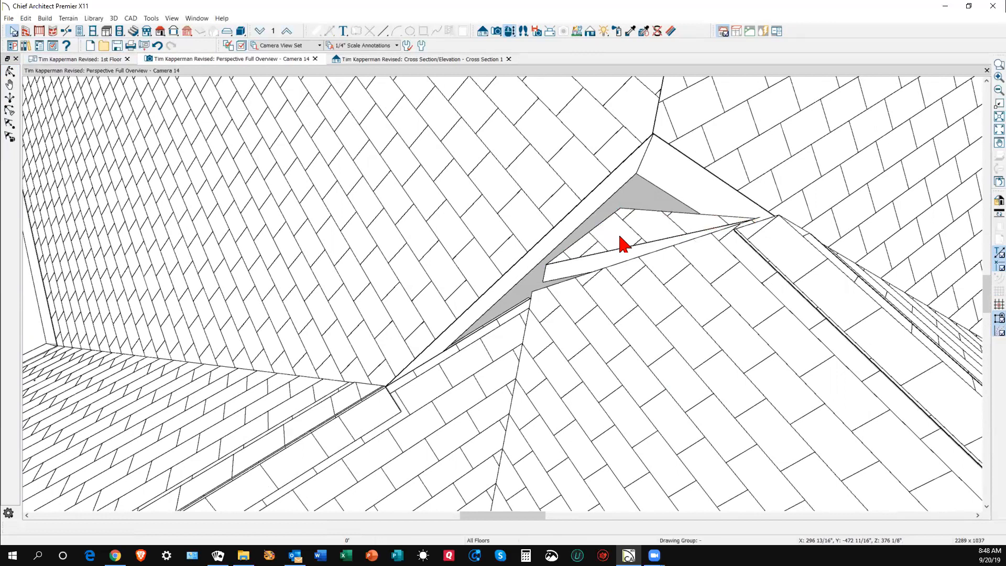
pyautogui.hotkey('ctrl', 'Tab')
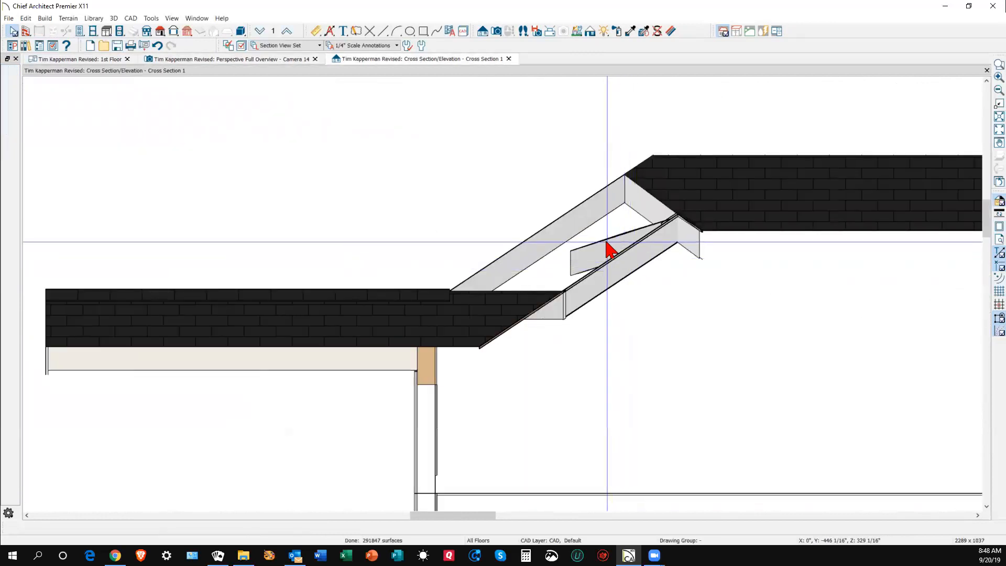
# - Check the left roof plane's specification, then set the small gap plane's pitch to 6:12
pyautogui.click(582, 218)
pyautogui.doubleClick(581, 219)
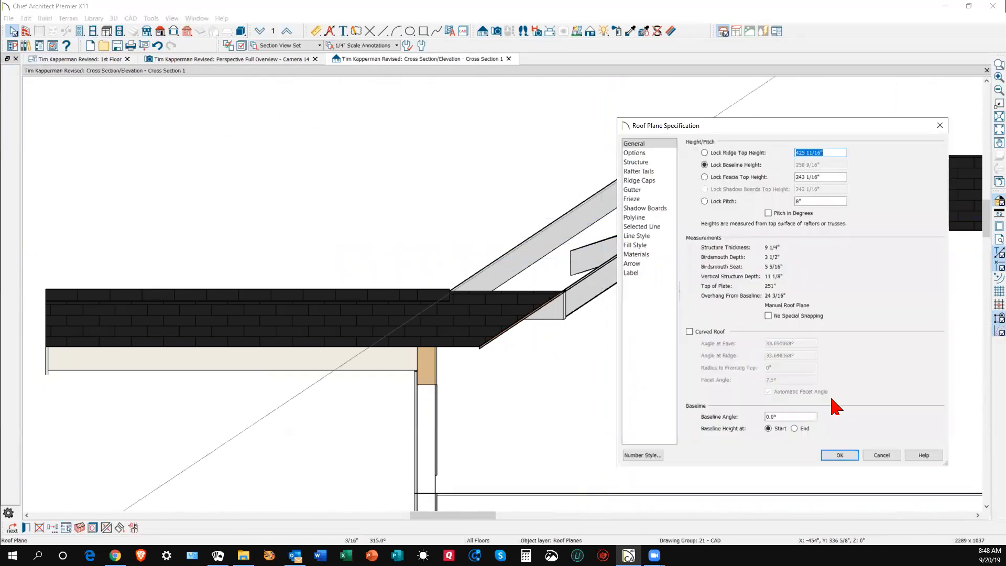
pyautogui.click(881, 454)
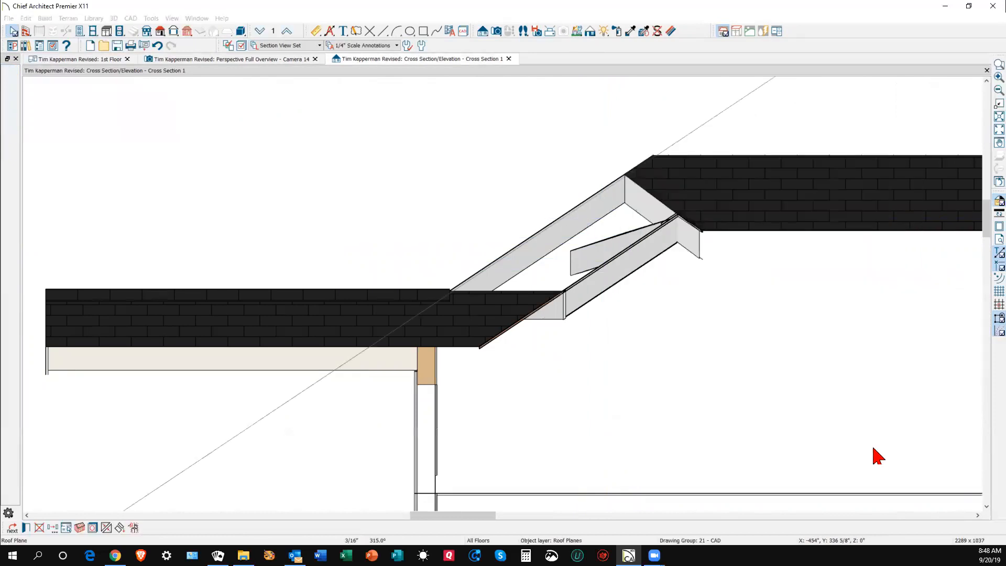
pyautogui.click(601, 254)
pyautogui.doubleClick(600, 262)
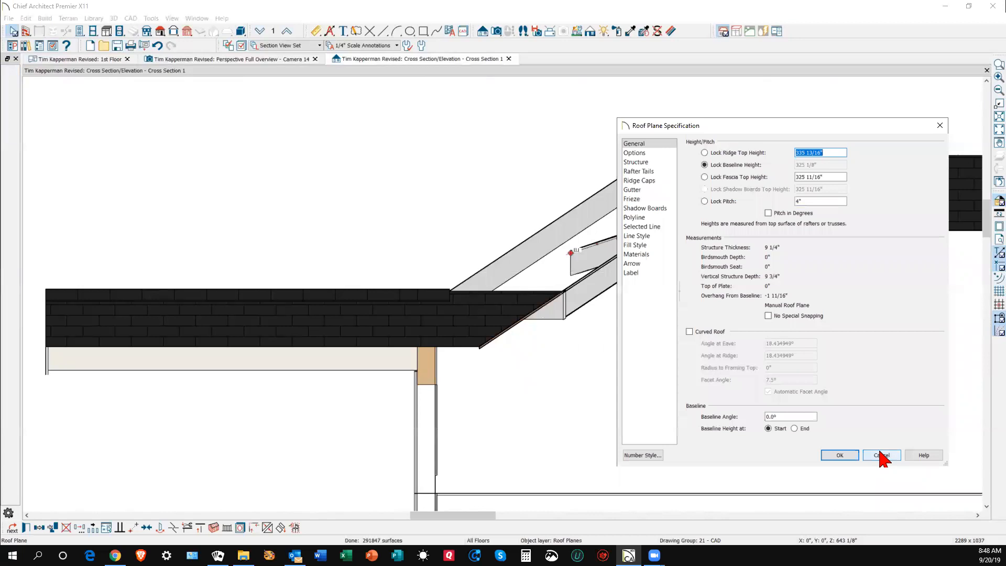
pyautogui.doubleClick(817, 200)
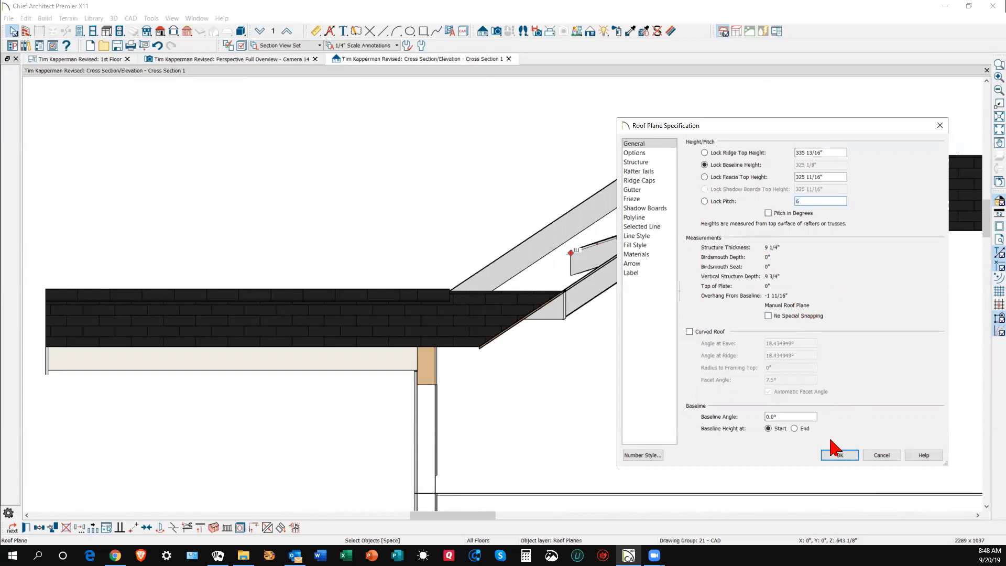
pyautogui.click(838, 454)
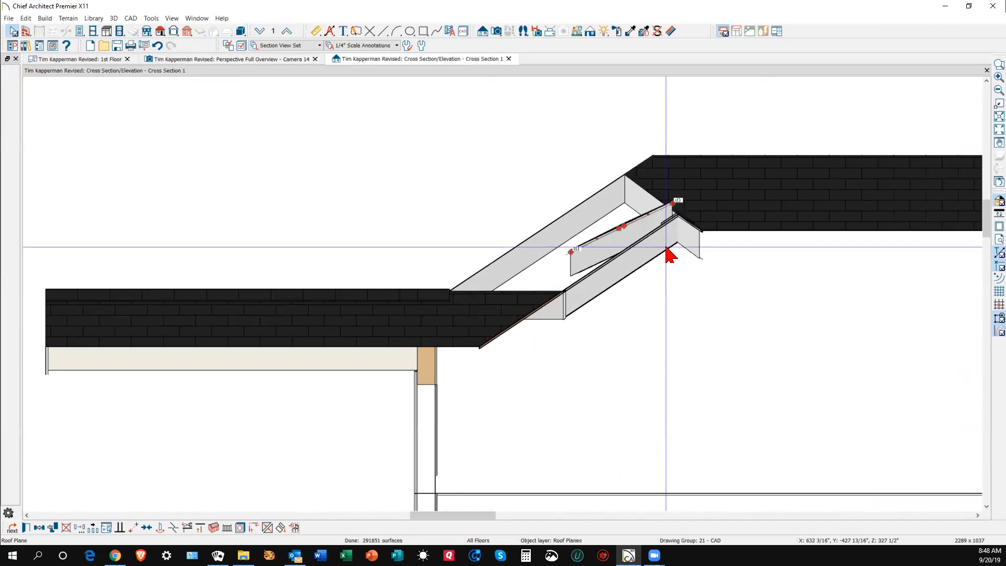
# - On the 1st Floor plan, try joining the small roof plane's edge to the neighbouring plane
pyautogui.hotkey('ctrl', 'Tab')
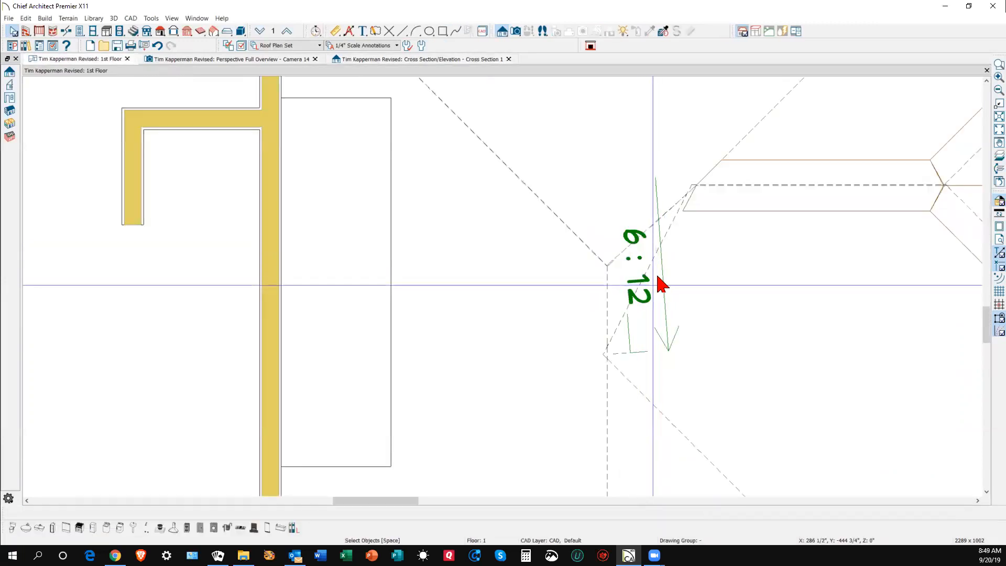
pyautogui.rightClick(655, 261)
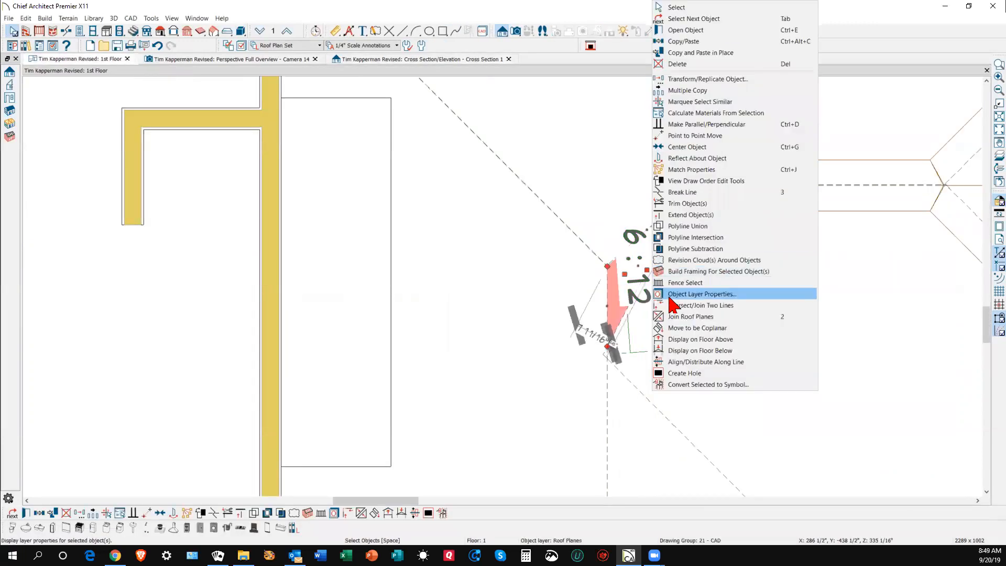
pyautogui.click(674, 317)
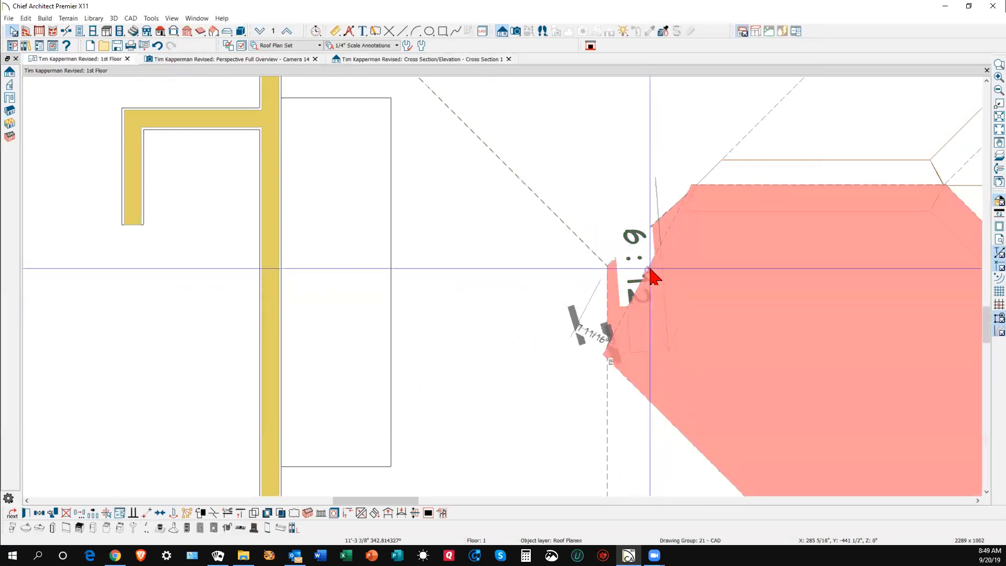
pyautogui.click(649, 271)
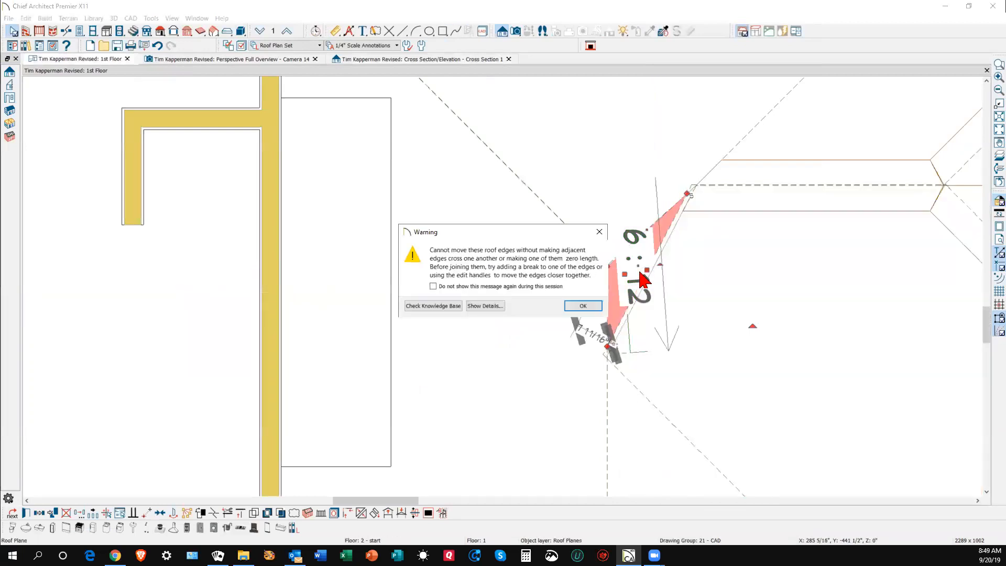
# - Dismiss the roof-edge warning and apply a corner edit at the large left roof plane's edge
pyautogui.click(580, 306)
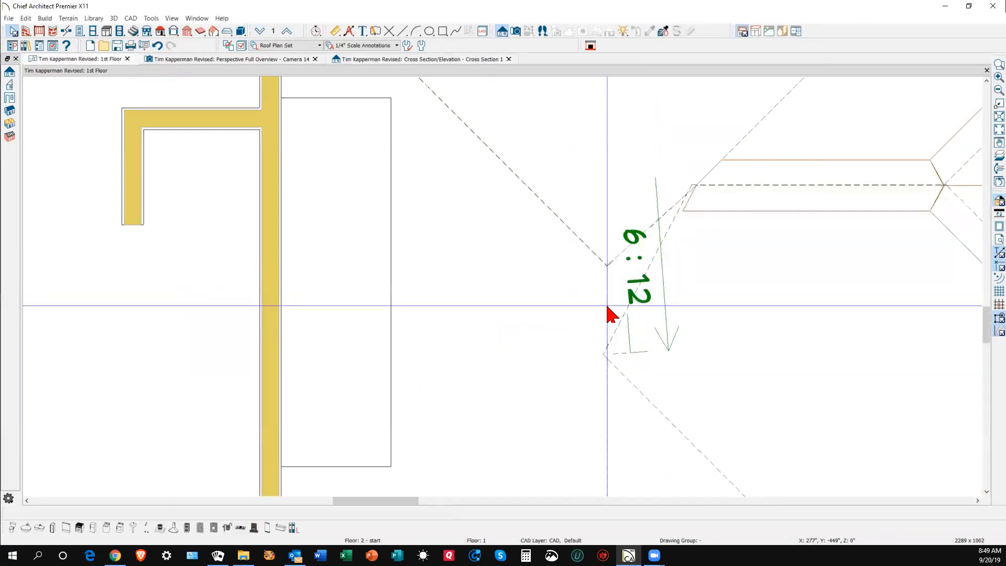
pyautogui.click(608, 280)
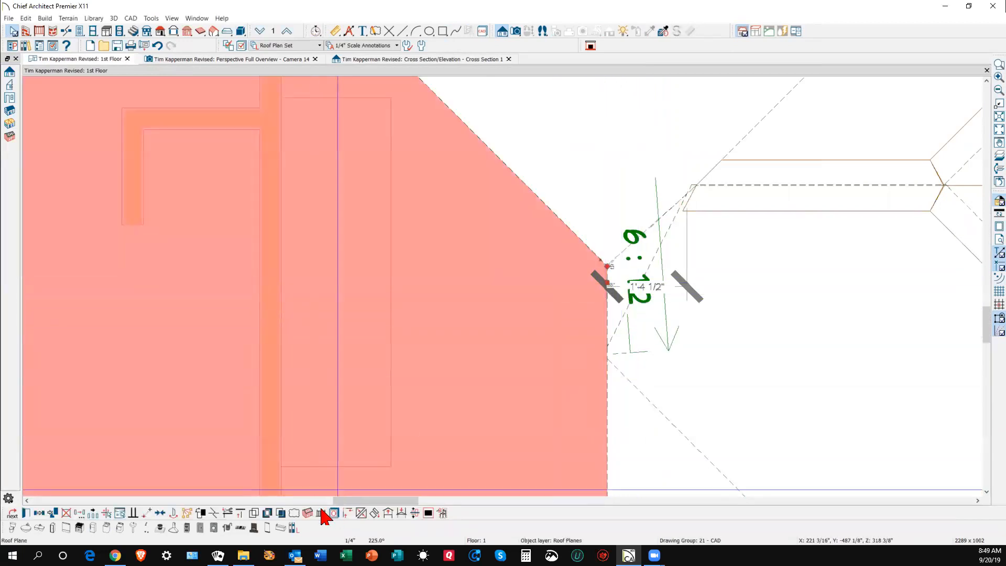
pyautogui.click(214, 515)
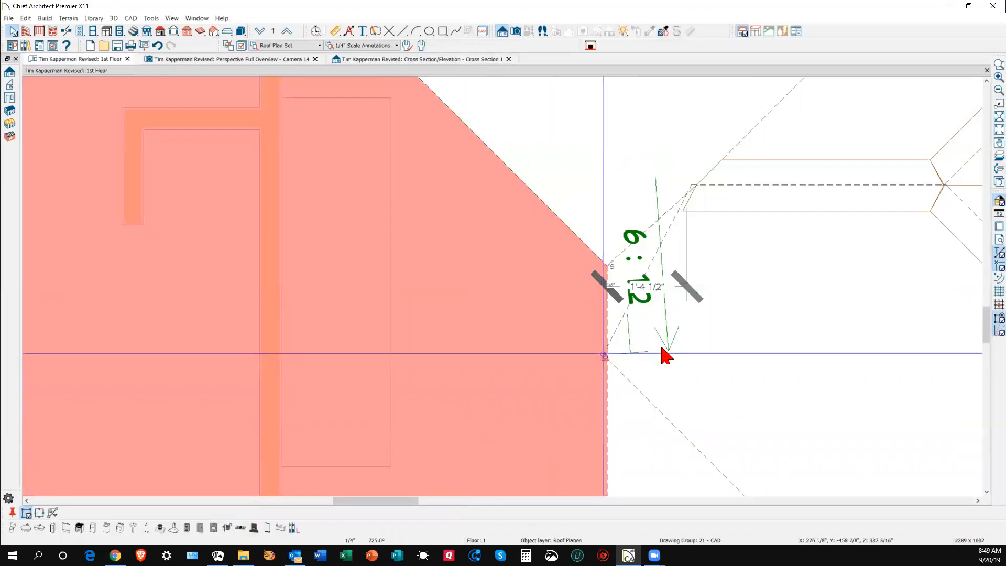
pyautogui.click(609, 314)
# - Join the small roof plane's edge to the large adjacent plane, stretching it into a long triangle
pyautogui.click(609, 314)
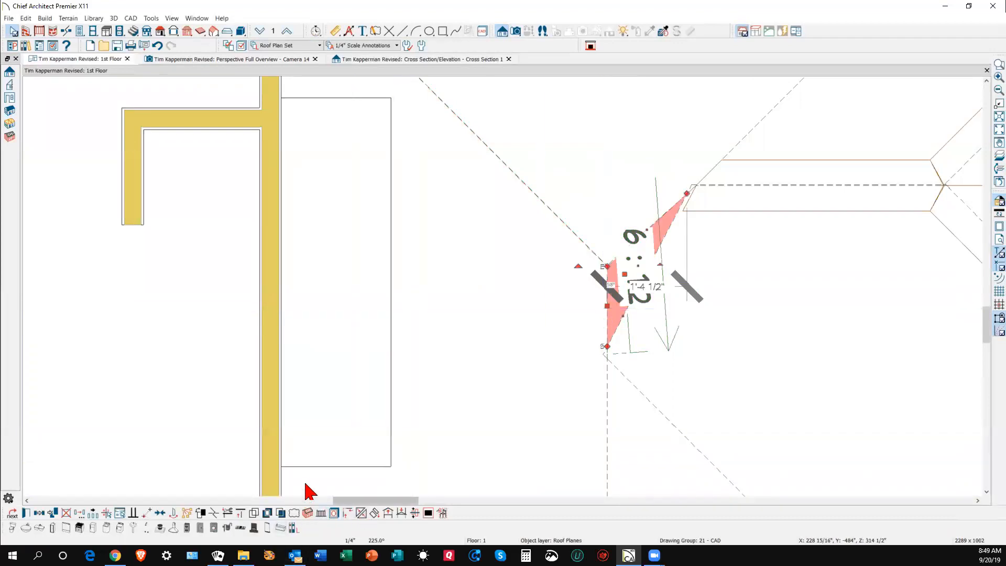
pyautogui.click(364, 516)
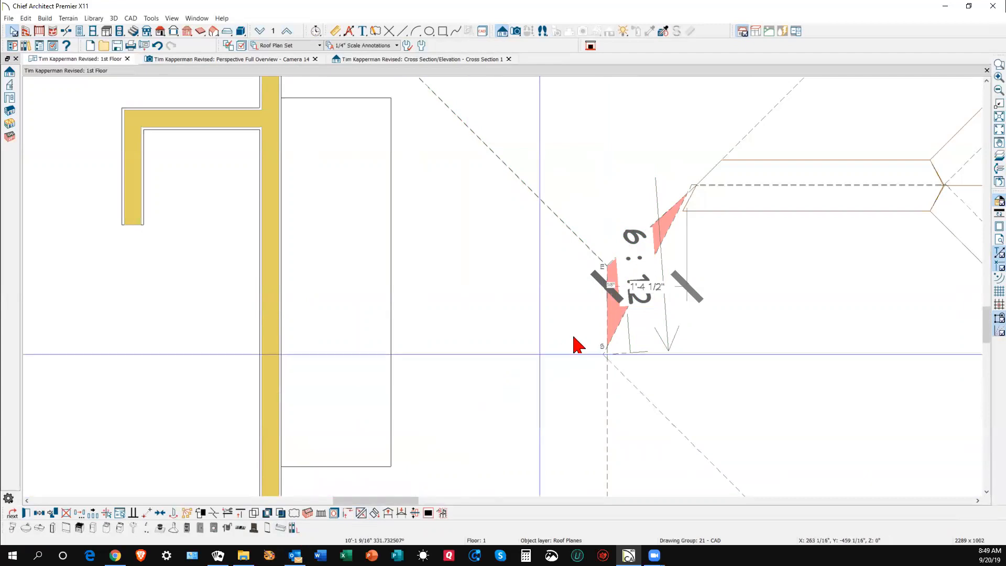
pyautogui.click(603, 316)
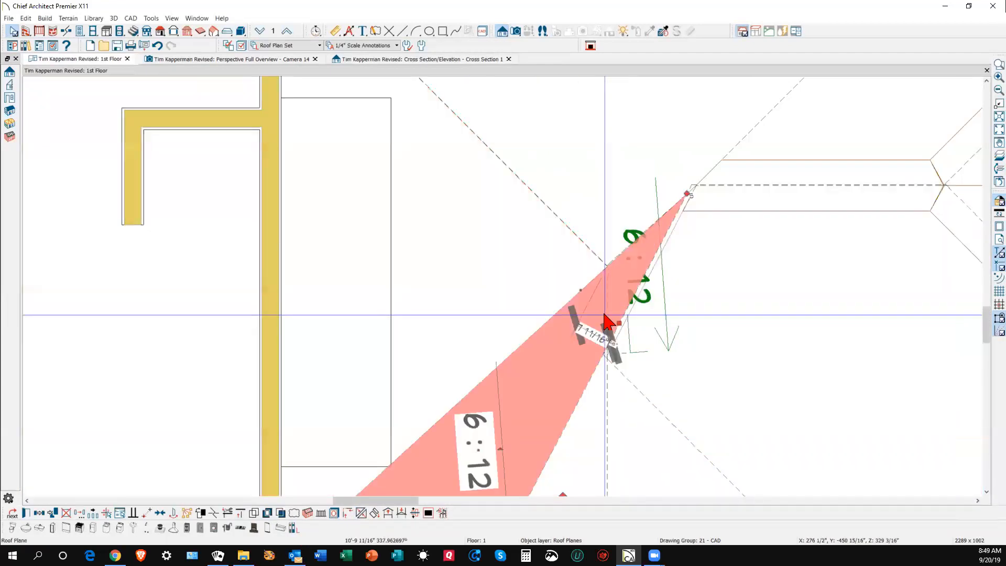
pyautogui.scroll(-2, 626, 198)
pyautogui.scroll(-2, 618, 201)
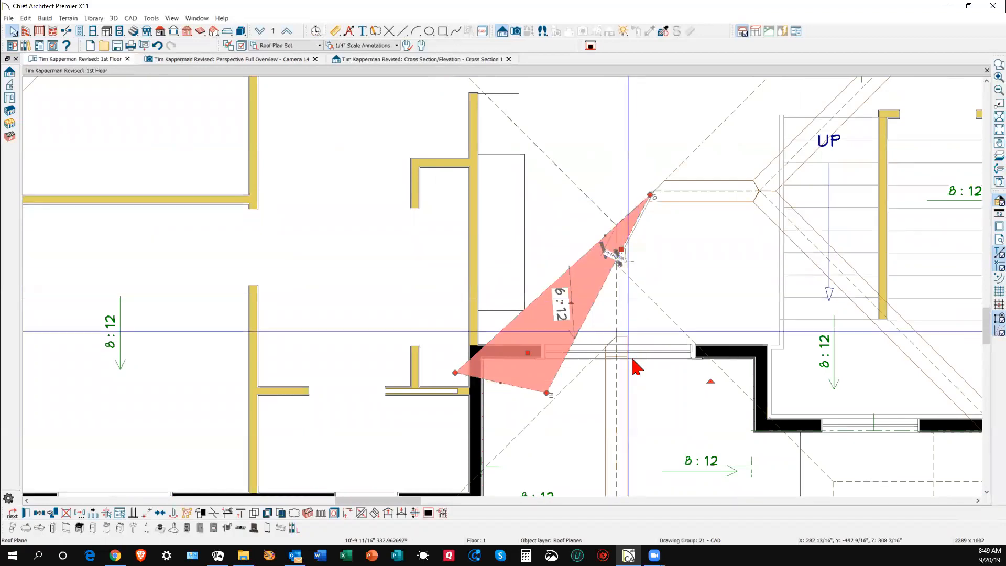
pyautogui.click(740, 442)
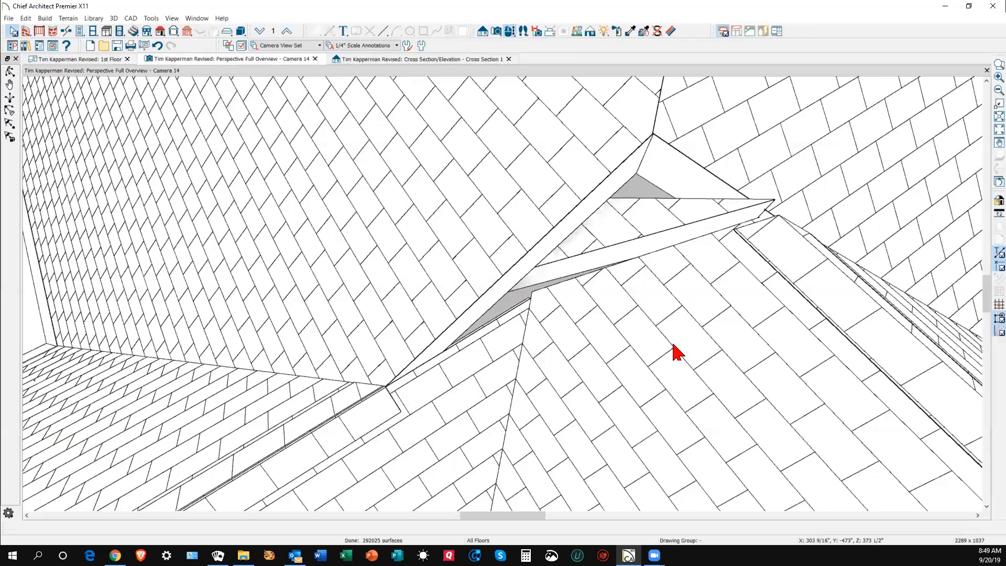
# - In Camera 14, drag the small triangular roof plane's edge rightward across the valley
pyautogui.click(615, 249)
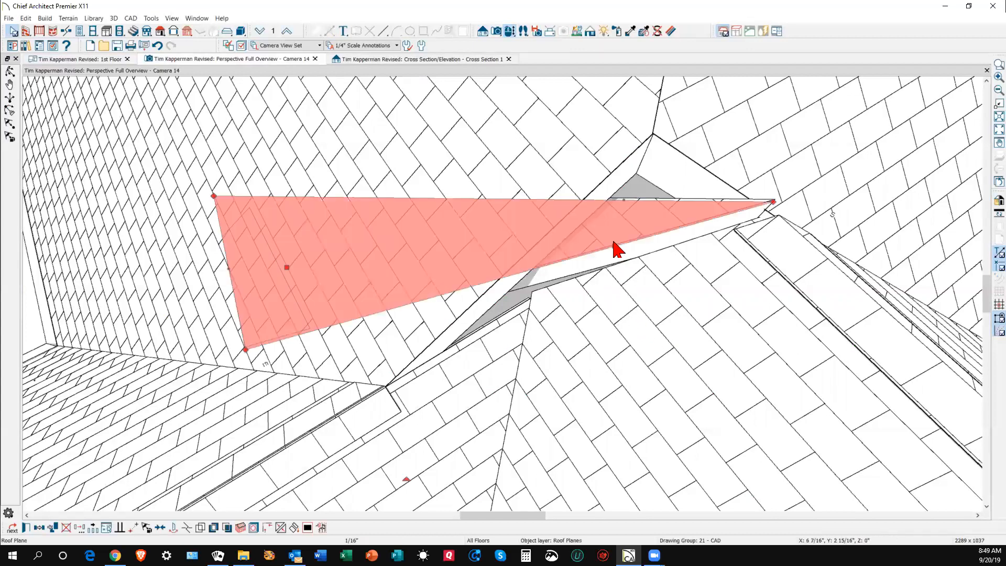
pyautogui.press('Escape')
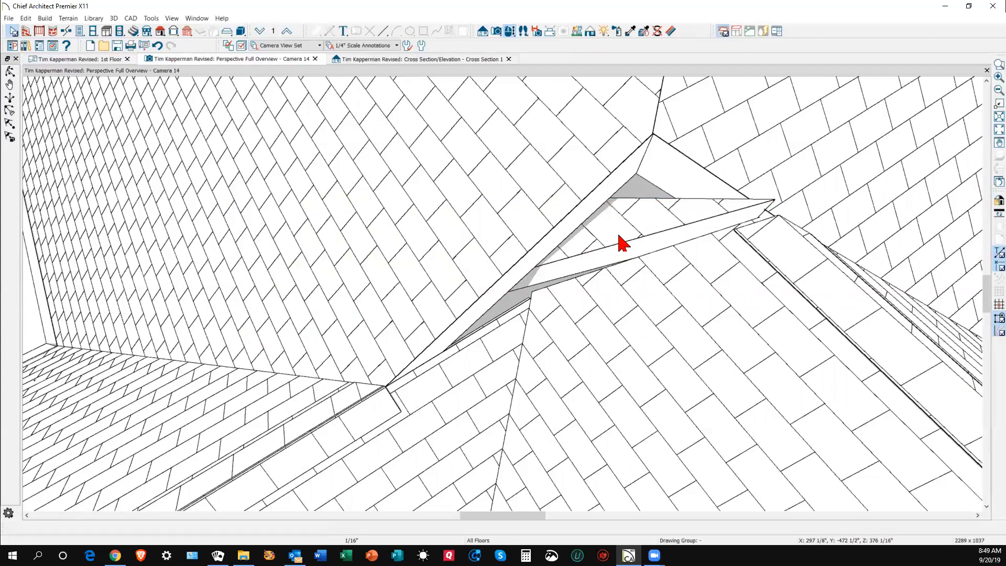
pyautogui.click(621, 243)
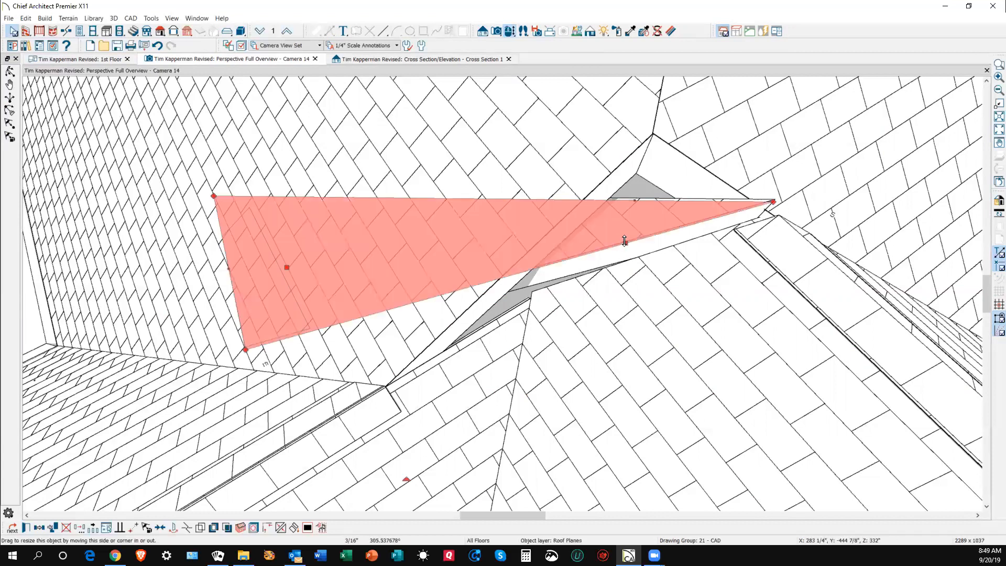
pyautogui.moveTo(630, 270); pyautogui.dragTo(627, 260)
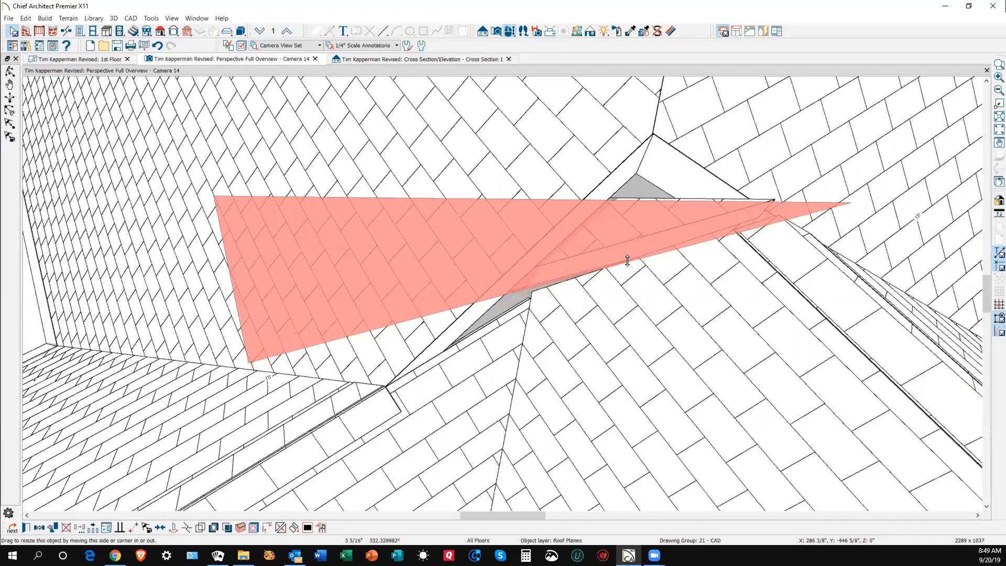
# - Try joining the right roof plane to the small plane, dismiss the warning, and return to the 1st Floor plan
pyautogui.rightClick(645, 283)
pyautogui.click(661, 263)
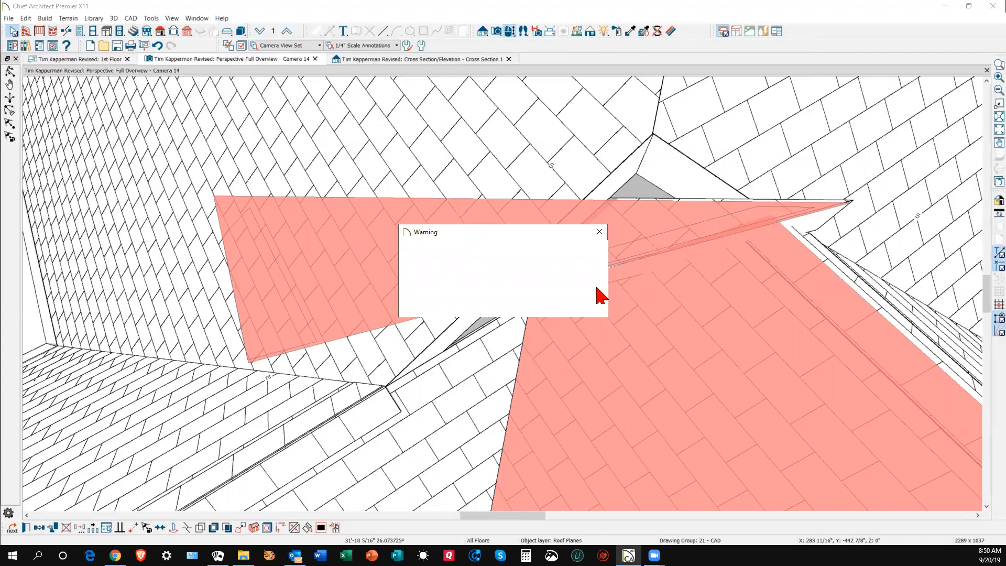
pyautogui.click(600, 232)
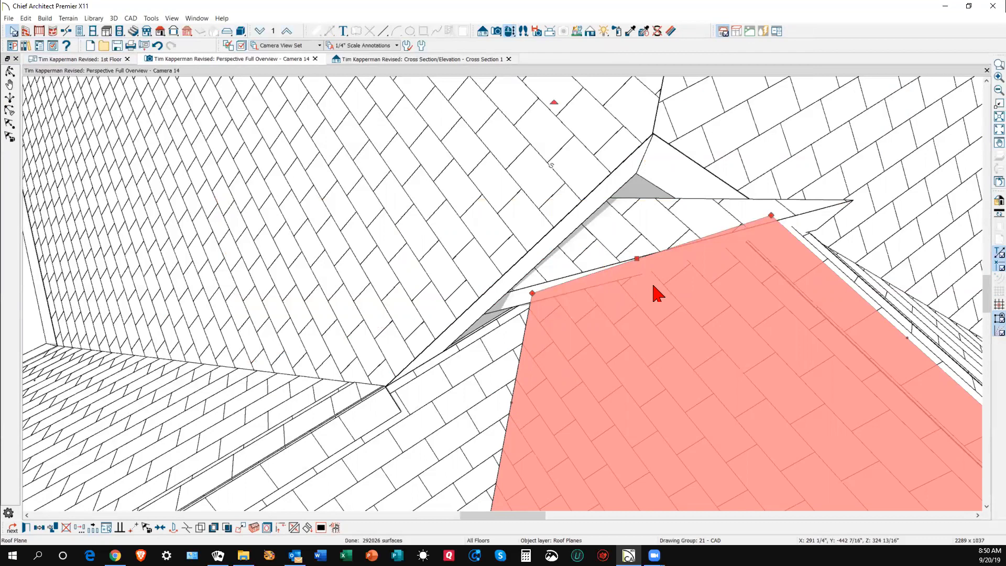
pyautogui.press('Escape')
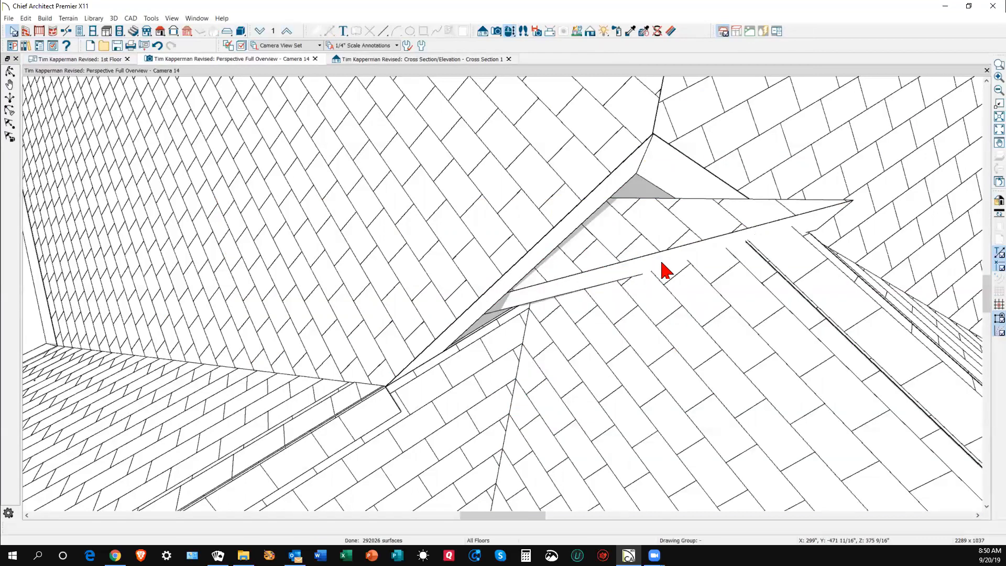
pyautogui.hotkey('ctrl', 'Tab')
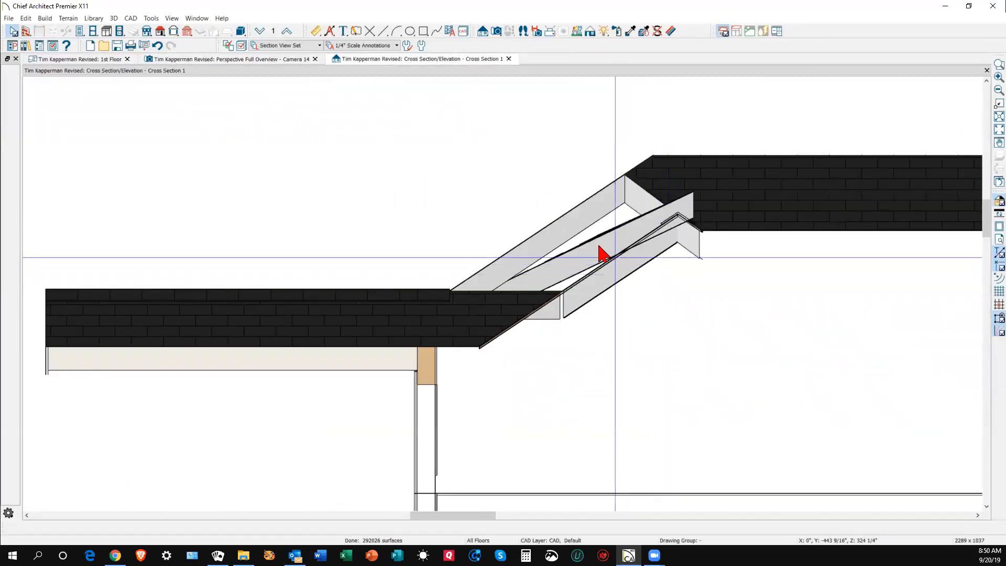
pyautogui.hotkey('ctrl', 'Tab')
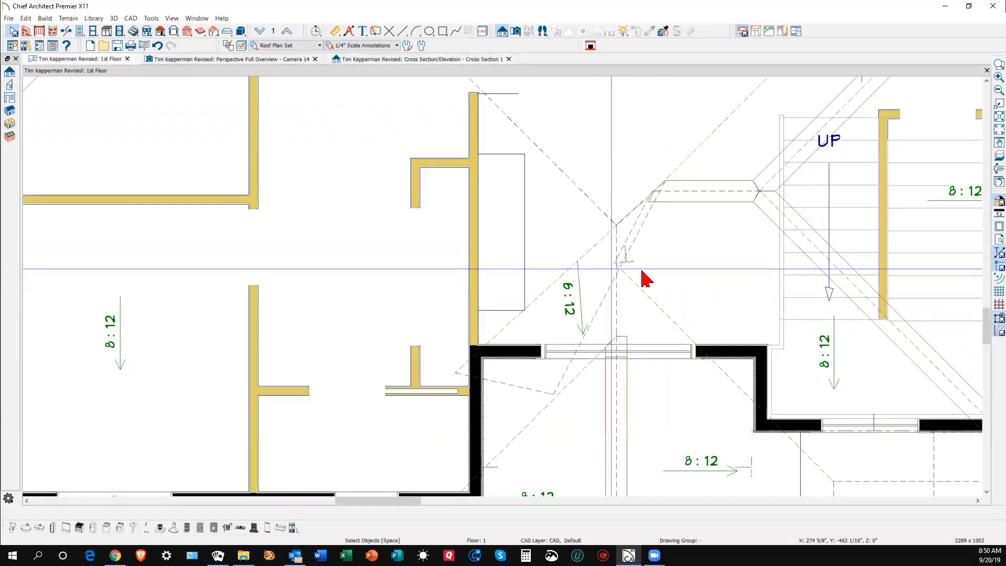
# - Open the small 6:12 roof plane's specification to check its pitch, then confirm
pyautogui.click(601, 307)
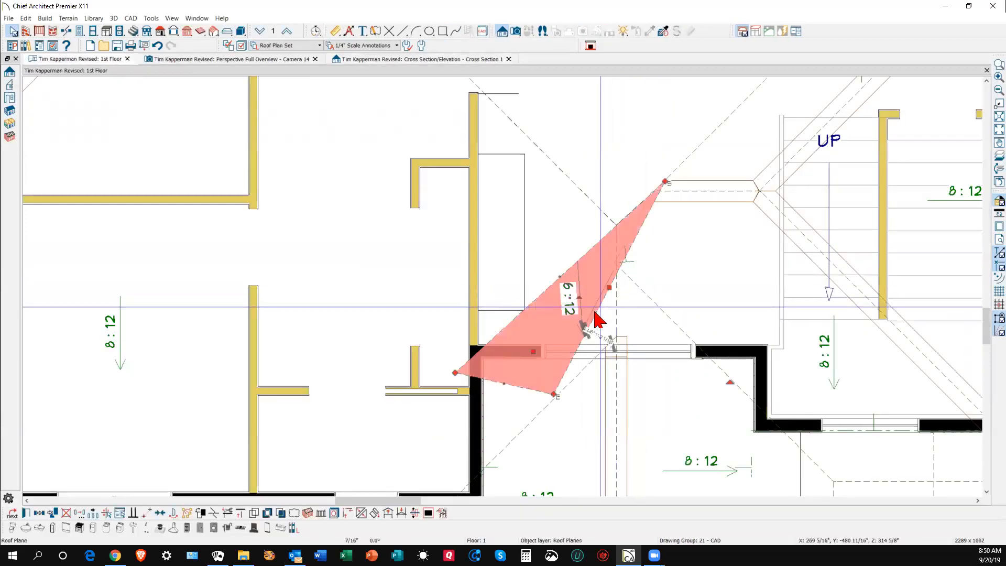
pyautogui.click(26, 515)
pyautogui.click(818, 201)
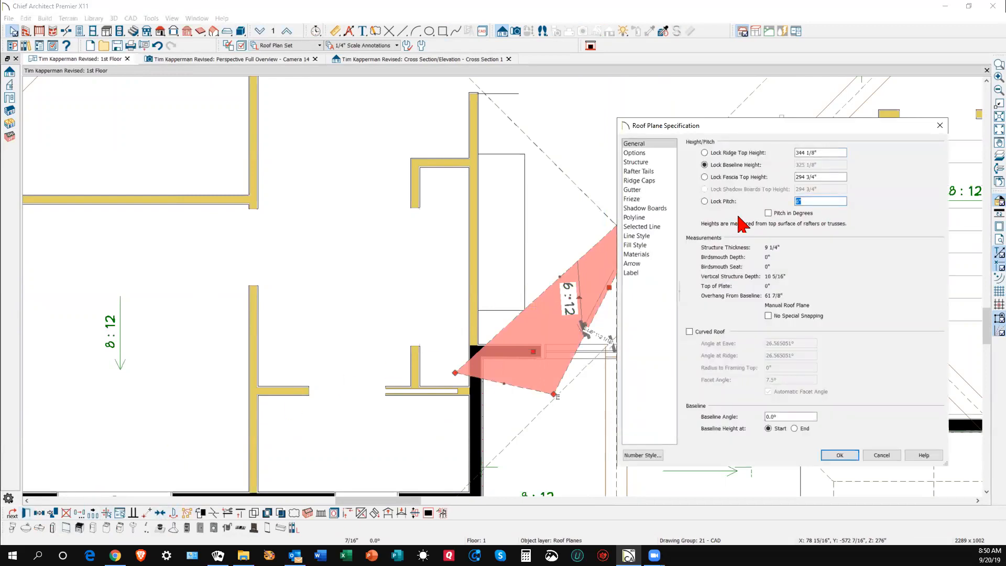
pyautogui.click(840, 454)
pyautogui.press('Escape')
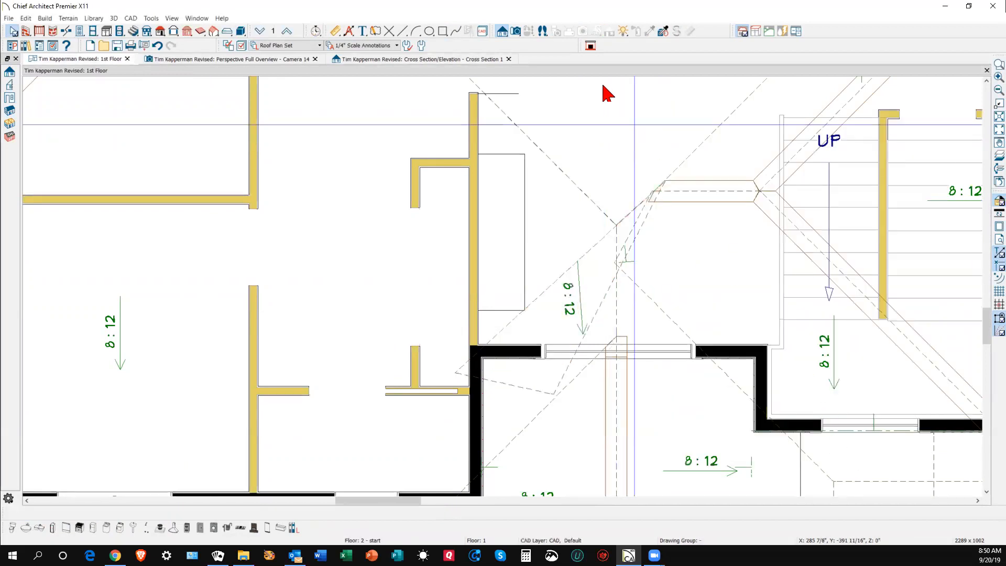
# - Drag the triangular valley plane's bottom corner up-right to shrink it into a narrow sliver
pyautogui.scroll(-5, 602, 99)
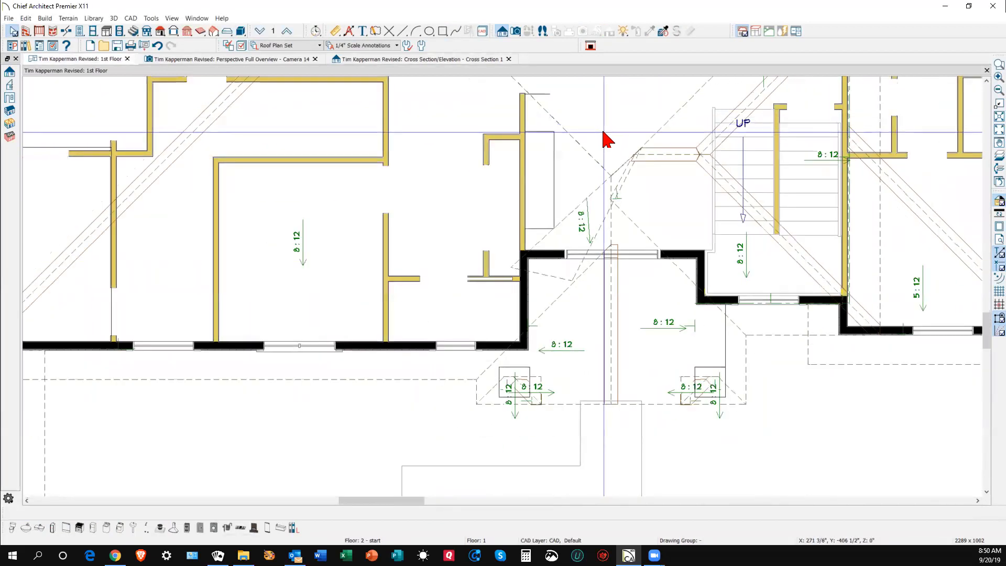
pyautogui.scroll(3, 601, 132)
pyautogui.scroll(1, 617, 178)
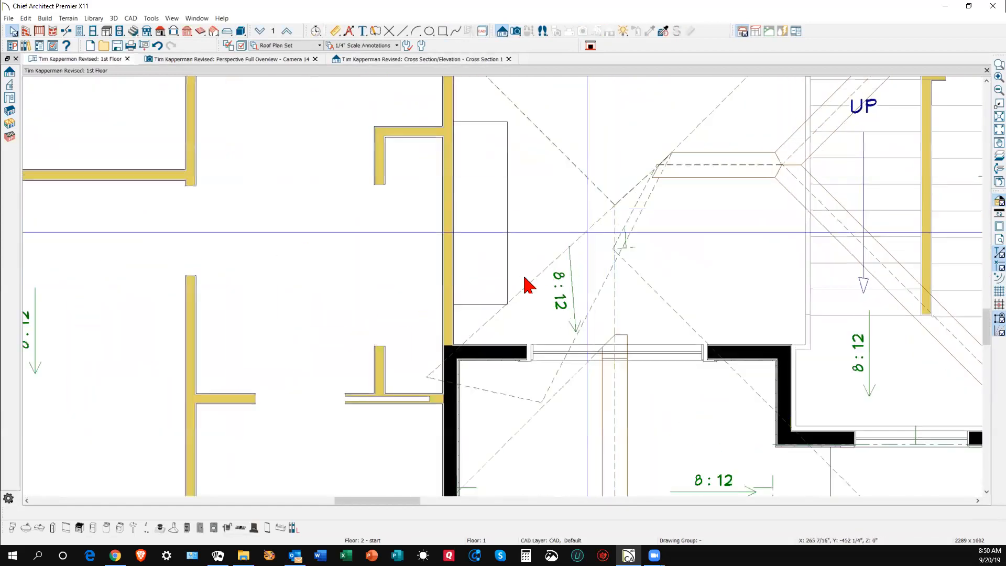
pyautogui.click(519, 395)
pyautogui.moveTo(519, 395); pyautogui.dragTo(614, 252)
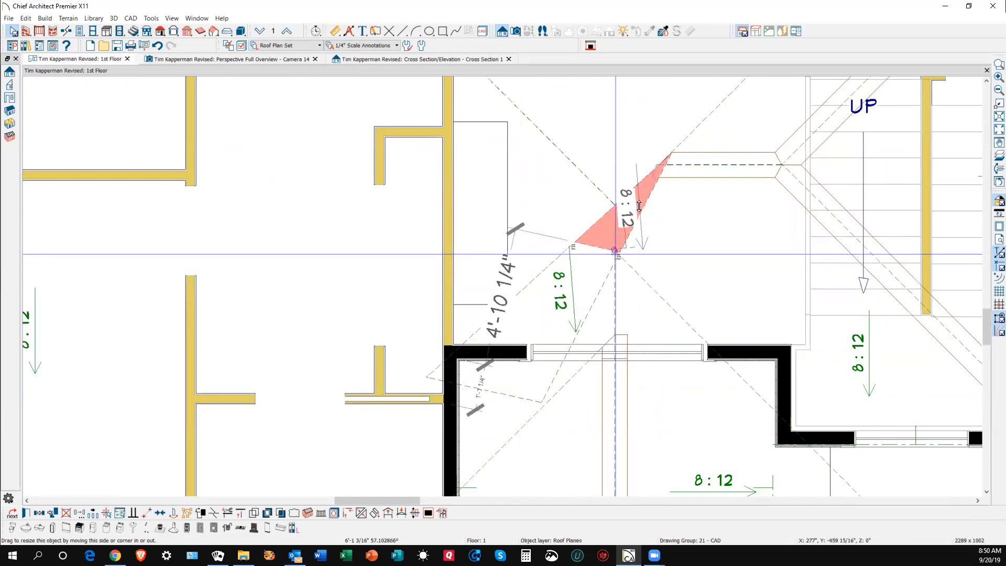
pyautogui.press('Escape')
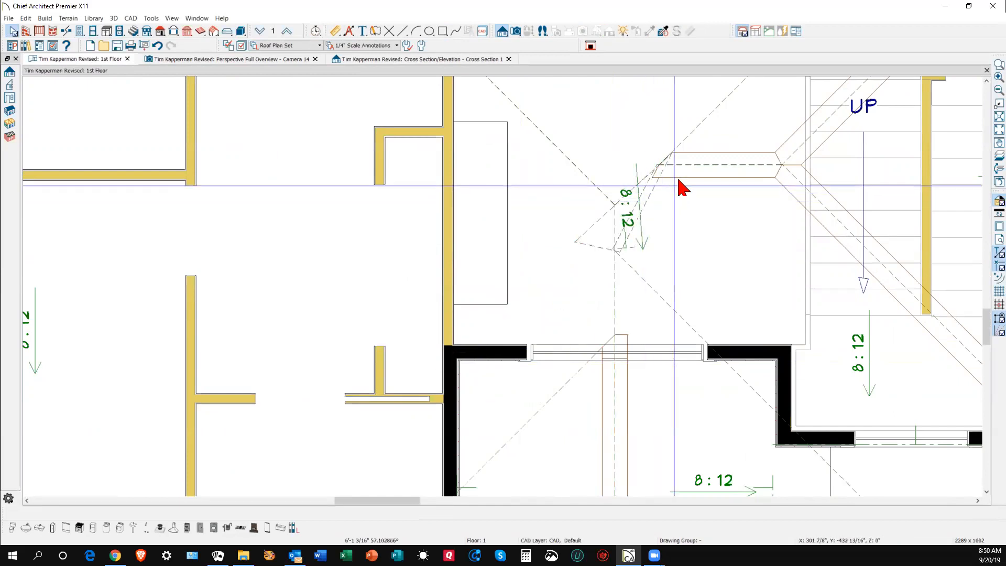
# - Inspect the upper roof plane's specification without changes, then reselect the sliver plane
pyautogui.click(719, 166)
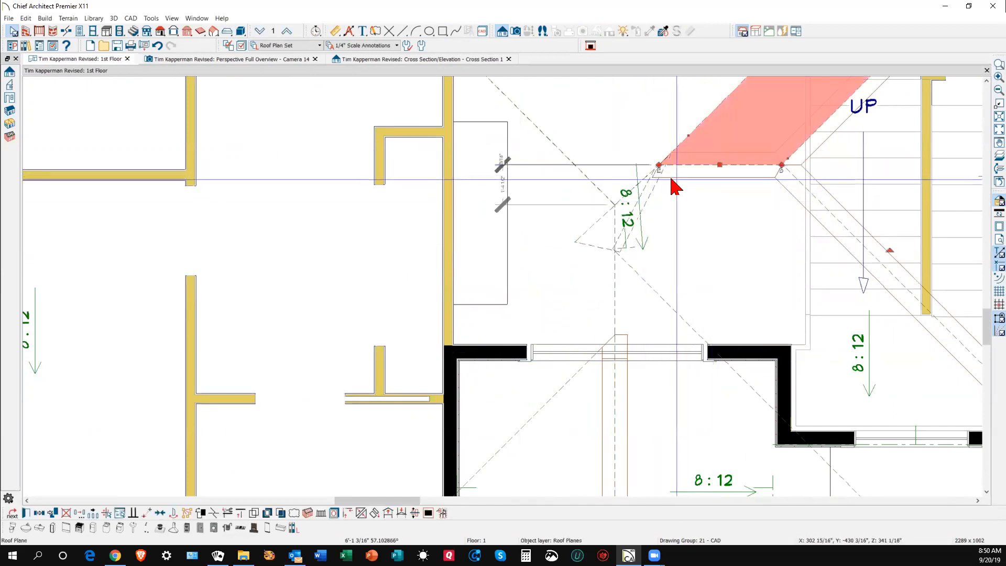
pyautogui.click(27, 513)
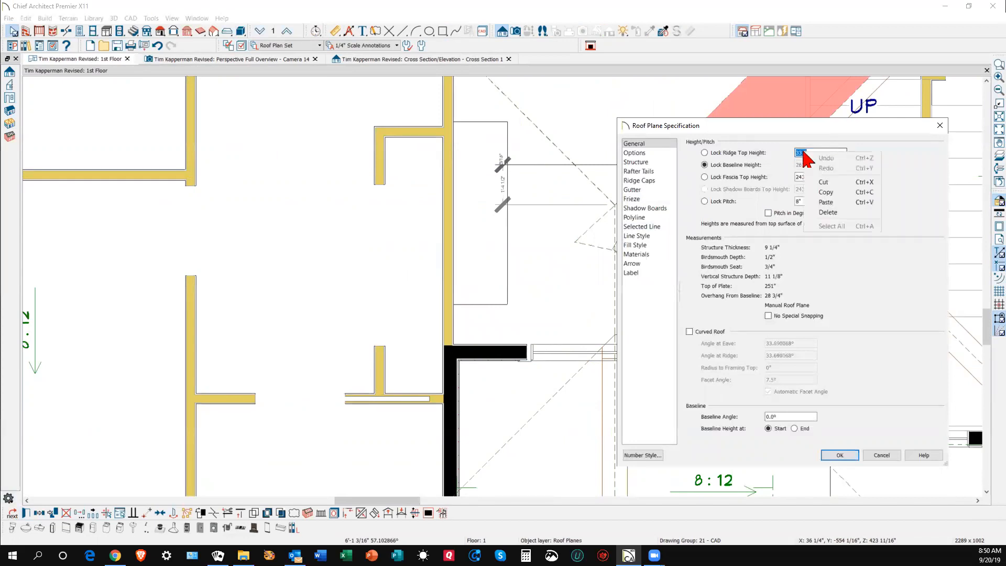
pyautogui.click(887, 457)
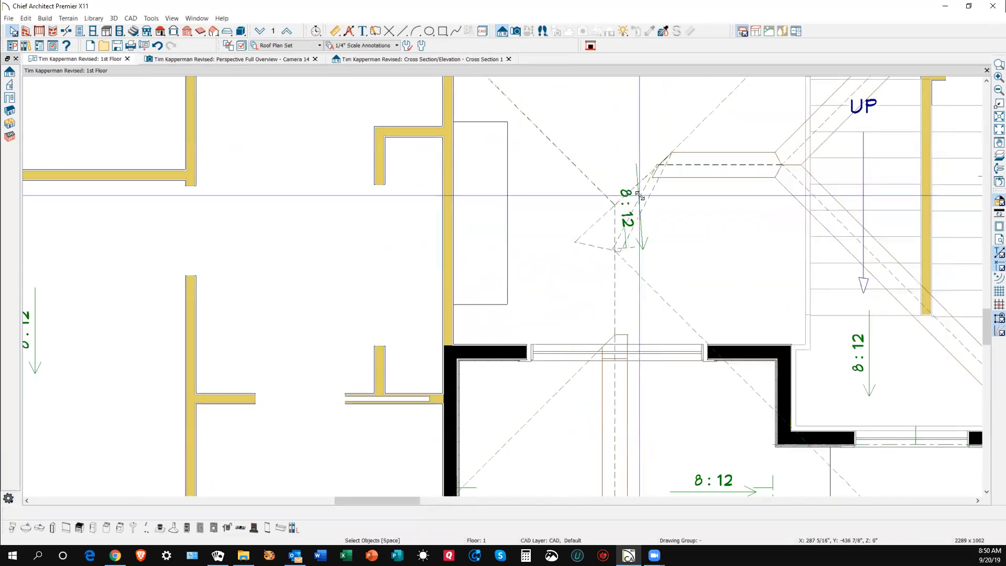
pyautogui.click(644, 205)
pyautogui.scroll(2, 645, 195)
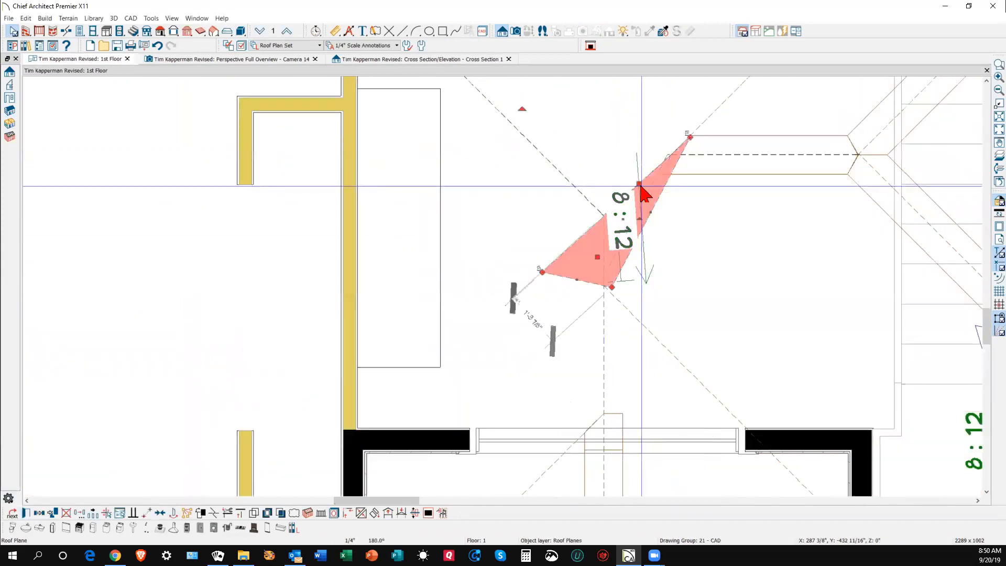
# - Pull the sliver's top corner down-left and, with pitch locked, set its ridge top height to 337"
pyautogui.scroll(2, 649, 183)
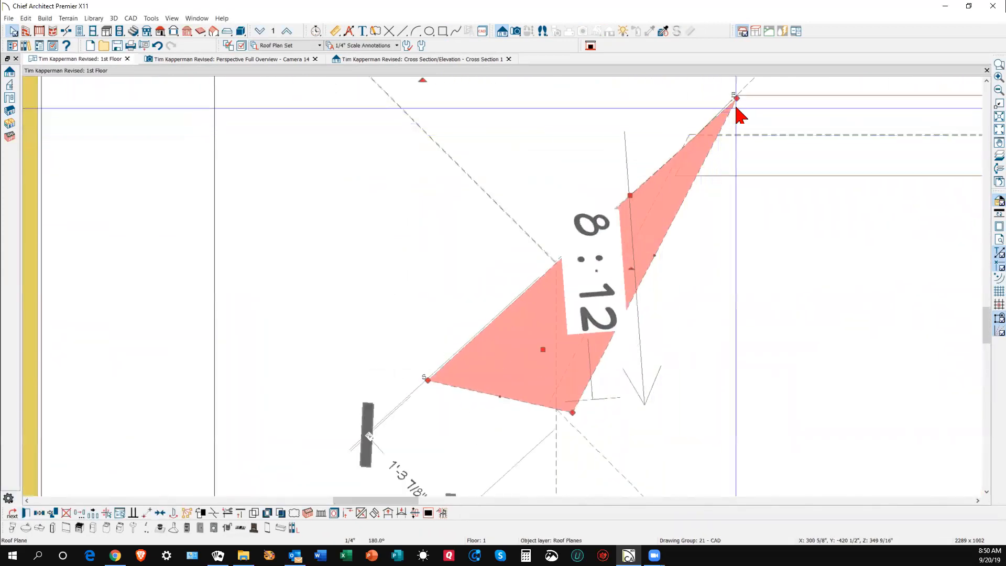
pyautogui.moveTo(736, 98); pyautogui.dragTo(693, 134)
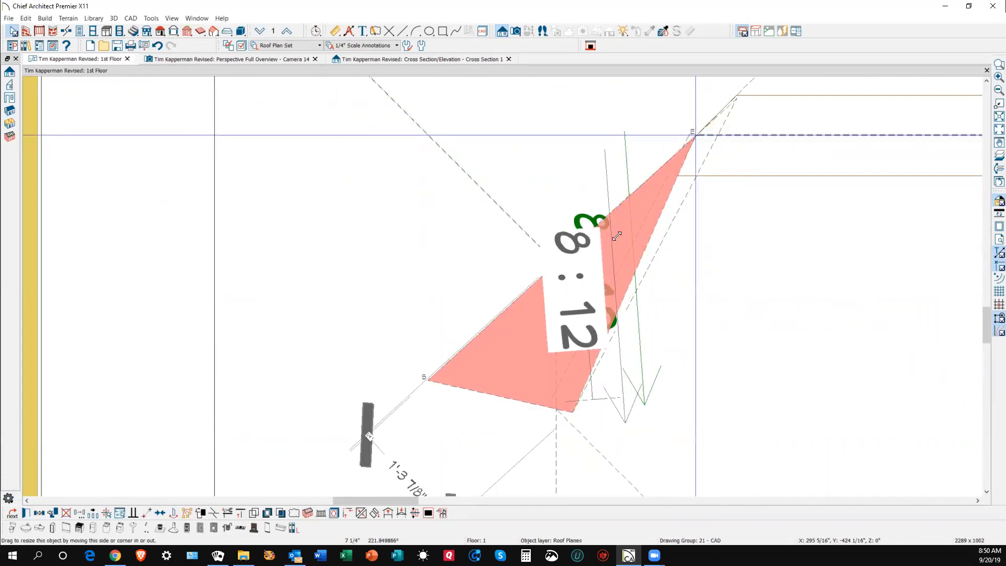
pyautogui.click(26, 513)
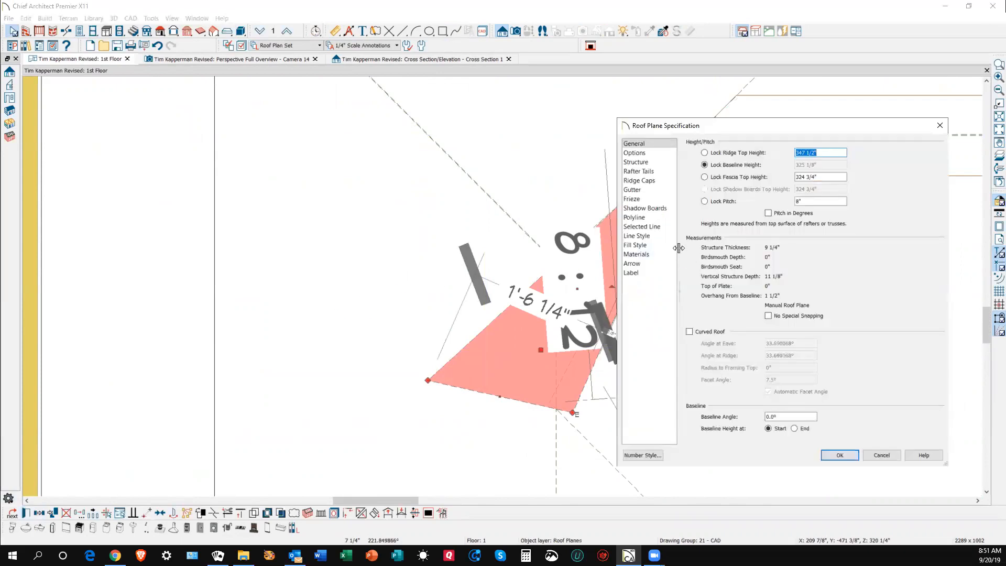
pyautogui.click(723, 202)
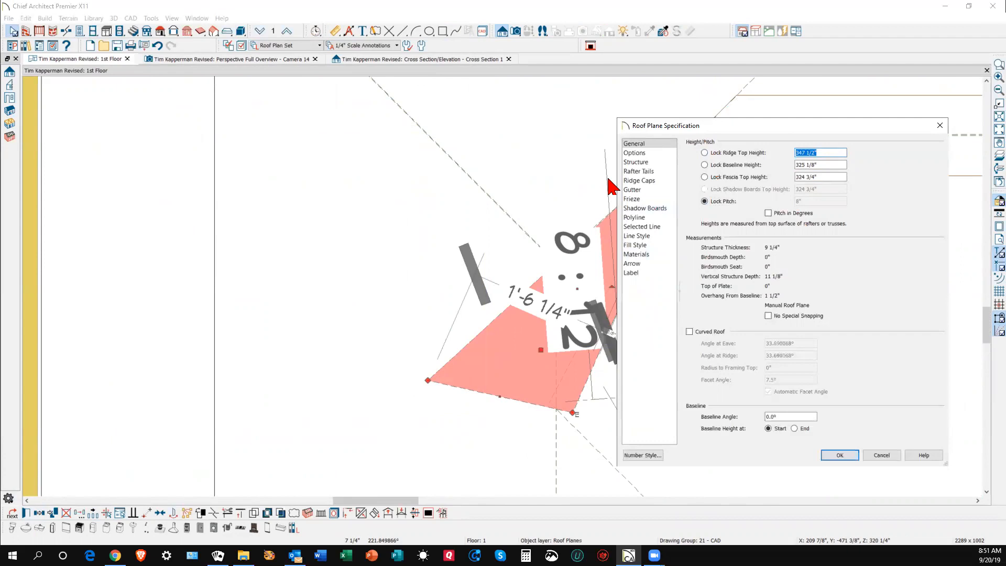
pyautogui.write('337')
pyautogui.click(840, 455)
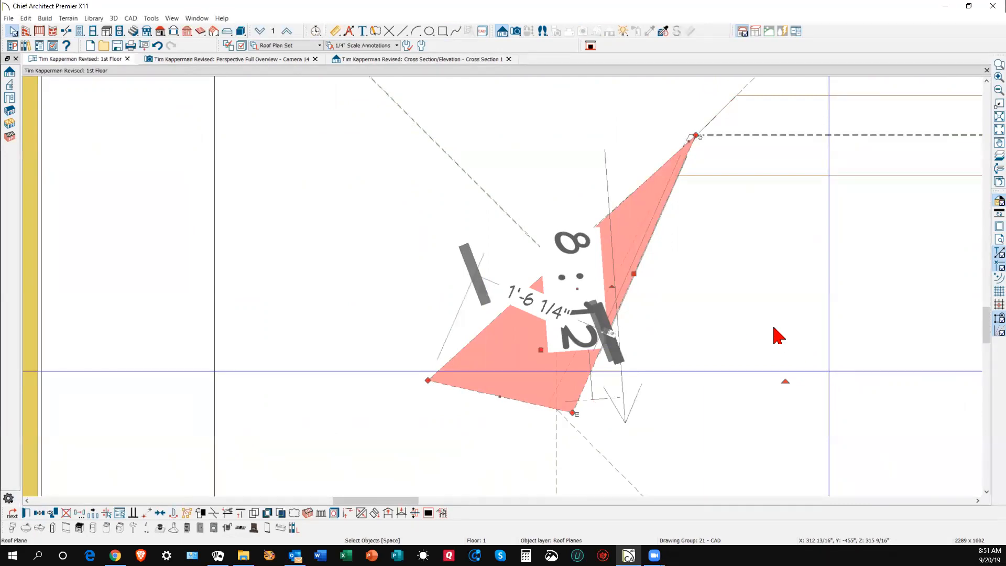
pyautogui.hotkey('ctrl', 'Tab')
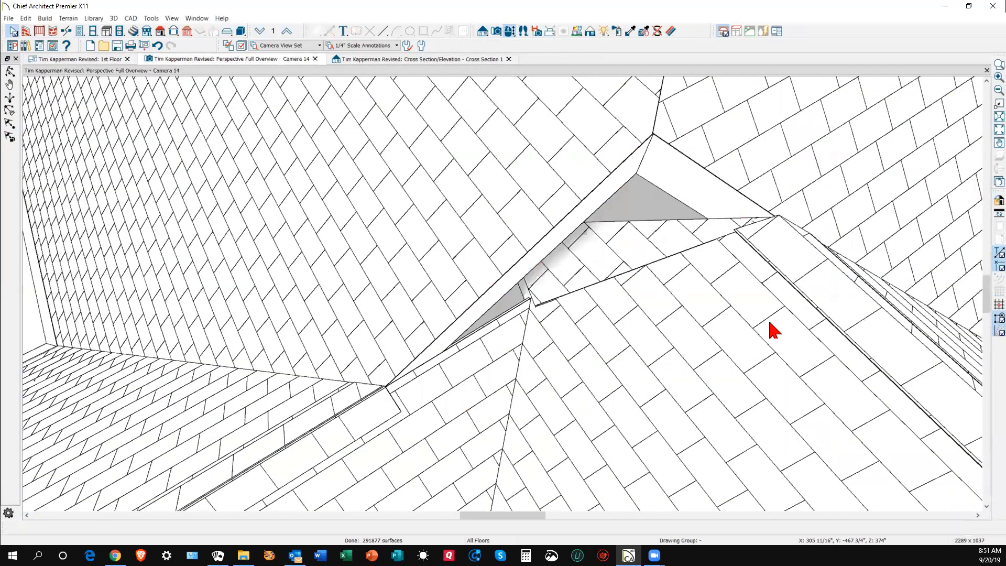
# - Extend the small roof plane's upper edge over the valley gap in 3D
pyautogui.click(655, 239)
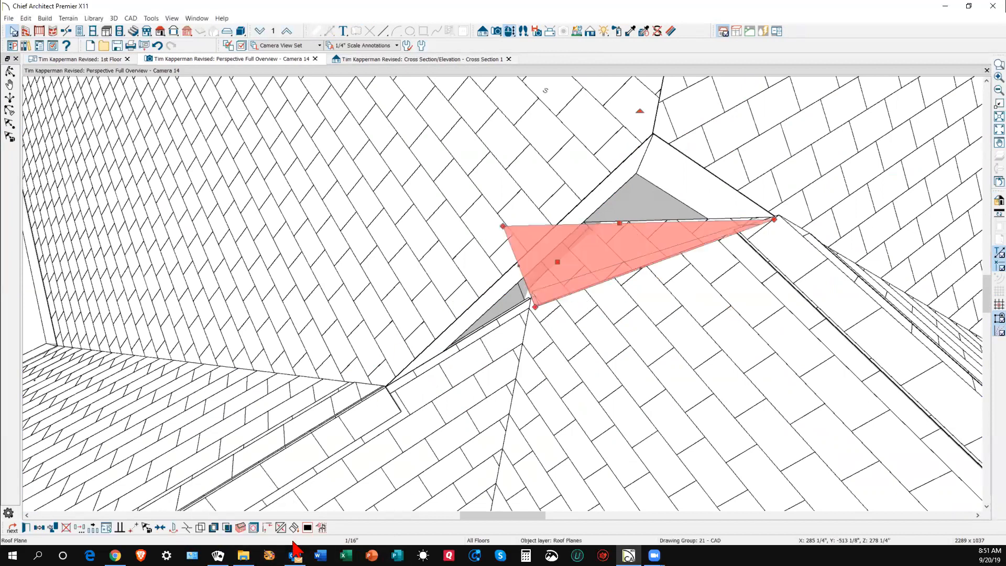
pyautogui.click(186, 527)
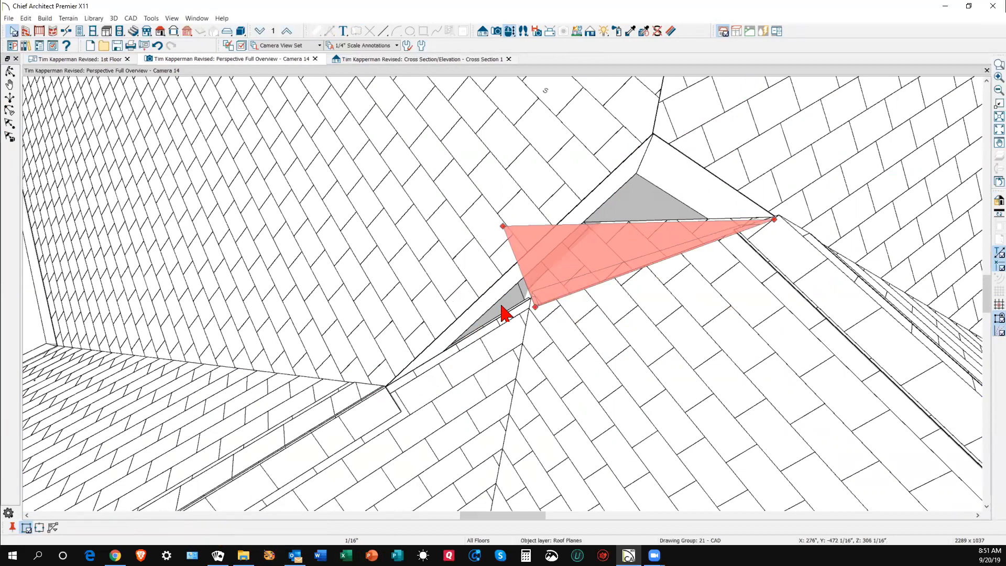
pyautogui.click(654, 222)
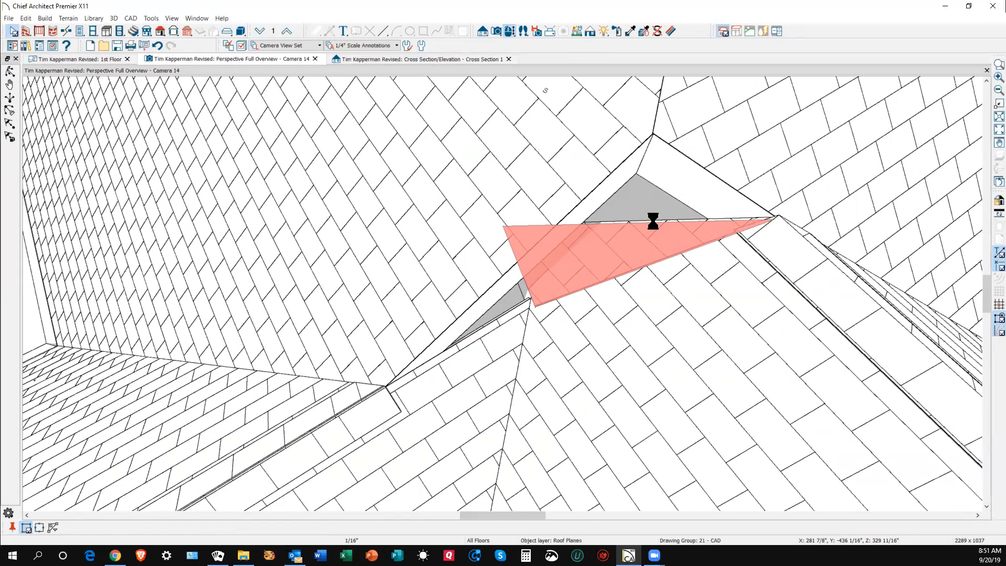
pyautogui.moveTo(652, 220); pyautogui.dragTo(650, 180)
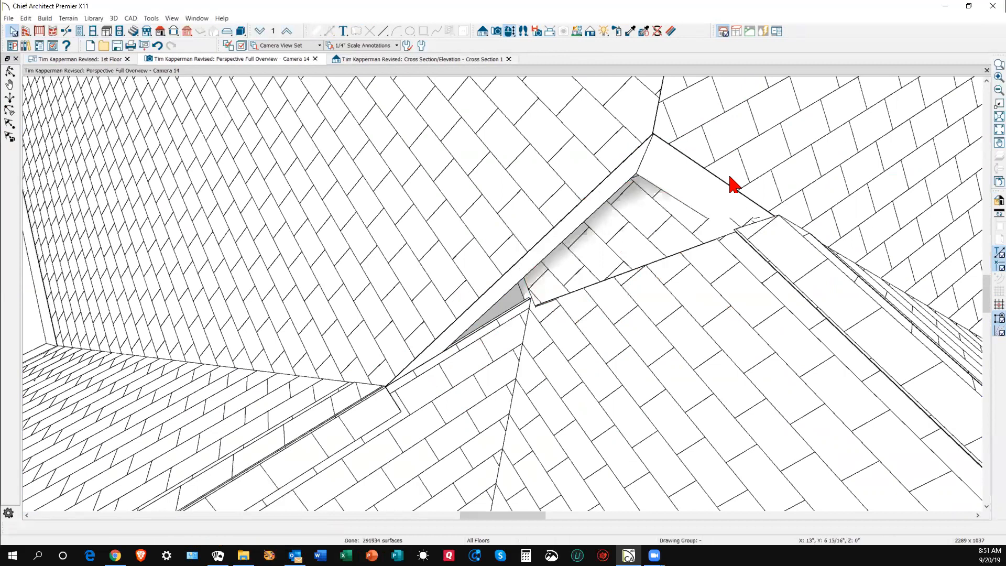
# - Join the small roof plane to the upper-right roof plane
pyautogui.click(732, 183)
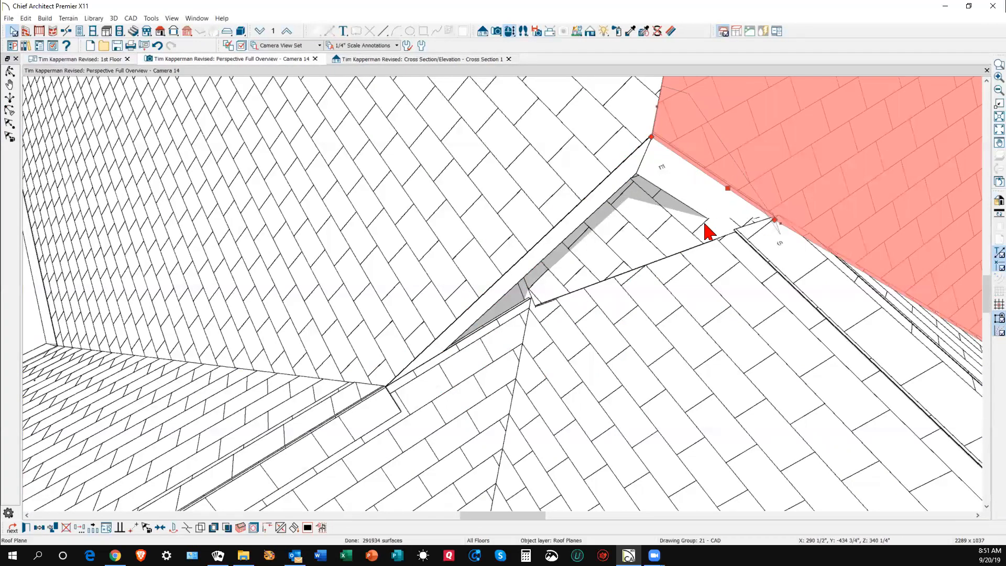
pyautogui.click(679, 218)
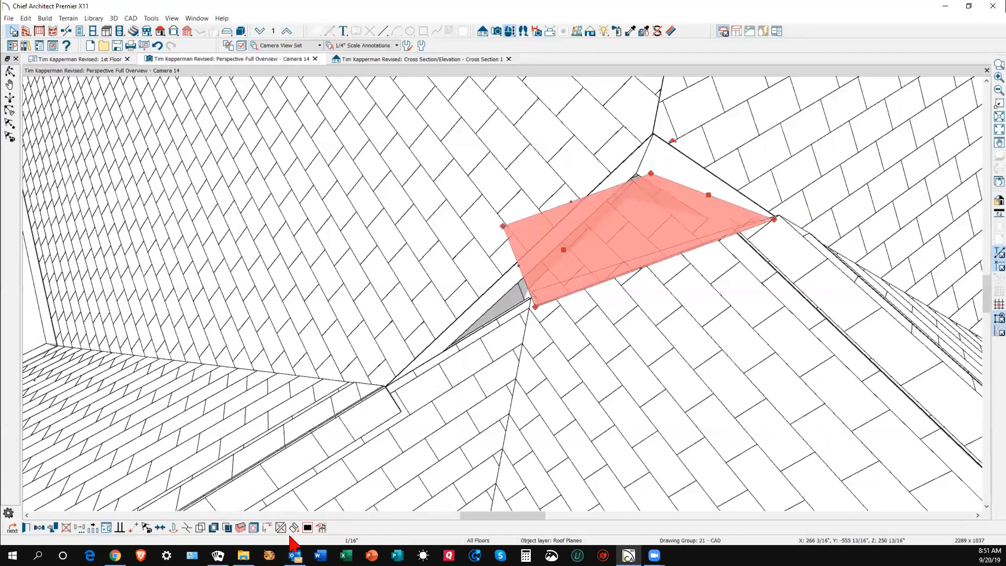
pyautogui.click(278, 527)
pyautogui.click(717, 180)
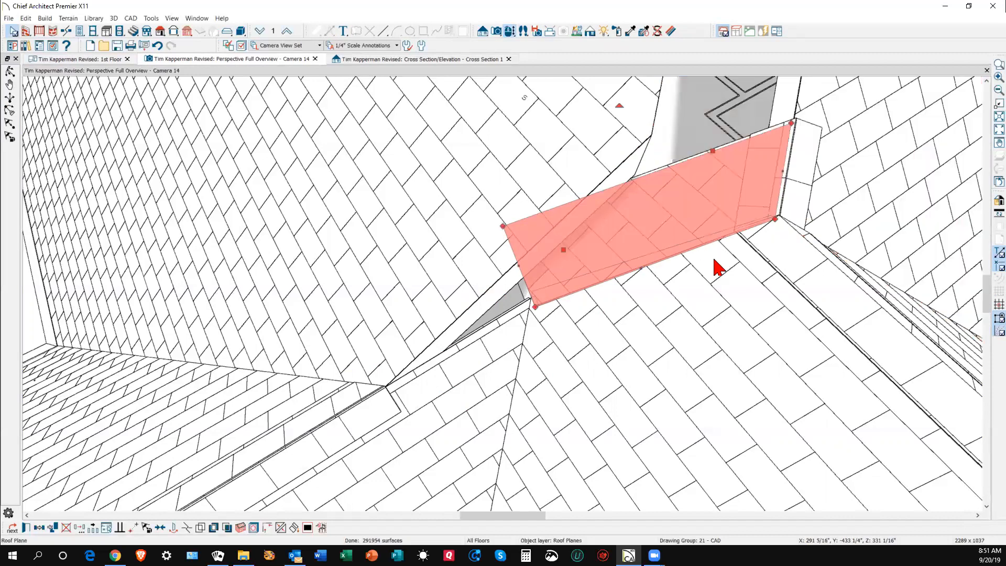
pyautogui.scroll(-5, 715, 267)
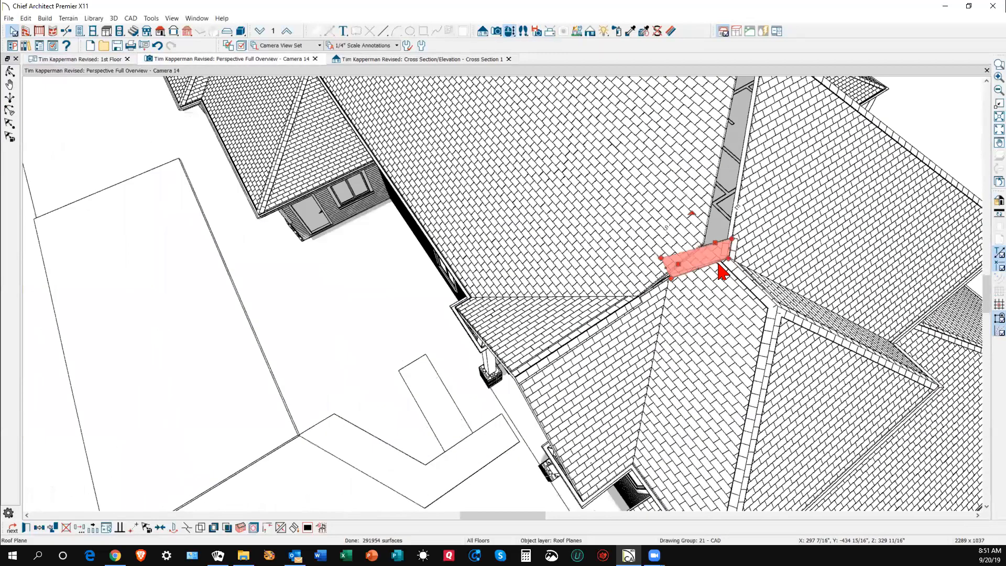
pyautogui.scroll(-1, 718, 263)
pyautogui.press('Escape')
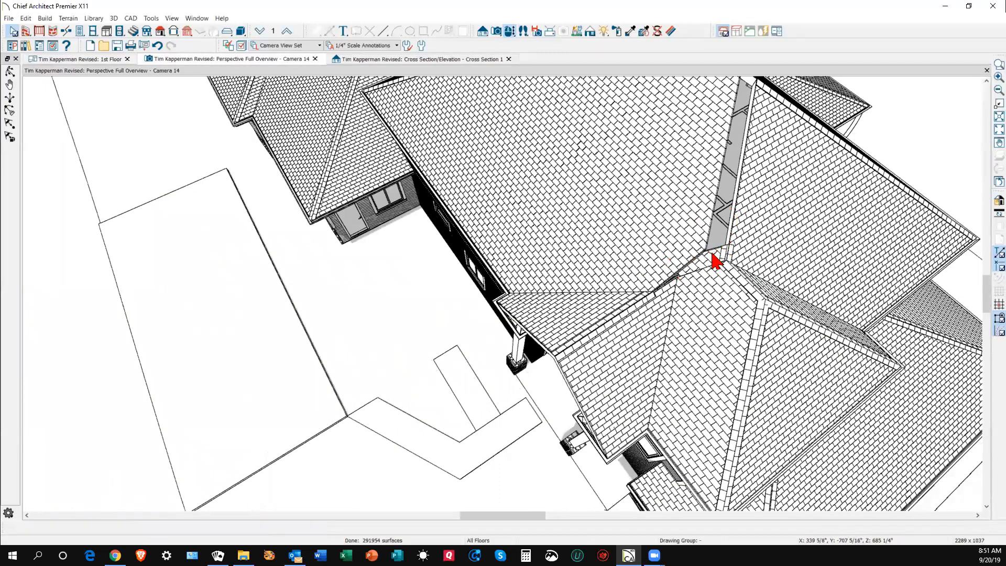
pyautogui.scroll(2, 715, 262)
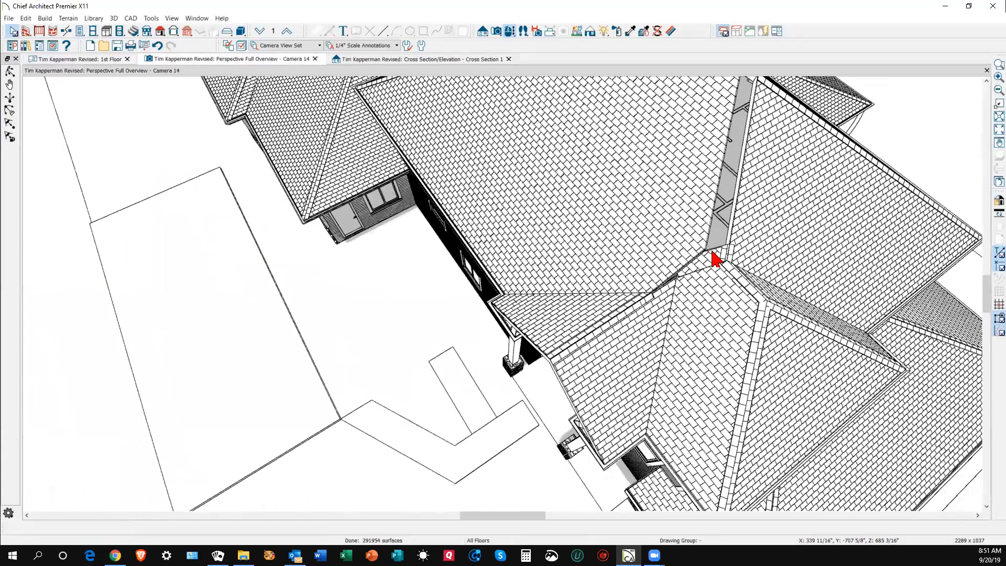
pyautogui.scroll(-1, 715, 230)
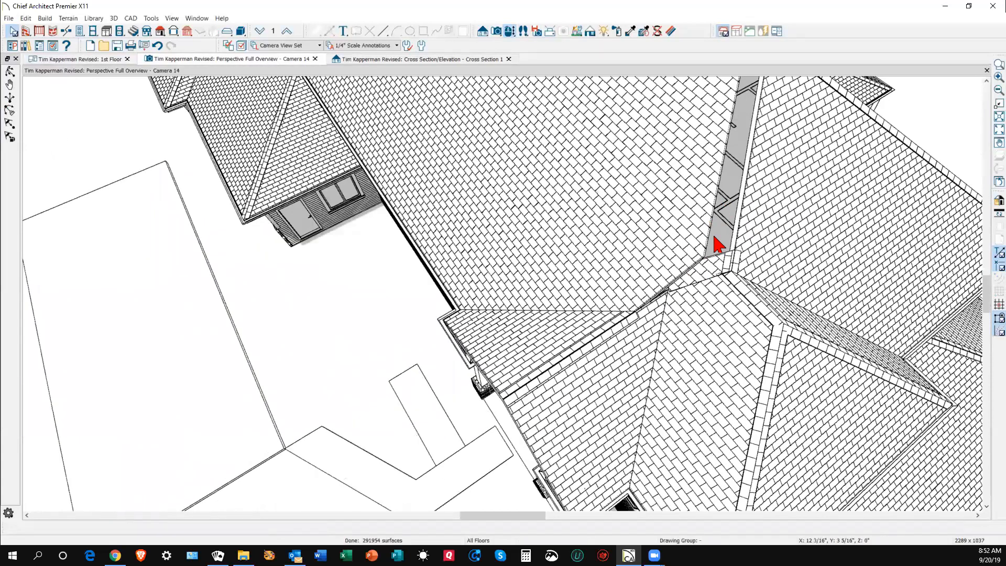
# - Join the large roof plane to its neighbouring plane and confirm its specification
pyautogui.rightClick(711, 226)
pyautogui.rightClick(714, 229)
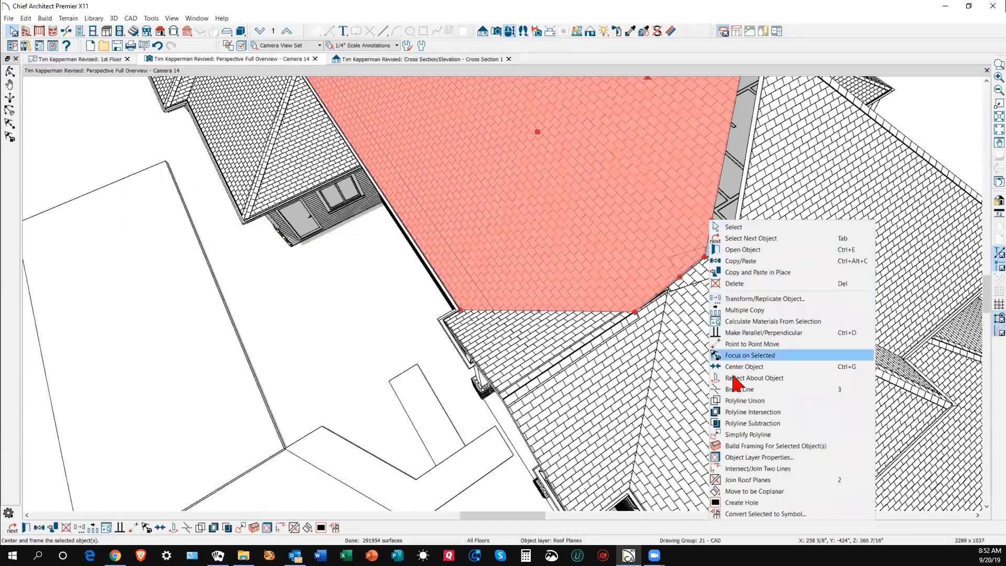
pyautogui.click(736, 479)
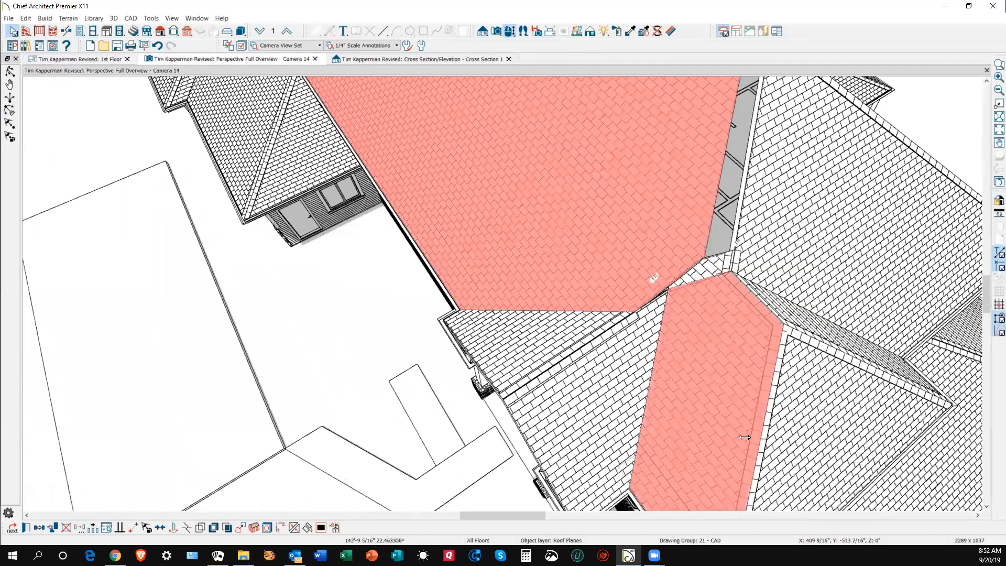
pyautogui.click(748, 202)
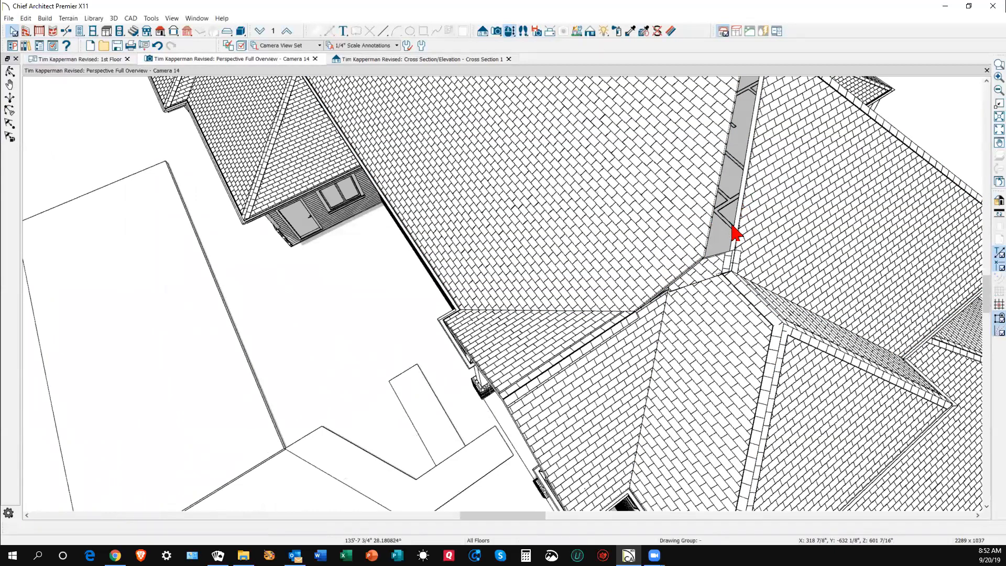
pyautogui.doubleClick(695, 246)
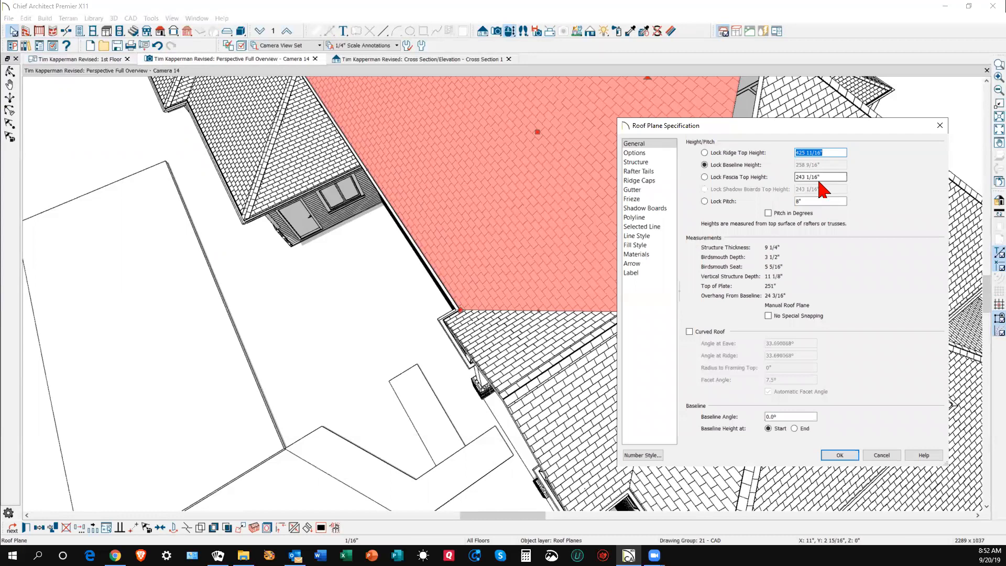
pyautogui.click(840, 454)
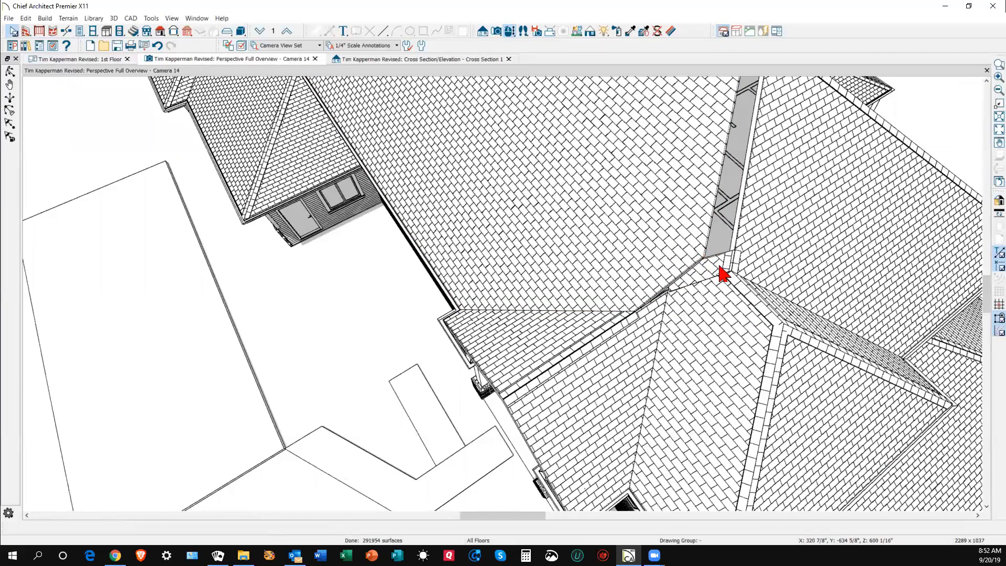
# - Open and close the small valley roof plane's specification without changes
pyautogui.click(721, 272)
pyautogui.doubleClick(721, 273)
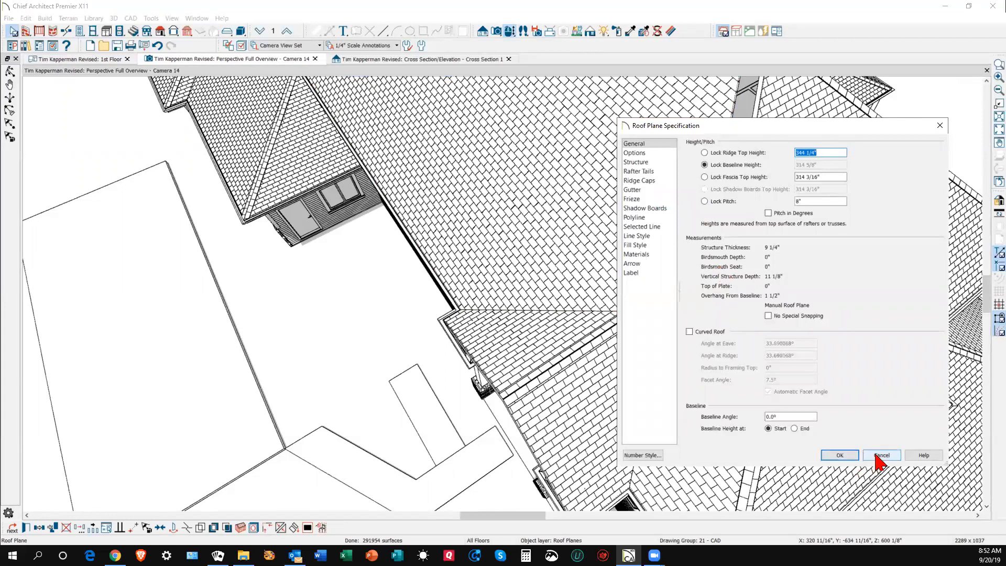
pyautogui.click(841, 454)
pyautogui.press('Escape')
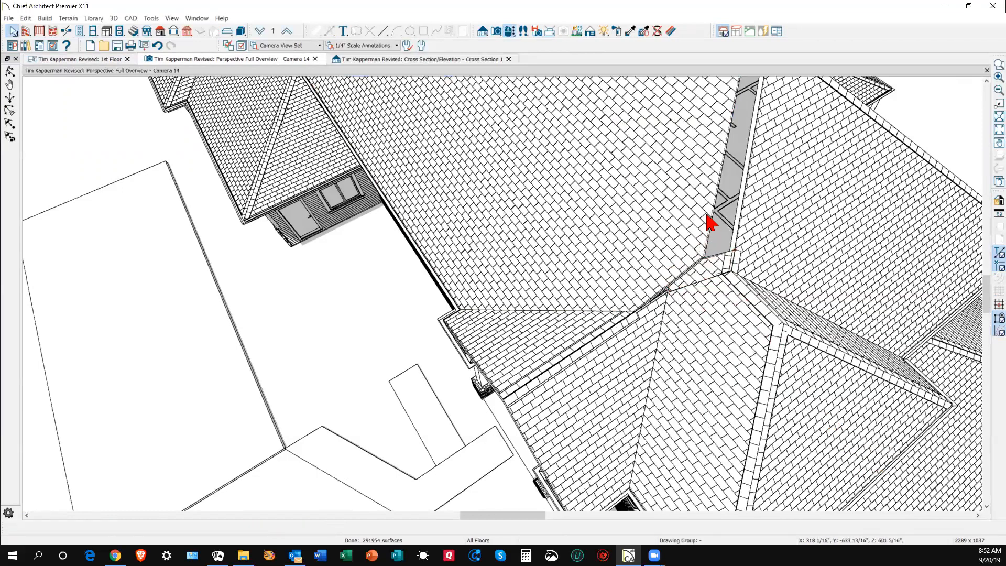
# - Join the large upper roof plane to the right-hand plane, closing the valley gap
pyautogui.click(711, 220)
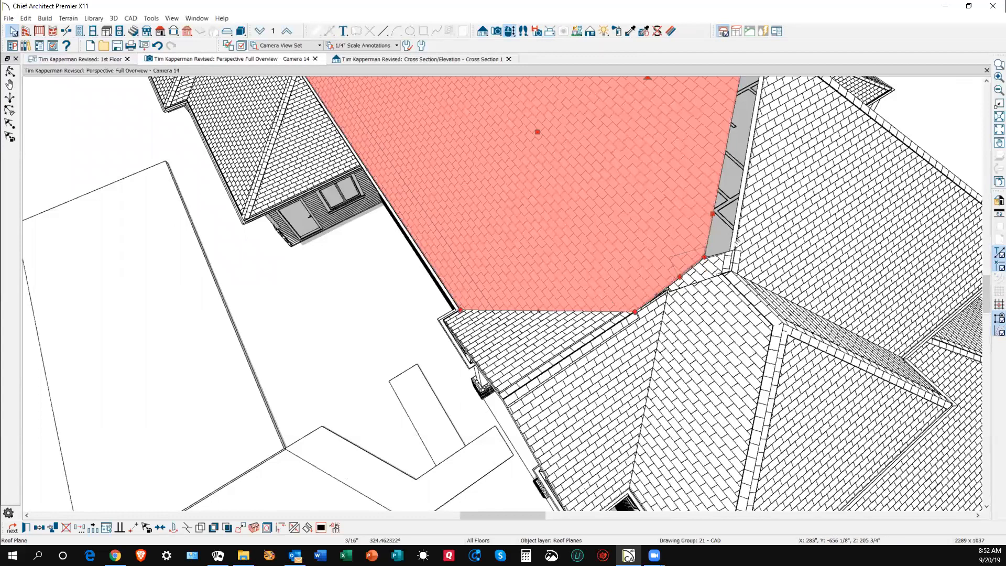
pyautogui.click(294, 528)
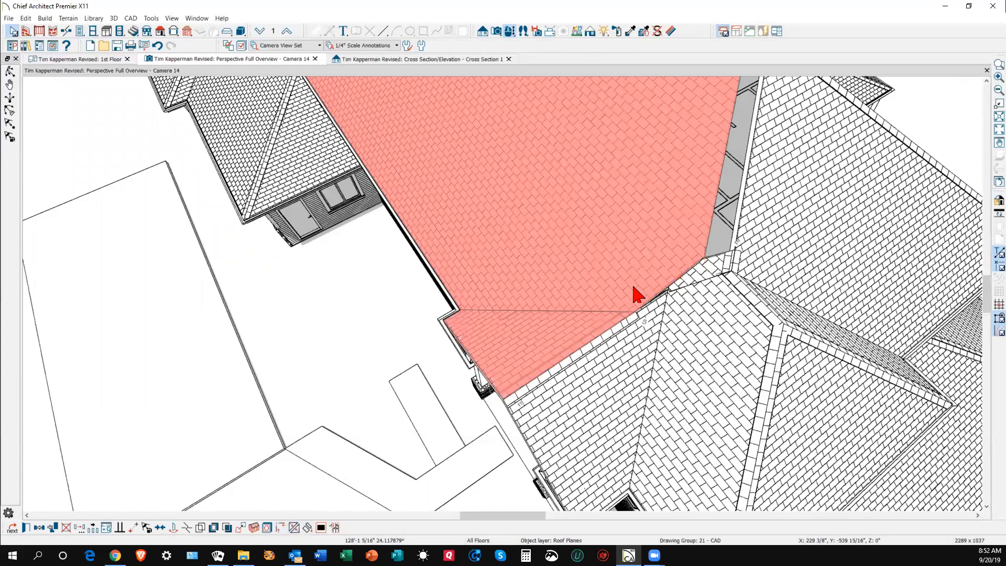
pyautogui.click(741, 221)
pyautogui.press('Escape')
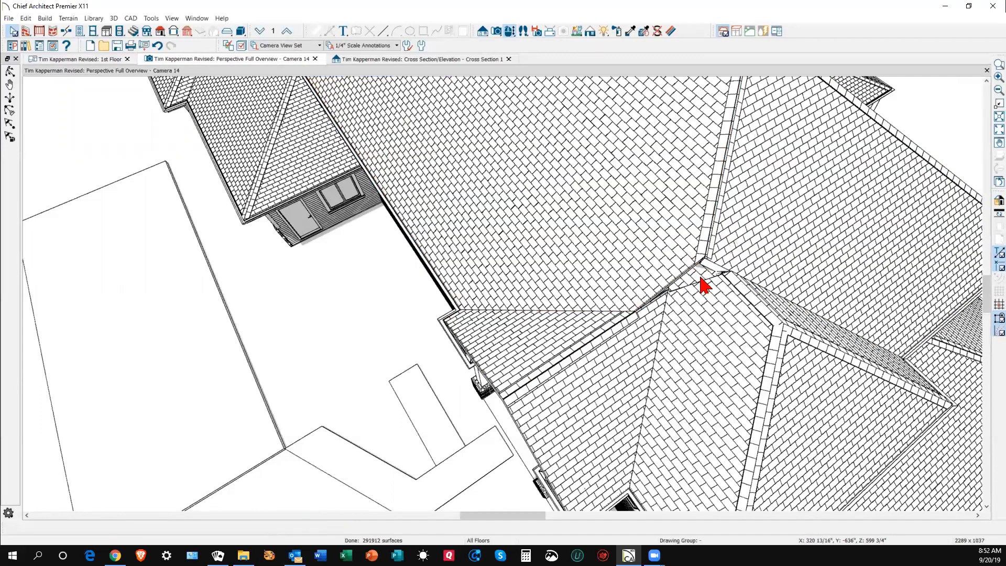
pyautogui.scroll(5, 714, 269)
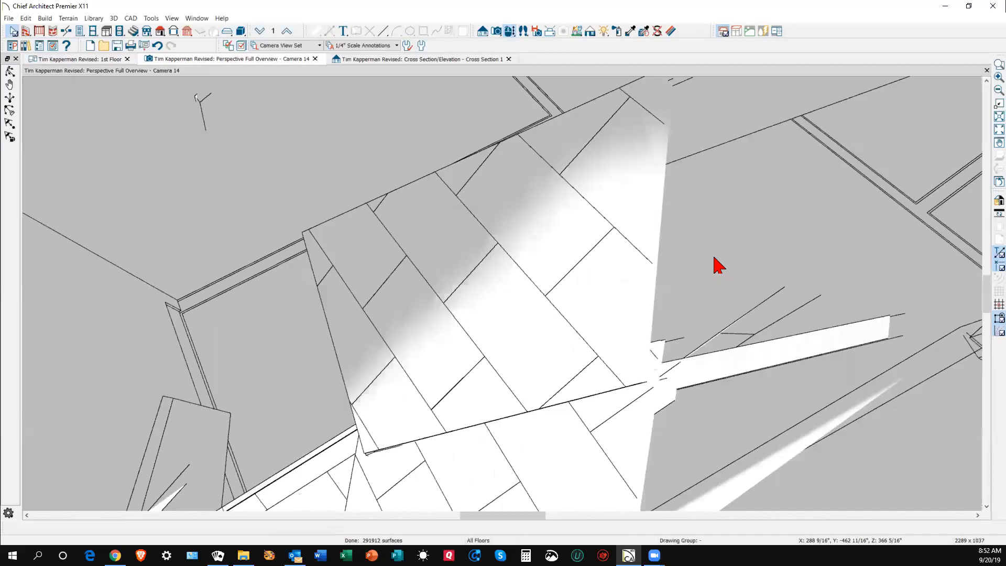
# - Move the small valley roof plane aside, away from the valley
pyautogui.scroll(-4, 715, 258)
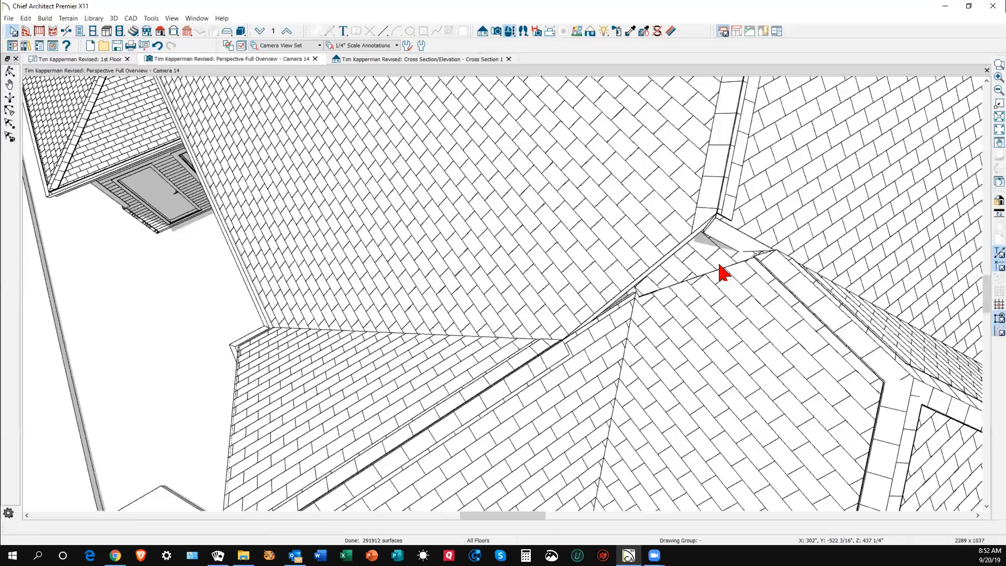
pyautogui.click(718, 265)
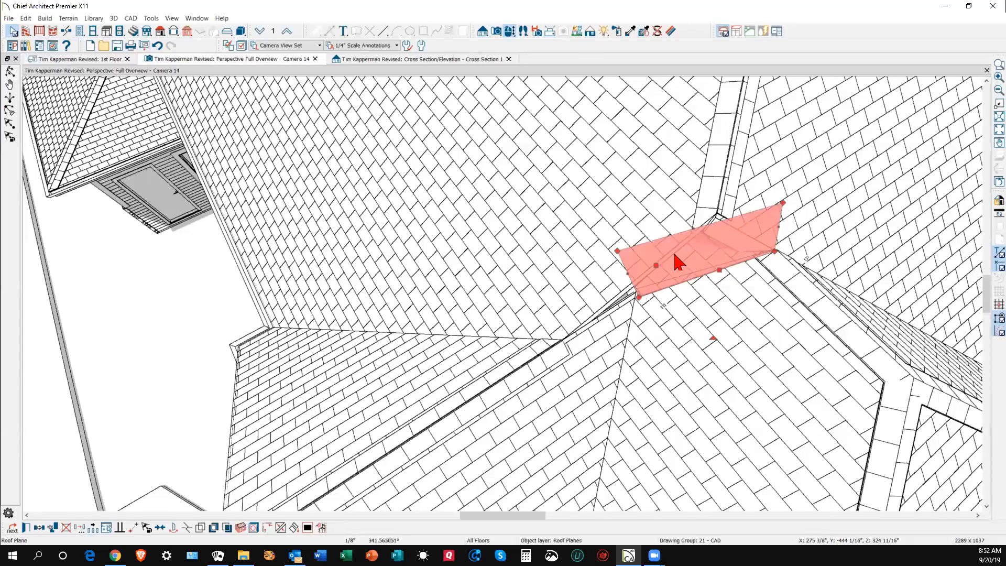
pyautogui.moveTo(655, 264); pyautogui.dragTo(490, 284)
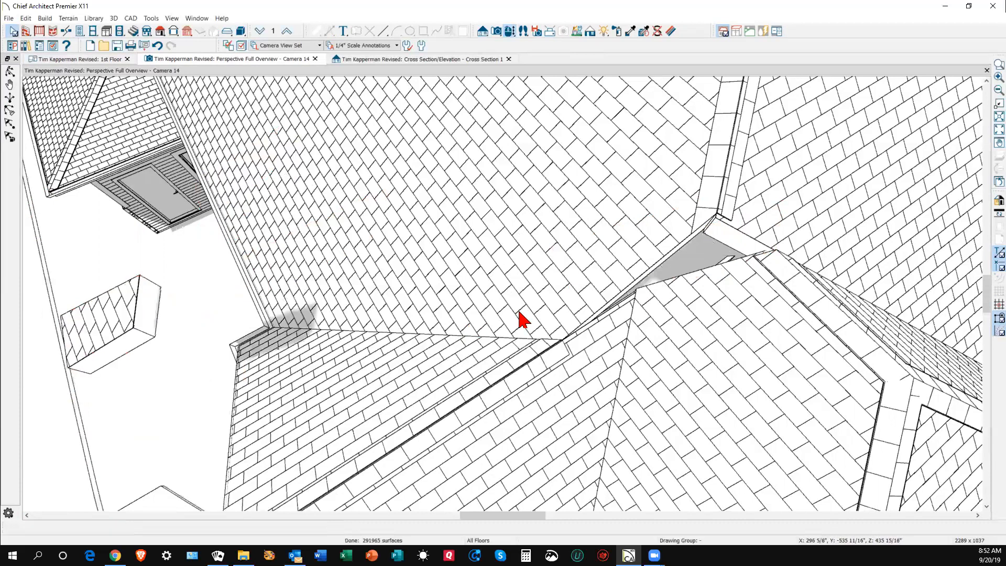
# - Try joining the upper-right plane's edge to the lower plane and dismiss the crossing-edges warning
pyautogui.click(711, 276)
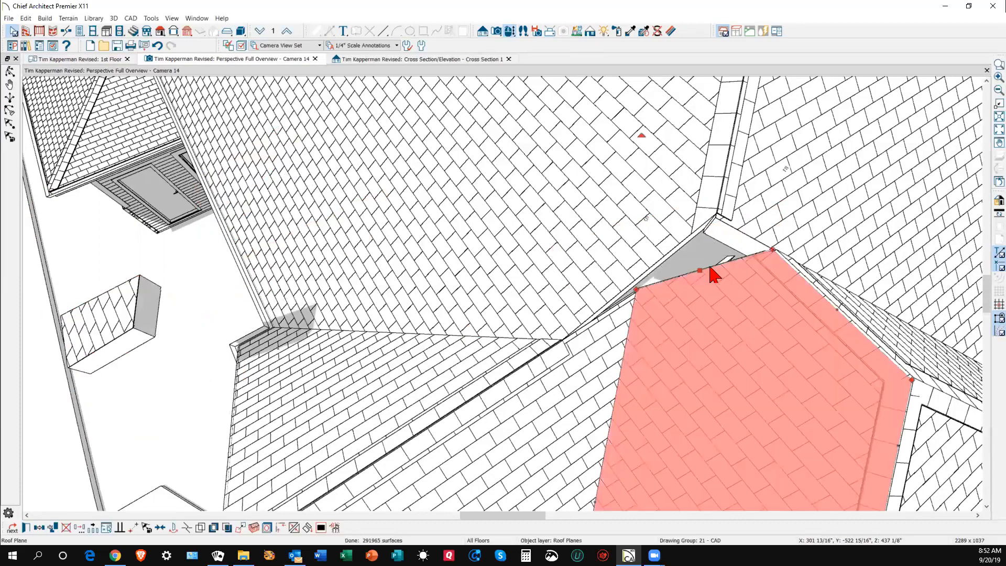
pyautogui.click(751, 237)
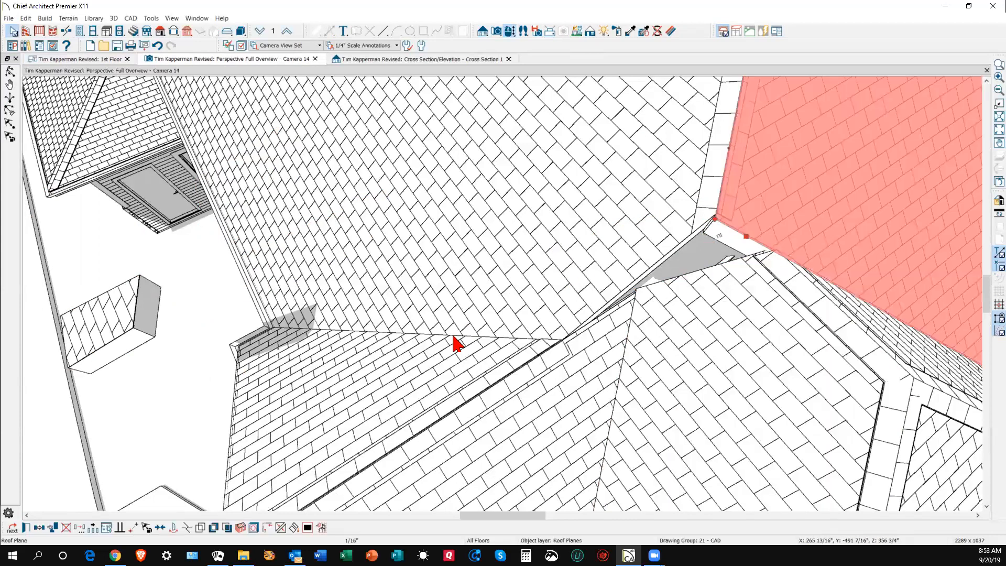
pyautogui.click(187, 528)
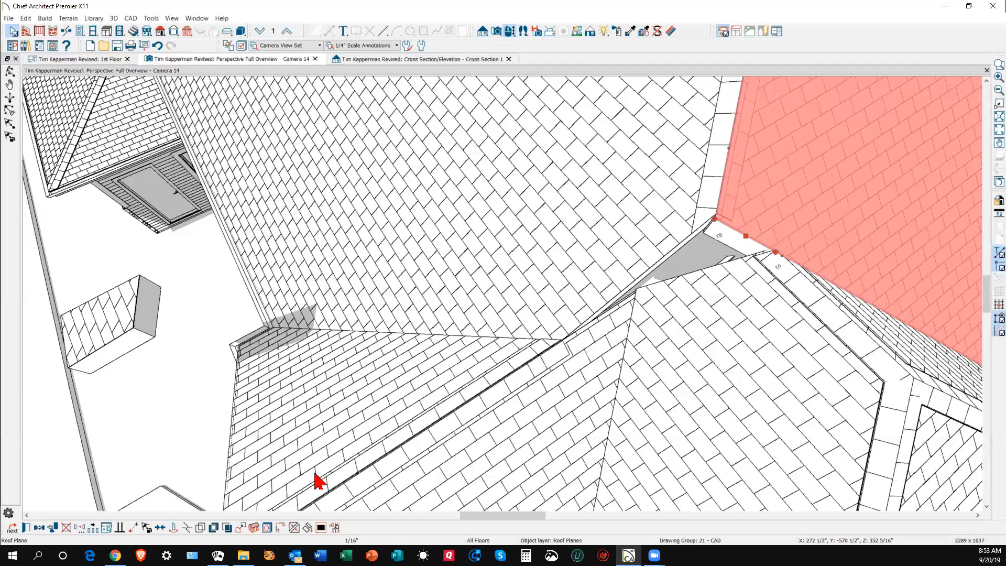
pyautogui.click(295, 527)
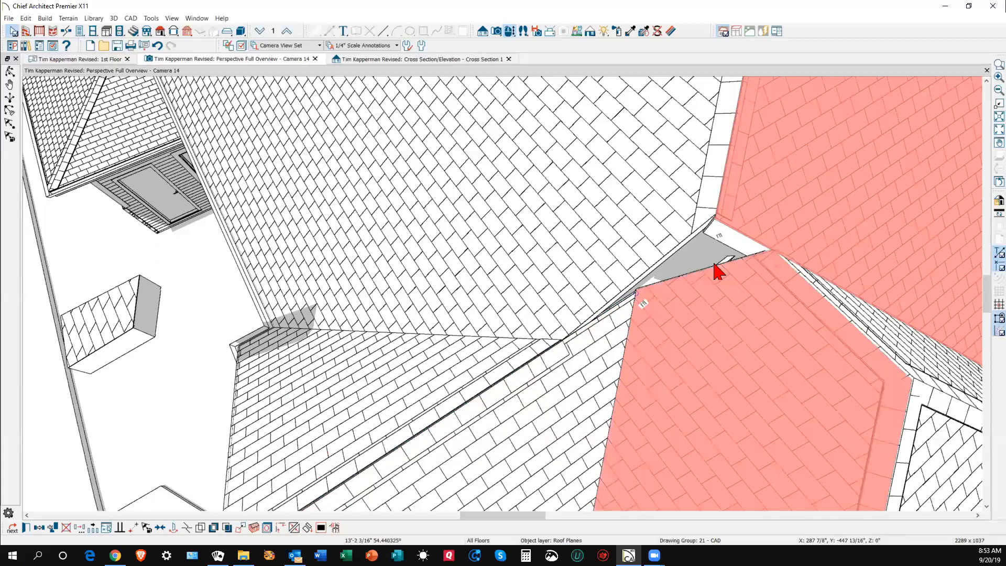
pyautogui.click(721, 272)
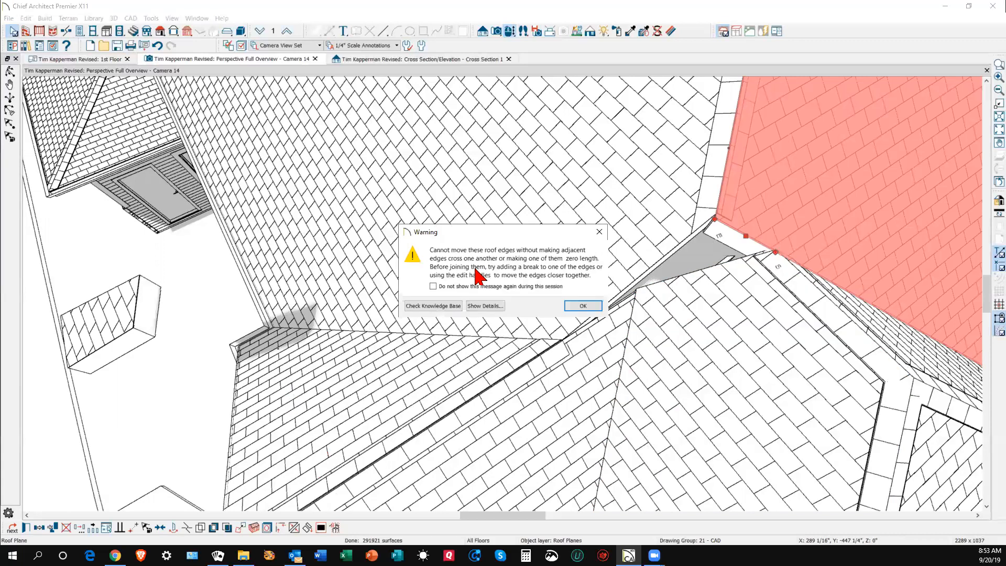
pyautogui.click(586, 306)
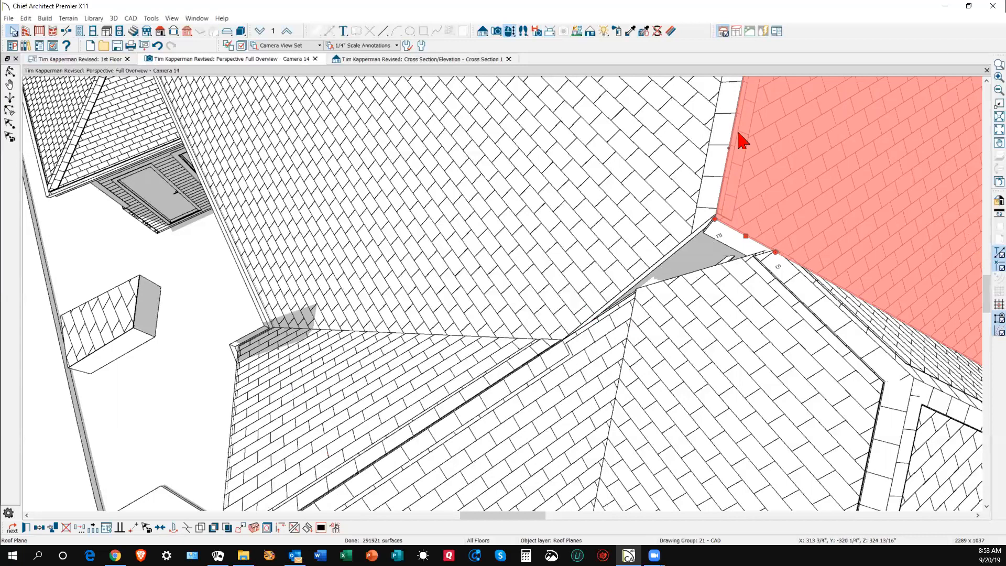
# - Refresh the 3D display twice to show the shingled planes meeting at the valley
pyautogui.click(173, 18)
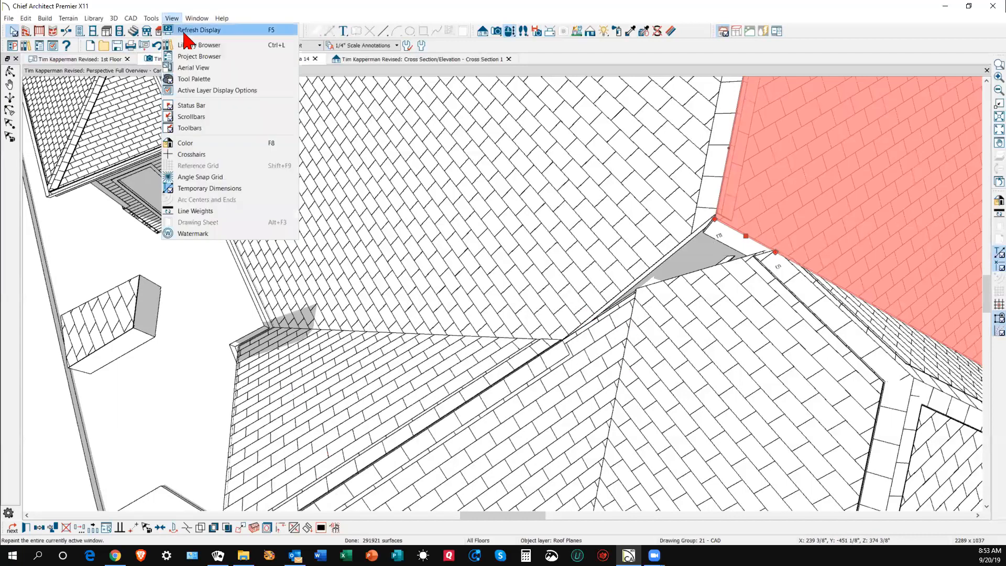
pyautogui.click(199, 30)
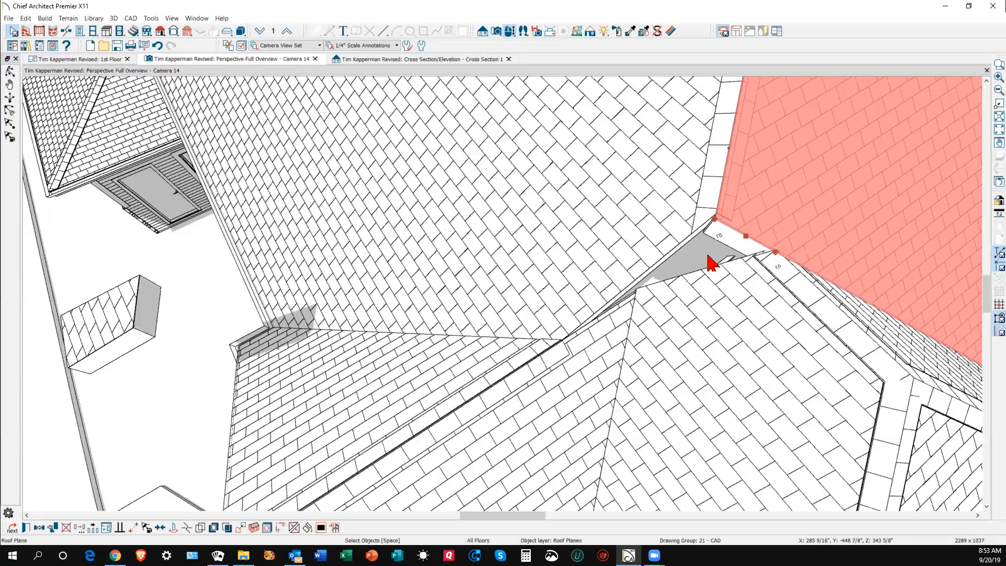
pyautogui.press('Escape')
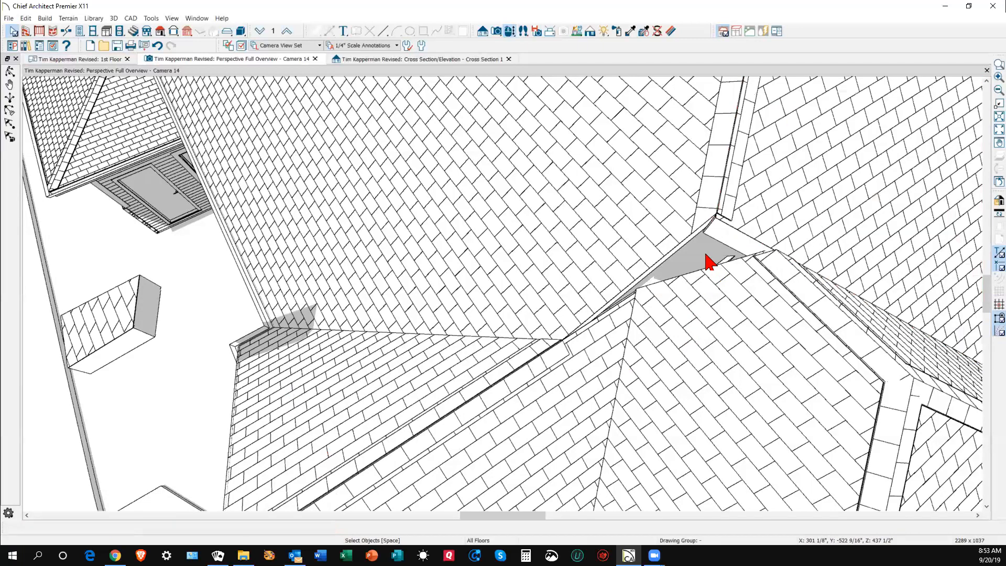
pyautogui.click(172, 19)
pyautogui.click(191, 30)
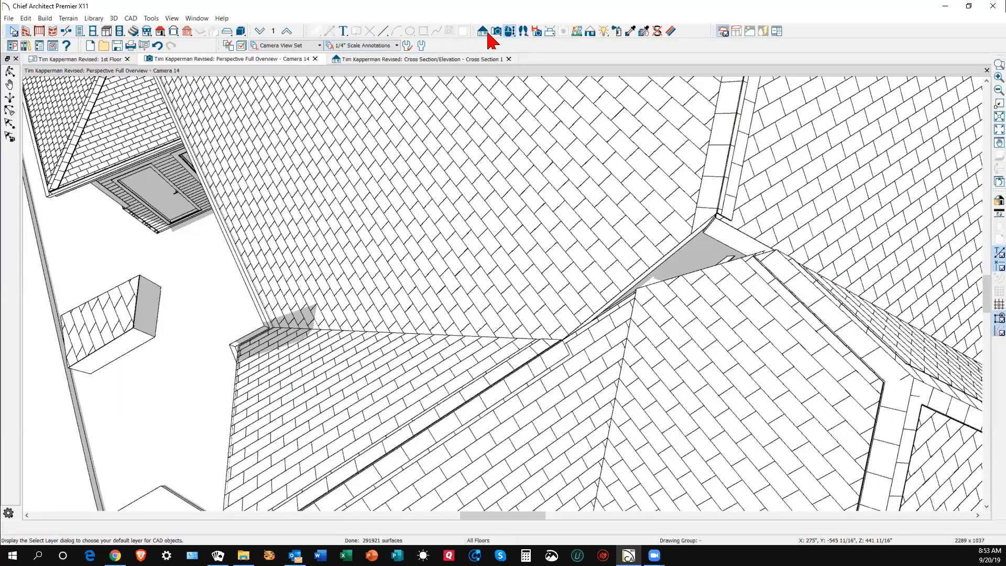
pyautogui.click(510, 31)
# - Orbit around the valley junction and check the roof planes beside the gap
pyautogui.moveTo(710, 179); pyautogui.dragTo(672, 336)
pyautogui.scroll(5, 668, 335)
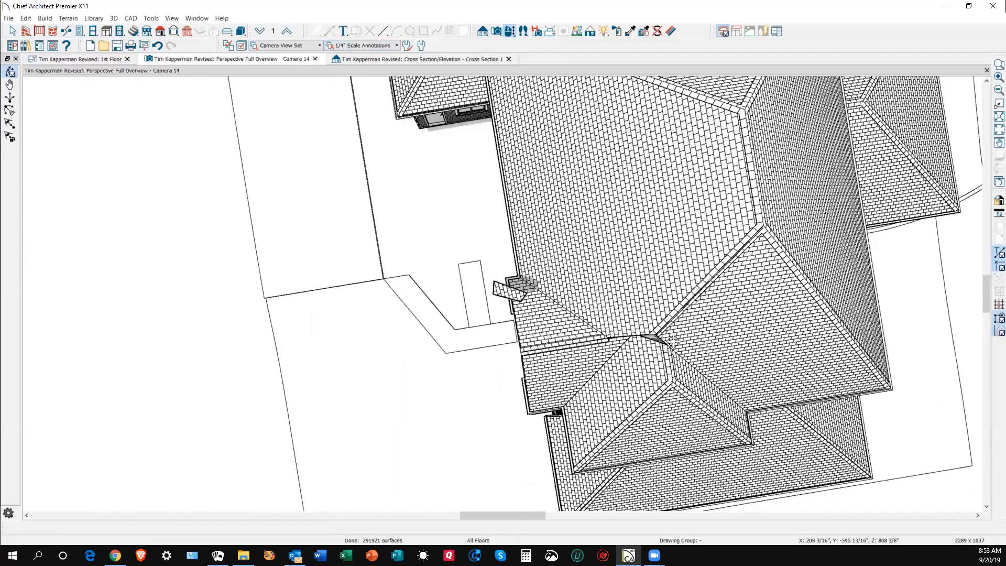
pyautogui.scroll(3, 644, 334)
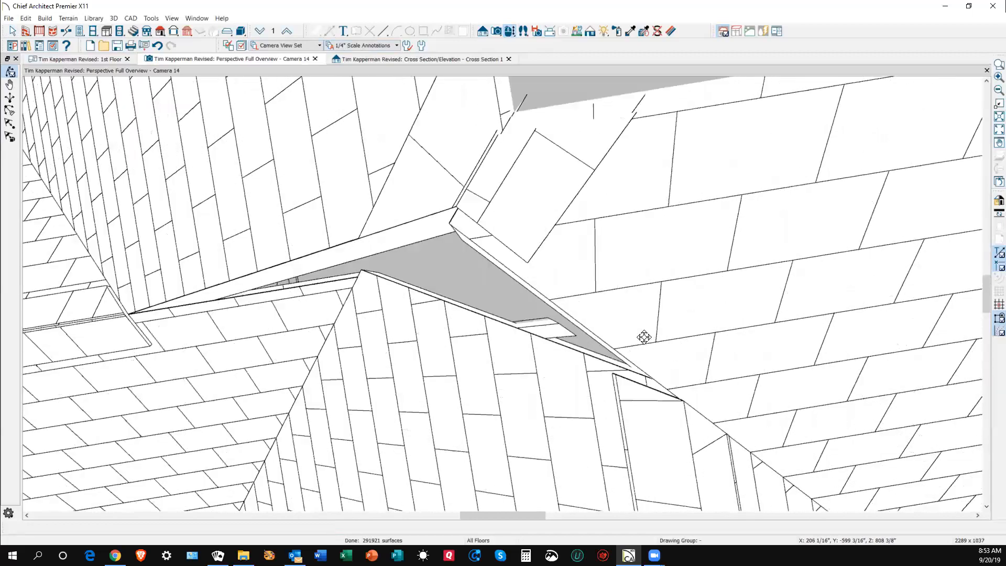
pyautogui.scroll(-3, 644, 336)
pyautogui.press('space')
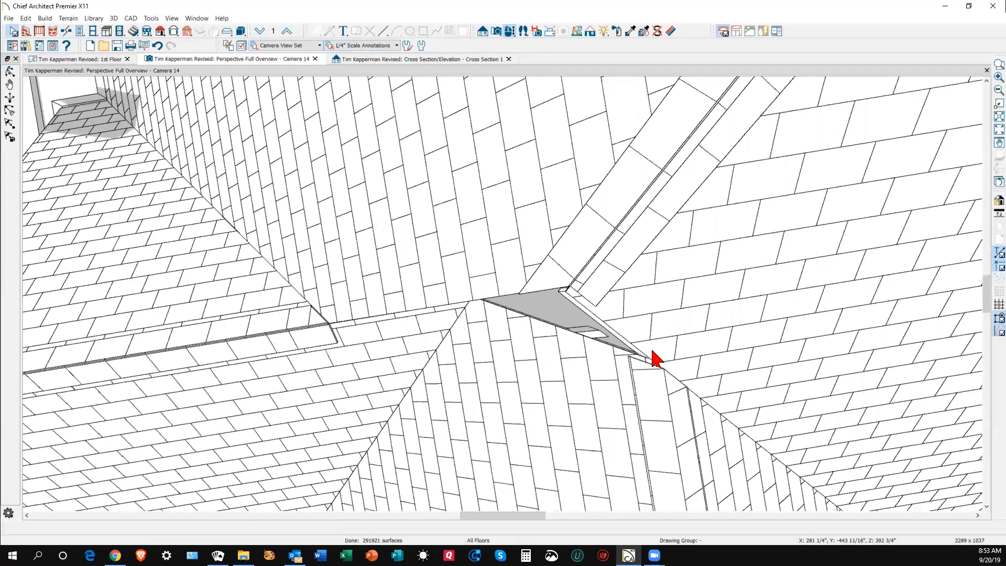
pyautogui.click(651, 333)
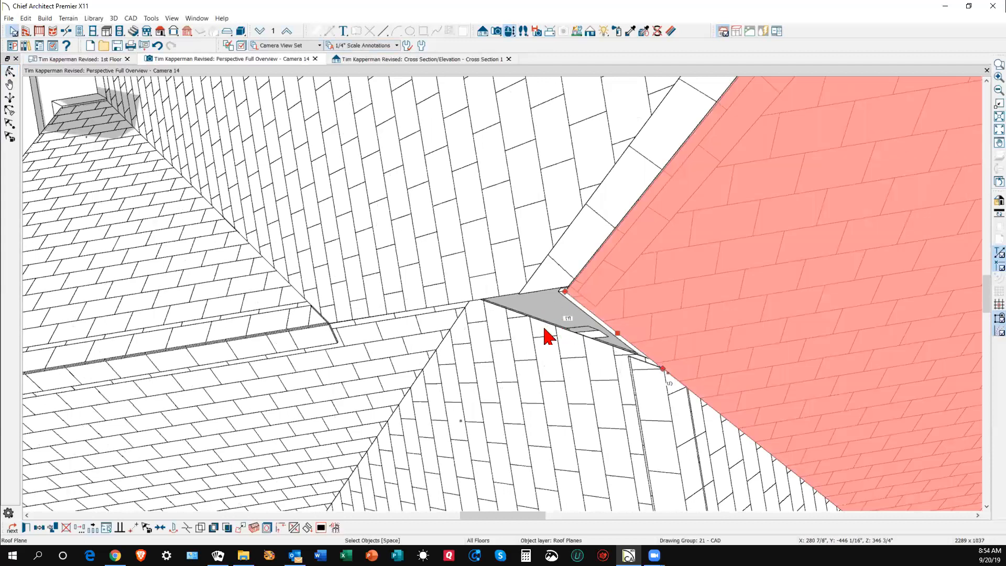
pyautogui.press('Escape')
pyautogui.click(559, 338)
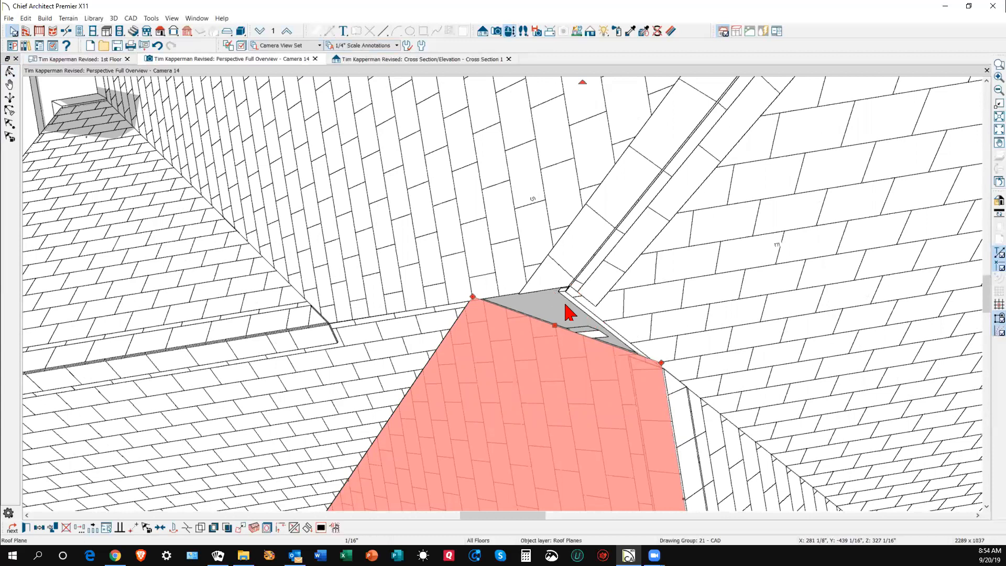
pyautogui.press('Escape')
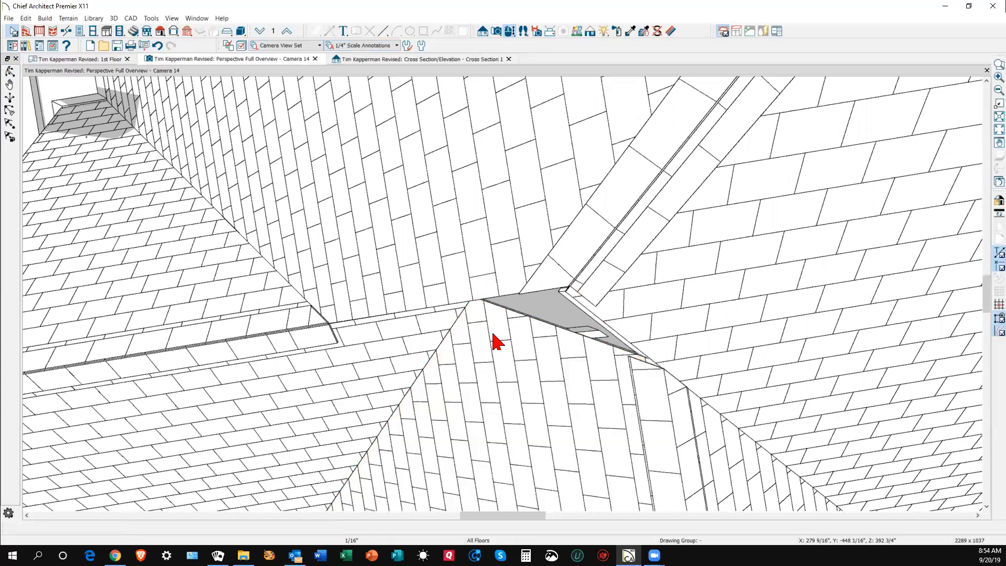
# - Drag the large left roof plane's corner toward the ridge, joining and readjusting it
pyautogui.click(446, 315)
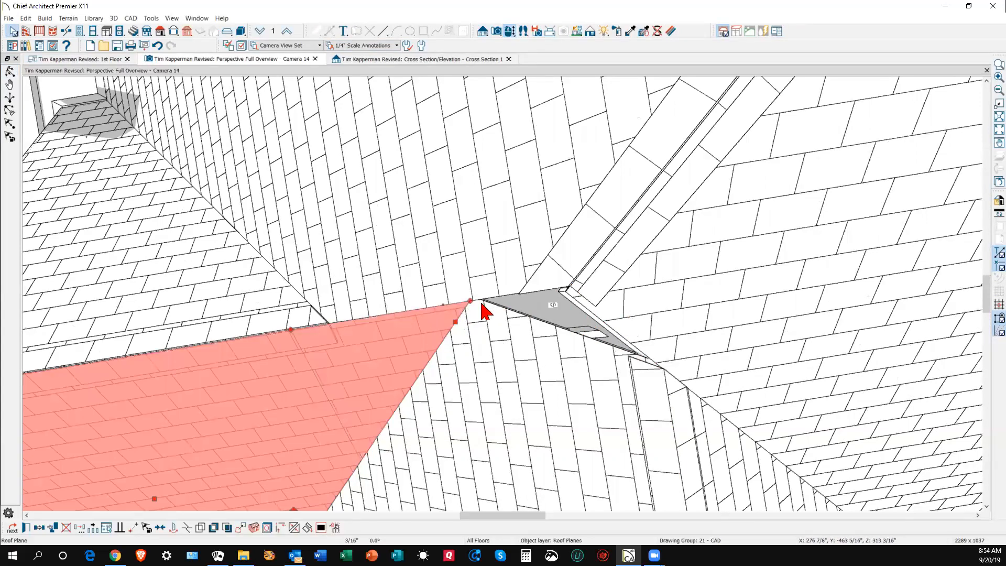
pyautogui.moveTo(470, 301); pyautogui.dragTo(570, 289)
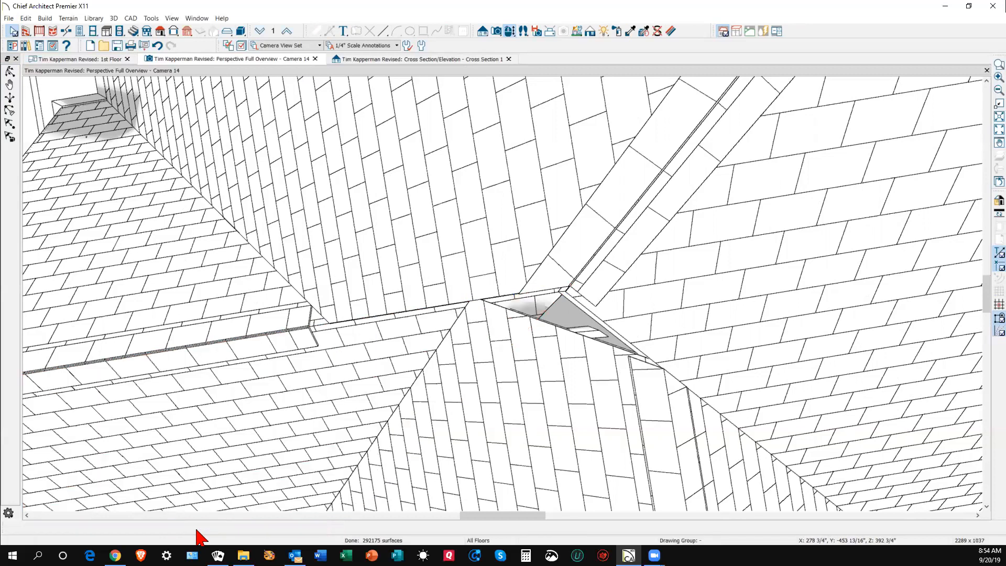
pyautogui.click(265, 452)
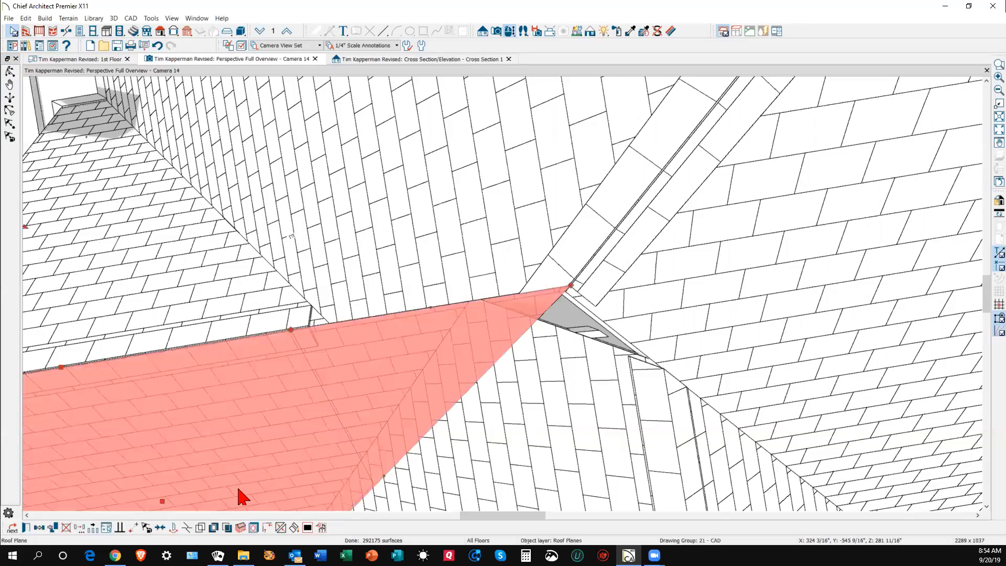
pyautogui.click(198, 528)
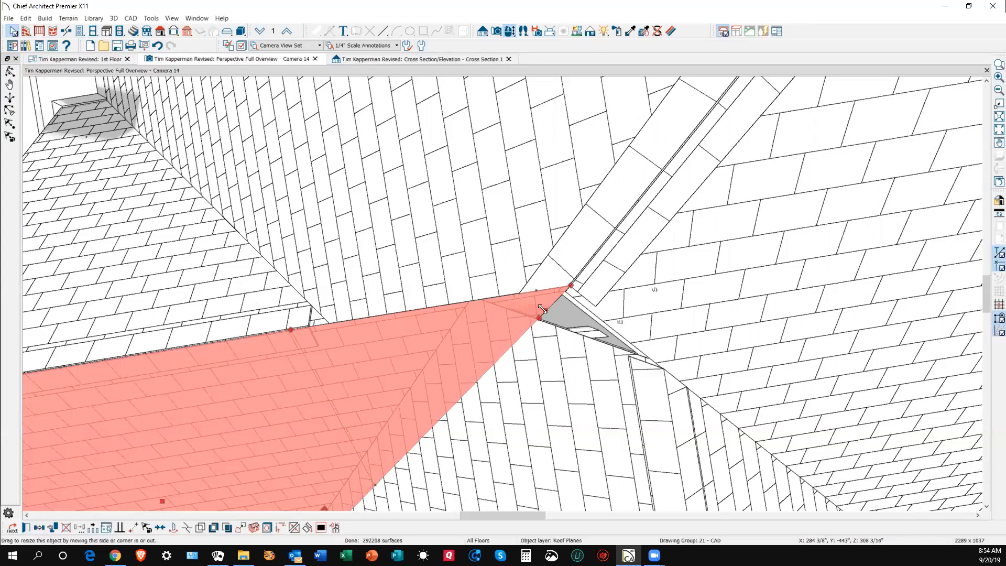
pyautogui.moveTo(555, 316); pyautogui.dragTo(630, 365)
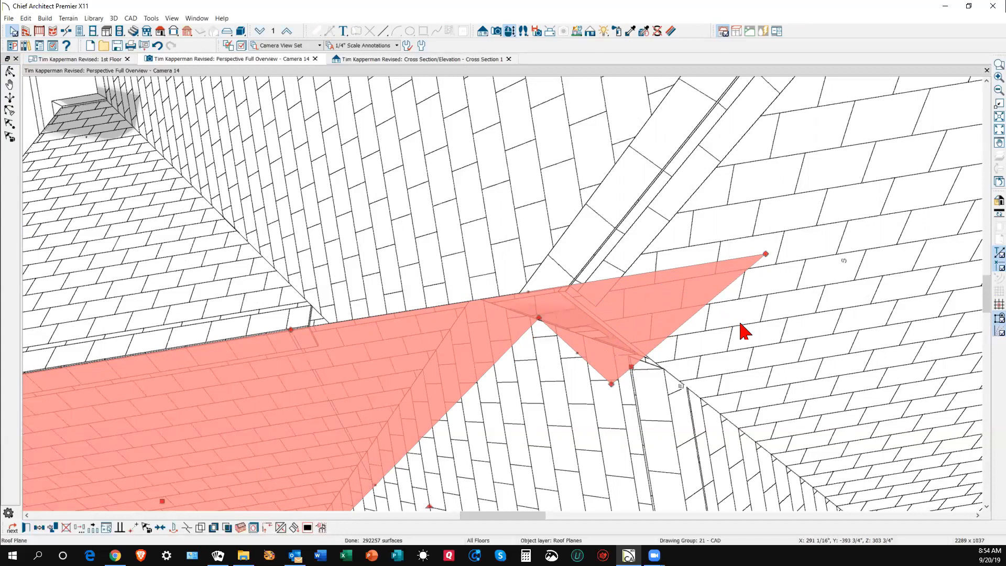
pyautogui.moveTo(766, 255); pyautogui.dragTo(562, 289)
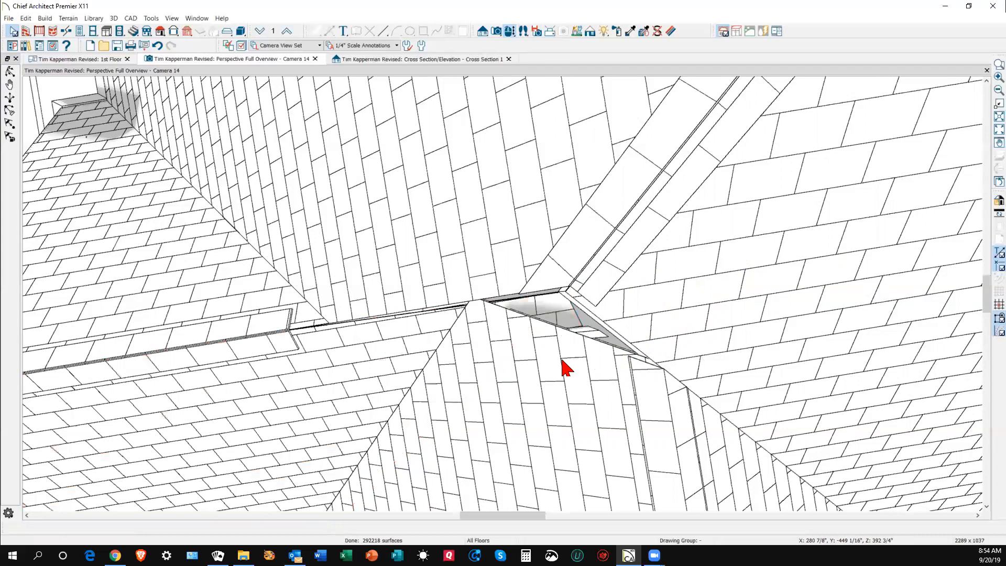
# - Join the lower roof plane's edge and pull its notched edge downward
pyautogui.doubleClick(562, 361)
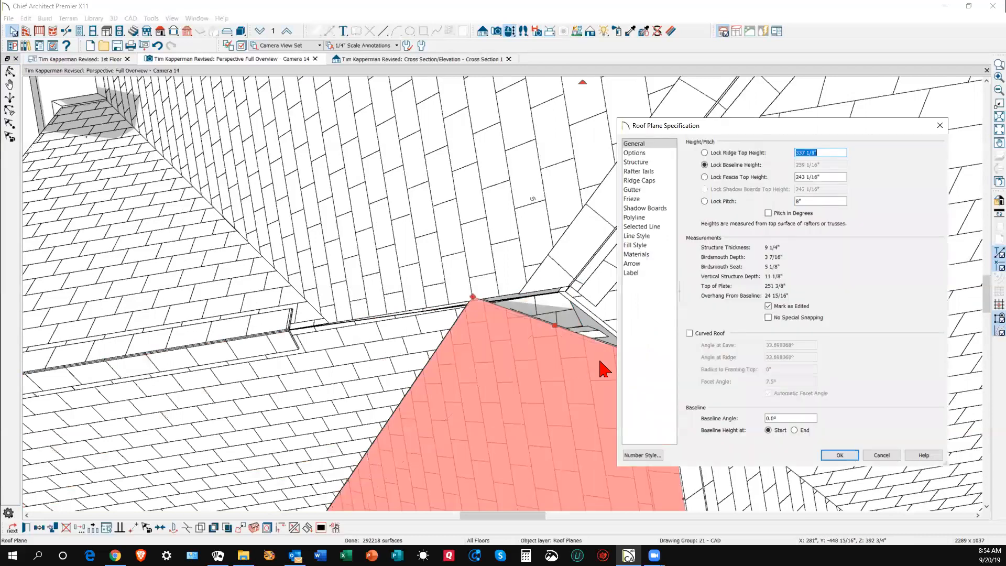
pyautogui.click(839, 455)
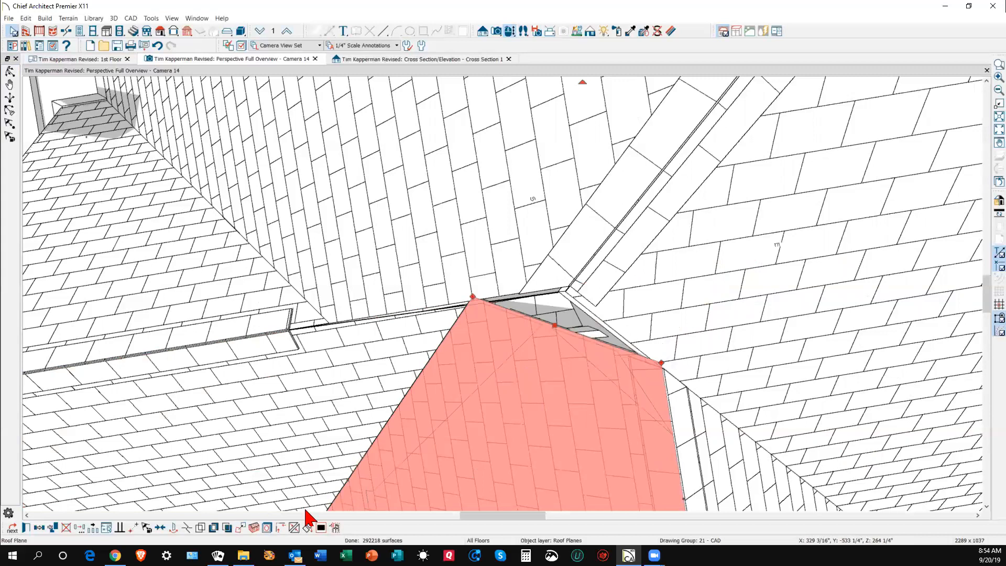
pyautogui.click(187, 528)
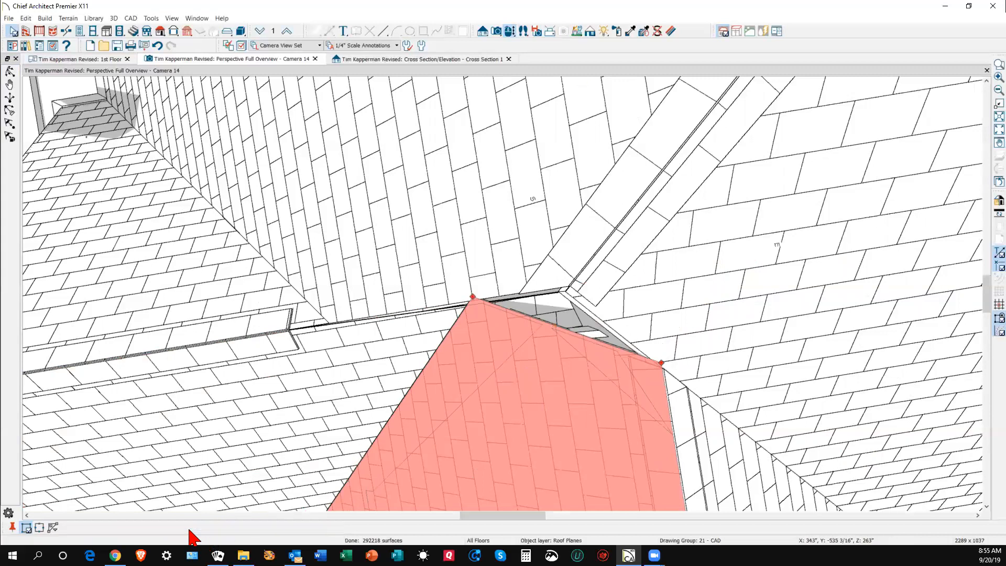
pyautogui.click(567, 331)
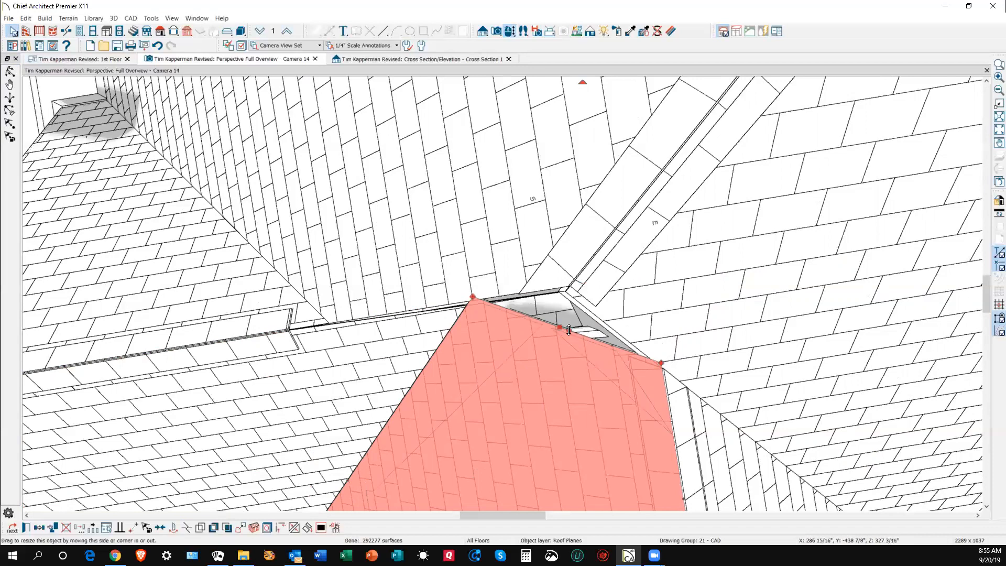
pyautogui.moveTo(546, 392); pyautogui.dragTo(548, 410)
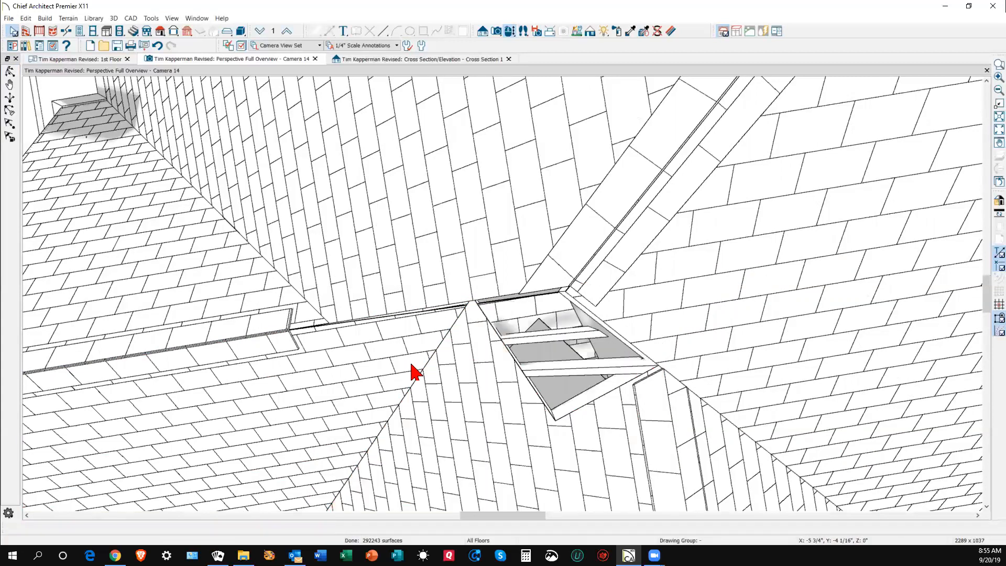
# - Pull the valley-side roof plane's corner inward and its edge up toward the ridge
pyautogui.click(384, 390)
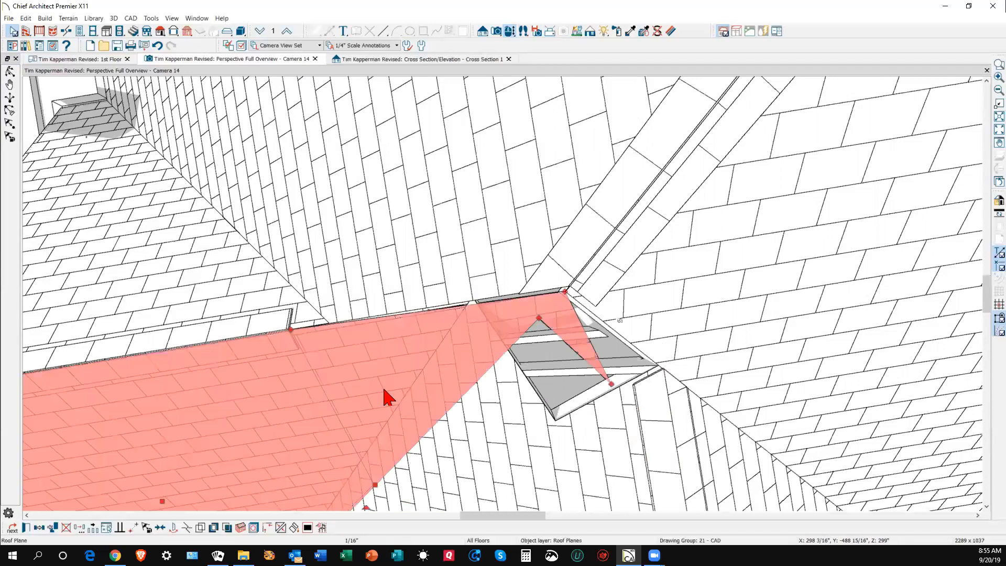
pyautogui.click(449, 438)
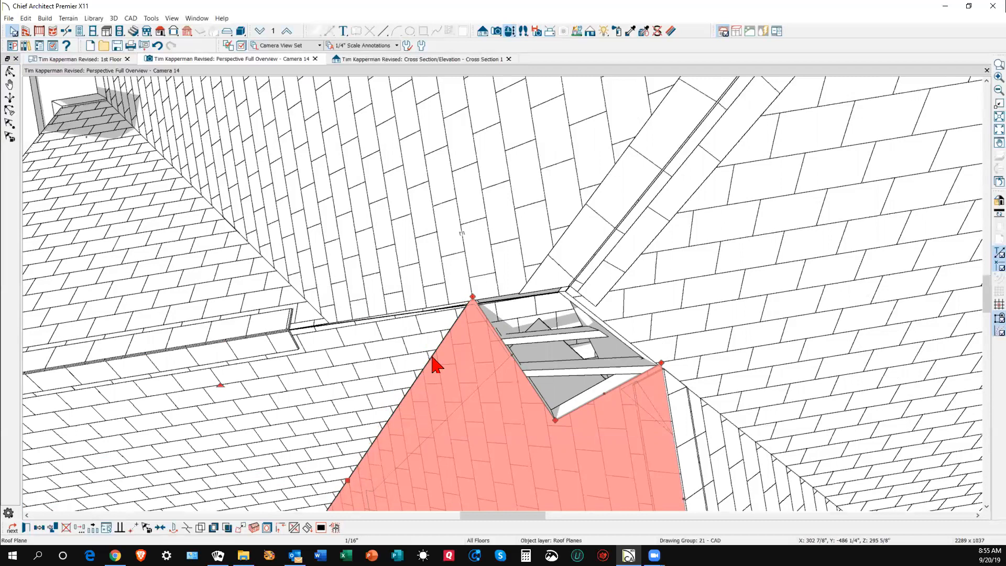
pyautogui.click(517, 323)
pyautogui.click(517, 323)
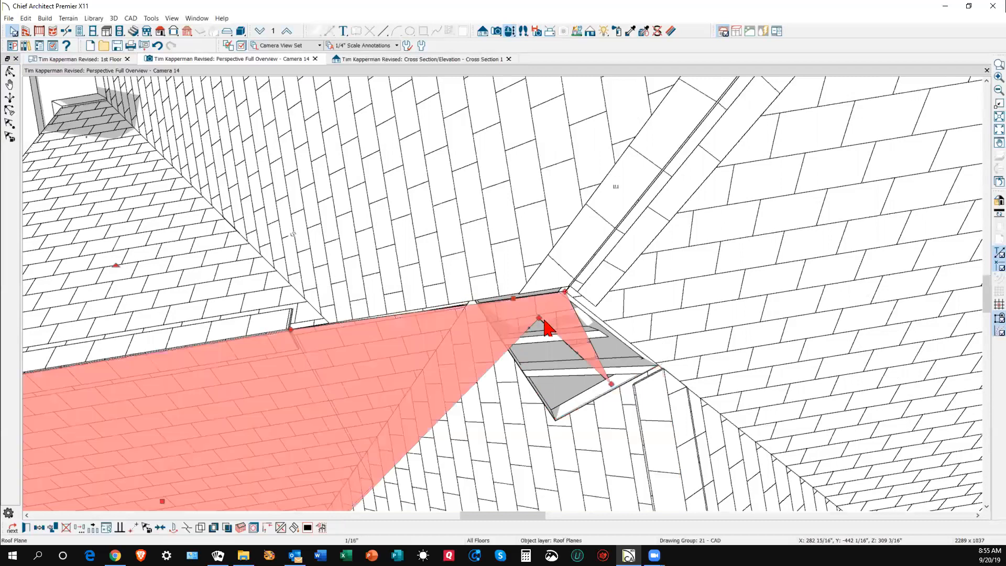
pyautogui.moveTo(611, 384); pyautogui.dragTo(538, 323)
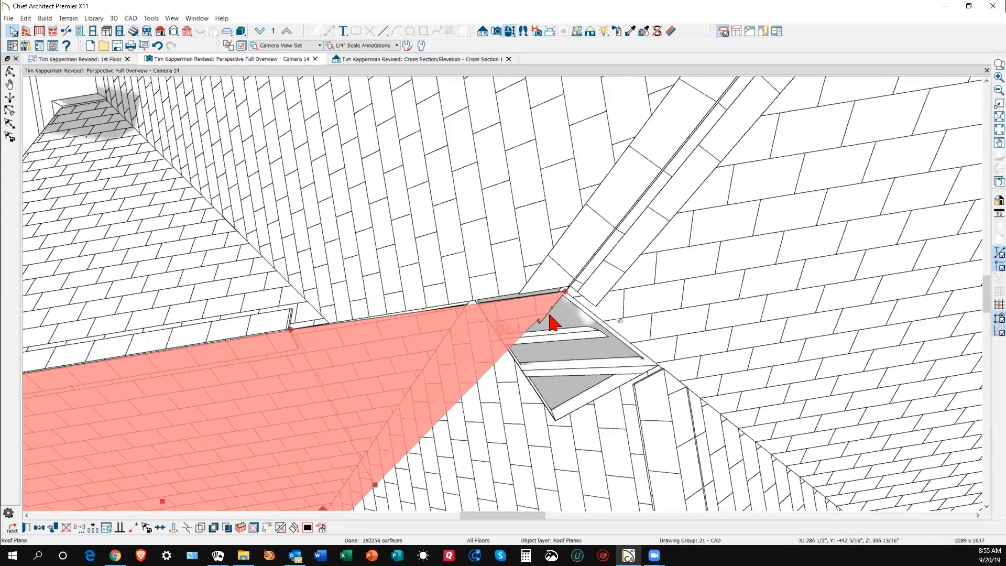
pyautogui.scroll(5, 550, 323)
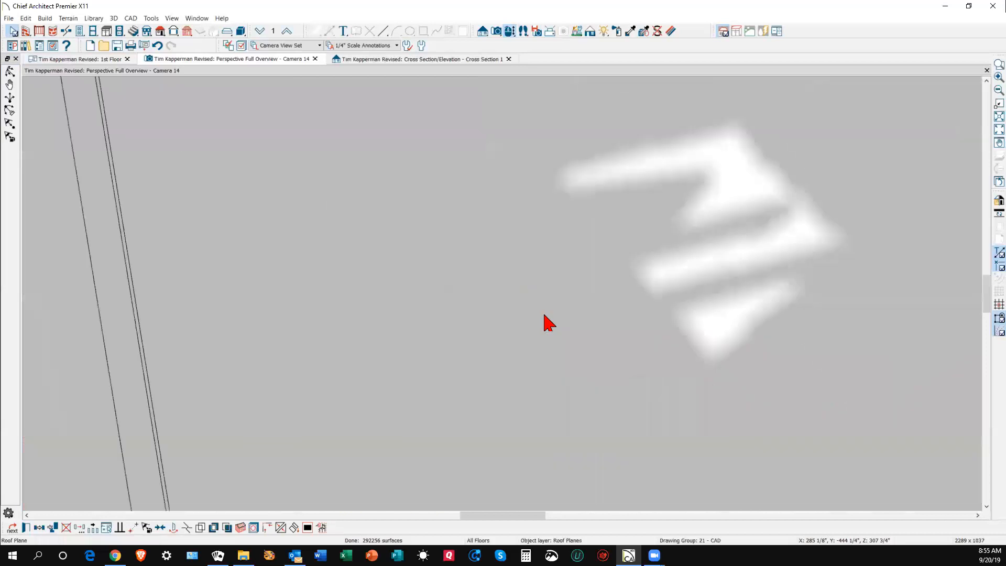
pyautogui.scroll(-2, 543, 315)
pyautogui.scroll(1, 569, 331)
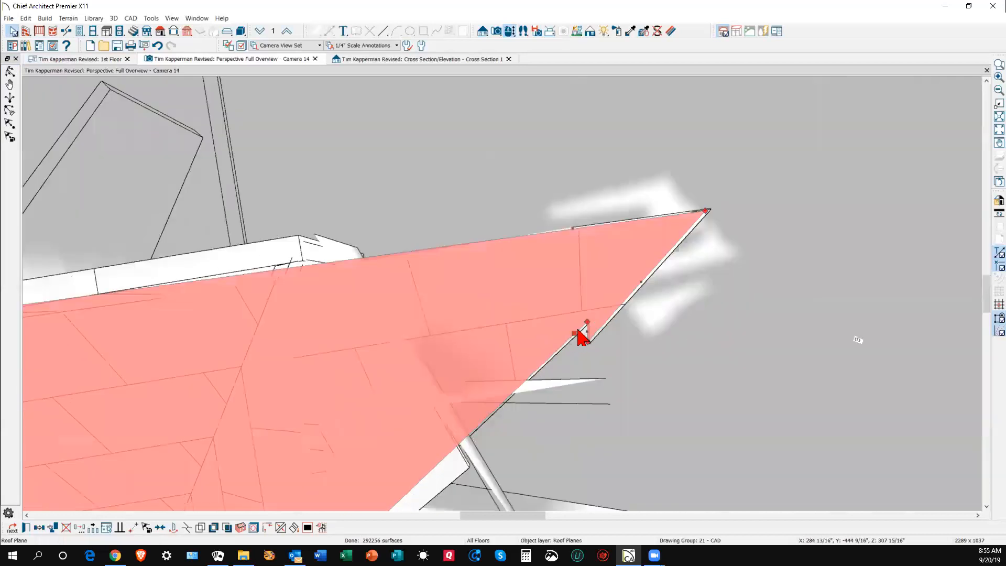
pyautogui.moveTo(589, 342); pyautogui.dragTo(587, 321)
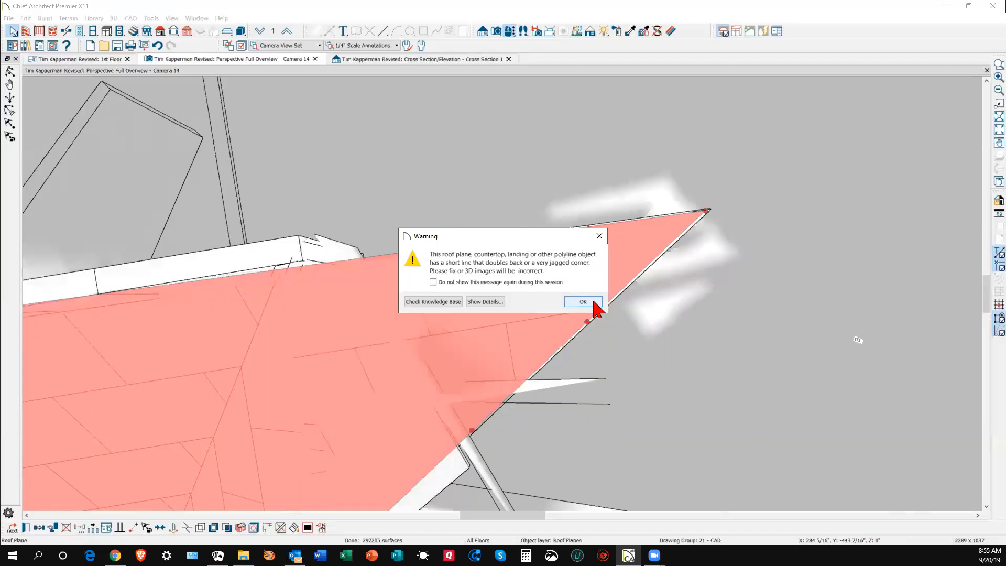
# - Dismiss the warning and slide the left plane's top corners back to the ridge
pyautogui.click(583, 299)
pyautogui.moveTo(705, 210); pyautogui.dragTo(587, 324)
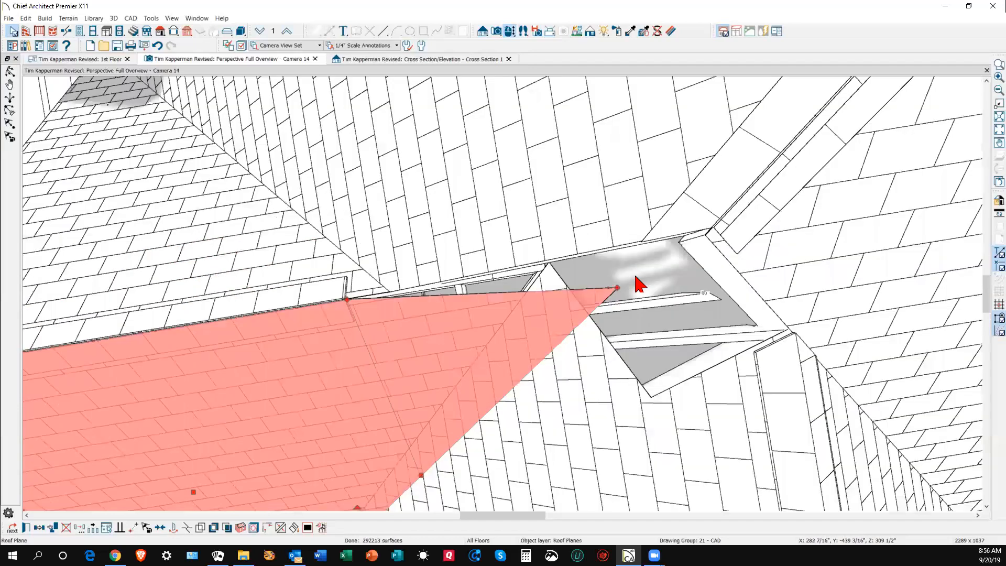
pyautogui.scroll(-2, 634, 290)
pyautogui.scroll(3, 561, 296)
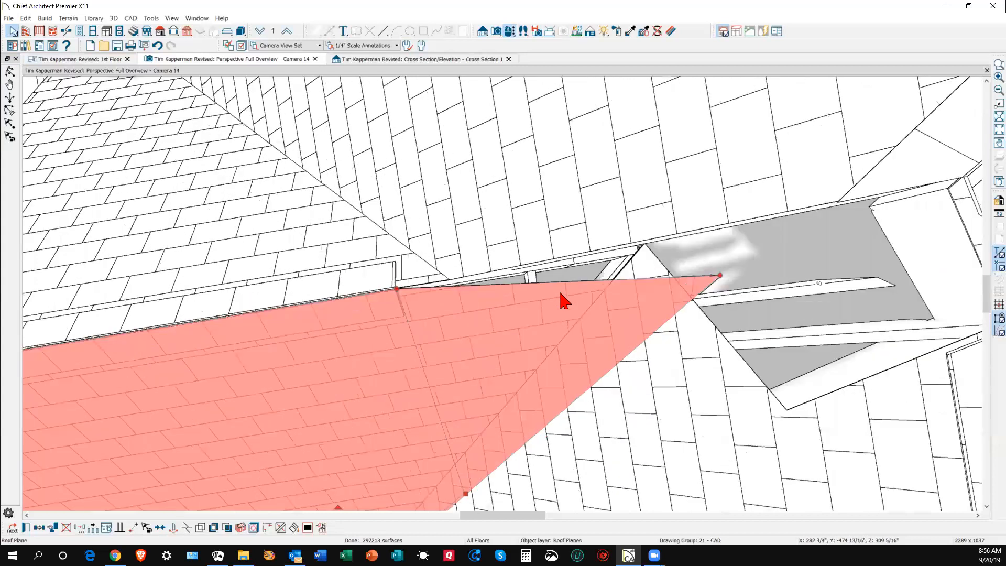
pyautogui.scroll(-1, 543, 303)
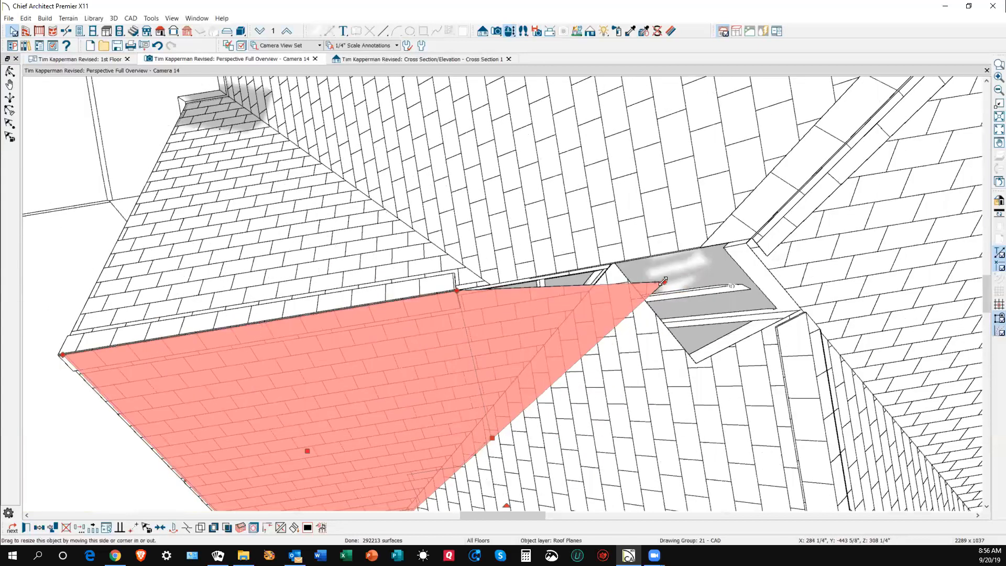
pyautogui.moveTo(665, 282); pyautogui.dragTo(449, 297)
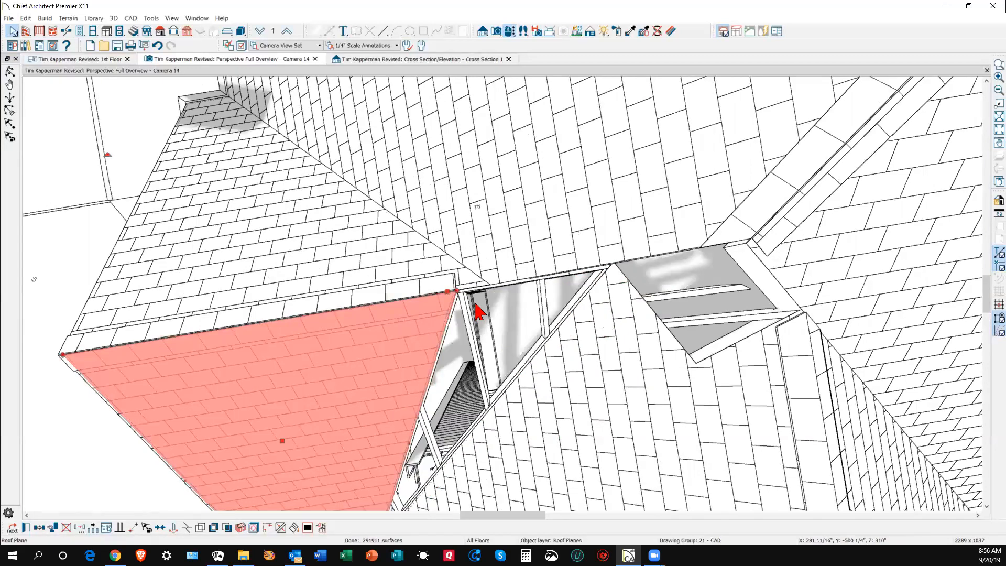
# - Switch from Cross Section 1 to the 1st Floor plan view
pyautogui.hotkey('ctrl', 'Tab')
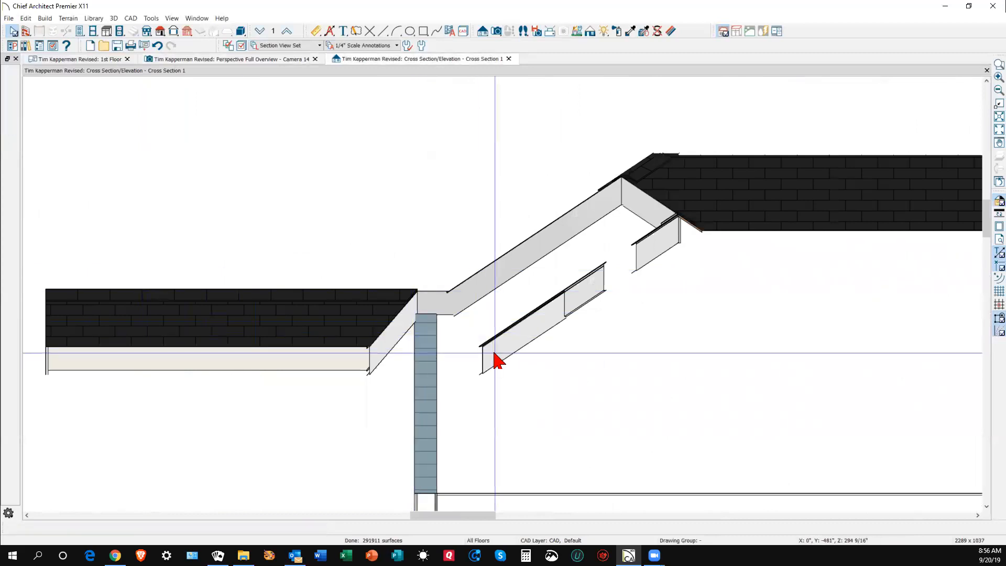
pyautogui.hotkey('ctrl', 'Tab')
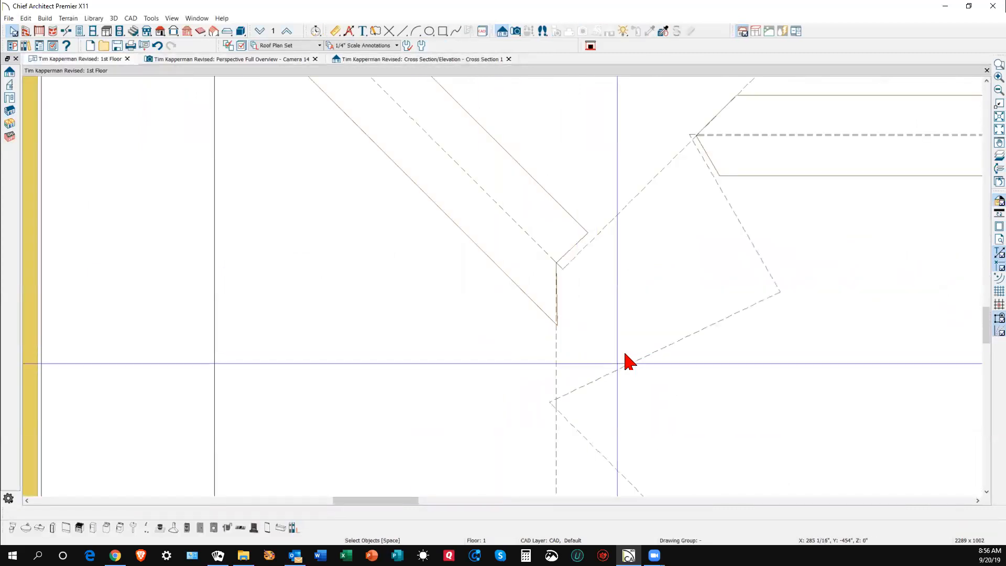
pyautogui.scroll(-2, 635, 346)
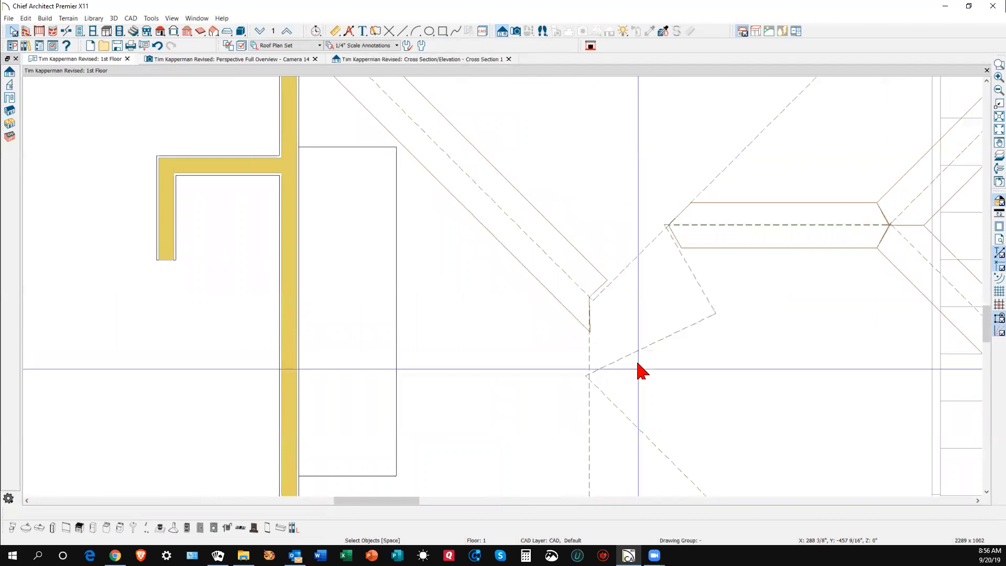
pyautogui.scroll(1, 640, 368)
pyautogui.scroll(-2, 674, 287)
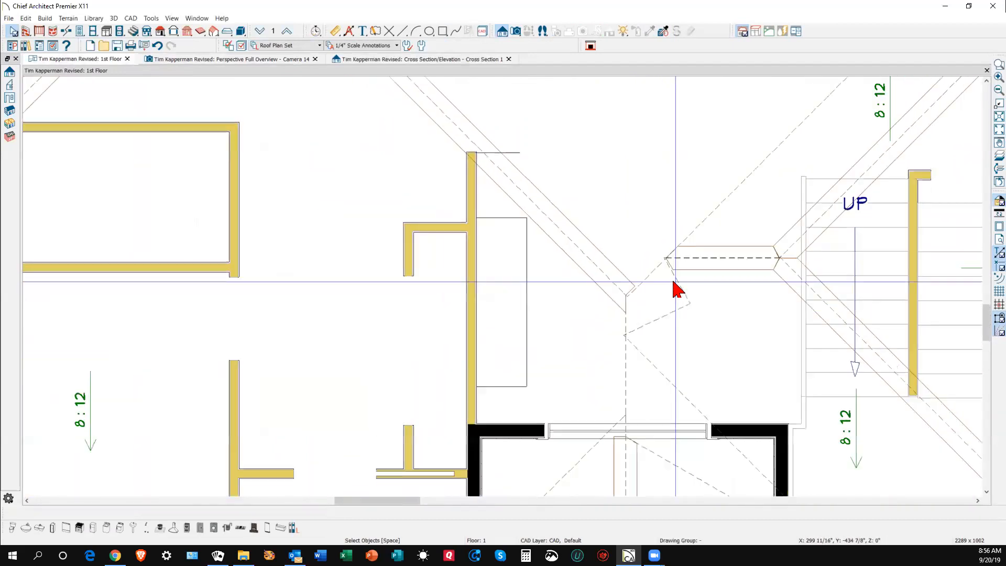
pyautogui.scroll(1, 688, 379)
# - Join the valley-side roof plane's edge to the triangular roof plane
pyautogui.rightClick(691, 450)
pyautogui.click(682, 451)
pyautogui.click(683, 451)
pyautogui.scroll(3, 634, 419)
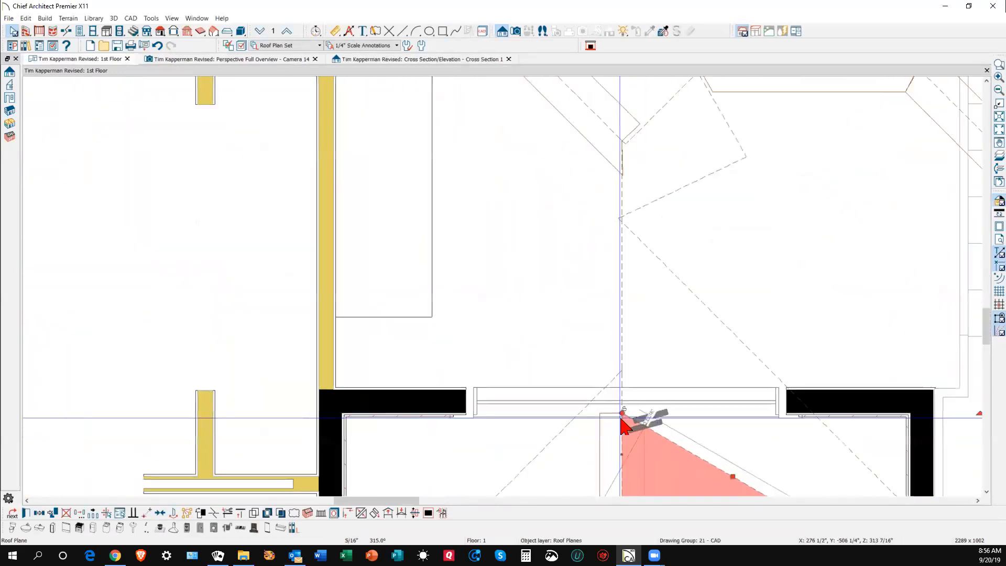
pyautogui.scroll(-2, 631, 422)
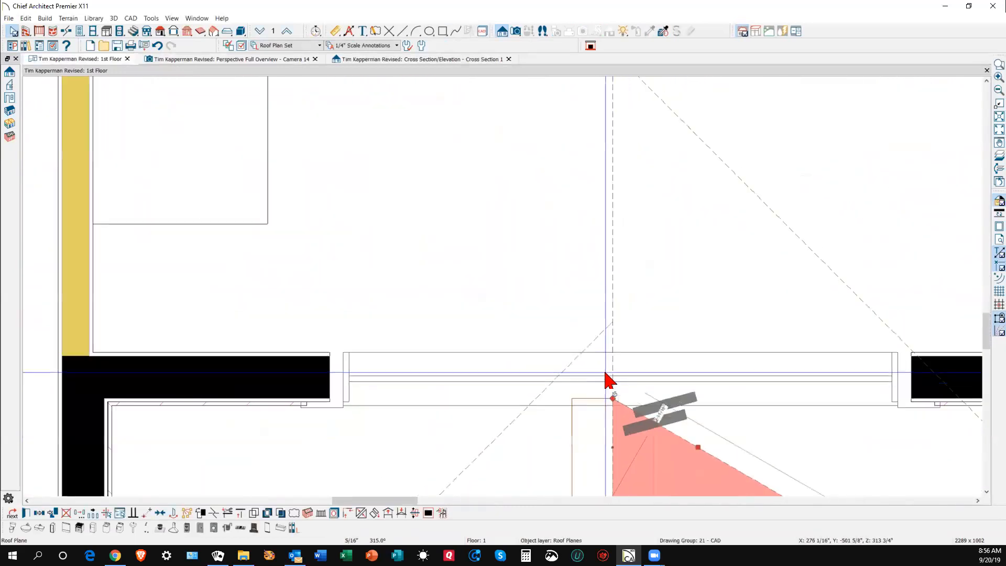
pyautogui.scroll(-1, 626, 406)
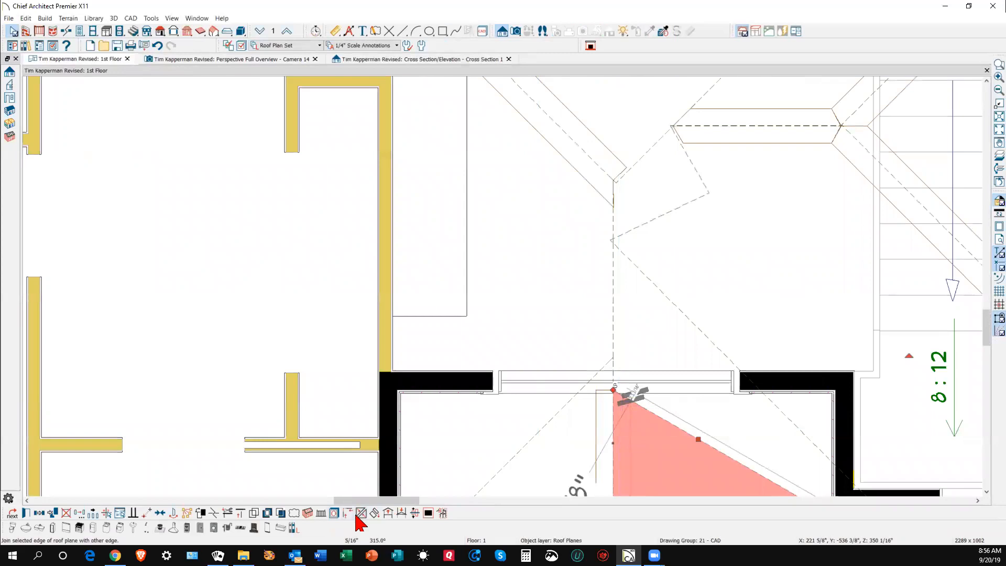
pyautogui.click(360, 514)
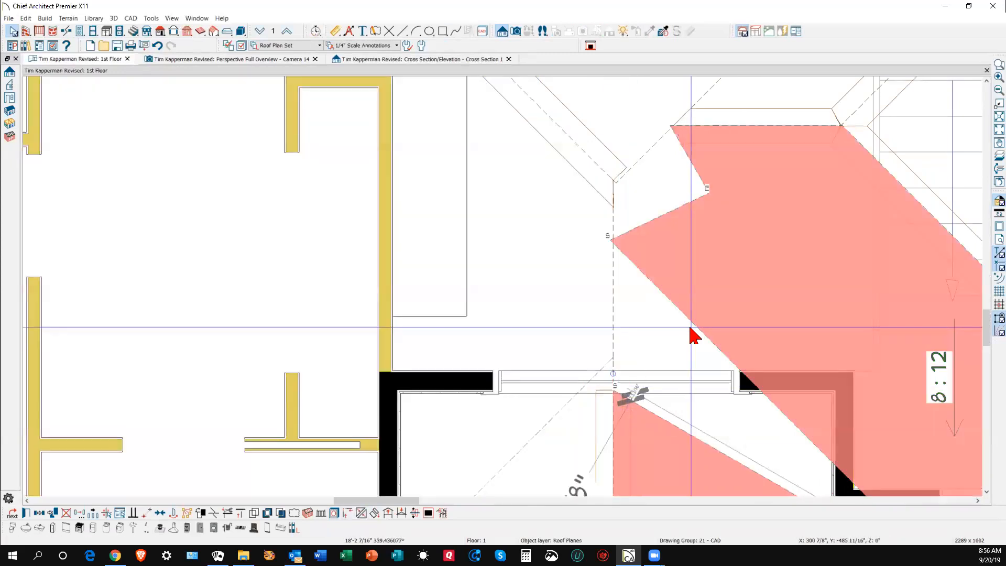
pyautogui.click(699, 343)
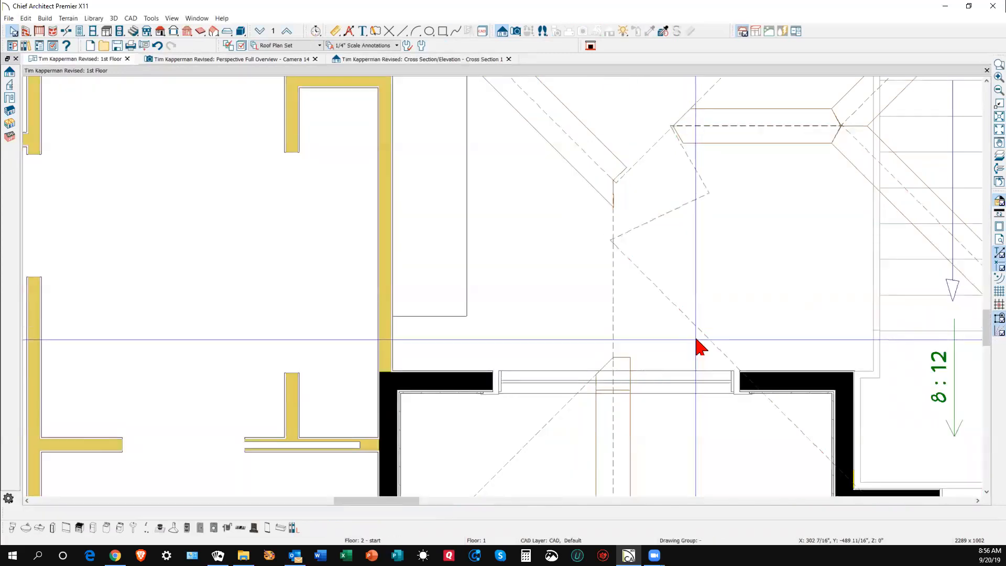
pyautogui.scroll(-2, 674, 344)
pyautogui.scroll(3, 681, 209)
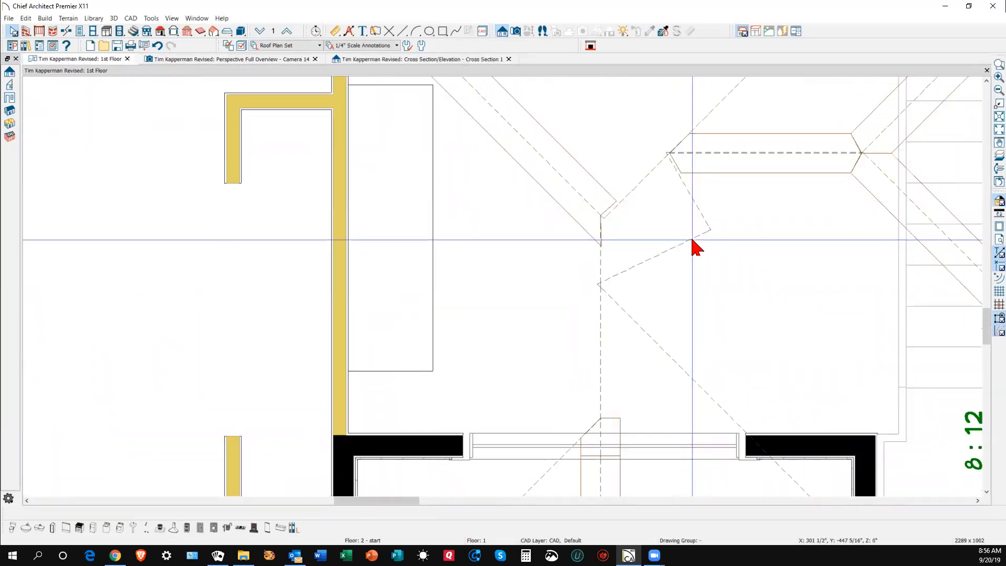
# - Move the large roof plane's left corner down-right and select the triangular plane
pyautogui.click(635, 265)
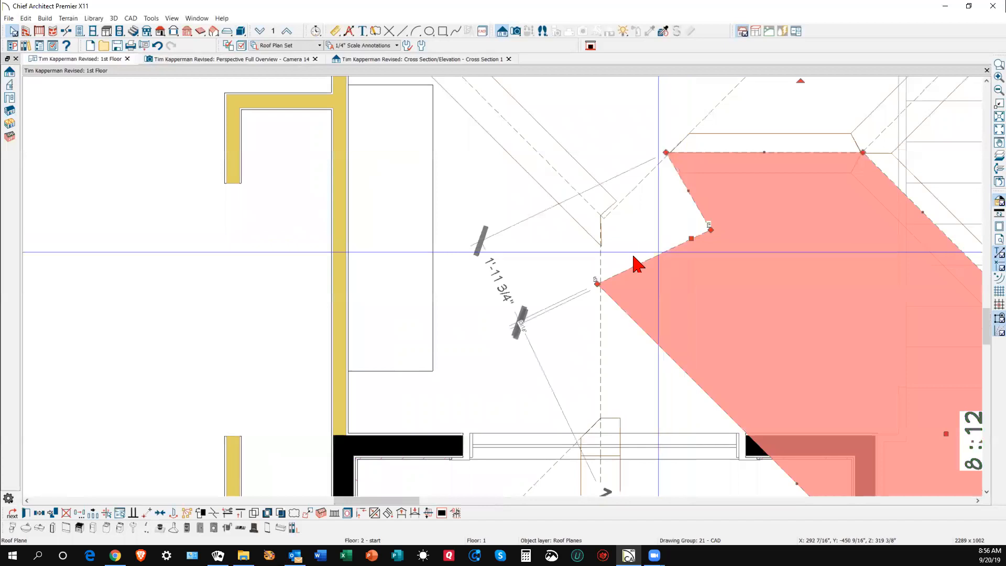
pyautogui.scroll(3, 598, 286)
pyautogui.scroll(4, 597, 291)
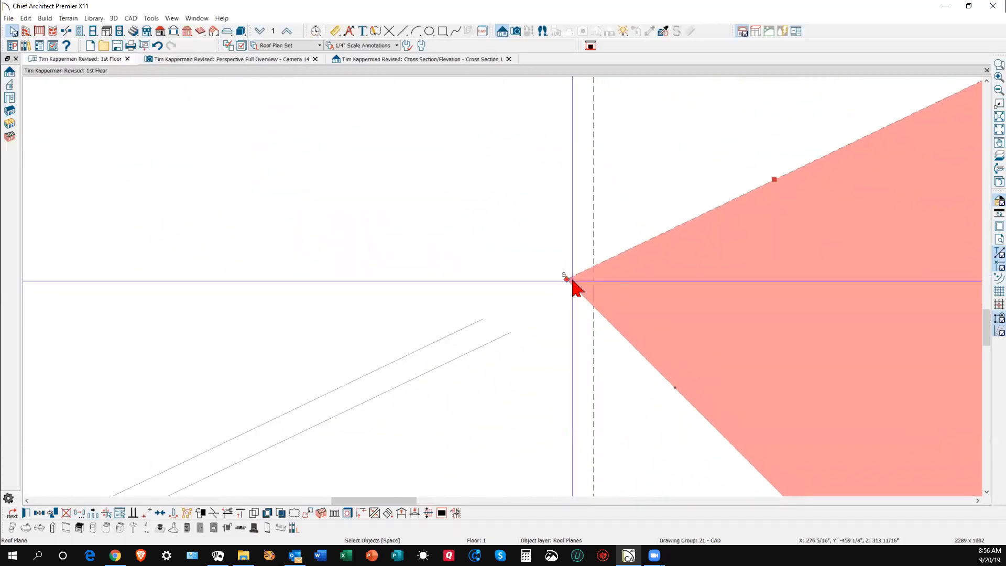
pyautogui.moveTo(566, 280); pyautogui.dragTo(595, 302)
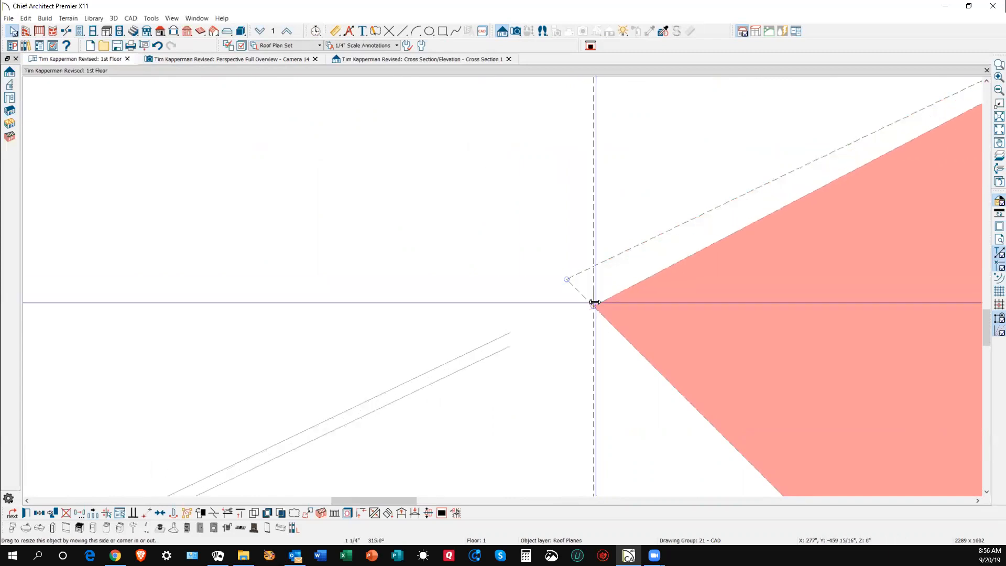
pyautogui.scroll(-4, 613, 240)
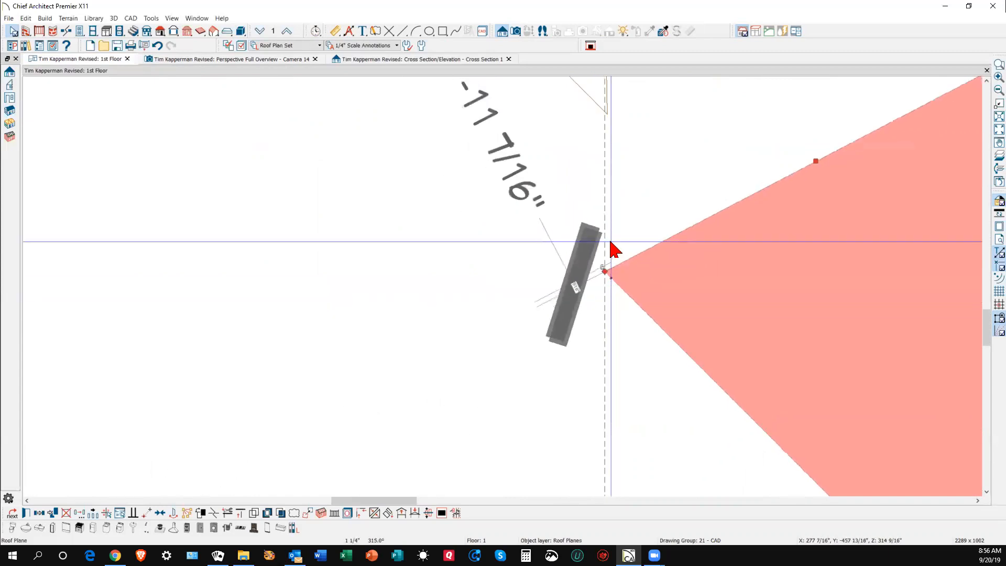
pyautogui.click(617, 341)
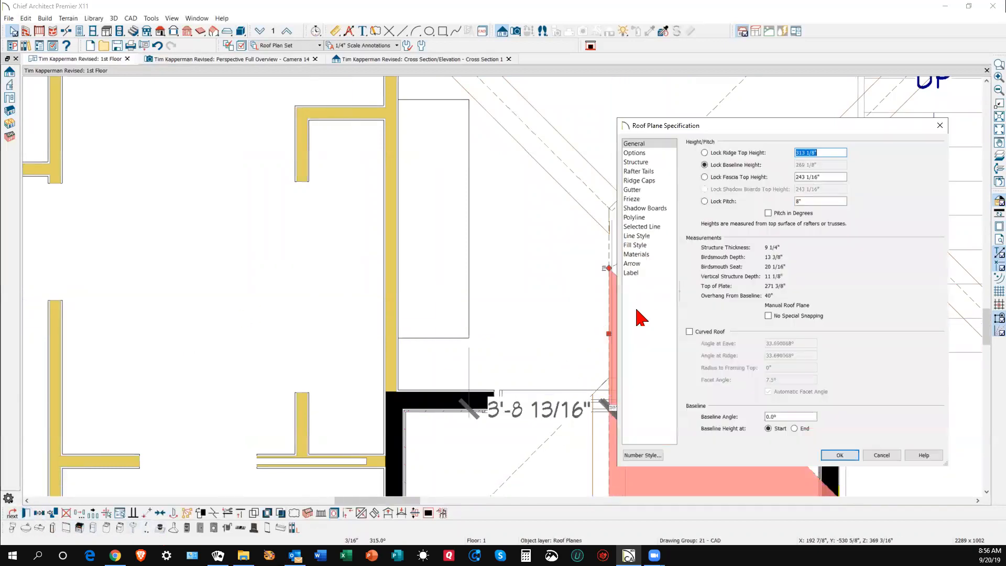
# - Copy the triangular plane's 313 1/8" Ridge Top Height and cancel the dialog
pyautogui.rightClick(807, 152)
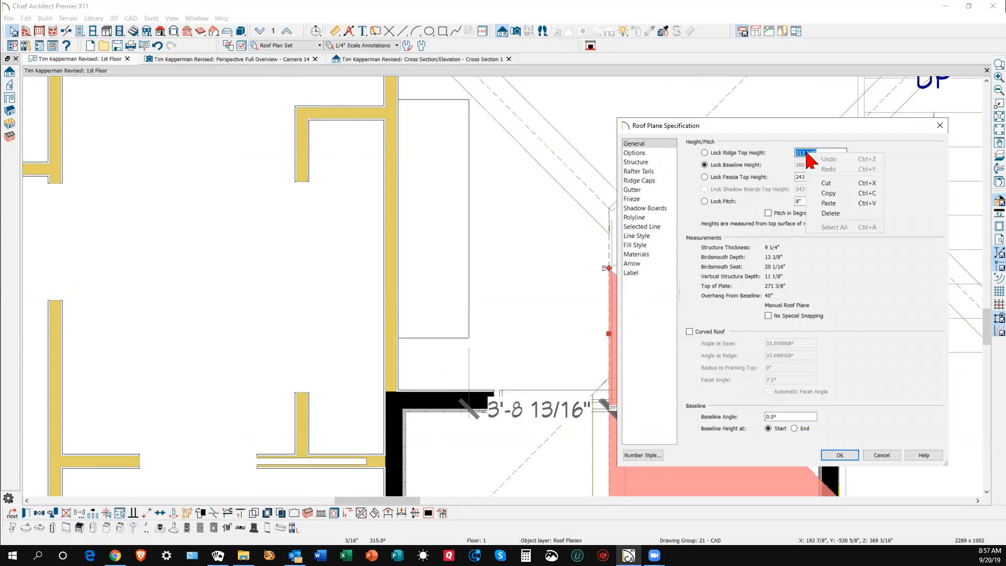
pyautogui.click(841, 191)
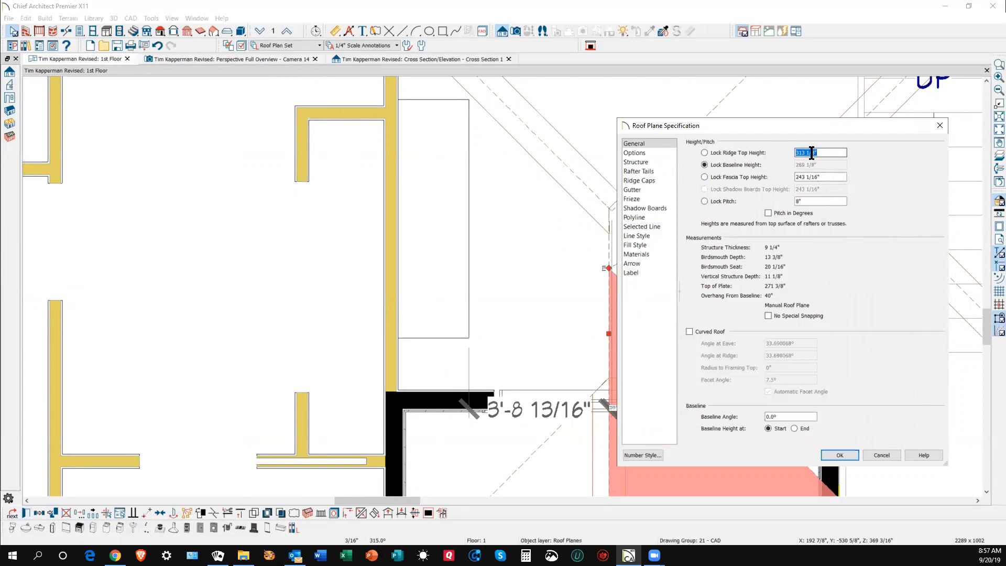
pyautogui.click(875, 455)
pyautogui.scroll(-1, 807, 233)
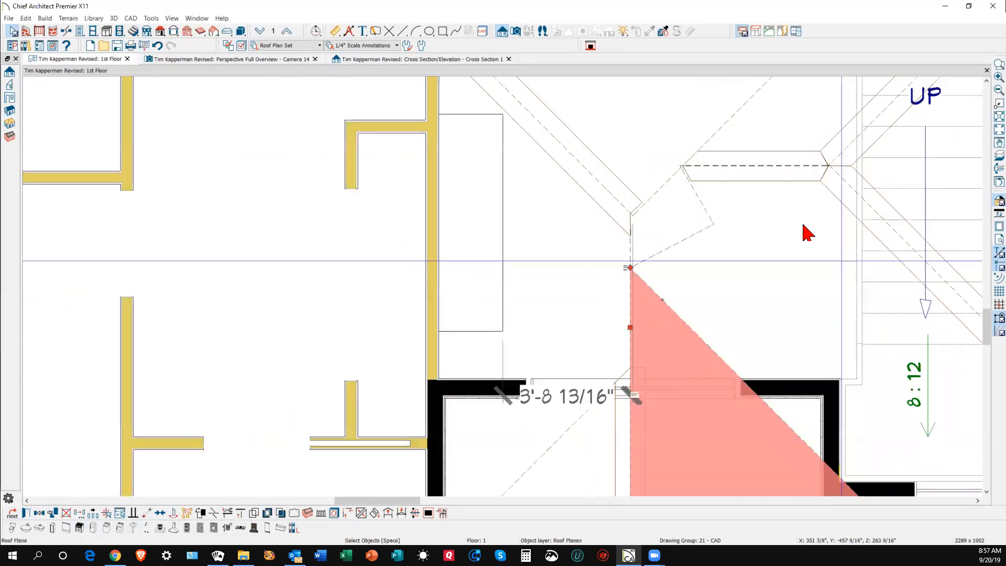
pyautogui.scroll(-4, 723, 195)
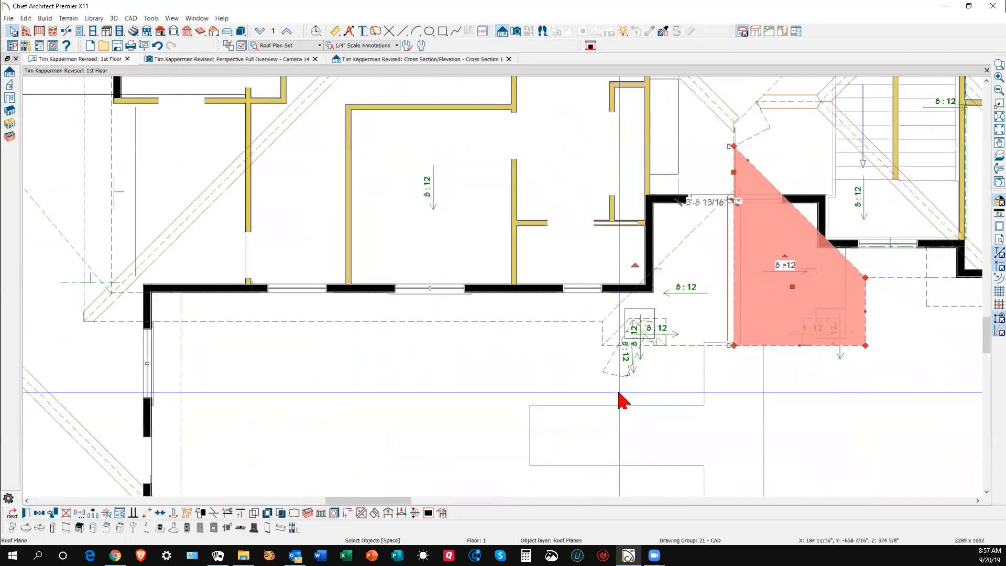
# - Move the small roof plane up into the valley gap
pyautogui.click(618, 378)
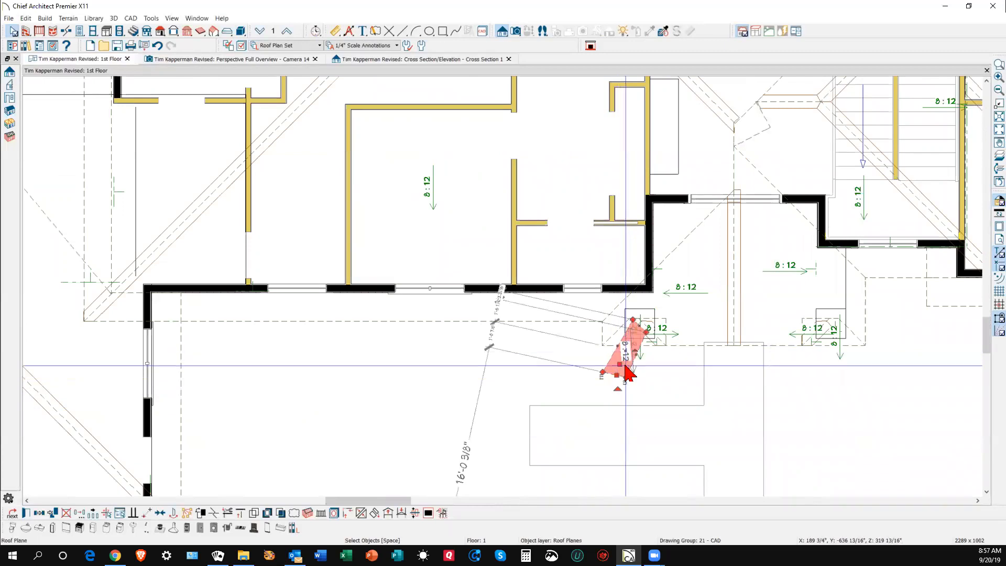
pyautogui.moveTo(620, 364); pyautogui.dragTo(741, 104)
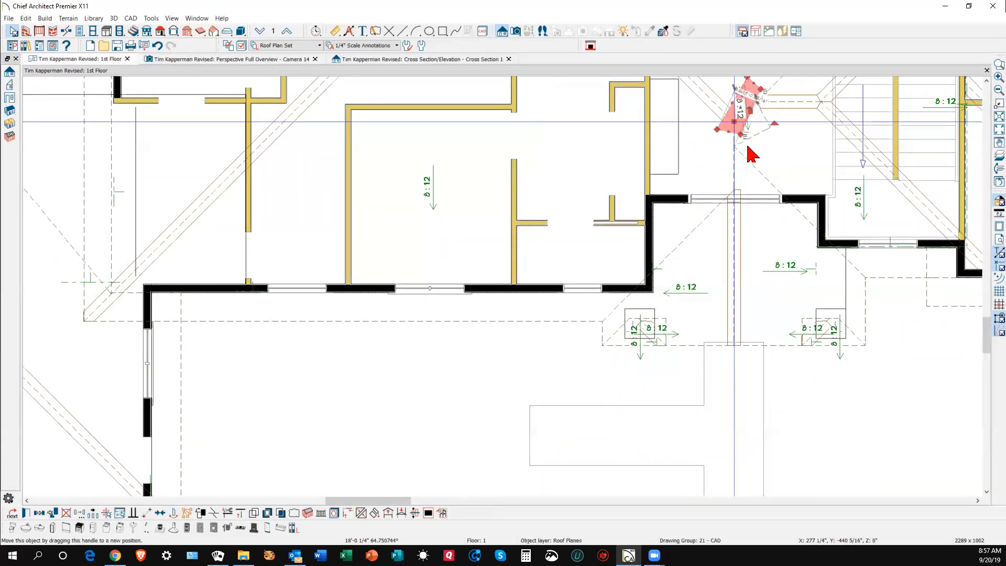
pyautogui.scroll(2, 739, 100)
pyautogui.scroll(3, 739, 98)
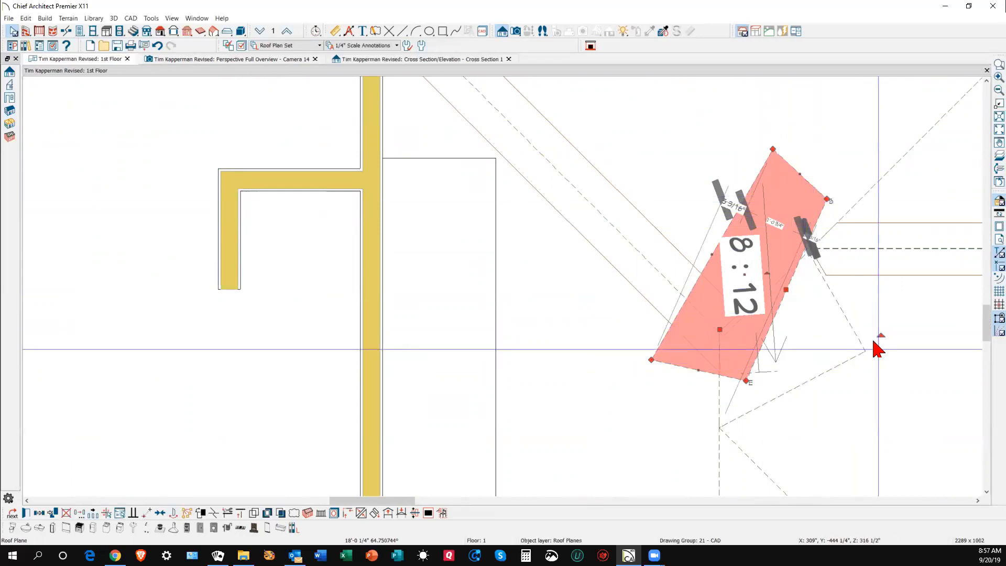
# - Rotate the small plane to about 173.93°, then select the roof baseline near the valley
pyautogui.moveTo(881, 335); pyautogui.dragTo(566, 179)
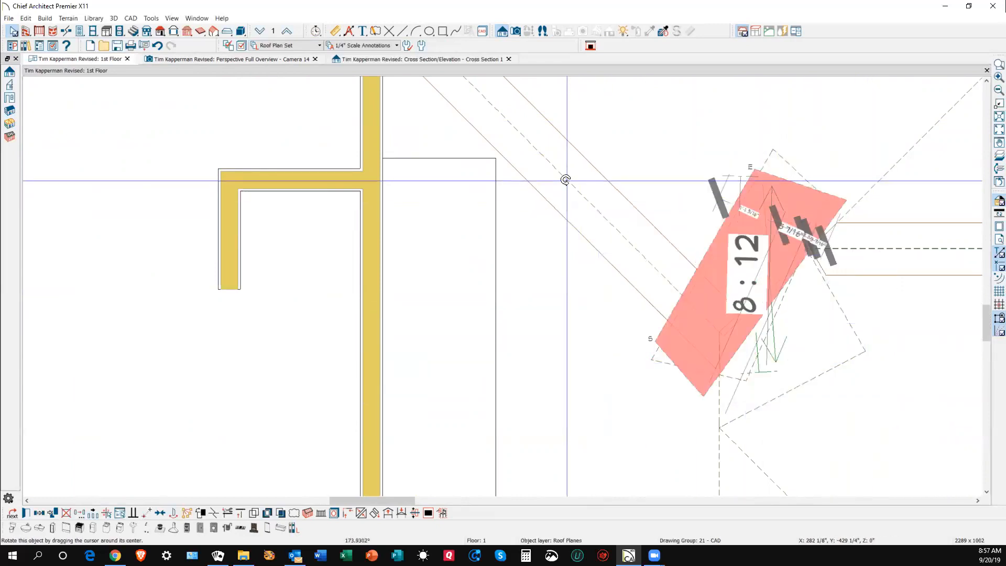
pyautogui.moveTo(796, 318); pyautogui.dragTo(797, 320)
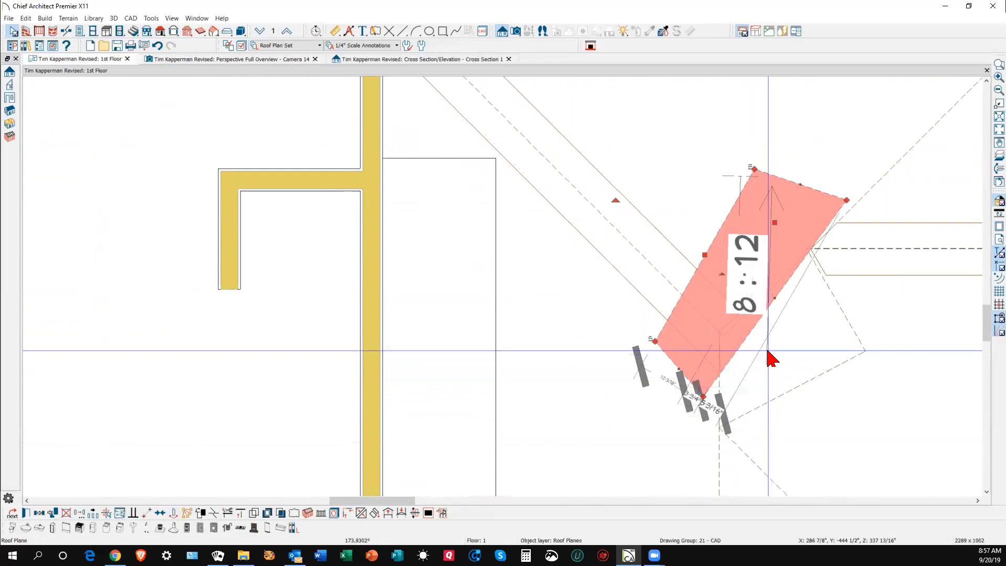
pyautogui.click(806, 348)
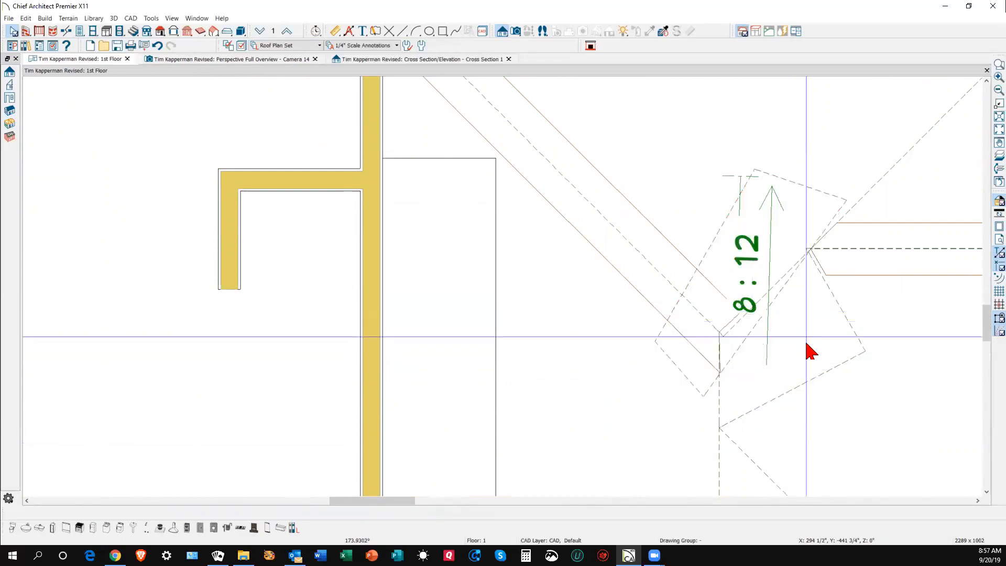
pyautogui.click(743, 177)
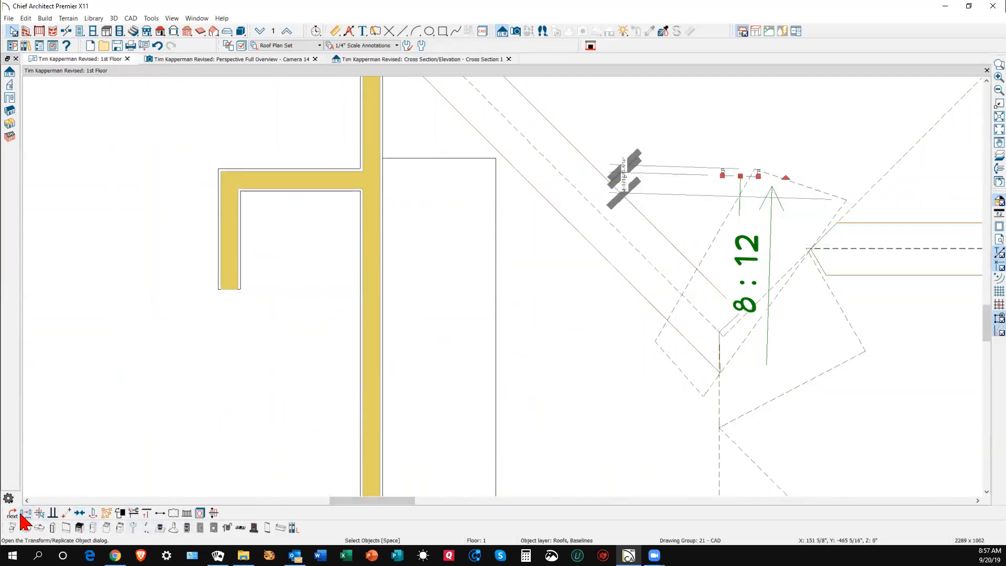
# - Align the roof baseline parallel to the vertical wall, then drag the 8:12 plane up-right
pyautogui.moveTo(21, 513); pyautogui.dragTo(440, 426)
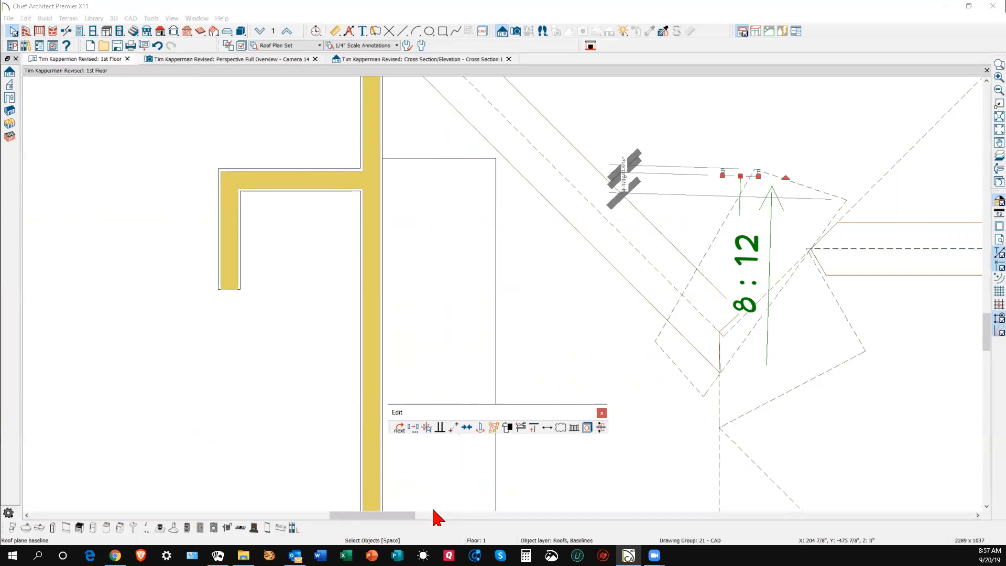
pyautogui.click(438, 428)
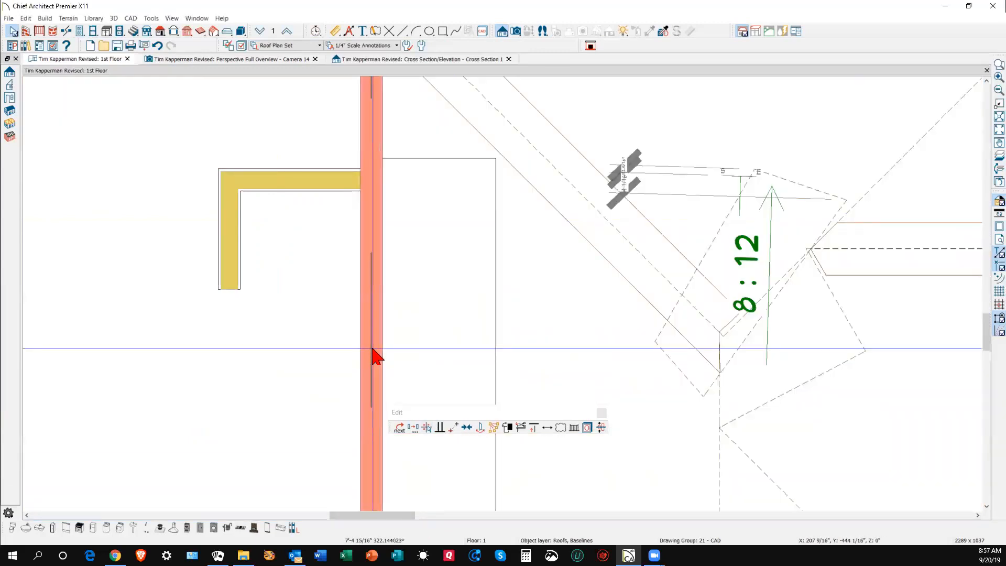
pyautogui.click(374, 355)
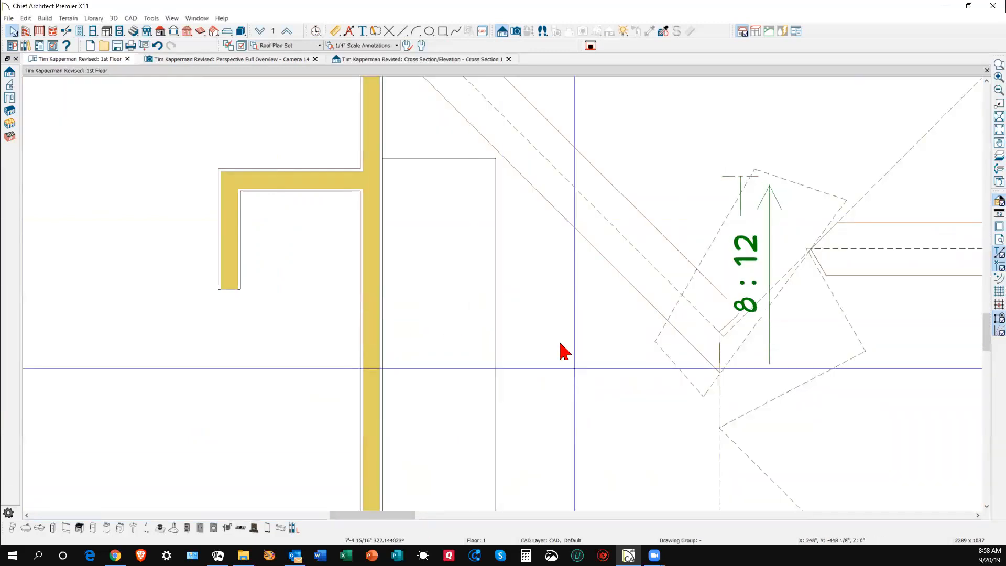
pyautogui.click(732, 224)
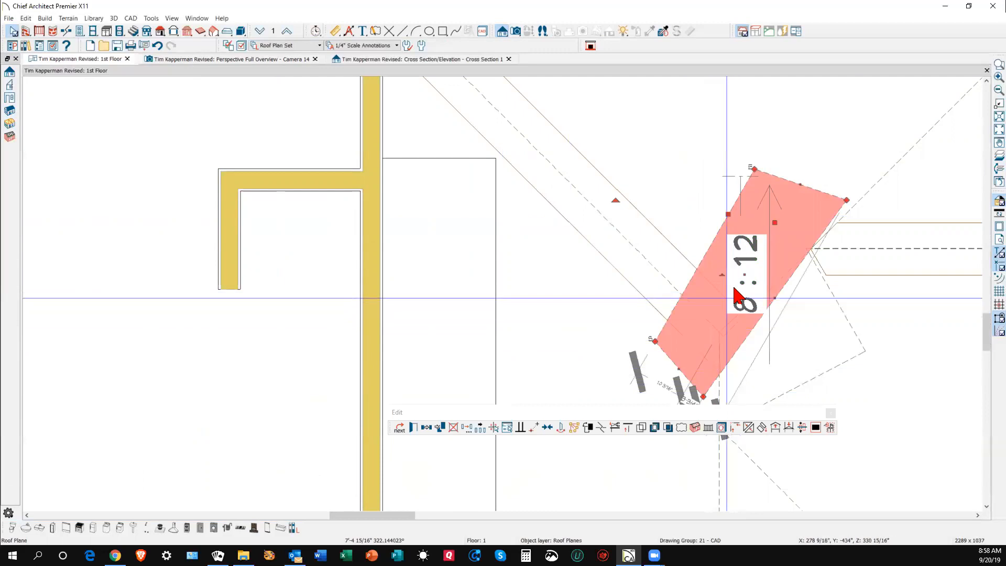
pyautogui.moveTo(769, 222); pyautogui.dragTo(789, 127)
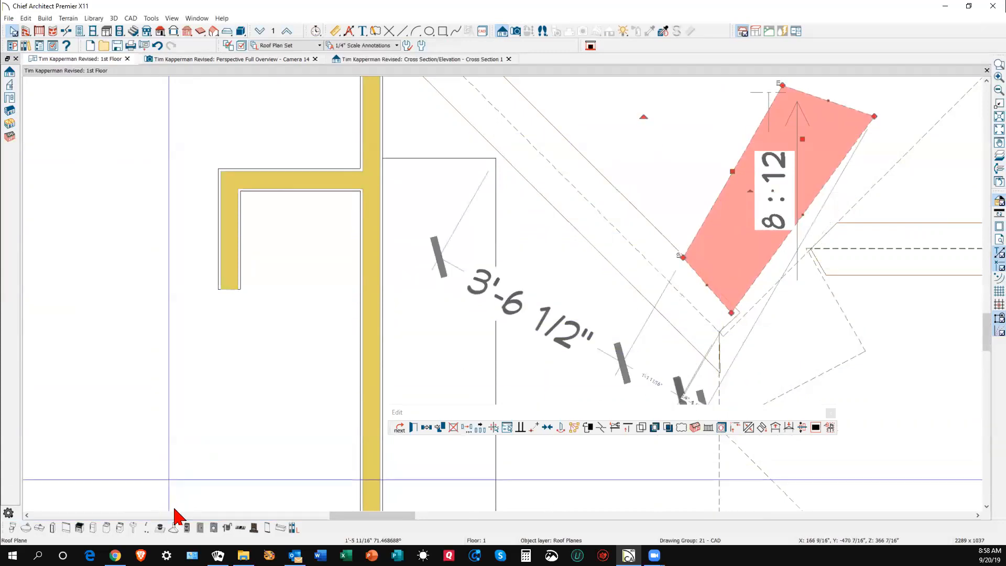
# - Snap the small plane's lower corner onto the valley point with Point to Point Move
pyautogui.click(595, 414)
pyautogui.click(730, 314)
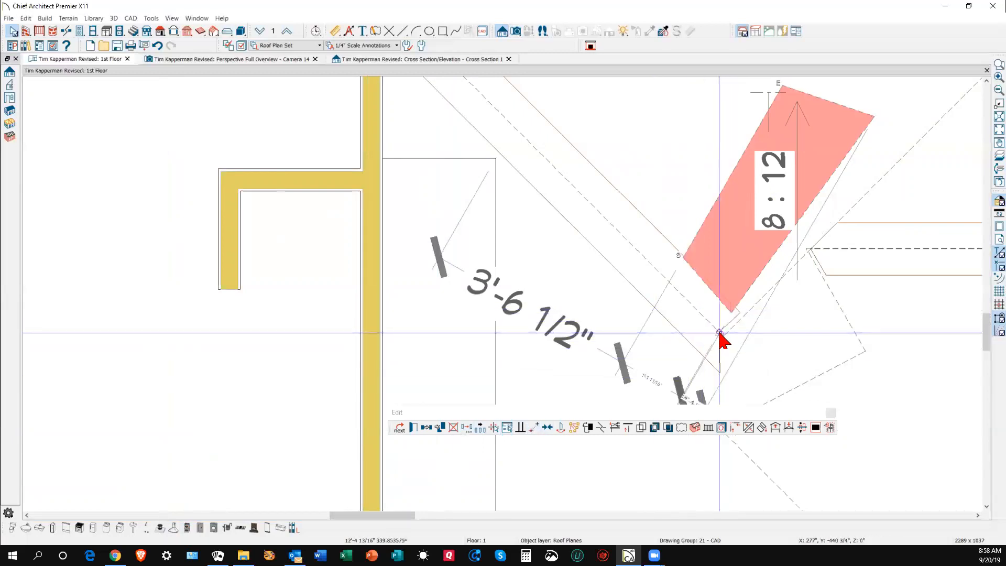
pyautogui.click(721, 387)
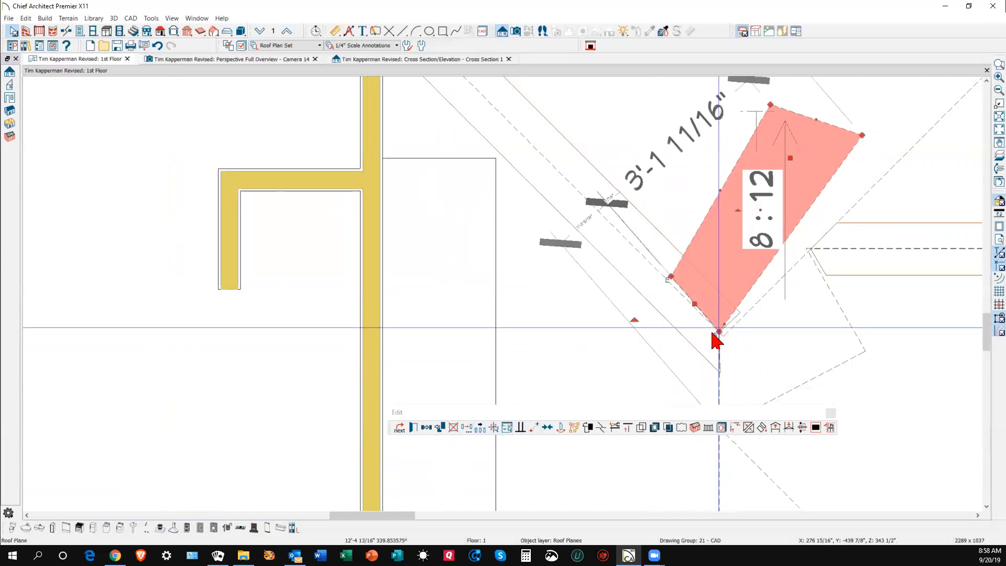
# - With Lock Pitch on, change the plane's Ridge Top Height from 344 1/8" to 313 1/8"
pyautogui.click(418, 428)
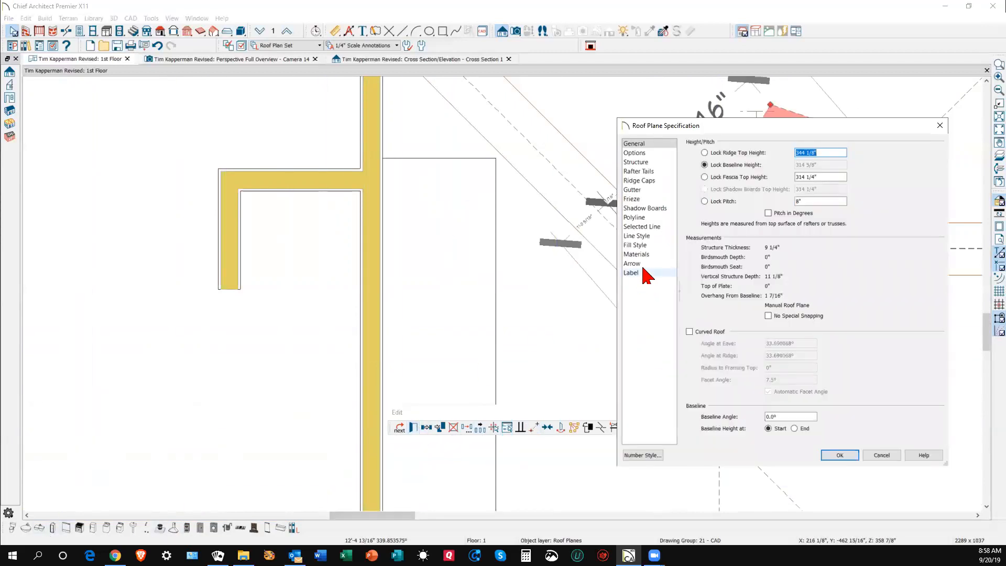
pyautogui.click(719, 201)
pyautogui.moveTo(807, 152); pyautogui.dragTo(757, 159)
pyautogui.write('313 1/8"')
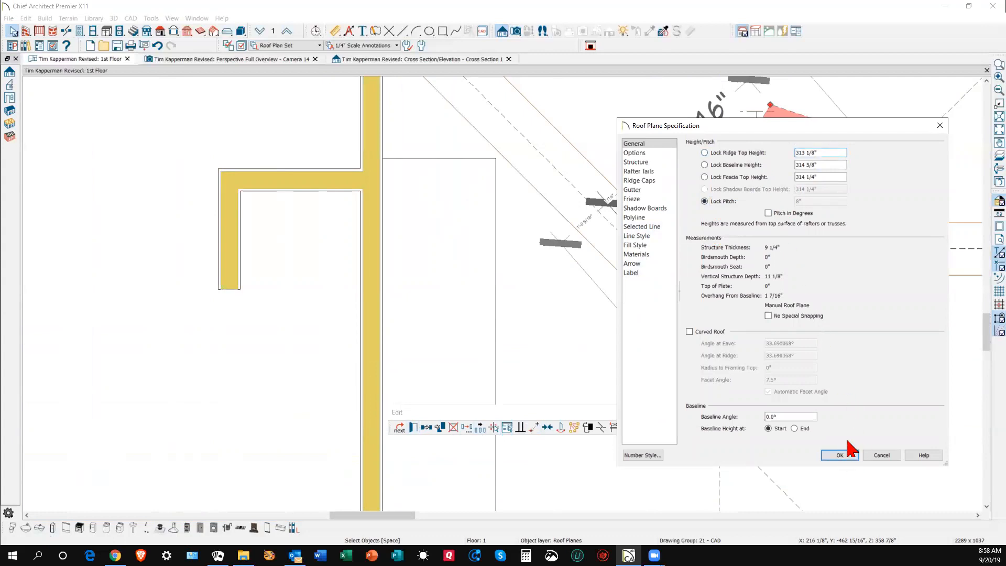
pyautogui.click(838, 456)
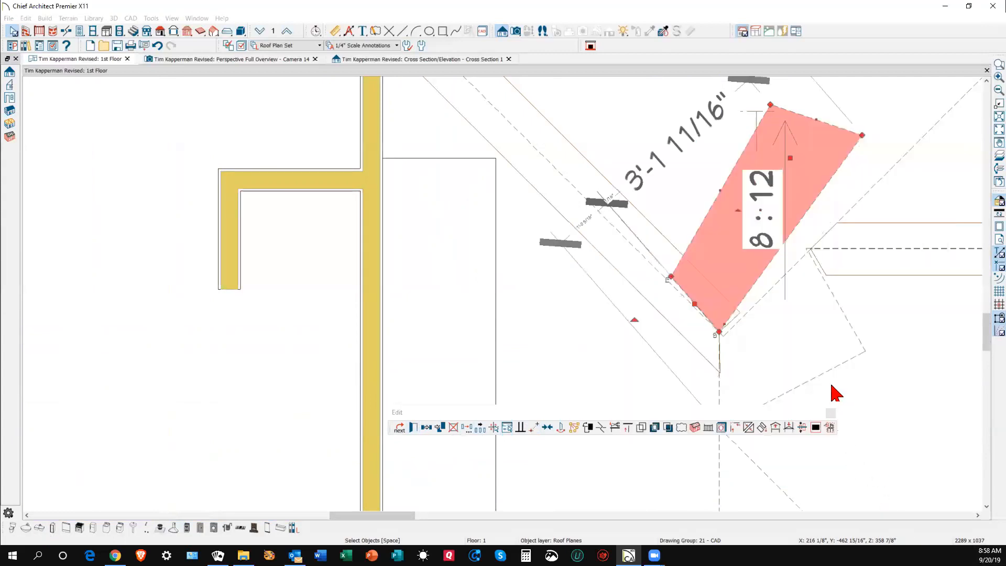
pyautogui.click(815, 389)
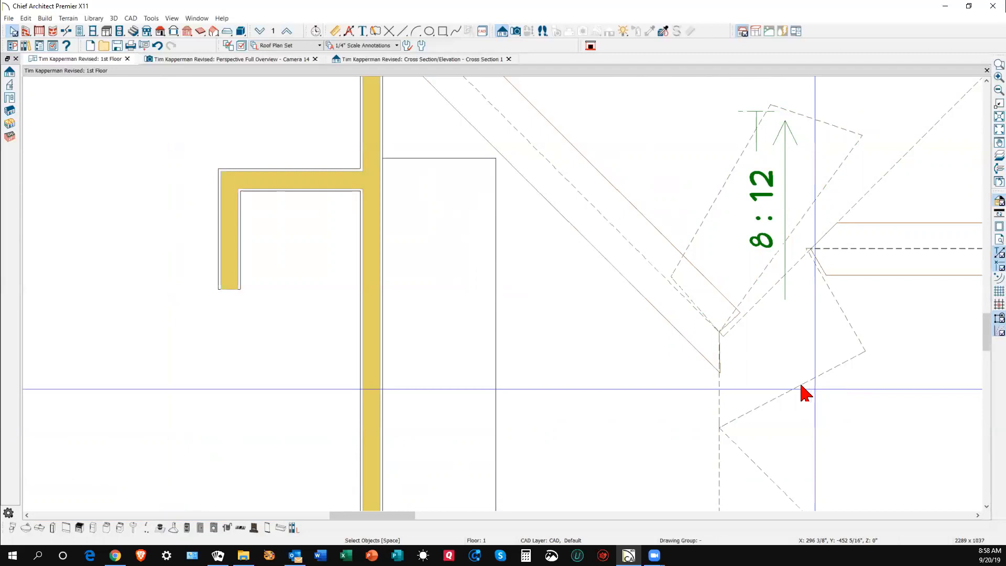
# - Review the 3D perspective and cross section views, then return to the first-floor plan
pyautogui.hotkey('ctrl', 'Tab')
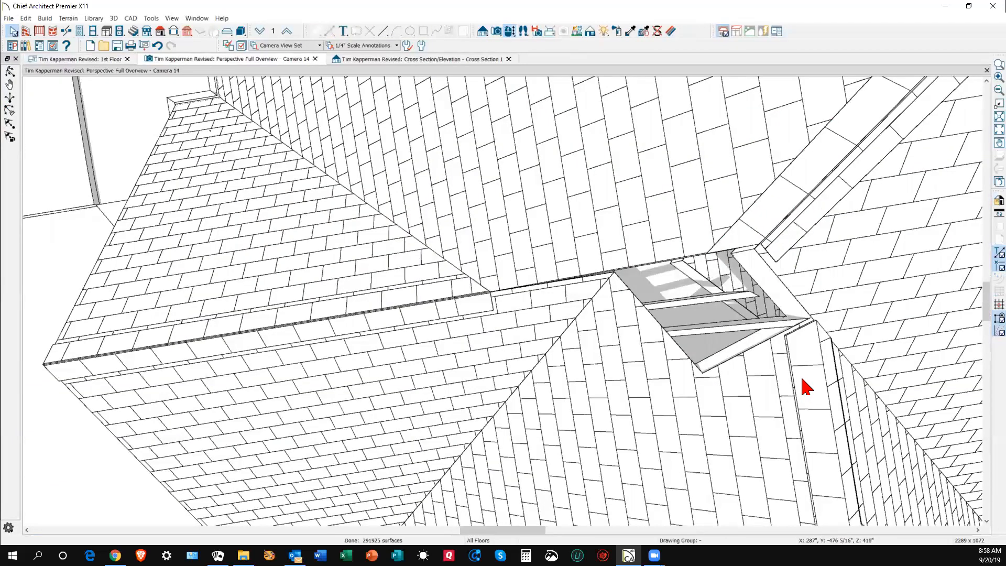
pyautogui.hotkey('ctrl', 'Tab')
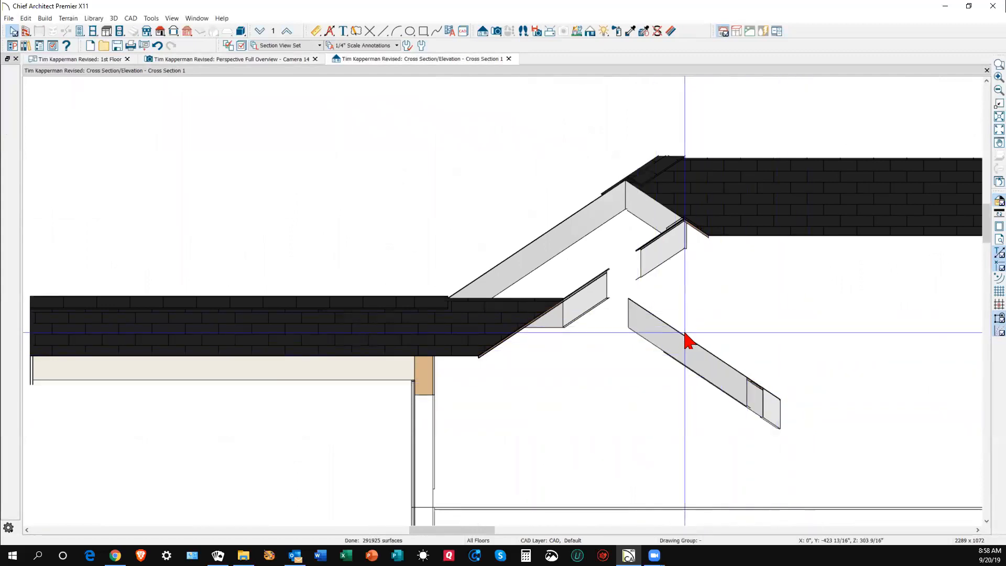
pyautogui.hotkey('ctrl', 'Tab')
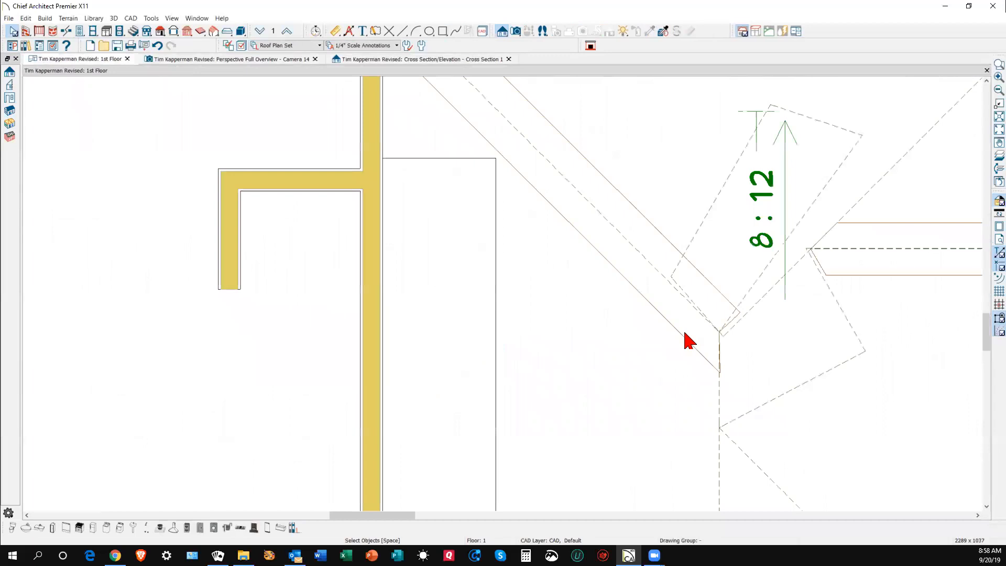
# - Reflect the small 8:12 plane vertically with Transform/Replicate and check it in 3D and section
pyautogui.click(830, 130)
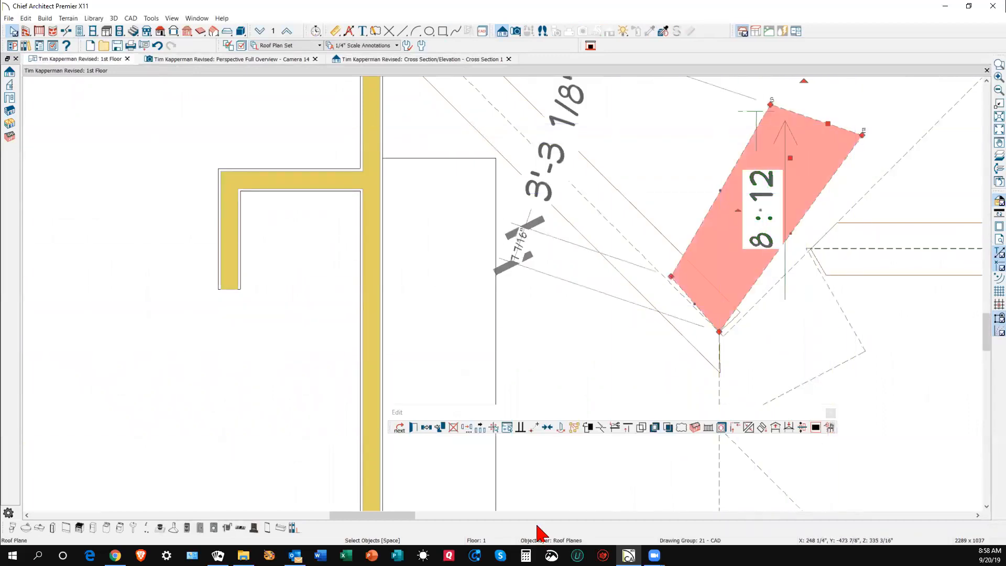
pyautogui.click(468, 427)
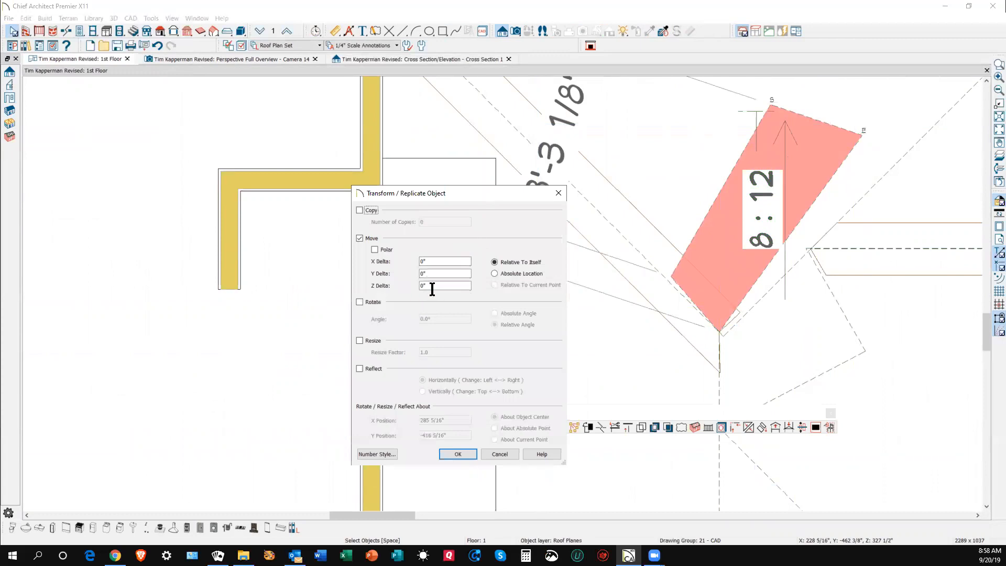
pyautogui.click(368, 370)
pyautogui.click(443, 397)
pyautogui.click(458, 454)
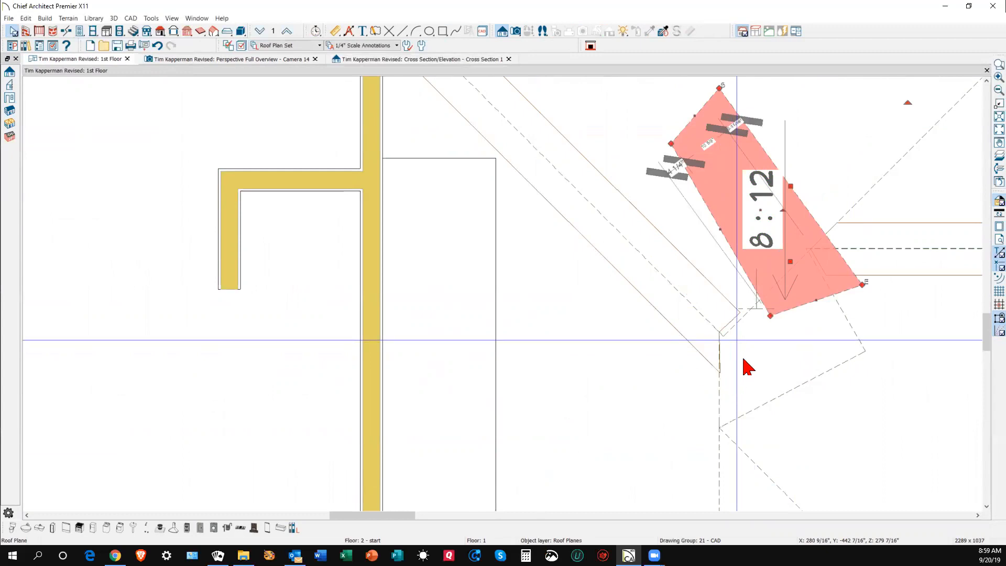
pyautogui.hotkey('ctrl', 'Tab')
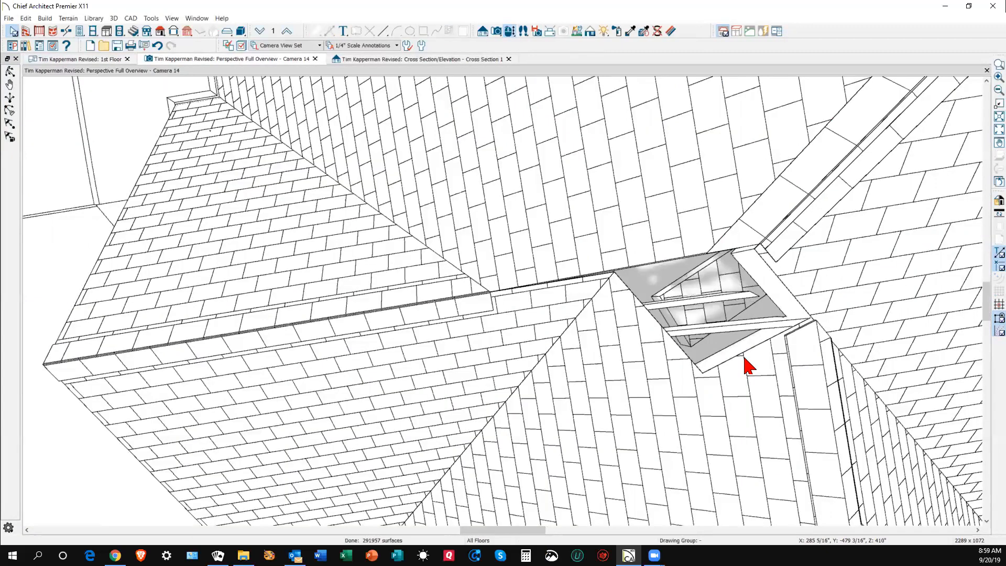
pyautogui.hotkey('ctrl', 'Tab')
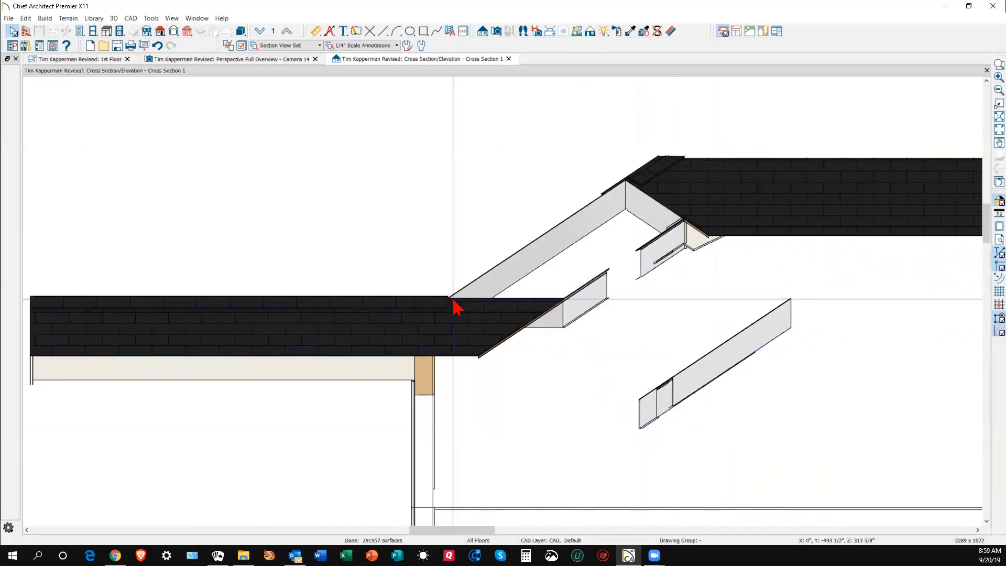
# - Inspect the lower roof plane's specifications in the section, closing without changes
pyautogui.click(452, 316)
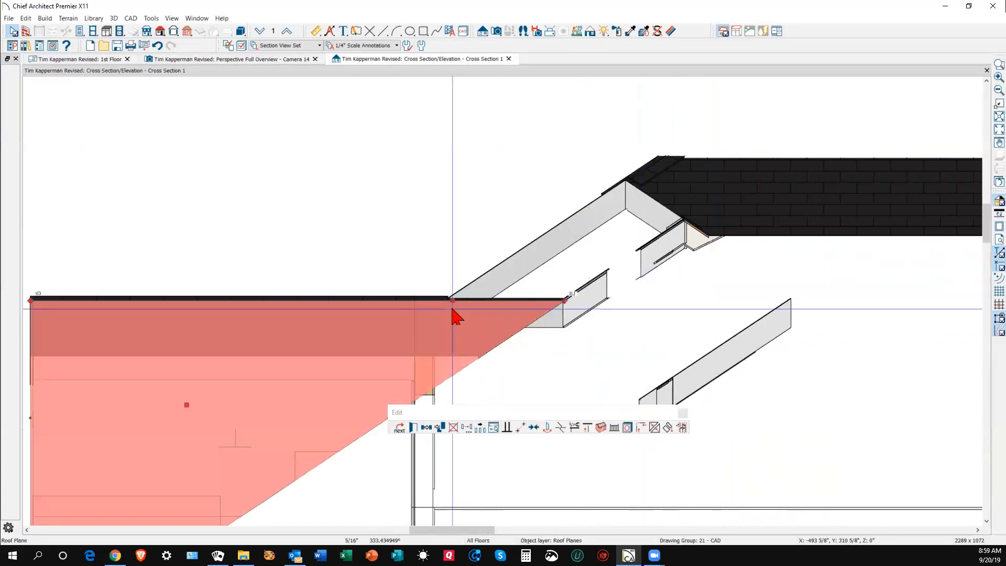
pyautogui.click(414, 427)
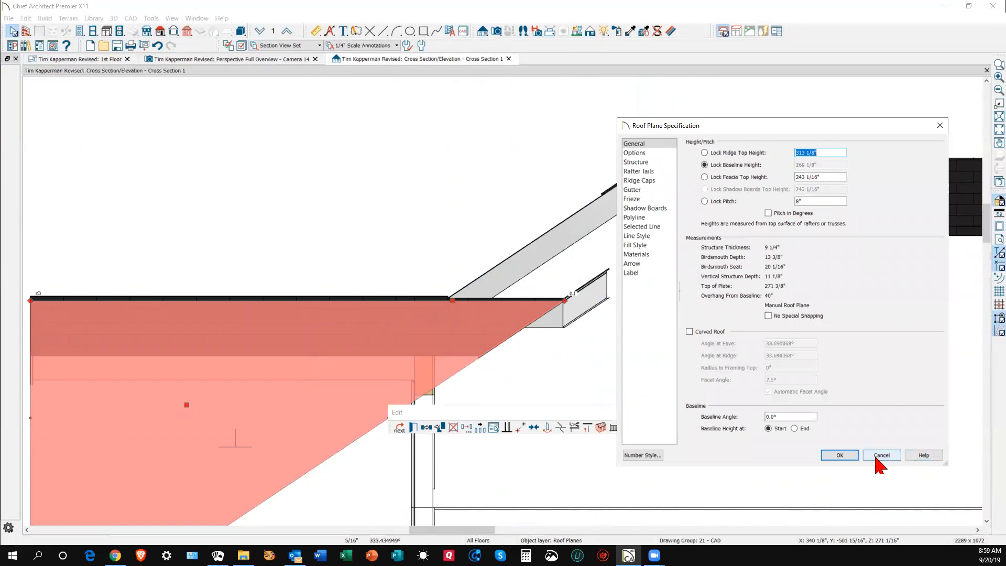
pyautogui.click(839, 455)
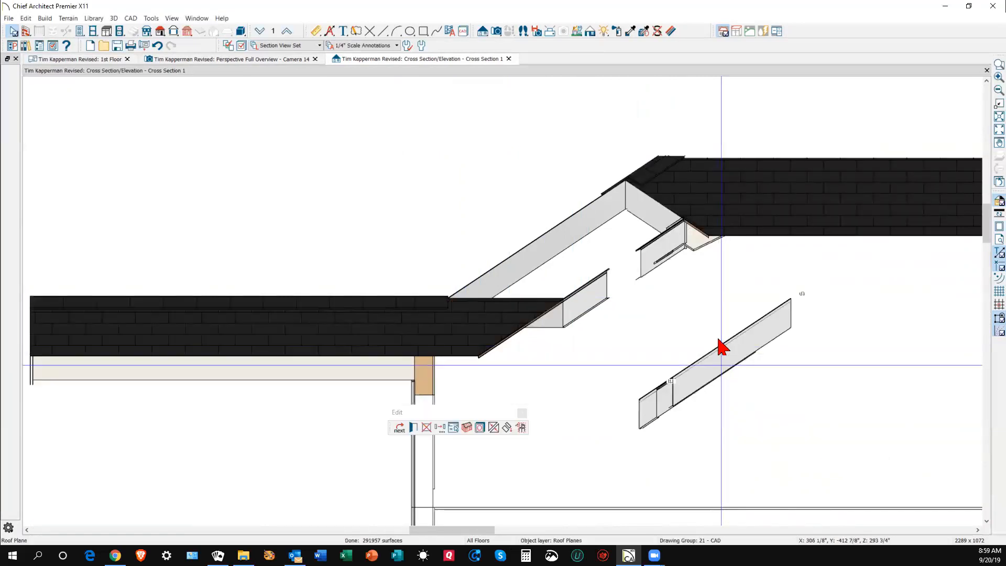
# - With Lock Pitch on, set the small plane's Fascia Top Height to 313 1/8"
pyautogui.doubleClick(720, 347)
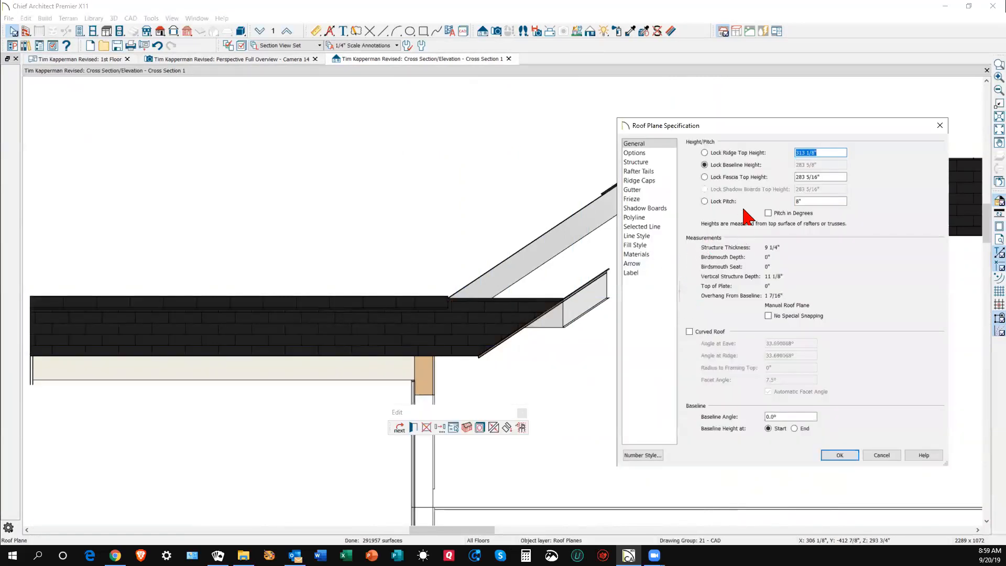
pyautogui.click(705, 201)
pyautogui.moveTo(841, 177); pyautogui.dragTo(763, 177)
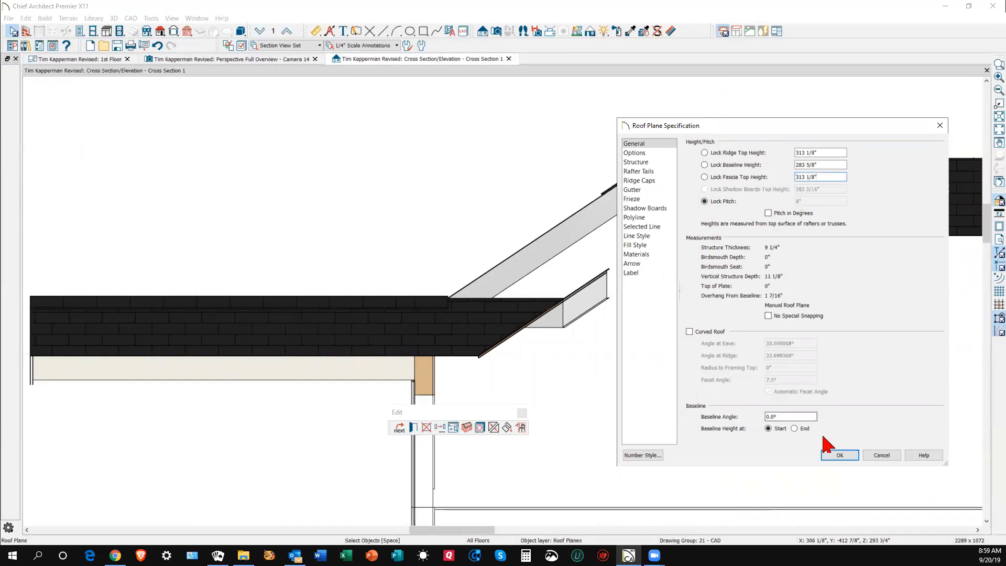
pyautogui.click(840, 455)
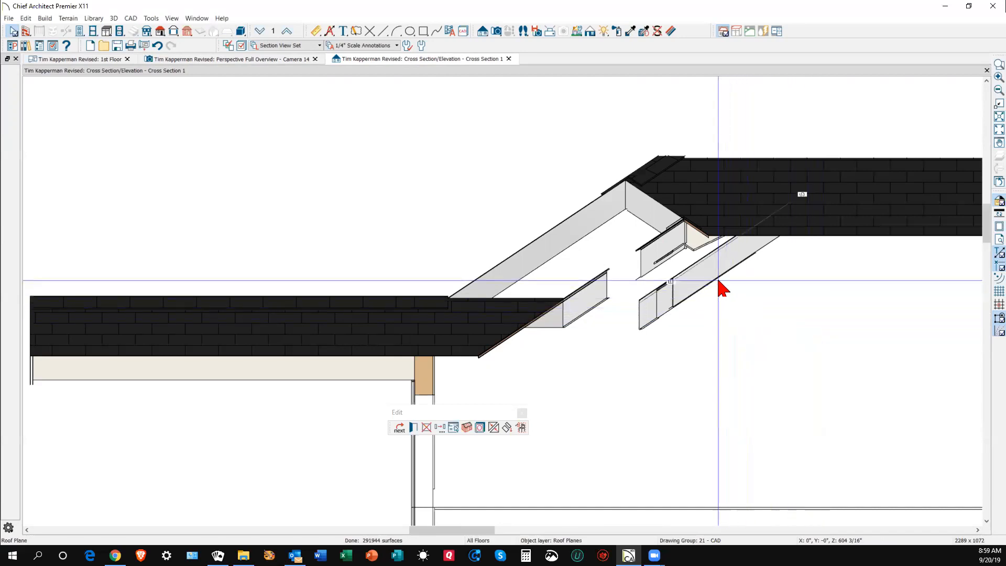
pyautogui.hotkey('ctrl', 'Tab')
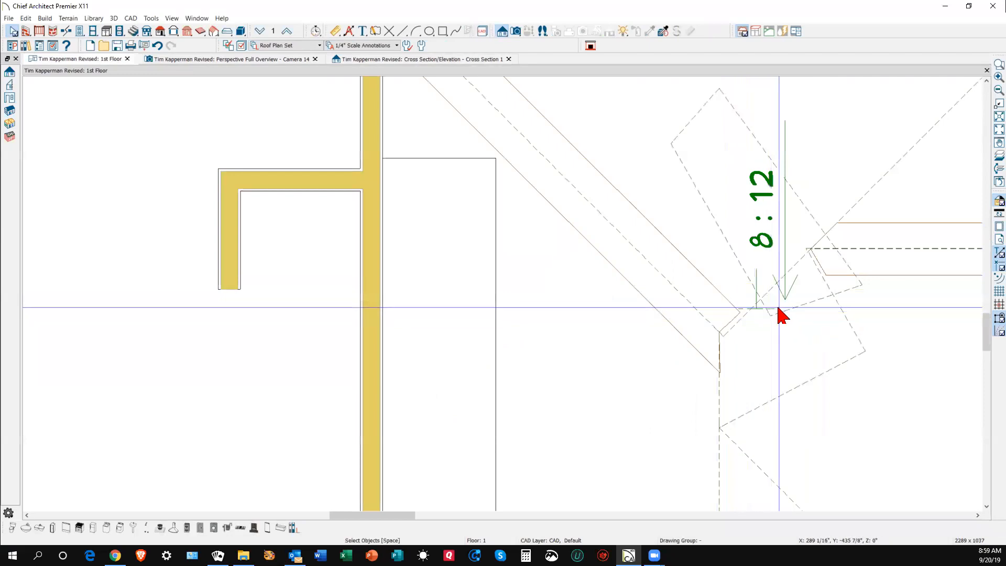
# - Move the small 8:12 roof plane so its lower corner snaps to the valley corner
pyautogui.click(785, 304)
pyautogui.press('Escape')
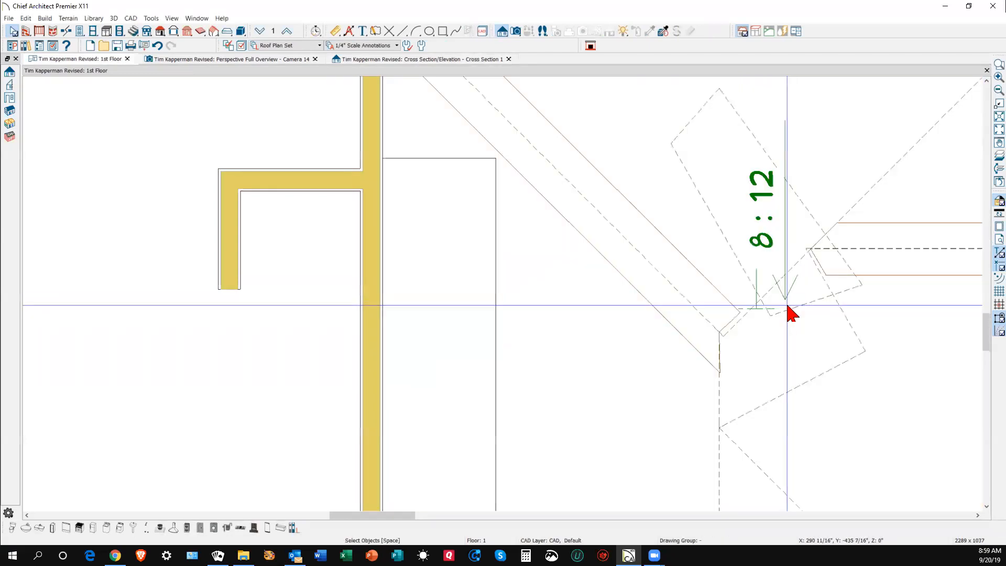
pyautogui.click(791, 312)
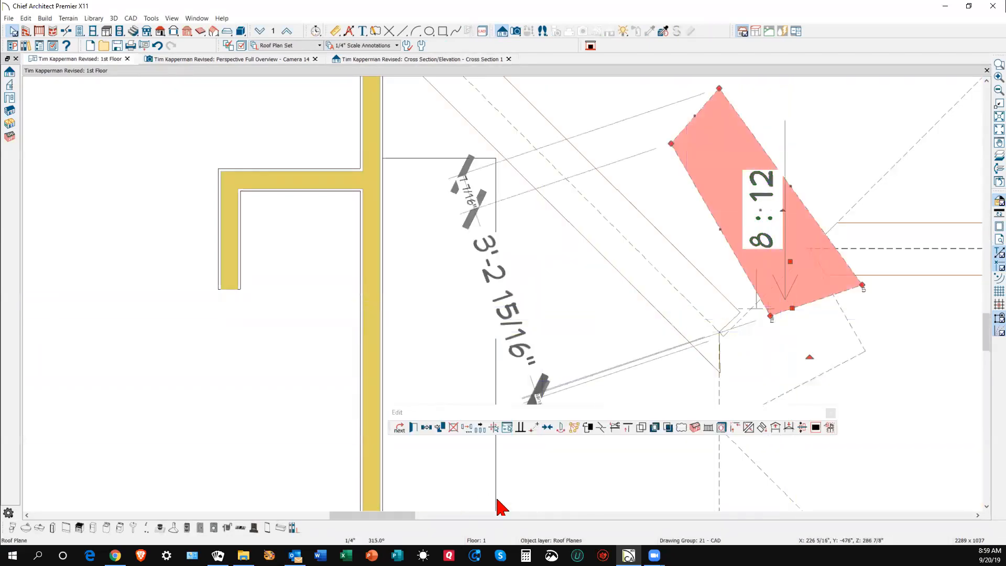
pyautogui.click(534, 427)
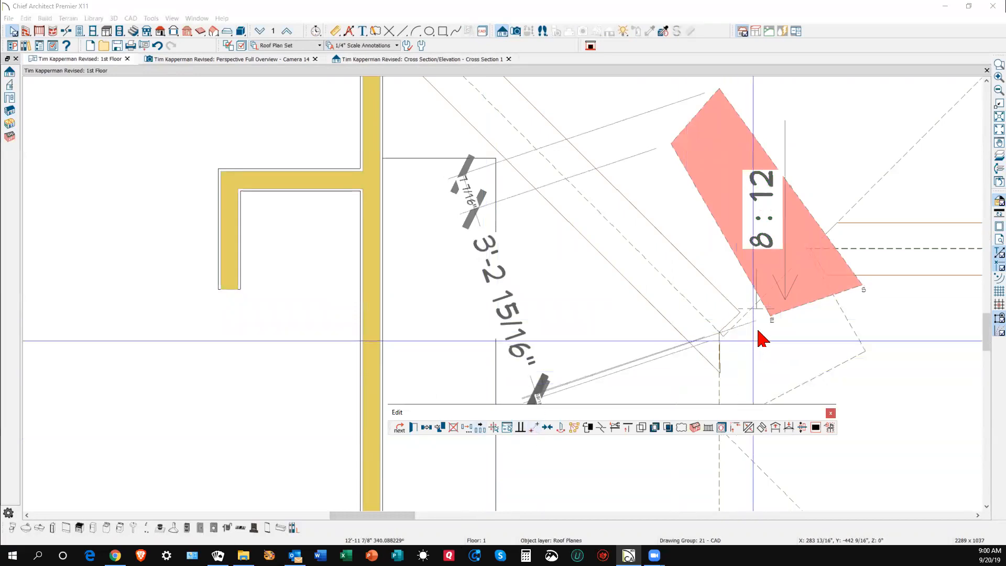
pyautogui.click(770, 317)
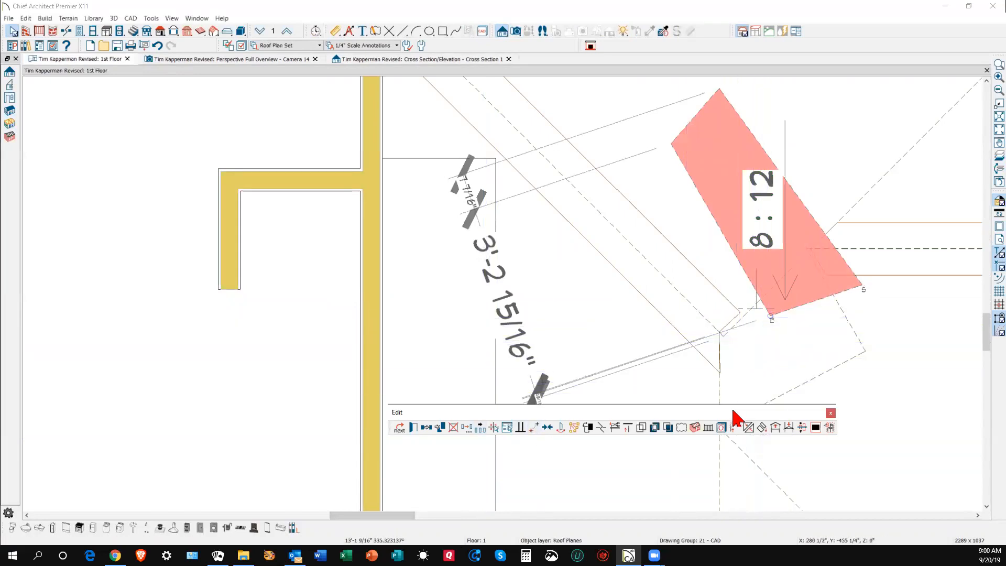
pyautogui.moveTo(736, 417); pyautogui.dragTo(730, 478)
pyautogui.click(719, 428)
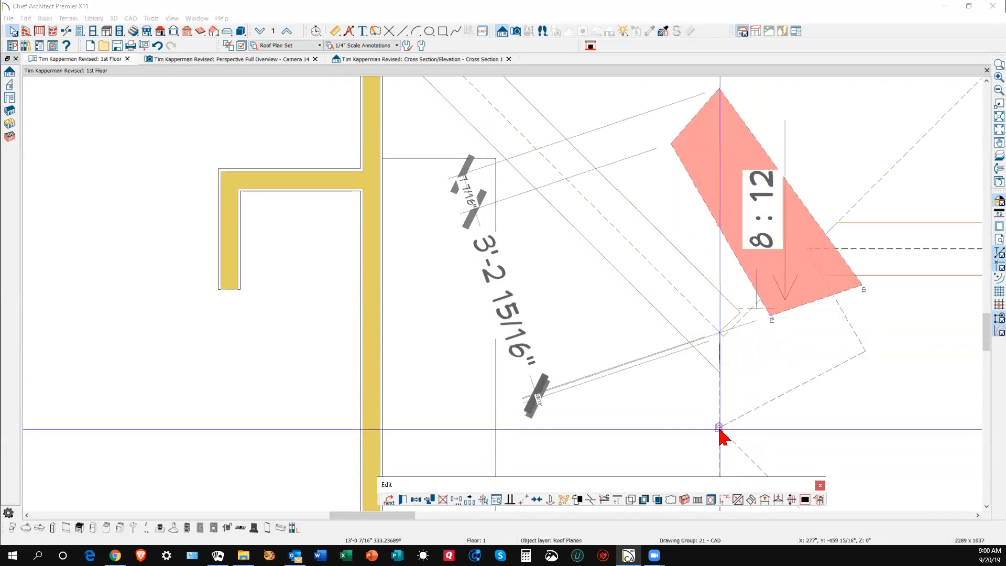
pyautogui.click(850, 387)
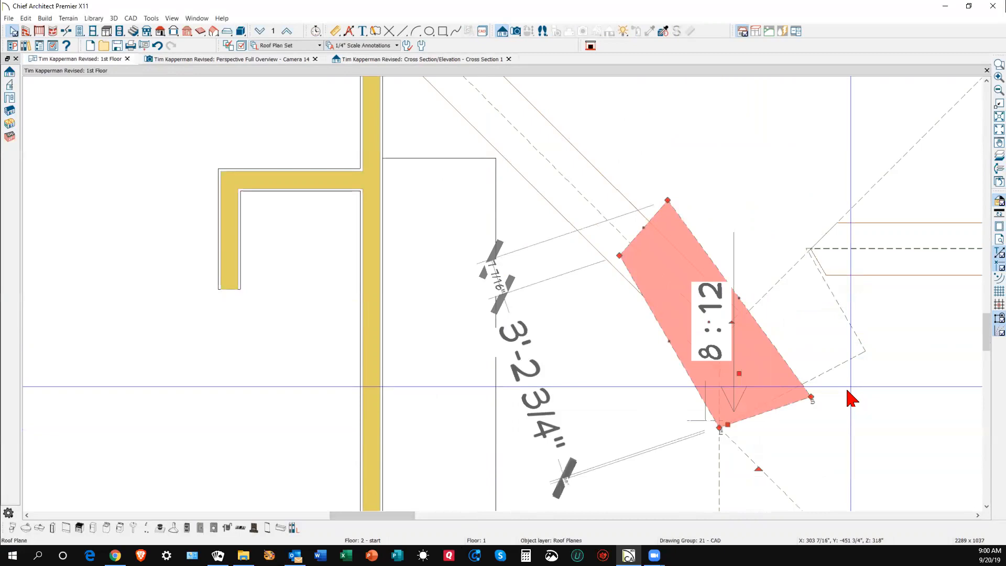
pyautogui.hotkey('ctrl', 'Tab')
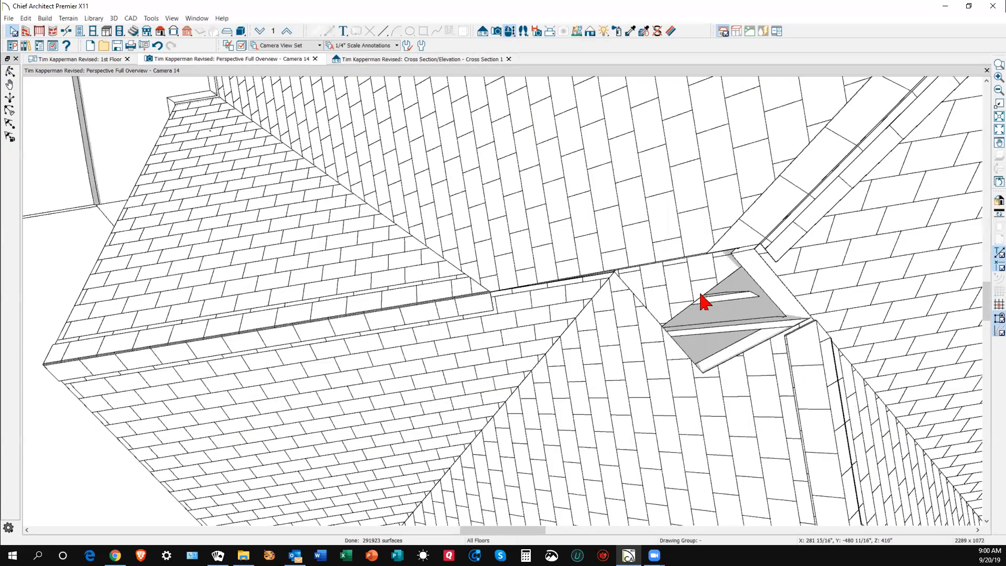
# - Drag the small plane's lower, right and top corners to fill the valley opening up to the ridge
pyautogui.click(697, 291)
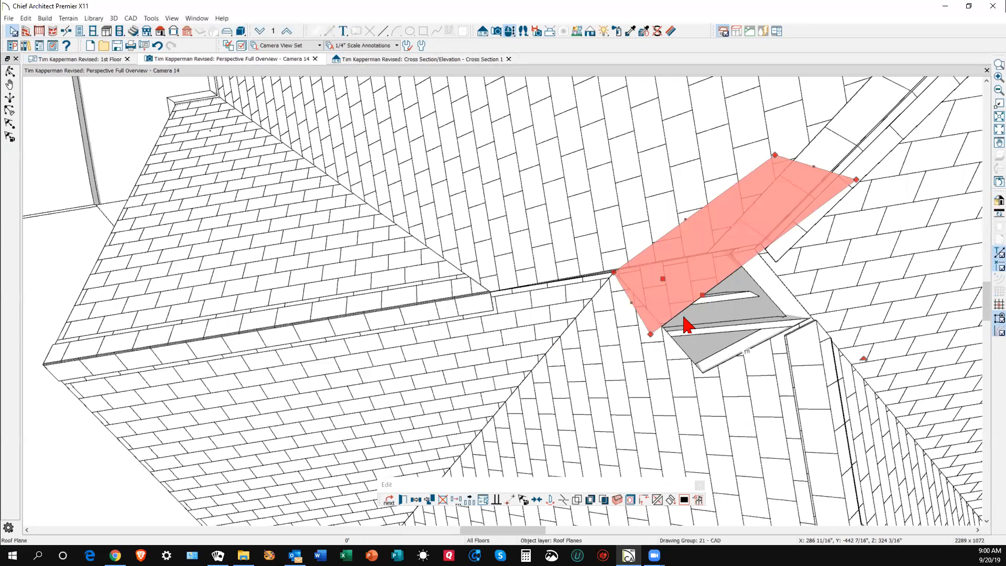
pyautogui.moveTo(651, 334); pyautogui.dragTo(701, 372)
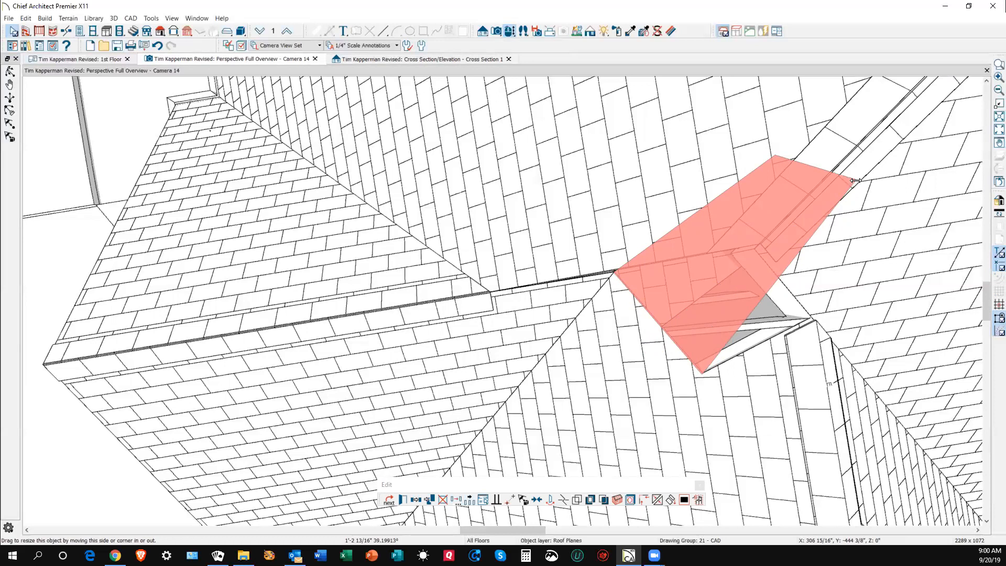
pyautogui.moveTo(855, 180); pyautogui.dragTo(810, 321)
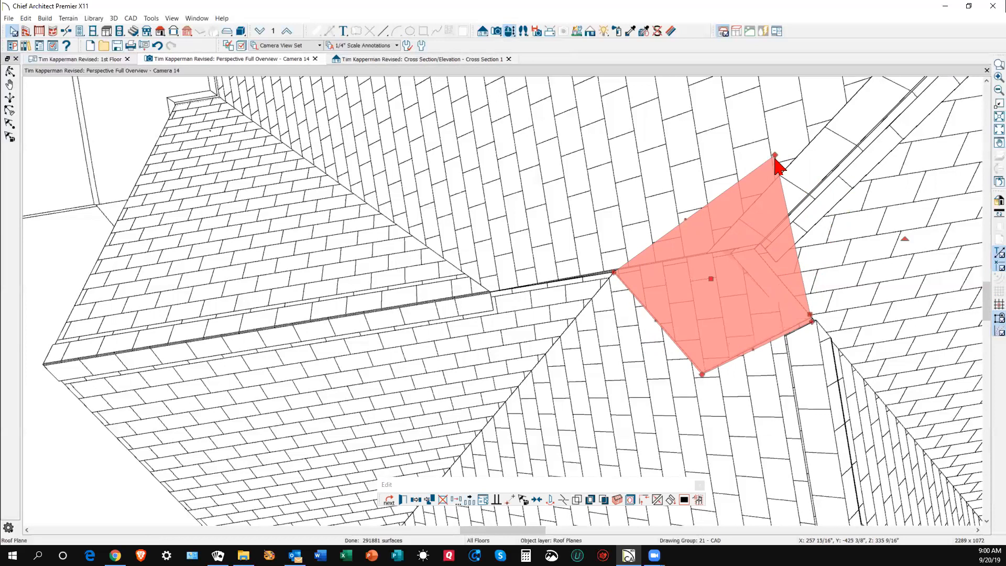
pyautogui.moveTo(775, 158); pyautogui.dragTo(746, 248)
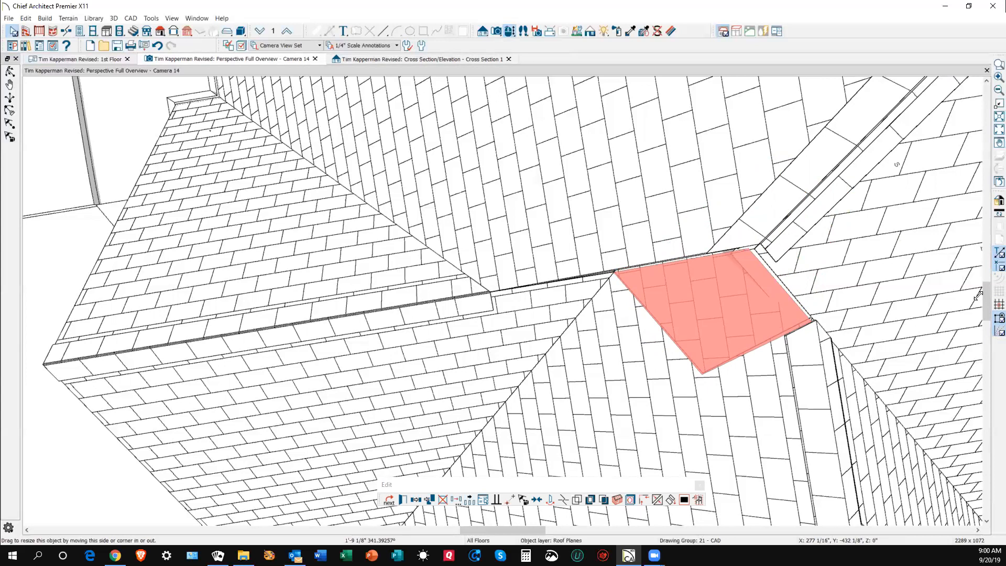
pyautogui.press('Escape')
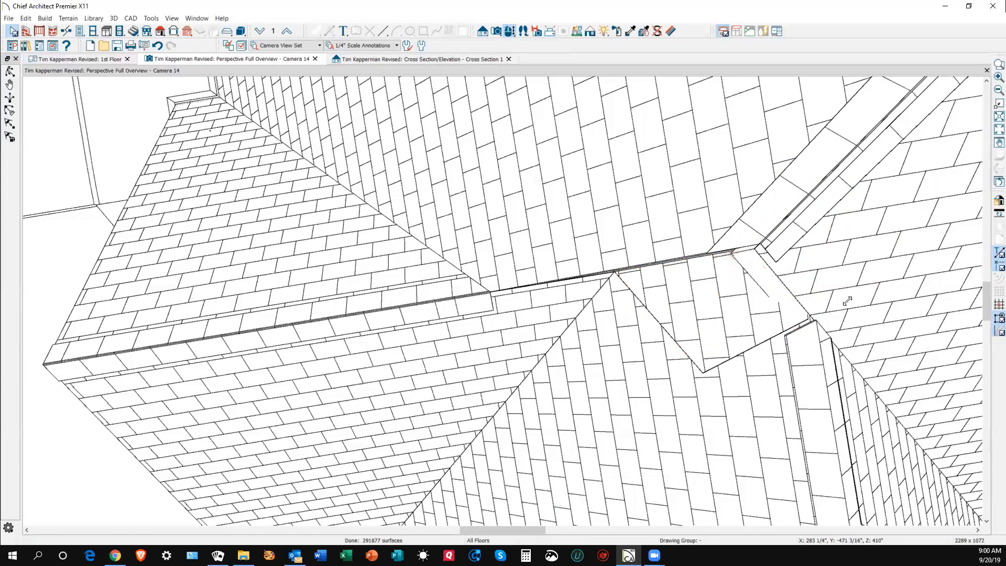
# - On the 1st Floor plan, try joining the large roof plane's edge, dismissing the crossing-edges warning
pyautogui.hotkey('ctrl', 'Tab')
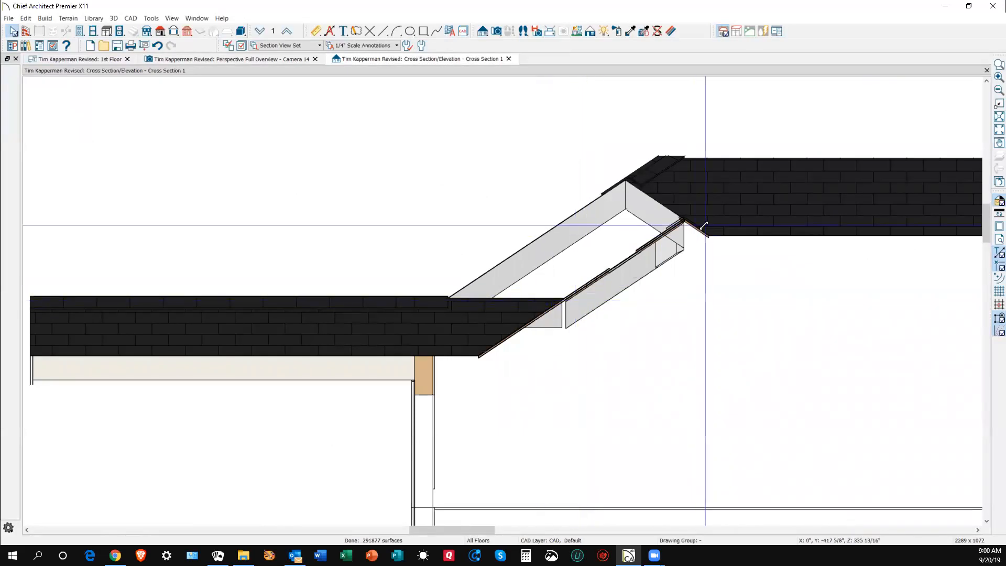
pyautogui.hotkey('ctrl', 'Tab')
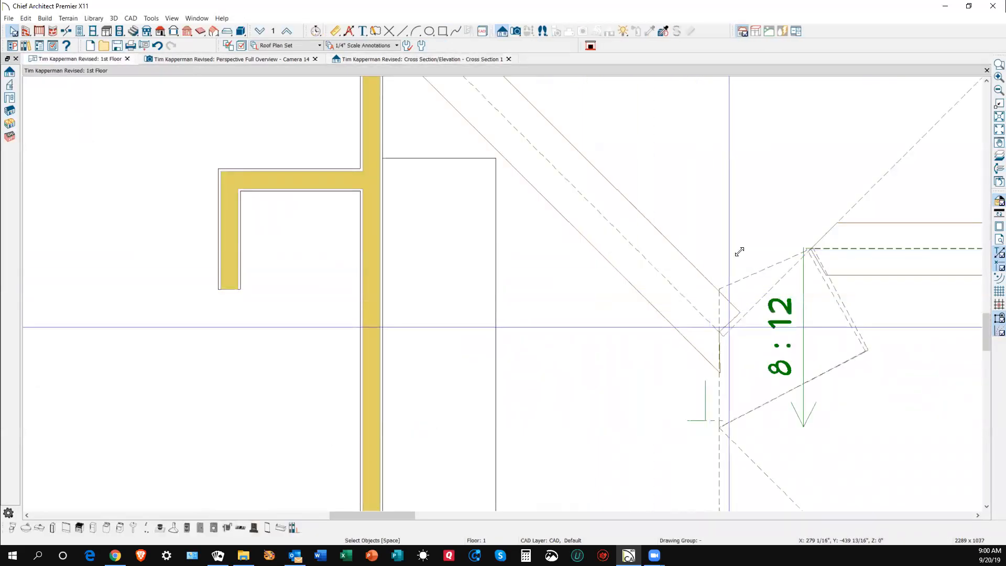
pyautogui.scroll(-1, 734, 231)
pyautogui.scroll(-1, 723, 224)
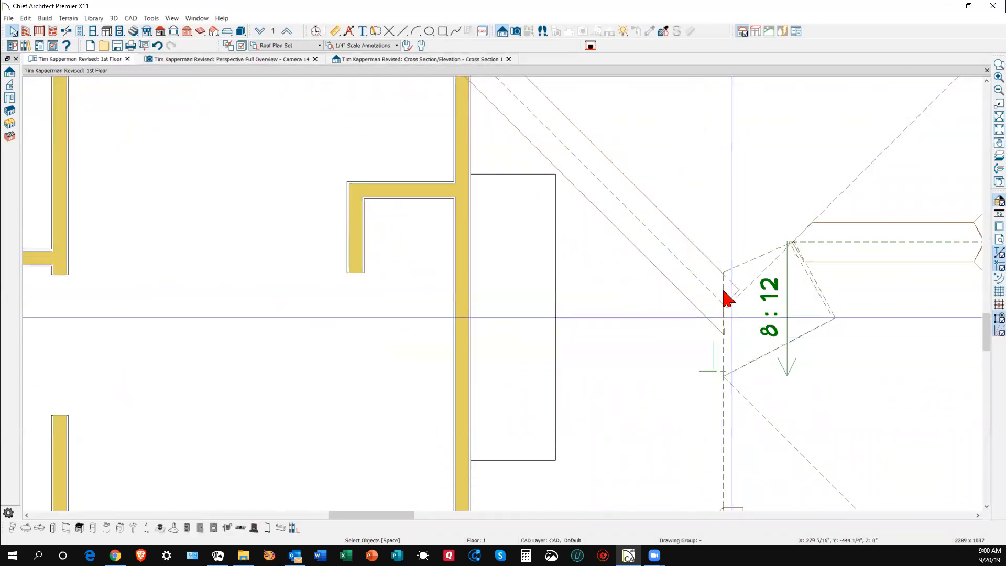
pyautogui.click(721, 357)
pyautogui.scroll(3, 721, 356)
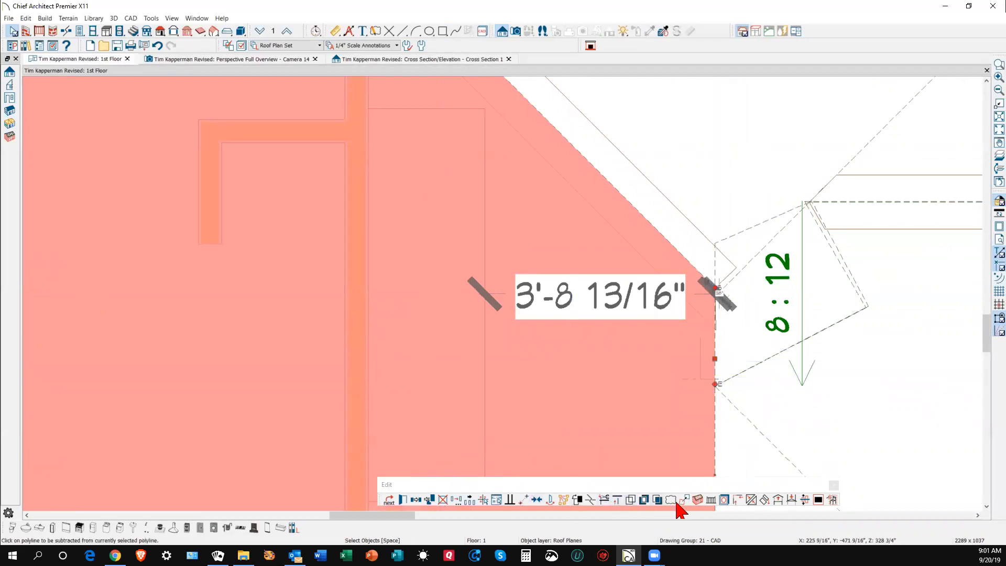
pyautogui.click(749, 499)
pyautogui.click(715, 352)
pyautogui.click(723, 347)
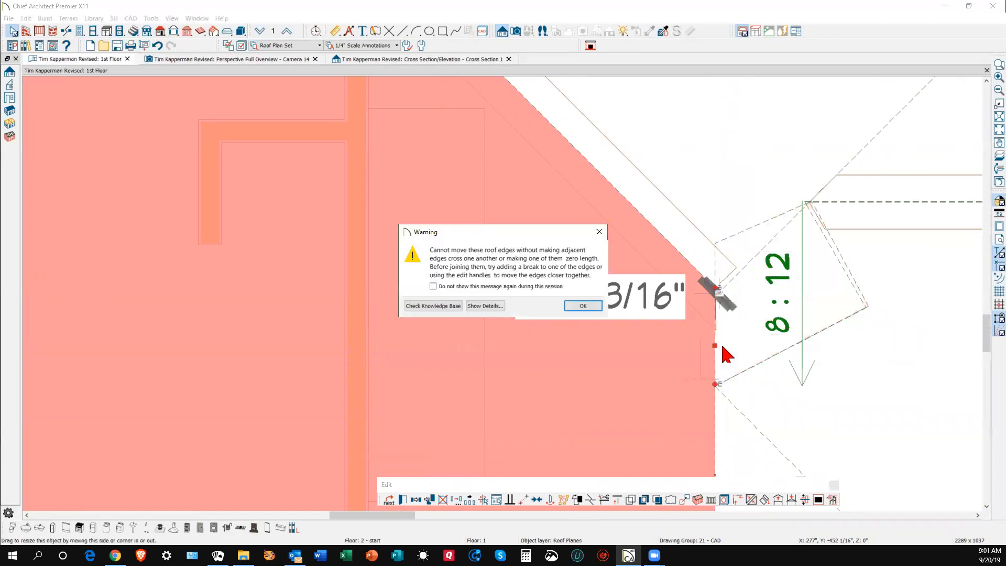
pyautogui.click(583, 306)
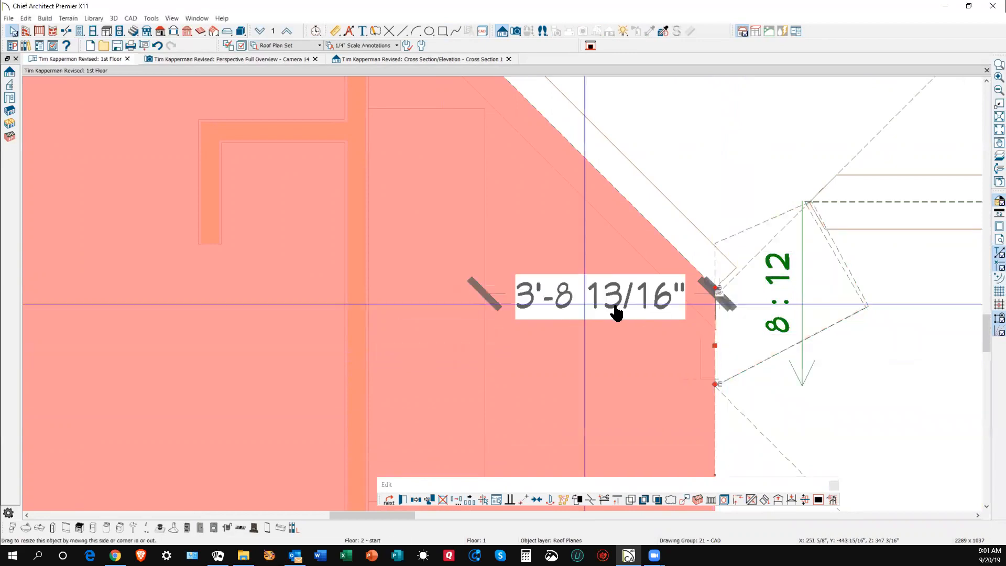
# - Try joining the triangular neighbouring plane's edge to the 8:12 plane and dismiss the warning
pyautogui.click(772, 246)
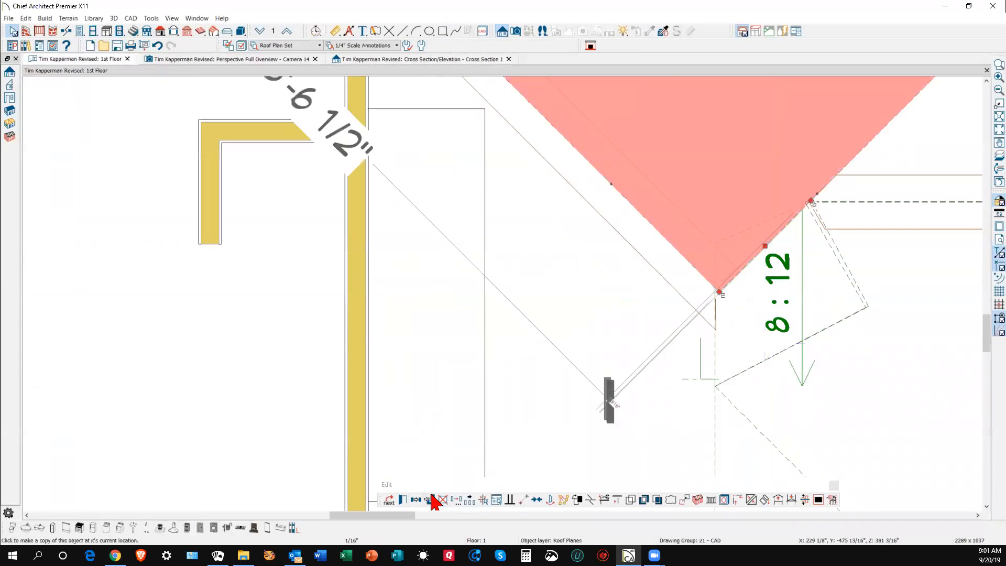
pyautogui.click(753, 502)
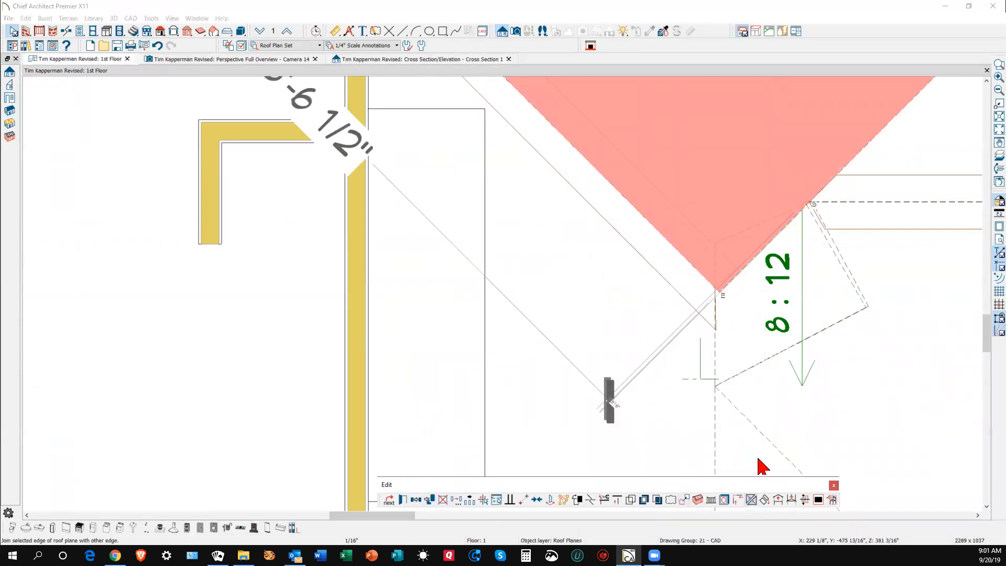
pyautogui.click(738, 234)
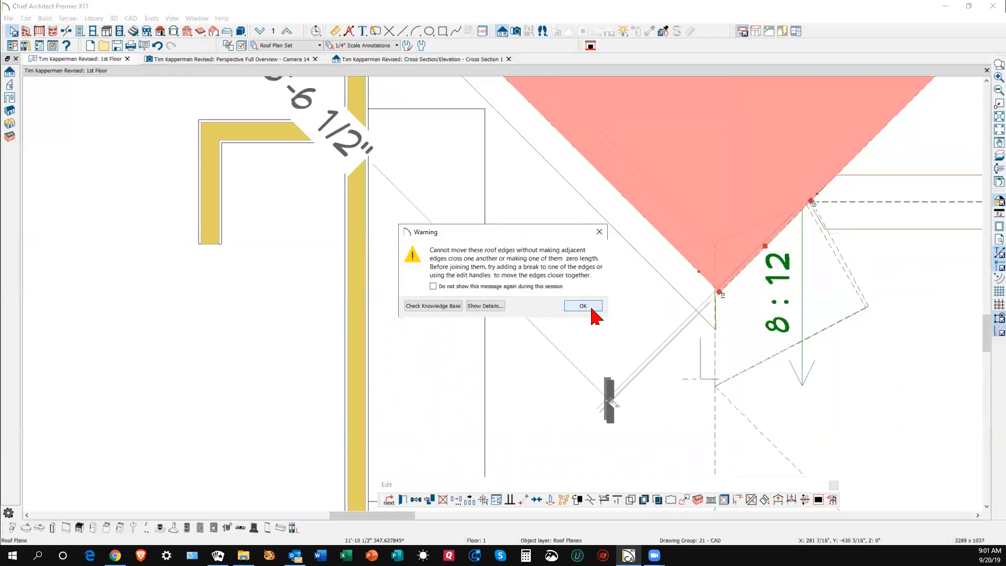
pyautogui.click(583, 306)
# - Attempt two edge joins from the small 8:12 plane to its neighbours, dismissing each warning
pyautogui.click(850, 287)
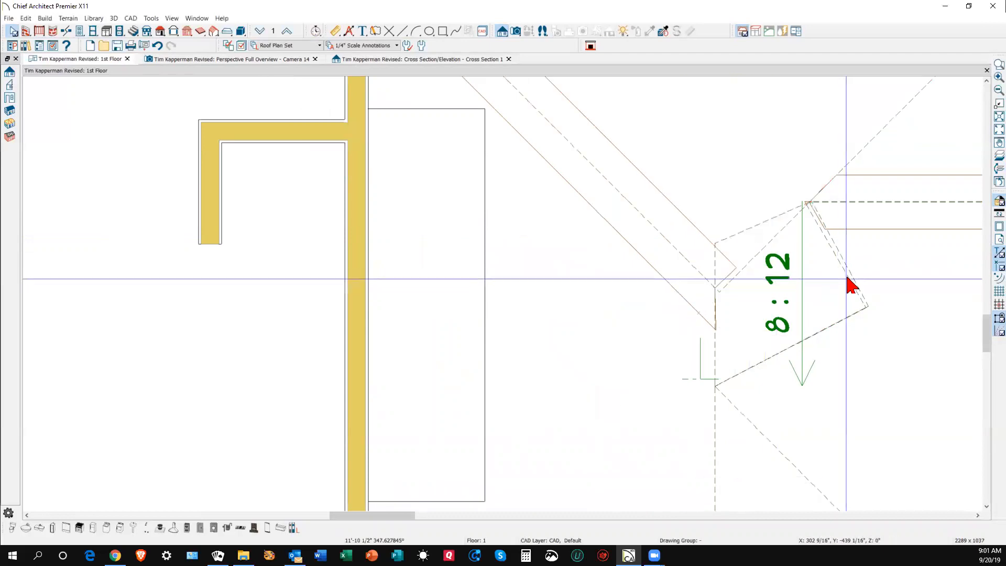
pyautogui.click(853, 282)
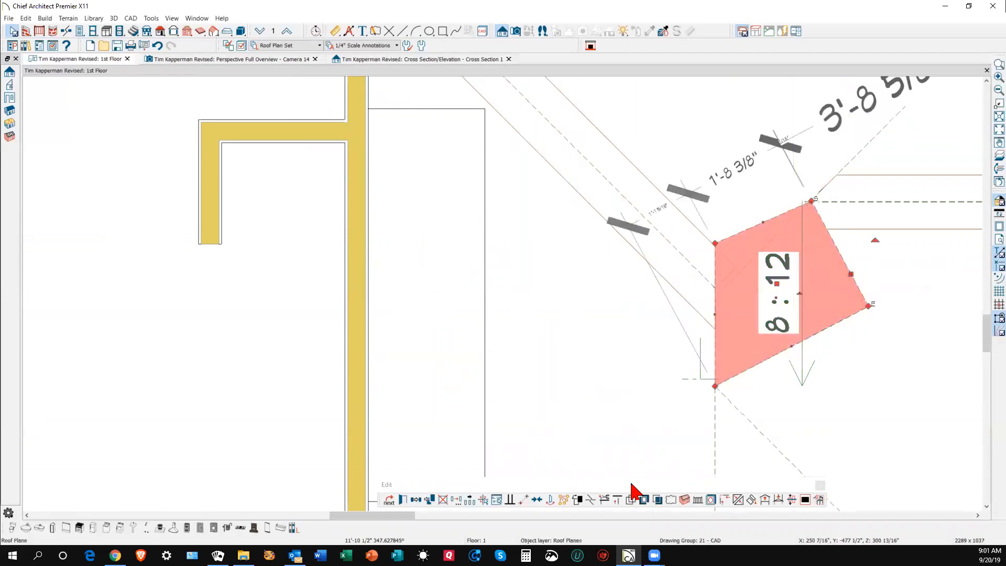
pyautogui.click(736, 499)
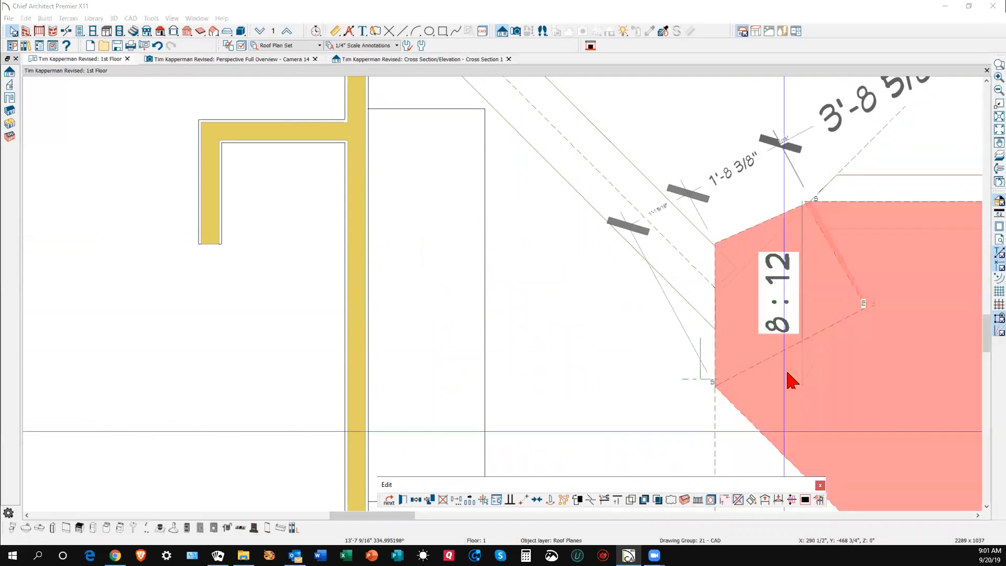
pyautogui.click(845, 296)
pyautogui.press('Return')
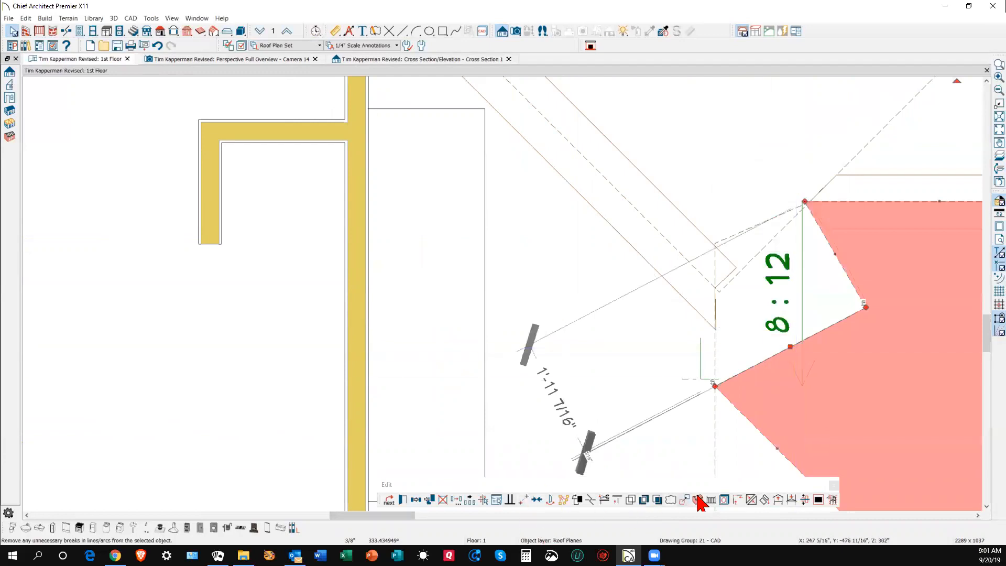
pyautogui.click(751, 499)
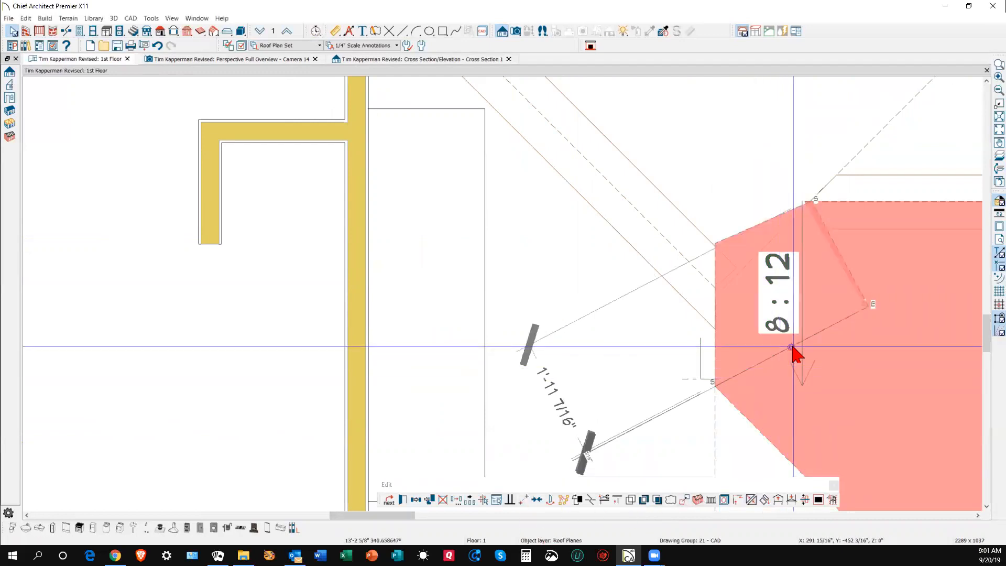
pyautogui.click(792, 347)
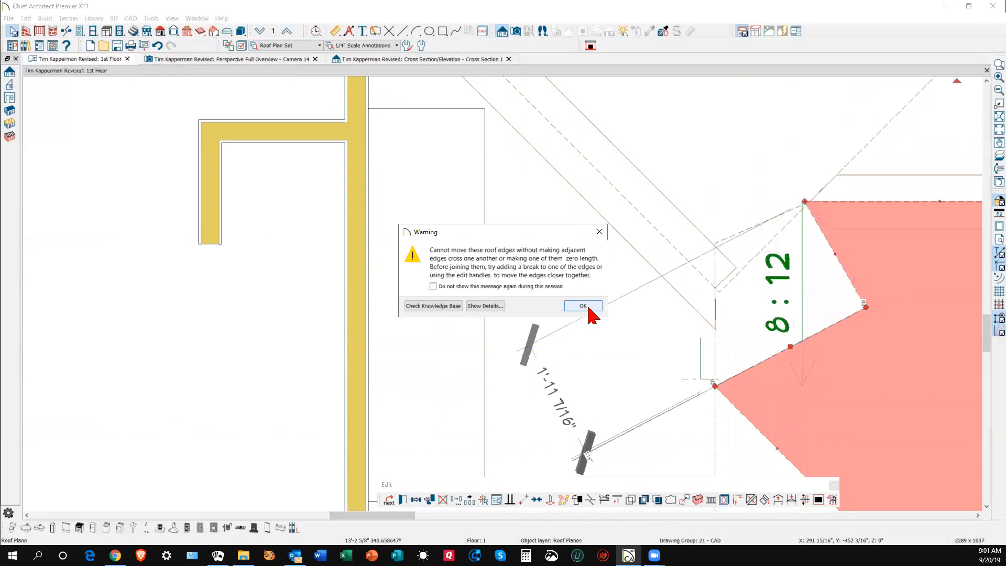
pyautogui.click(582, 306)
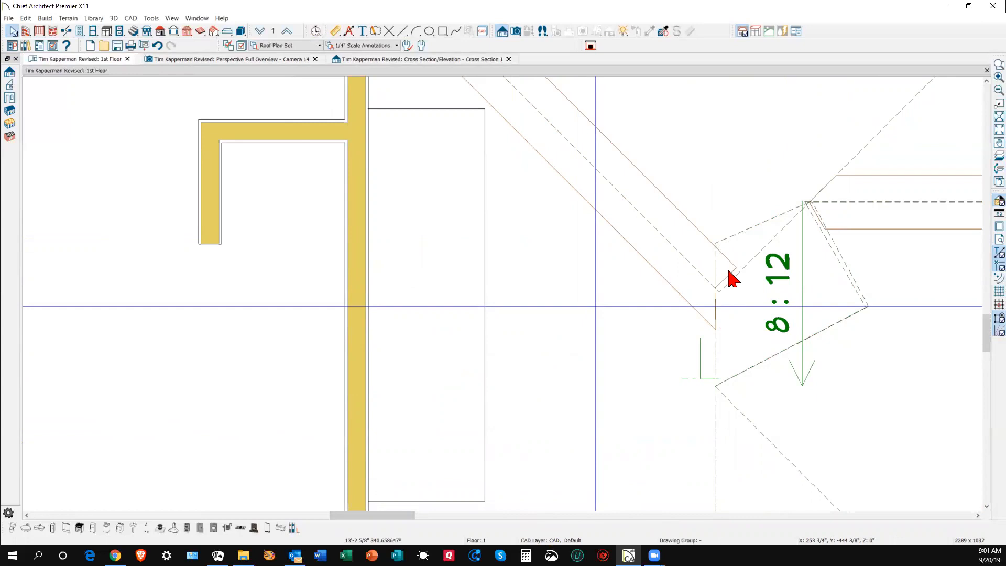
pyautogui.hotkey('ctrl', 'Tab')
# - Orbit over the roof and rotate the small valley plane about 60° into a diamond shape
pyautogui.scroll(-3, 641, 209)
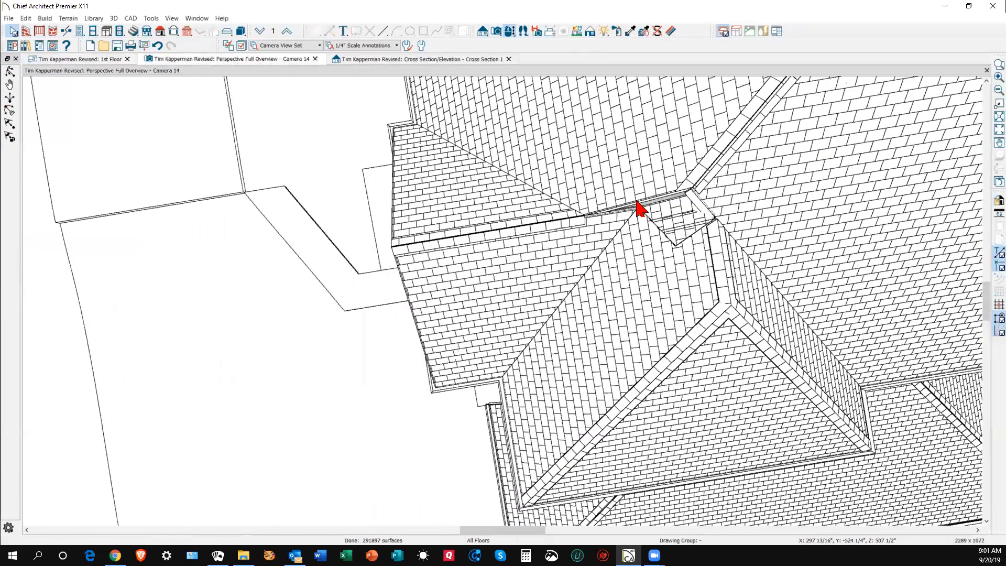
pyautogui.click(10, 72)
pyautogui.moveTo(410, 184); pyautogui.dragTo(537, 135)
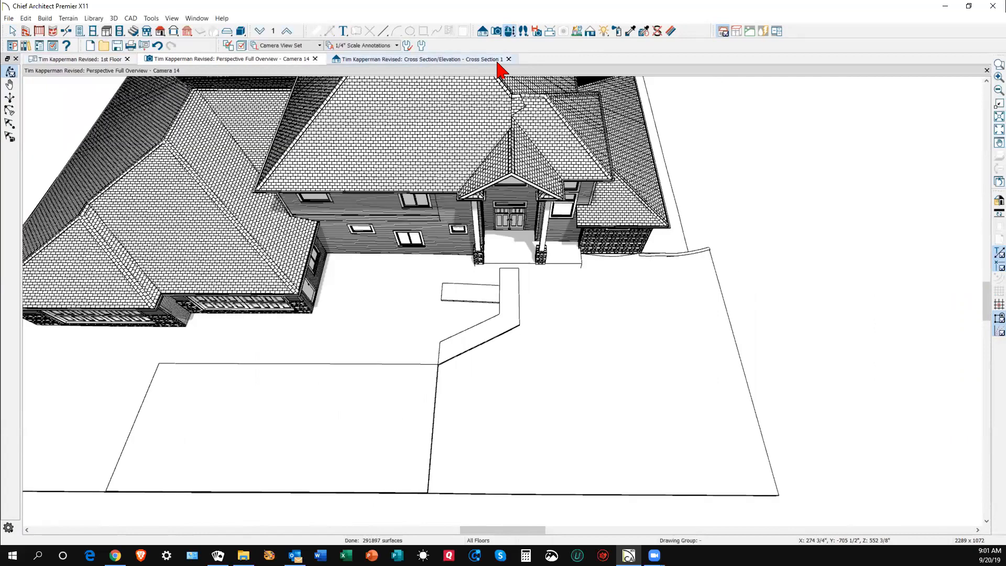
pyautogui.scroll(10, 505, 84)
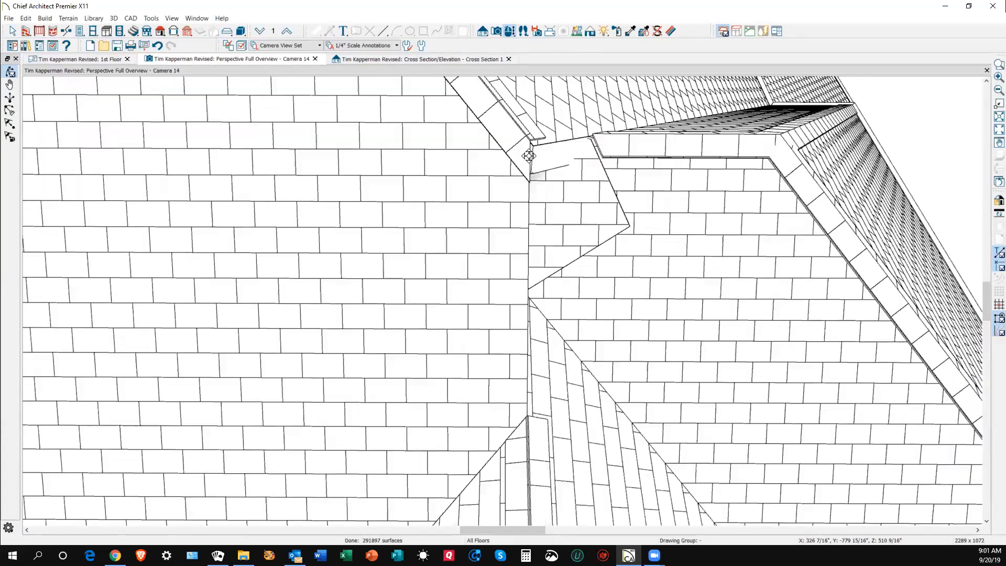
pyautogui.moveTo(567, 150); pyautogui.dragTo(476, 153)
pyautogui.scroll(-5, 502, 139)
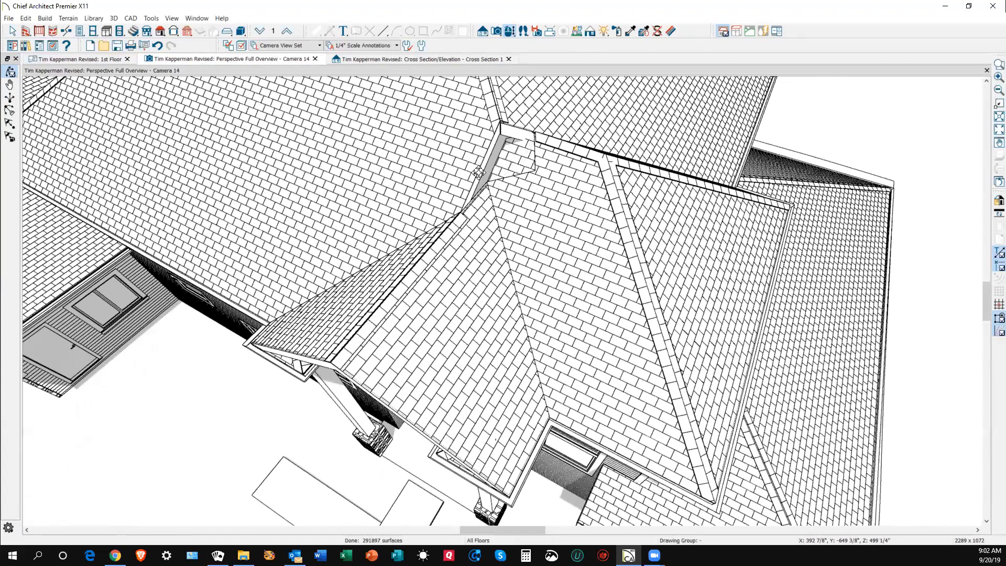
pyautogui.scroll(2, 504, 162)
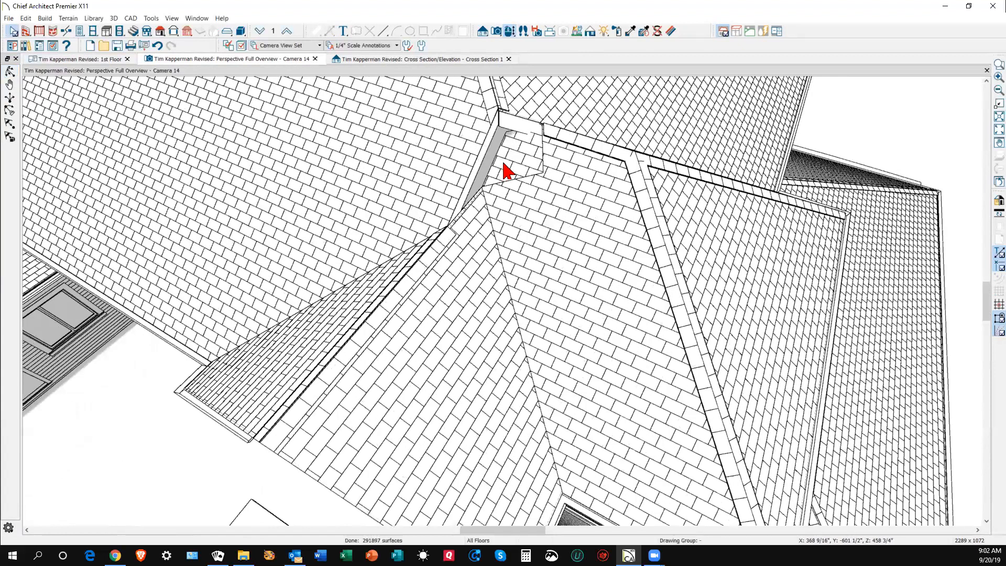
pyautogui.click(506, 171)
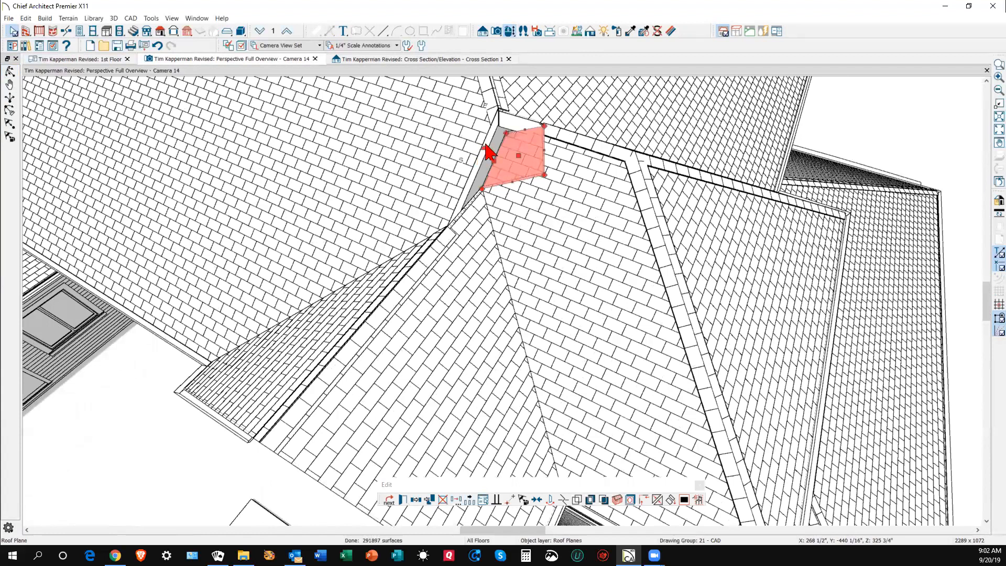
pyautogui.moveTo(483, 146); pyautogui.dragTo(481, 190)
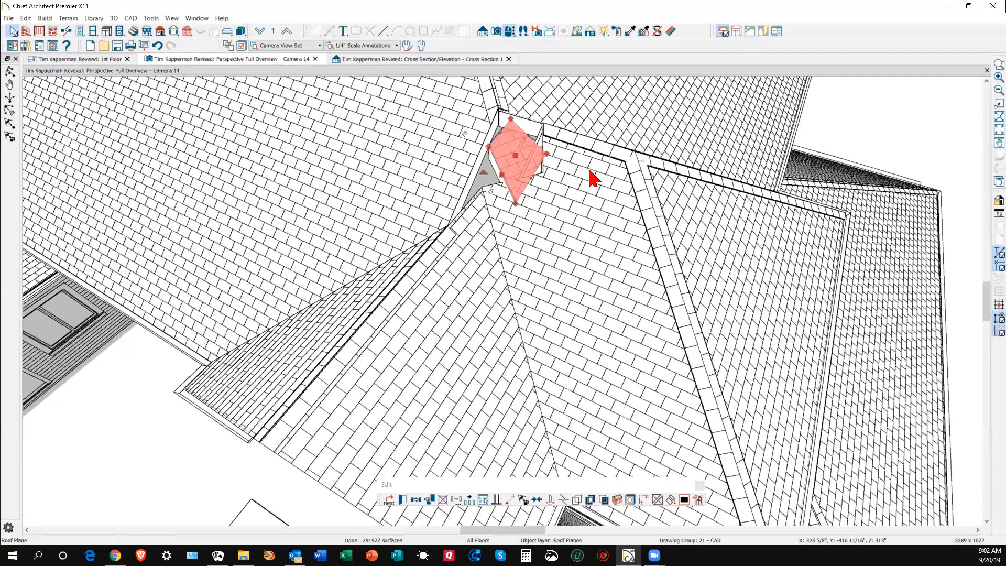
# - On the 1st Floor plan, point-to-point move the 8:12 plane's corner to a new position
pyautogui.hotkey('ctrl', 'Tab')
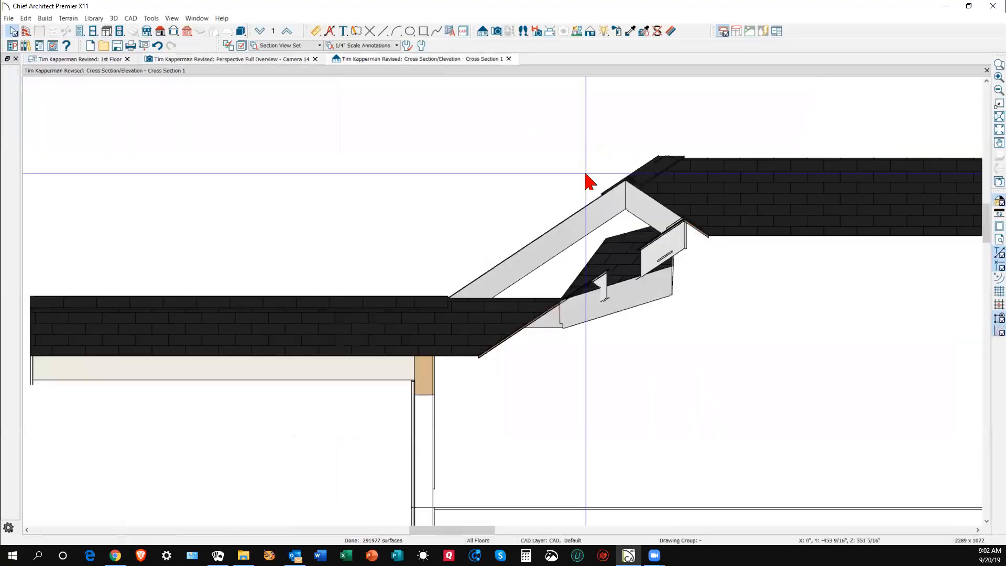
pyautogui.hotkey('ctrl', 'Tab')
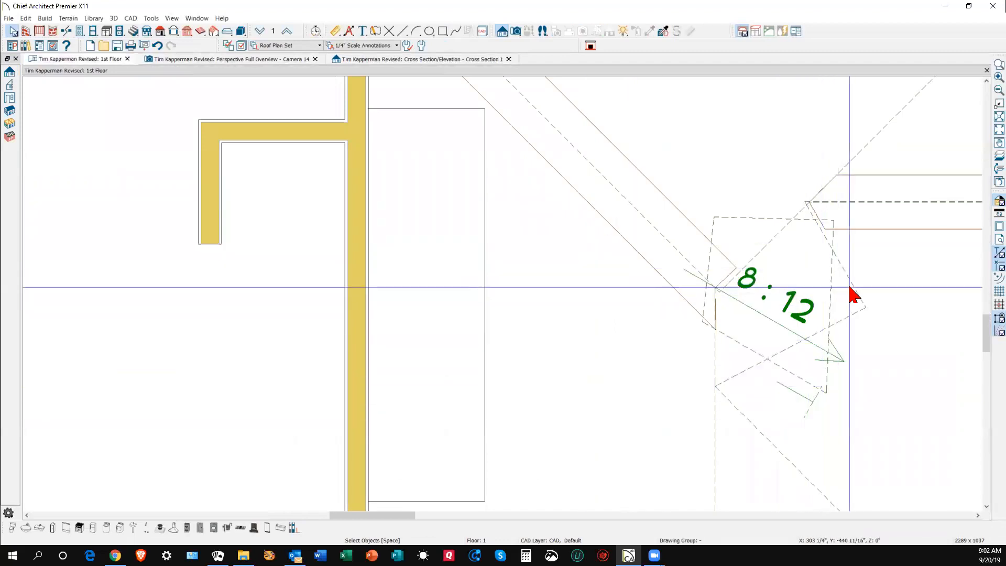
pyautogui.click(830, 297)
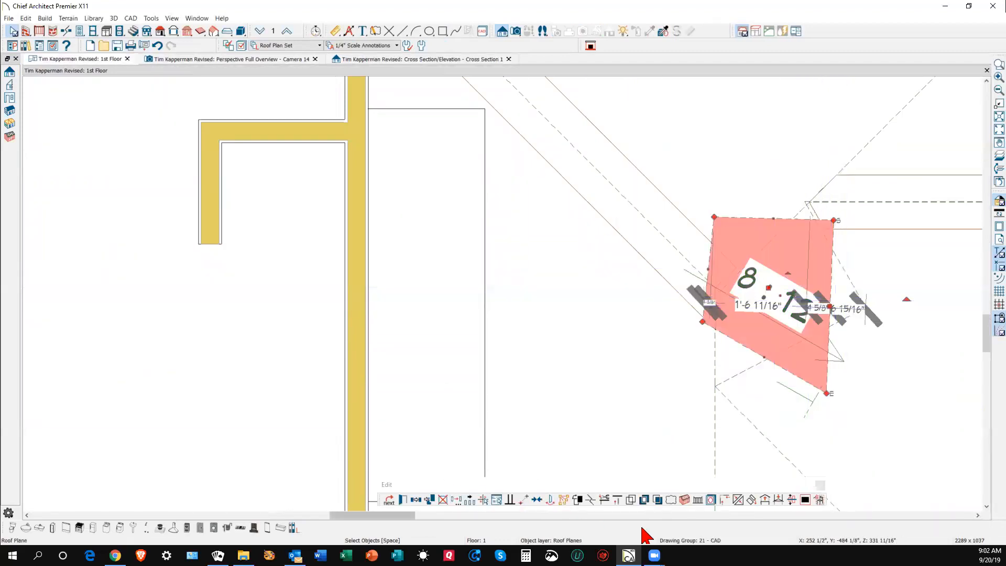
pyautogui.click(536, 503)
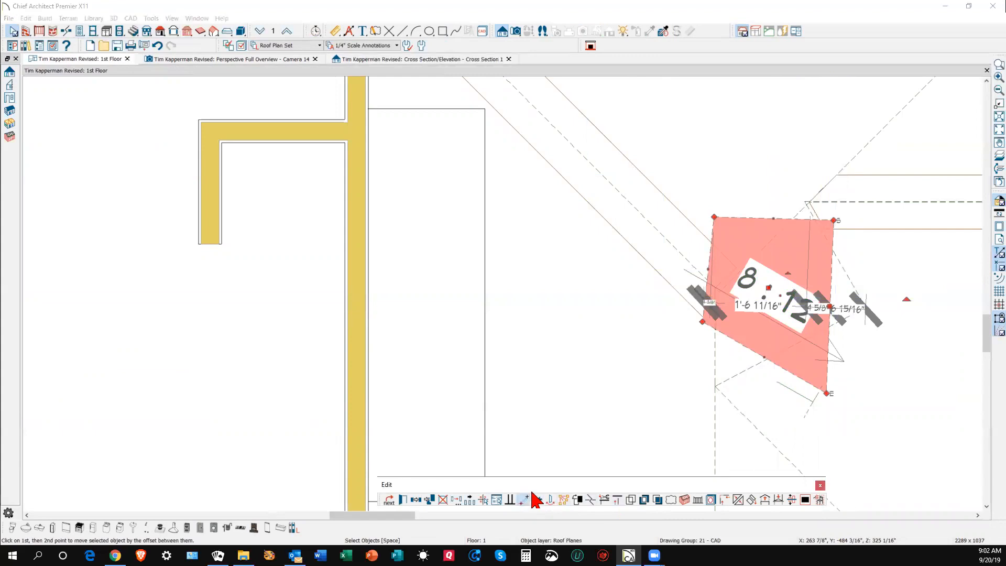
pyautogui.click(826, 393)
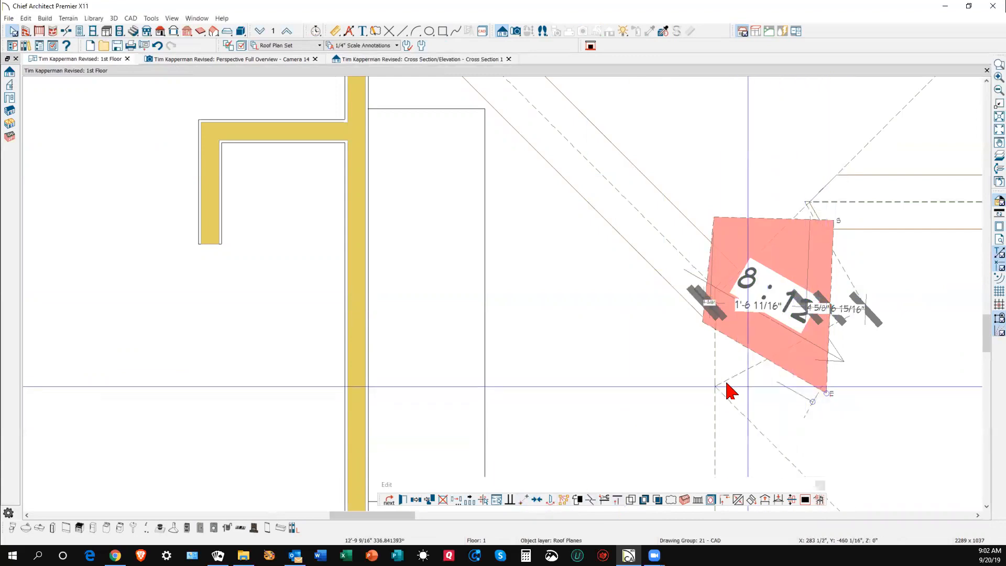
pyautogui.click(775, 286)
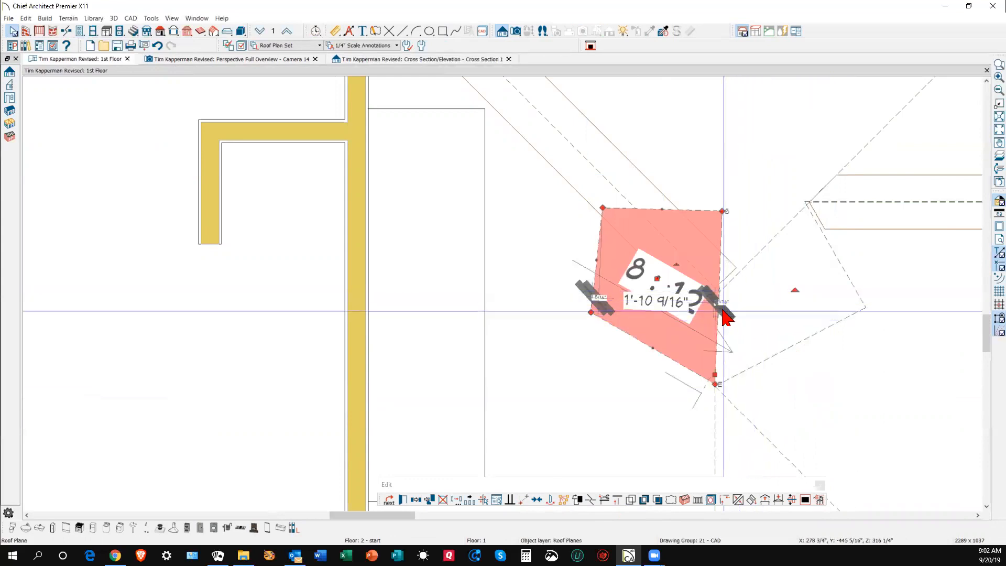
pyautogui.press('Escape')
# - Join the small plane's edges to the adjacent and top-right roof planes
pyautogui.click(719, 243)
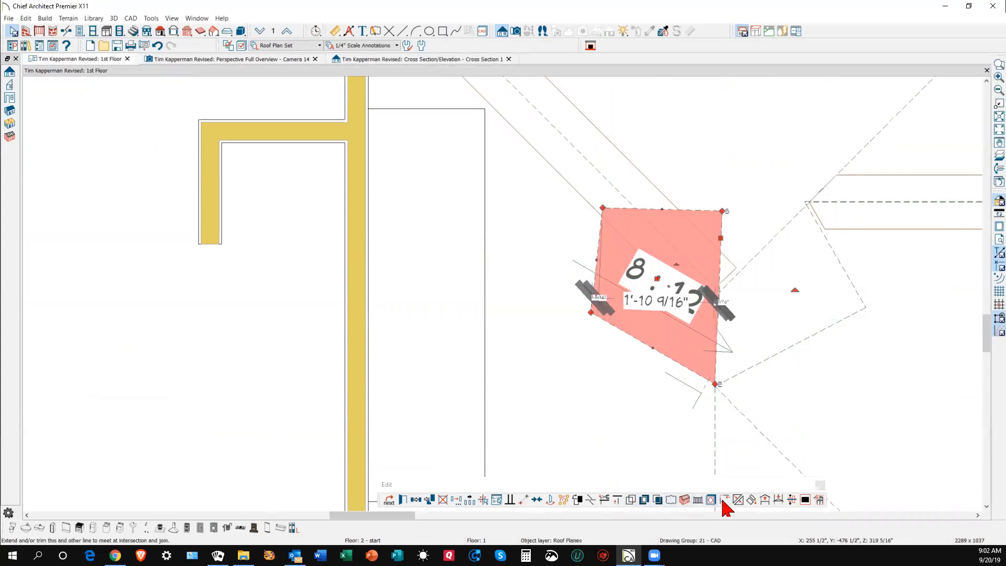
pyautogui.click(737, 501)
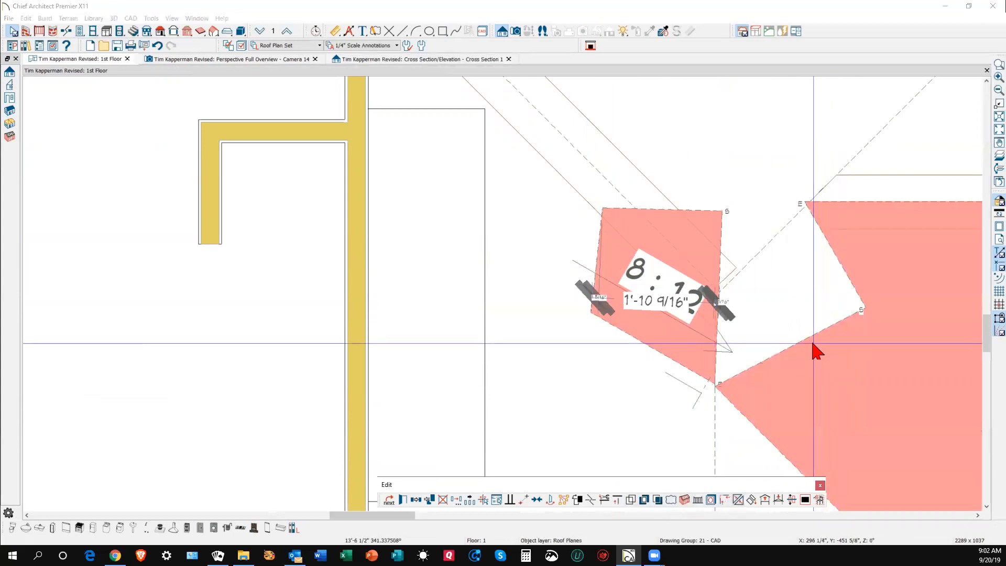
pyautogui.click(812, 341)
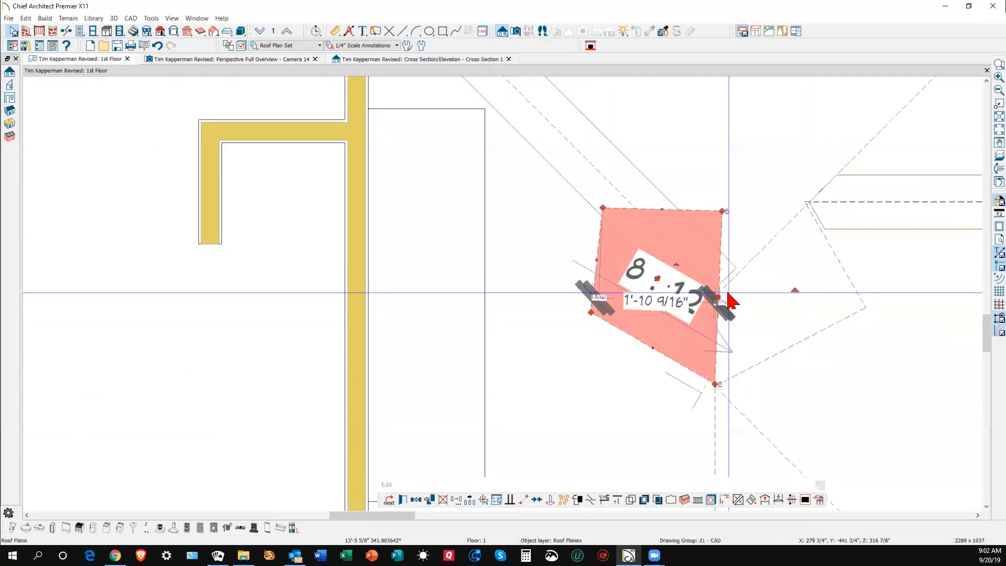
pyautogui.press('Escape')
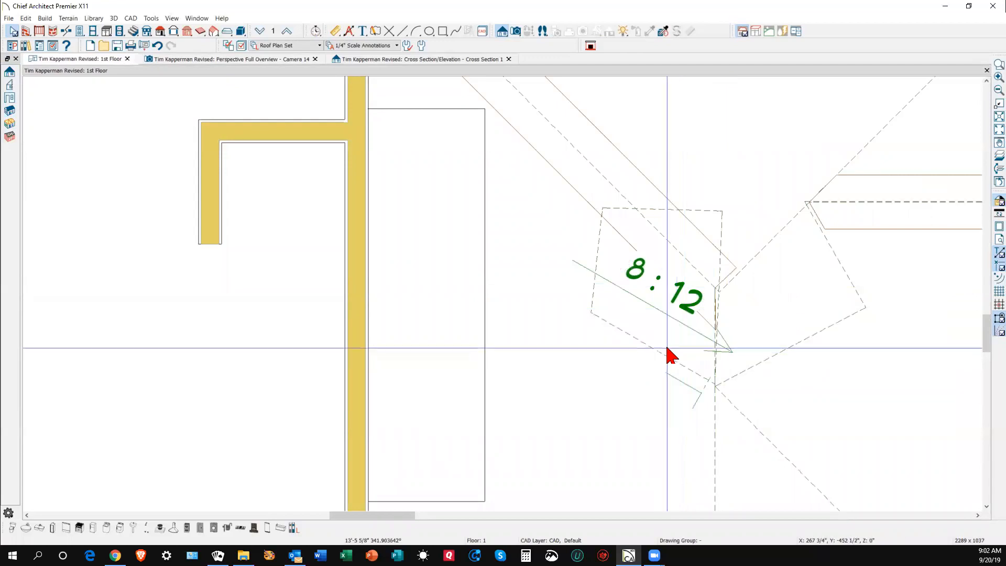
pyautogui.click(709, 211)
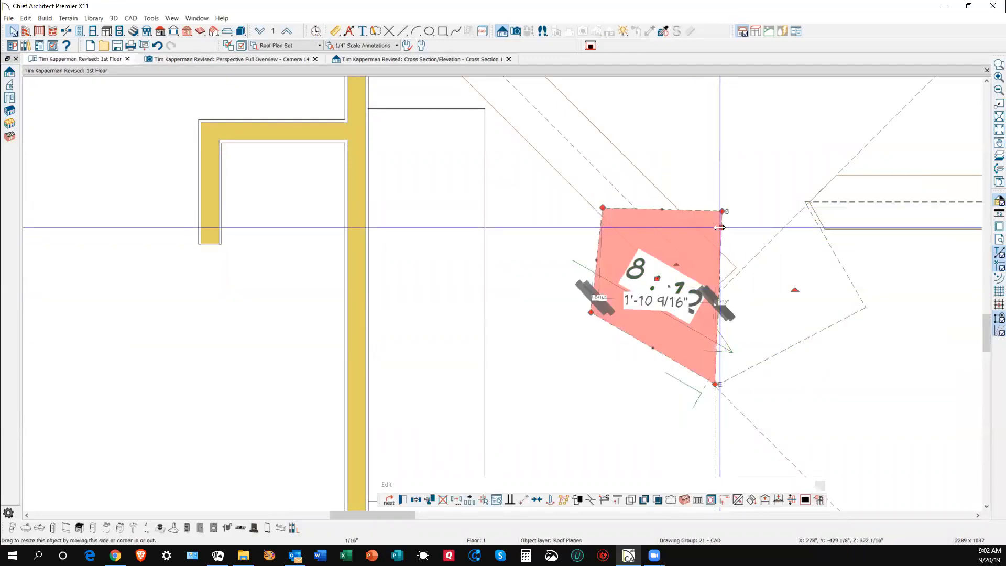
pyautogui.click(738, 499)
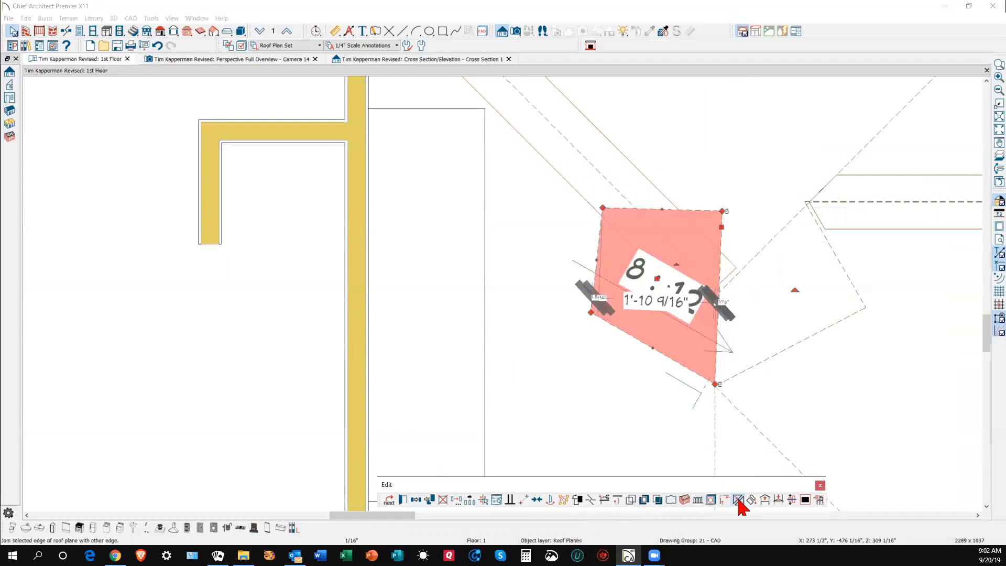
pyautogui.click(835, 260)
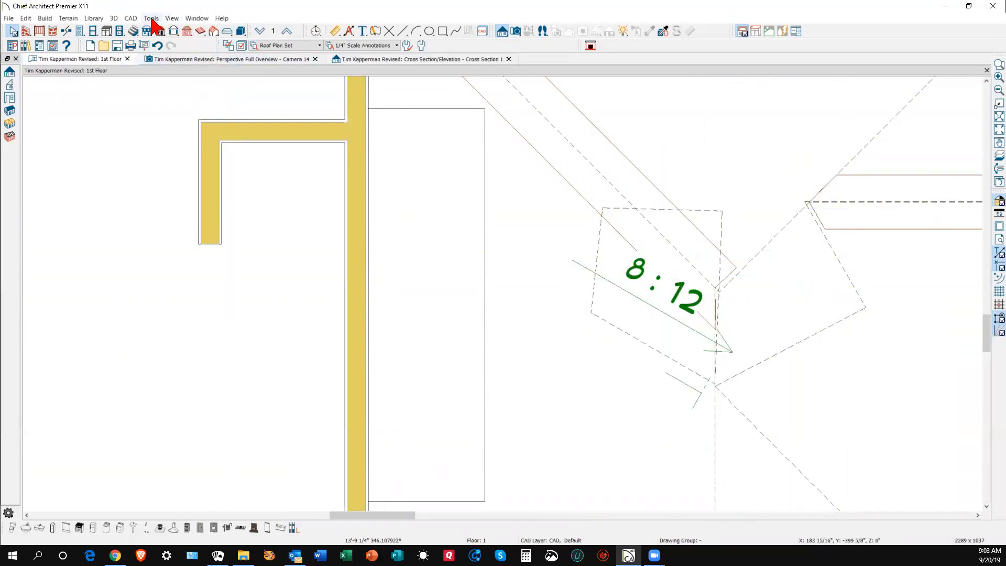
# - Refresh the plan display and reposition the small 8:12 roof plane
pyautogui.click(170, 18)
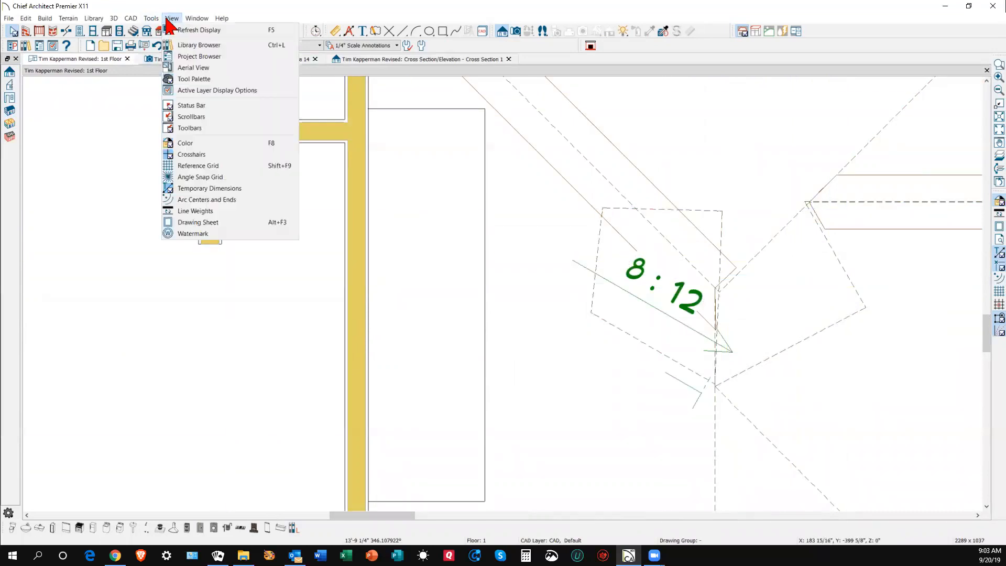
pyautogui.click(198, 33)
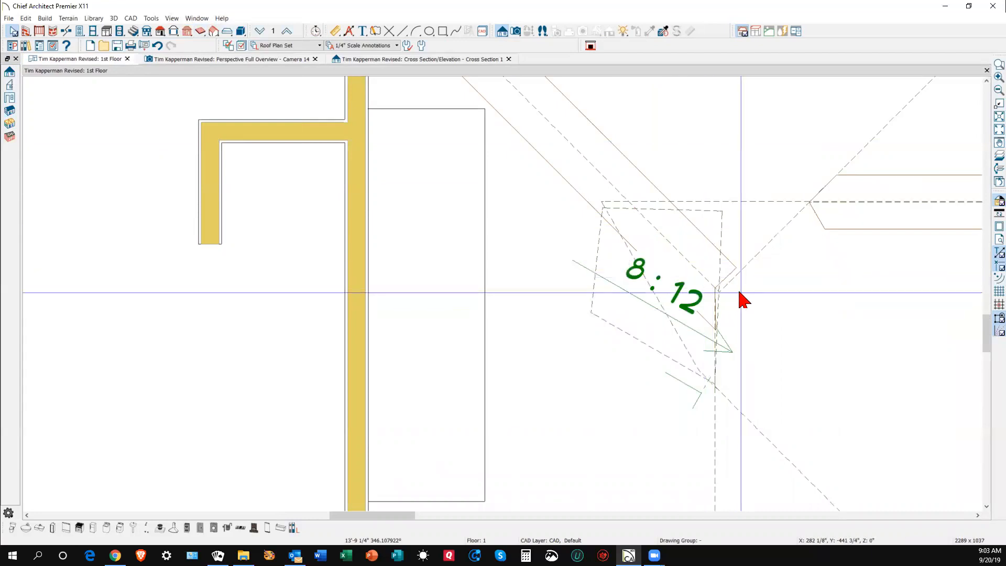
pyautogui.click(722, 243)
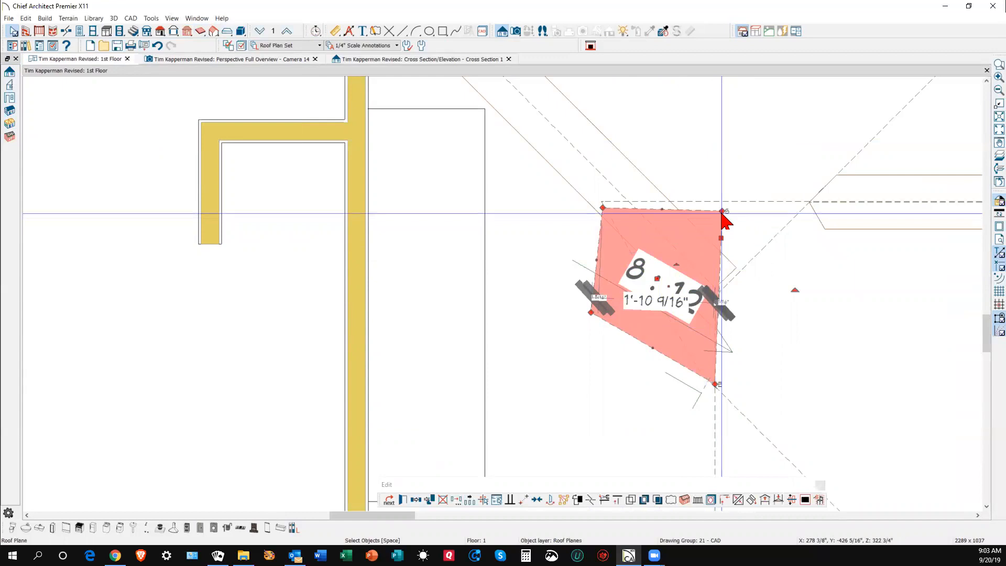
pyautogui.click(725, 501)
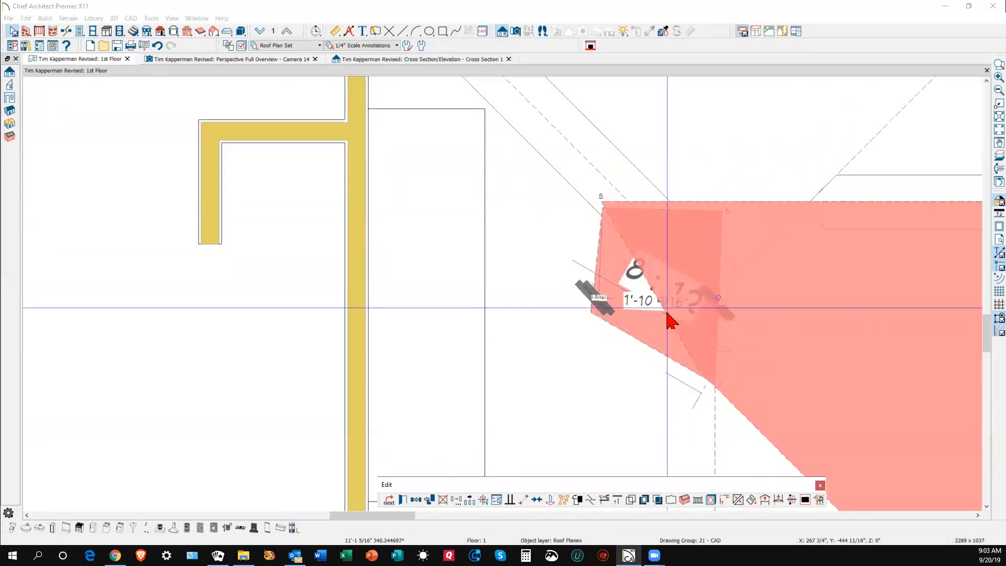
pyautogui.click(674, 327)
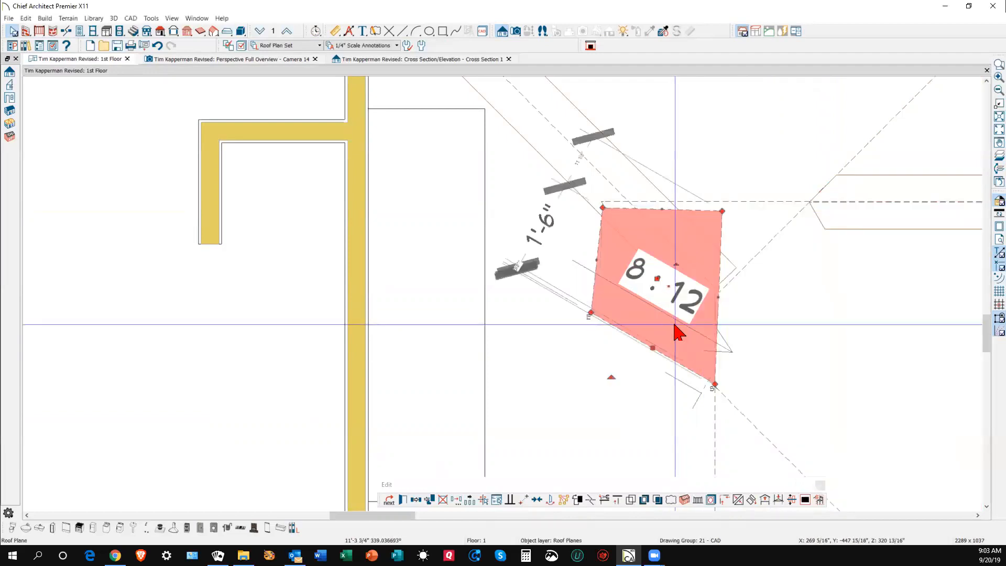
pyautogui.press('Escape')
# - Pull the large neighbouring roof plane's corner inward to the right
pyautogui.click(688, 350)
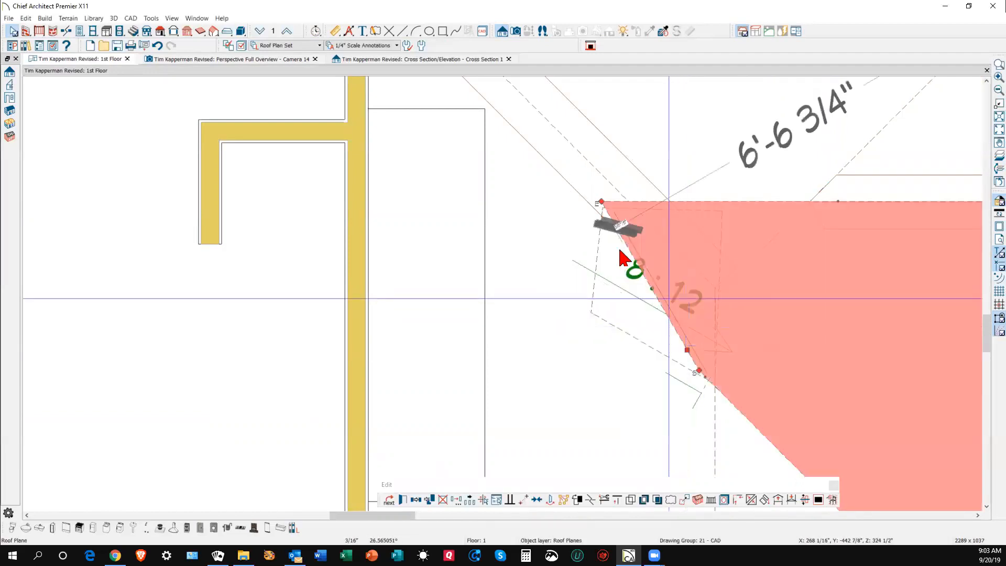
pyautogui.moveTo(603, 213); pyautogui.dragTo(804, 211)
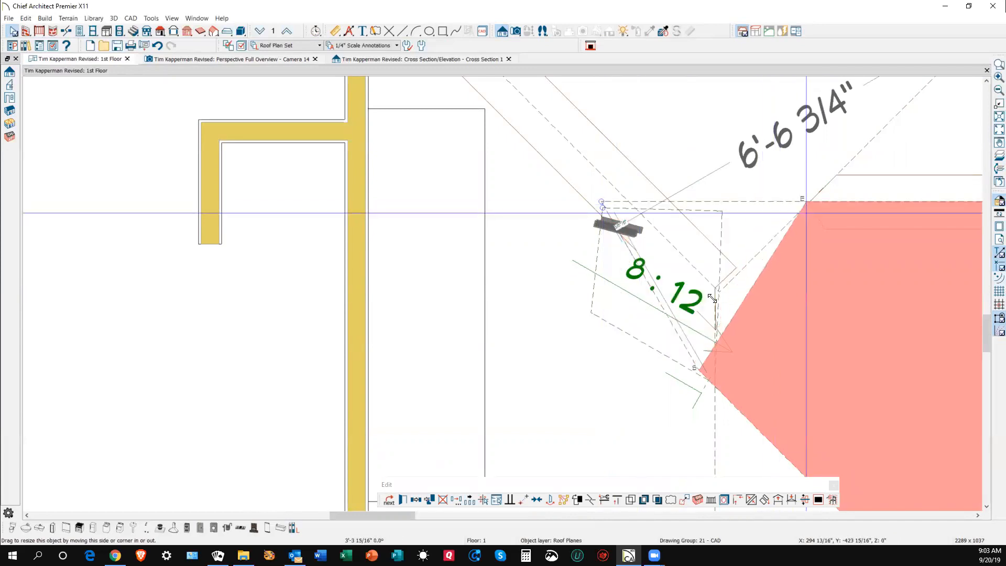
pyautogui.press('Escape')
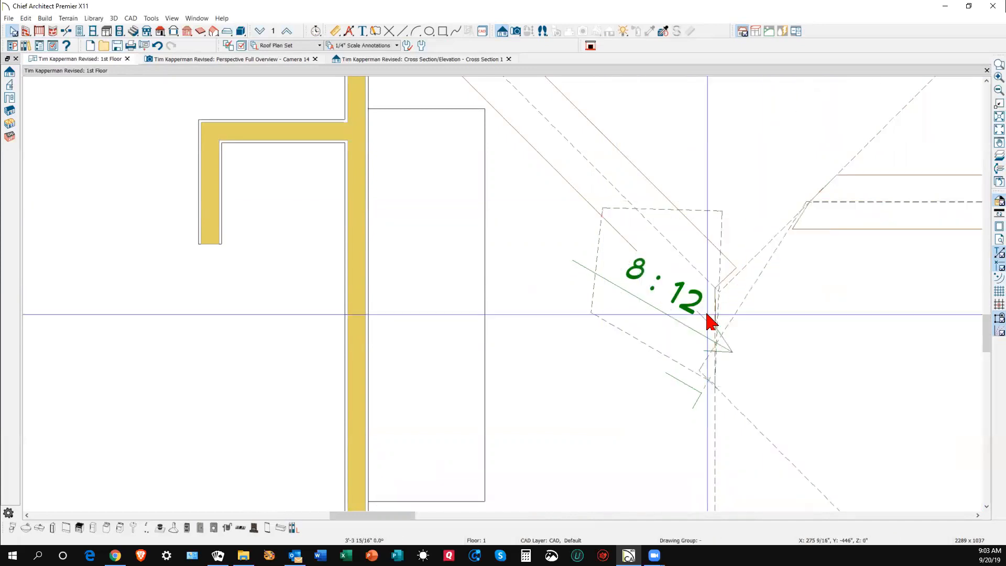
# - Open the small 8:12 roof plane's specification, then view the roof in Camera 14
pyautogui.click(671, 343)
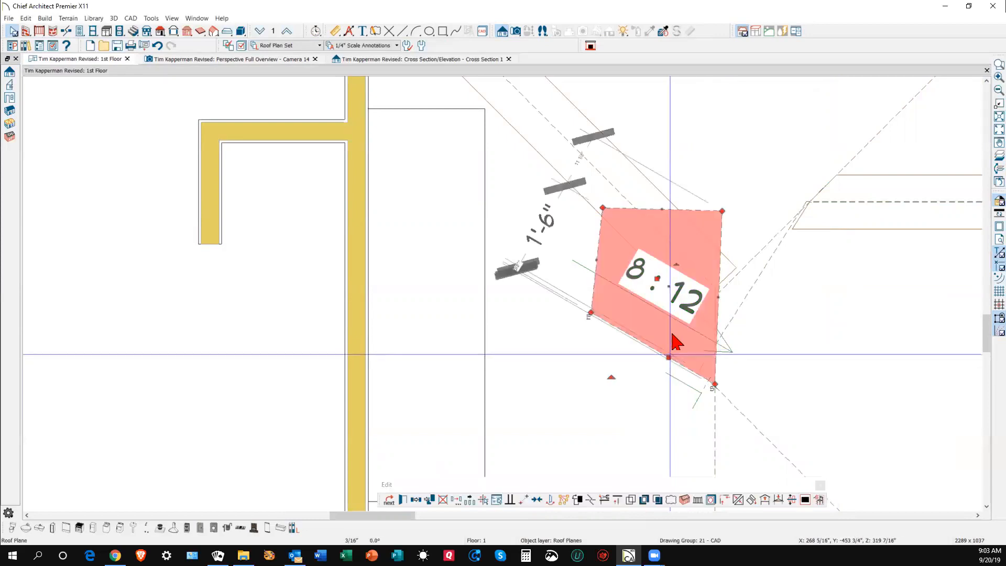
pyautogui.doubleClick(662, 301)
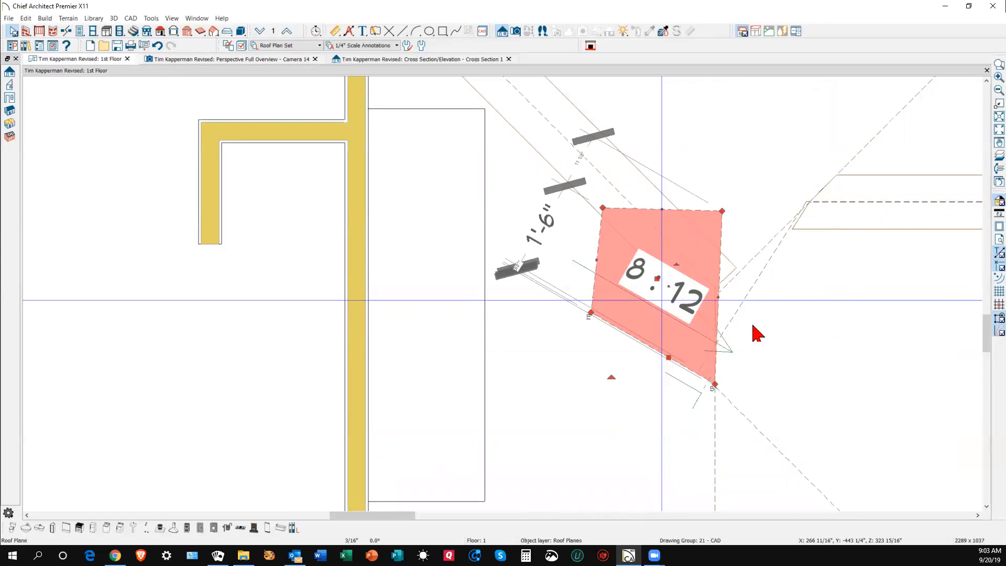
pyautogui.hotkey('ctrl', 'Tab')
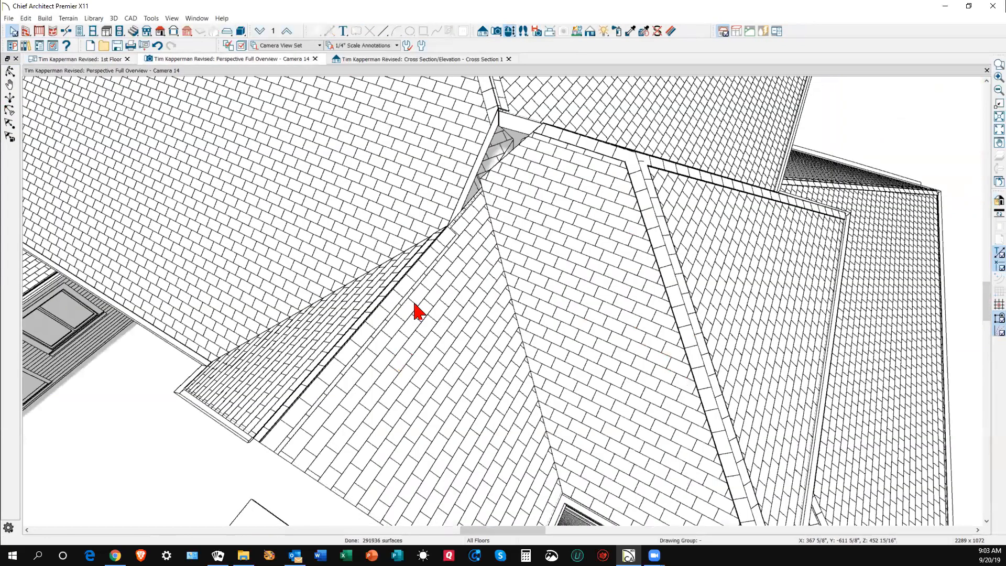
pyautogui.scroll(3, 468, 157)
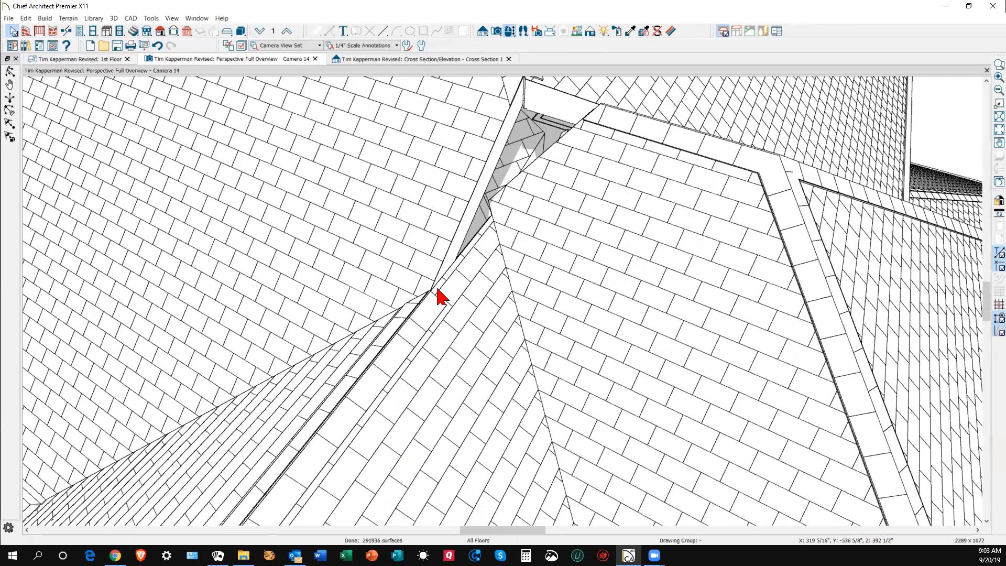
pyautogui.scroll(-6, 438, 289)
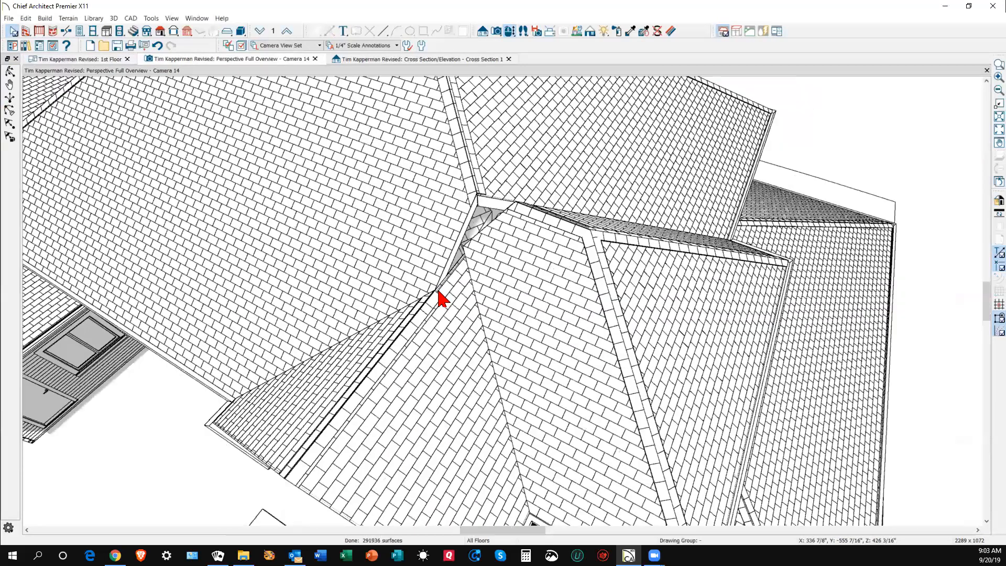
pyautogui.scroll(-2, 440, 296)
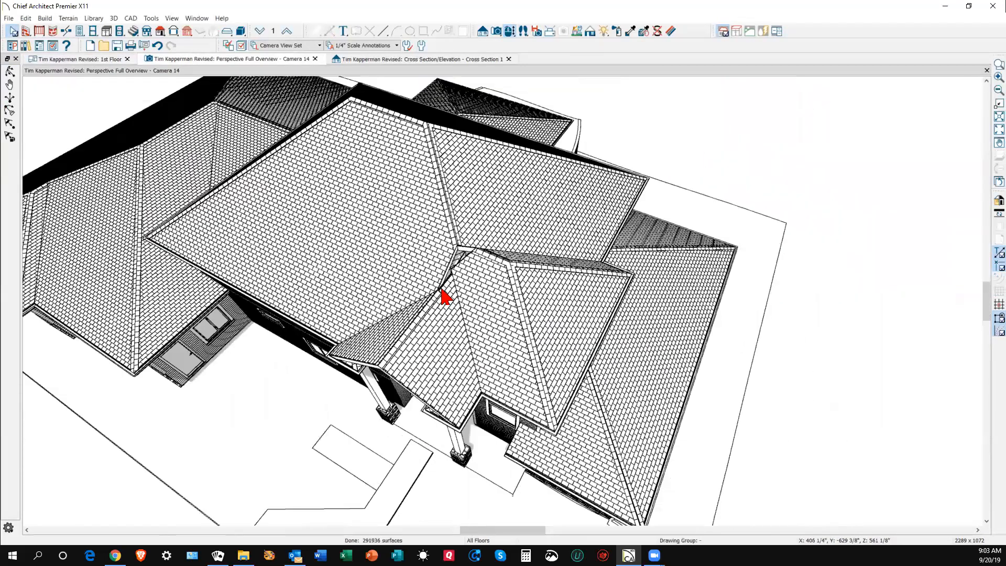
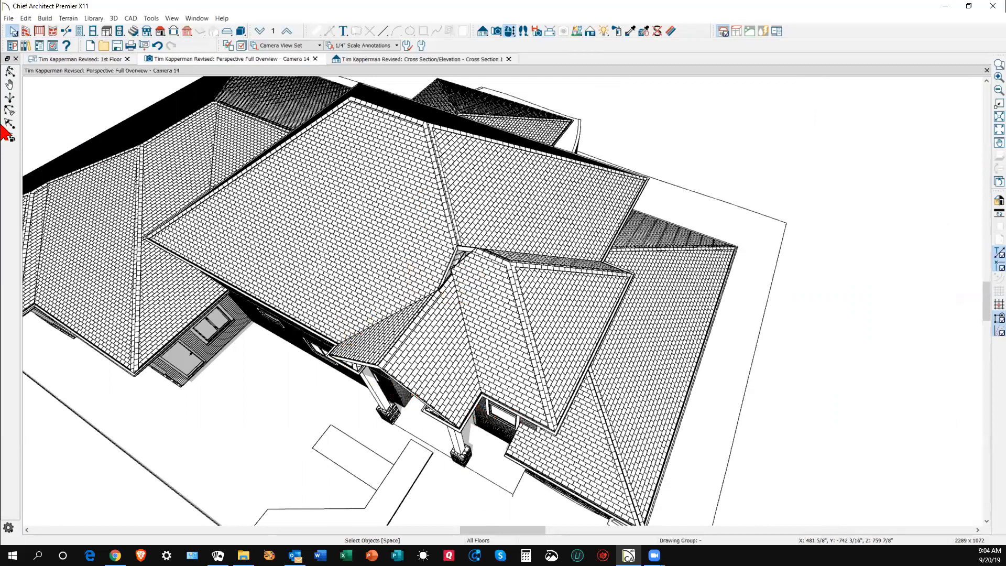
# - Orbit the Camera 14 view around the house and inspect the large hip roof plane and its neighbour
pyautogui.click(9, 73)
pyautogui.moveTo(321, 211); pyautogui.dragTo(362, 199)
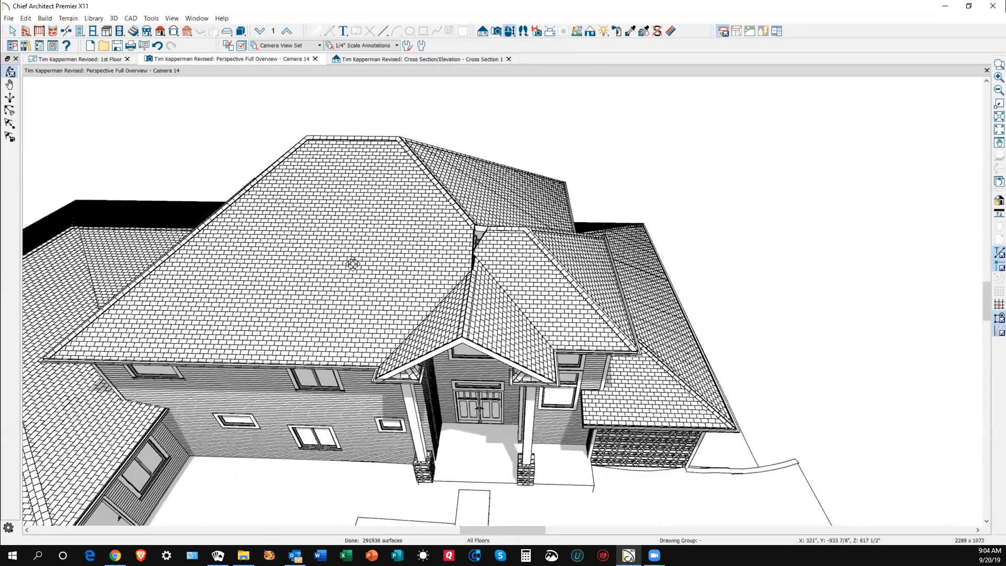
pyautogui.press('space')
pyautogui.click(389, 249)
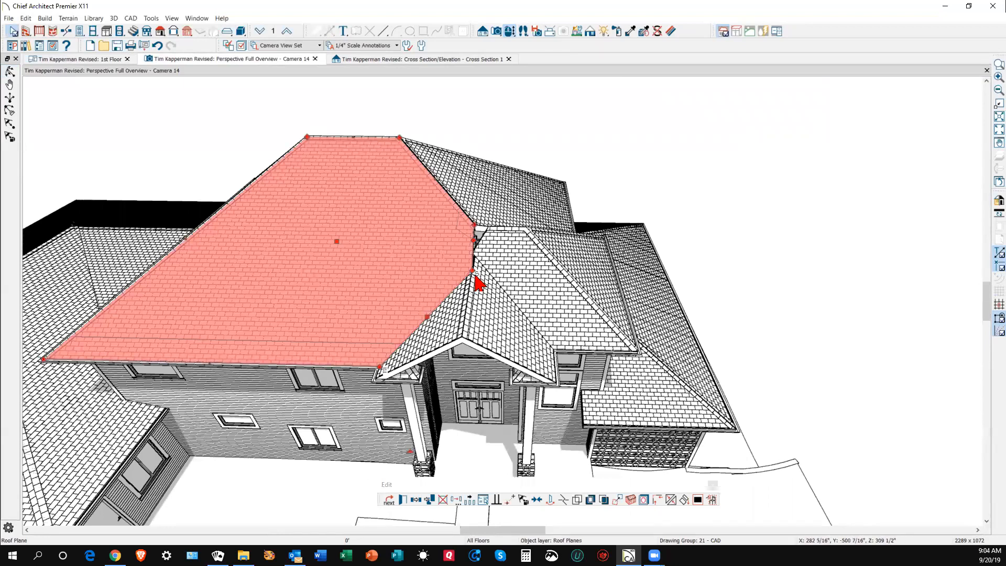
pyautogui.click(508, 282)
pyautogui.click(432, 273)
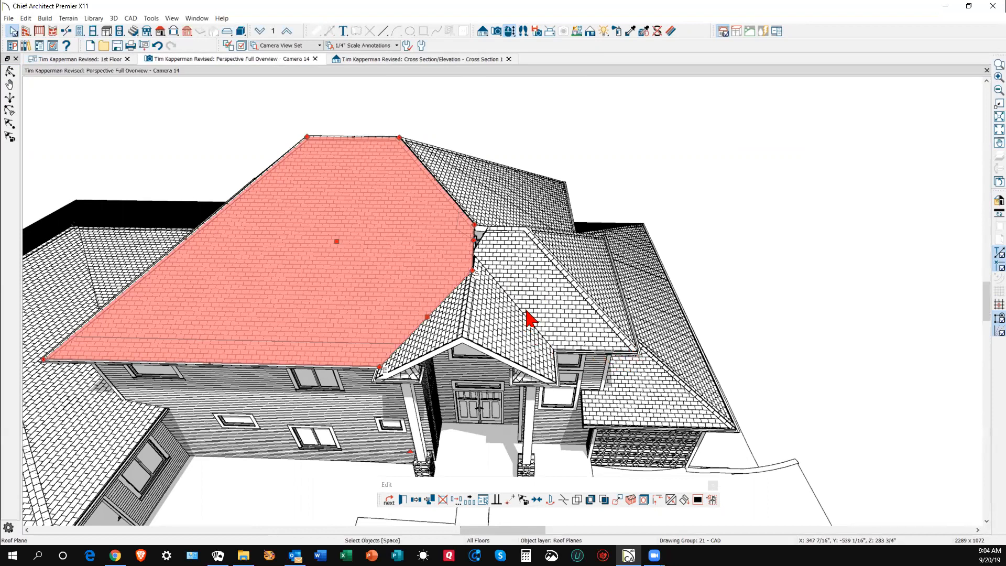
# - Orbit to a near top-down view of the roof, then switch to Cross Section 1
pyautogui.click(11, 72)
pyautogui.moveTo(470, 224); pyautogui.dragTo(480, 310)
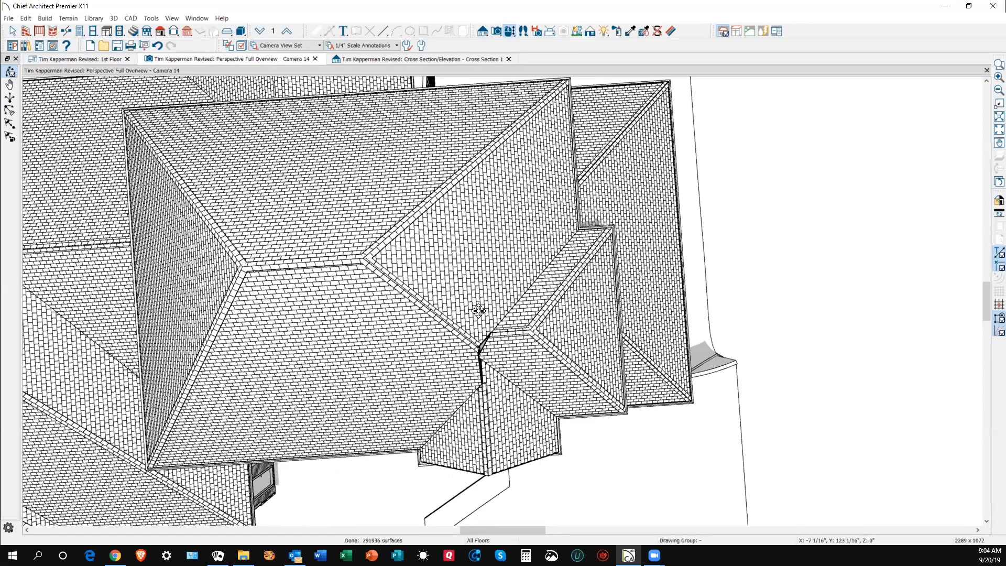
pyautogui.moveTo(479, 311); pyautogui.dragTo(478, 311)
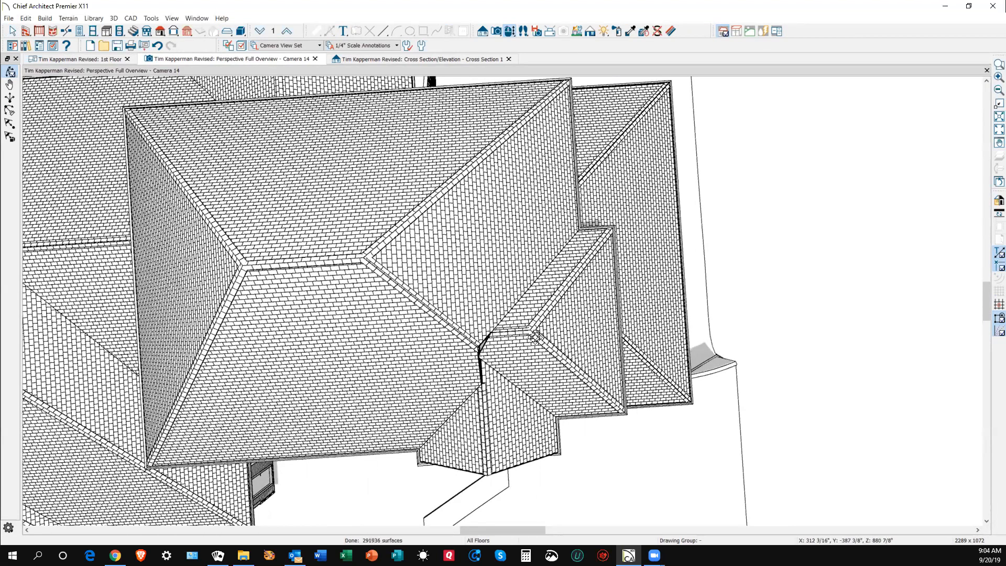
pyautogui.hotkey('ctrl', 'Tab')
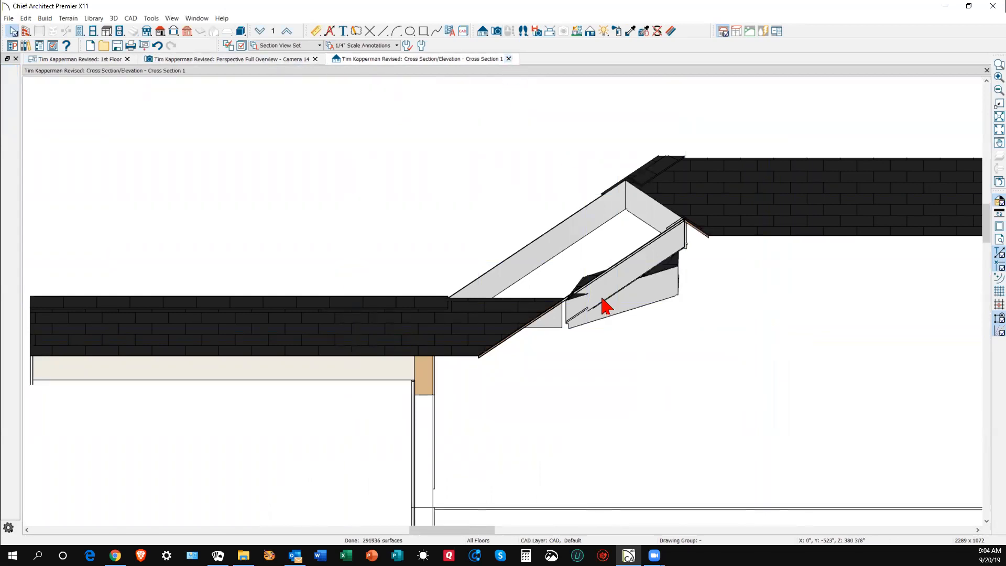
# - Close the cross section and delete the small 8:12 roof plane on the 1st Floor plan
pyautogui.hotkey('ctrl', 'w')
pyautogui.hotkey('ctrl', 'Tab')
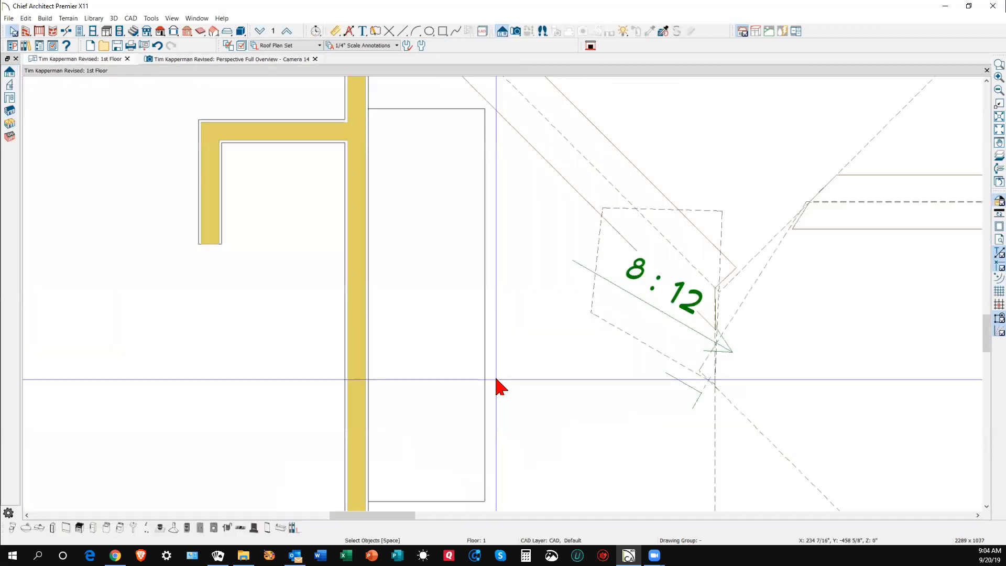
pyautogui.click(641, 338)
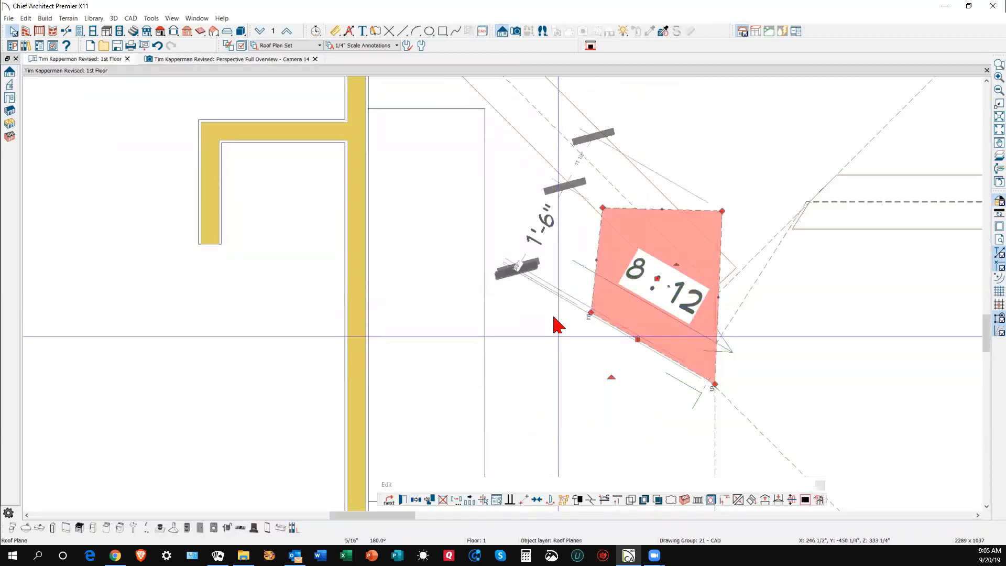
pyautogui.press('Delete')
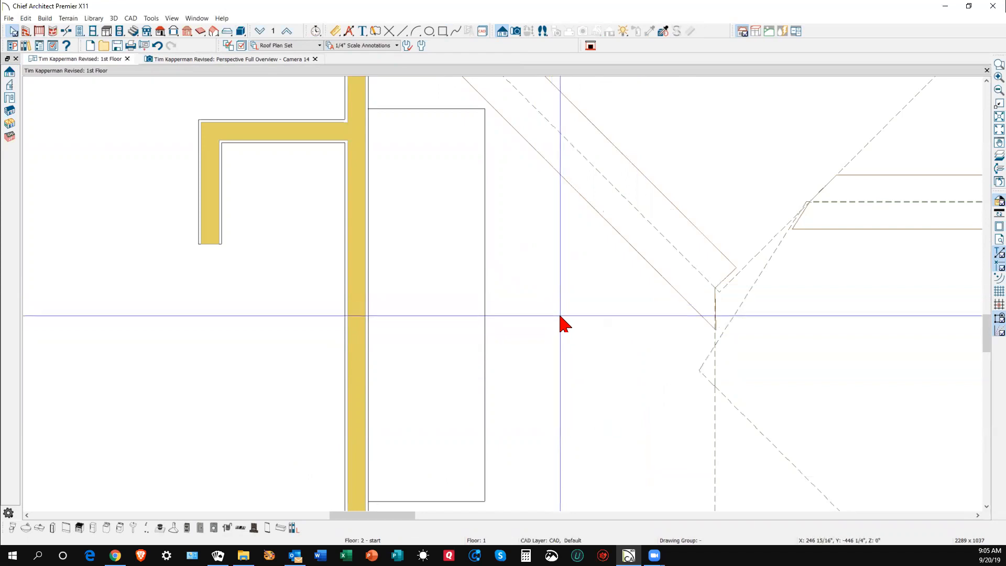
# - Reshape the diagonal roof plane's corner and edge near the entry
pyautogui.scroll(-5, 561, 322)
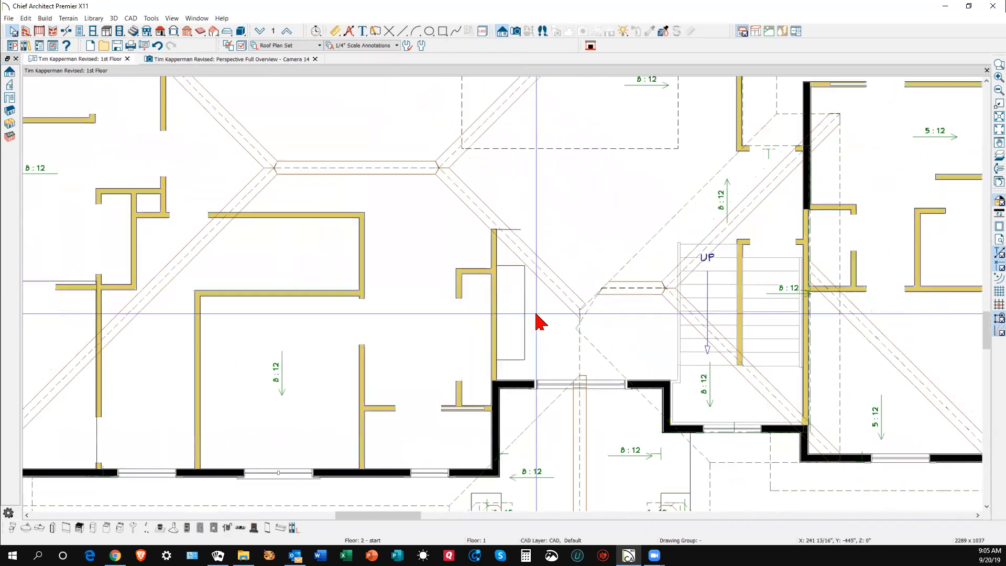
pyautogui.scroll(-1, 535, 315)
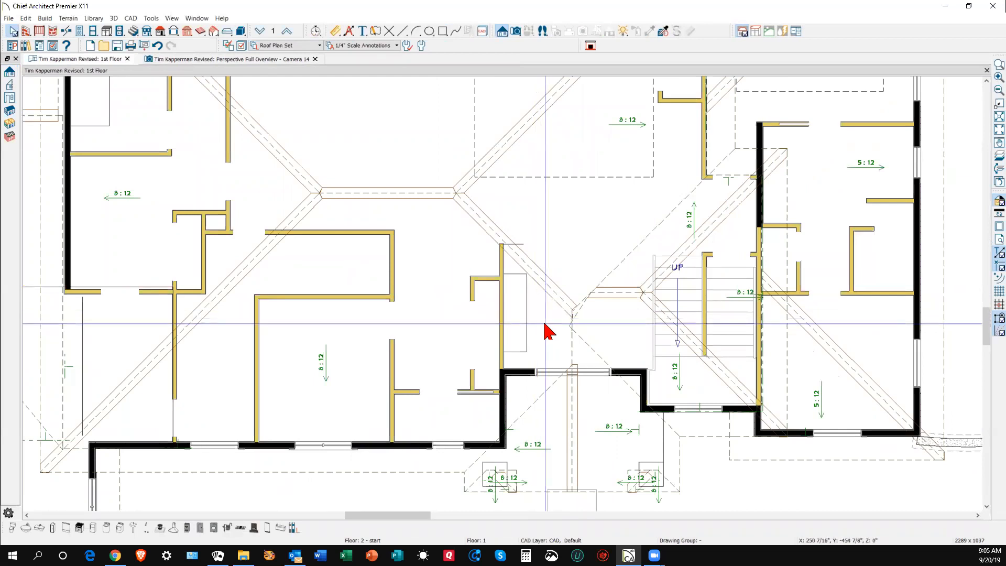
pyautogui.click(702, 434)
pyautogui.click(702, 437)
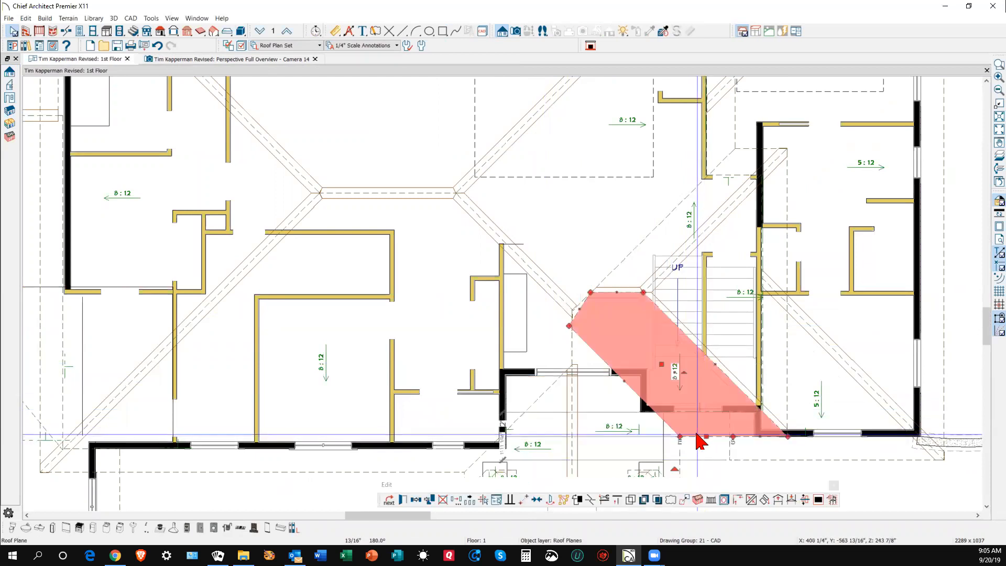
pyautogui.scroll(1, 689, 428)
pyautogui.click(689, 430)
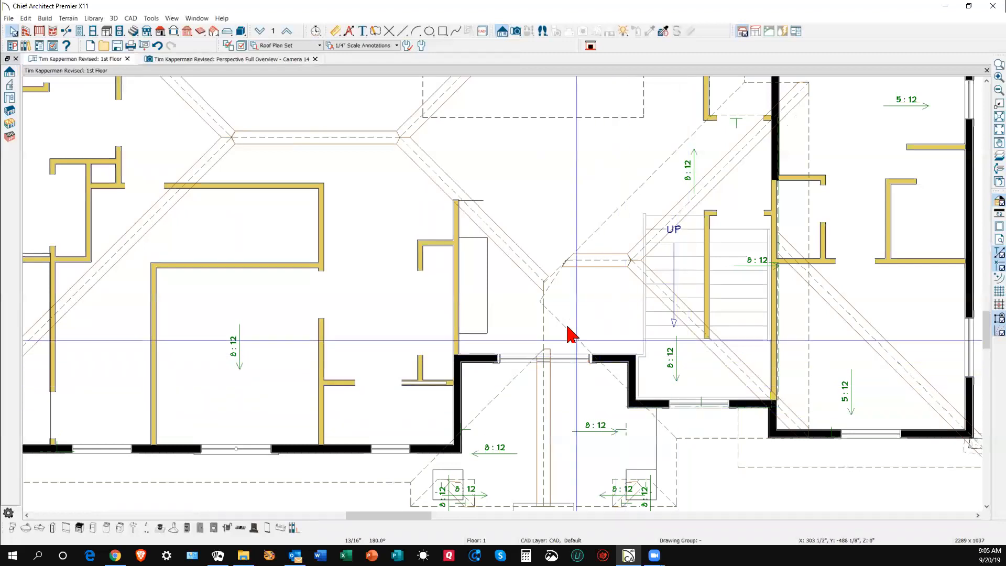
pyautogui.click(582, 350)
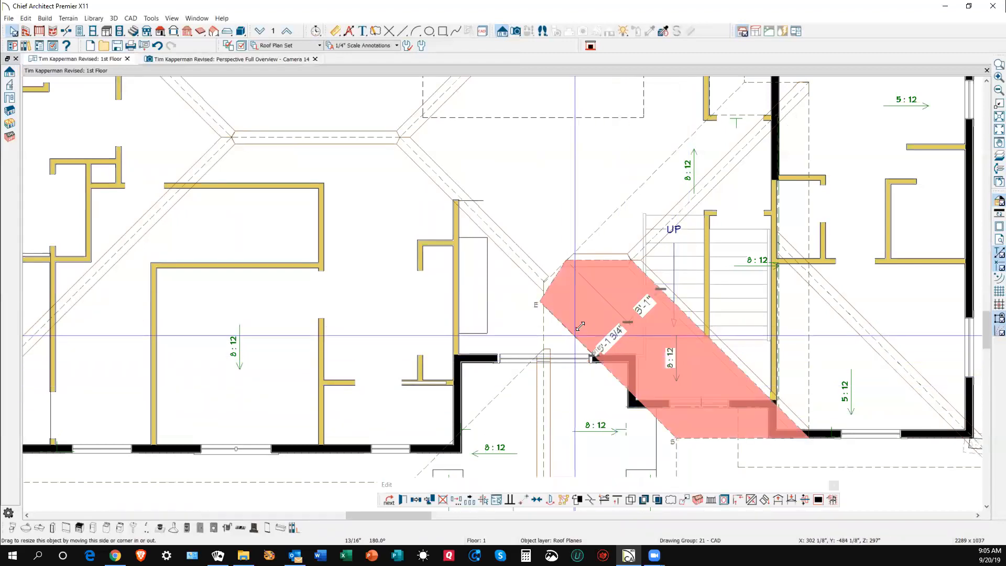
pyautogui.moveTo(589, 311); pyautogui.dragTo(589, 308)
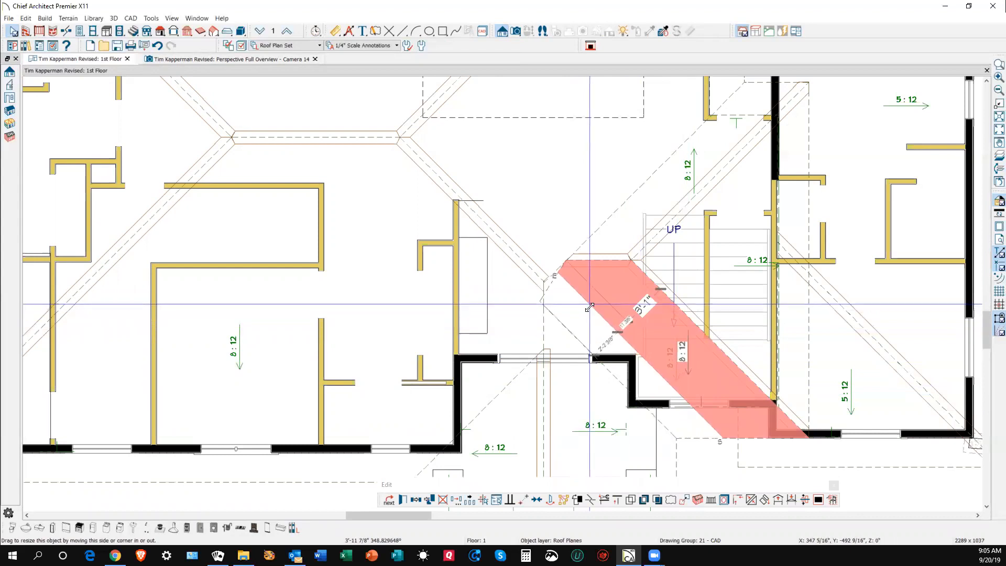
pyautogui.moveTo(662, 407); pyautogui.dragTo(665, 407)
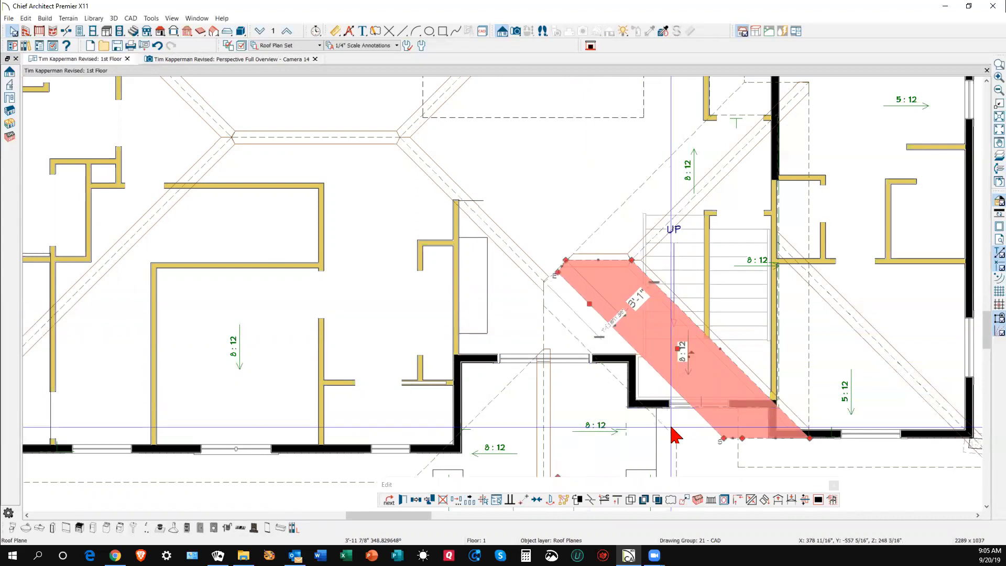
# - Make the triangular roof plane coplanar with the diagonal roof plane
pyautogui.click(672, 437)
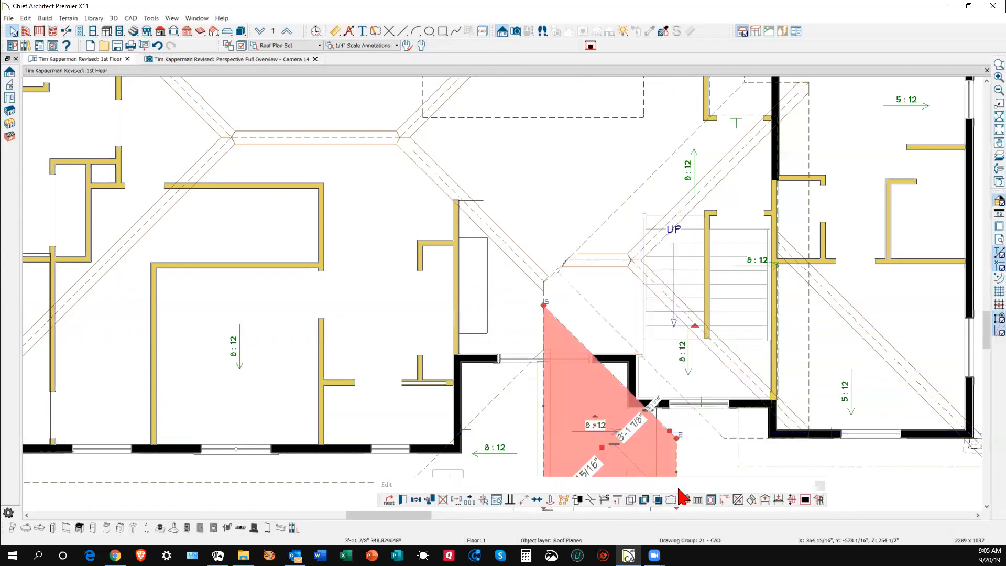
pyautogui.click(751, 499)
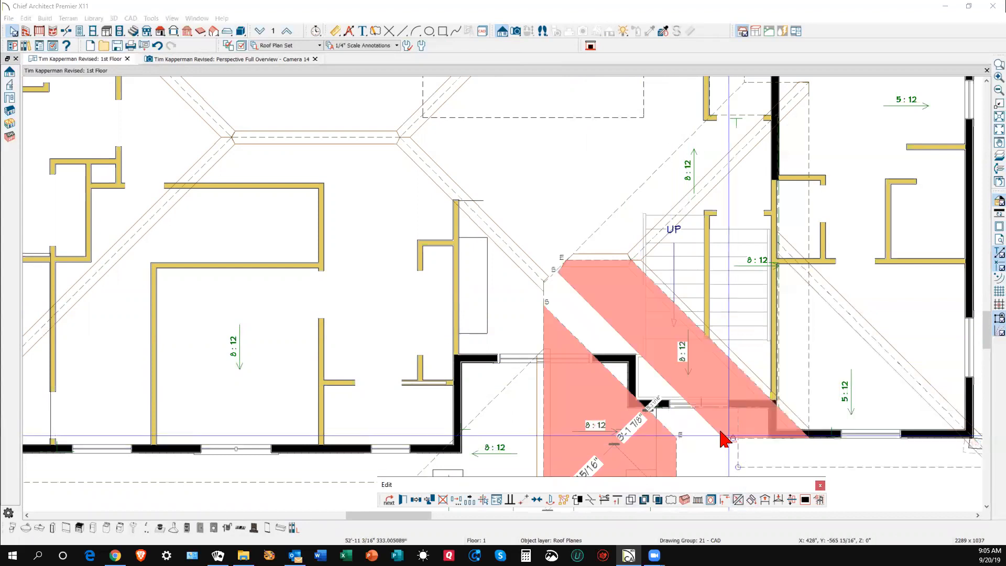
pyautogui.click(683, 402)
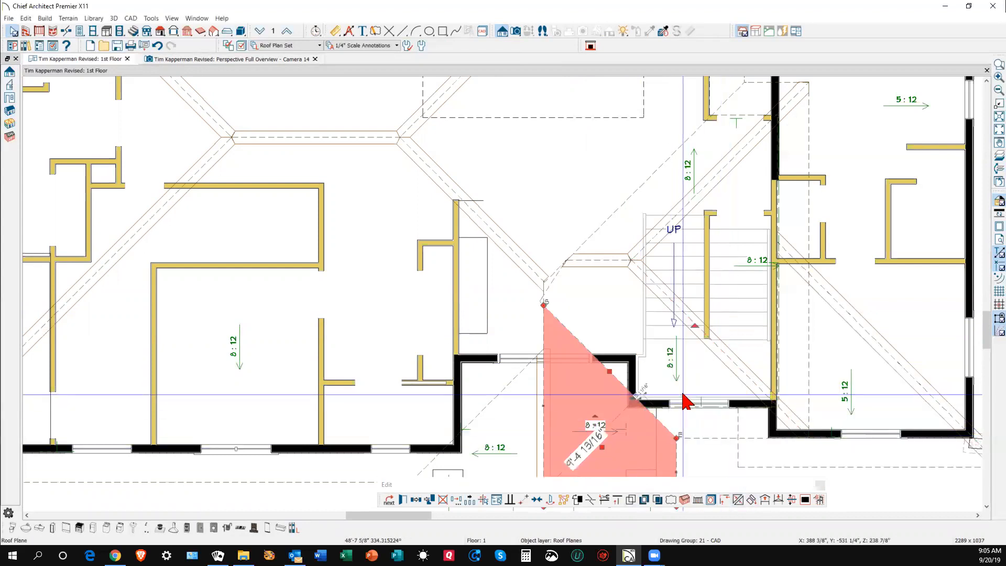
pyautogui.press('Escape')
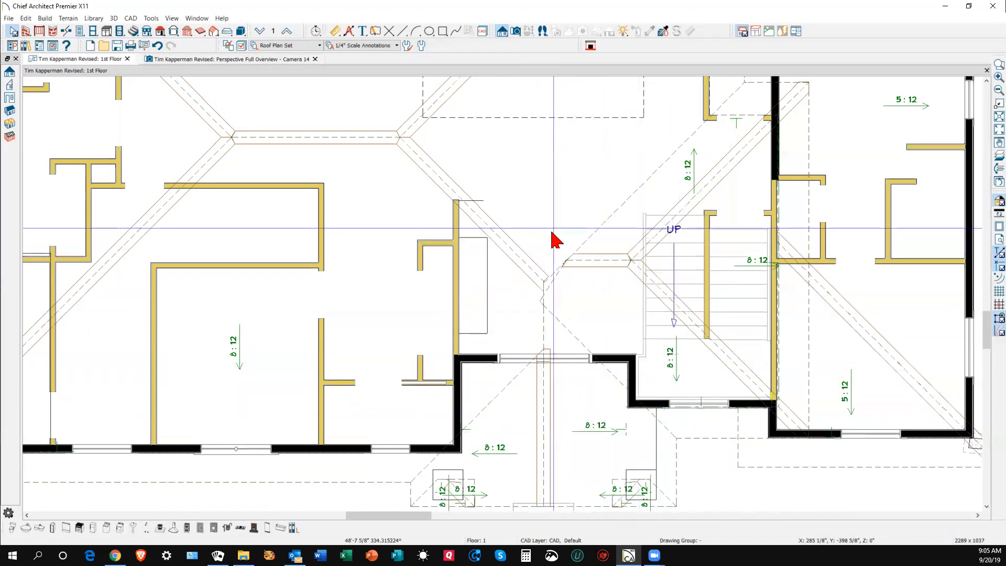
# - Extend the large hip roof plane's corner to meet the hip
pyautogui.scroll(1, 547, 267)
pyautogui.scroll(4, 546, 262)
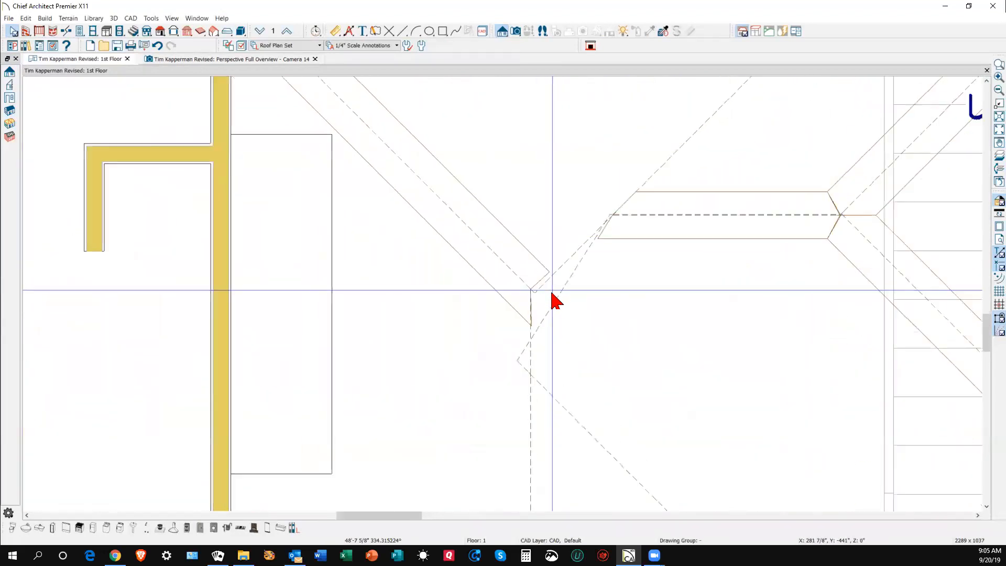
pyautogui.scroll(-2, 556, 309)
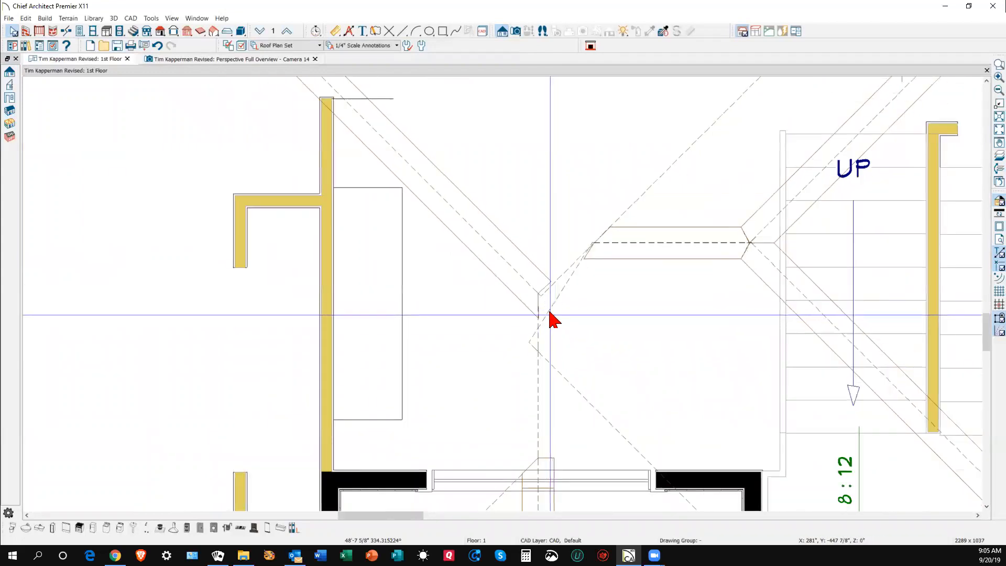
pyautogui.click(550, 315)
pyautogui.scroll(4, 540, 343)
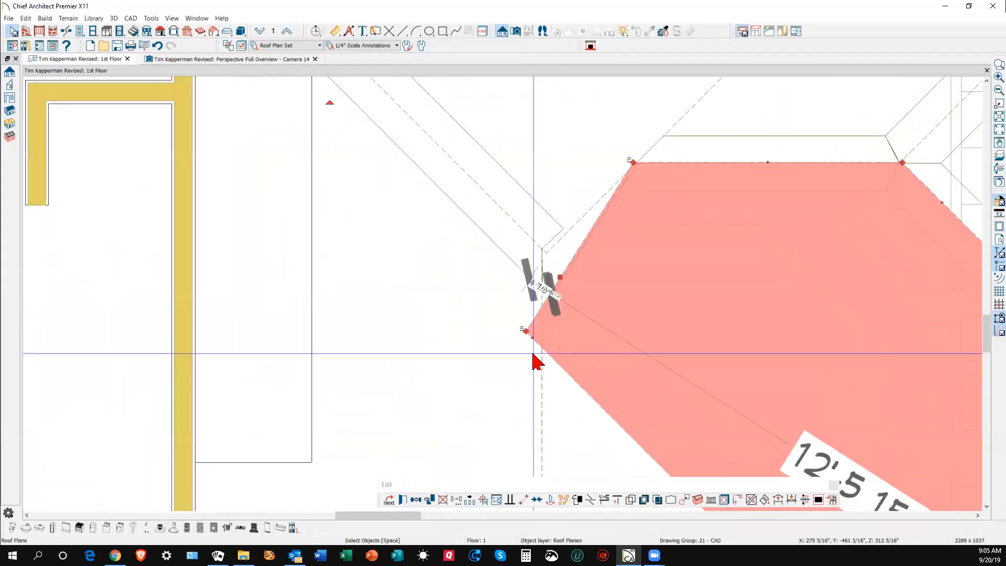
pyautogui.moveTo(515, 301); pyautogui.dragTo(552, 343)
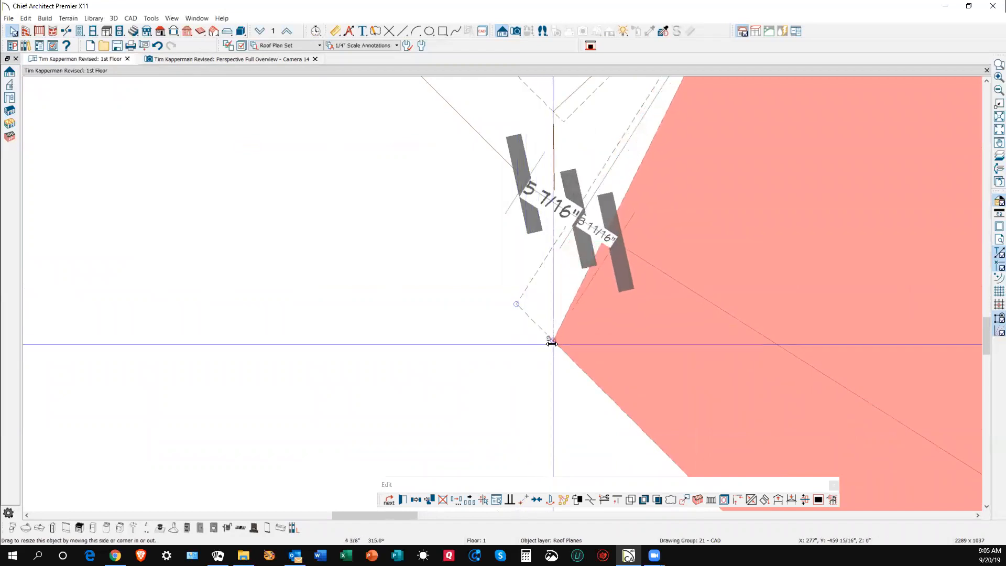
pyautogui.press('Escape')
# - Join the roof plane edge with the upper roof plane beyond the ridge
pyautogui.scroll(-1, 600, 372)
pyautogui.scroll(-2, 600, 372)
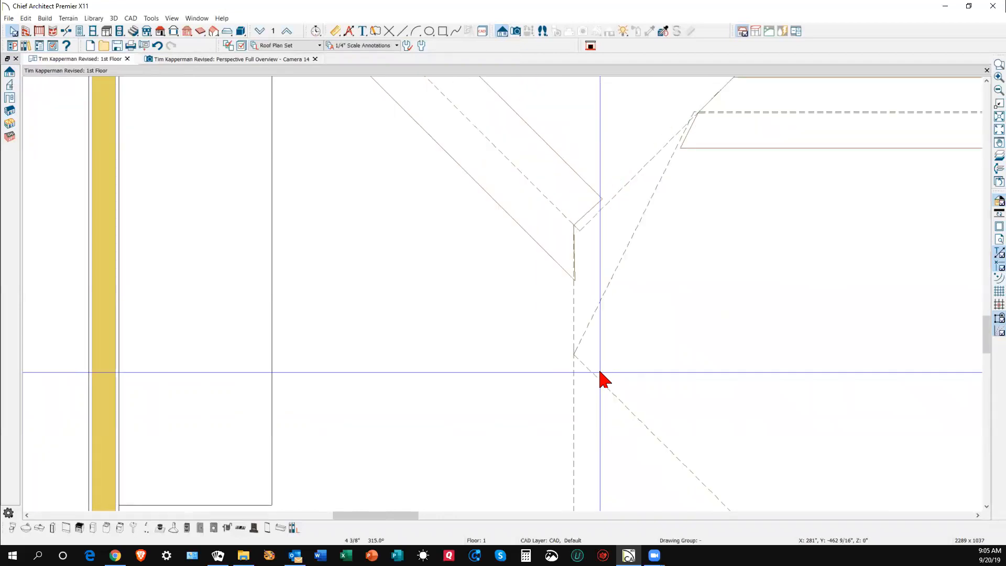
pyautogui.scroll(-2, 600, 372)
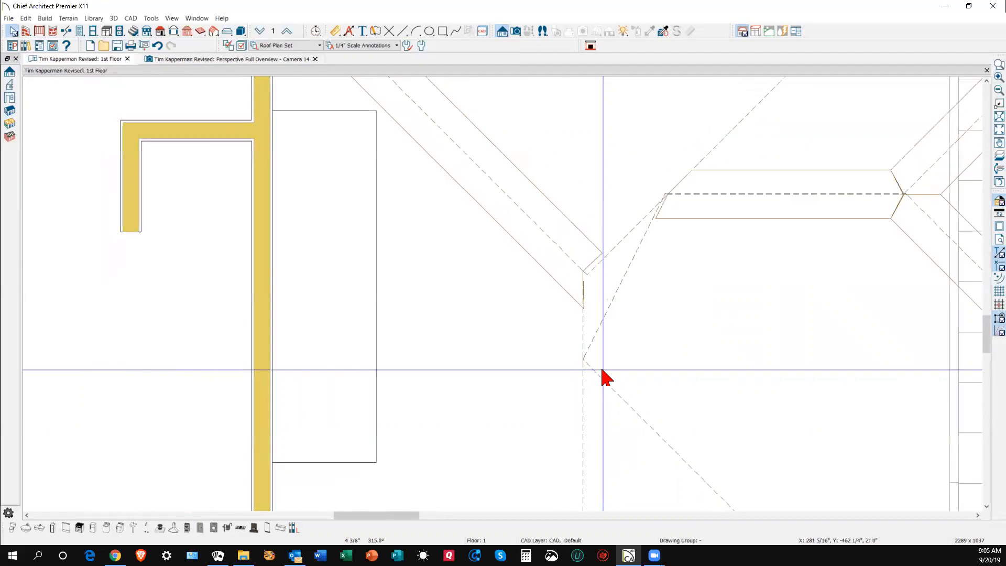
pyautogui.click(583, 335)
pyautogui.click(637, 345)
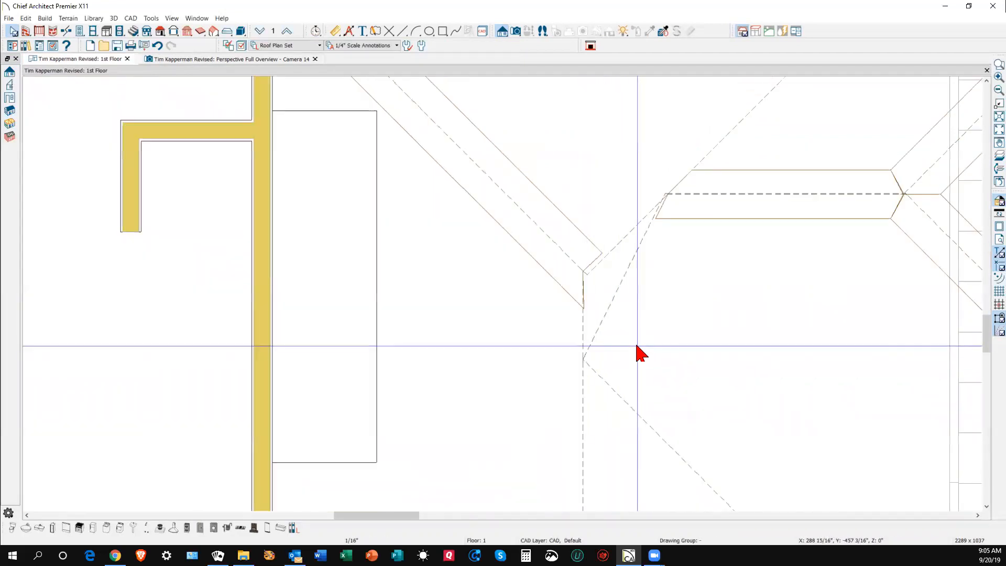
pyautogui.rightClick(763, 200)
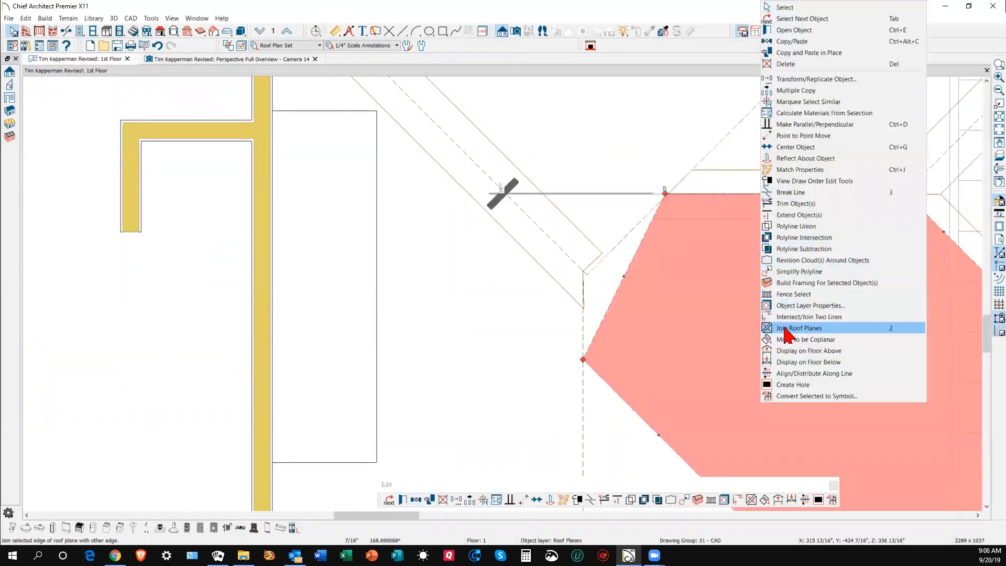
pyautogui.click(768, 329)
pyautogui.click(782, 213)
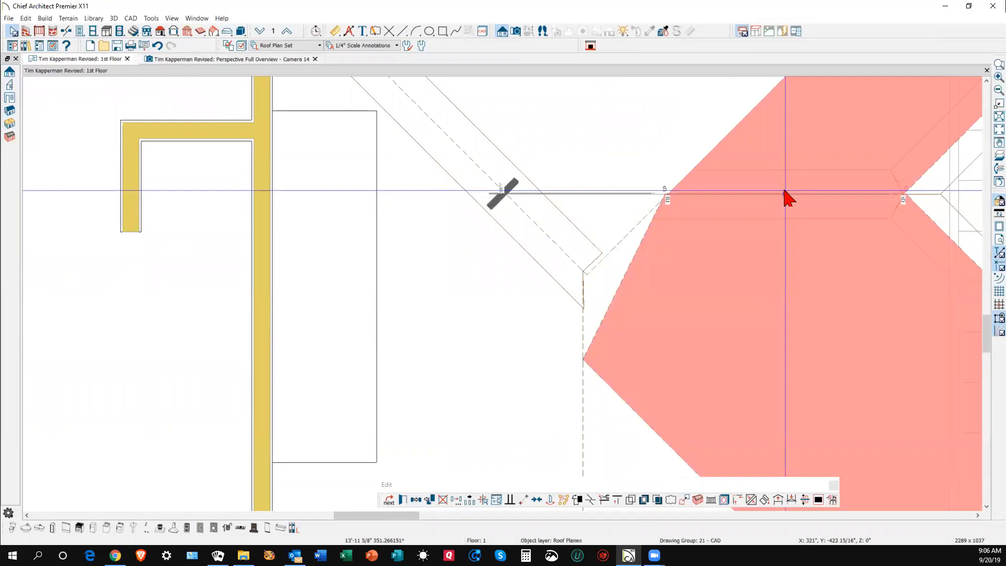
pyautogui.click(790, 247)
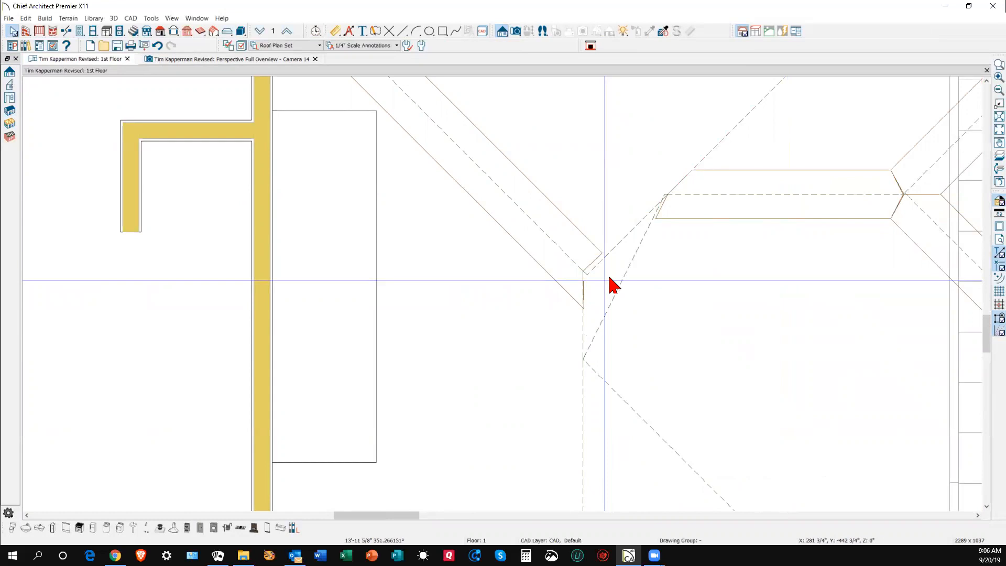
# - Zoom in and out on the rejoined roof valley in the 3D perspective overview
pyautogui.hotkey('ctrl', 'Tab')
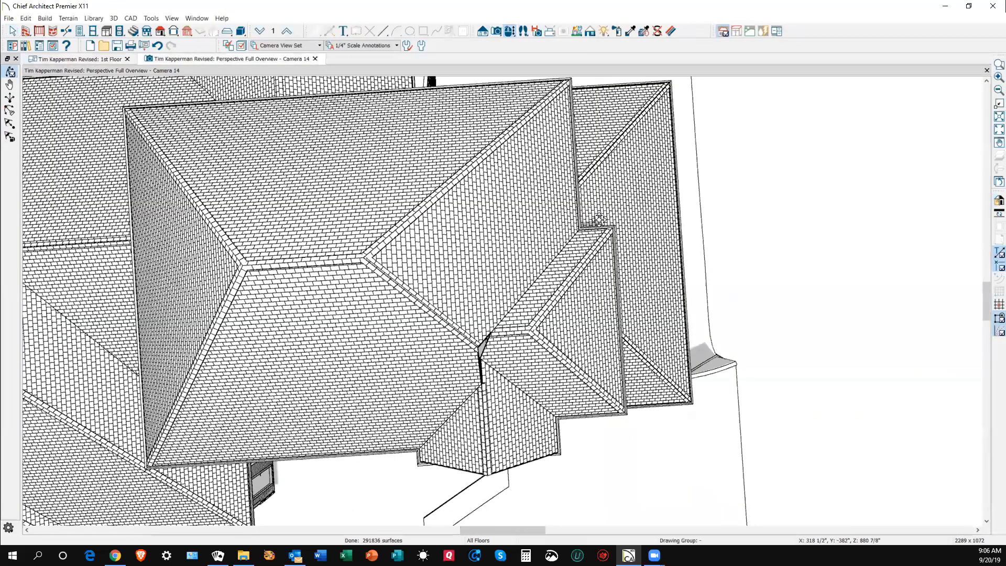
pyautogui.scroll(6, 479, 379)
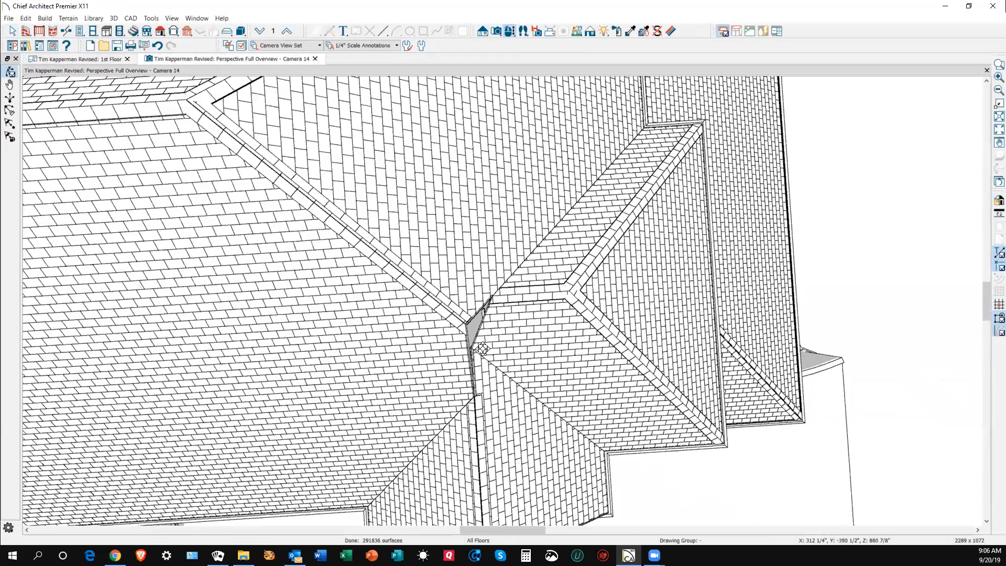
pyautogui.scroll(-5, 479, 367)
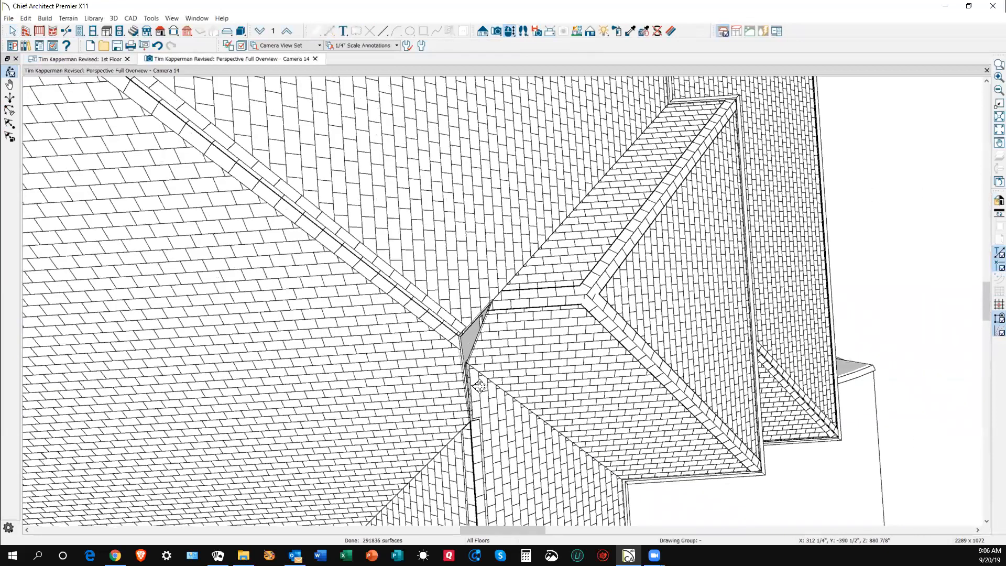
pyautogui.press('space')
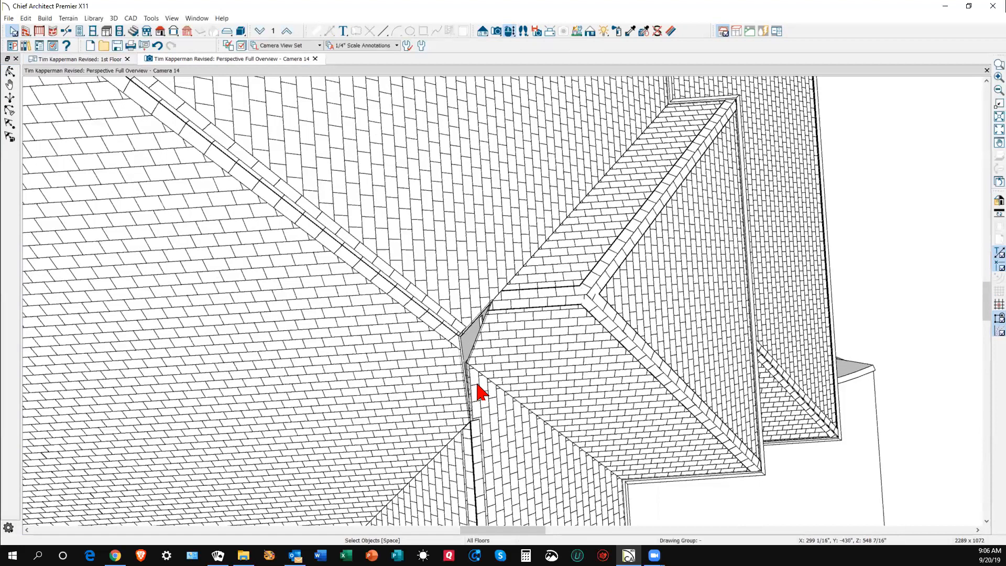
# - Move the small triangular roof plane out to the lower right on the 1st Floor plan
pyautogui.hotkey('ctrl', 'Tab')
pyautogui.scroll(-6, 525, 360)
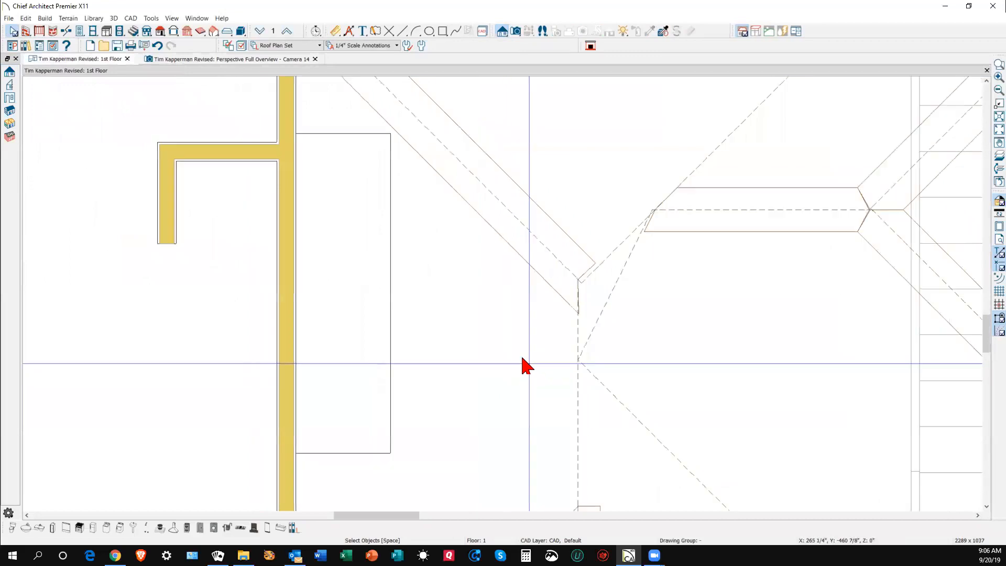
pyautogui.scroll(-3, 492, 288)
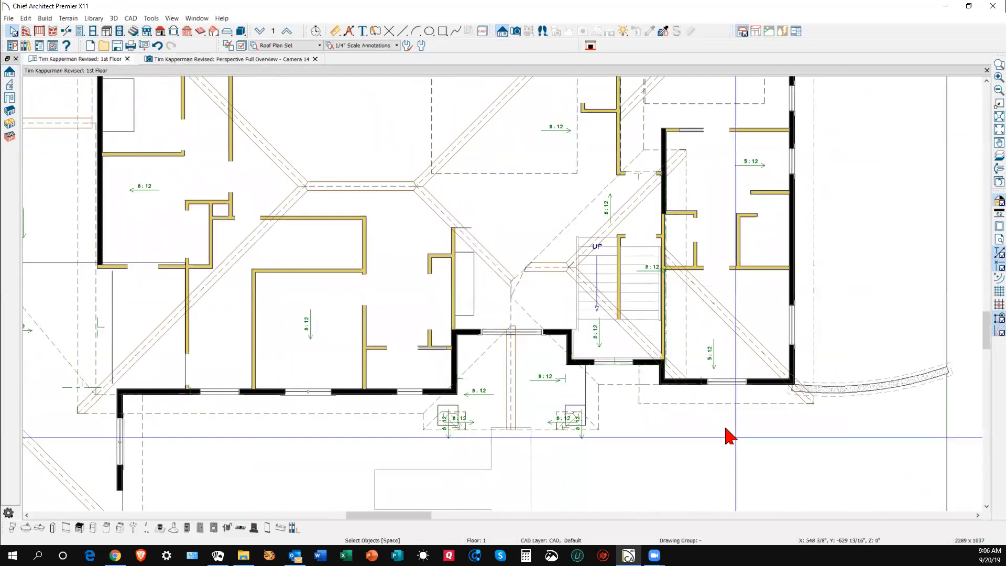
pyautogui.click(705, 404)
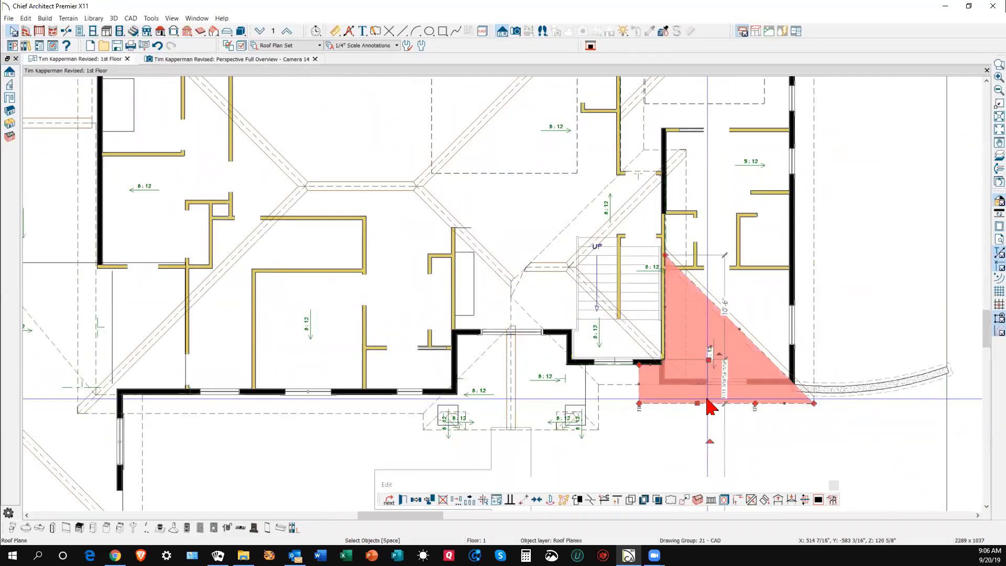
pyautogui.moveTo(711, 361); pyautogui.dragTo(940, 492)
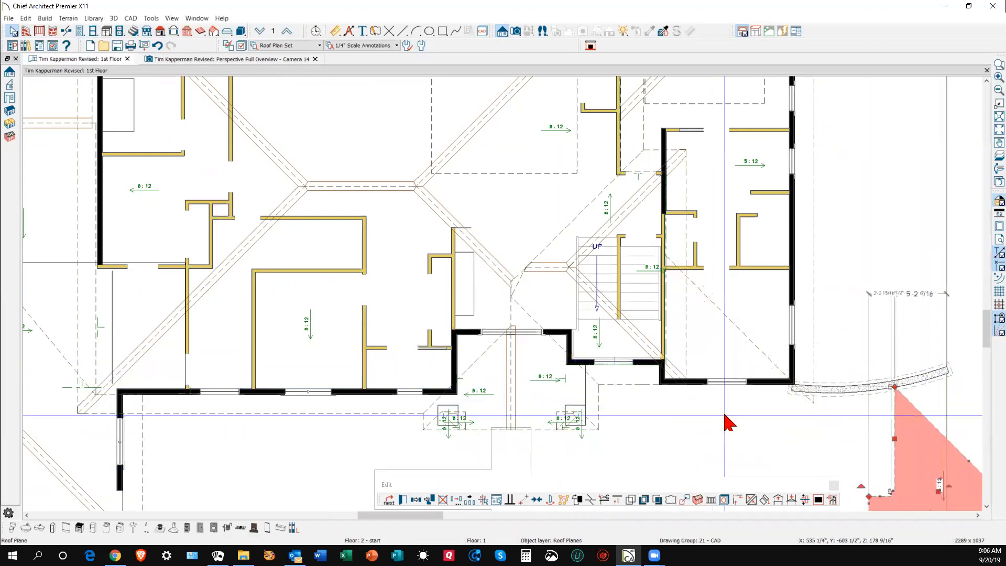
pyautogui.press('Escape')
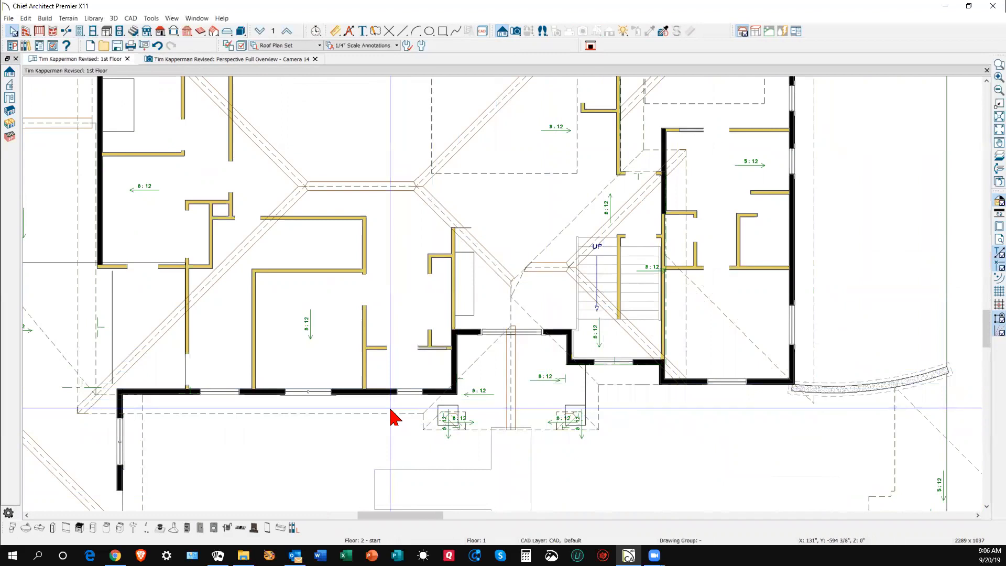
# - Stretch the hip roof plane rightward and break its edge to pull a new corner toward the wing's eave
pyautogui.click(408, 409)
pyautogui.scroll(2, 522, 348)
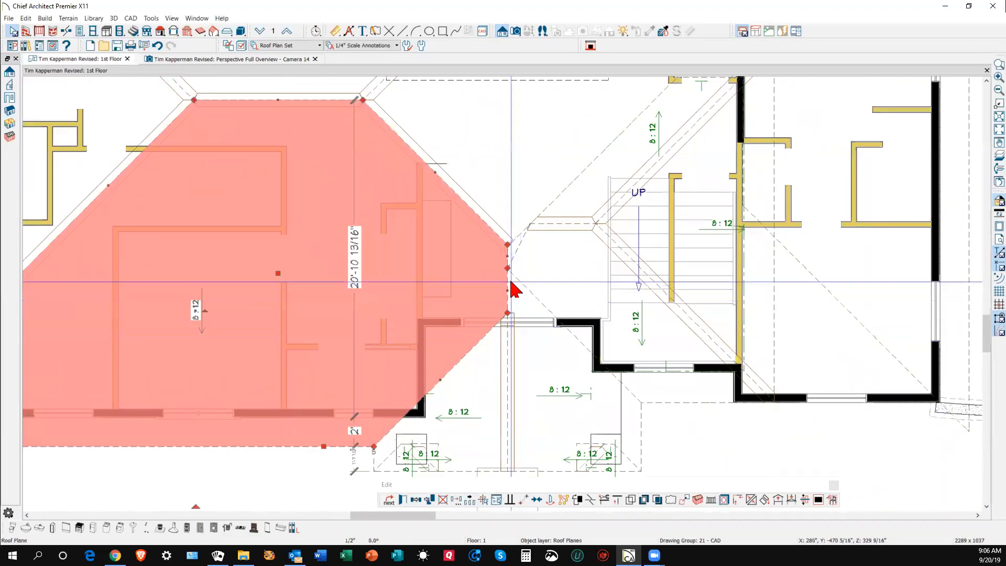
pyautogui.moveTo(507, 268); pyautogui.dragTo(671, 422)
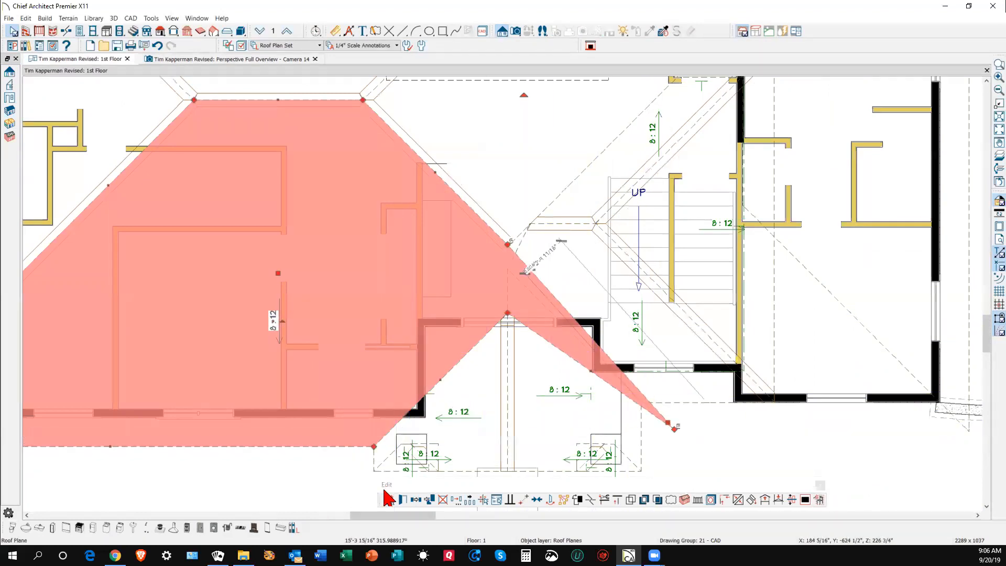
pyautogui.click(589, 499)
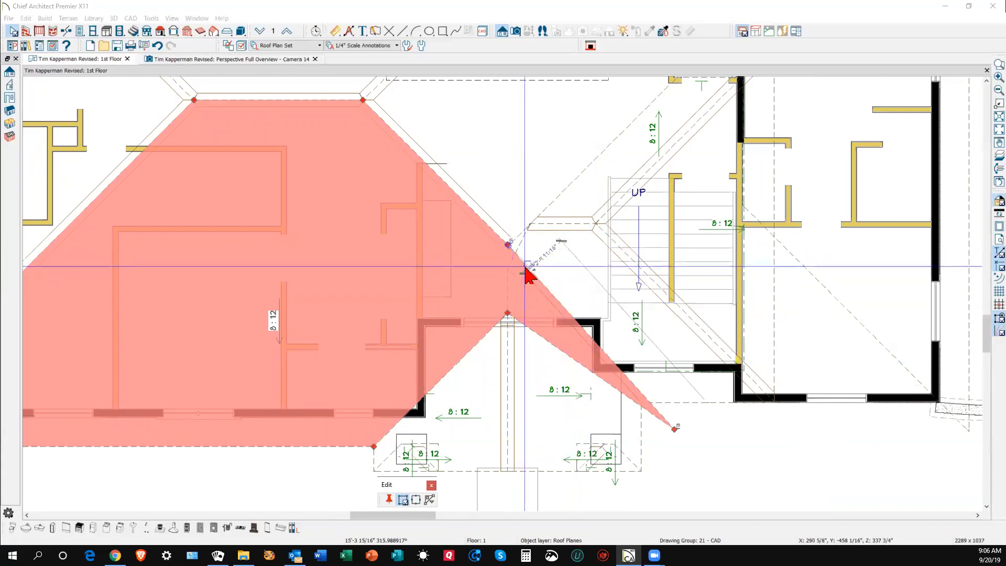
pyautogui.moveTo(511, 253); pyautogui.dragTo(645, 258)
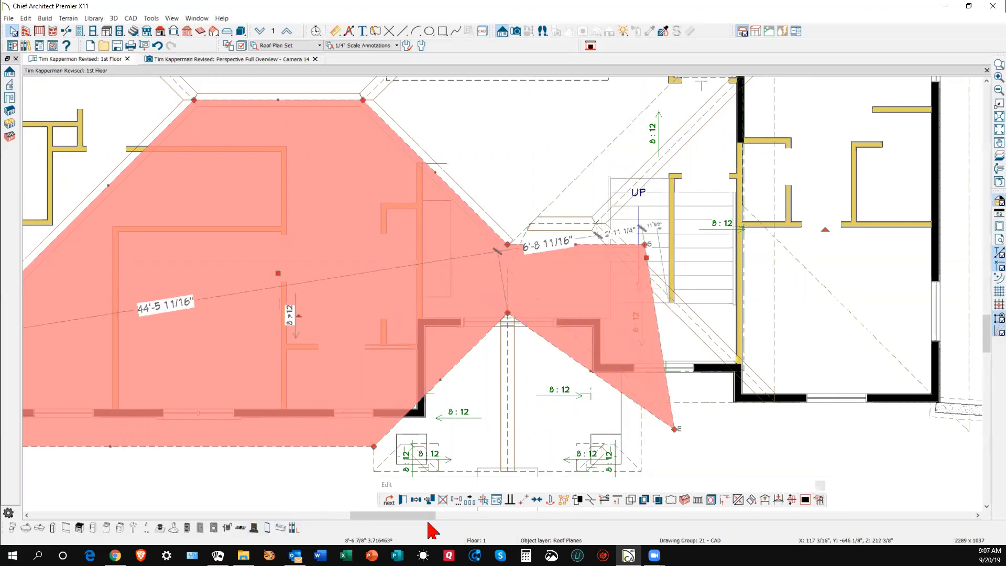
pyautogui.click(592, 499)
pyautogui.click(661, 351)
pyautogui.moveTo(661, 351); pyautogui.dragTo(827, 441)
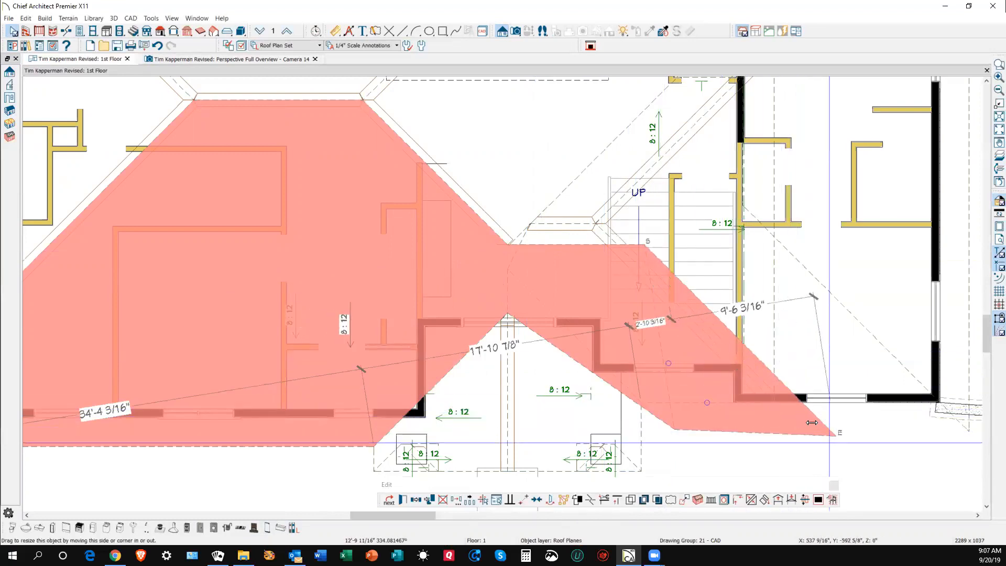
# - Join the extended hip roof plane with the right-side roof plane using Join Roof Planes
pyautogui.press('Escape')
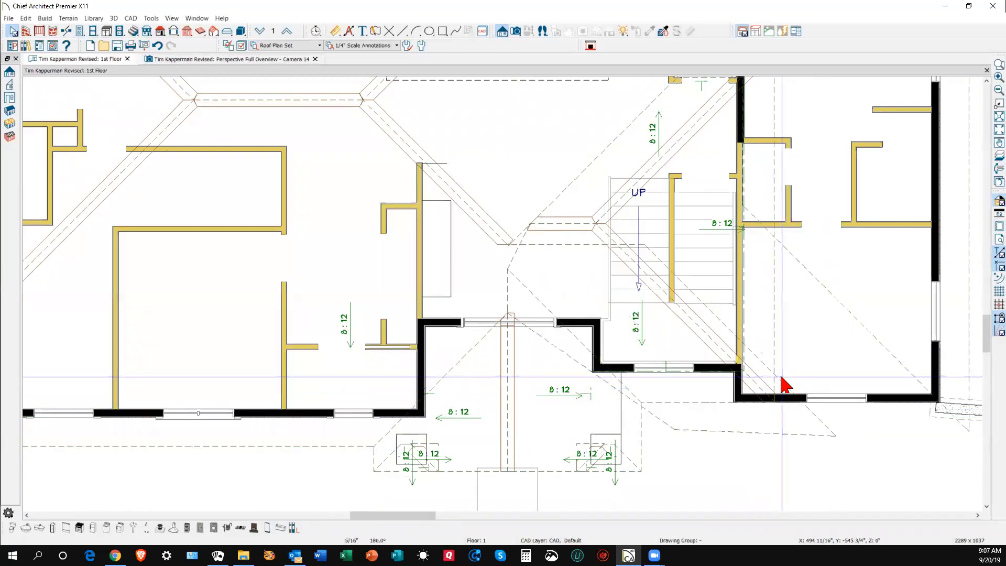
pyautogui.rightClick(783, 382)
pyautogui.click(807, 316)
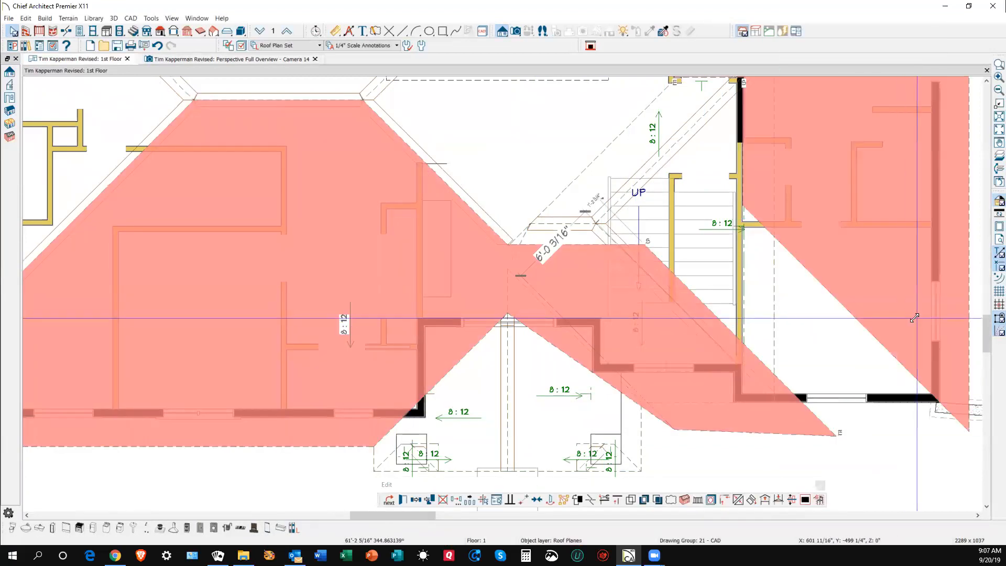
pyautogui.click(880, 339)
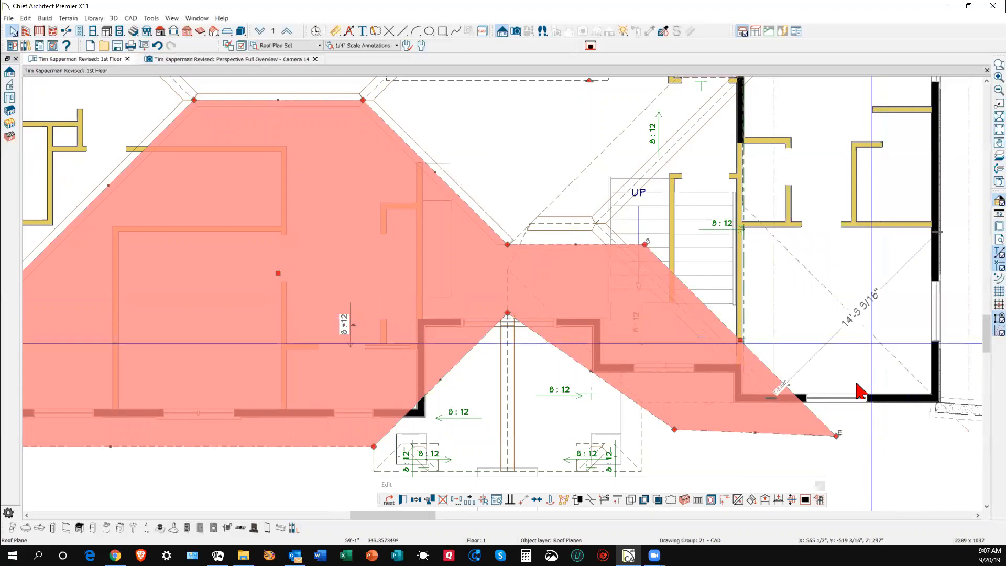
pyautogui.click(738, 499)
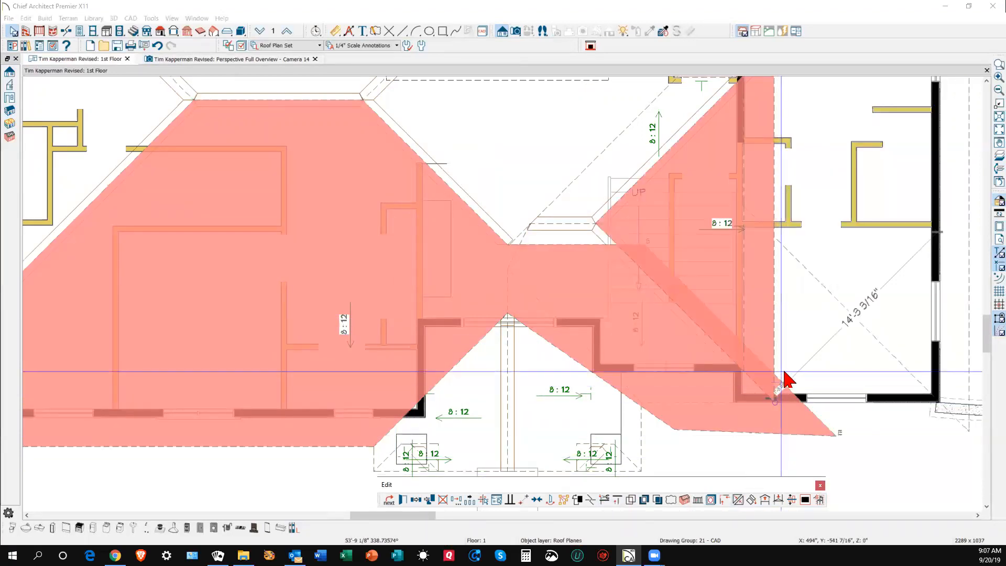
pyautogui.click(802, 386)
pyautogui.scroll(-1, 578, 381)
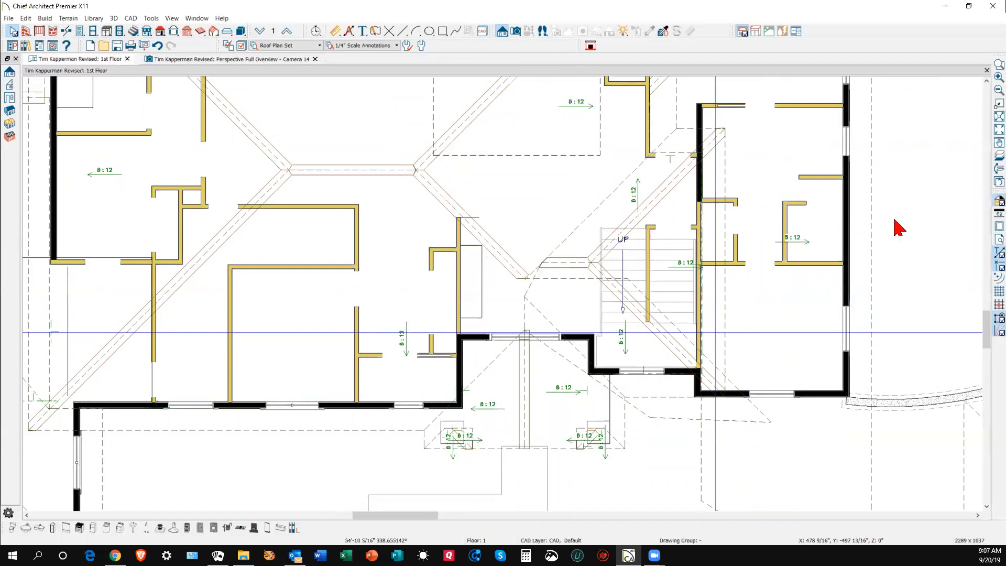
# - Orbit the 3D perspective overview to inspect the joined hip roof from the front
pyautogui.hotkey('ctrl', 'Tab')
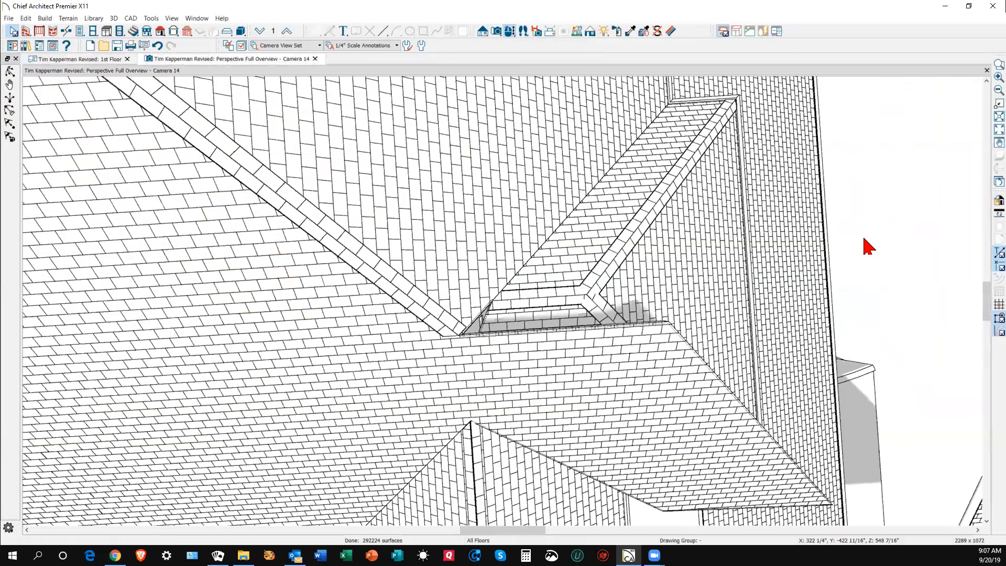
pyautogui.scroll(-2, 586, 211)
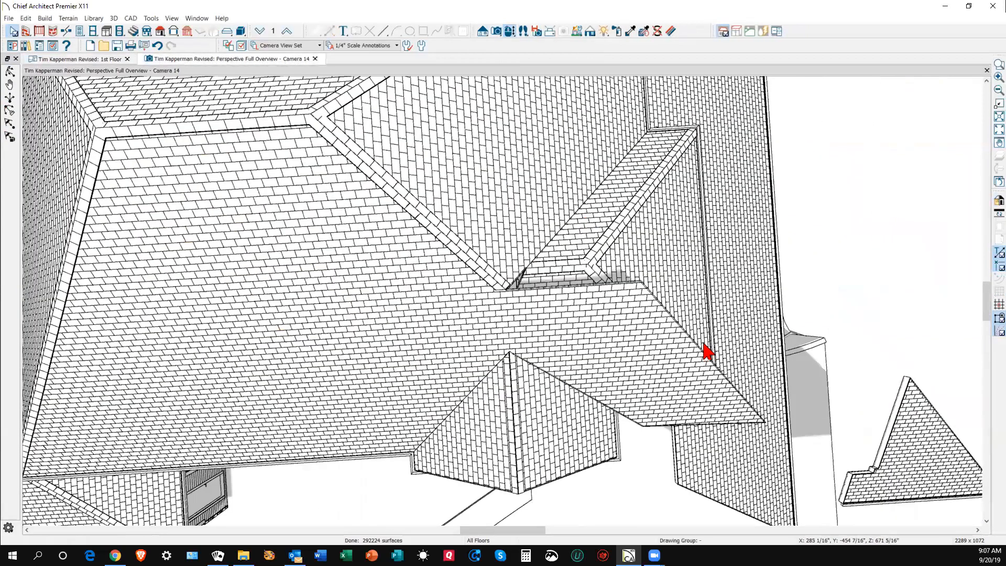
pyautogui.scroll(-2, 653, 247)
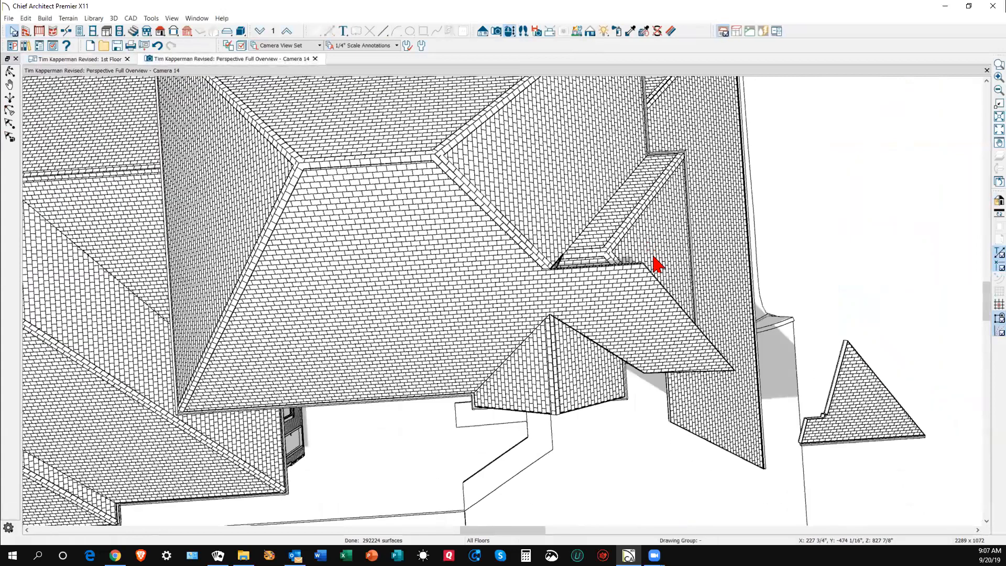
pyautogui.click(10, 72)
pyautogui.moveTo(386, 218); pyautogui.dragTo(429, 148)
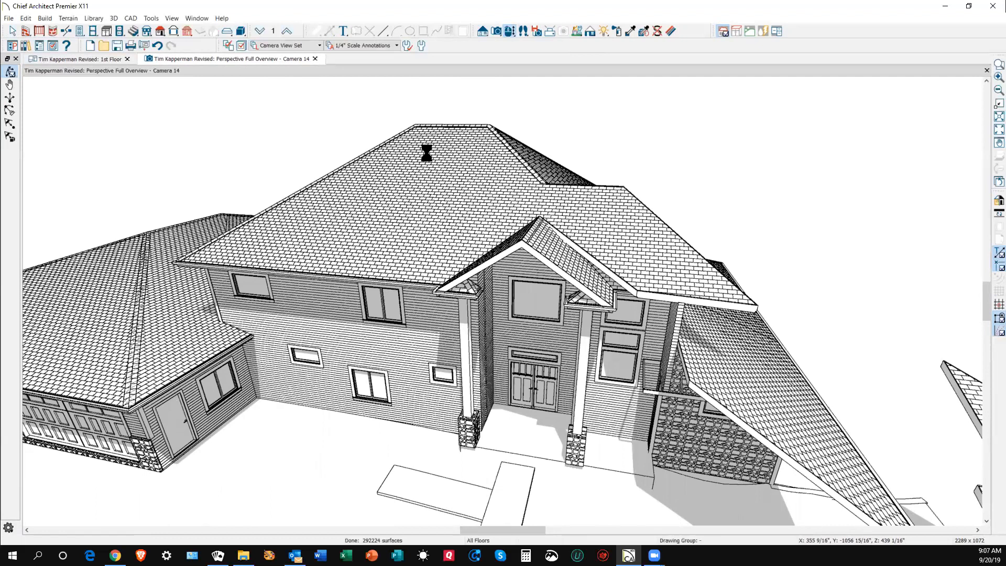
# - Undo the last roof plane change and return to the 1st Floor plan
pyautogui.hotkey('ctrl', 'z')
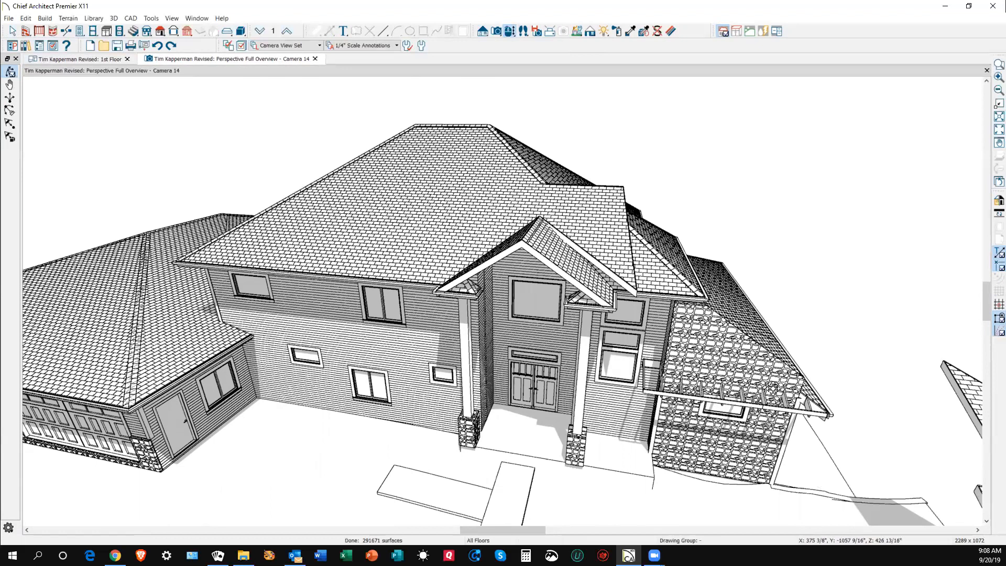
pyautogui.scroll(-2, 649, 329)
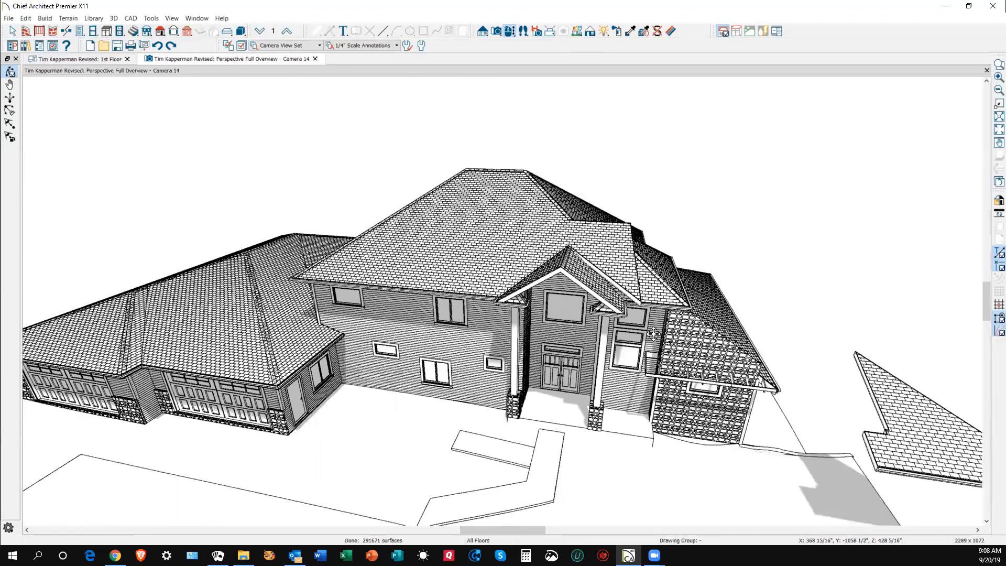
pyautogui.scroll(-1, 653, 334)
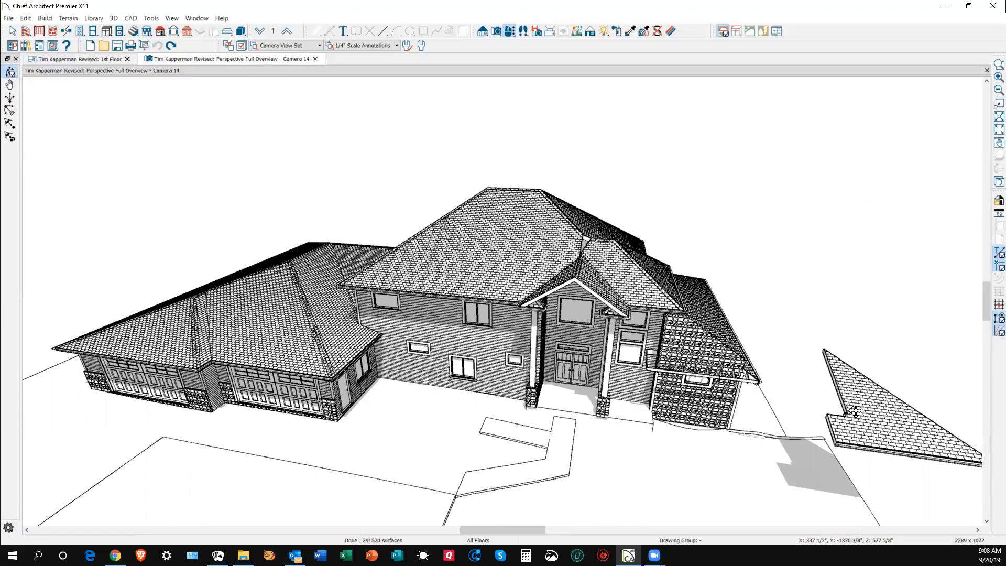
pyautogui.hotkey('ctrl', 'Tab')
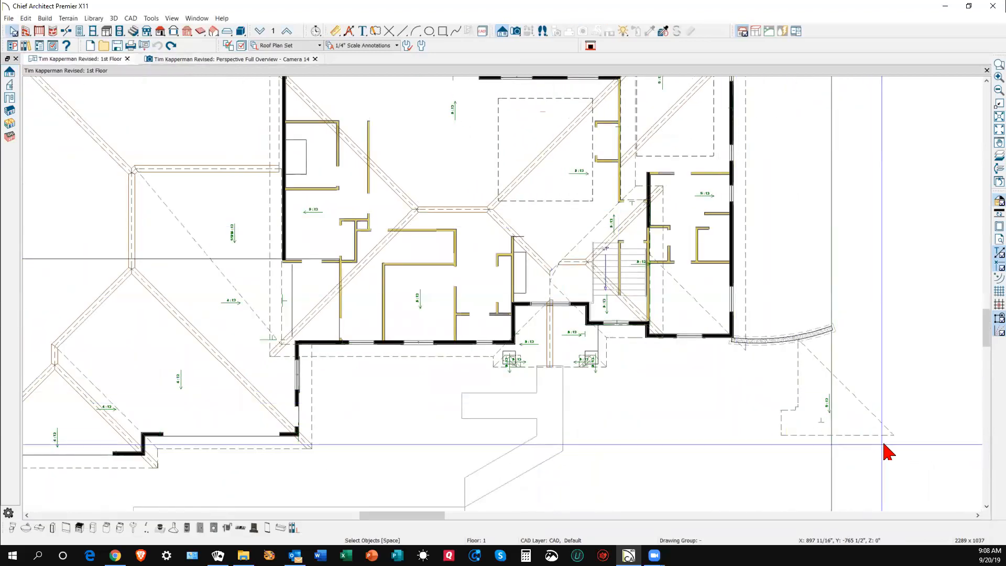
# - Move the triangular roof plane point to point onto the house corner
pyautogui.scroll(1, 885, 443)
pyautogui.click(889, 434)
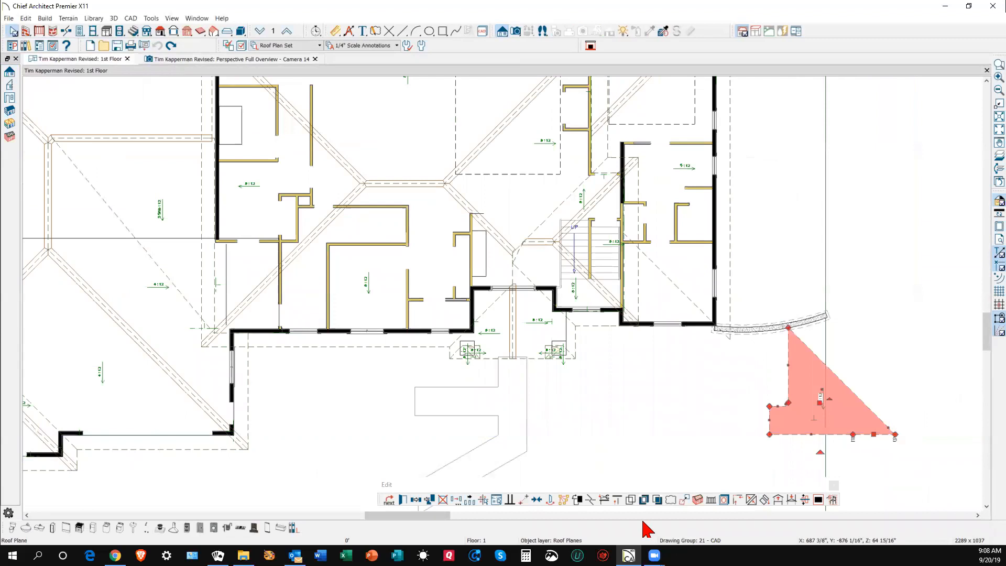
pyautogui.click(524, 496)
pyautogui.click(895, 434)
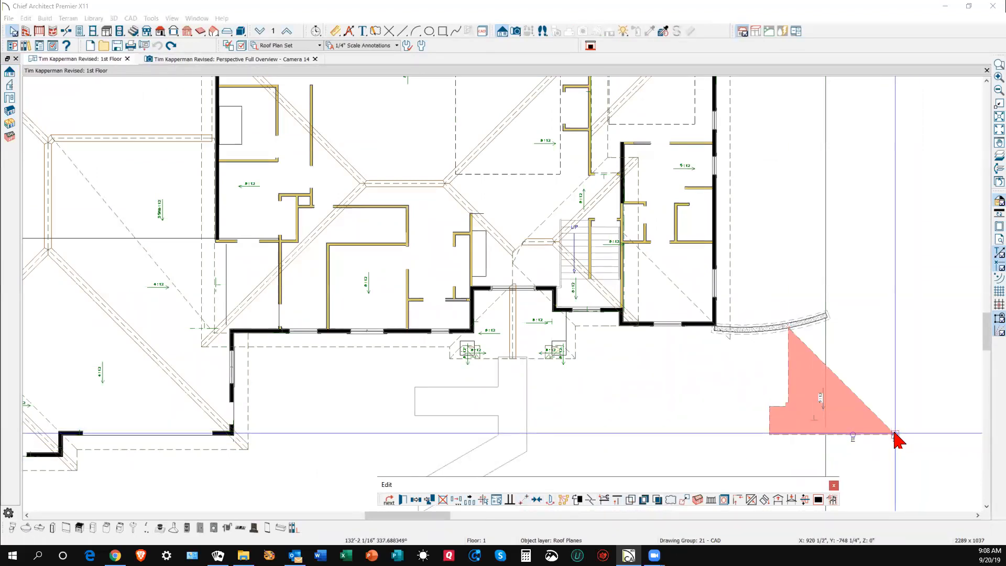
pyautogui.click(729, 336)
pyautogui.click(793, 399)
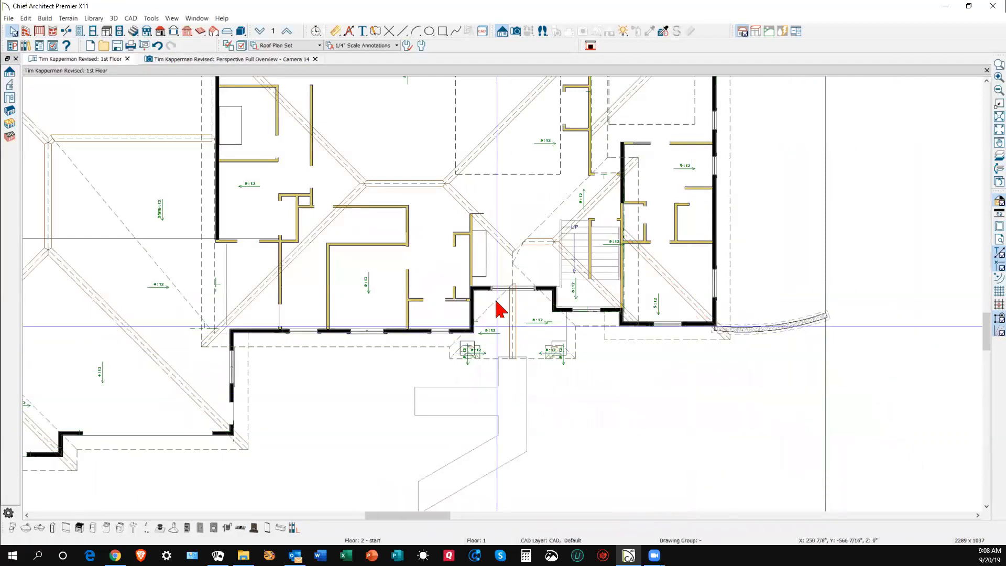
# - Delete the narrow diagonal roof plane
pyautogui.scroll(3, 525, 294)
pyautogui.click(616, 338)
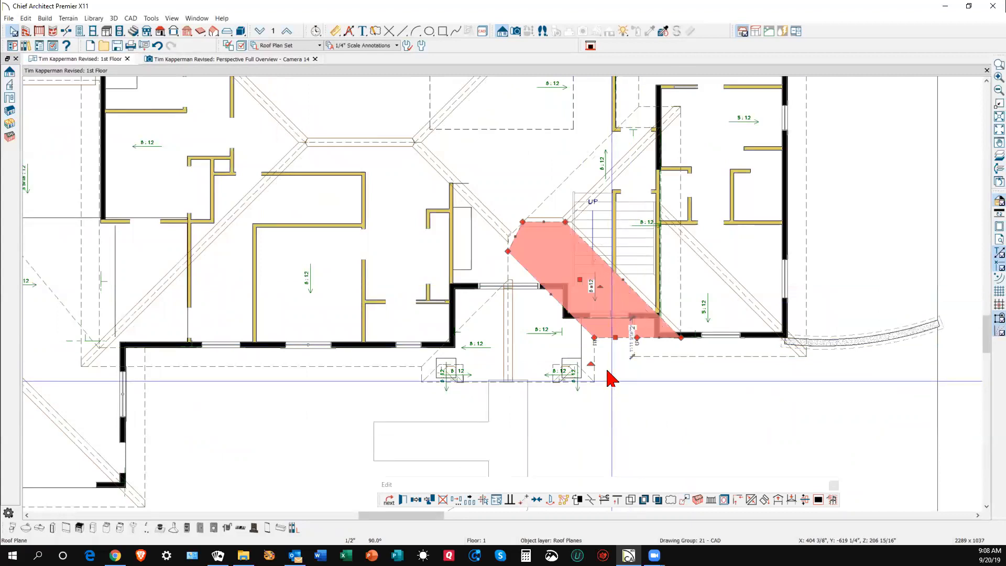
pyautogui.press('Delete')
pyautogui.scroll(1, 489, 285)
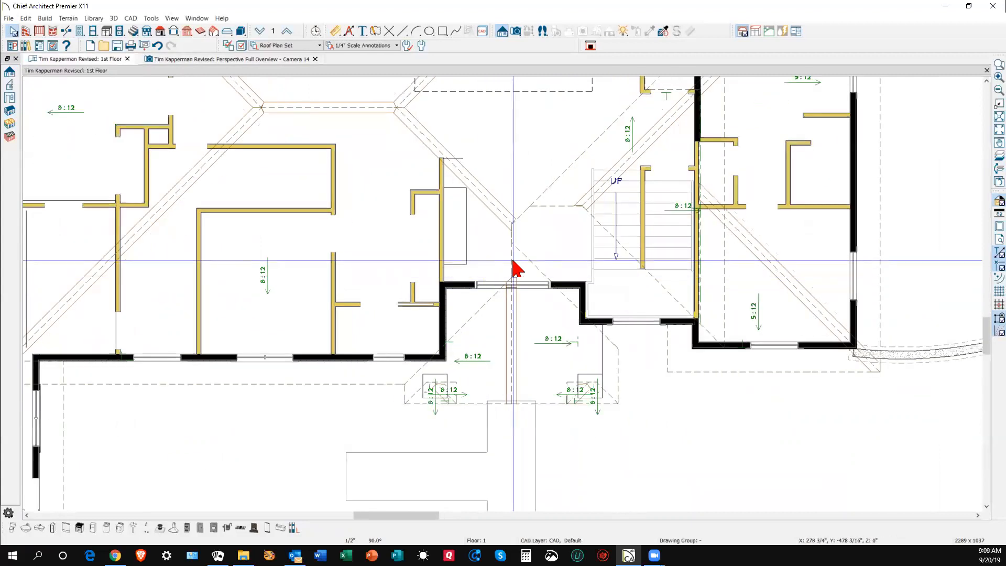
# - Stretch the large left hip roof plane's right side out across the entry
pyautogui.click(513, 260)
pyautogui.click(384, 383)
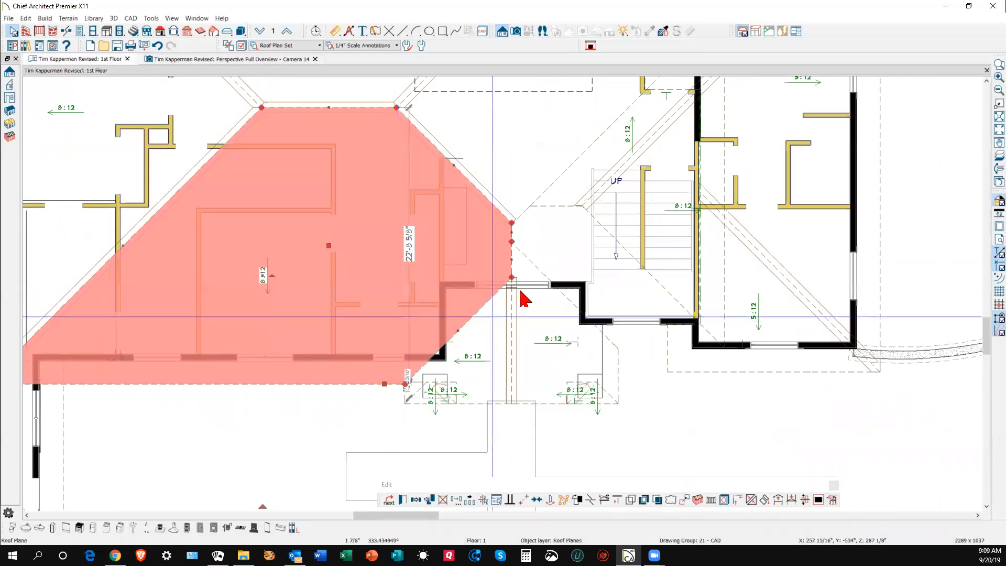
pyautogui.moveTo(512, 242); pyautogui.dragTo(619, 350)
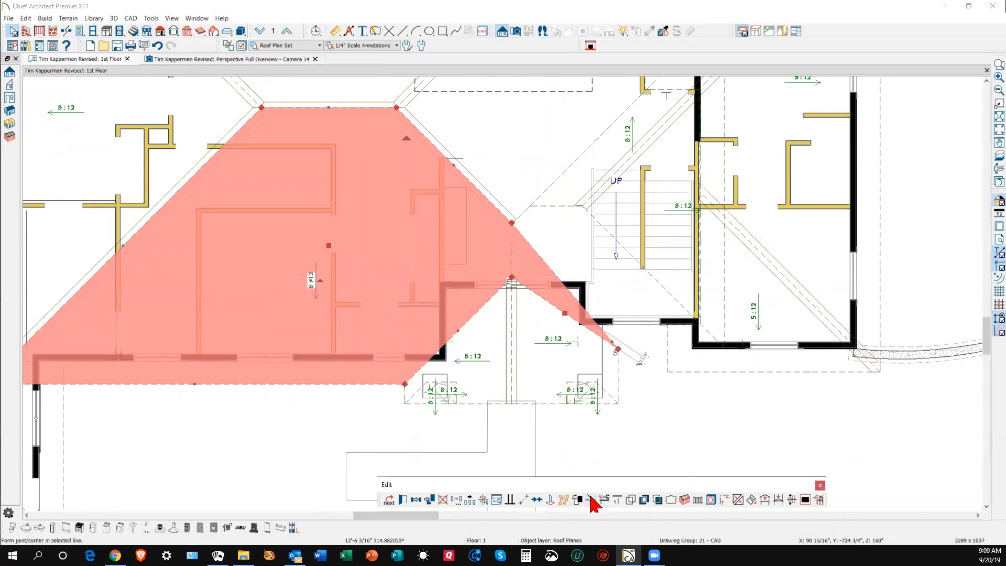
pyautogui.moveTo(618, 350); pyautogui.dragTo(617, 353)
# - Add break points on the hip plane's edges and reshape the corner above the stair
pyautogui.click(556, 275)
pyautogui.moveTo(557, 275); pyautogui.dragTo(723, 345)
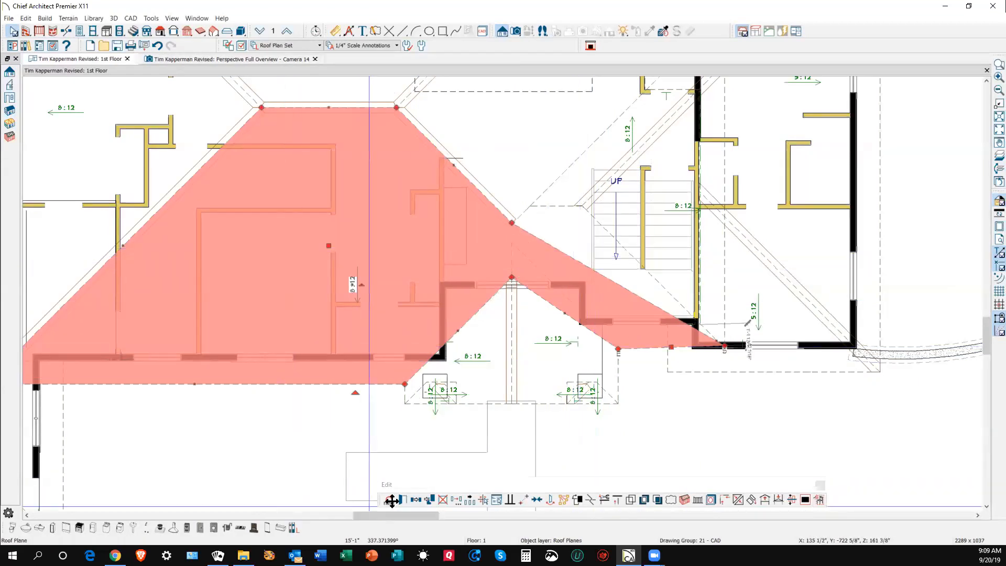
pyautogui.click(602, 498)
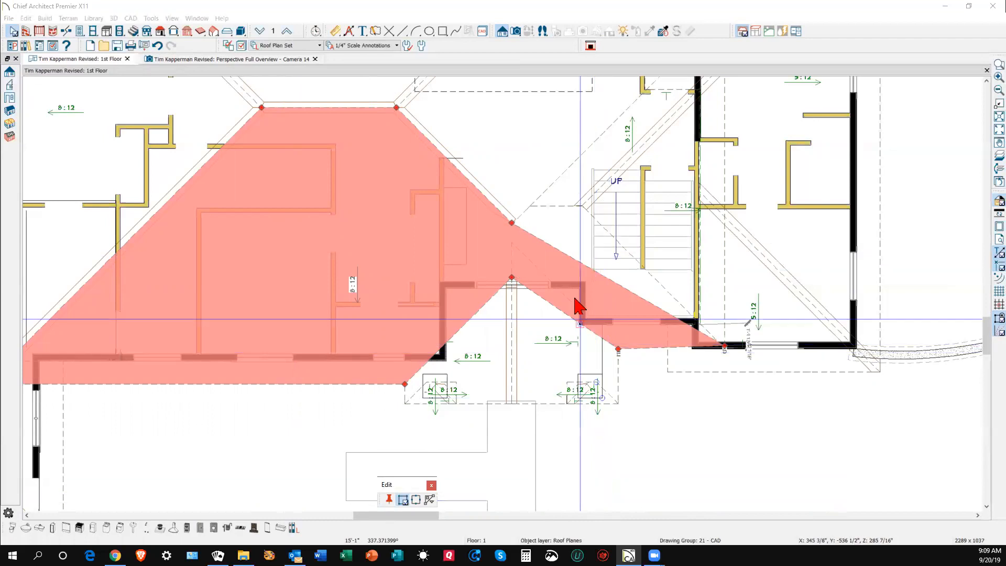
pyautogui.click(567, 255)
pyautogui.moveTo(569, 256); pyautogui.dragTo(582, 222)
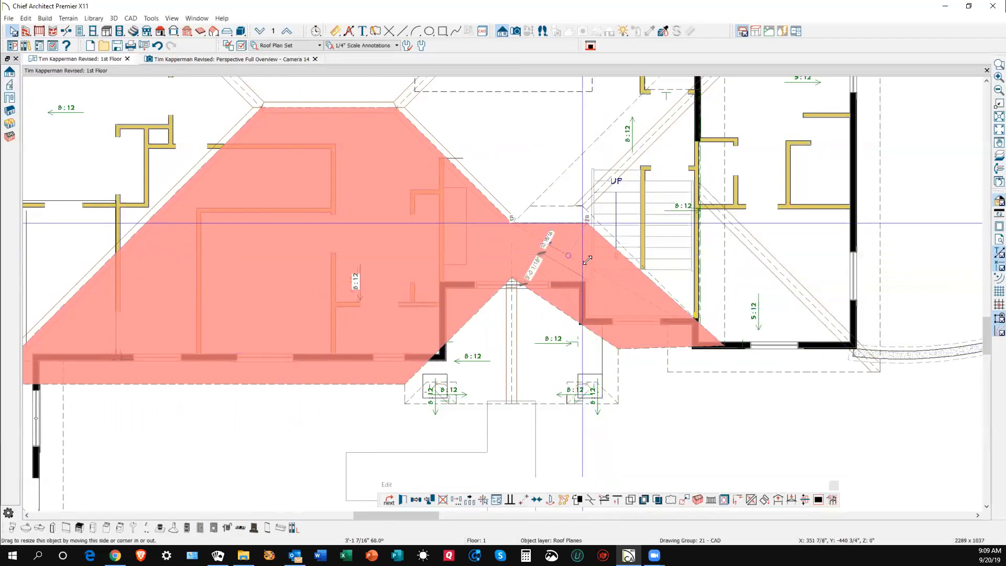
pyautogui.press('Escape')
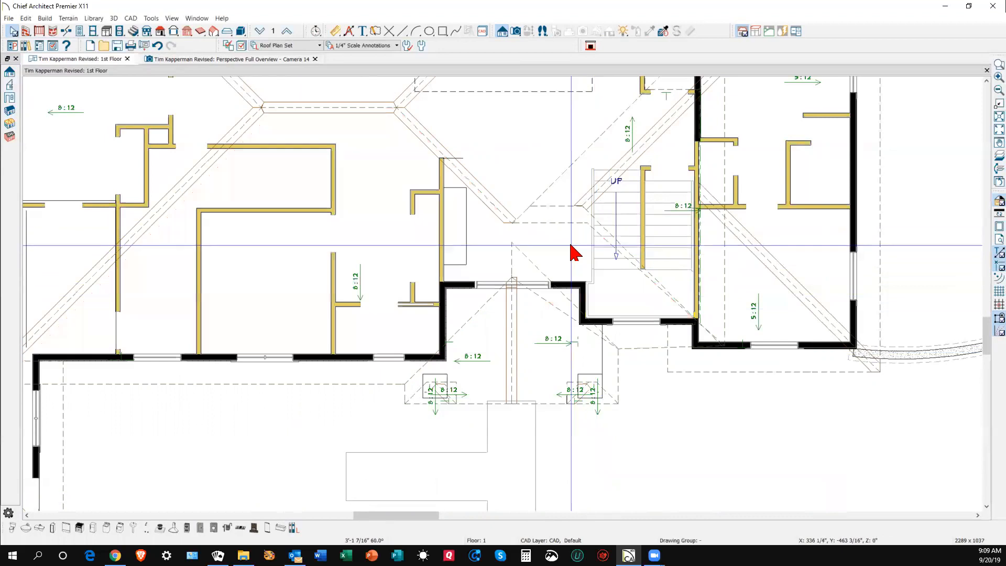
# - Join the hip plane with the adjacent roof plane
pyautogui.rightClick(657, 289)
pyautogui.click(684, 317)
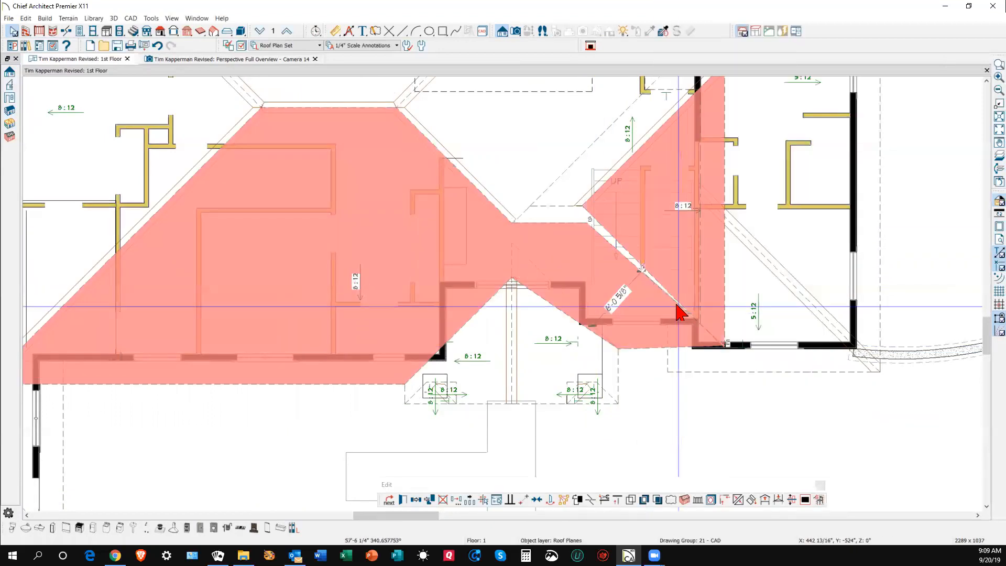
pyautogui.click(676, 304)
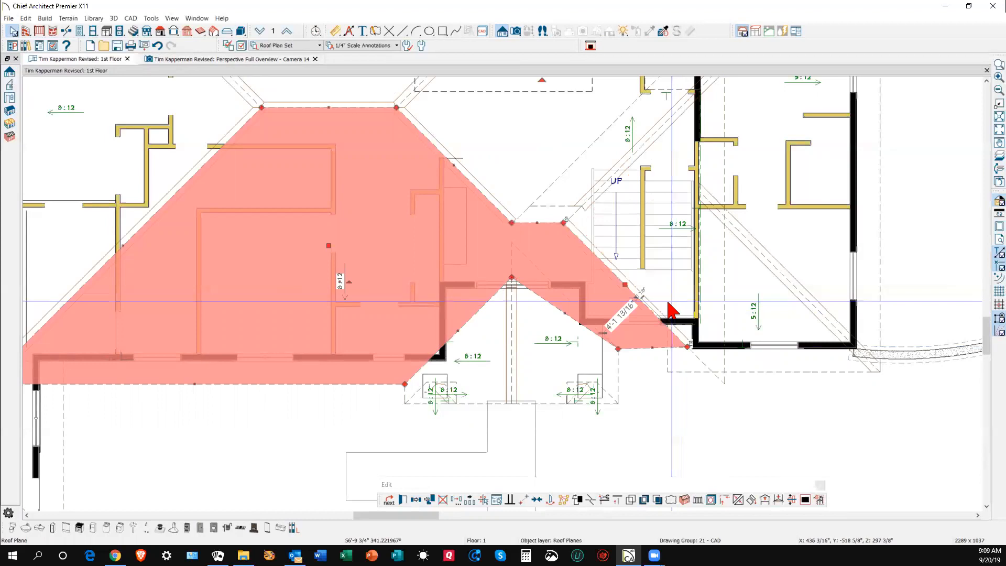
pyautogui.press('Escape')
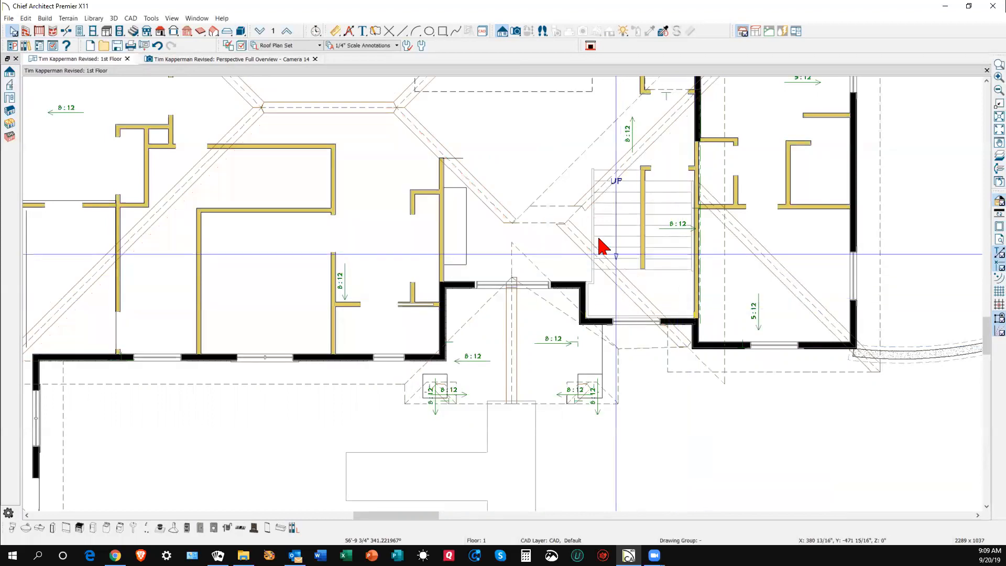
# - Join the hip plane with the upper roof plane
pyautogui.rightClick(548, 209)
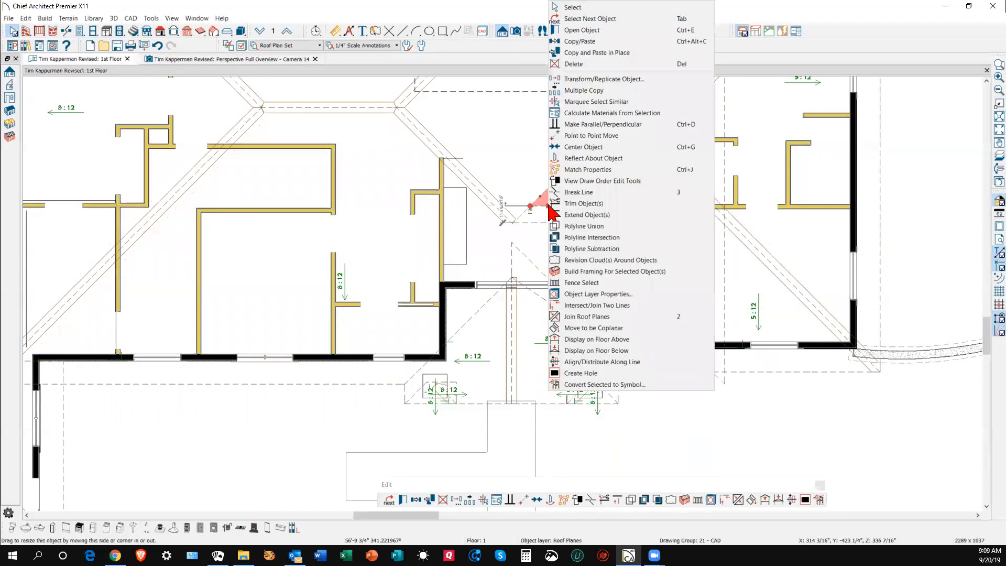
pyautogui.click(570, 316)
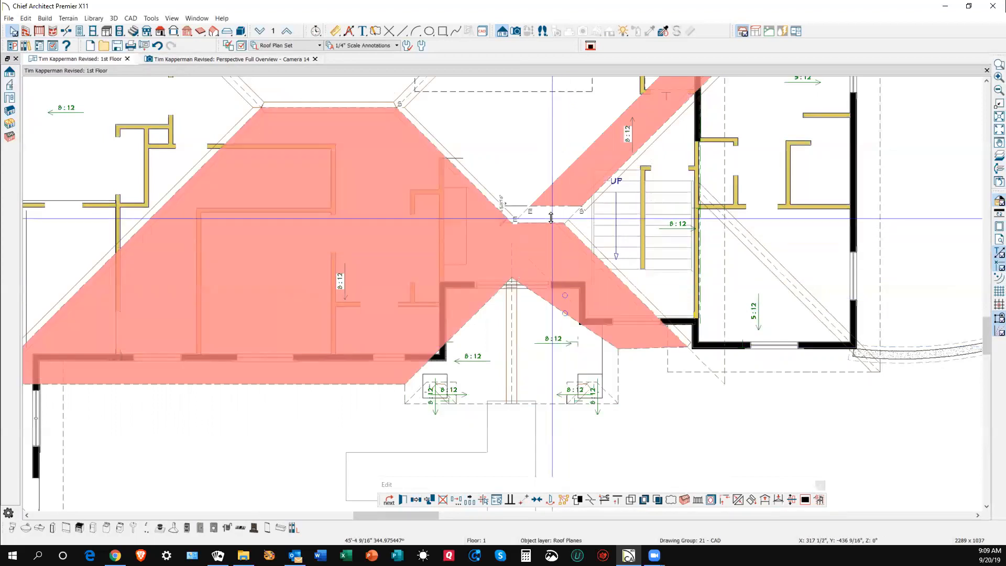
pyautogui.press('Escape')
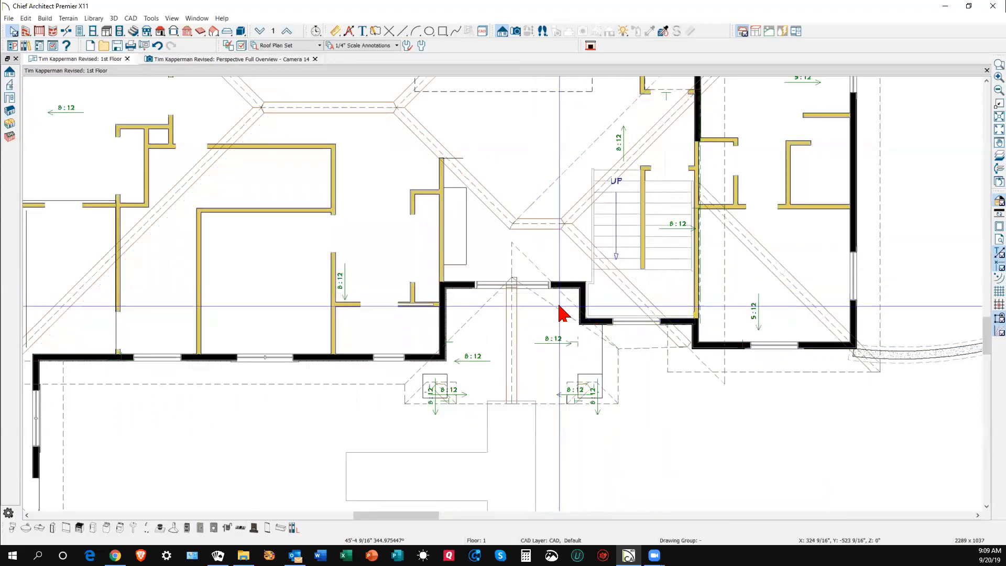
pyautogui.rightClick(559, 310)
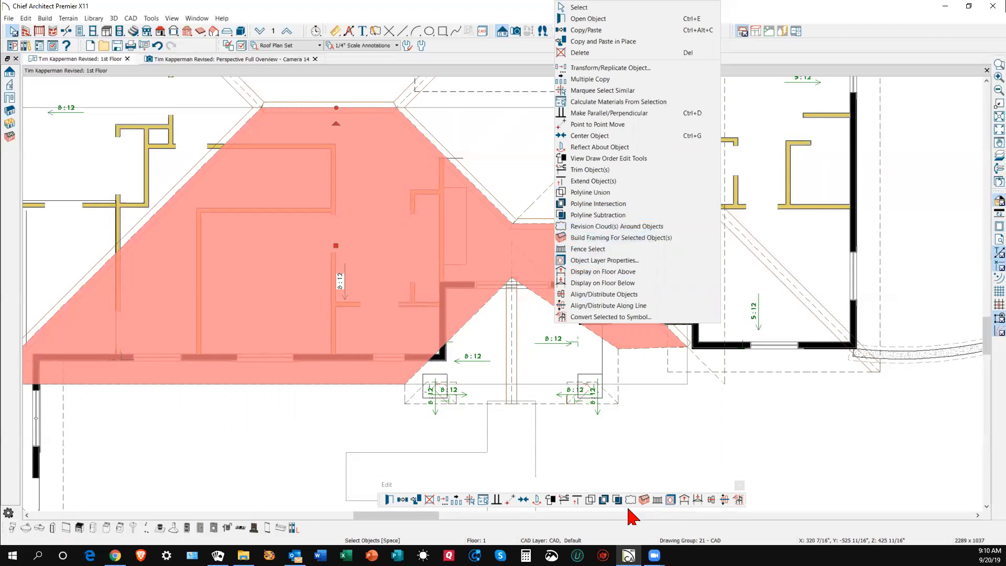
pyautogui.click(522, 451)
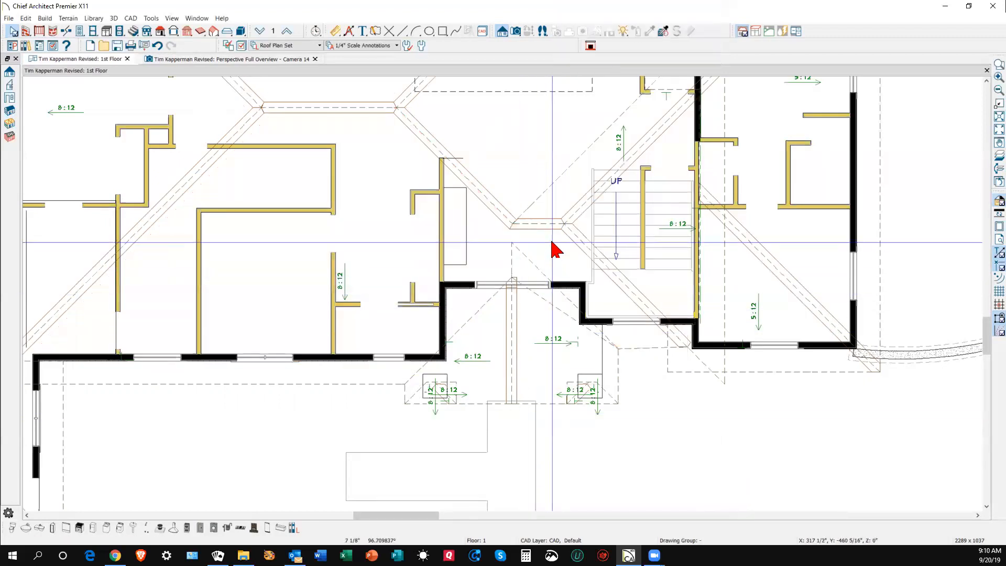
# - Join the triangular roof plane below the entry into the large hip plane
pyautogui.click(547, 335)
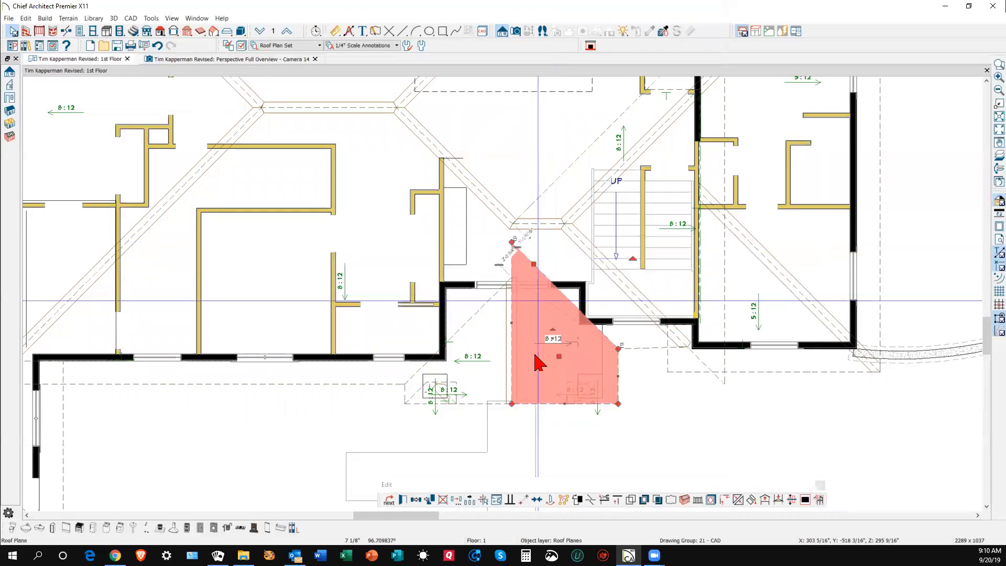
pyautogui.click(738, 499)
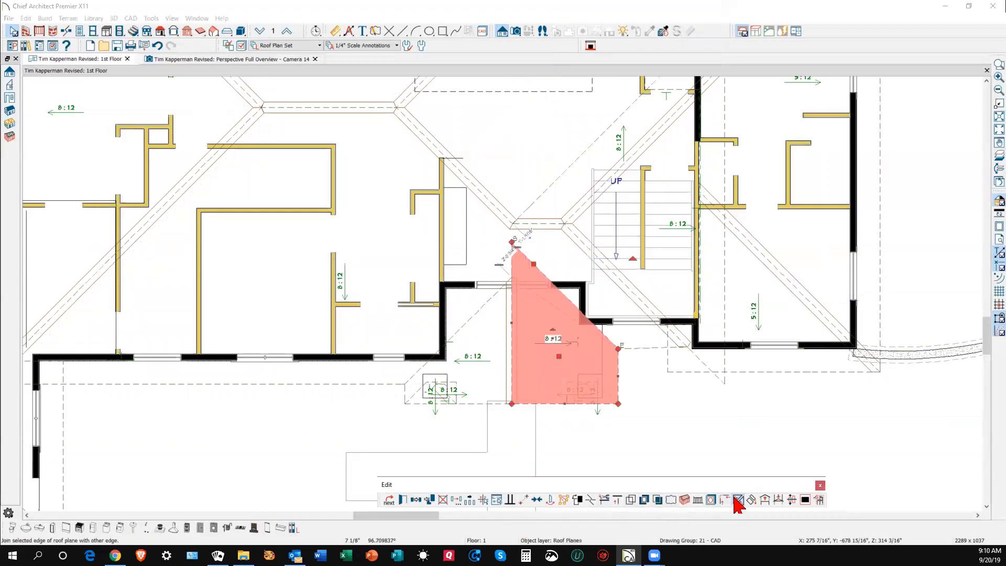
pyautogui.click(578, 326)
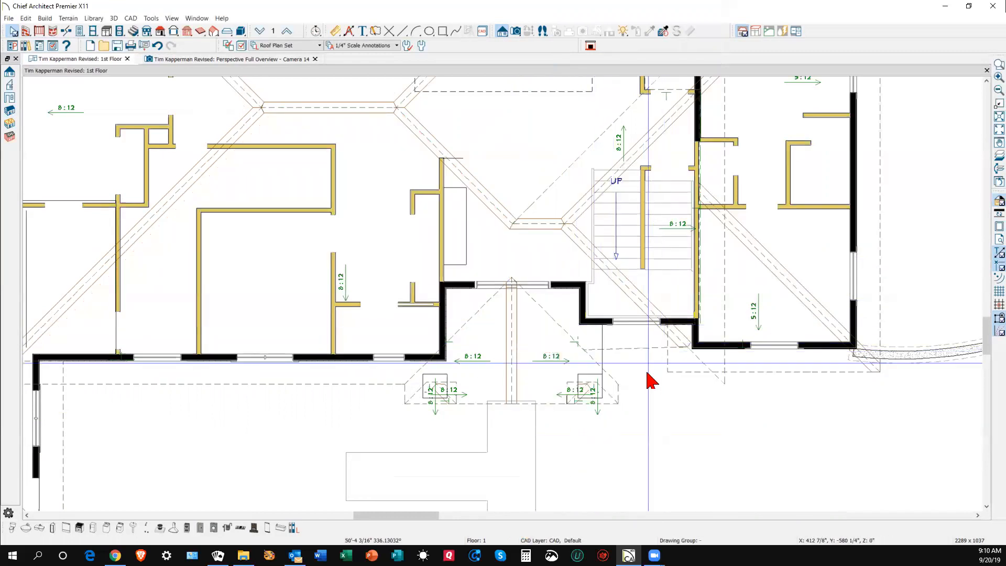
# - Make the hip plane's edge parallel to the wall and drag its lower eave to match the others
pyautogui.click(641, 352)
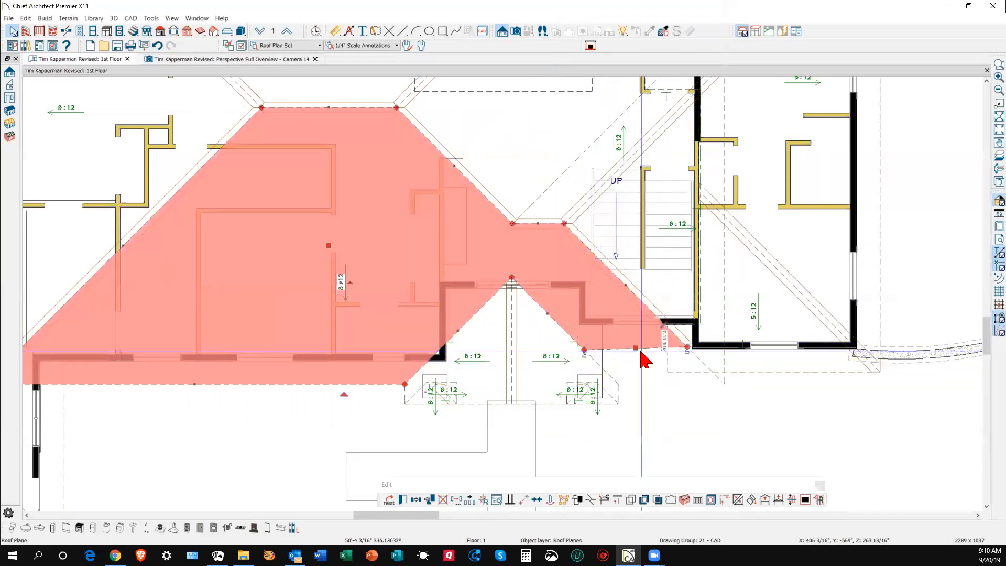
pyautogui.click(512, 499)
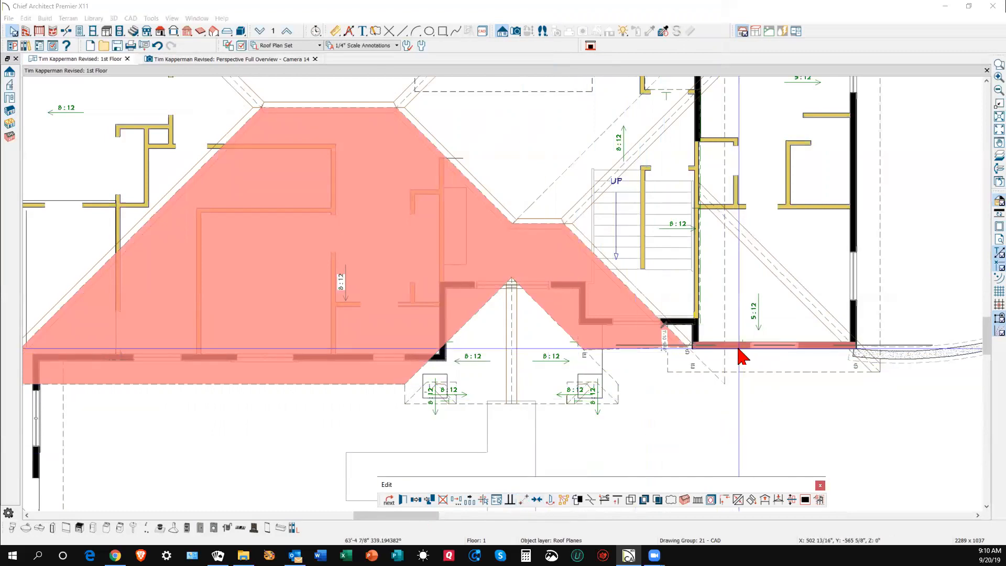
pyautogui.click(812, 451)
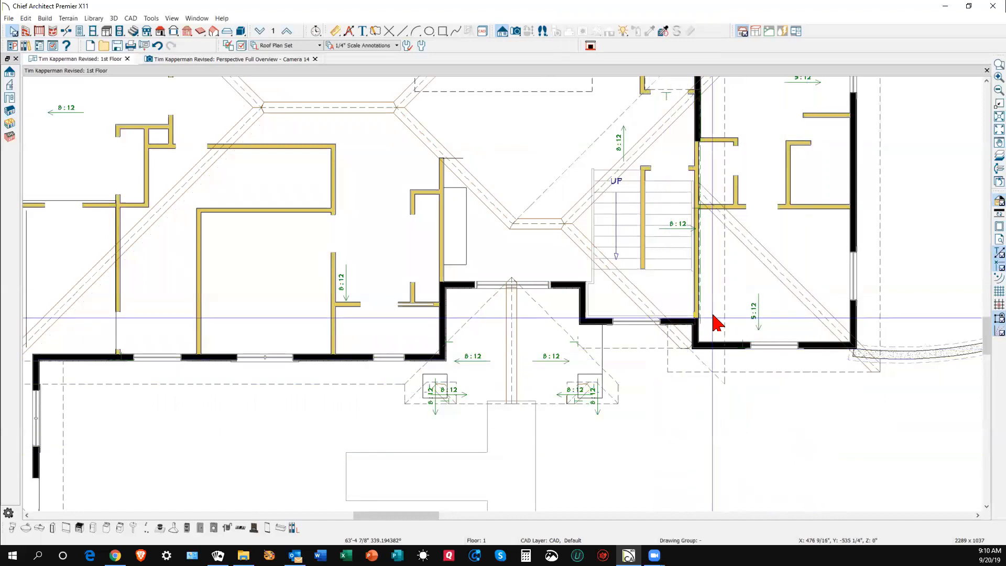
pyautogui.click(637, 356)
pyautogui.moveTo(637, 356); pyautogui.dragTo(725, 384)
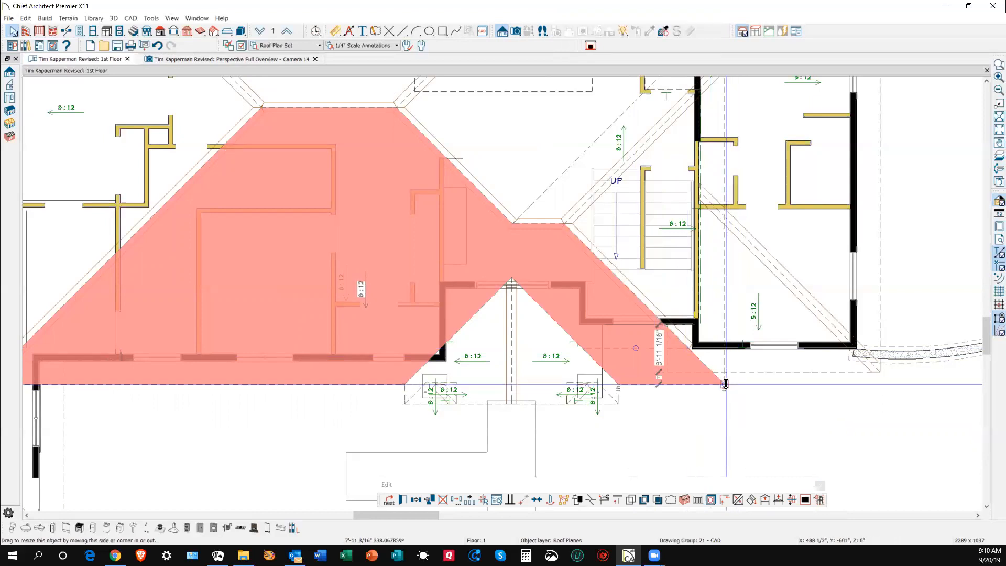
pyautogui.click(730, 426)
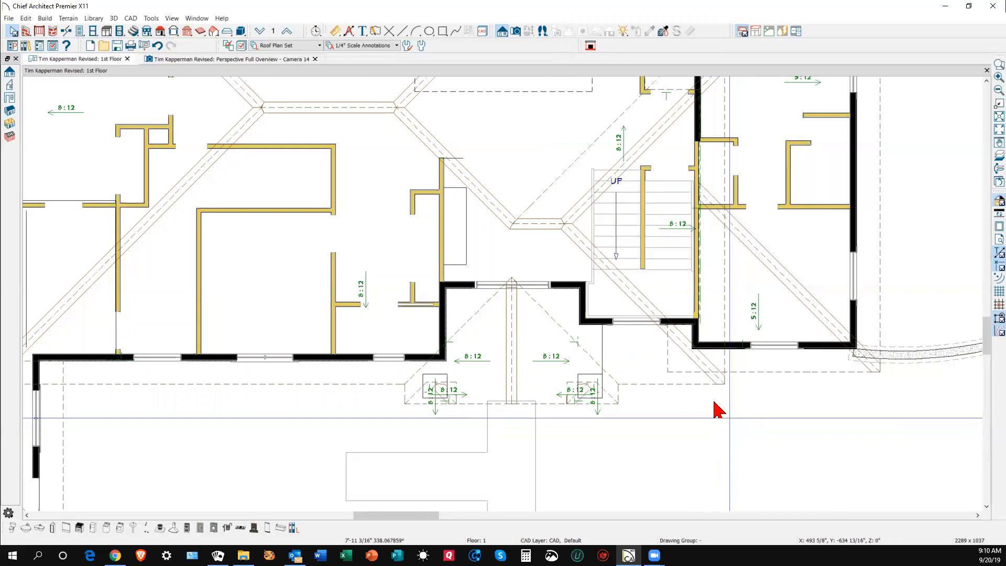
pyautogui.hotkey('ctrl', 'Tab')
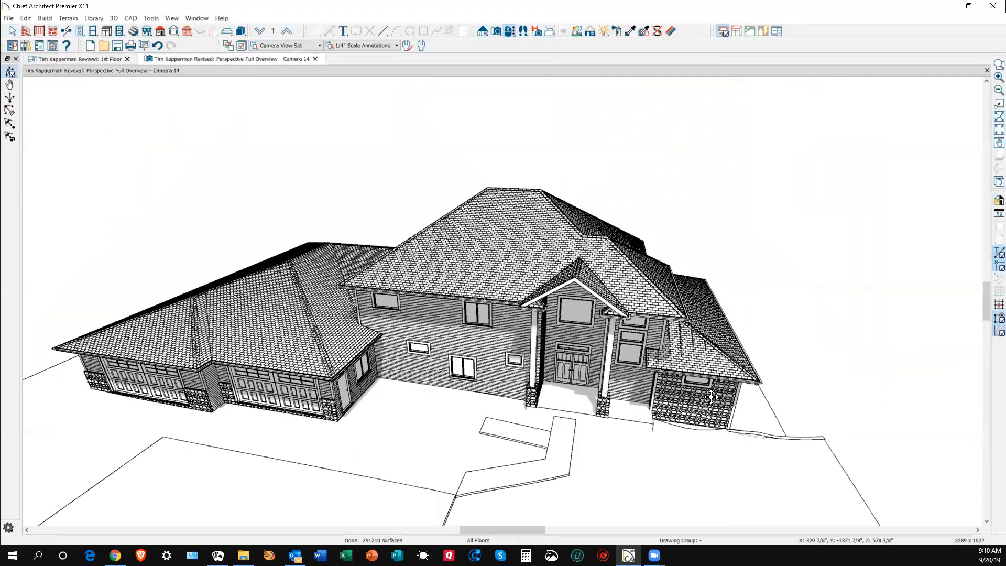
# - Orbit the Camera 14 perspective to inspect the reshaped roof from the front and left side, then close it
pyautogui.moveTo(644, 336); pyautogui.dragTo(656, 317)
pyautogui.moveTo(618, 322)
pyautogui.mouseDown()
pyautogui.moveTo(665, 335)
pyautogui.moveTo(665, 369)
pyautogui.moveTo(650, 300)
pyautogui.moveTo(669, 269)
pyautogui.mouseUp()
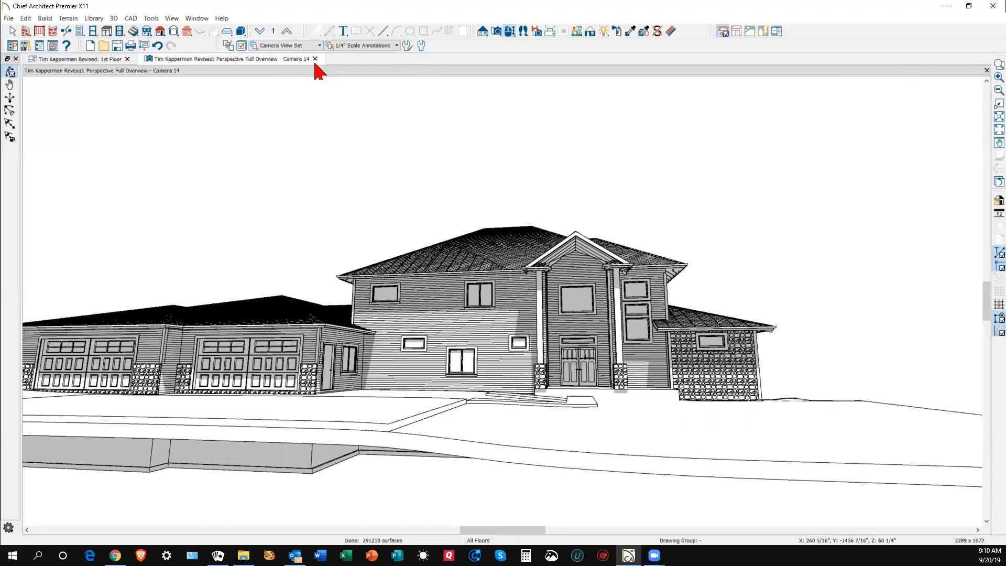
pyautogui.hotkey('ctrl', 'w')
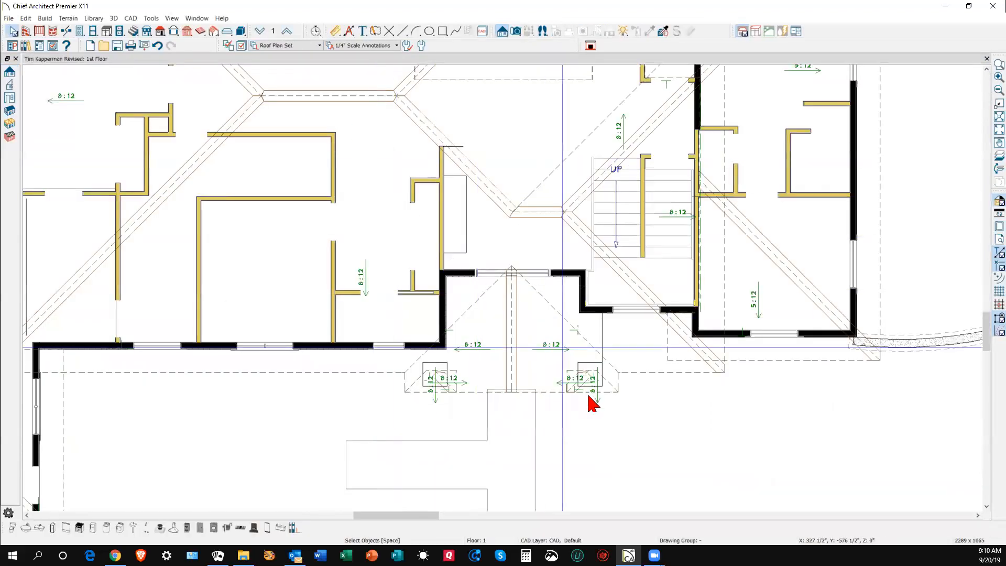
pyautogui.click(382, 378)
pyautogui.scroll(6, 397, 383)
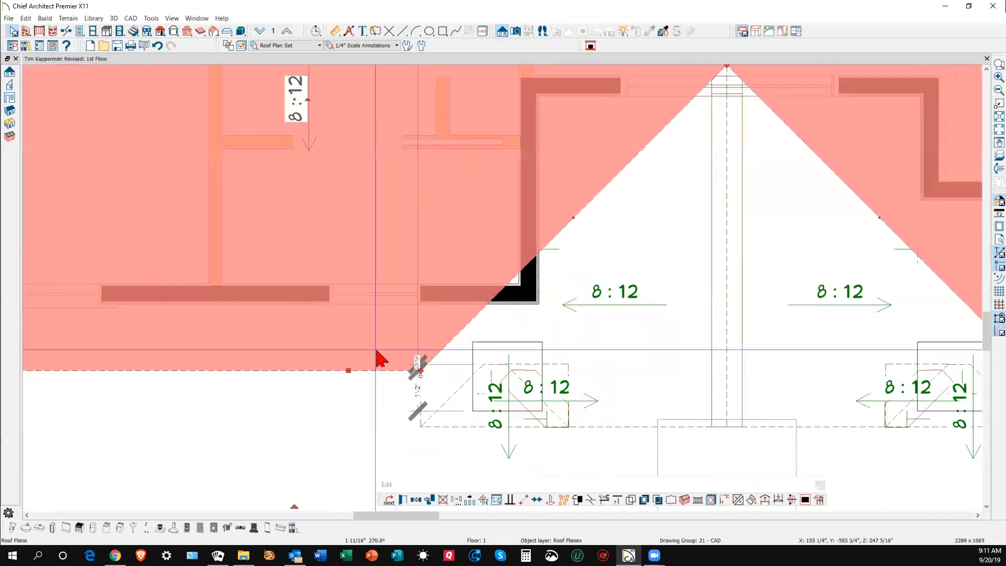
pyautogui.click(304, 388)
pyautogui.click(300, 380)
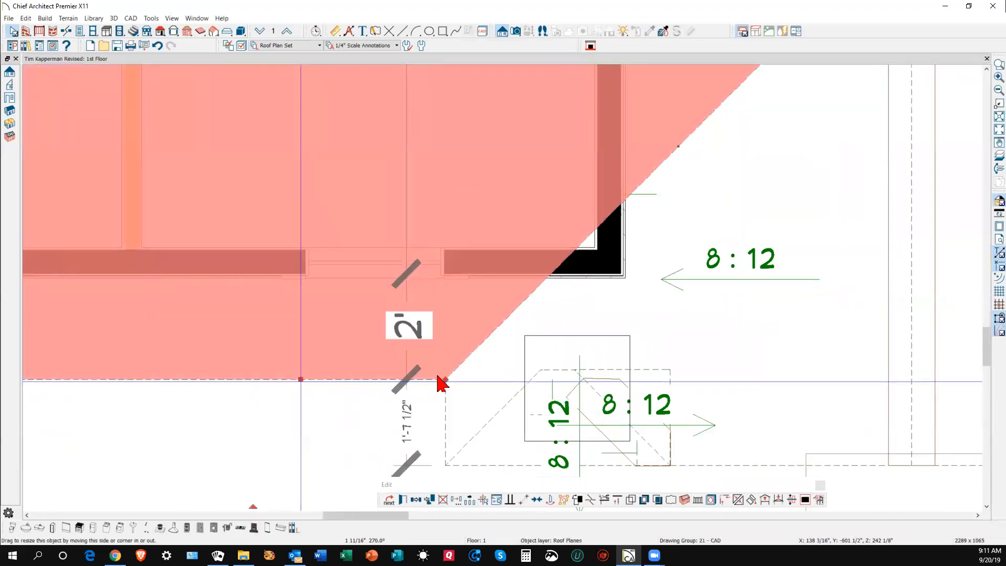
pyautogui.scroll(-4, 225, 304)
pyautogui.scroll(-1, 687, 356)
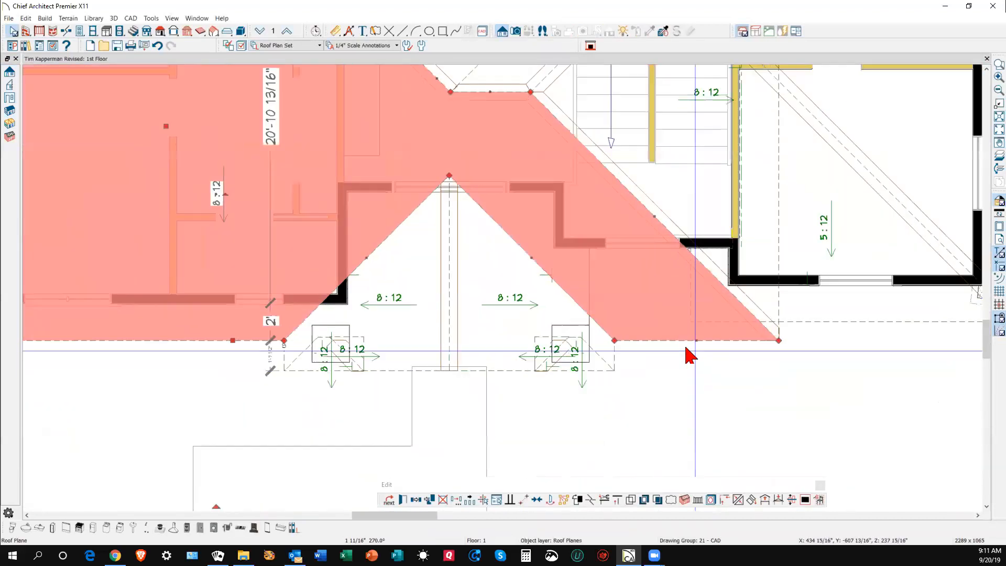
pyautogui.scroll(1, 686, 348)
pyautogui.click(661, 340)
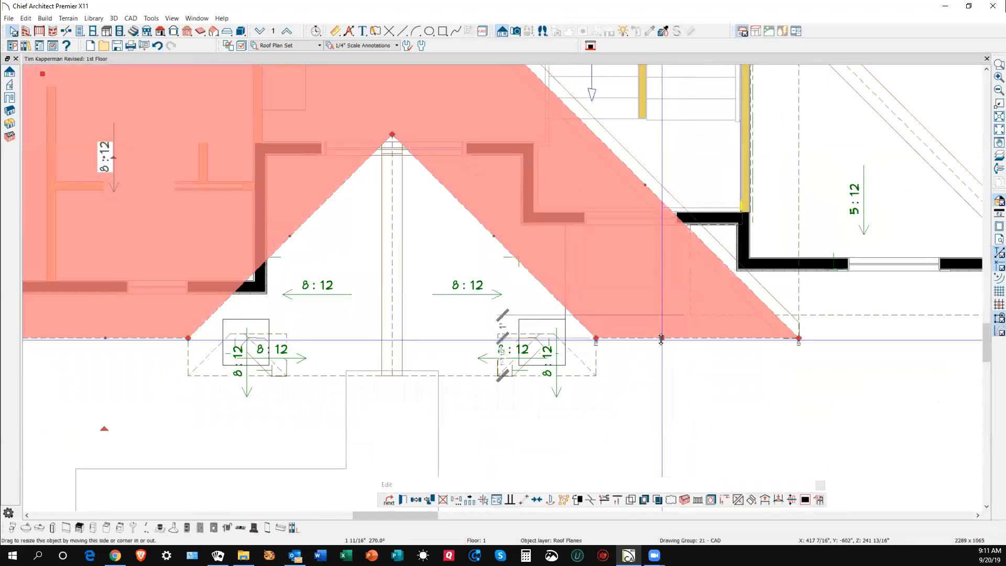
pyautogui.press('Escape')
pyautogui.click(334, 31)
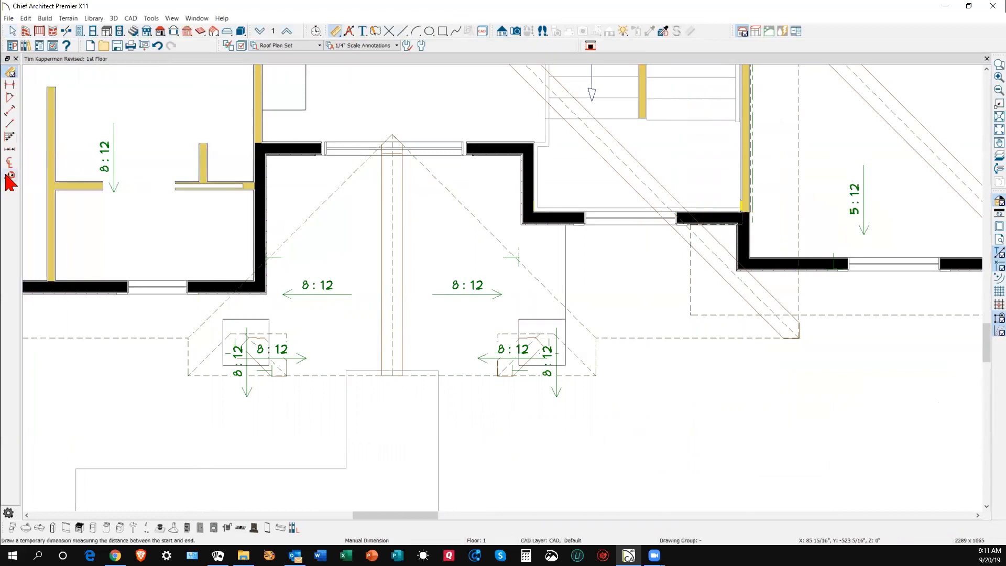
pyautogui.click(11, 176)
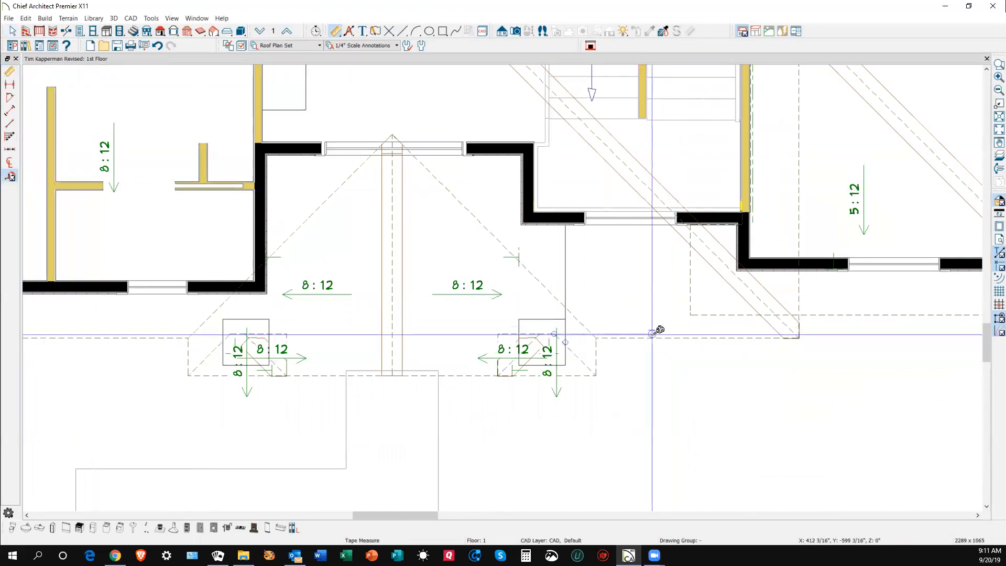
pyautogui.moveTo(655, 334); pyautogui.dragTo(658, 225)
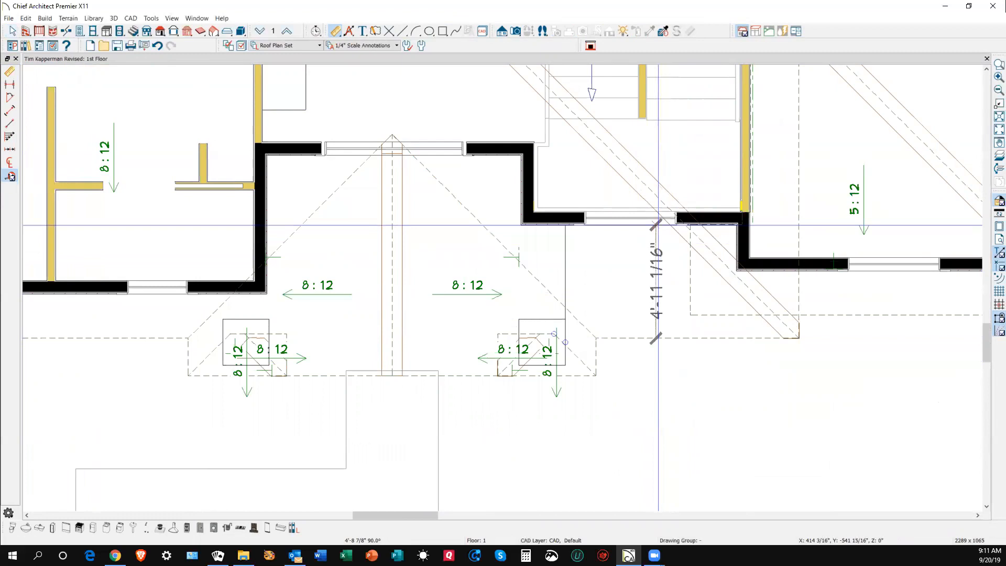
pyautogui.moveTo(658, 226); pyautogui.dragTo(659, 228)
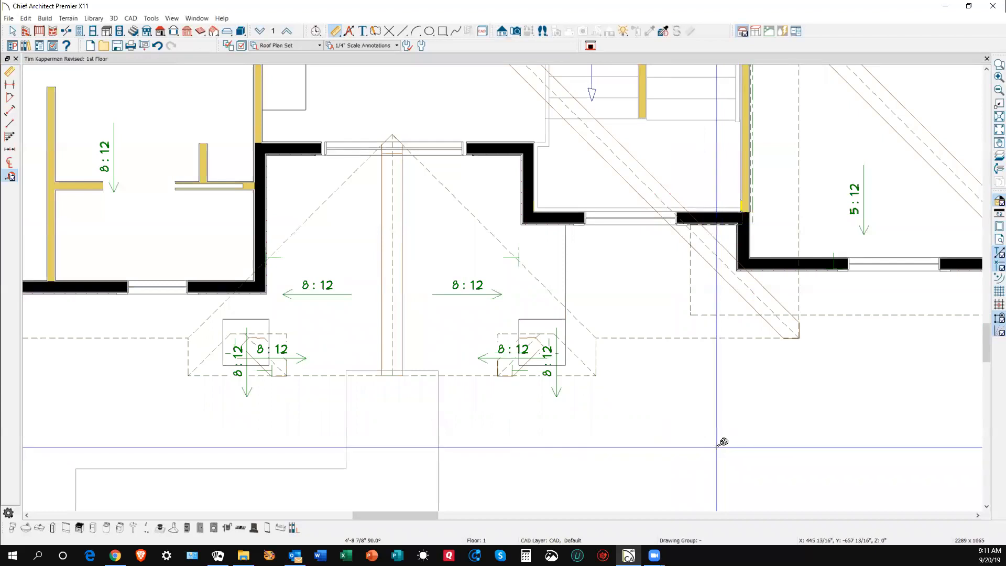
pyautogui.scroll(-3, 720, 449)
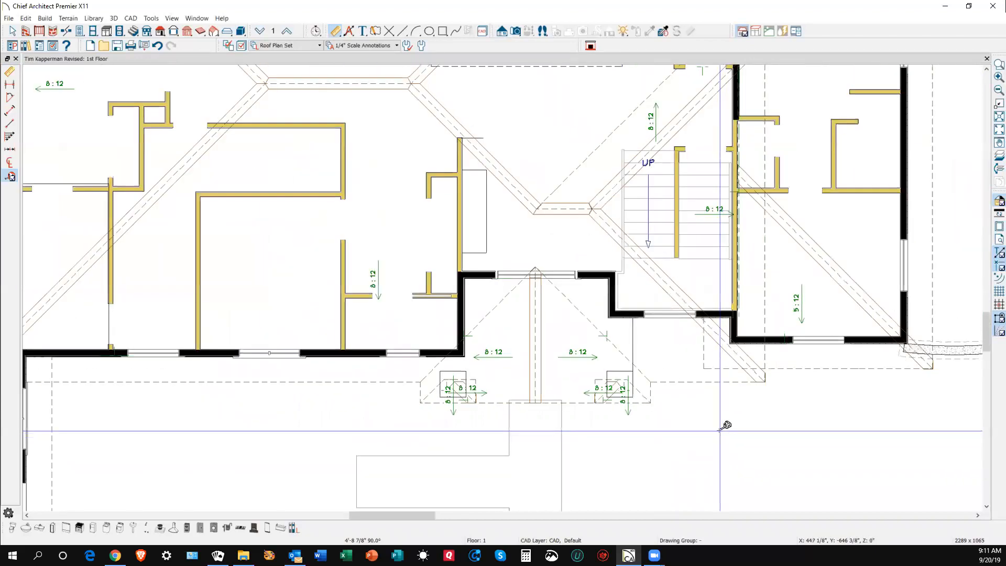
pyautogui.scroll(-3, 665, 272)
pyautogui.moveTo(658, 284); pyautogui.dragTo(656, 291)
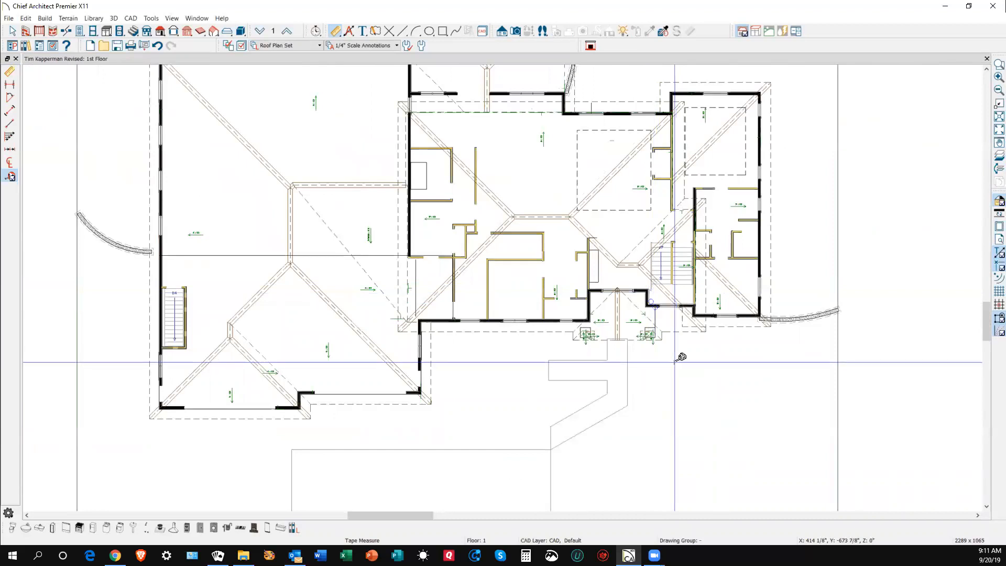
pyautogui.scroll(3, 652, 305)
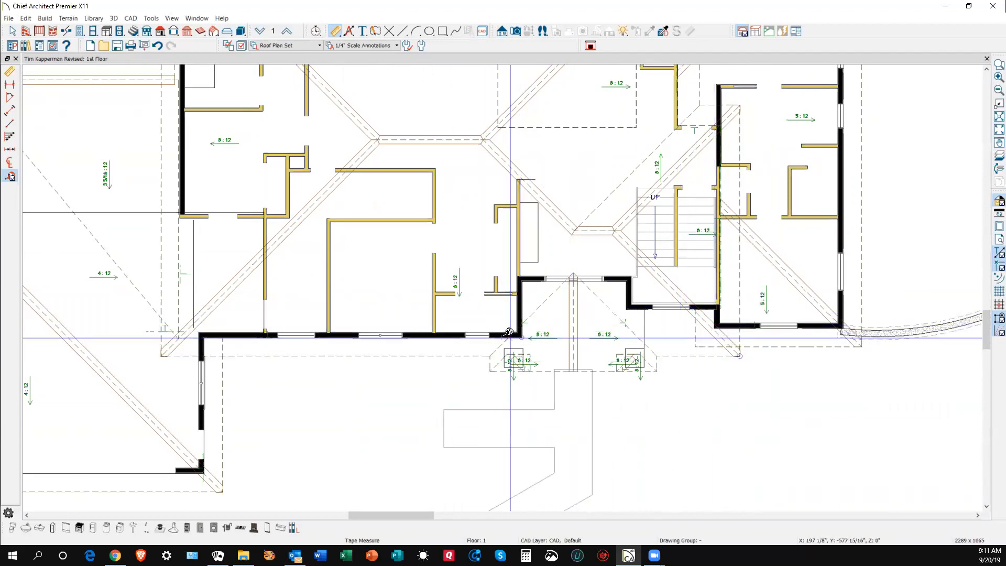
pyautogui.press('space')
pyautogui.click(412, 356)
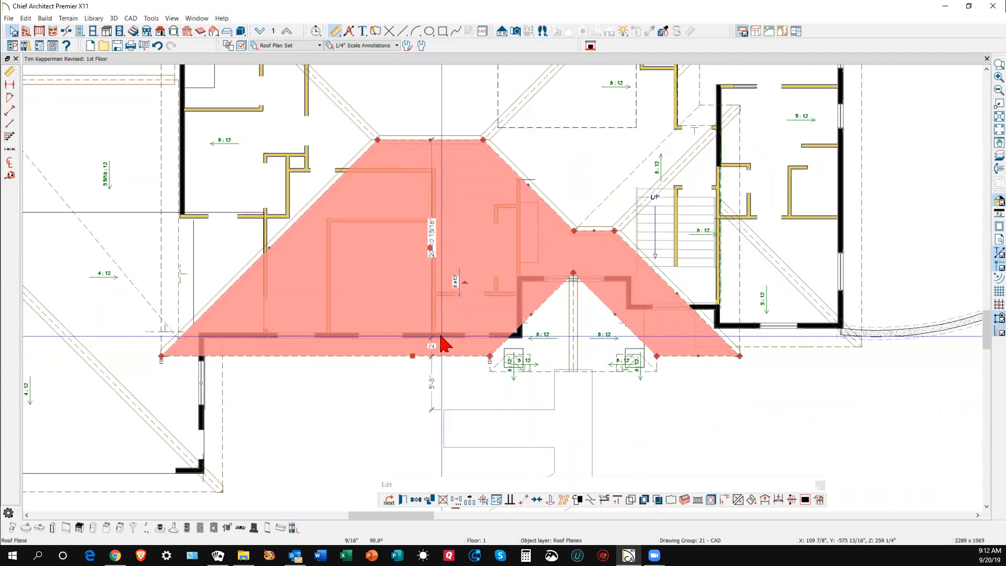
pyautogui.click(481, 388)
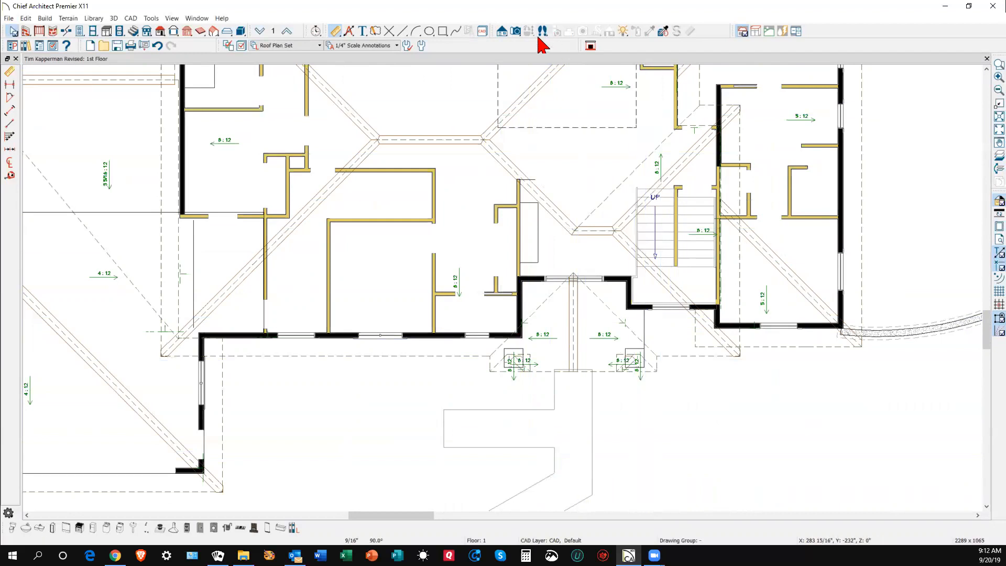
# - Open the Perspective Full Overview and view the front entry and garage roofs from a low angle
pyautogui.click(517, 32)
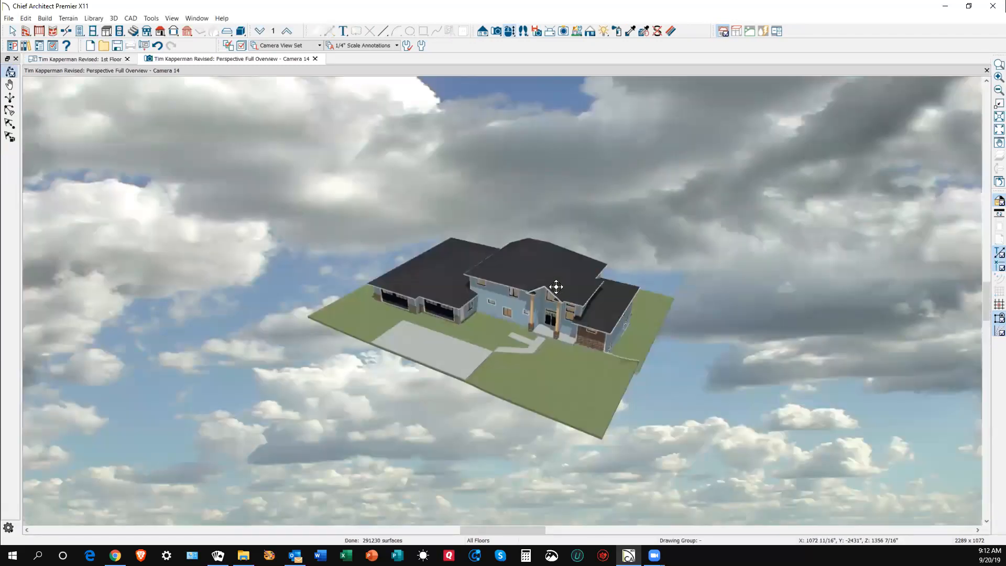
pyautogui.moveTo(556, 289); pyautogui.dragTo(565, 255)
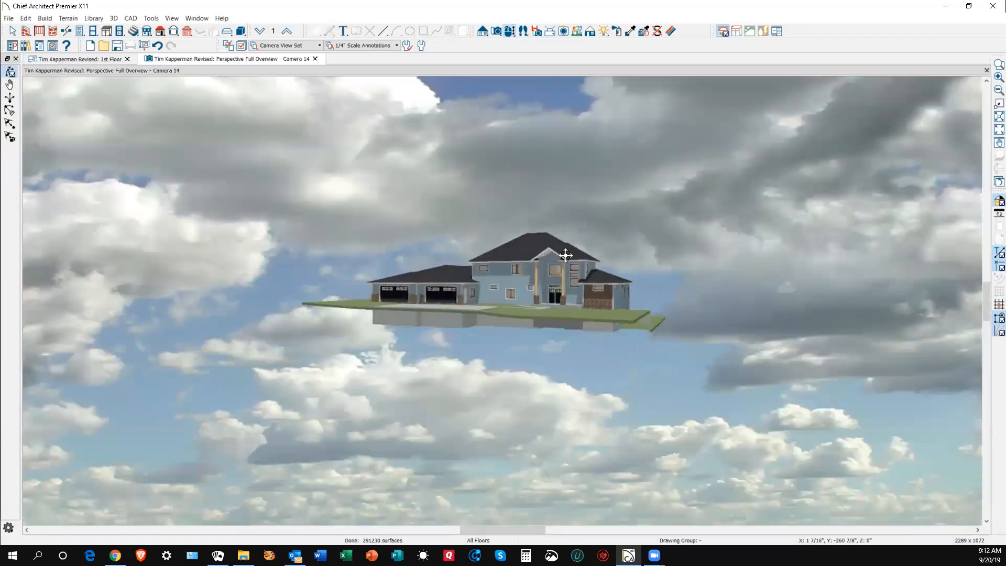
pyautogui.scroll(5, 565, 255)
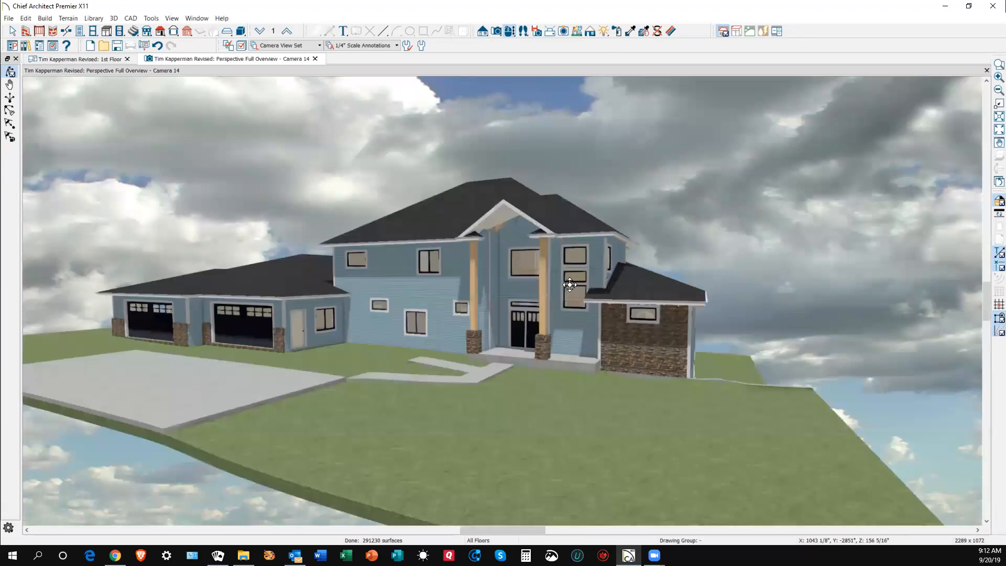
pyautogui.scroll(3, 576, 293)
pyautogui.moveTo(617, 310); pyautogui.dragTo(548, 322)
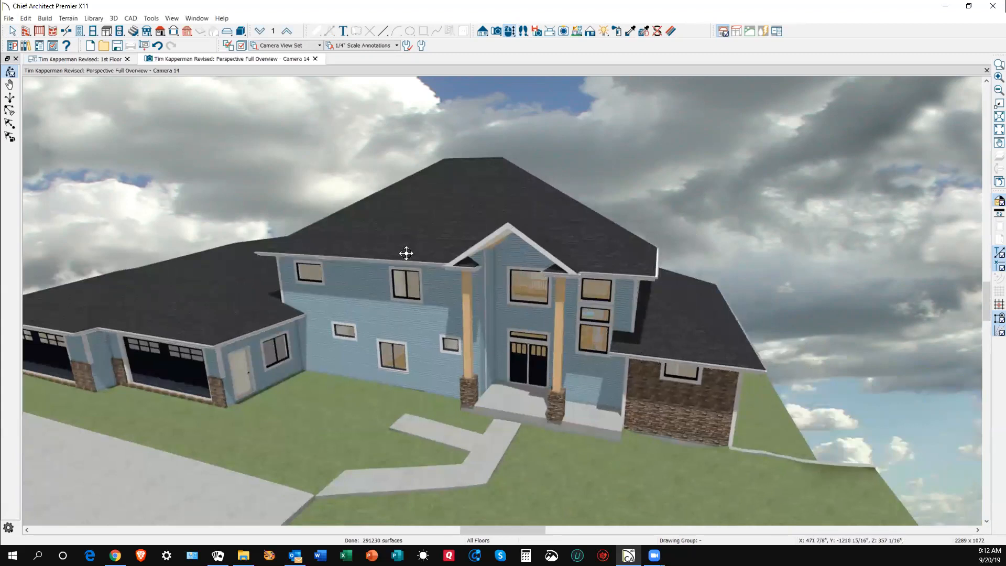
pyautogui.moveTo(584, 324); pyautogui.dragTo(358, 294)
pyautogui.scroll(-2, 760, 318)
pyautogui.scroll(-1, 760, 318)
# - Inspect the side wing and the continuous hip roof across the entry, then save the plan
pyautogui.moveTo(812, 325); pyautogui.dragTo(633, 344)
pyautogui.scroll(-4, 667, 317)
pyautogui.scroll(6, 501, 328)
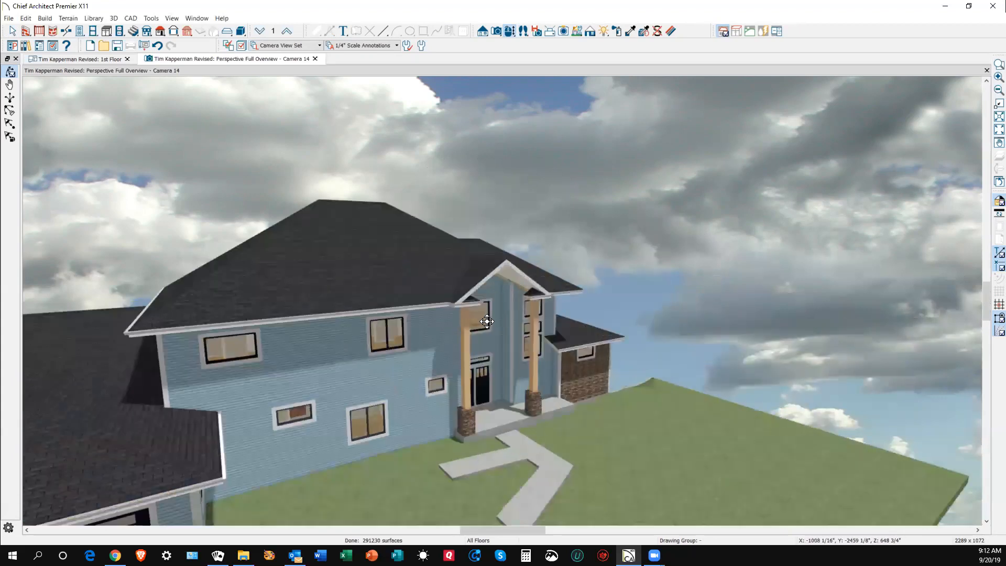
pyautogui.scroll(4, 531, 269)
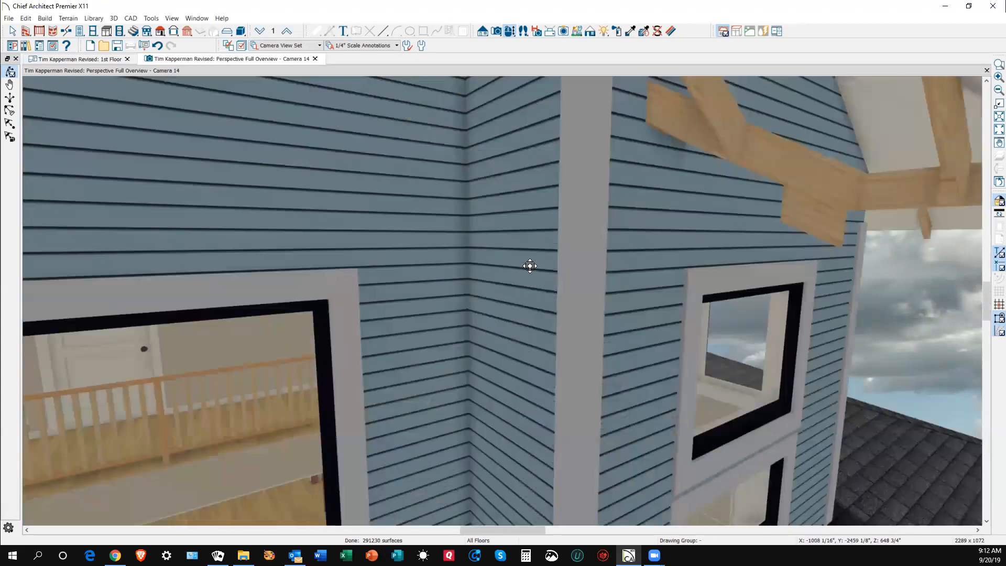
pyautogui.scroll(-2, 530, 266)
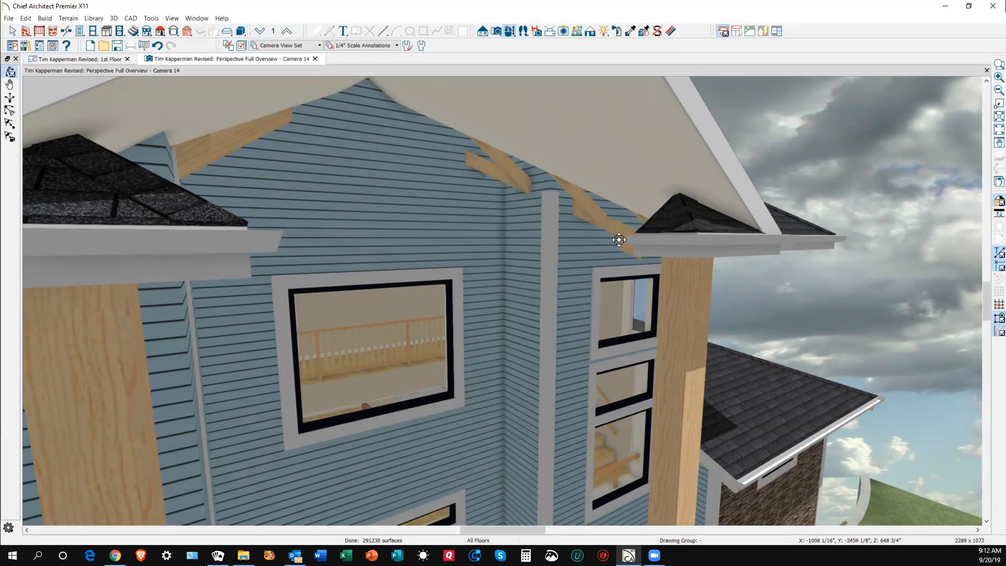
pyautogui.scroll(-5, 587, 232)
pyautogui.moveTo(613, 243); pyautogui.dragTo(570, 252)
pyautogui.scroll(-3, 569, 251)
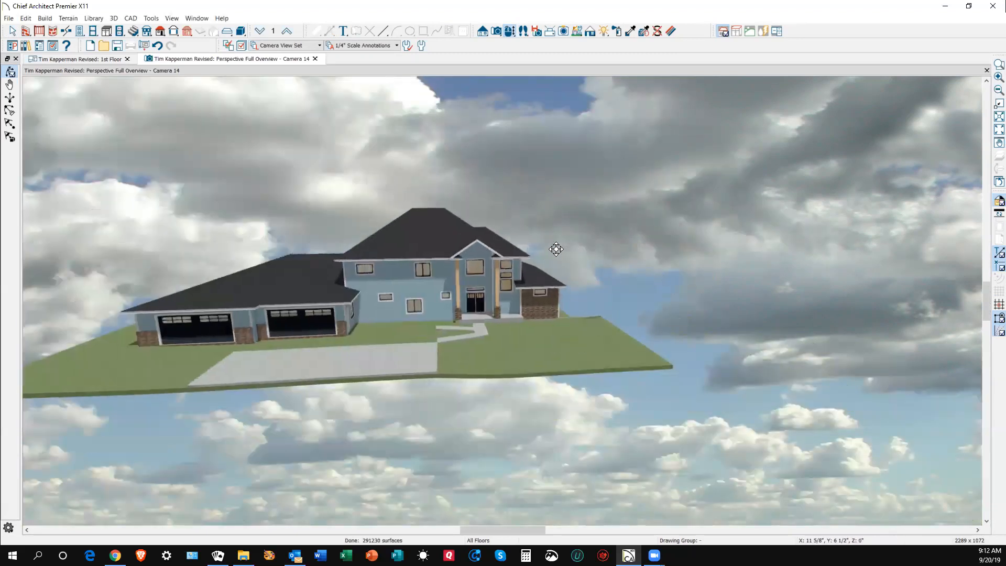
pyautogui.scroll(4, 400, 215)
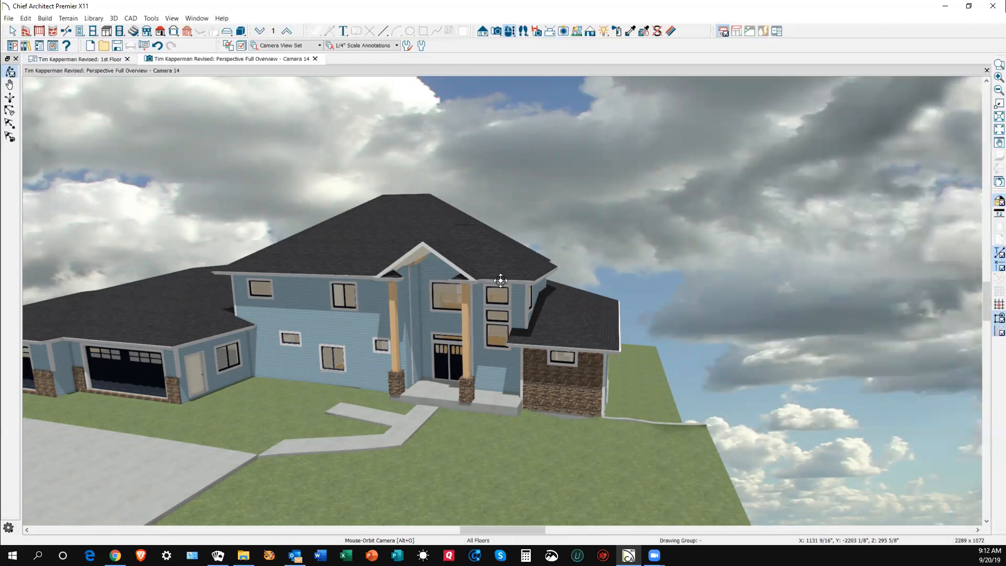
pyautogui.scroll(1, 489, 279)
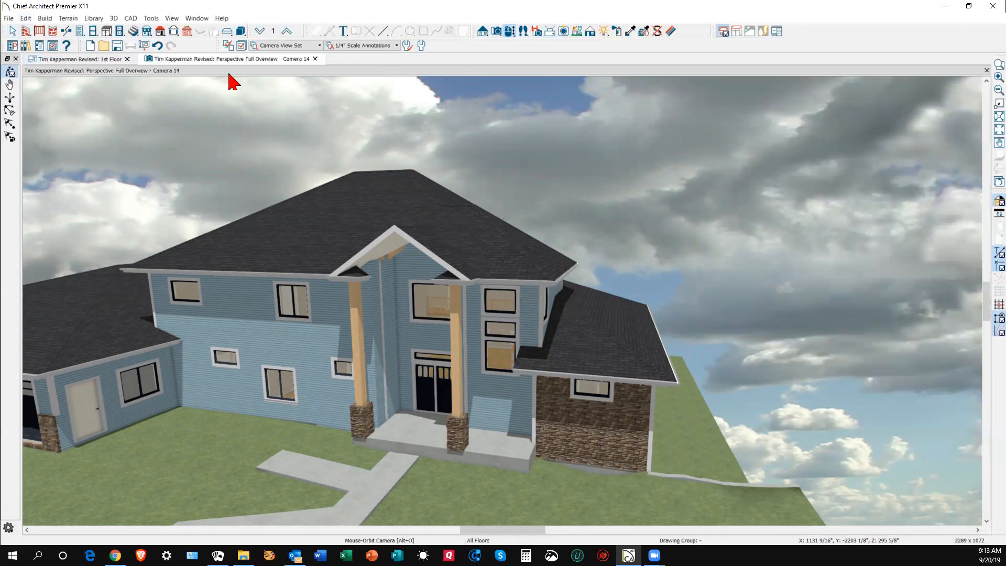
pyautogui.click(9, 18)
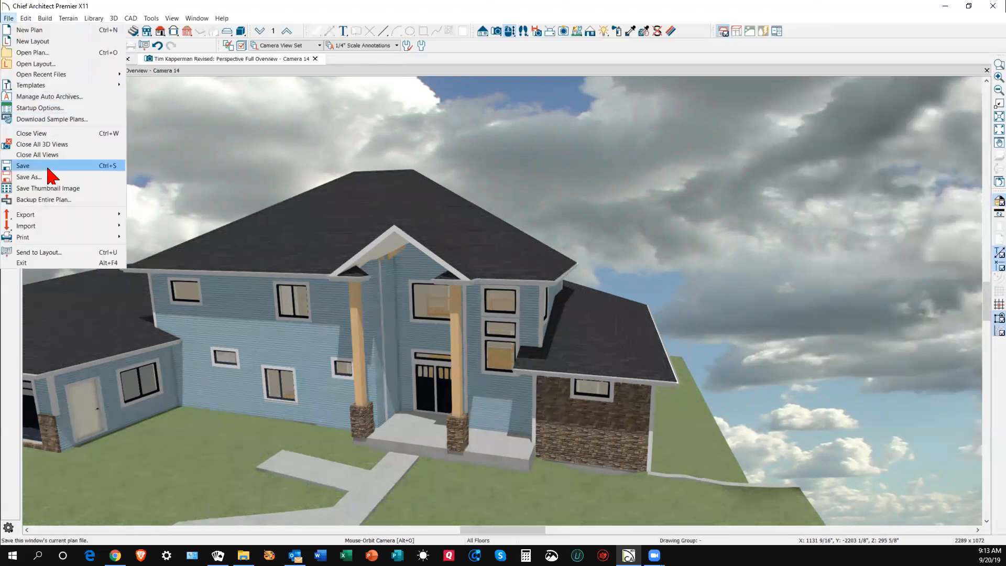
pyautogui.click(23, 164)
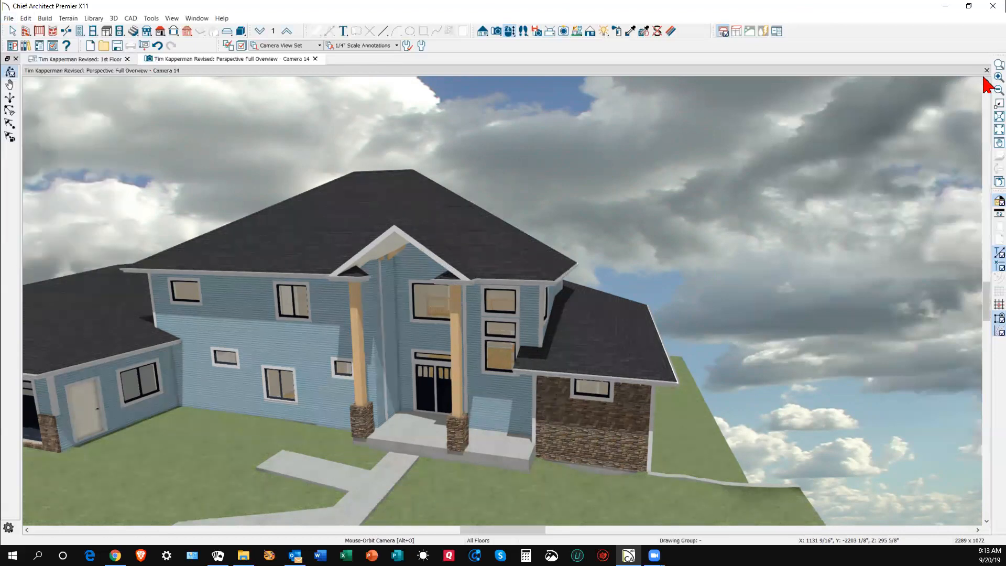